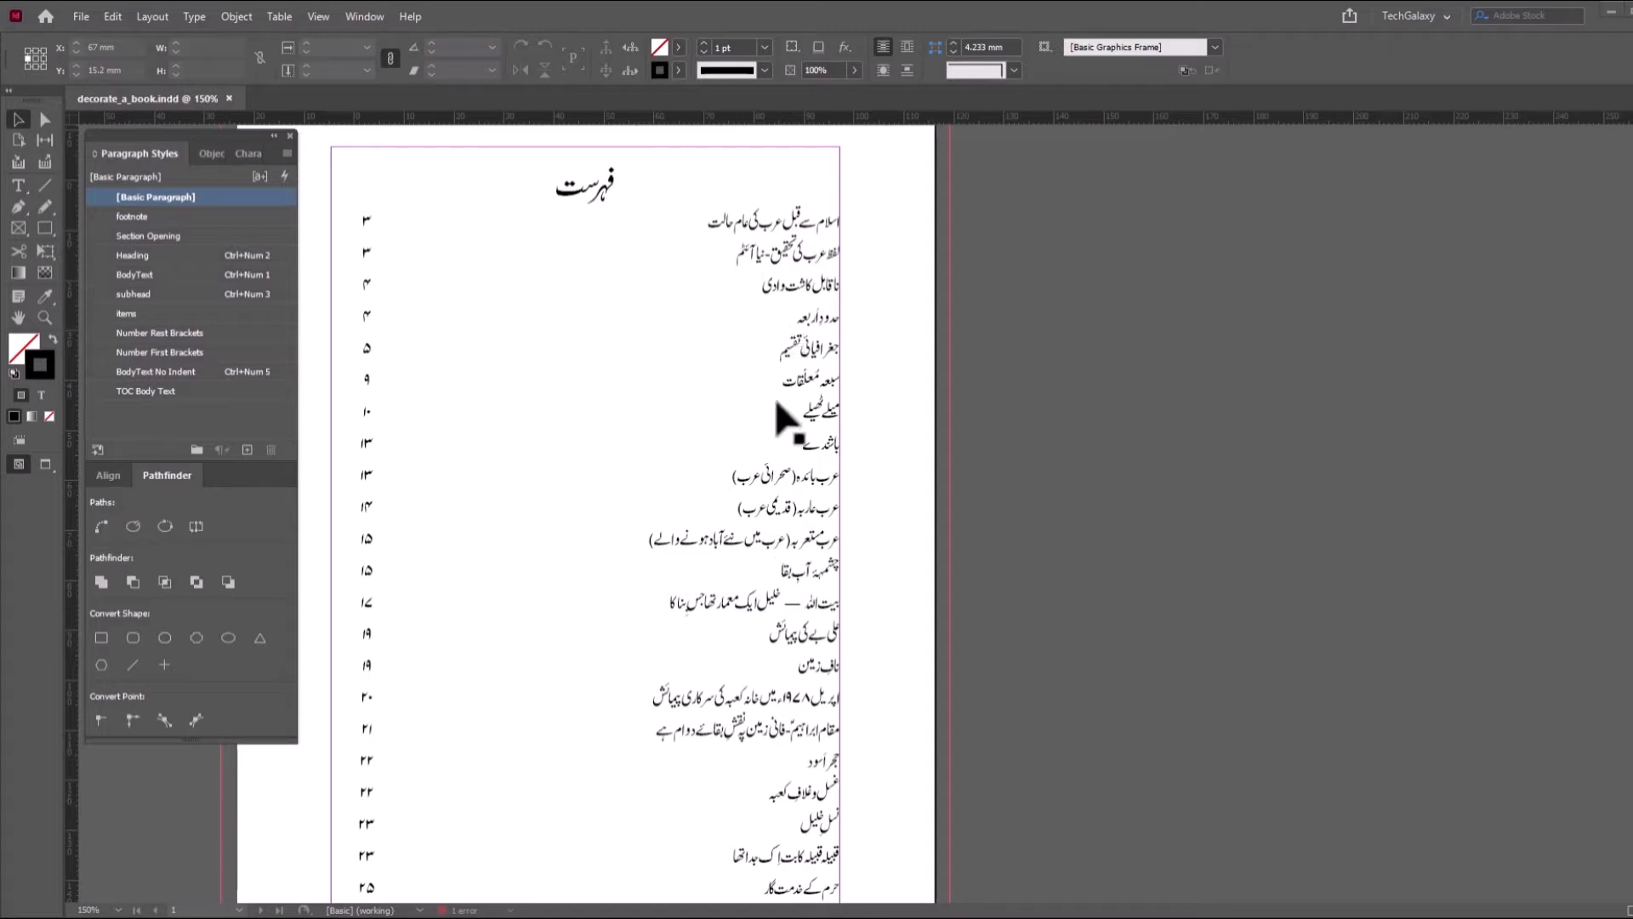
- Move the dashed wavy line from the pasteboard onto the page, just above the contents text frame
{"action": "mouse_move", "coordinate": [710, 354]}
{"action": "left_mouse_down"}
{"action": "mouse_move", "coordinate": [722, 496]}
{"action": "mouse_move", "coordinate": [760, 529]}
{"action": "left_mouse_up"}
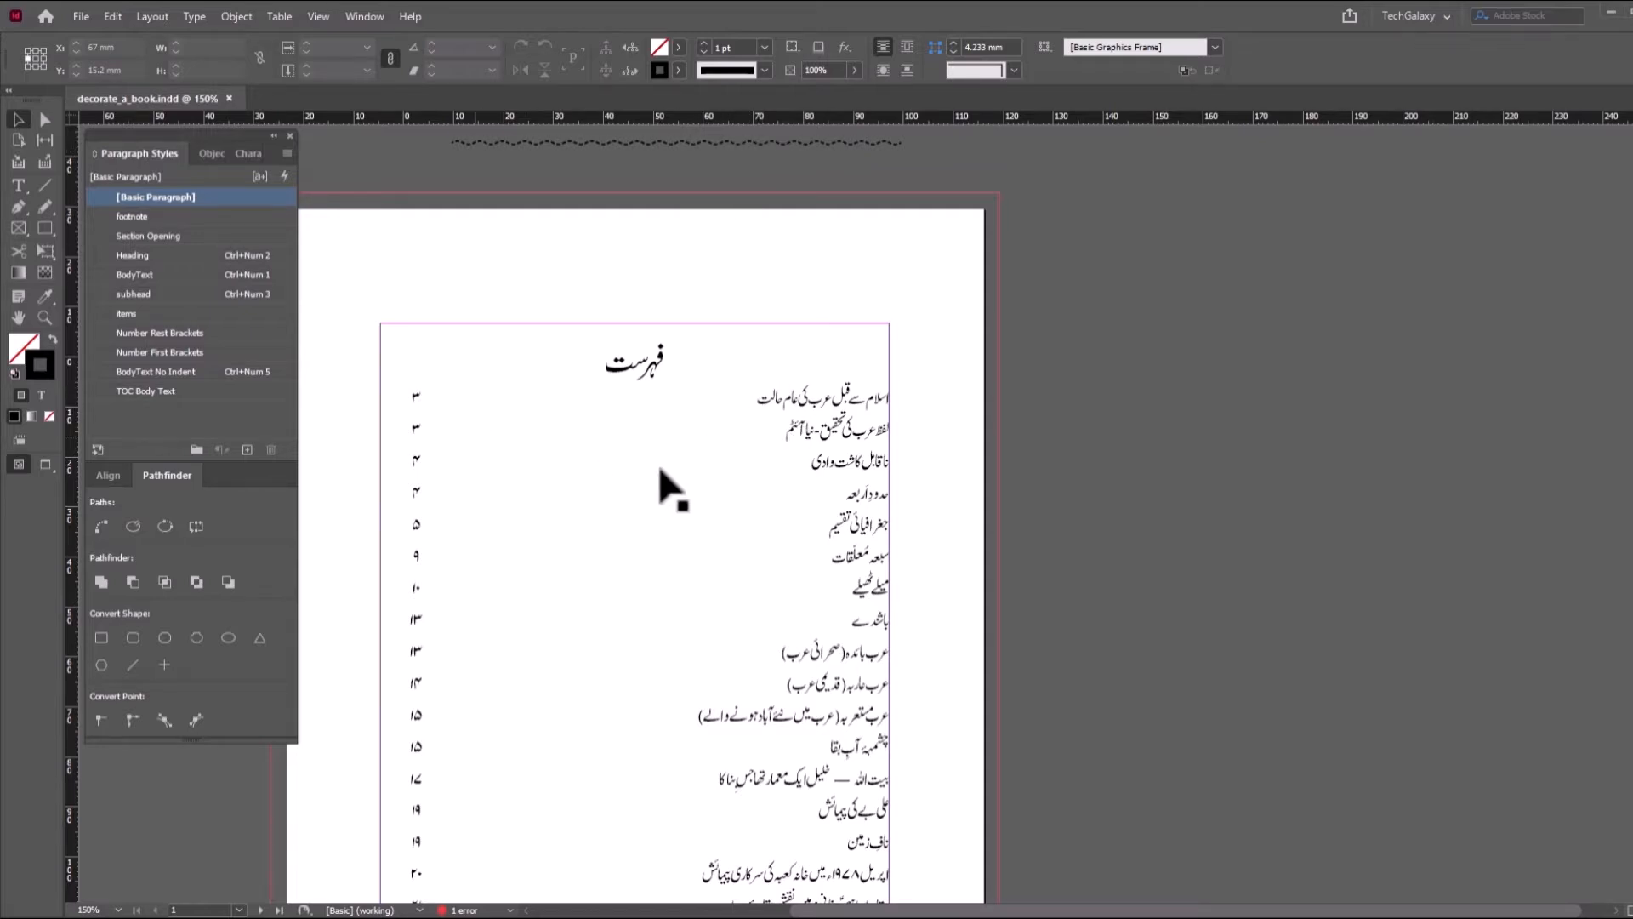
{"action": "left_click_drag", "start_coordinate": [723, 140], "coordinate": [727, 292]}
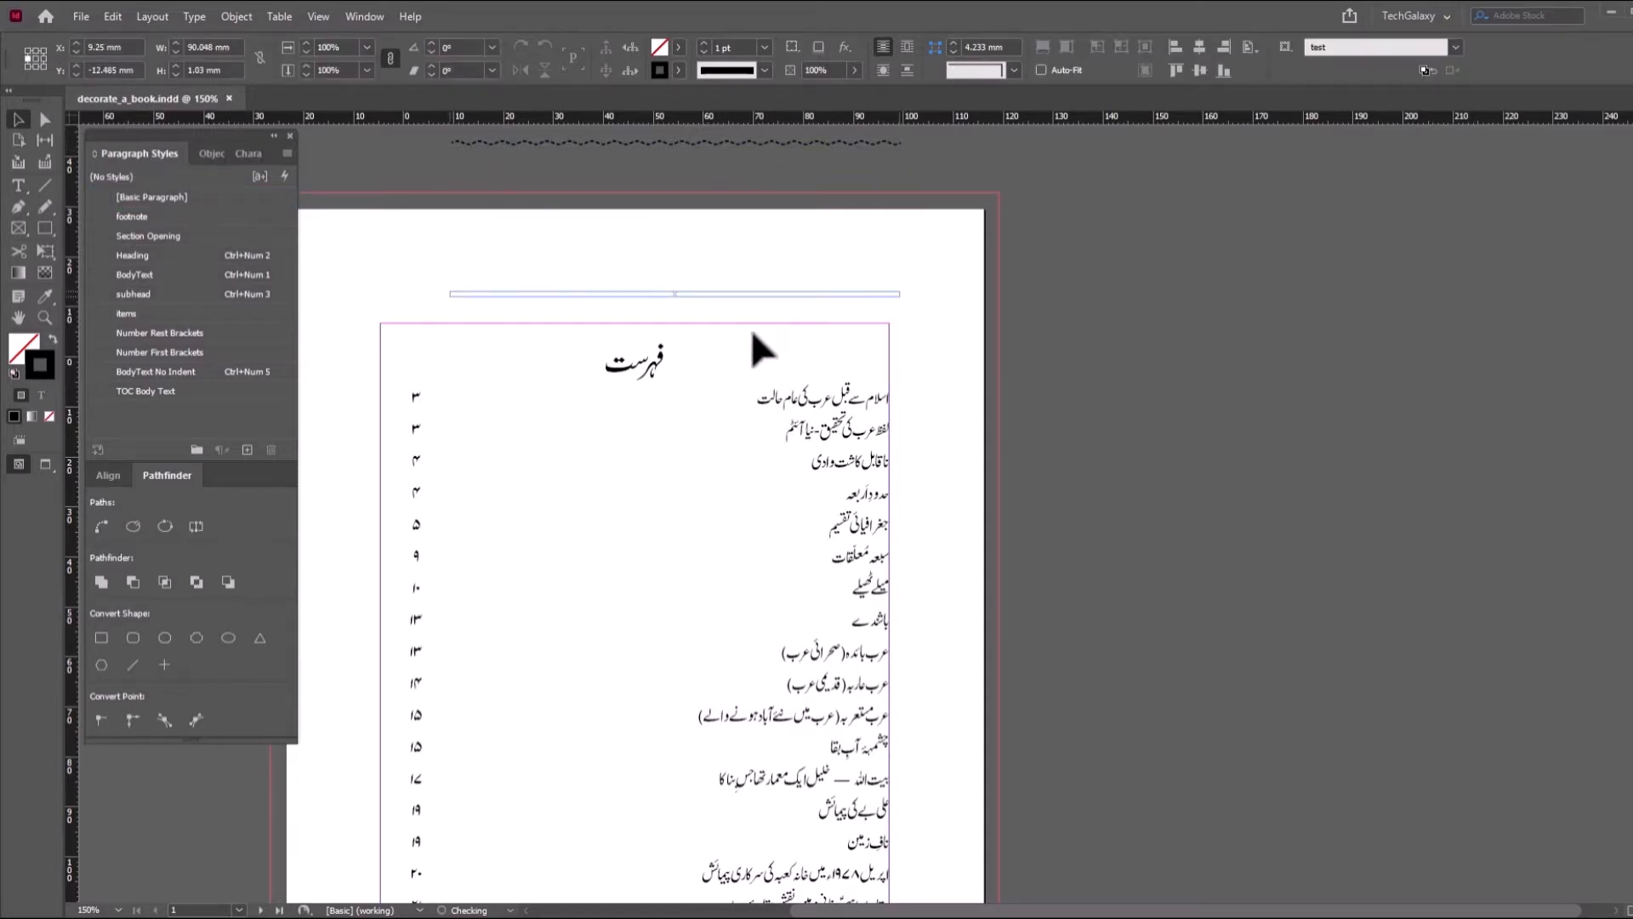
{"action": "left_click", "coordinate": [392, 278]}
- Examine the wavy line and the gap between the titles and page numbers in the contents list
{"action": "key", "text": "ctrl+space"}
{"action": "left_click_drag", "start_coordinate": [358, 269], "coordinate": [973, 558]}
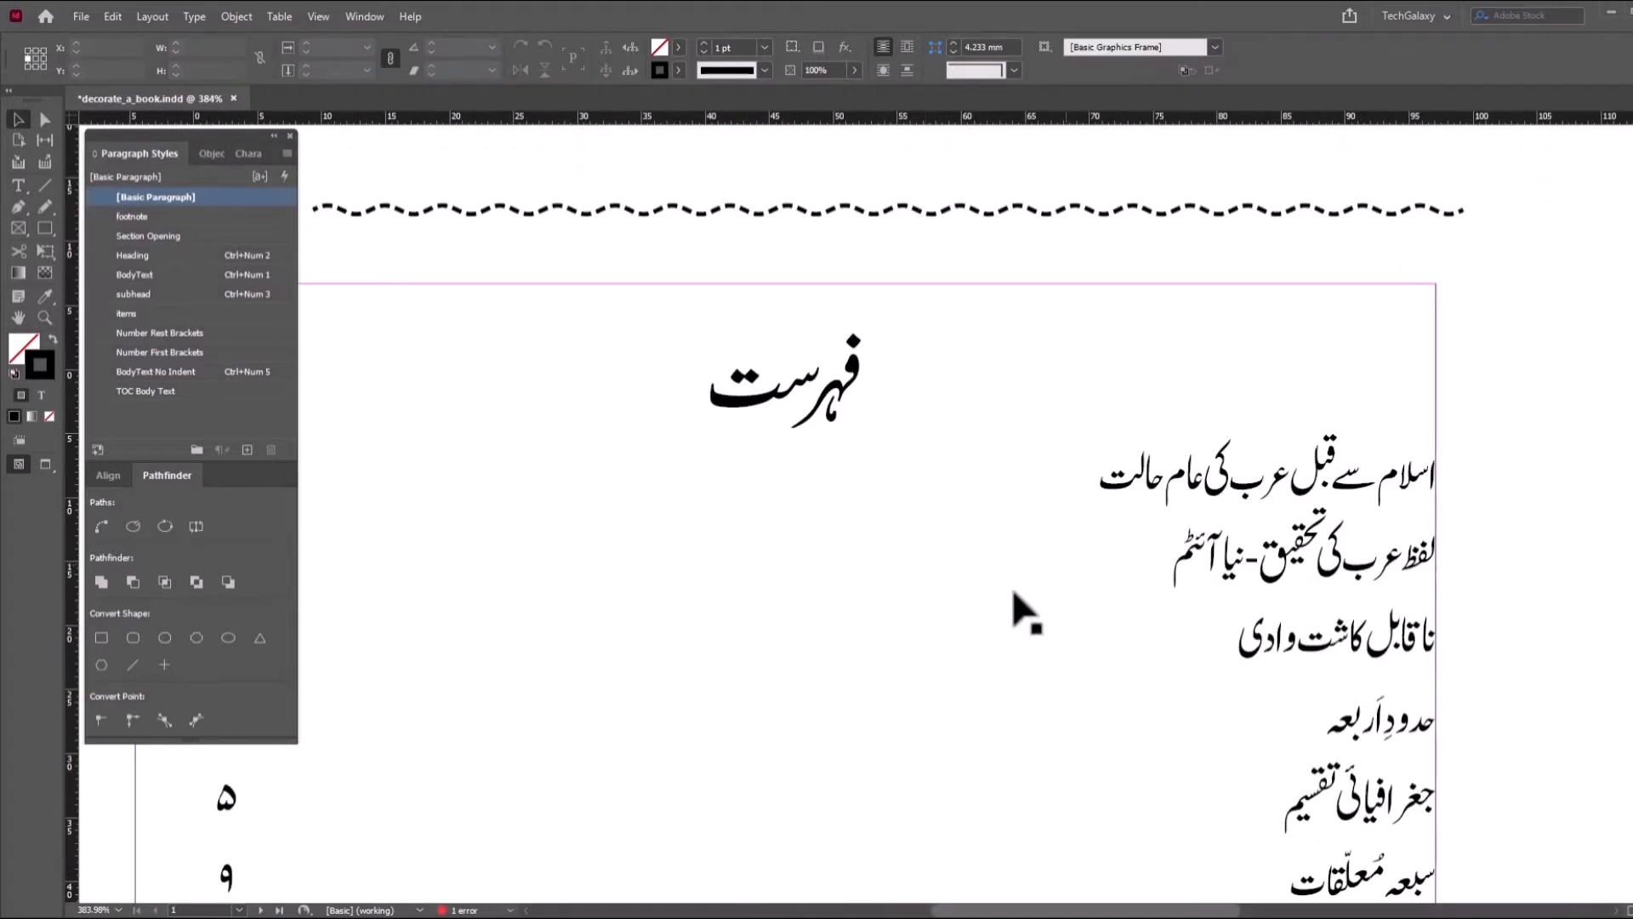
{"action": "left_click", "coordinate": [587, 481], "text": "ctrl+alt"}
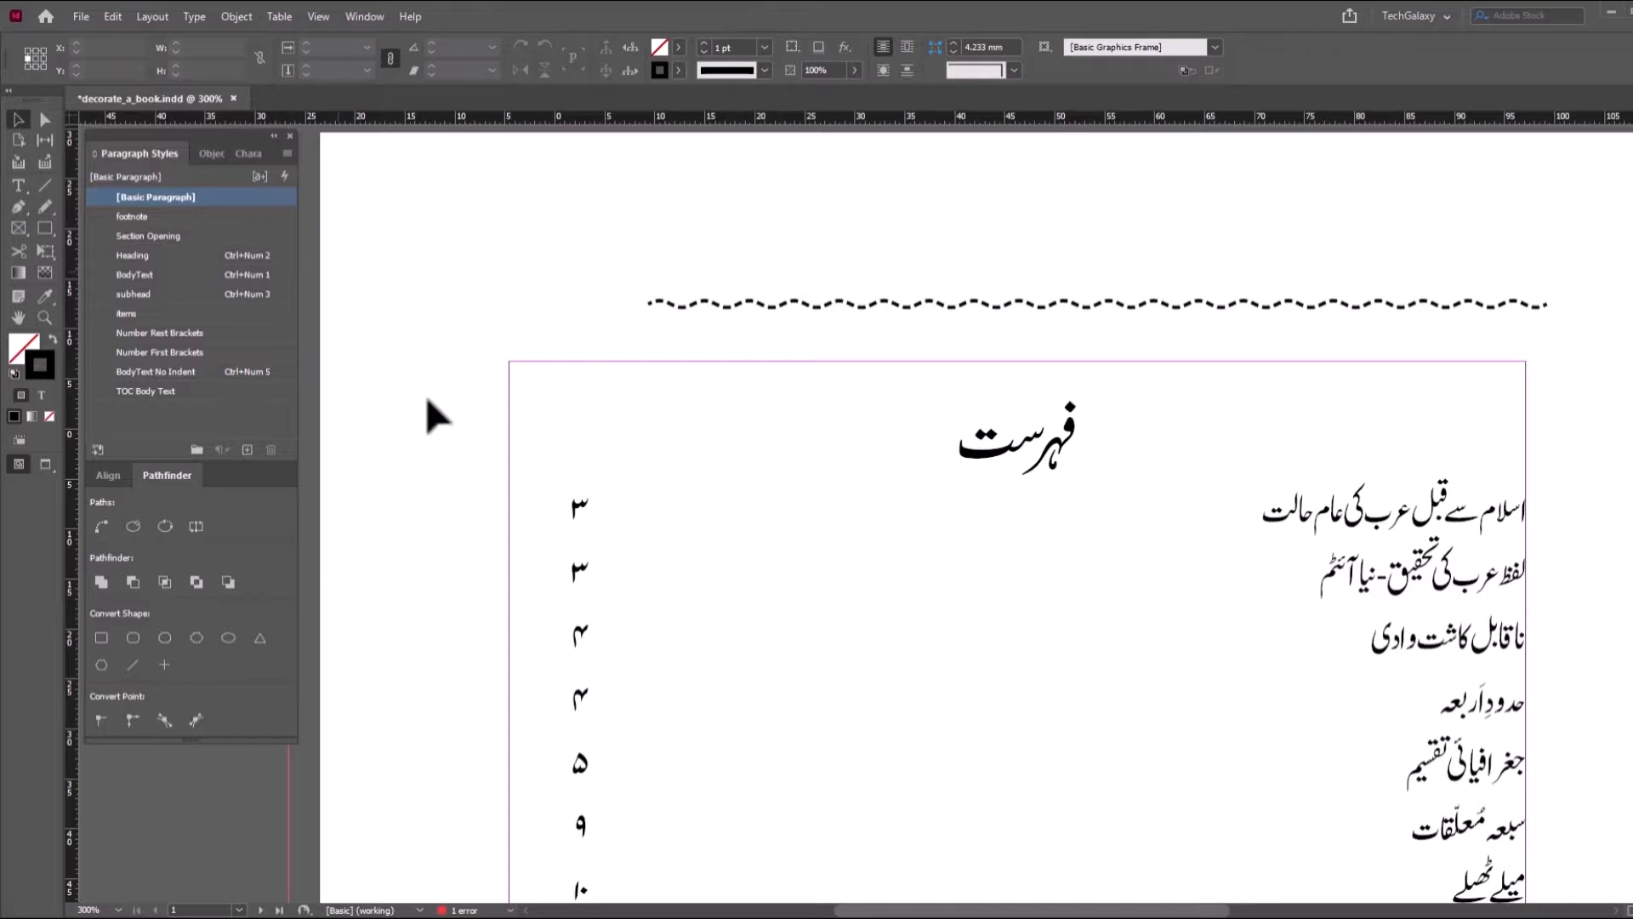
{"action": "left_click", "coordinate": [622, 415], "text": "ctrl+alt"}
{"action": "left_click_drag", "start_coordinate": [1061, 566], "coordinate": [666, 299]}
{"action": "left_click", "coordinate": [743, 369], "text": "ctrl+alt"}
{"action": "left_click_drag", "start_coordinate": [862, 568], "coordinate": [713, 358]}
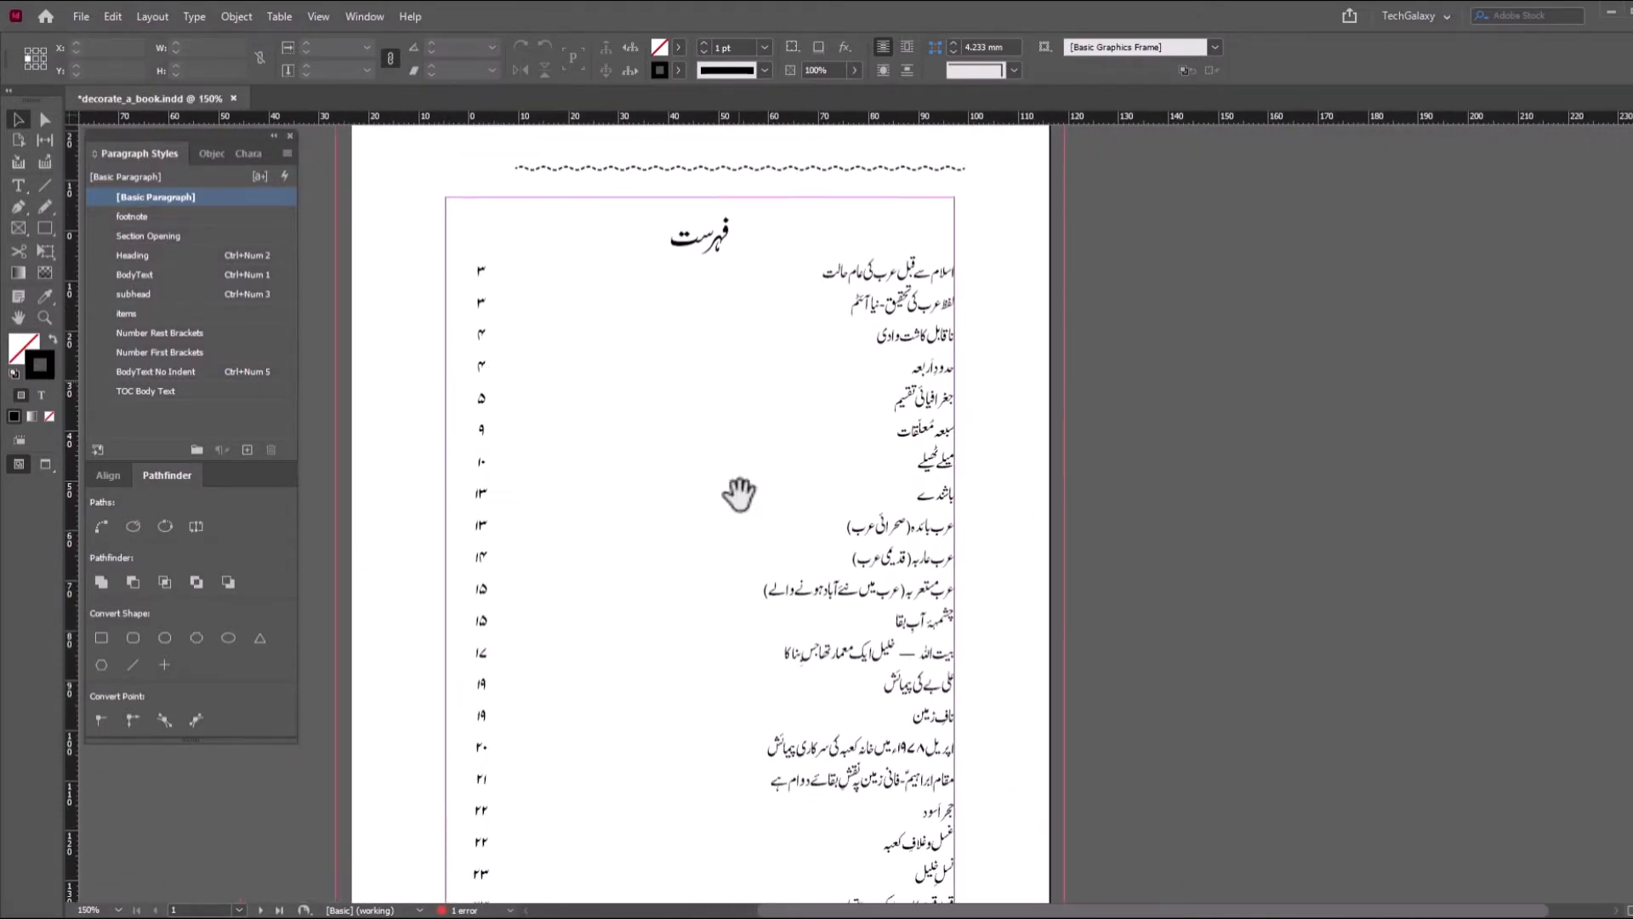
{"action": "left_click", "coordinate": [757, 518], "text": "ctrl+alt"}
{"action": "left_click_drag", "start_coordinate": [817, 605], "coordinate": [654, 537]}
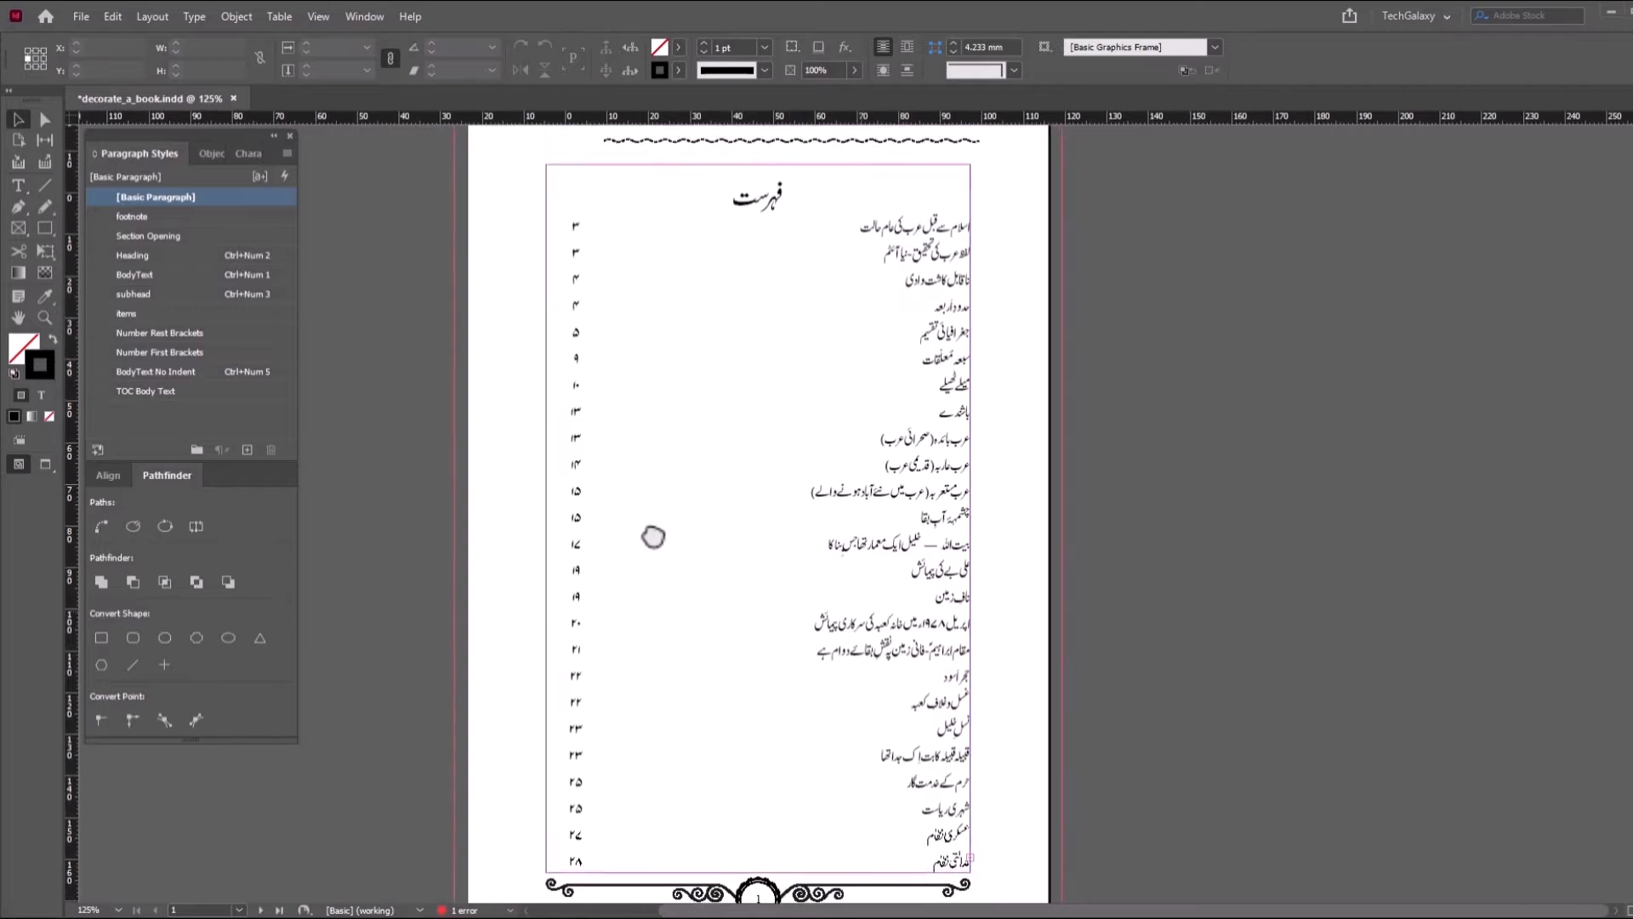
- Place vertical guides at X 90.25 mm near the entry titles and X 6 mm beside the page numbers
{"action": "left_click_drag", "start_coordinate": [890, 433], "coordinate": [884, 446]}
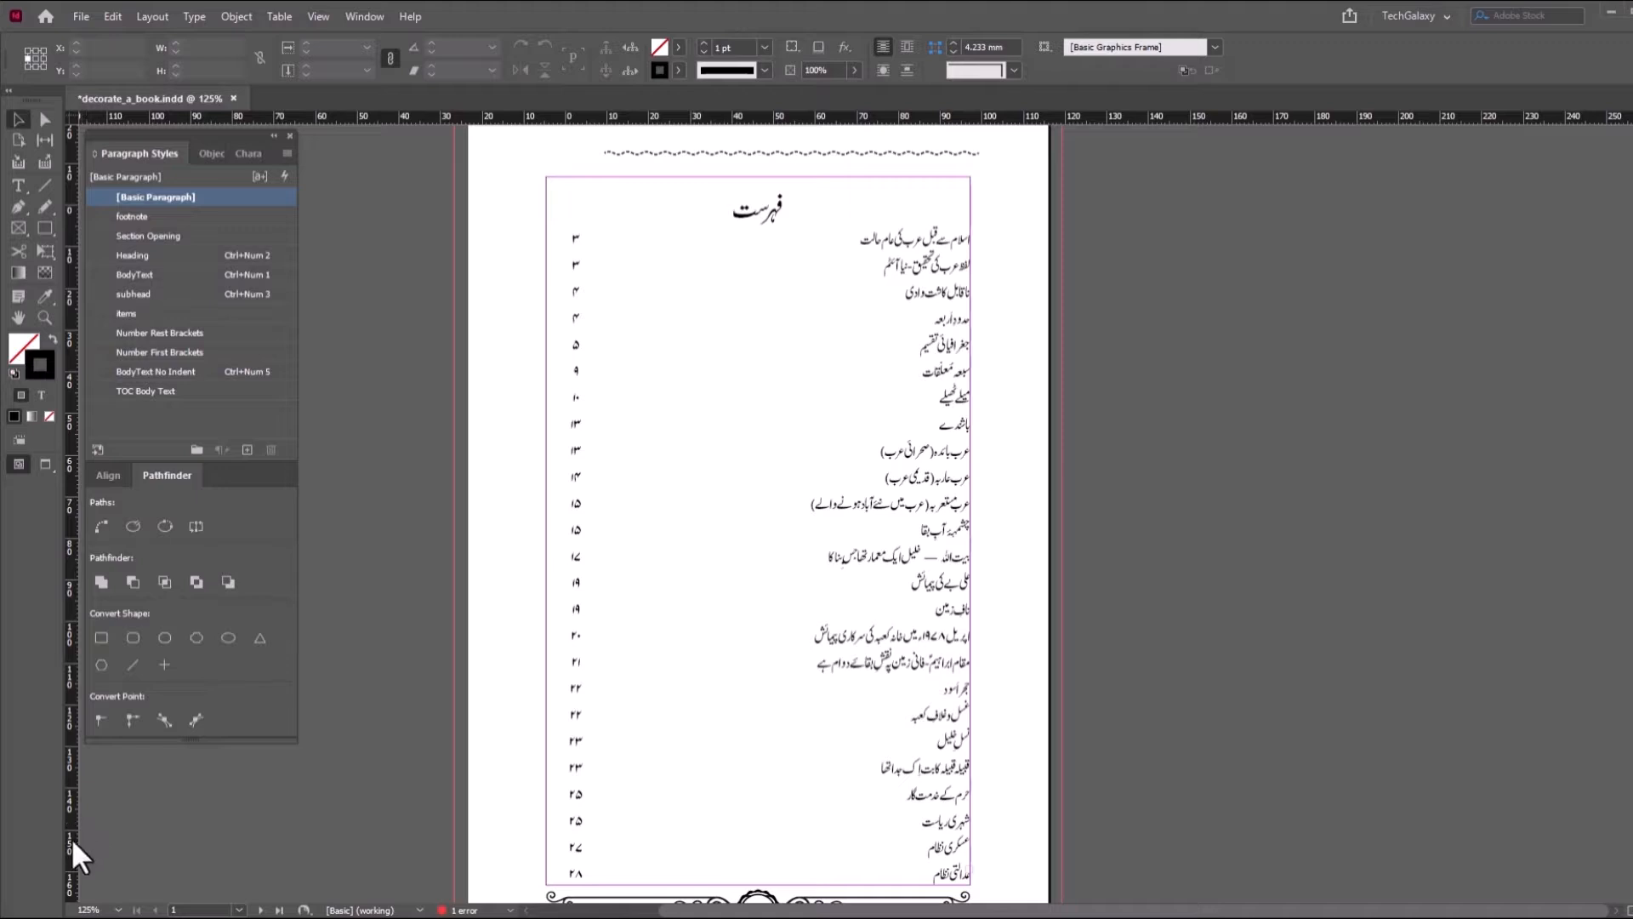
{"action": "left_click_drag", "start_coordinate": [72, 838], "coordinate": [943, 715]}
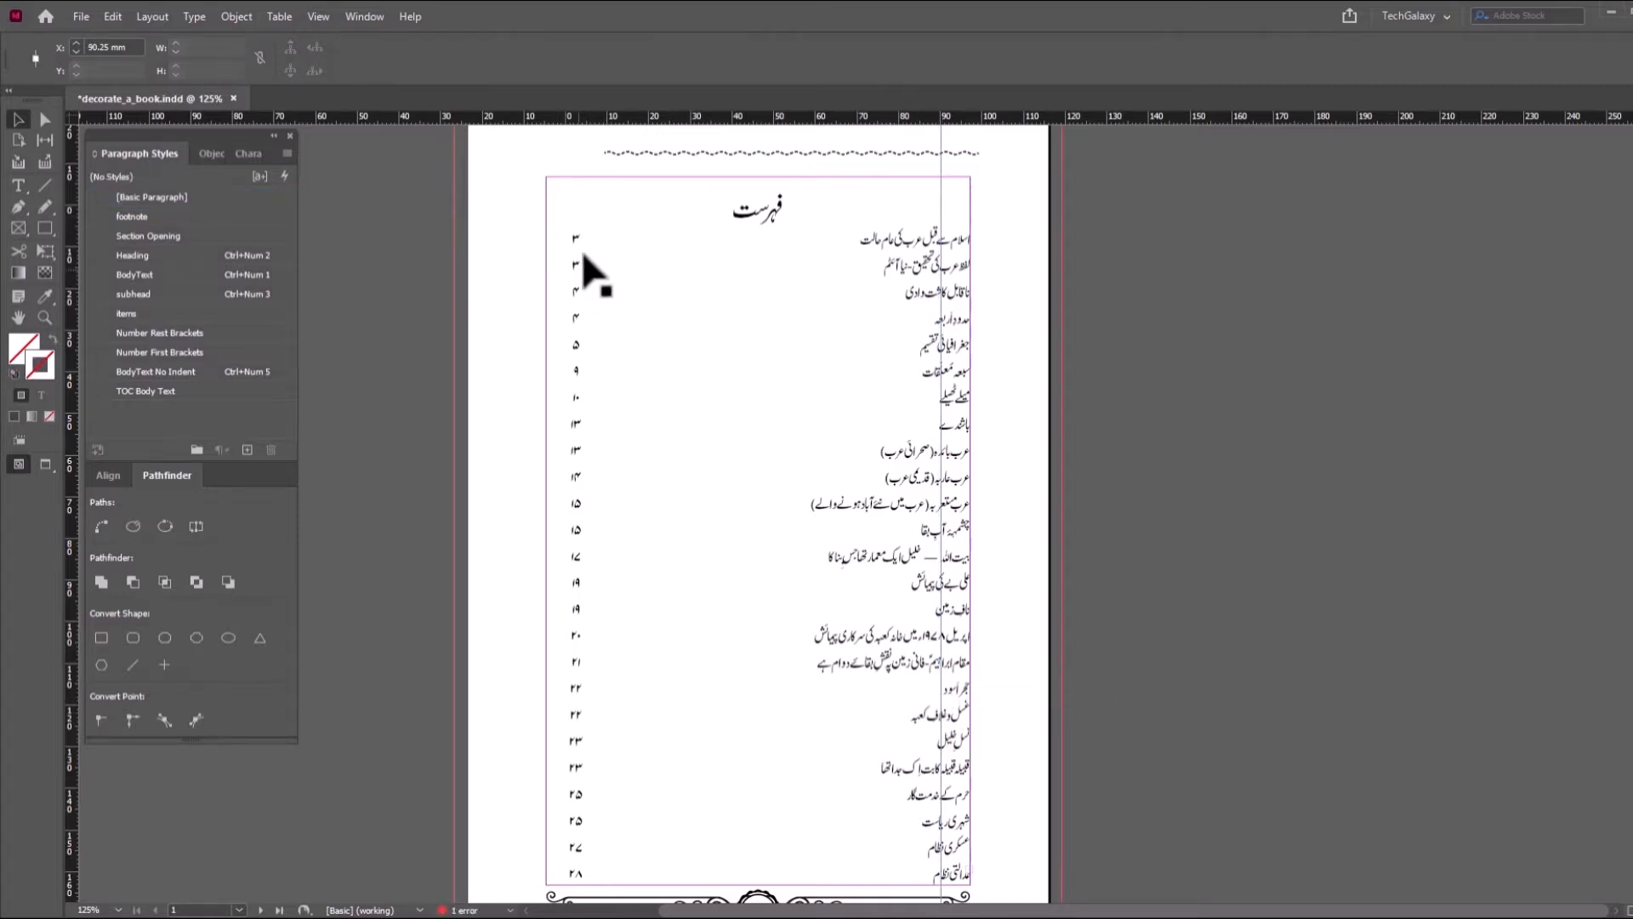
{"action": "left_click_drag", "start_coordinate": [81, 842], "coordinate": [590, 769]}
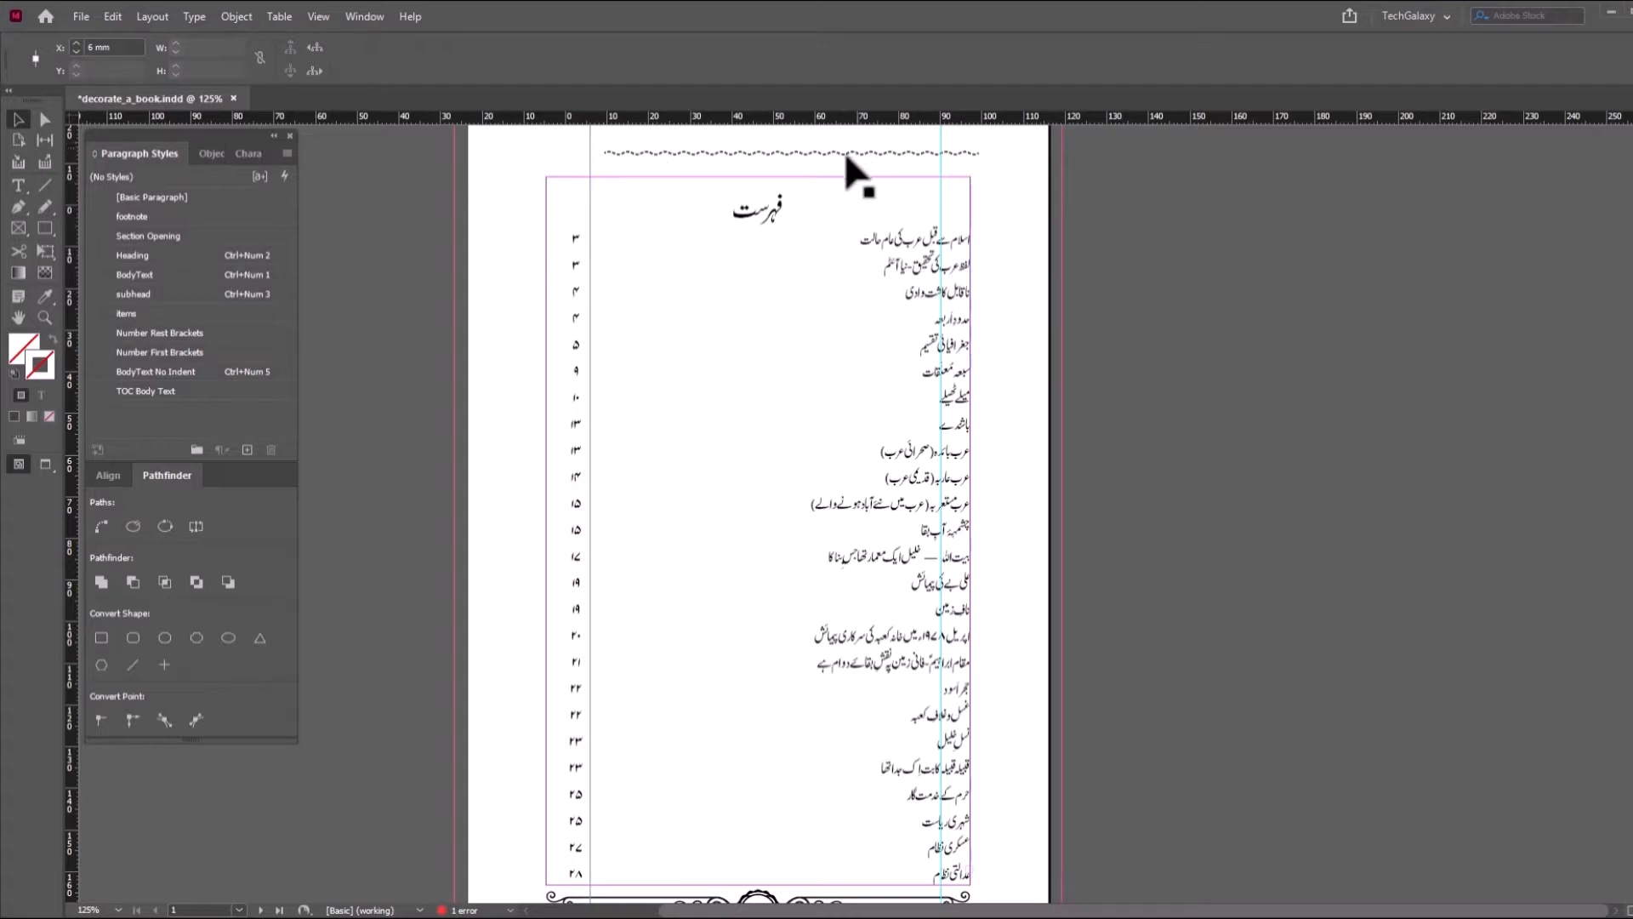
- Nudge the wavy line to about X 6.7 mm, Y -10.3 mm, just above the contents frame
{"action": "mouse_move", "coordinate": [840, 155]}
{"action": "left_mouse_down"}
{"action": "mouse_move", "coordinate": [842, 220]}
{"action": "mouse_move", "coordinate": [839, 149]}
{"action": "mouse_move", "coordinate": [840, 180]}
{"action": "left_mouse_up"}
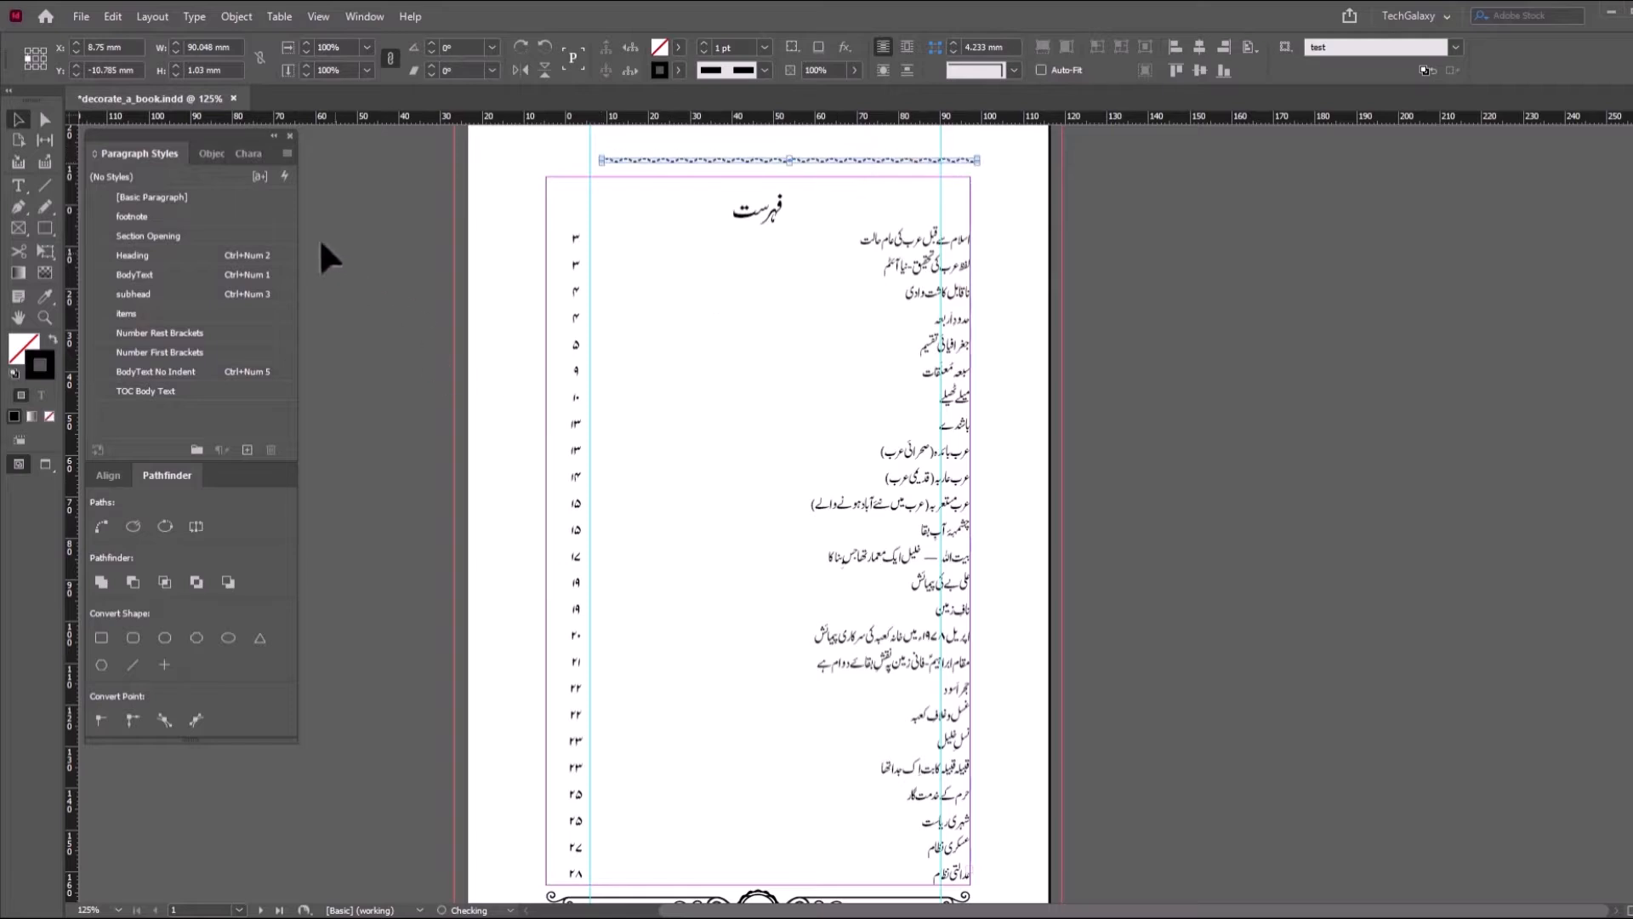
{"action": "left_click", "coordinate": [214, 153]}
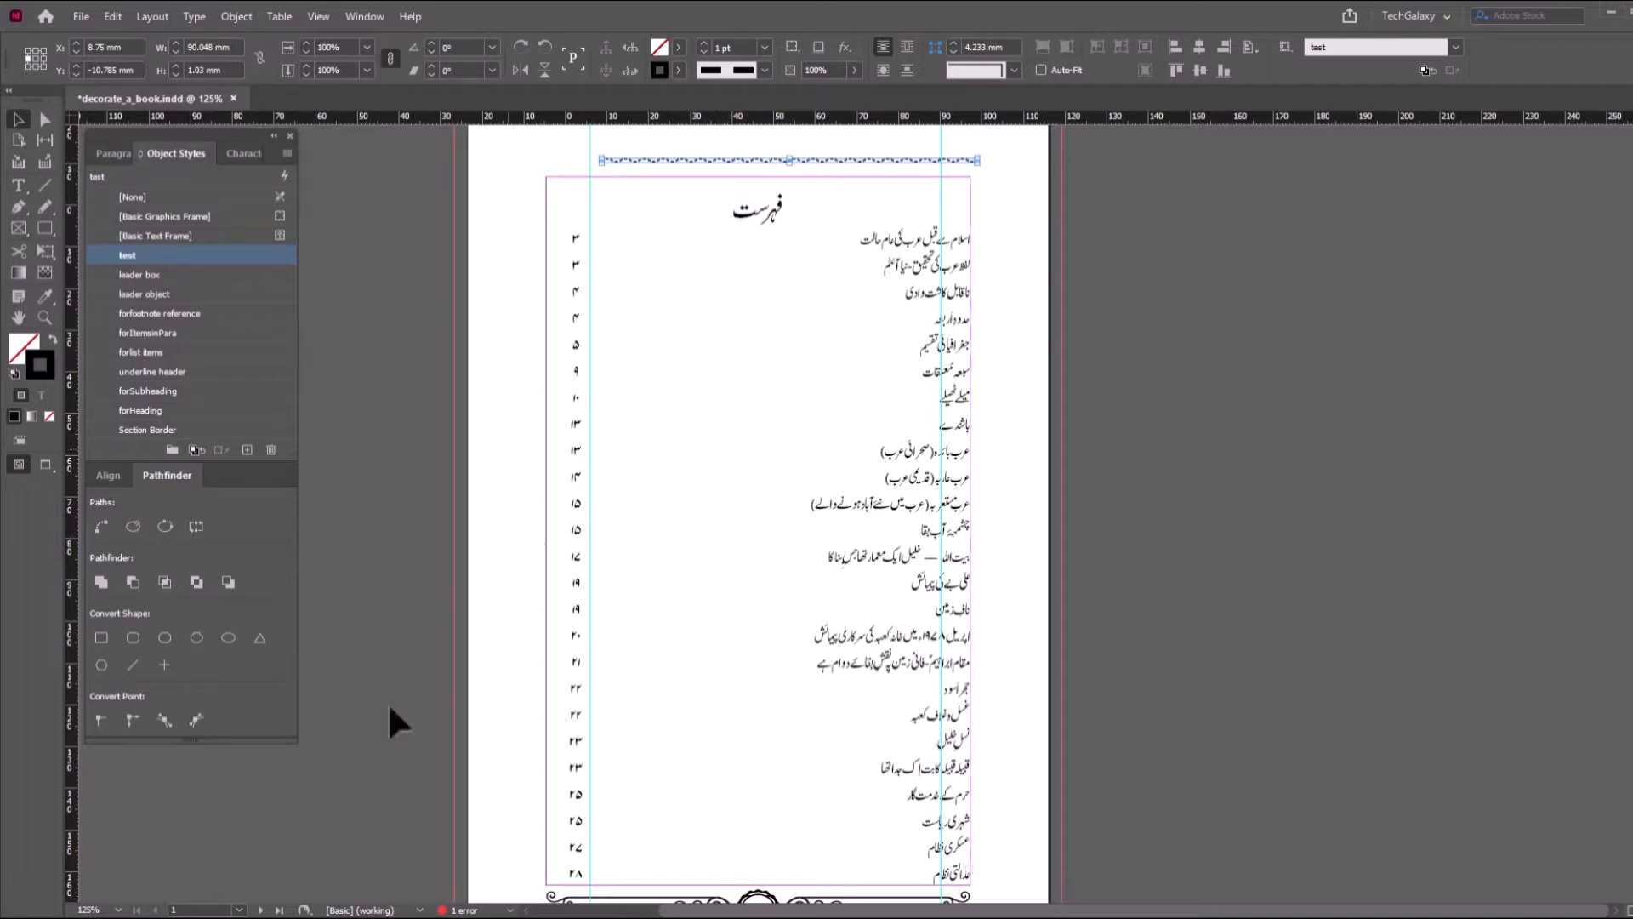
{"action": "left_click_drag", "start_coordinate": [670, 153], "coordinate": [663, 162]}
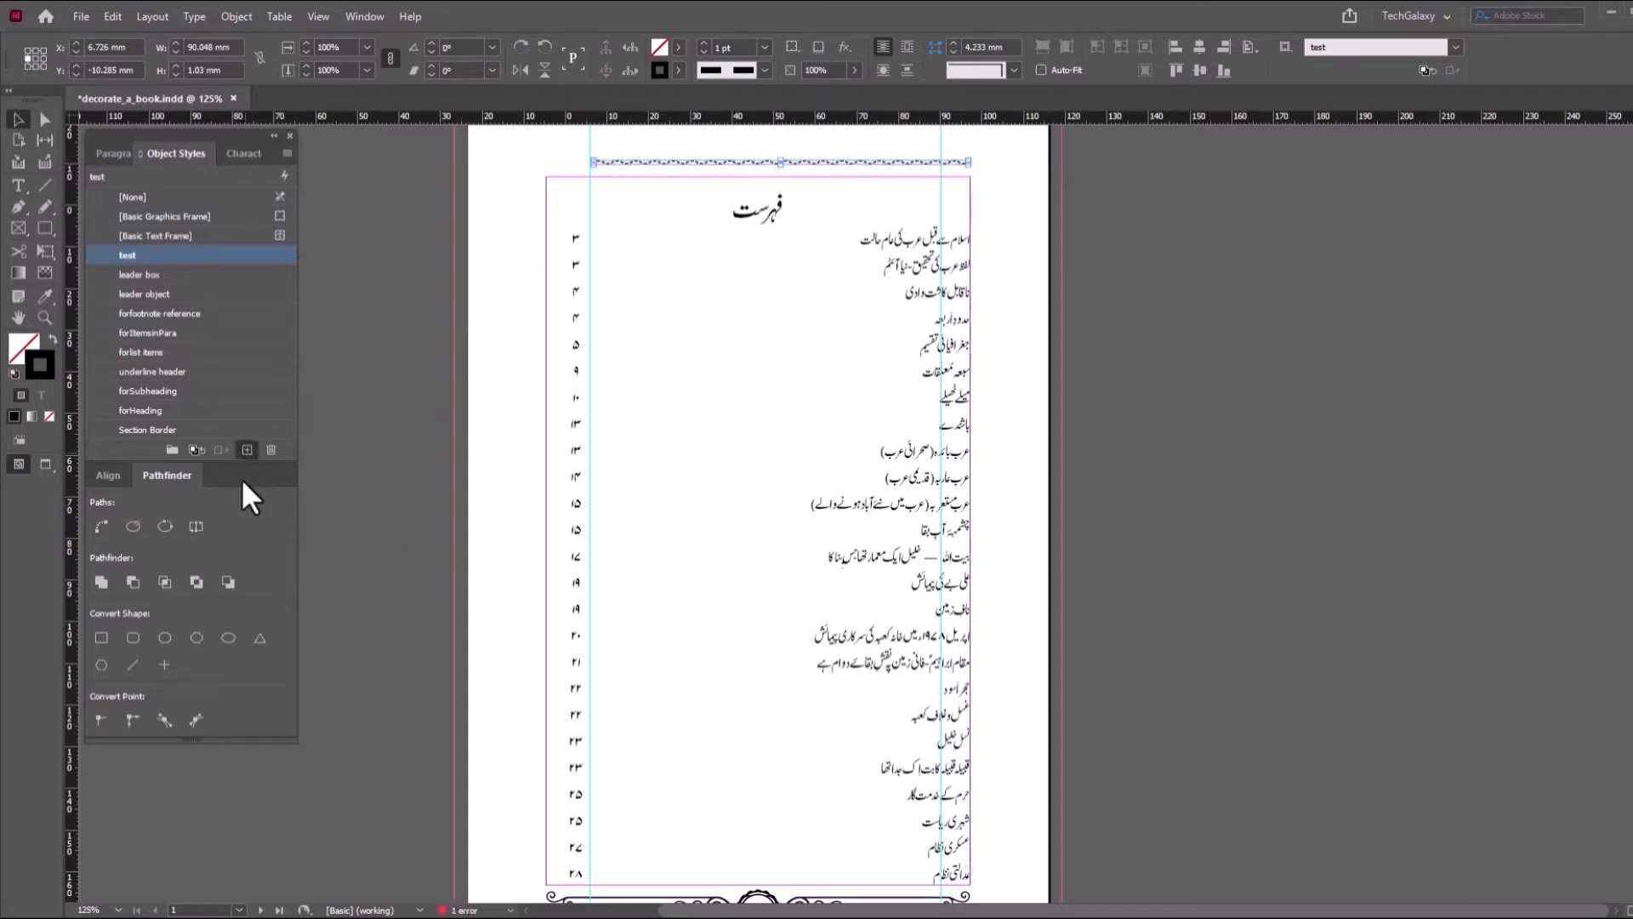
- Save the wavy line's formatting as a new object style named "perforated line", based on the test style
{"action": "type", "text": "perforated line"}
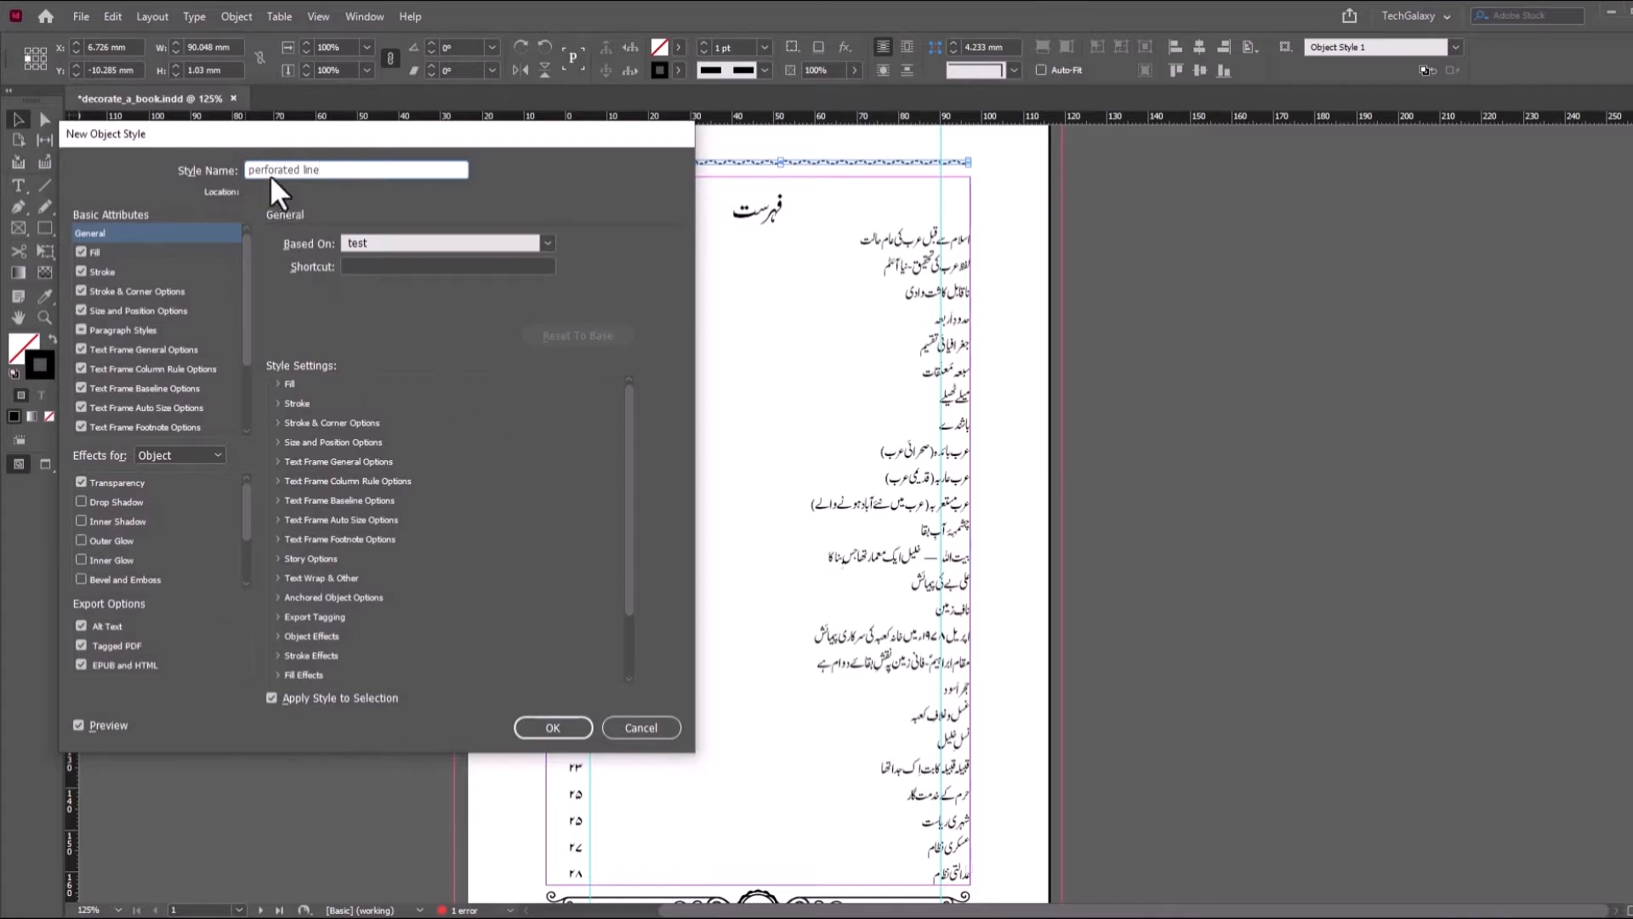
{"action": "left_click", "coordinate": [553, 727]}
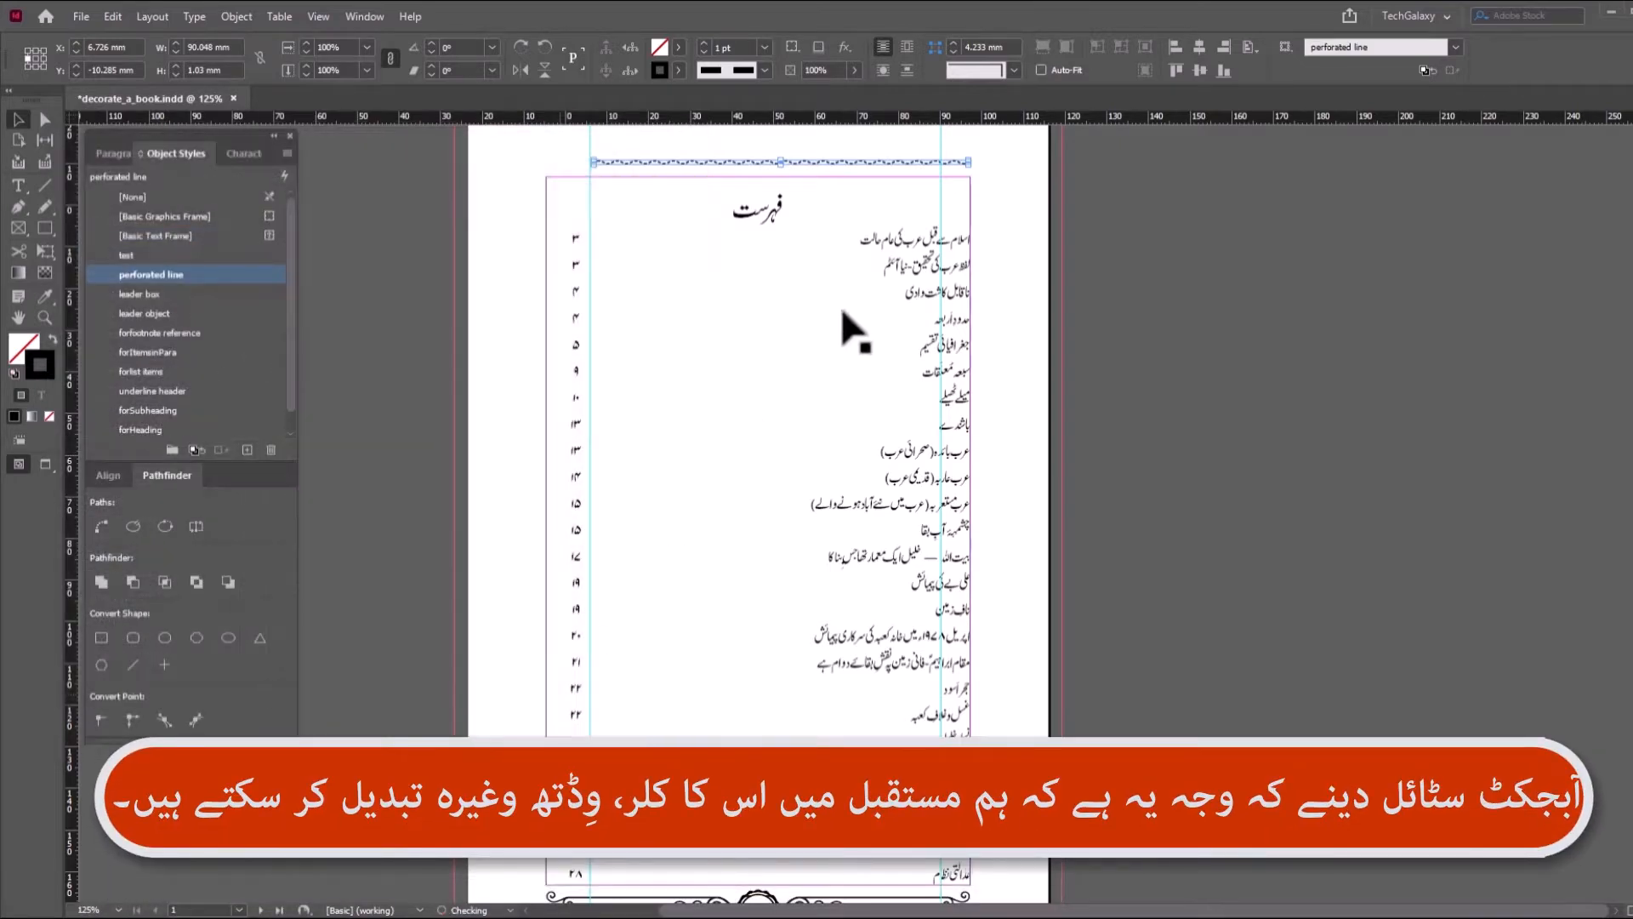
{"action": "left_click", "coordinate": [1233, 368]}
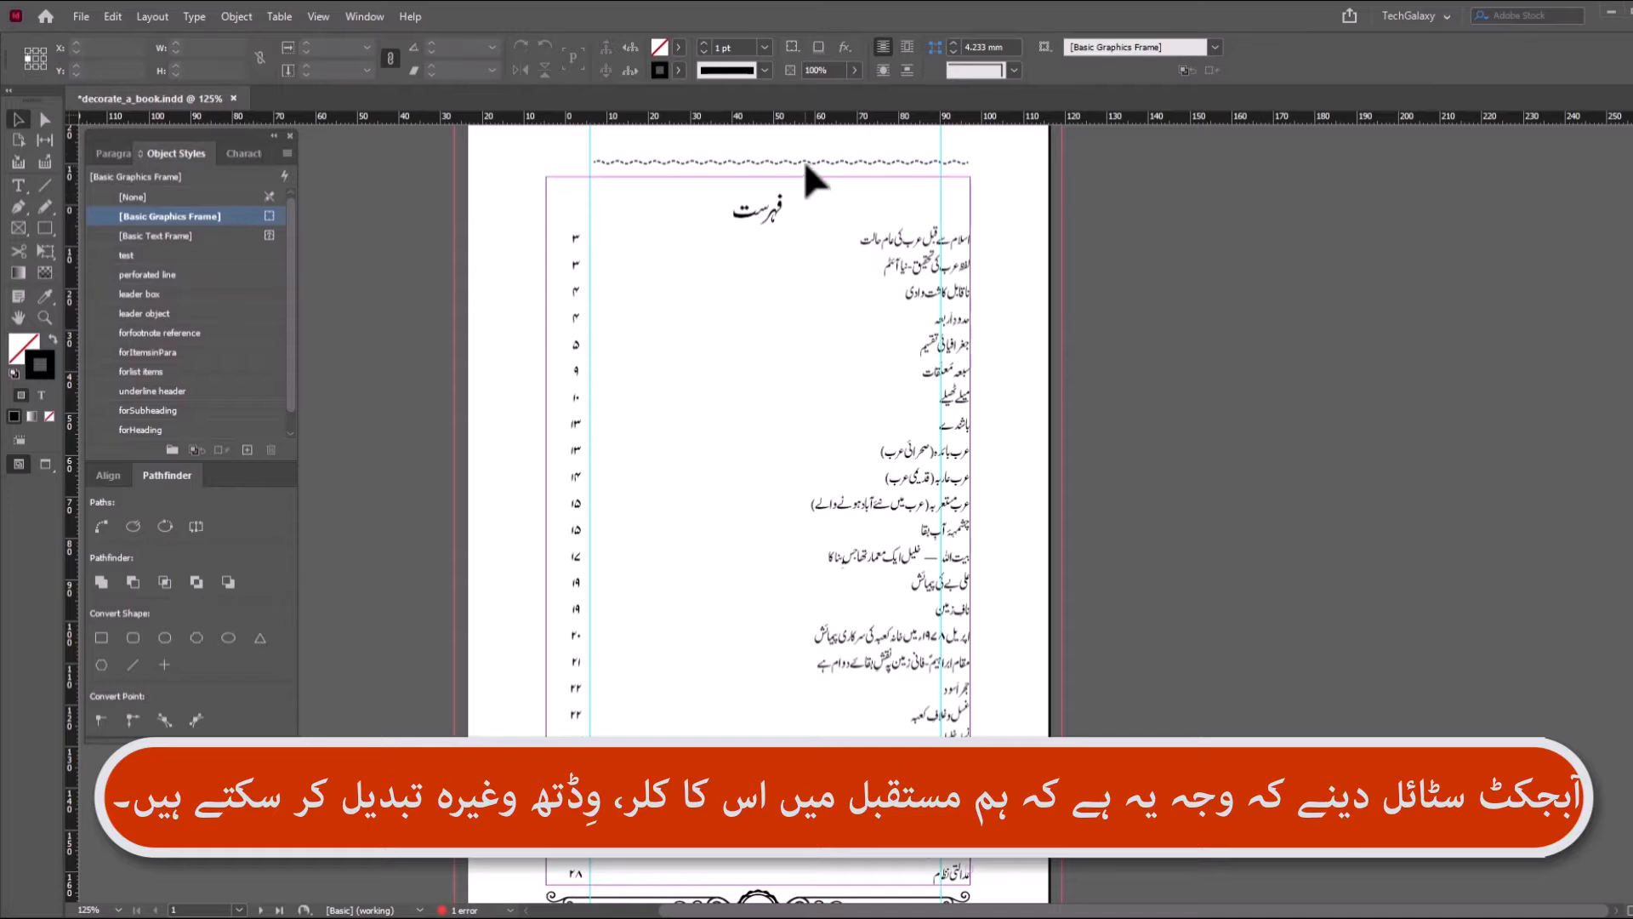
- Try the wavy line over the first contents entry and return it to its place above the frame
{"action": "left_click", "coordinate": [799, 162]}
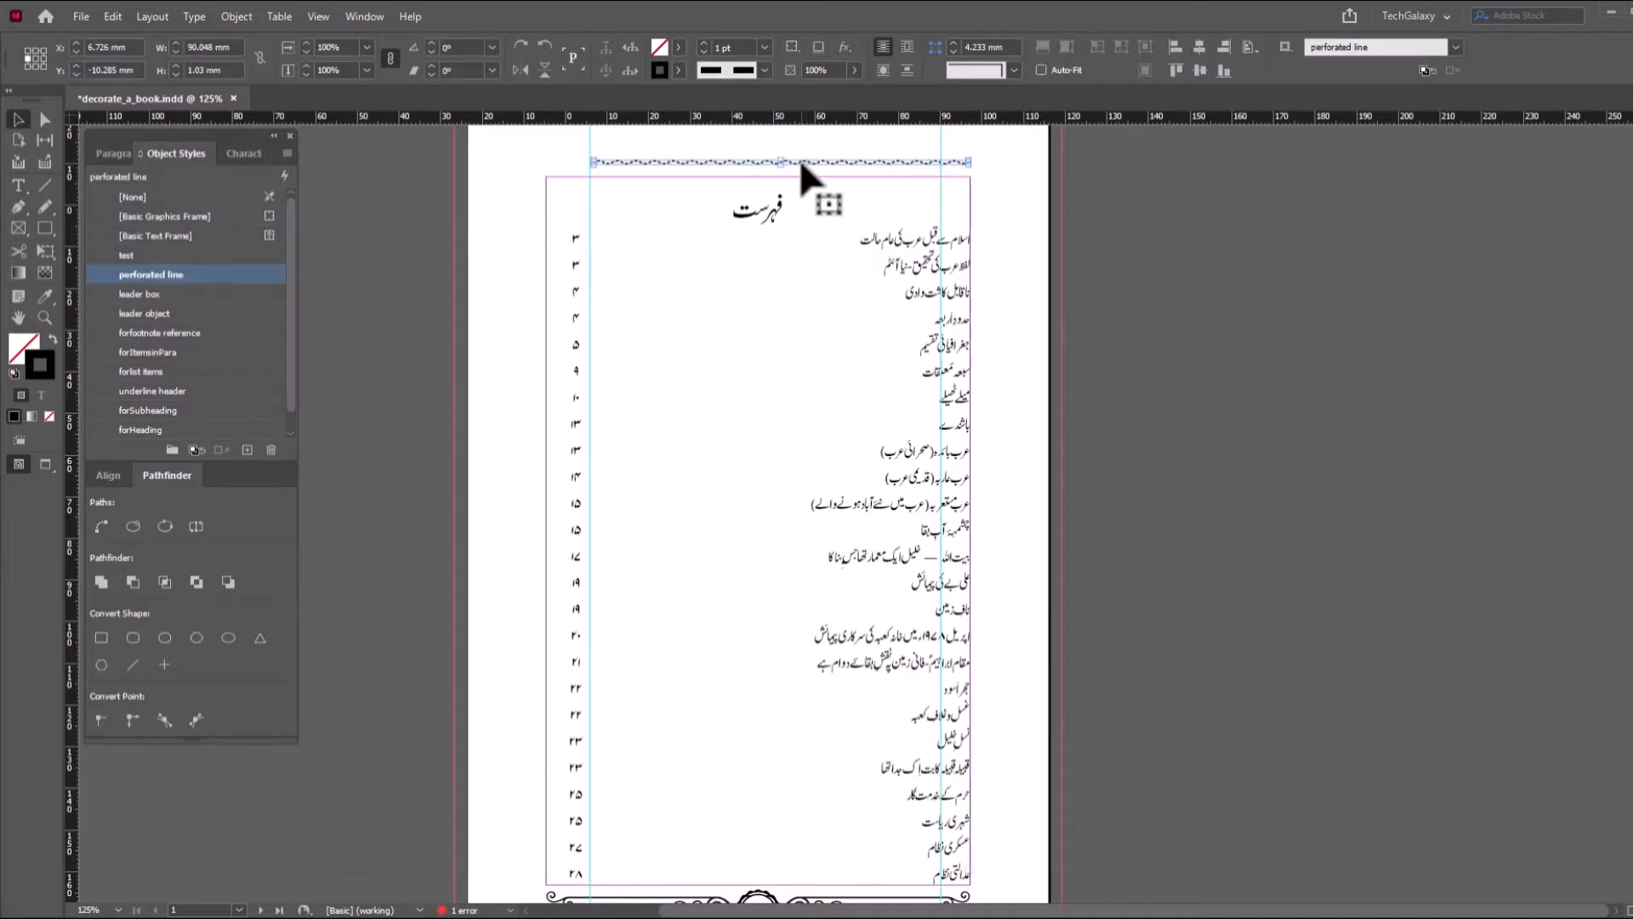
{"action": "left_click_drag", "start_coordinate": [799, 160], "coordinate": [791, 238]}
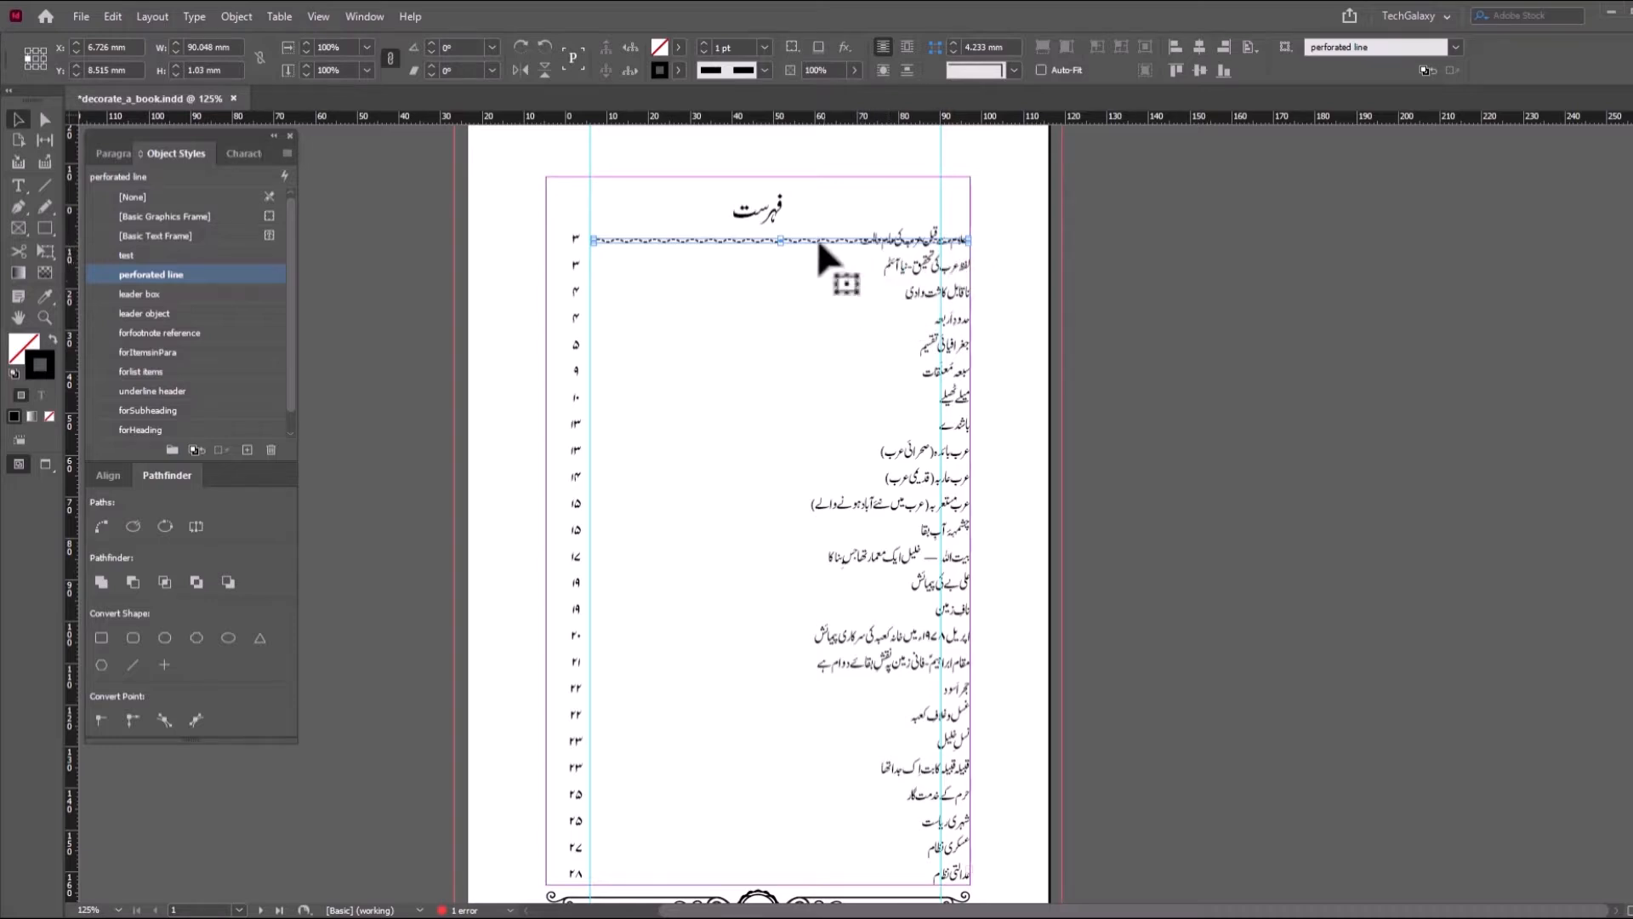
{"action": "left_click_drag", "start_coordinate": [844, 248], "coordinate": [834, 157]}
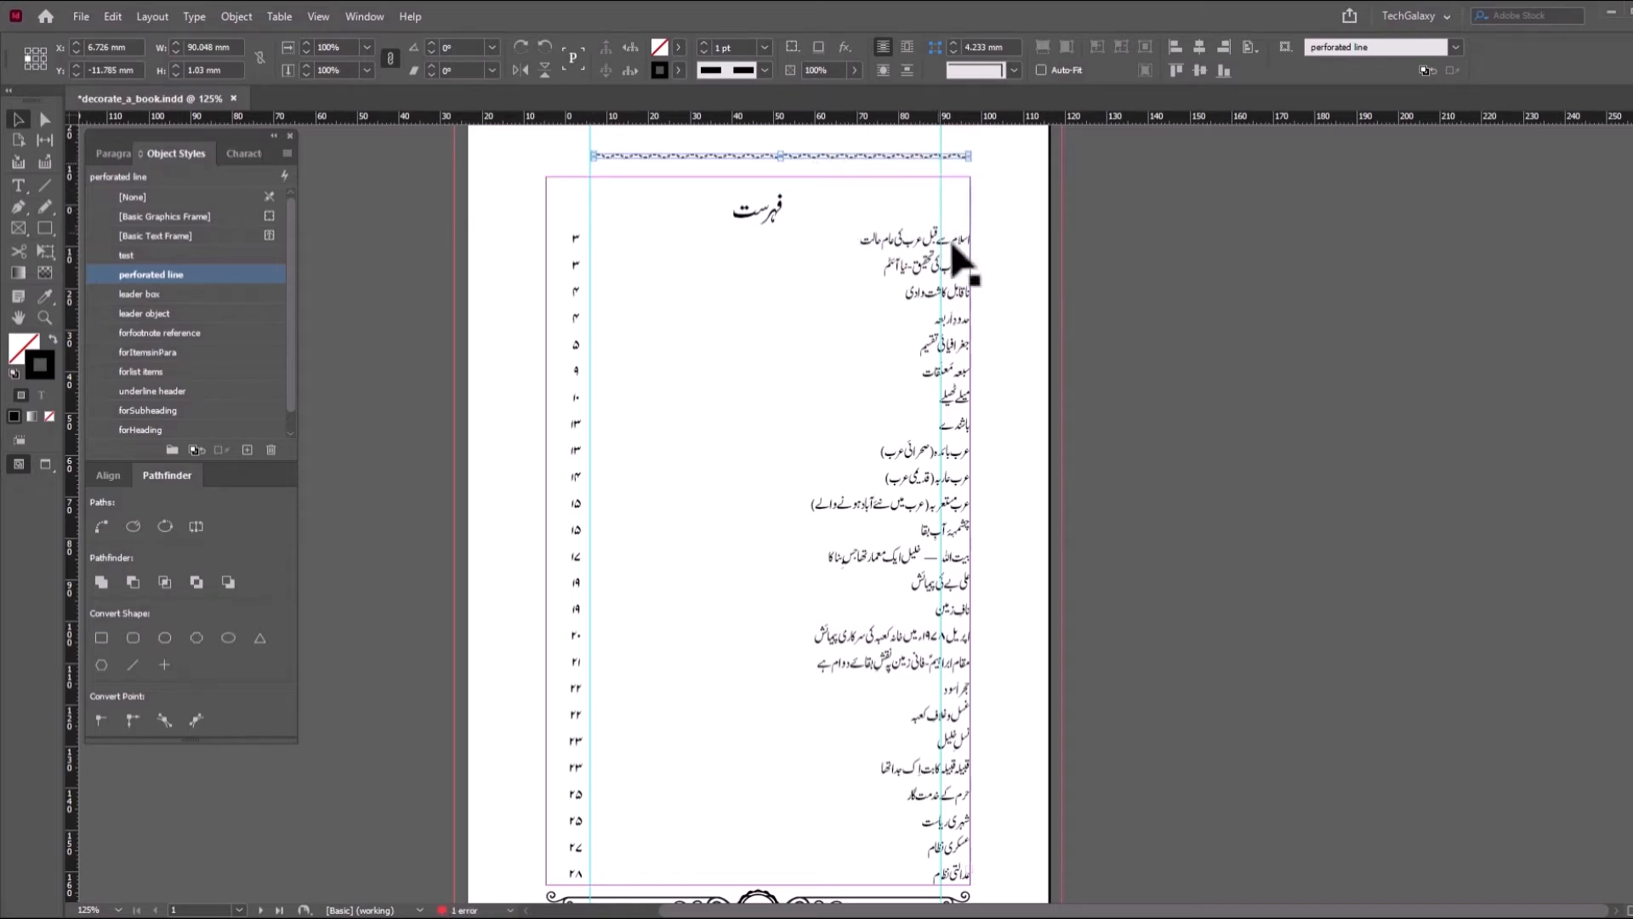
{"action": "left_click", "coordinate": [1003, 247]}
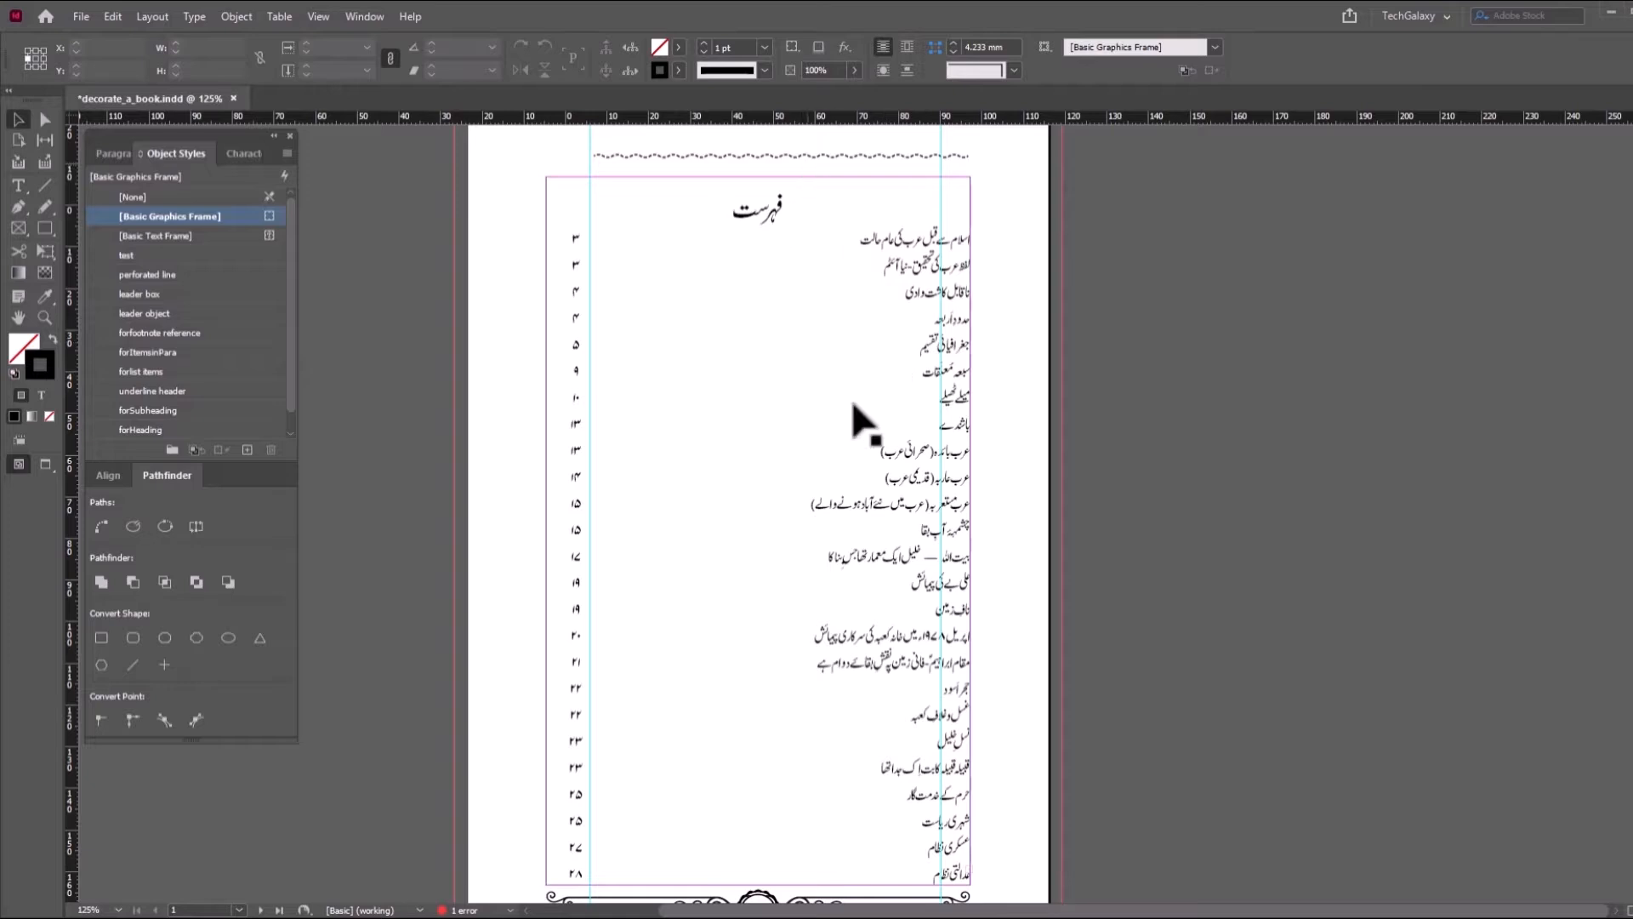
- Move the wavy line onto the fourth contents entry so that it starts at the 6 mm guide
{"action": "left_click_drag", "start_coordinate": [536, 143], "coordinate": [1032, 354]}
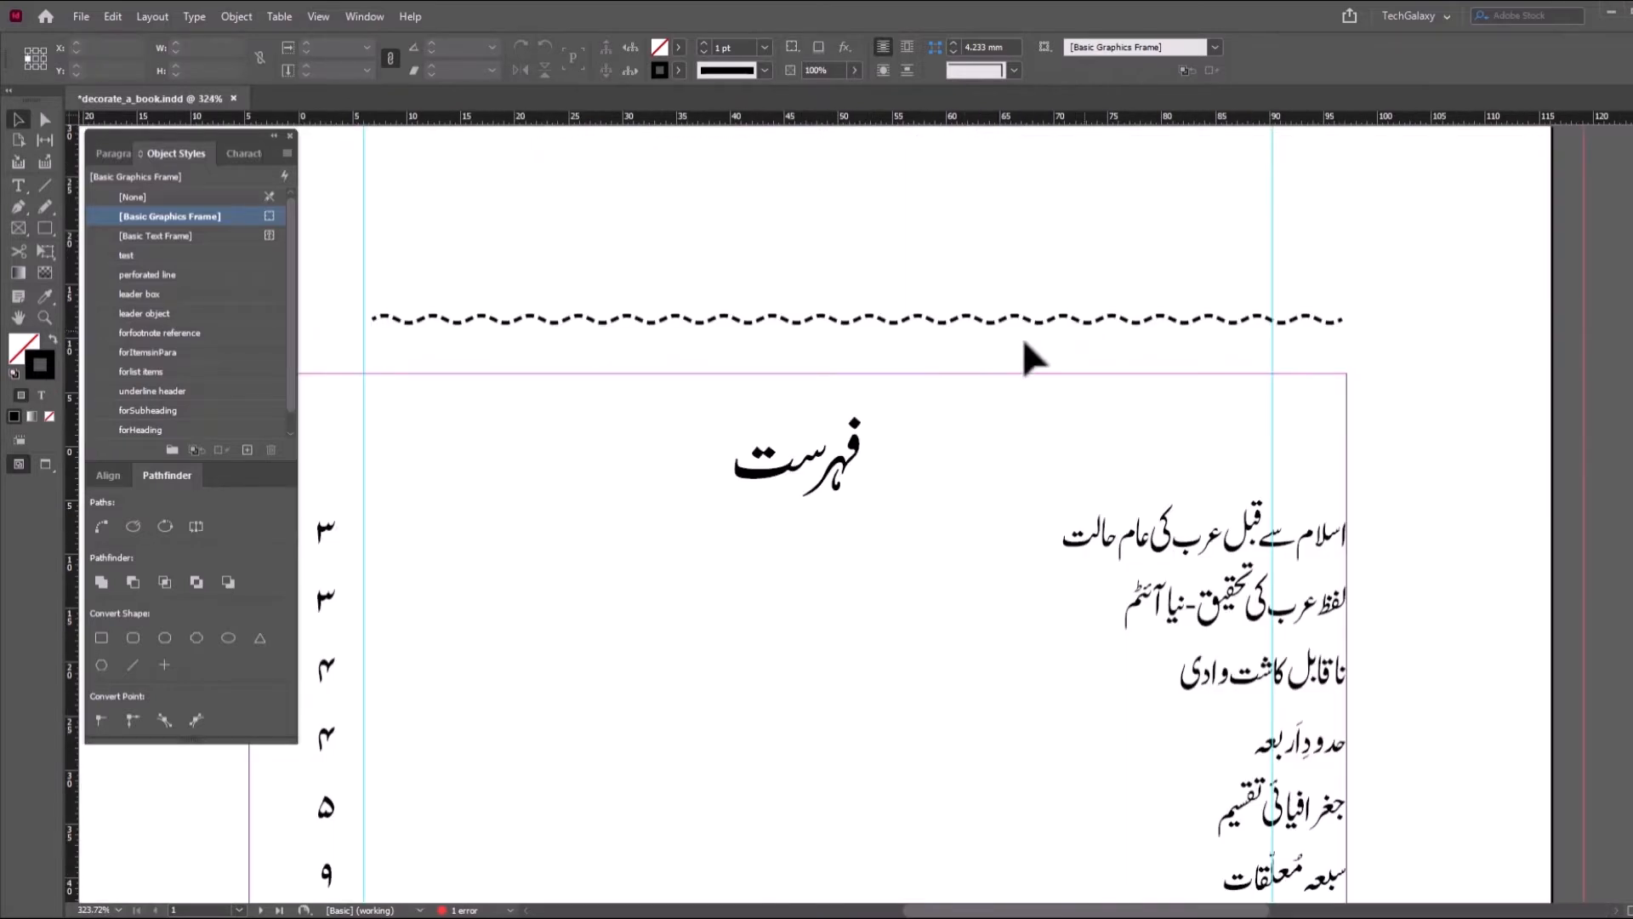
{"action": "left_click", "coordinate": [851, 223]}
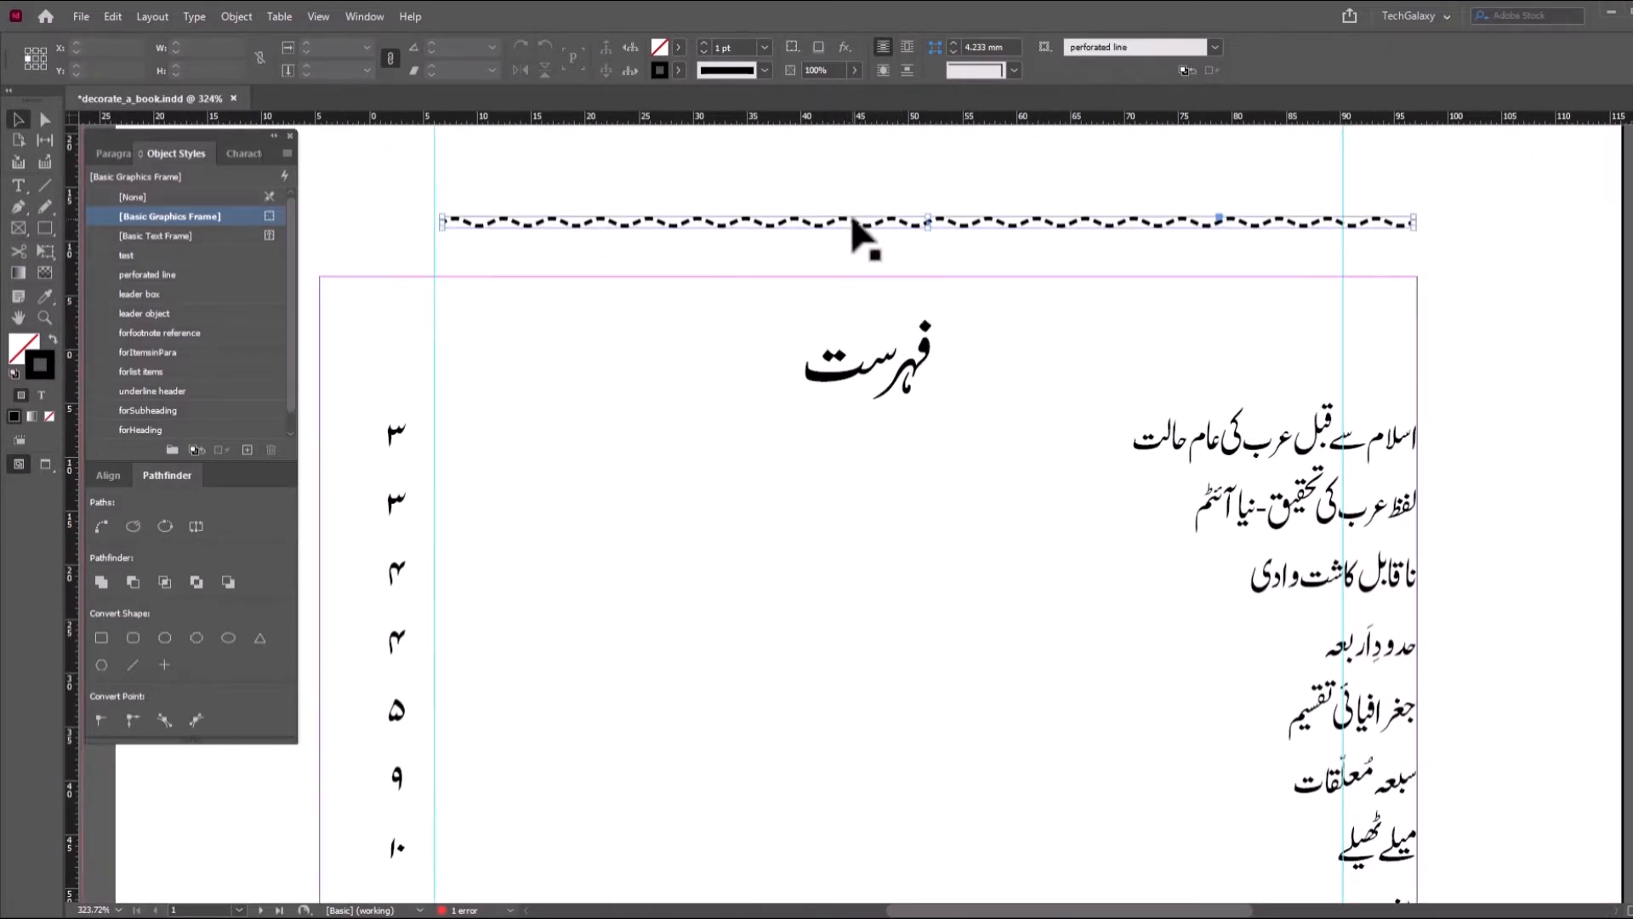
{"action": "left_click_drag", "start_coordinate": [711, 218], "coordinate": [711, 640]}
{"action": "scroll", "coordinate": [1349, 649], "scroll_direction": "down", "scroll_amount": 3}
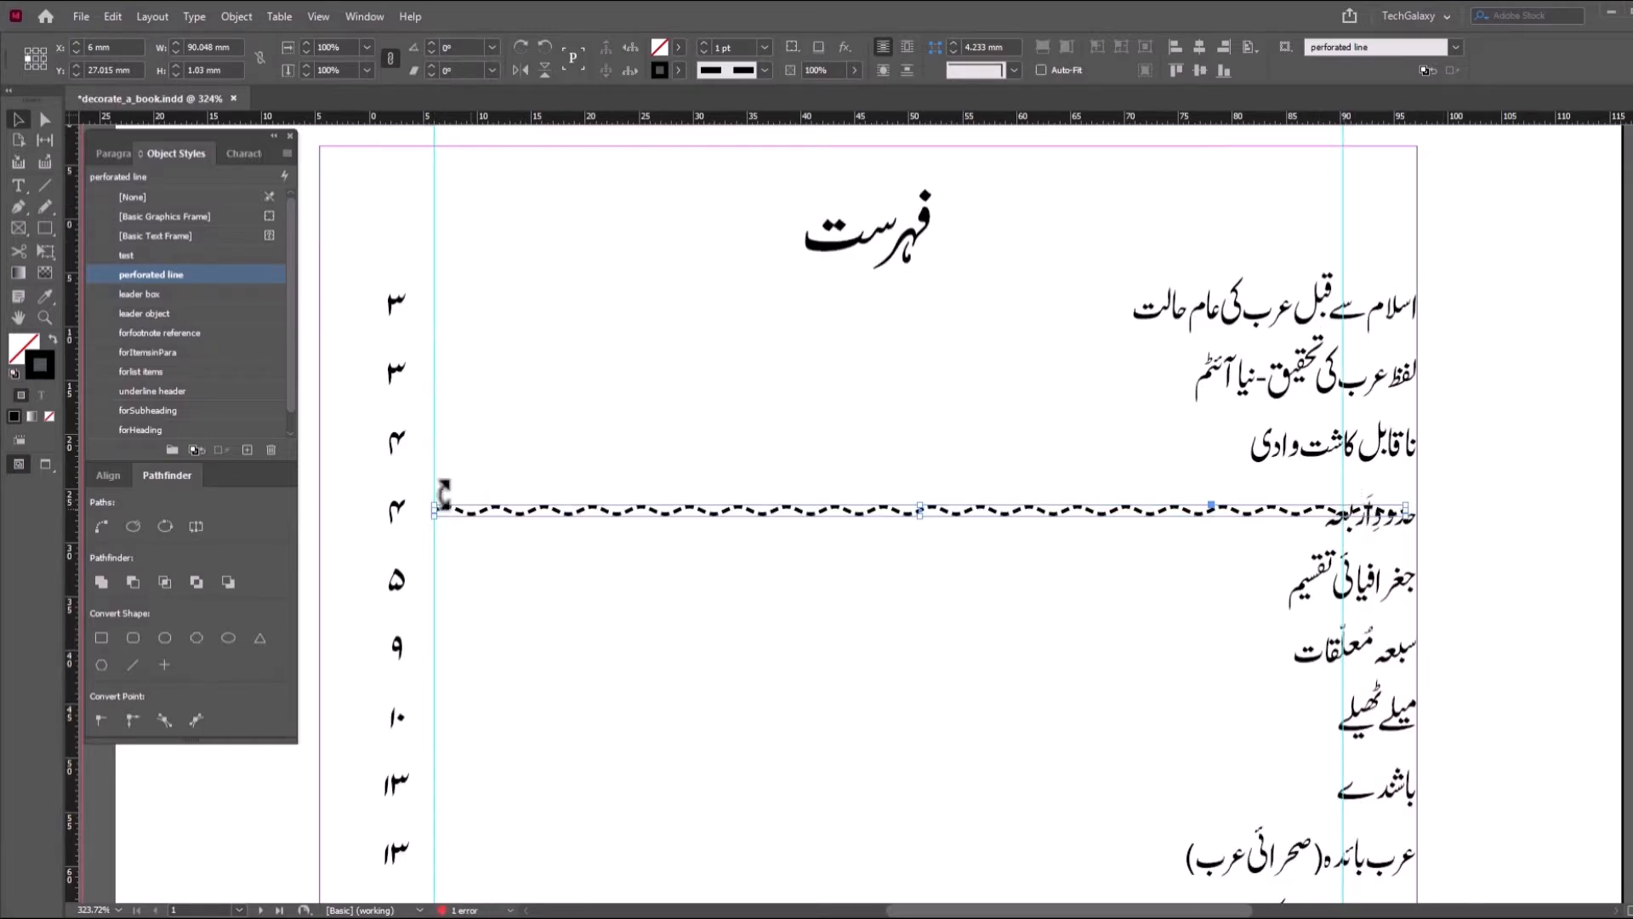
- Draw an 84.25 mm wide rectangle between the two guides and place it above the contents frame with a height of 2.13 mm
{"action": "left_click", "coordinate": [46, 228]}
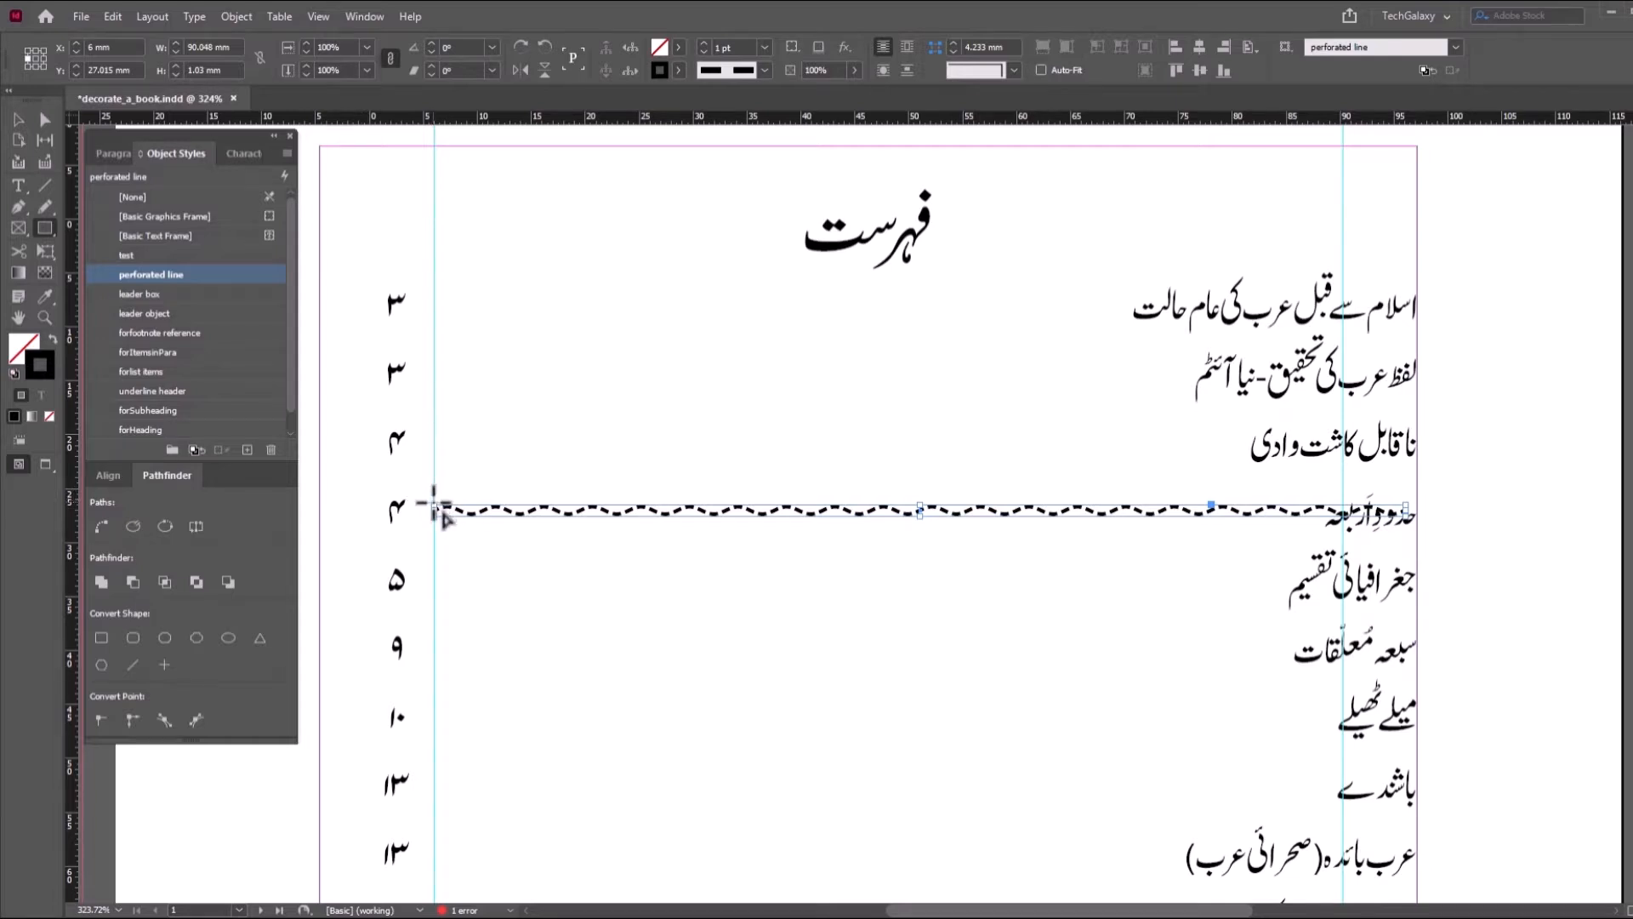
{"action": "left_click_drag", "start_coordinate": [434, 506], "coordinate": [1354, 544]}
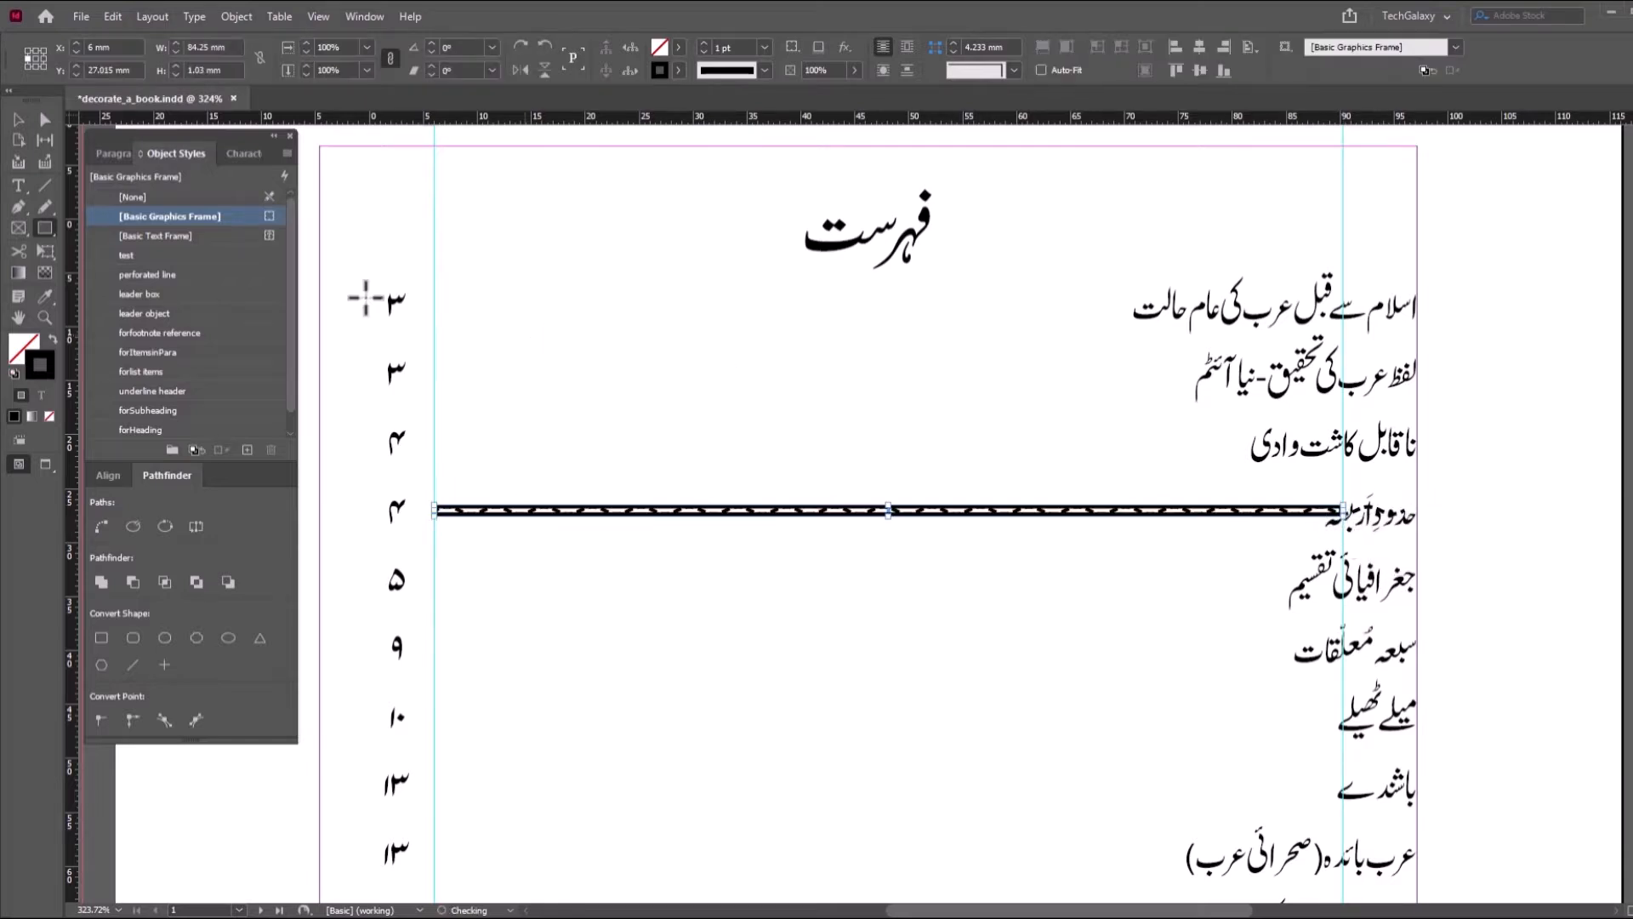
{"action": "scroll", "coordinate": [911, 613], "scroll_direction": "up", "scroll_amount": 2}
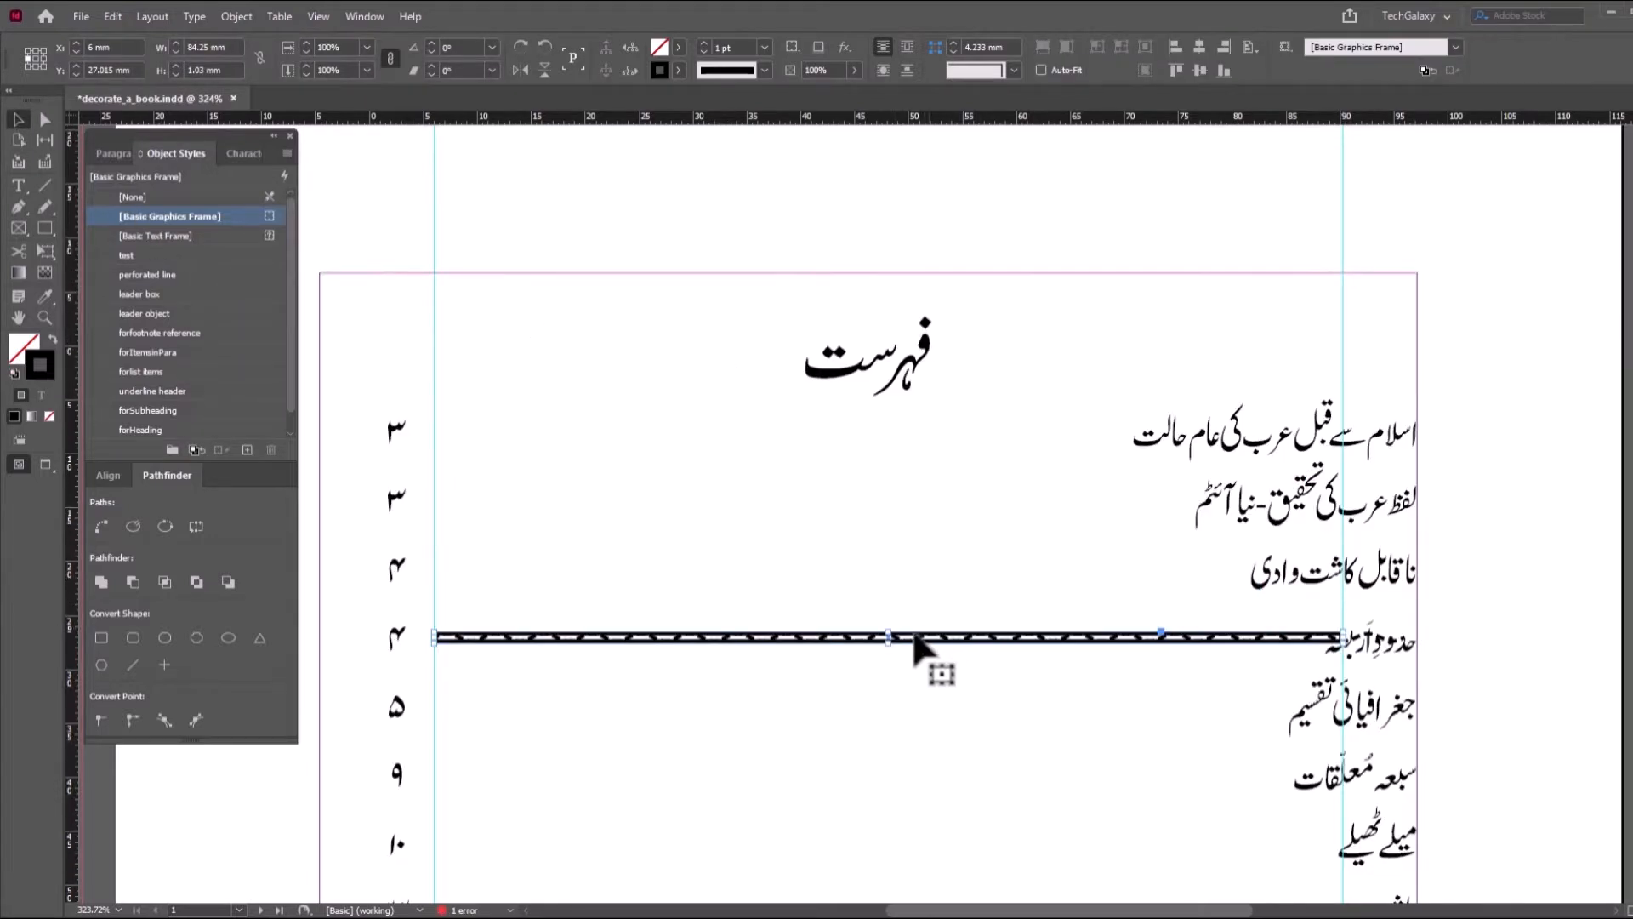
{"action": "left_click_drag", "start_coordinate": [890, 636], "coordinate": [953, 238]}
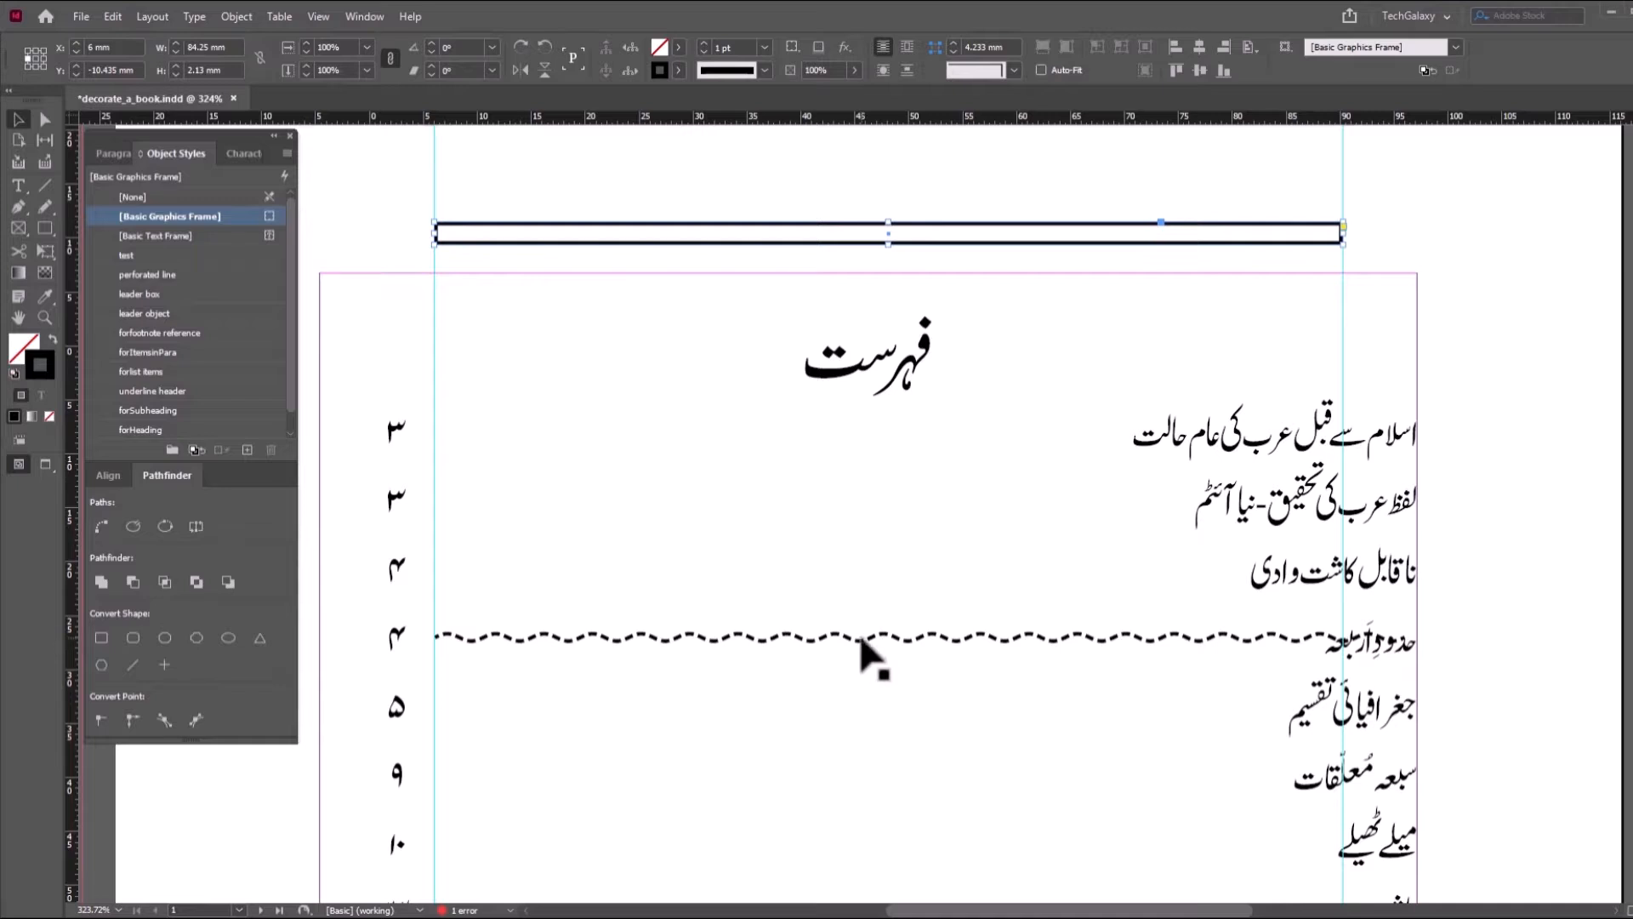
- Move the wavy line from the fourth entry to above the rectangle and duplicate it just below, starting at X 6 mm
{"action": "left_click_drag", "start_coordinate": [861, 638], "coordinate": [875, 181]}
{"action": "key", "text": "ctrl+z"}
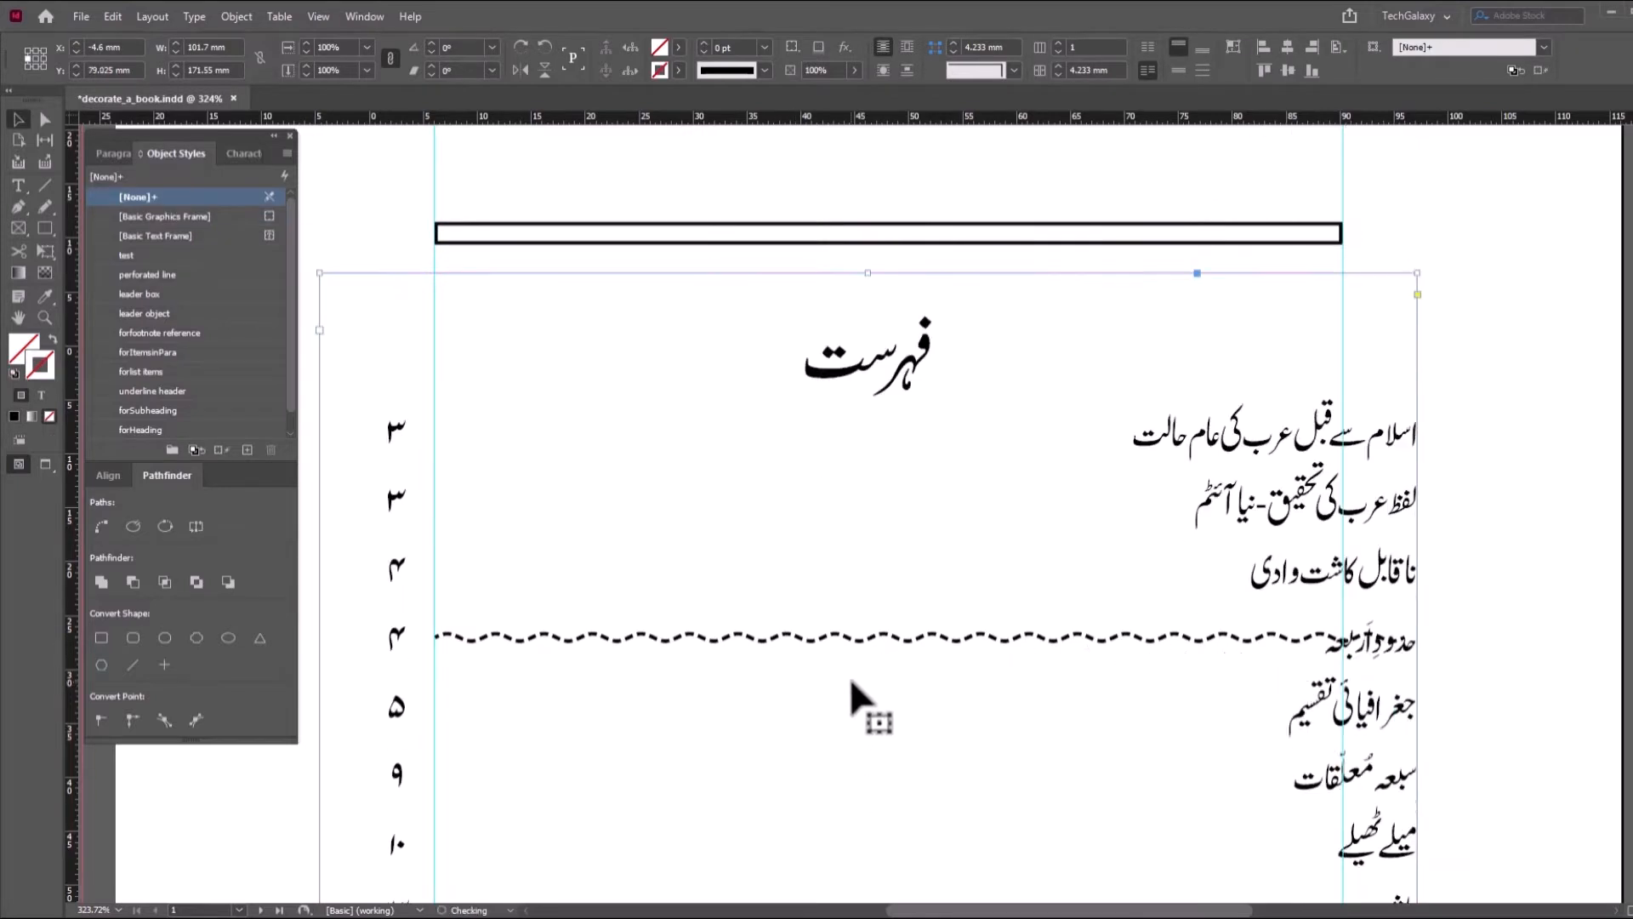
{"action": "left_click", "coordinate": [1258, 636]}
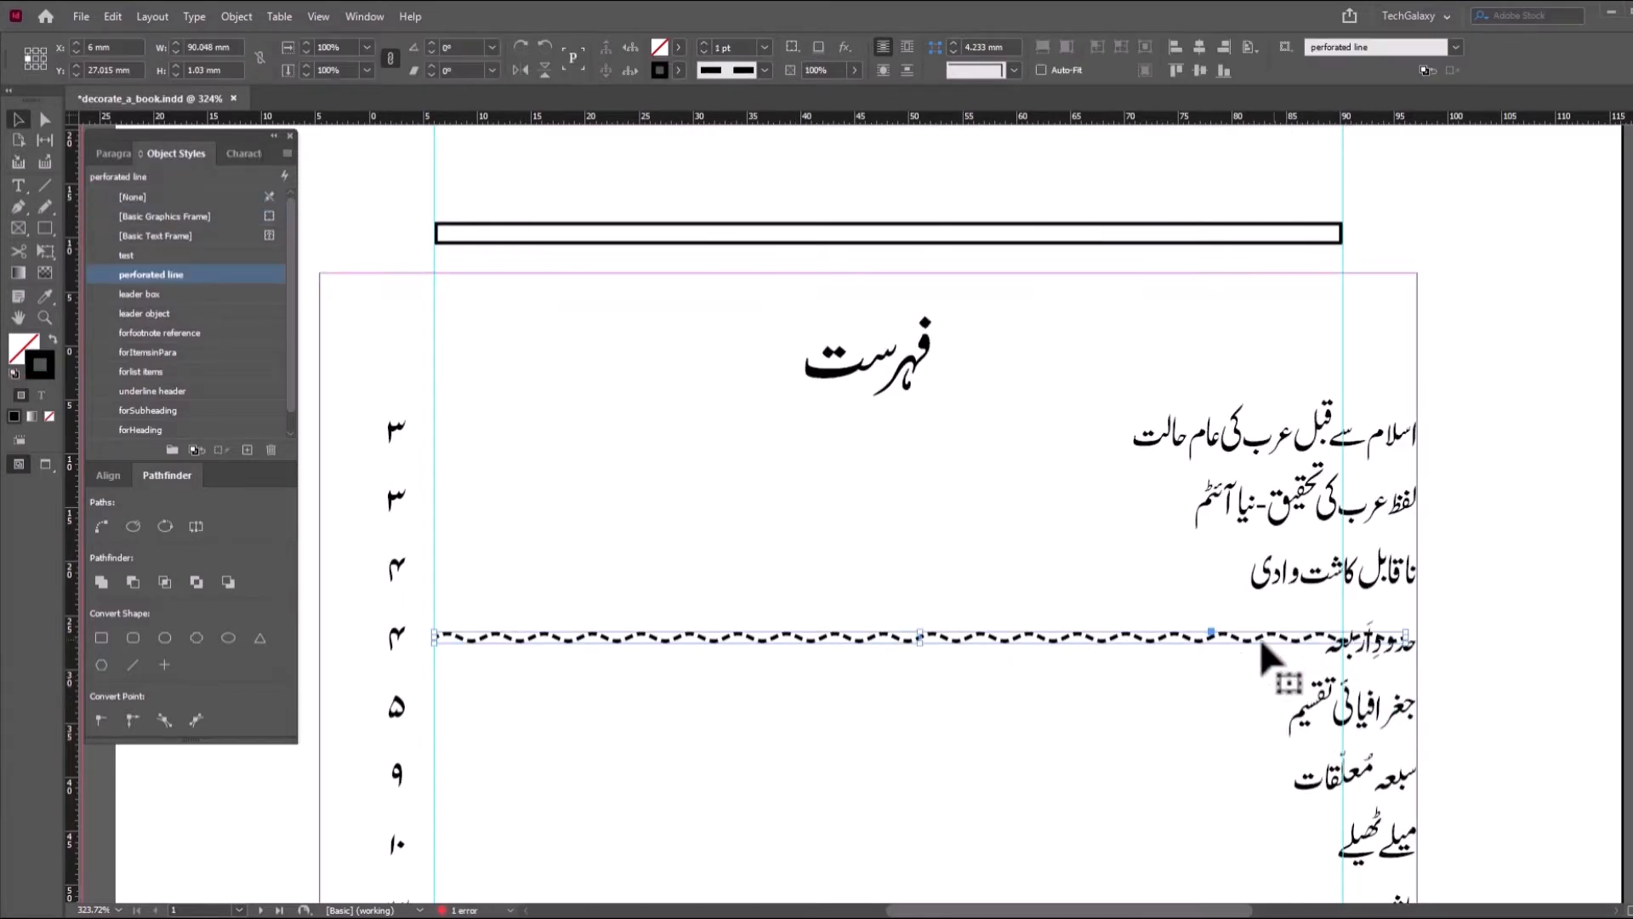
{"action": "left_click_drag", "start_coordinate": [1261, 635], "coordinate": [1253, 173]}
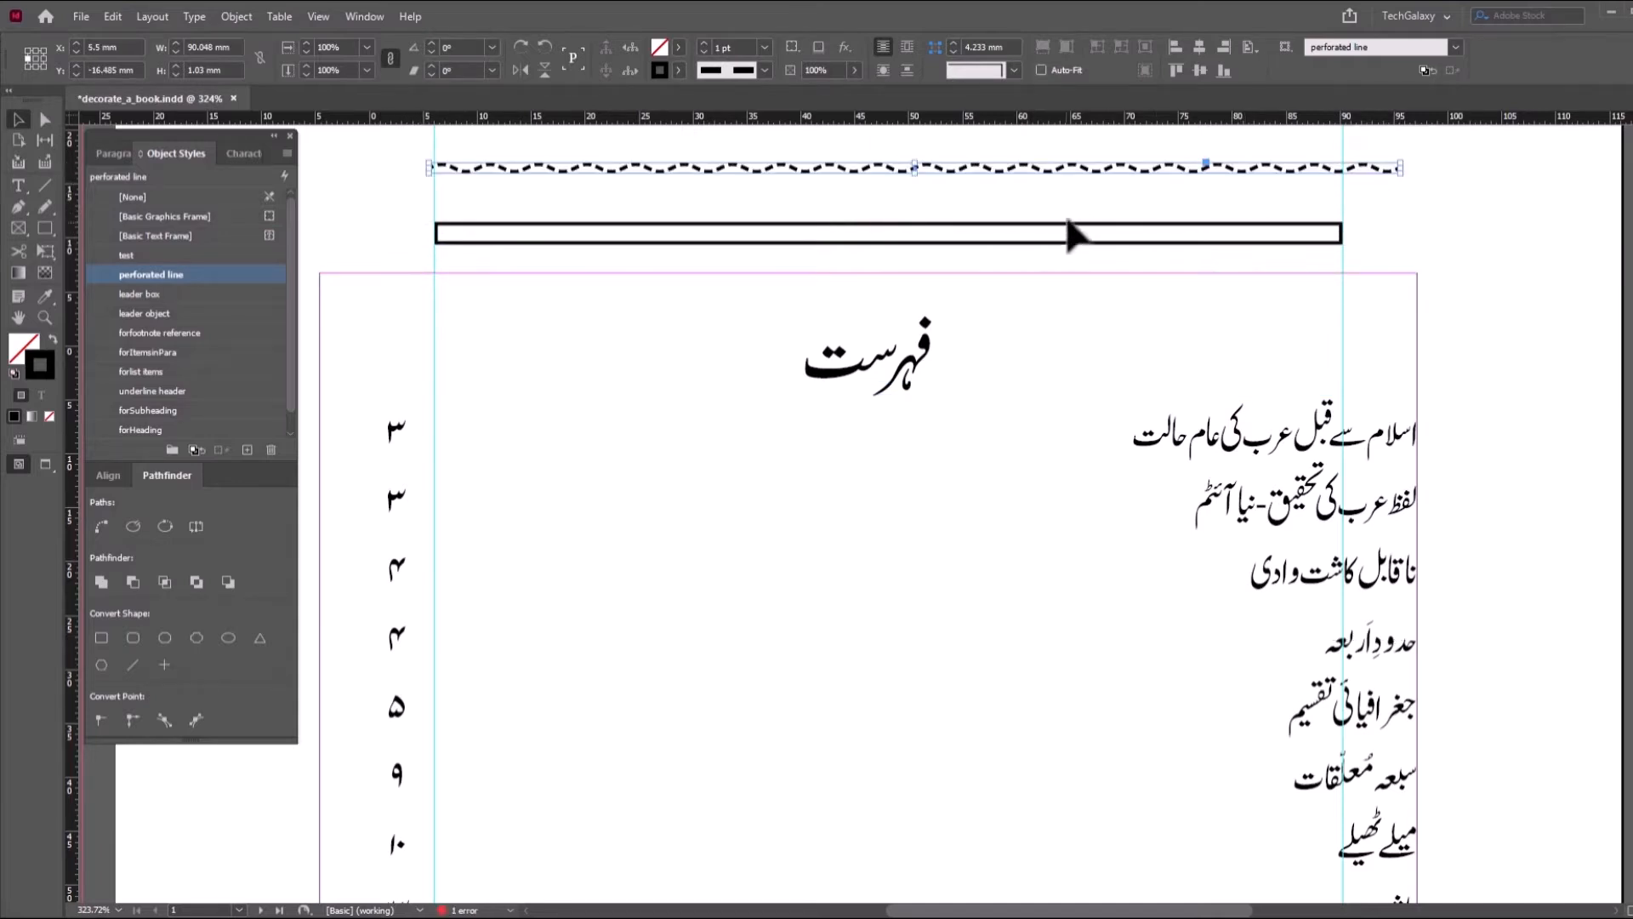
{"action": "left_click_drag", "start_coordinate": [1089, 167], "coordinate": [1098, 200]}
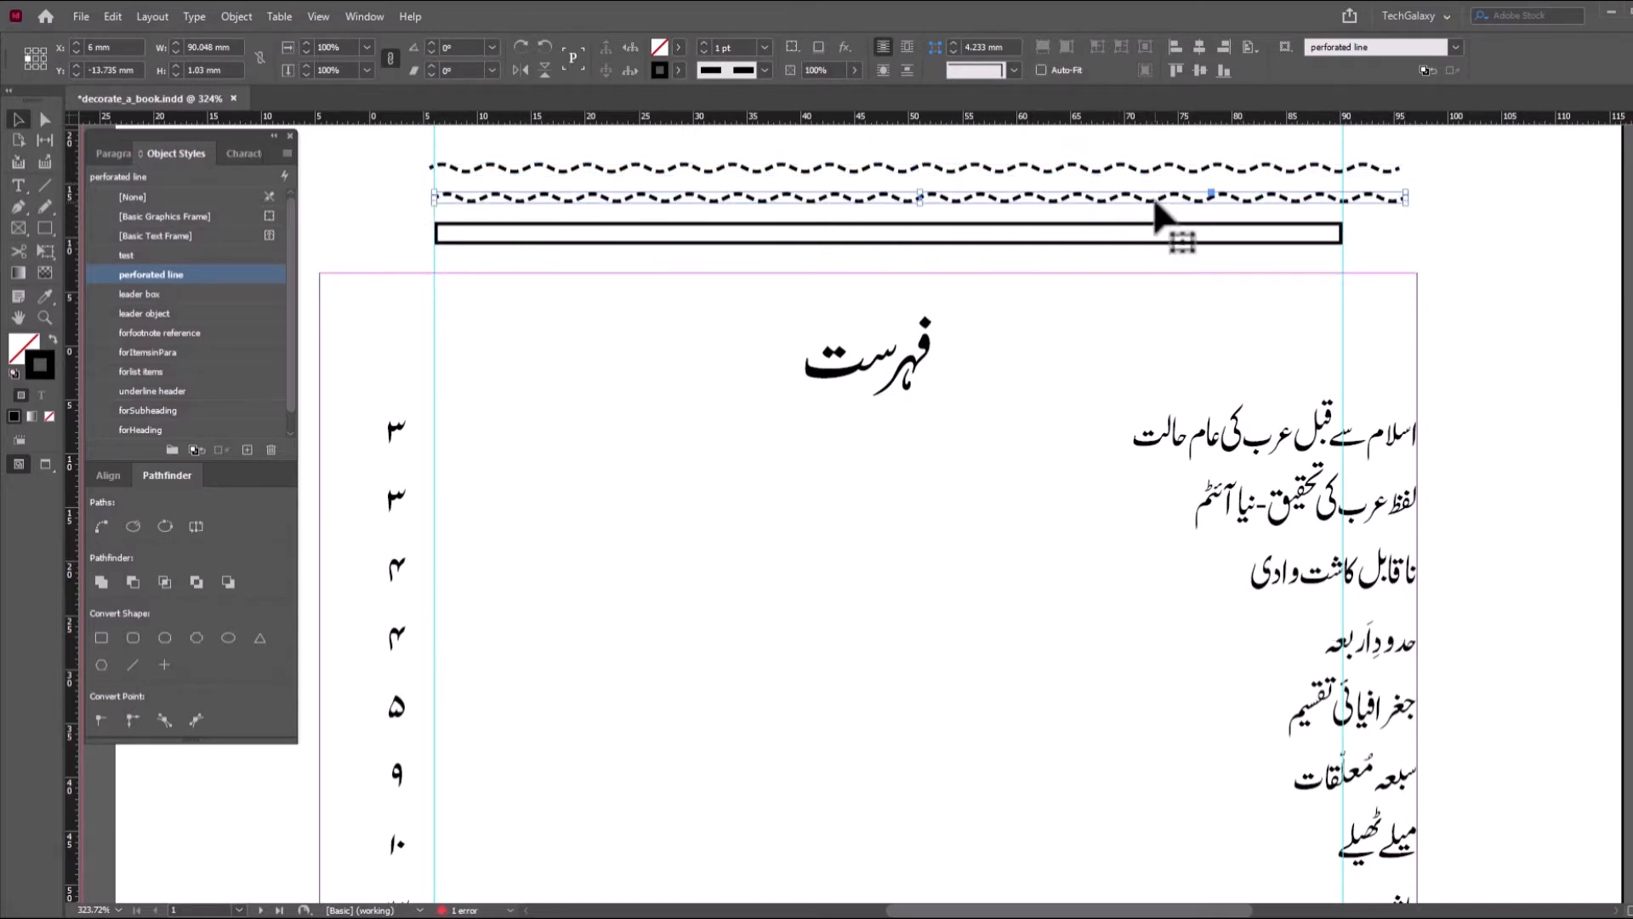
- Cut the duplicated wavy line and paste it into the rectangle above the contents frame
{"action": "left_click", "coordinate": [114, 12]}
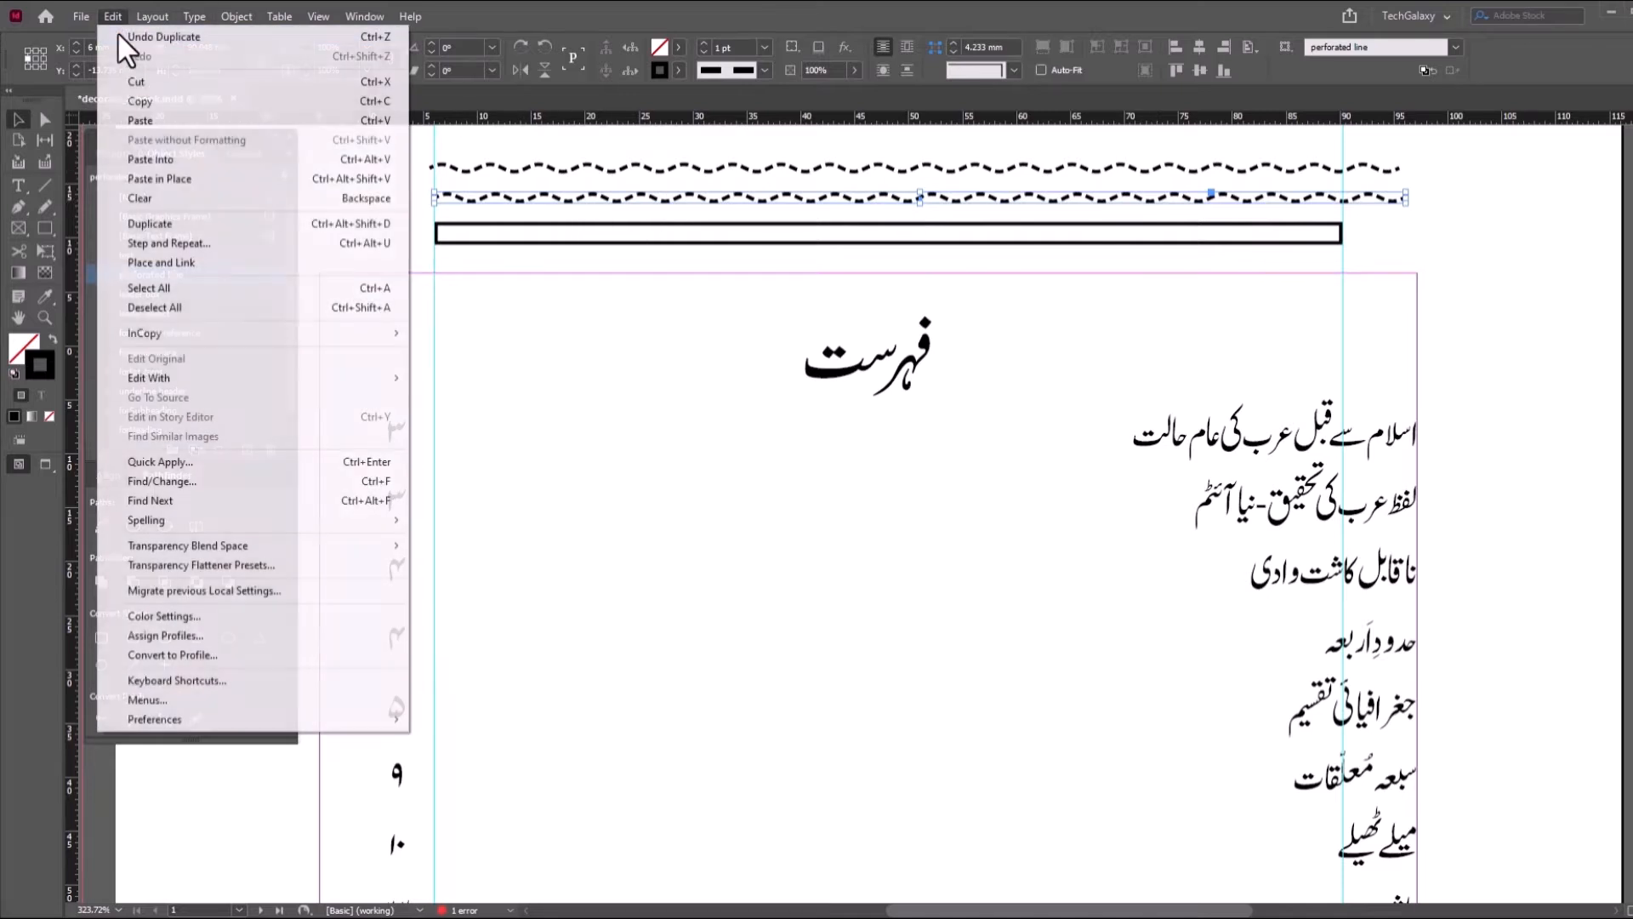
{"action": "left_click", "coordinate": [140, 85]}
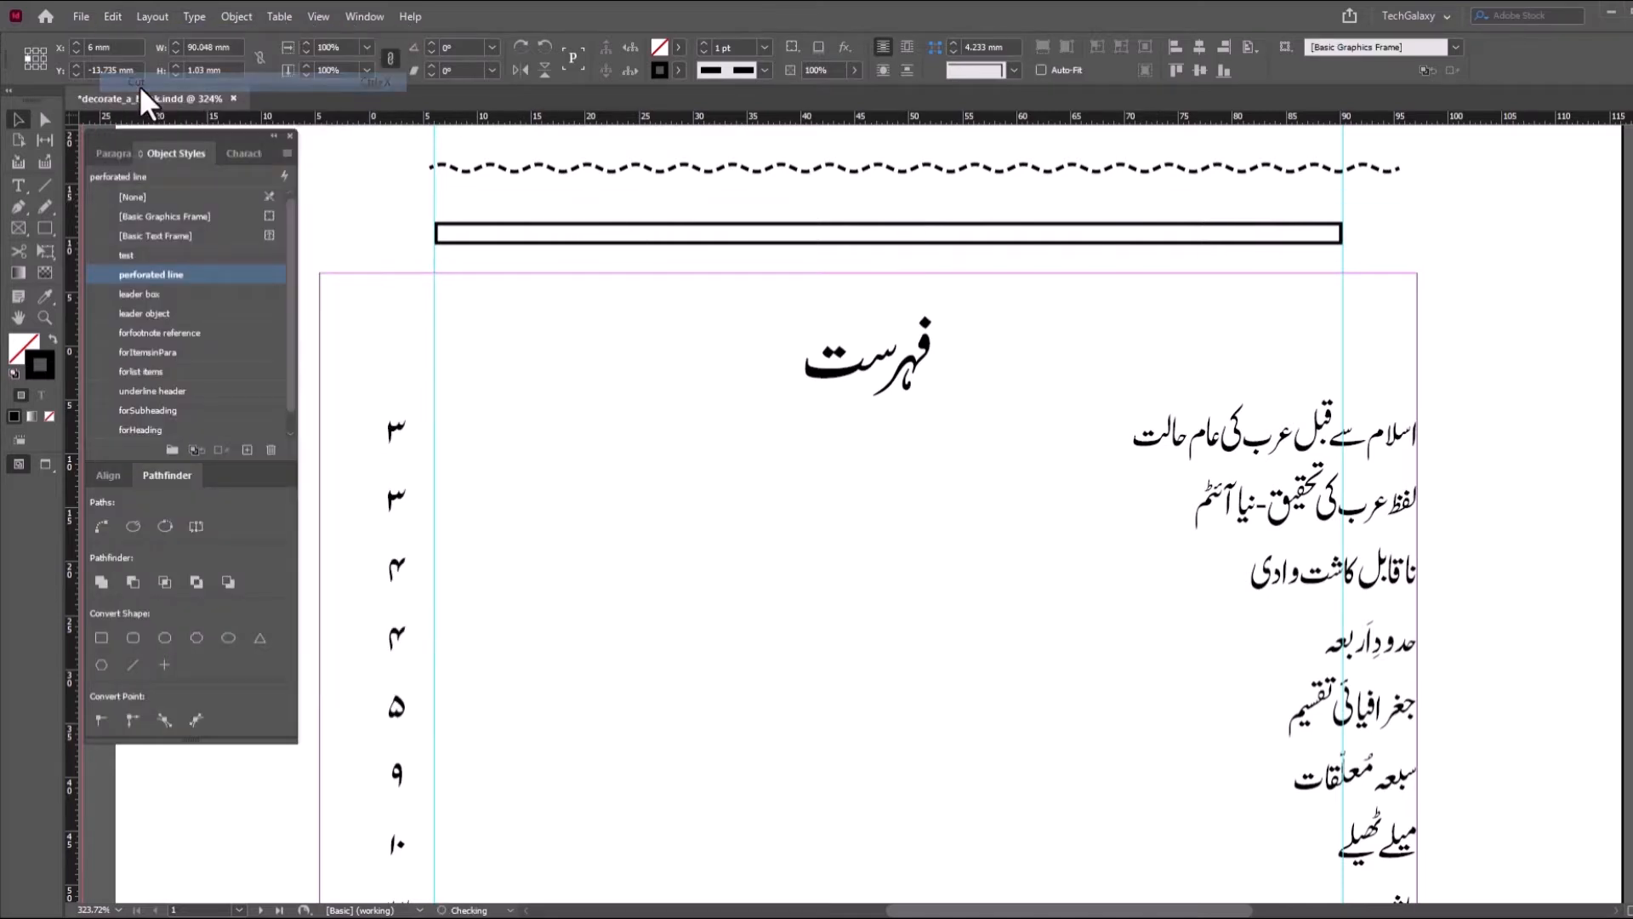
{"action": "left_click", "coordinate": [587, 228]}
{"action": "left_click", "coordinate": [124, 13]}
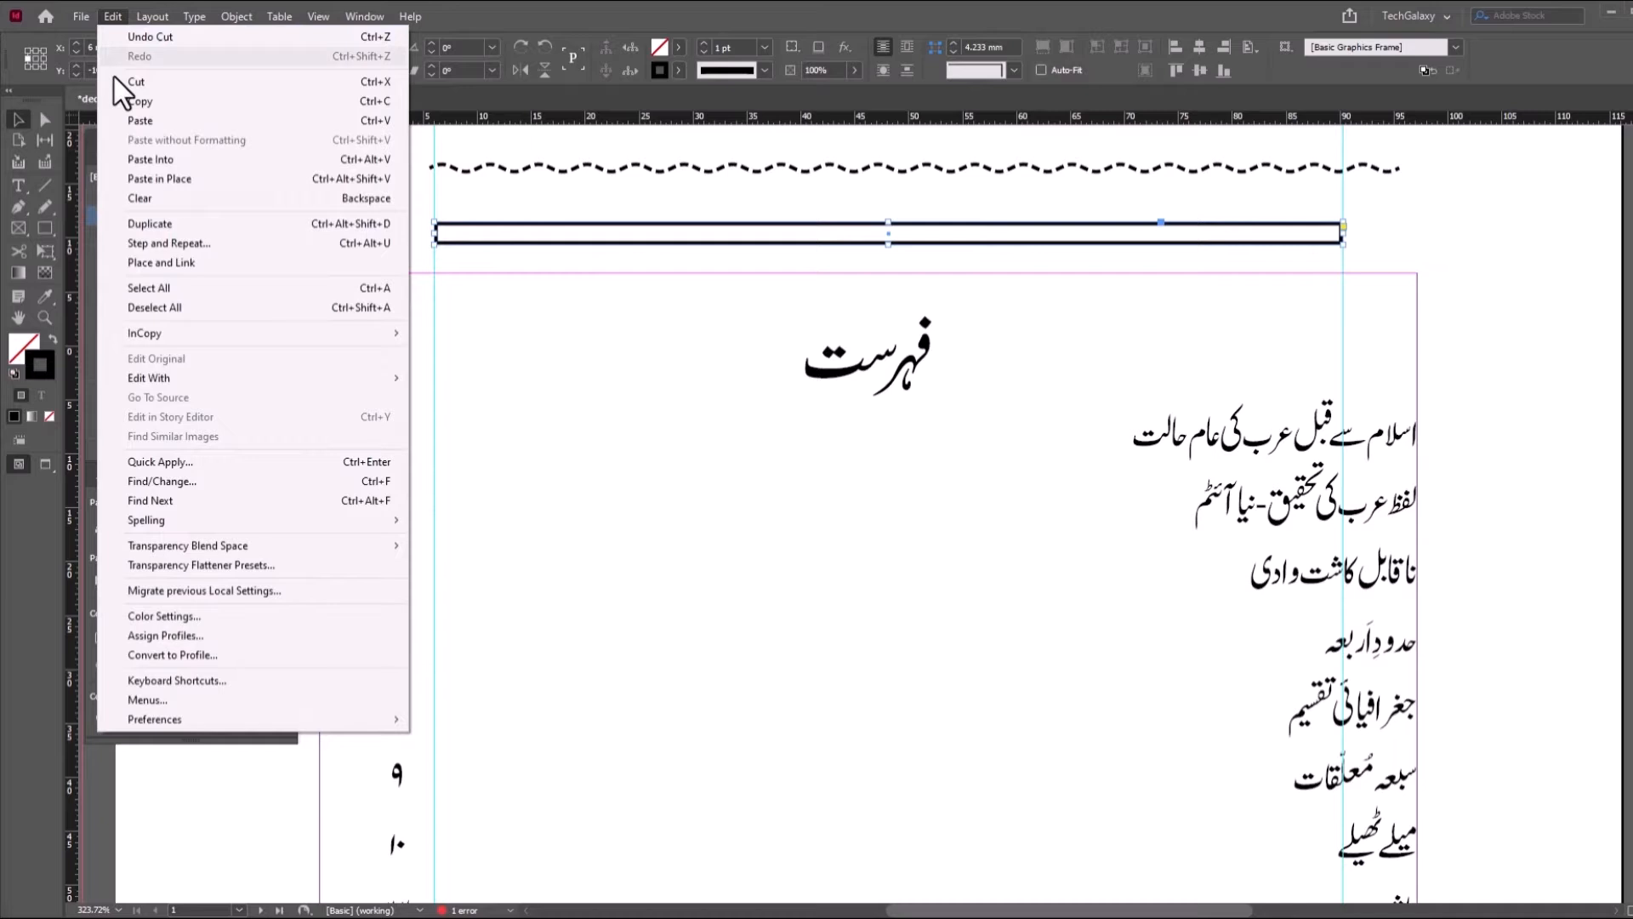
{"action": "left_click", "coordinate": [136, 164]}
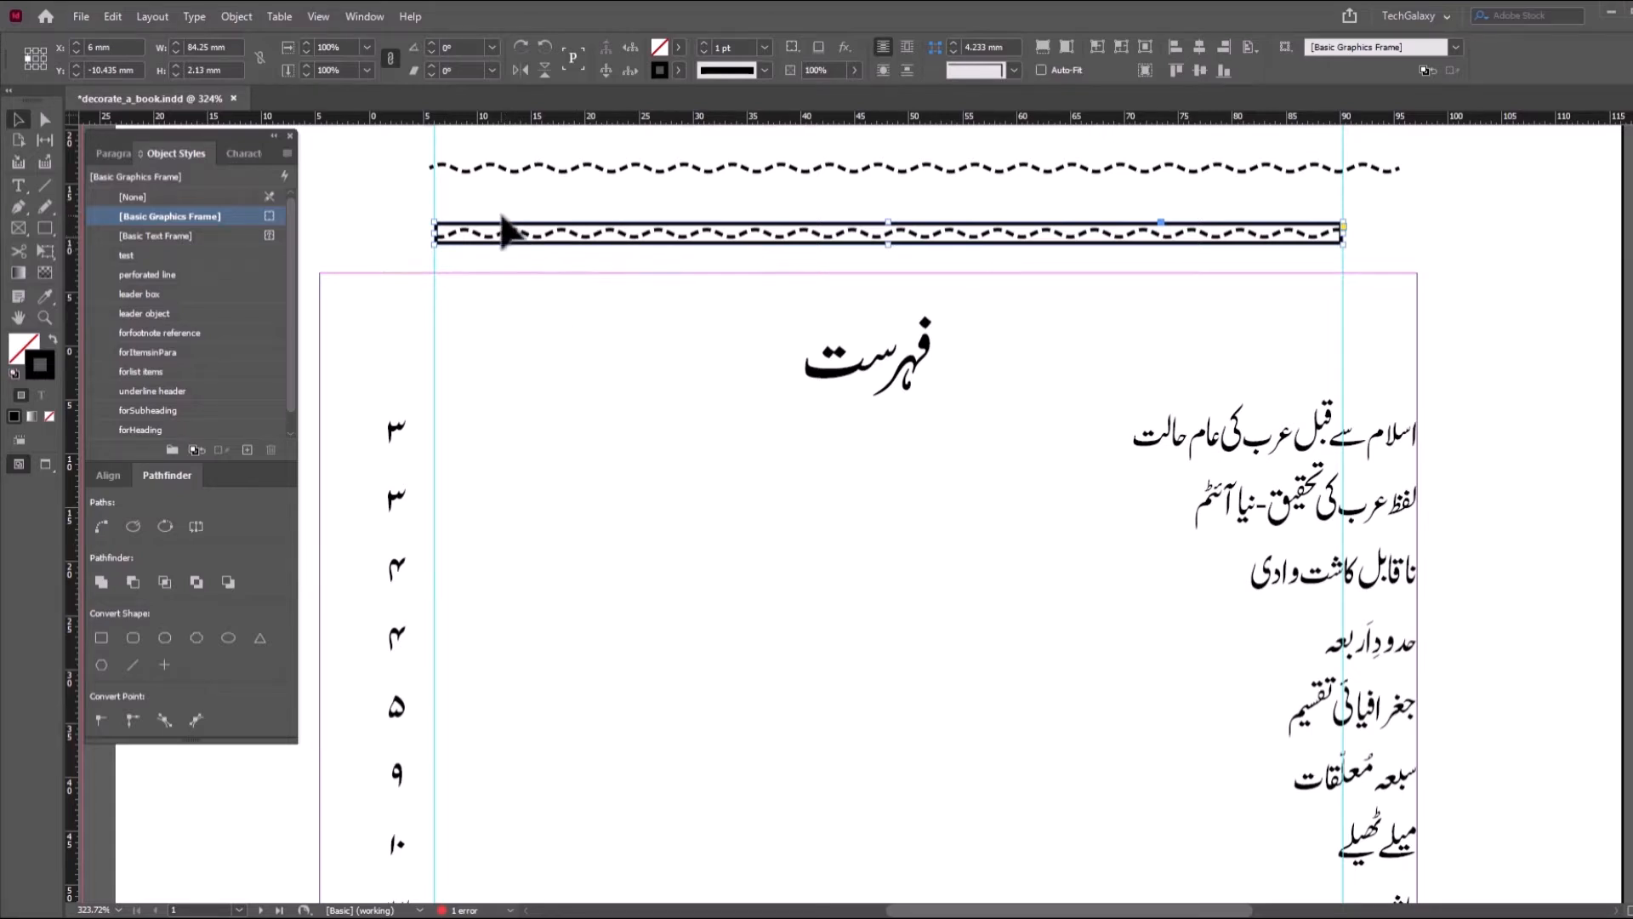
- Create an object style named "Box with perforated line" from the selected rectangle containing the wavy line
{"action": "left_click", "coordinate": [246, 449], "text": "alt"}
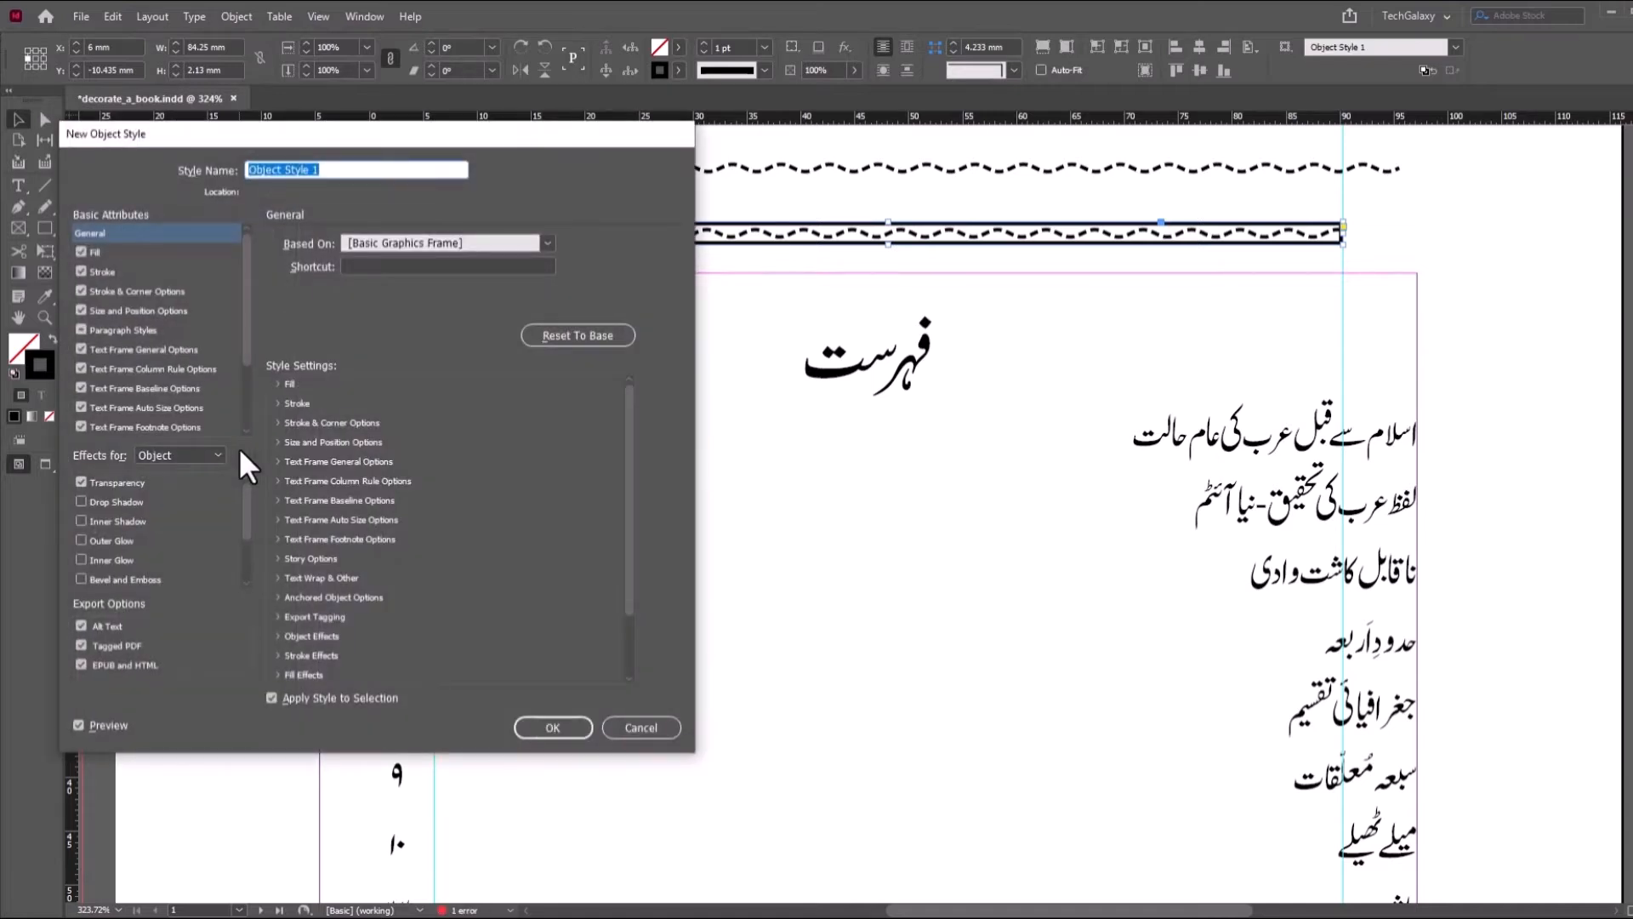
{"action": "type", "text": "Box with perforated line"}
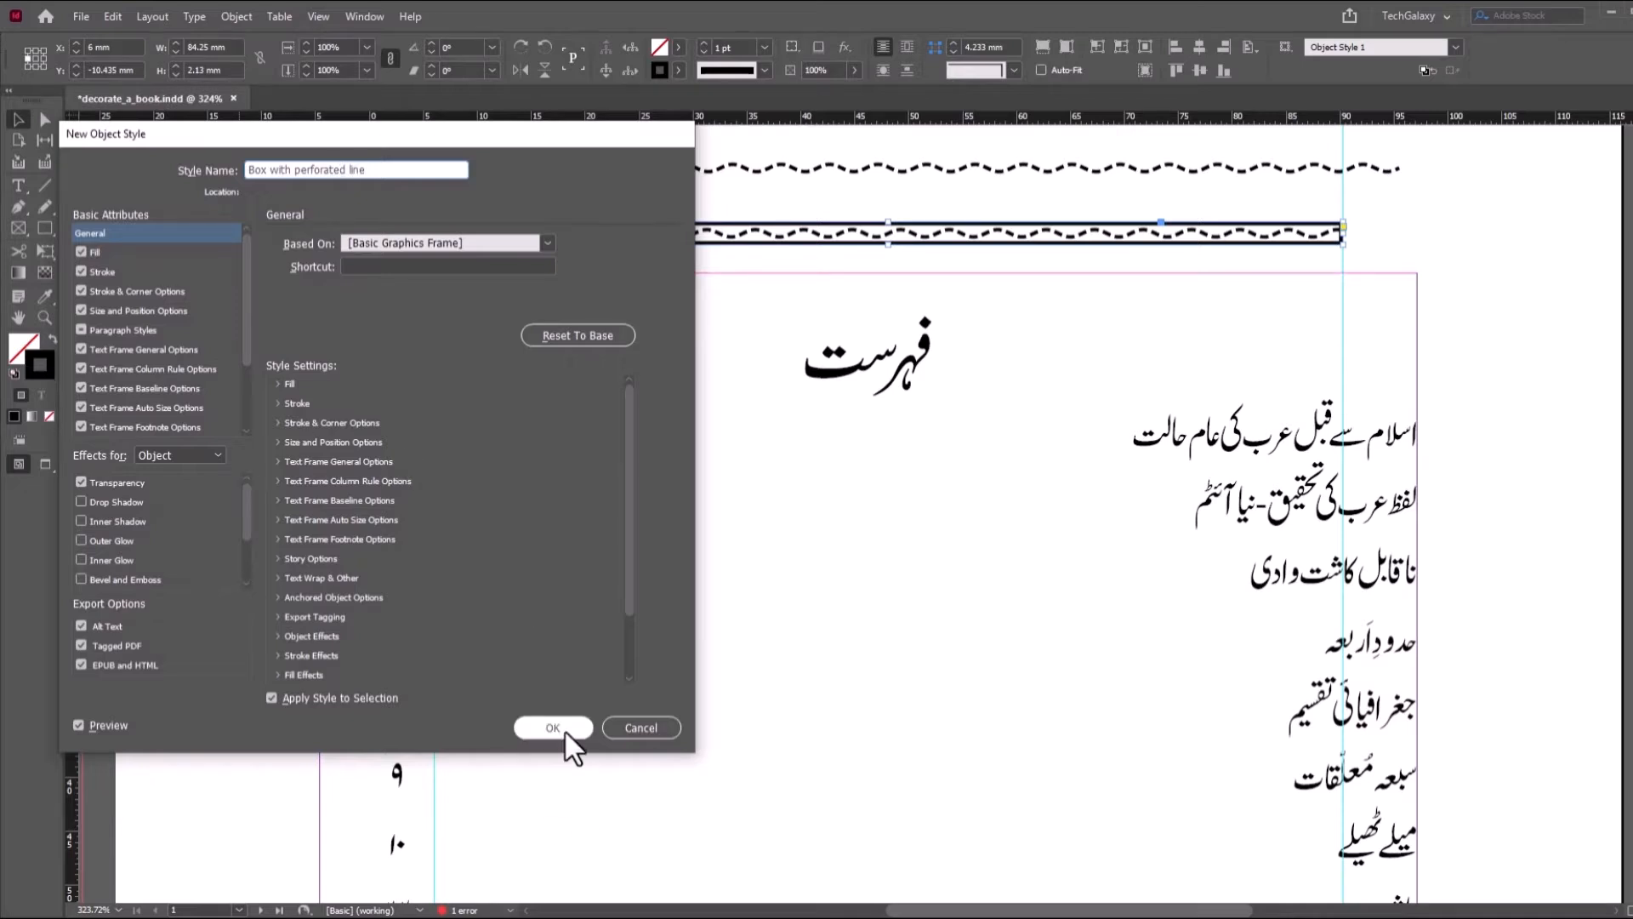
{"action": "left_click", "coordinate": [561, 729]}
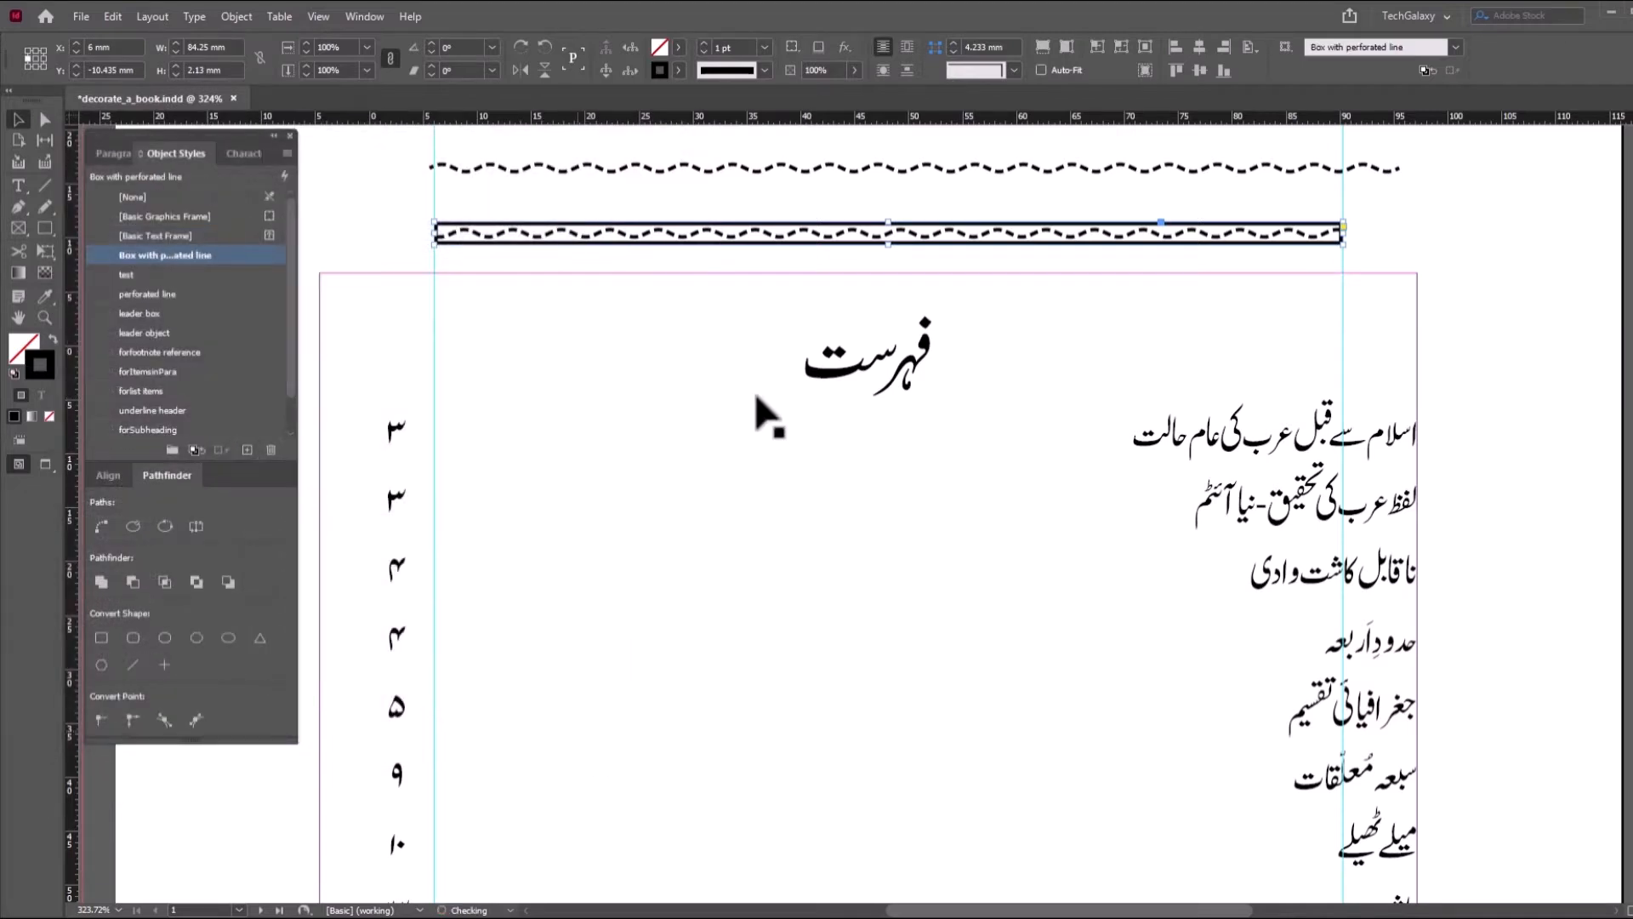
- Edit the "Box with perforated line" object style so that its stroke color is [None]
{"action": "right_click", "coordinate": [194, 252]}
{"action": "left_click", "coordinate": [234, 266]}
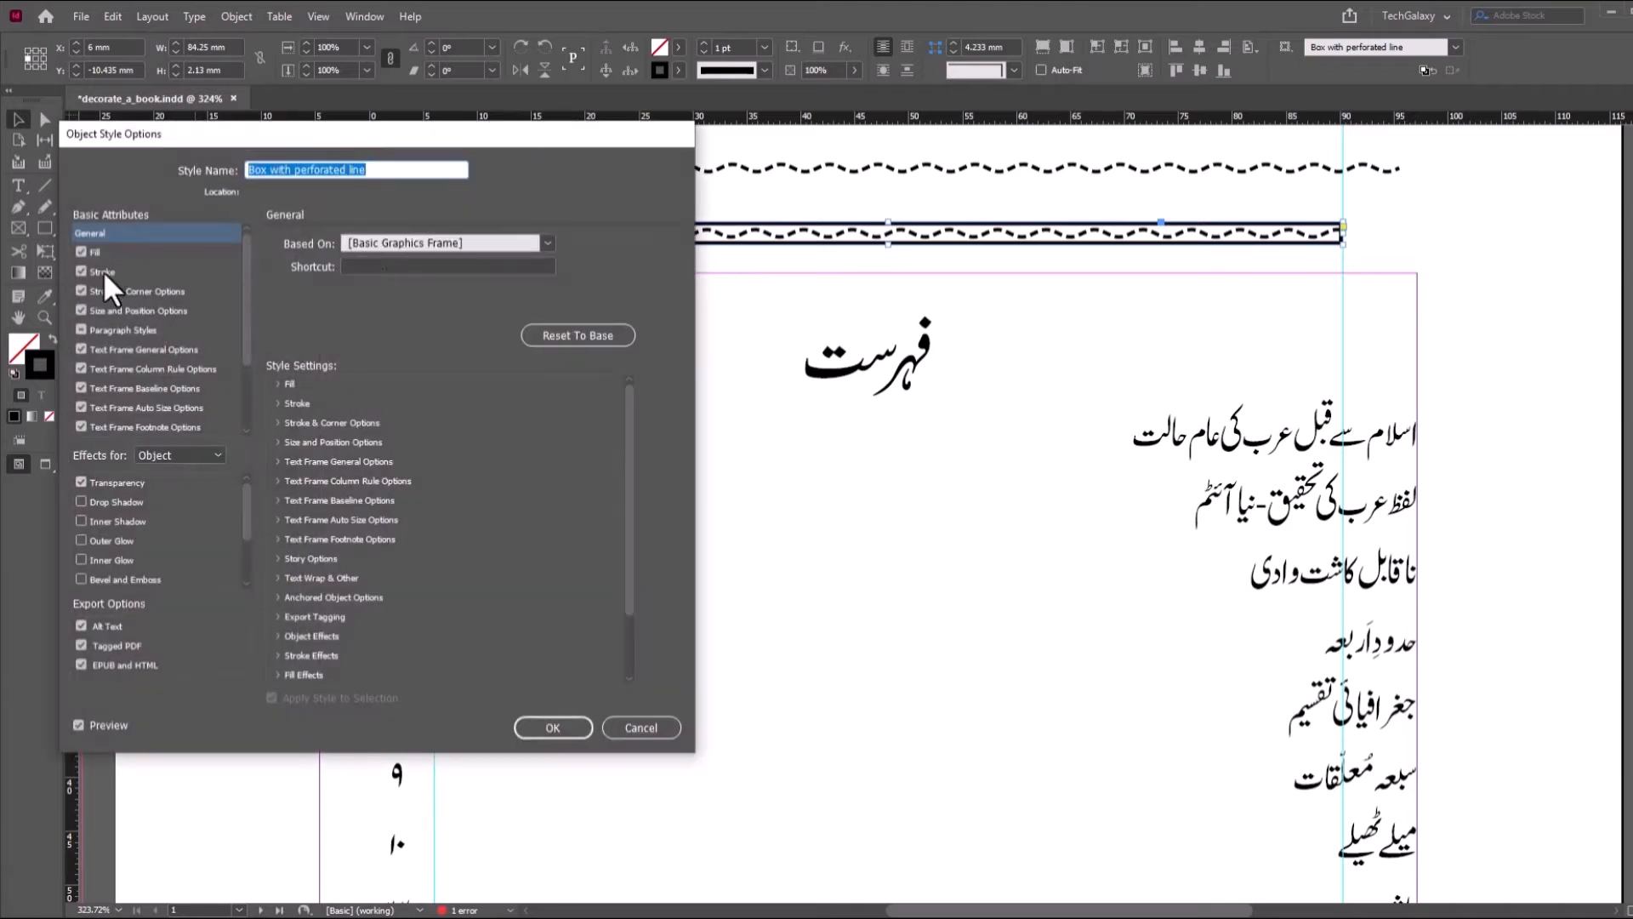
{"action": "left_click", "coordinate": [104, 270]}
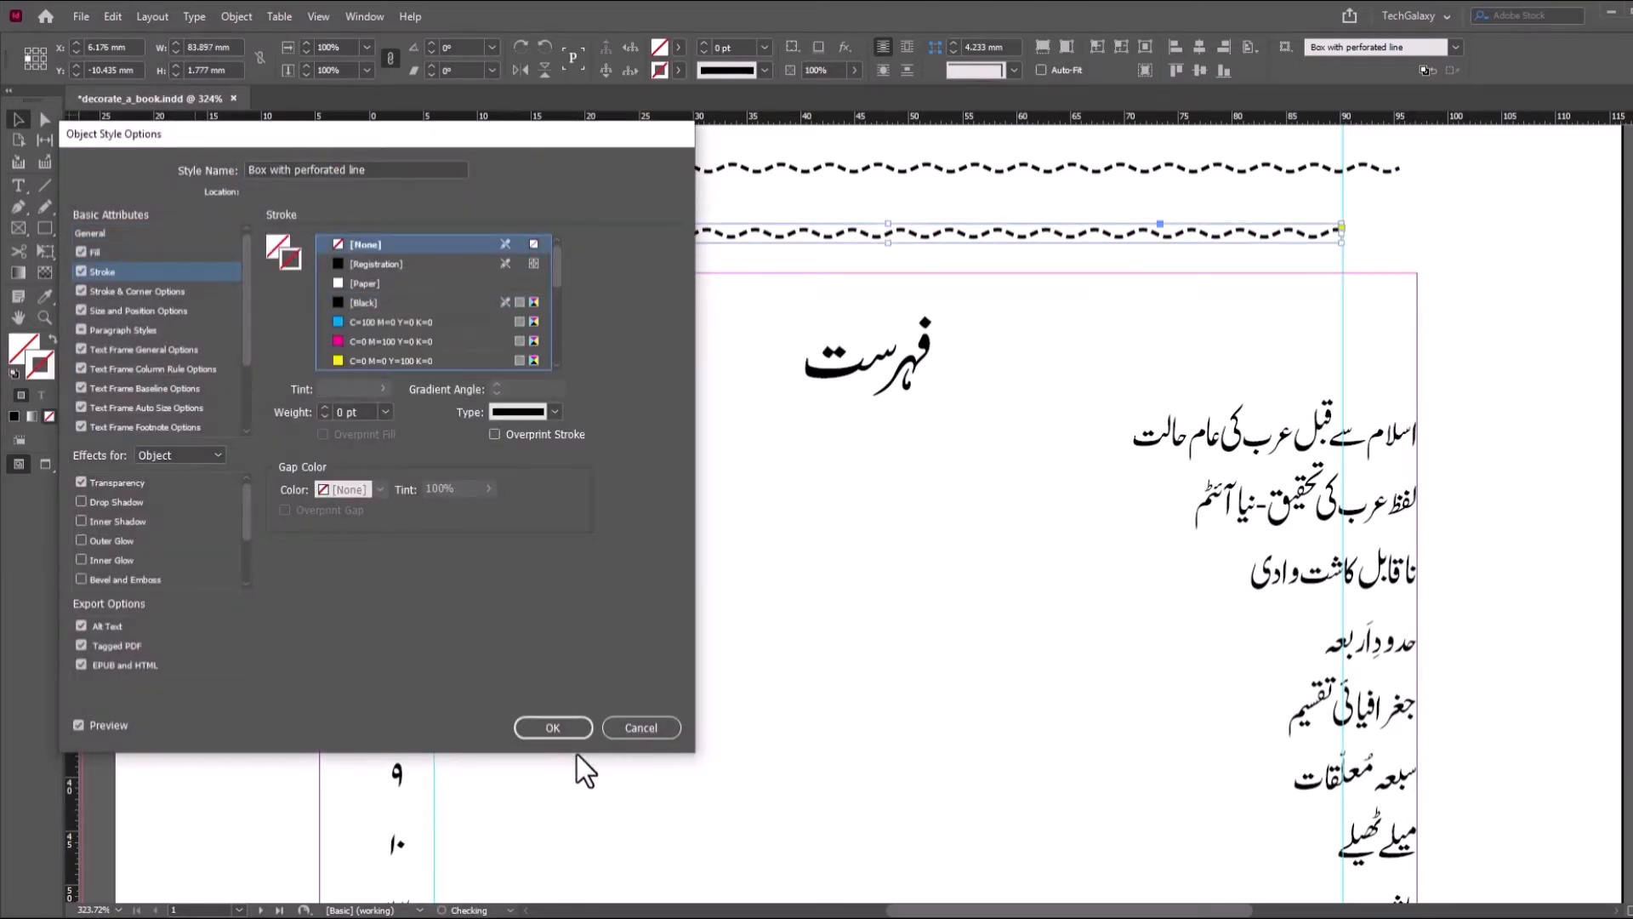
{"action": "left_click", "coordinate": [558, 728]}
{"action": "left_click", "coordinate": [692, 211]}
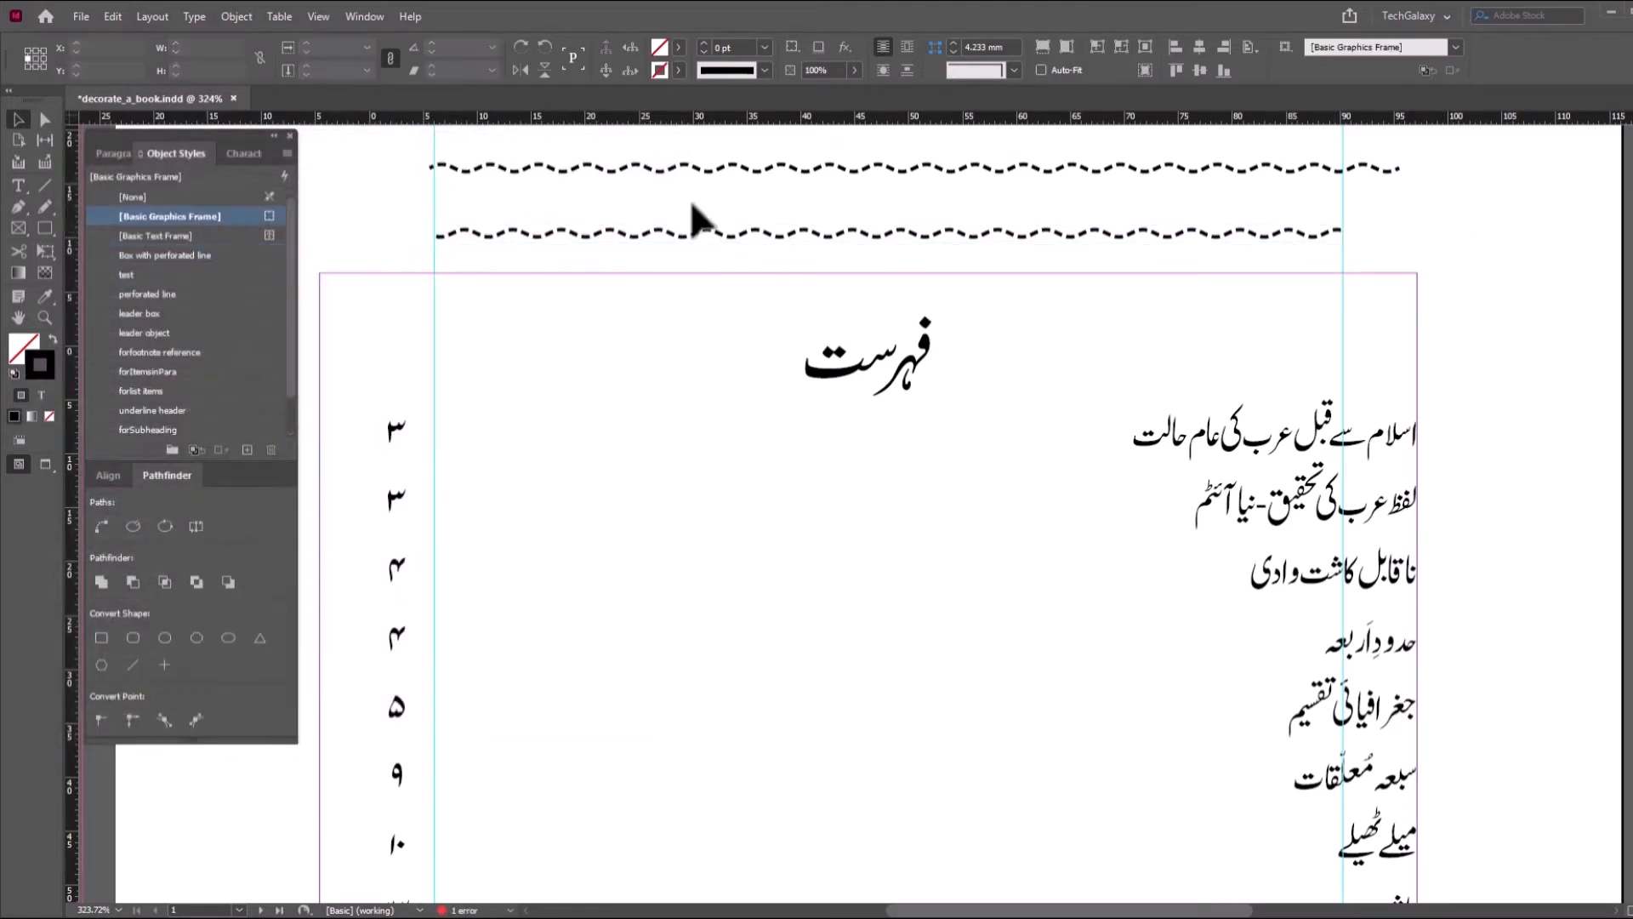
- Move the wavy-line box onto the first contents entry, starting at X 6 mm and nudged vertically to Y 8.319 mm
{"action": "left_click", "coordinate": [852, 234]}
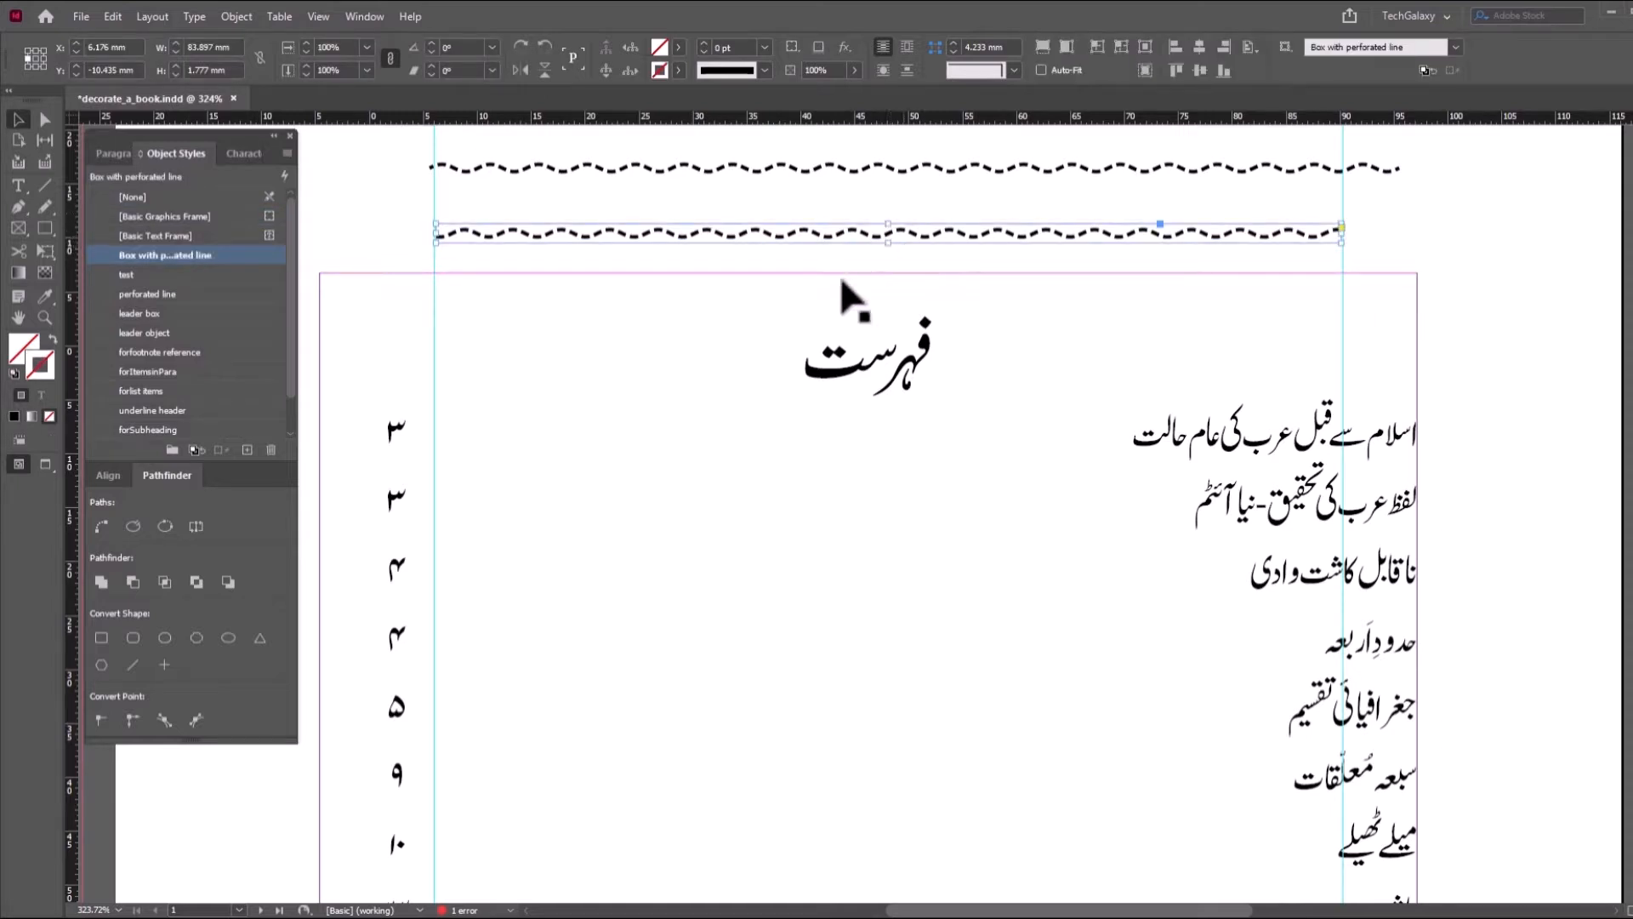
{"action": "left_click_drag", "start_coordinate": [798, 242], "coordinate": [796, 441]}
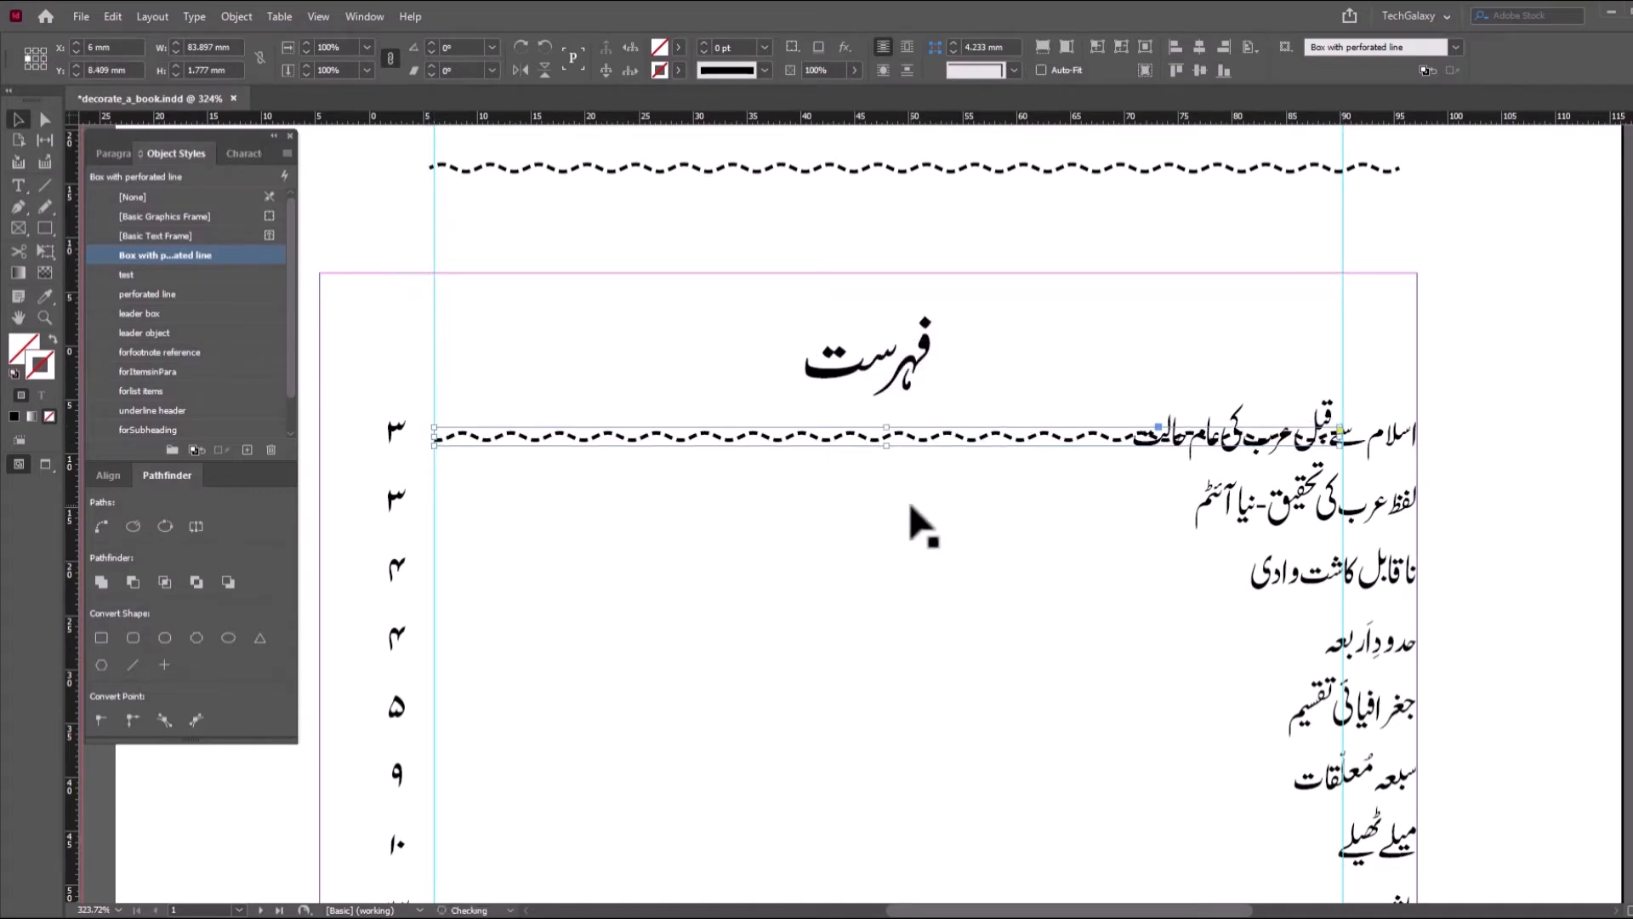
{"action": "key", "text": "Down"}
{"action": "key", "text": "Down"}
{"action": "key", "text": "Down"}
{"action": "key", "text": "Down"}
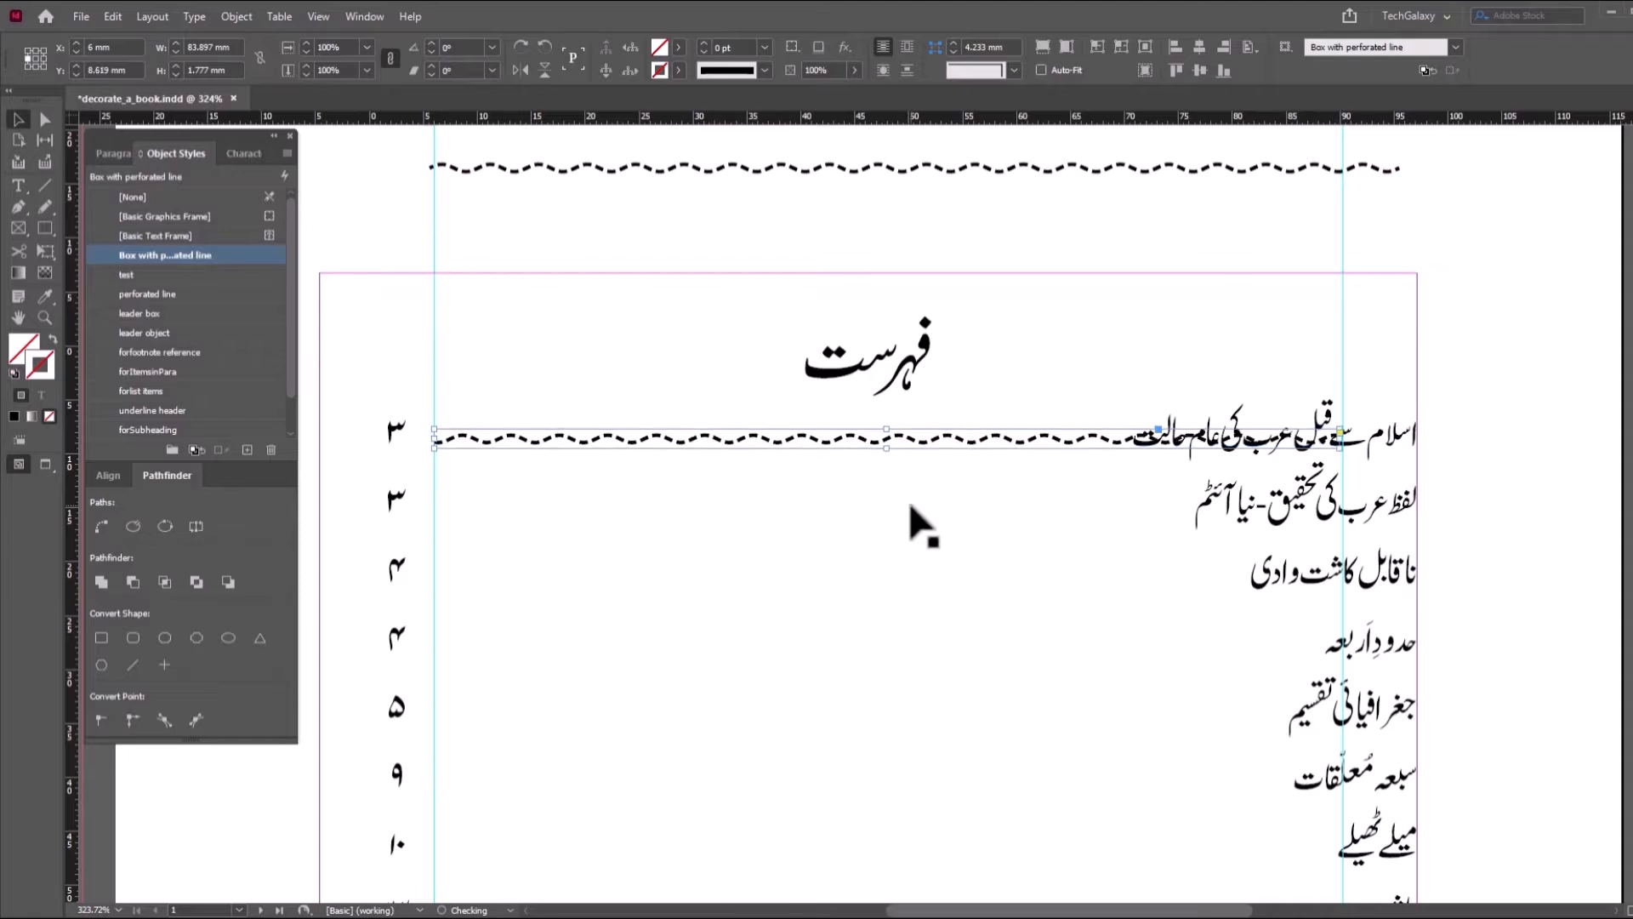
{"action": "key", "text": "Down"}
{"action": "key", "text": "Down"}
{"action": "key", "text": "Up"}
{"action": "key", "text": "Up"}
{"action": "key", "text": "Up"}
{"action": "key", "text": "Up"}
{"action": "key", "text": "Up"}
{"action": "key", "text": "Up"}
{"action": "key", "text": "Up"}
{"action": "key", "text": "Up"}
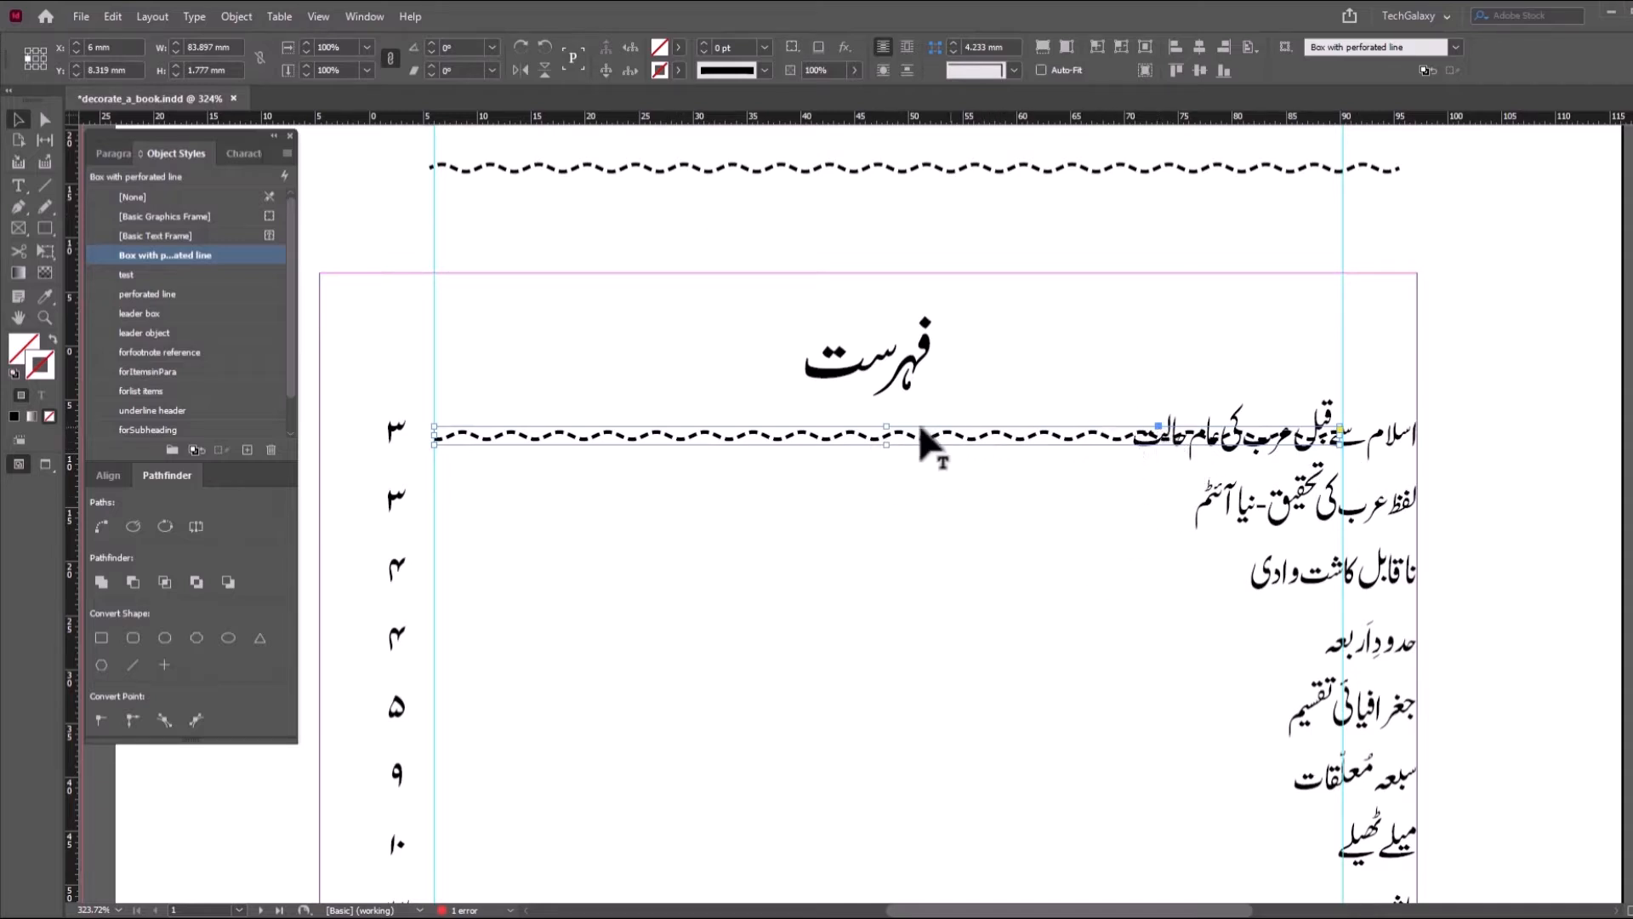
- Anchor the wavy-line box beside the first entry's page number and redefine the "Box with perforated line" style from it
{"action": "left_click_drag", "start_coordinate": [403, 452], "coordinate": [325, 431]}
{"action": "right_click", "coordinate": [201, 253]}
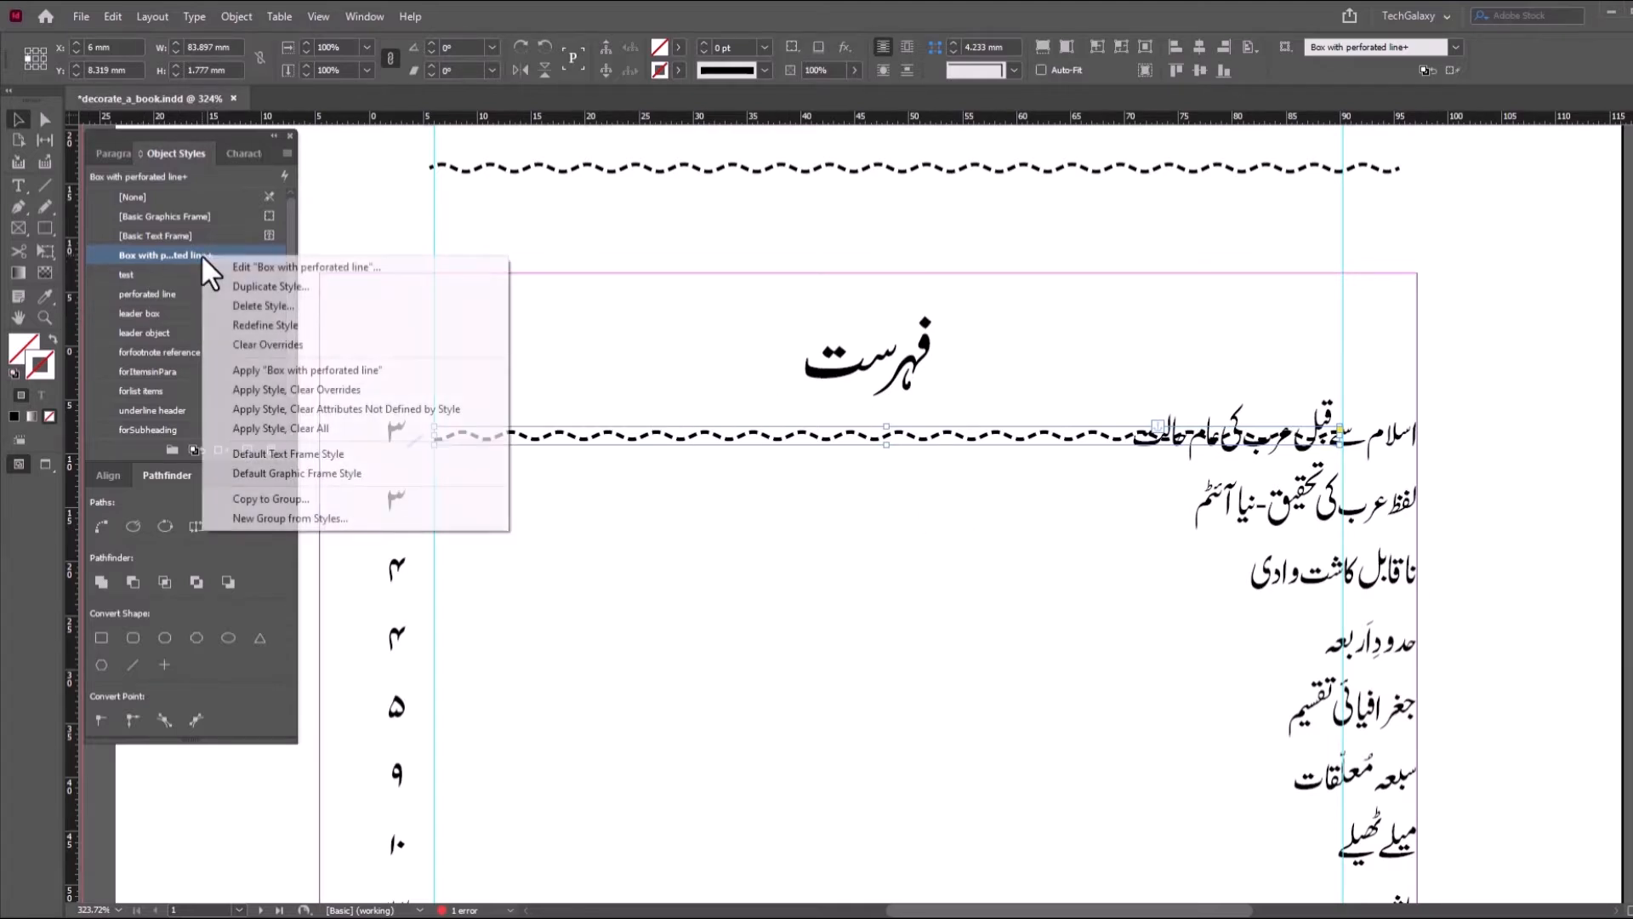
{"action": "left_click", "coordinate": [268, 323]}
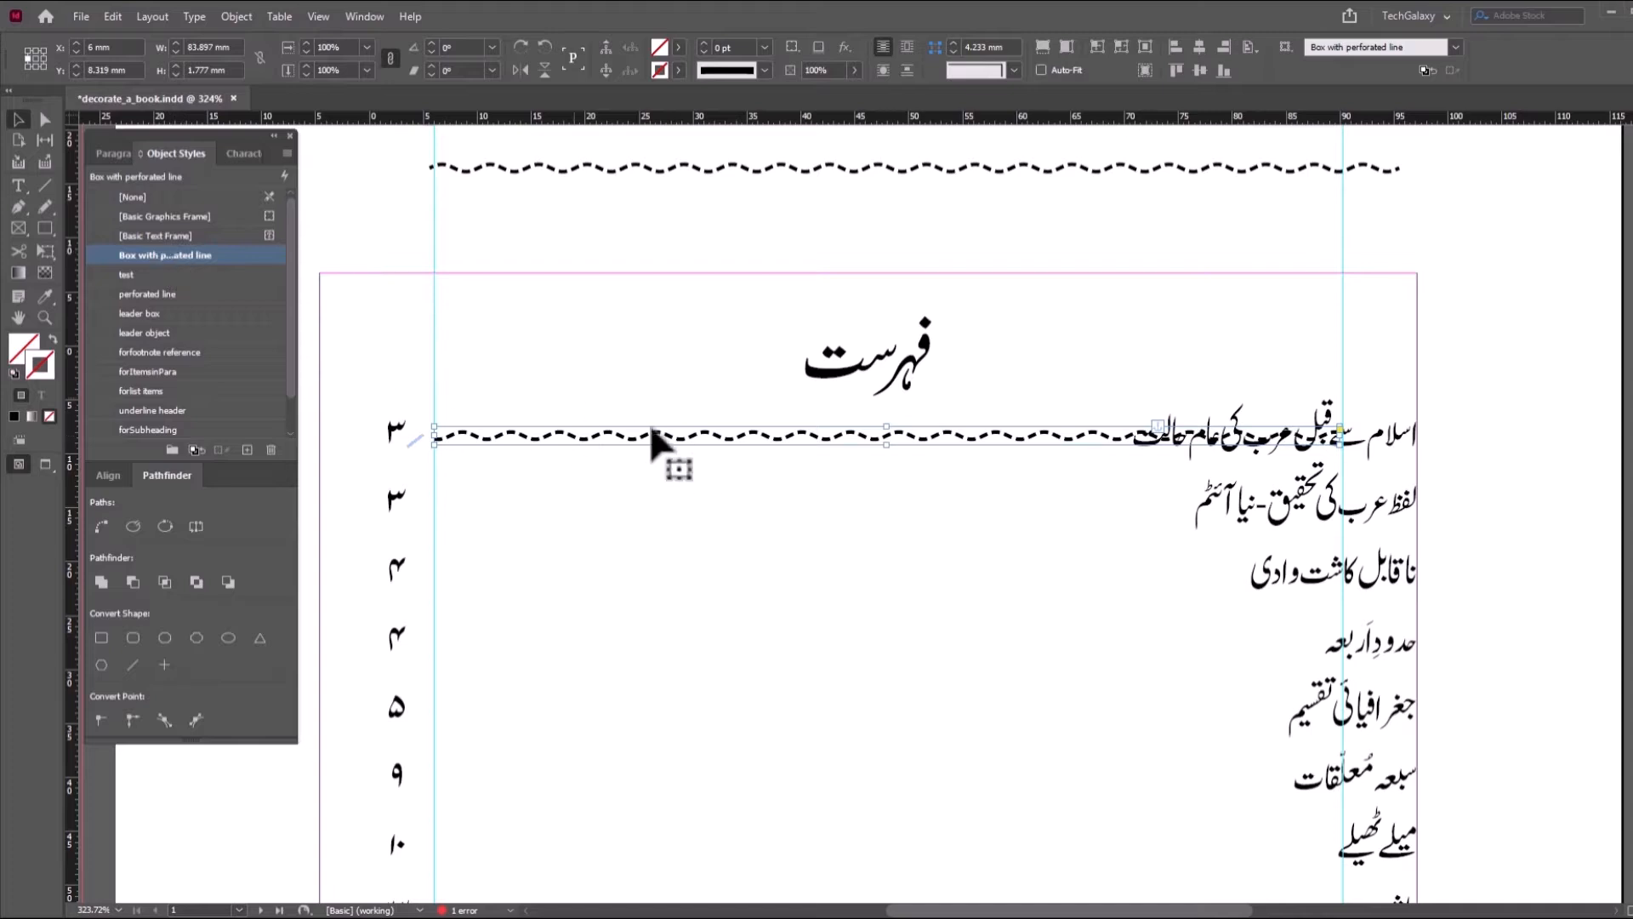
- Release the anchored wavy-line box from the text and move it back above the contents frame
{"action": "right_click", "coordinate": [1165, 438]}
{"action": "mouse_move", "coordinate": [1244, 533]}
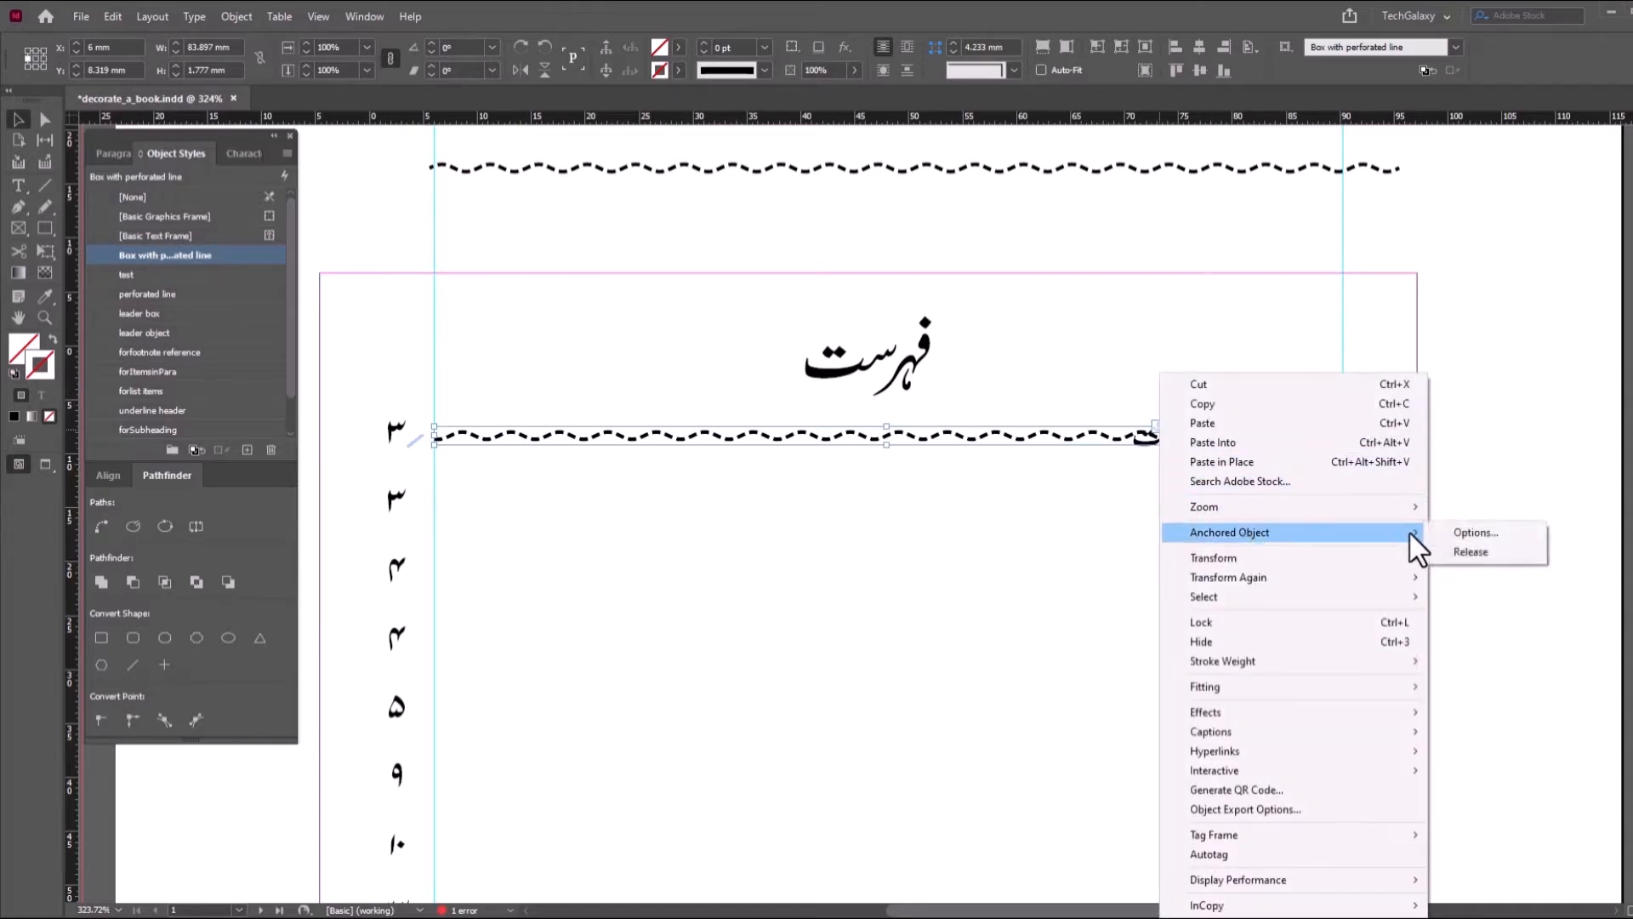
{"action": "left_click", "coordinate": [1496, 552]}
{"action": "left_click_drag", "start_coordinate": [1105, 440], "coordinate": [1109, 227]}
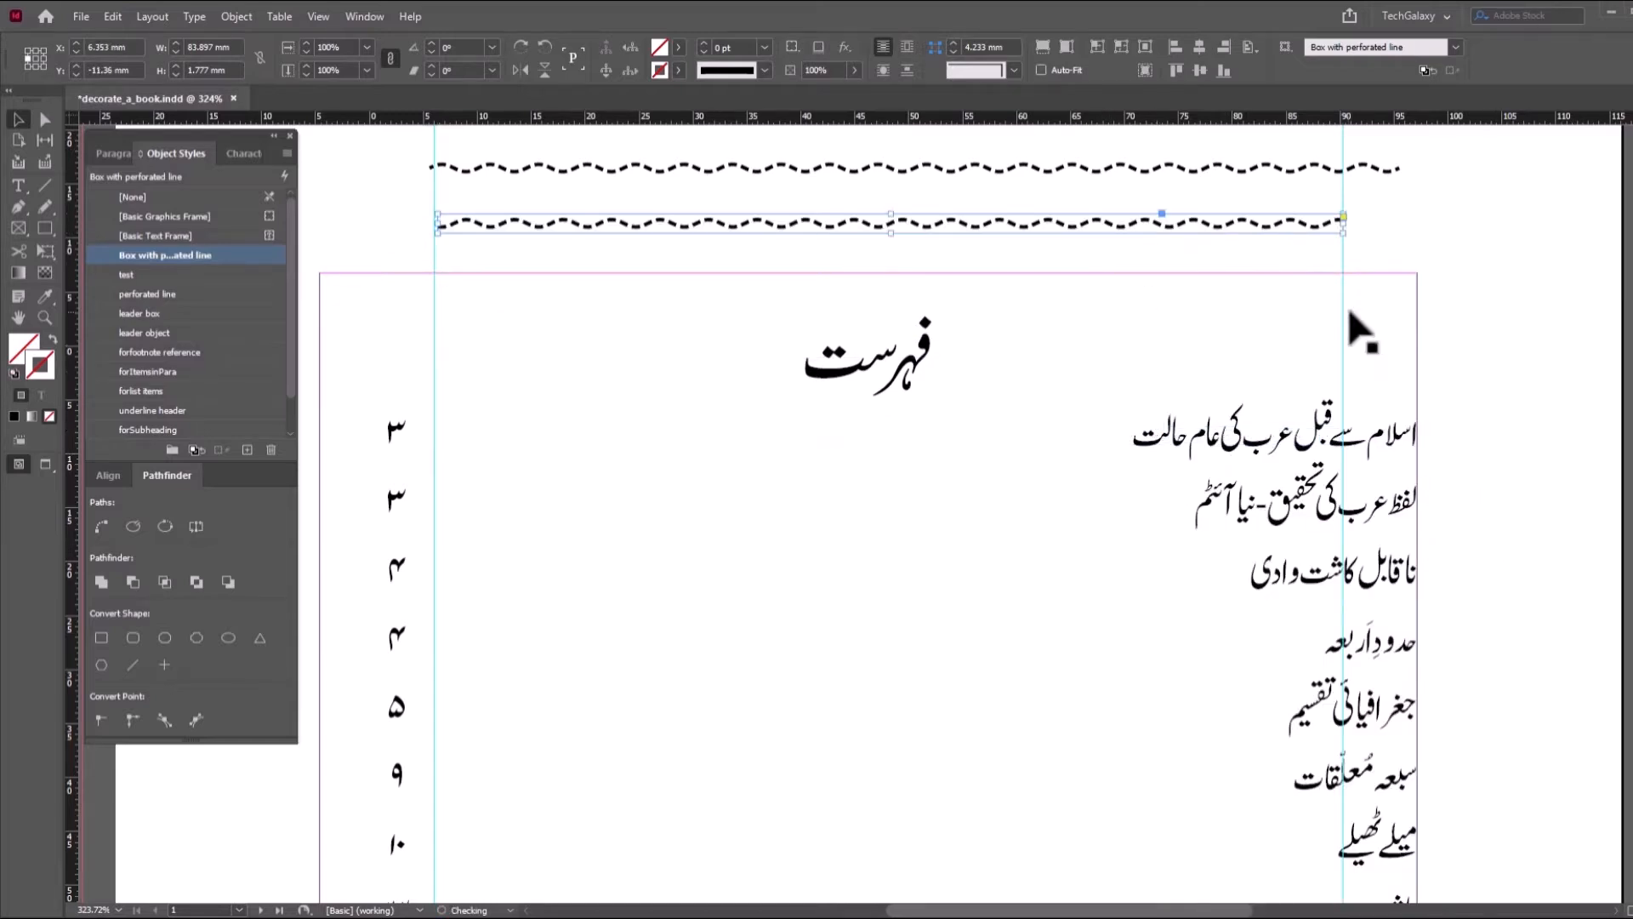
- Copy the released wavy-line box above the contents frame to the clipboard and deselect it
{"action": "left_click", "coordinate": [983, 374], "text": "ctrl+alt"}
{"action": "left_click", "coordinate": [877, 674], "text": "ctrl+alt"}
{"action": "left_click_drag", "start_coordinate": [867, 671], "coordinate": [822, 472]}
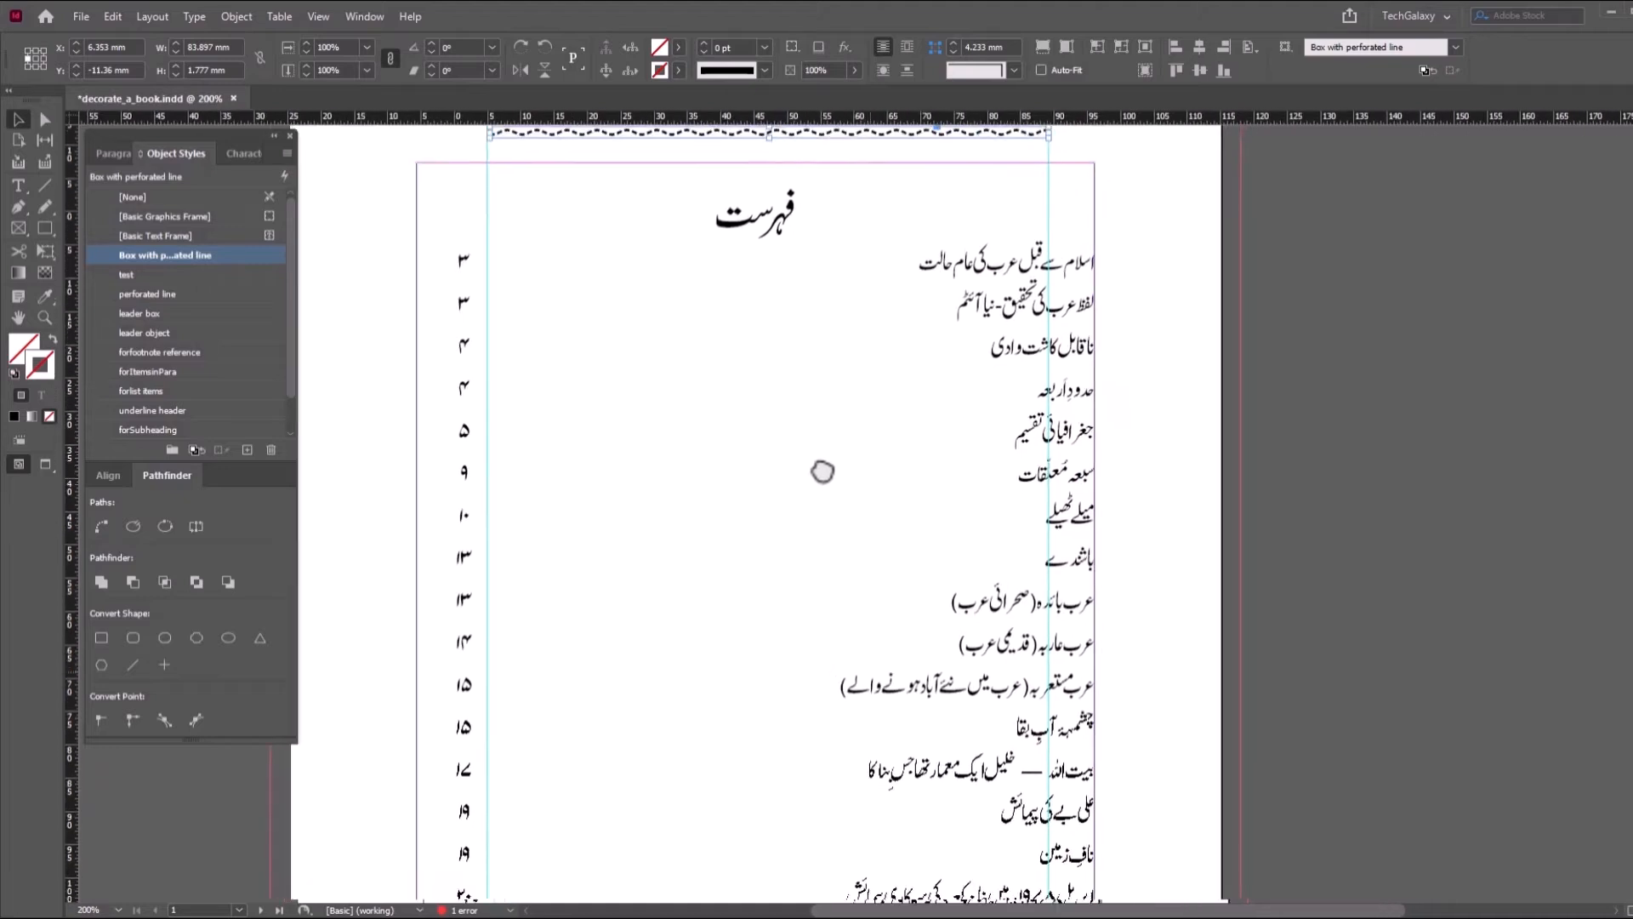
{"action": "left_click", "coordinate": [838, 484], "text": "ctrl+alt"}
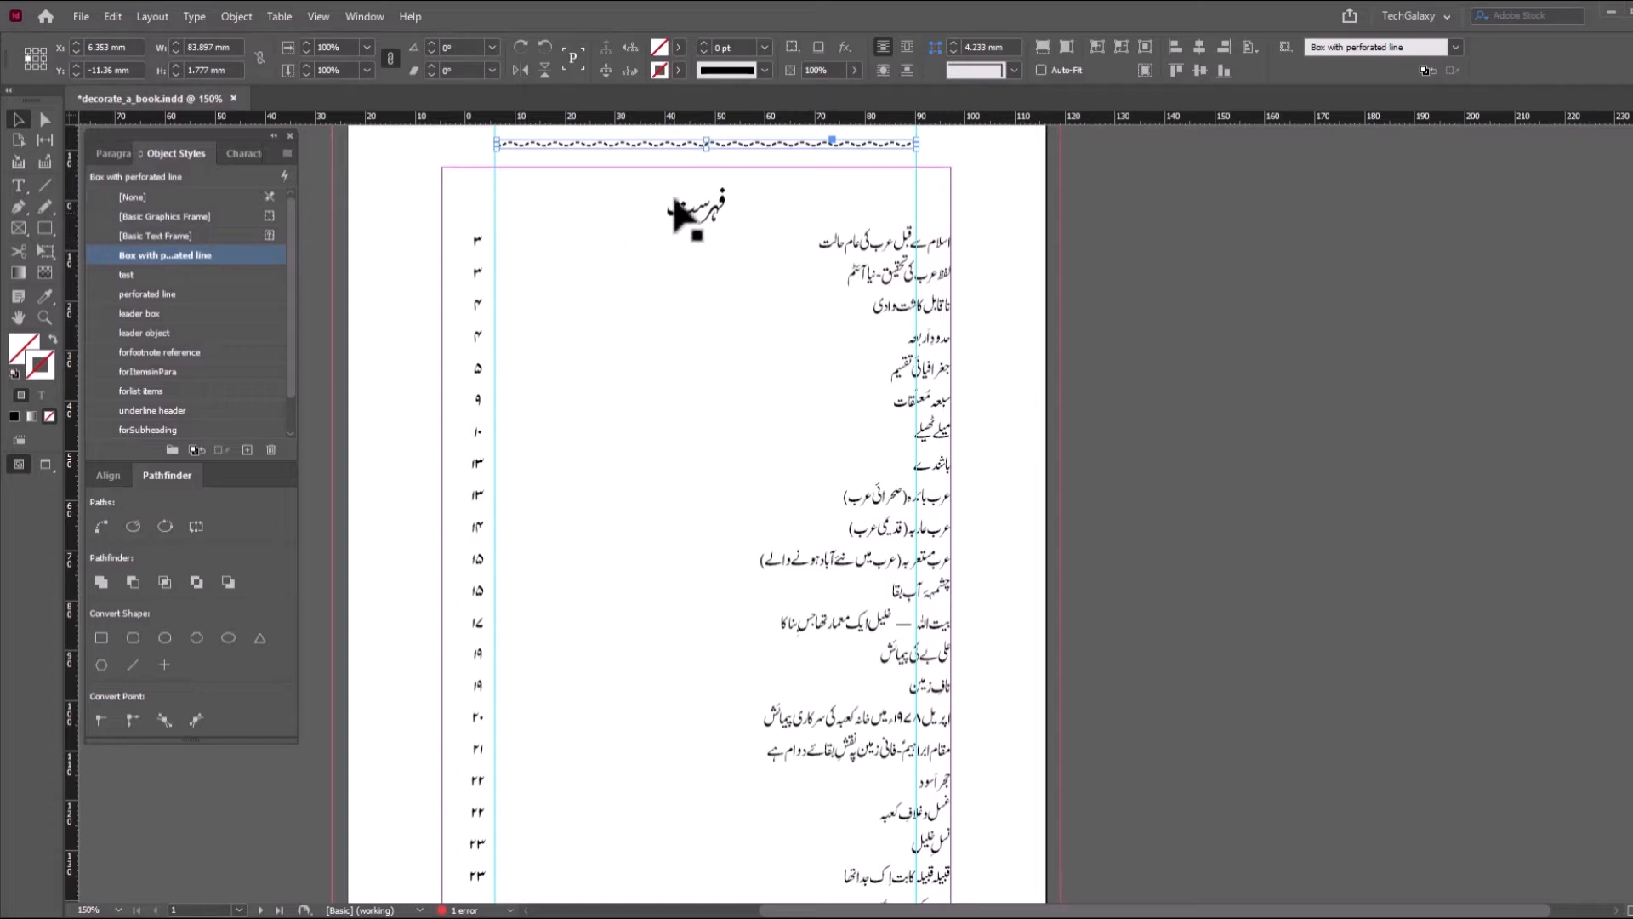
{"action": "scroll", "coordinate": [672, 306], "scroll_direction": "up", "scroll_amount": 3}
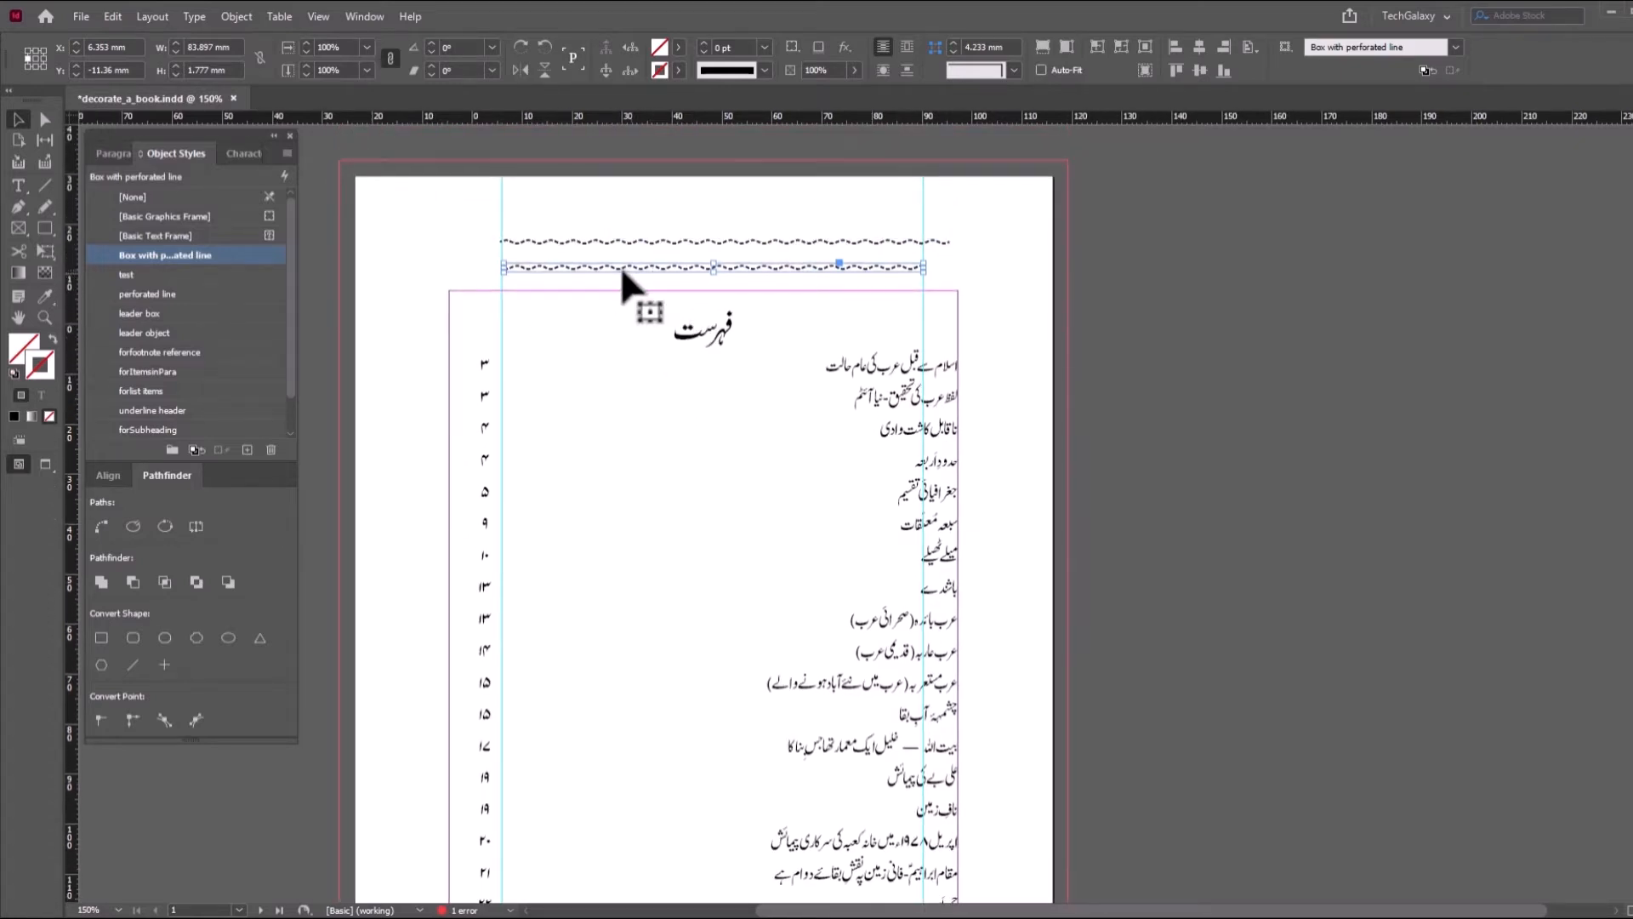
{"action": "left_click", "coordinate": [111, 8]}
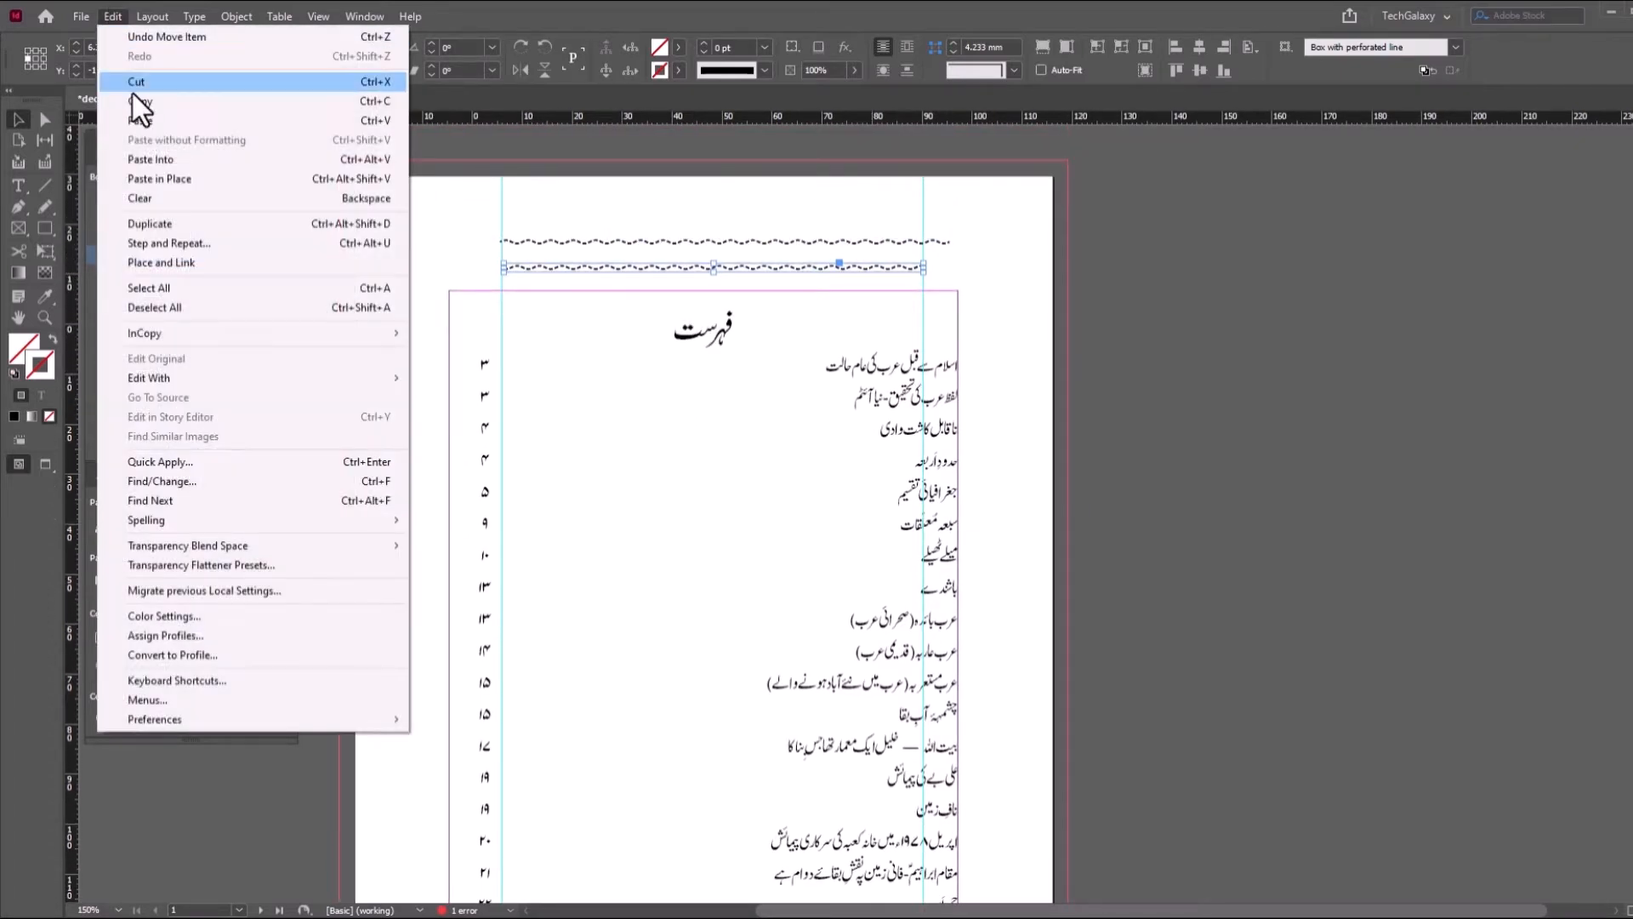
{"action": "left_click", "coordinate": [165, 114]}
{"action": "left_click", "coordinate": [723, 451]}
{"action": "scroll", "coordinate": [713, 434], "scroll_direction": "down", "scroll_amount": 3}
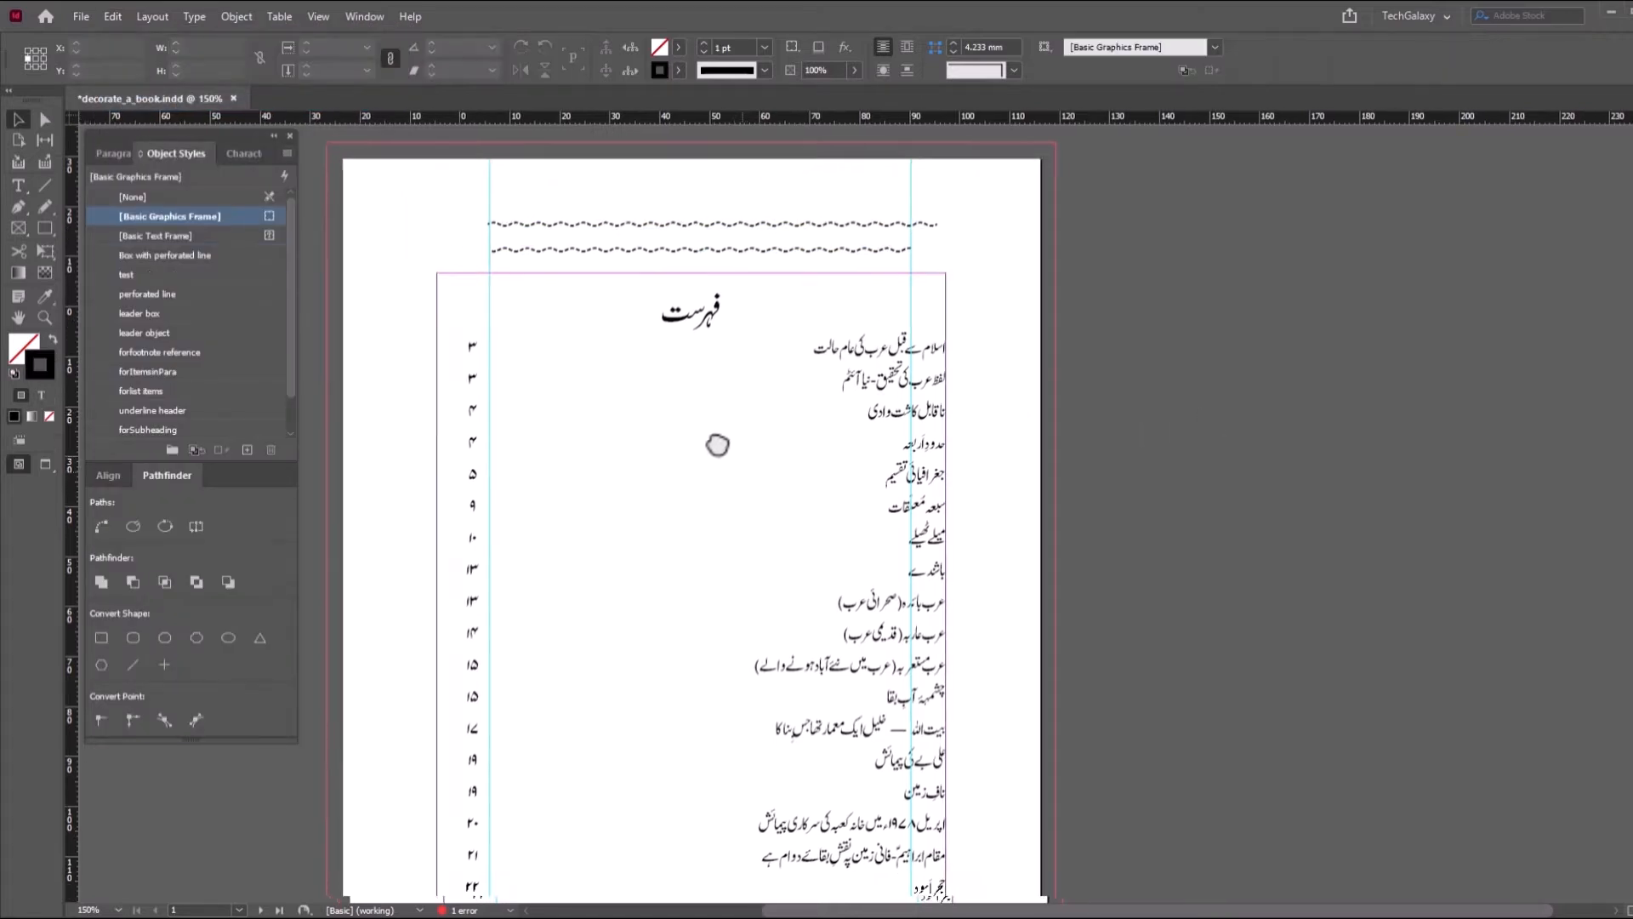
- Set up a GREP find/change in TOC Body Text paragraphs that finds .$ and changes it to $0~c
{"action": "key", "text": "ctrl+f"}
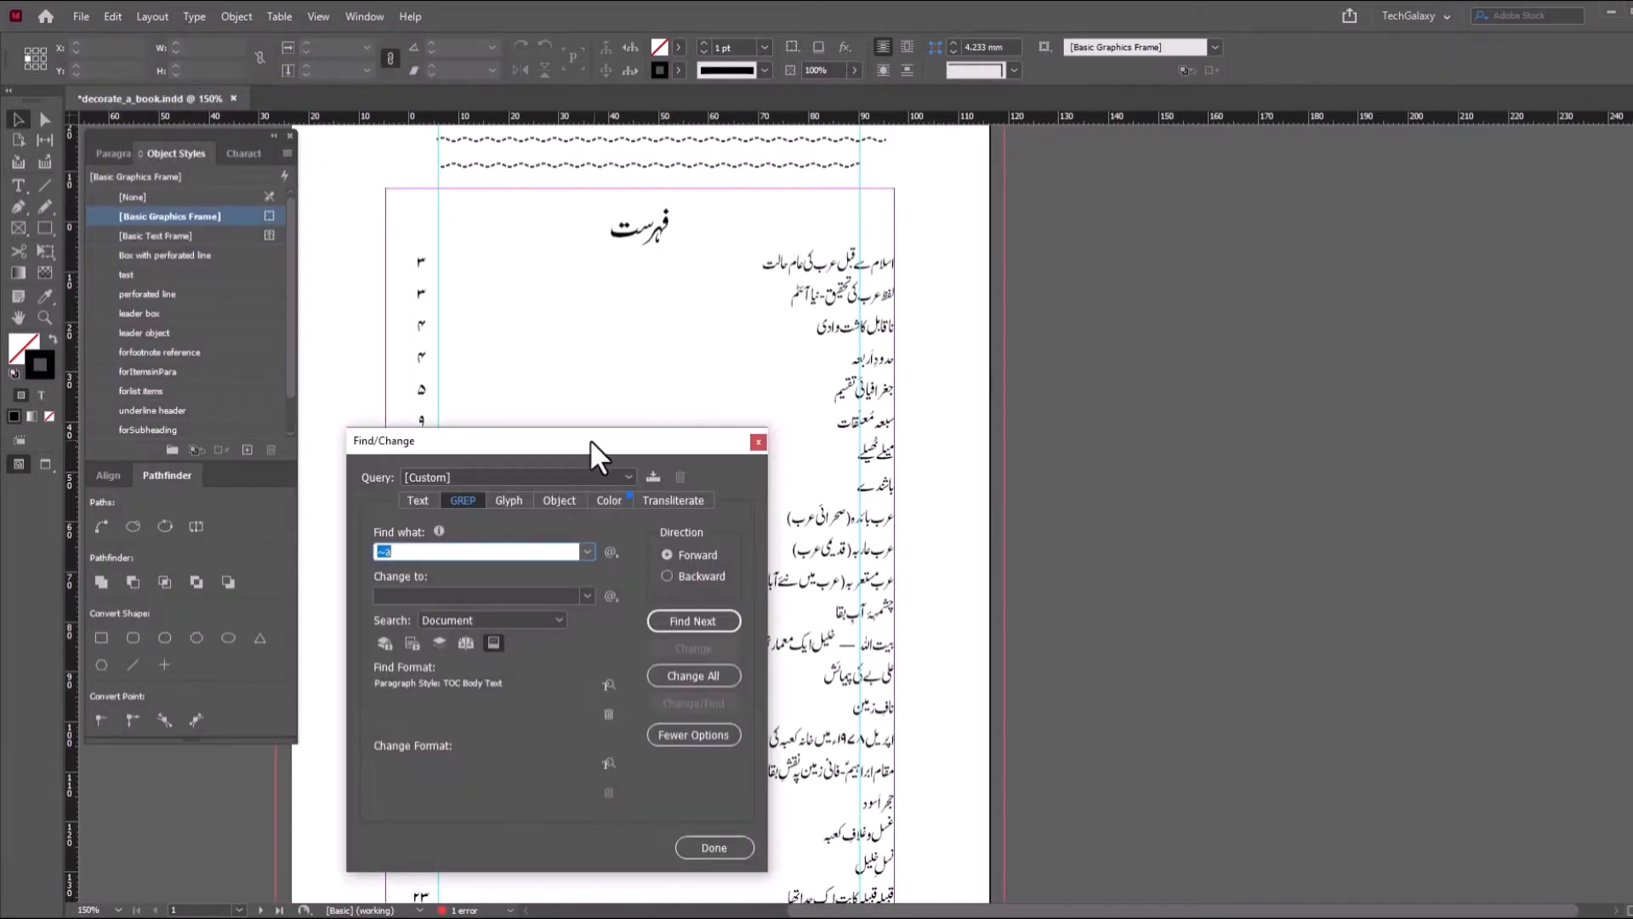
{"action": "left_click_drag", "start_coordinate": [692, 444], "coordinate": [685, 257]}
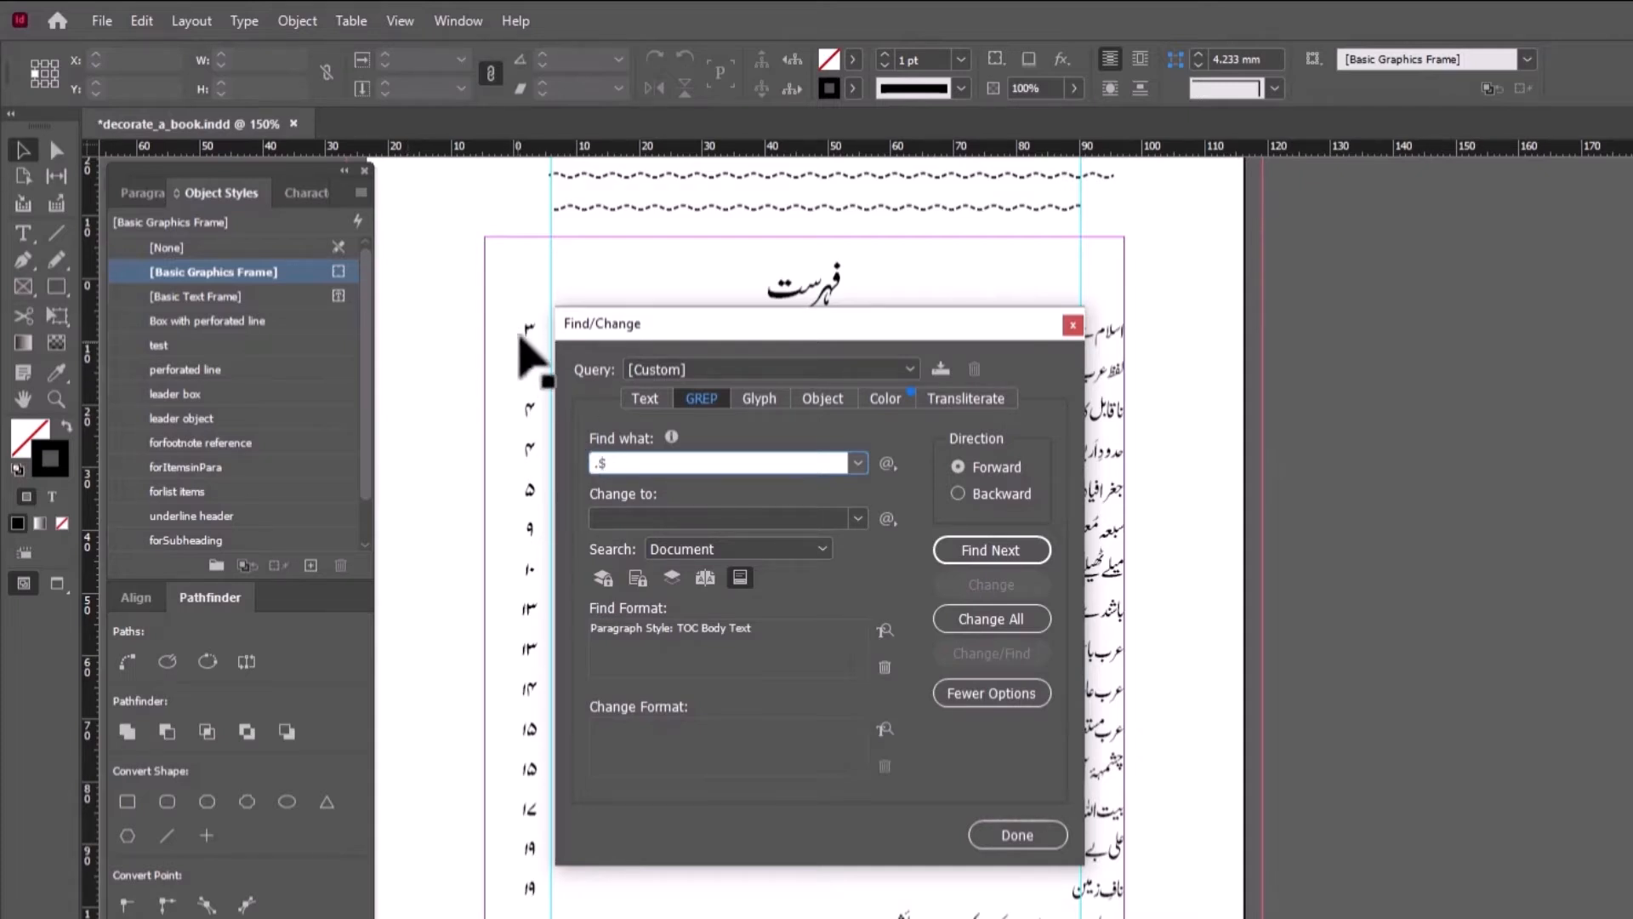
{"action": "left_click", "coordinate": [622, 516]}
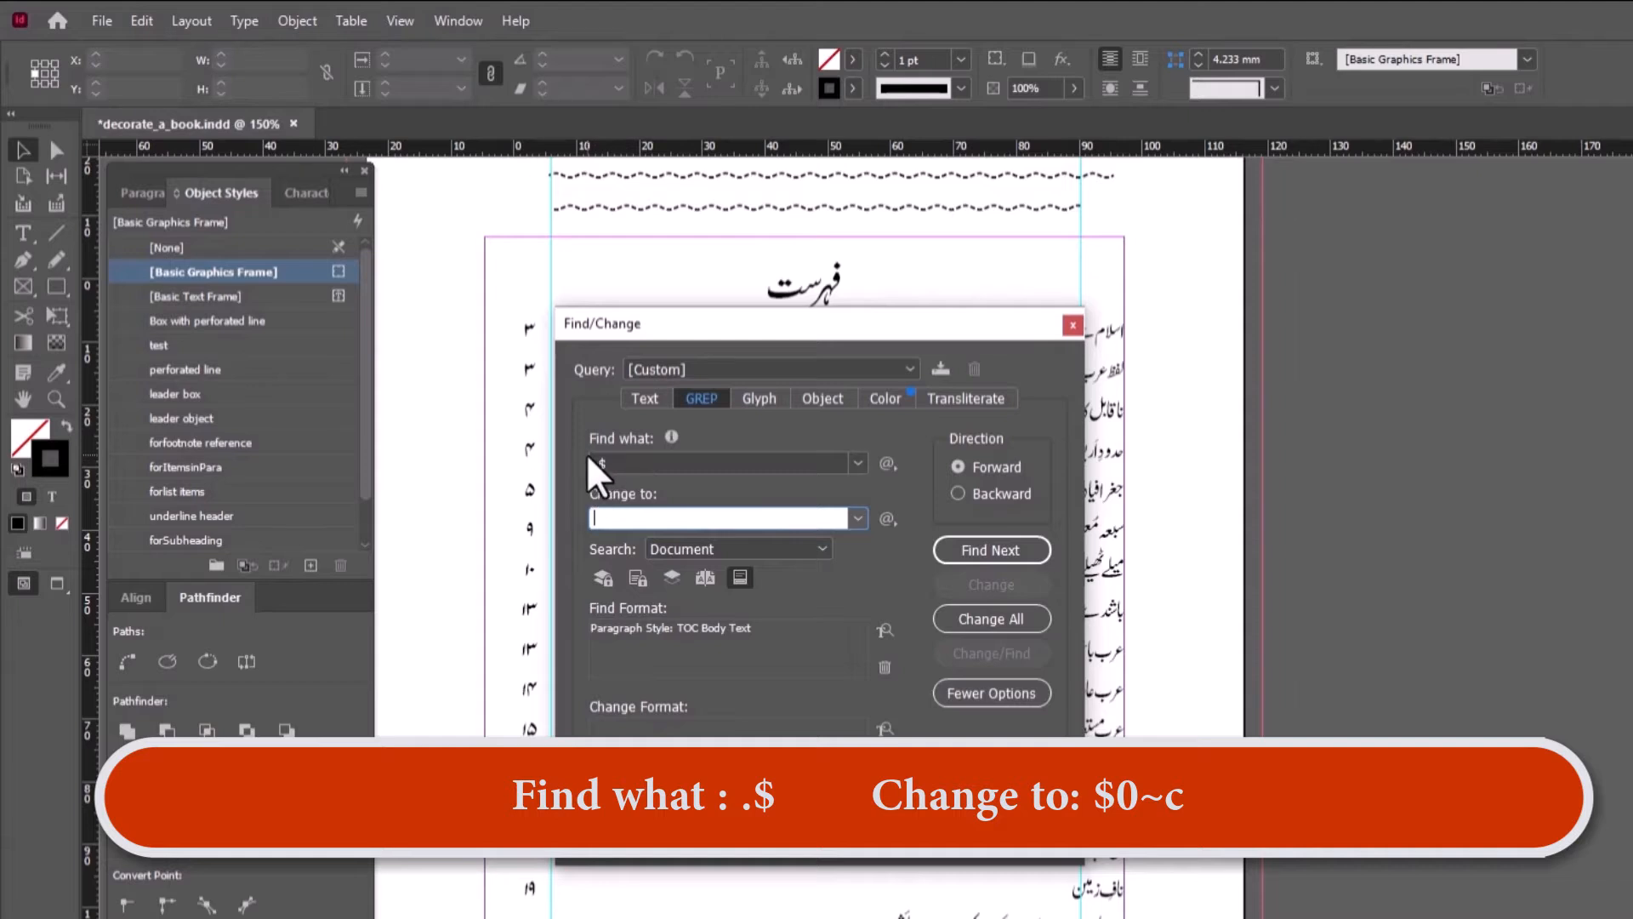
{"action": "type", "text": "$0"}
{"action": "type", "text": "~c"}
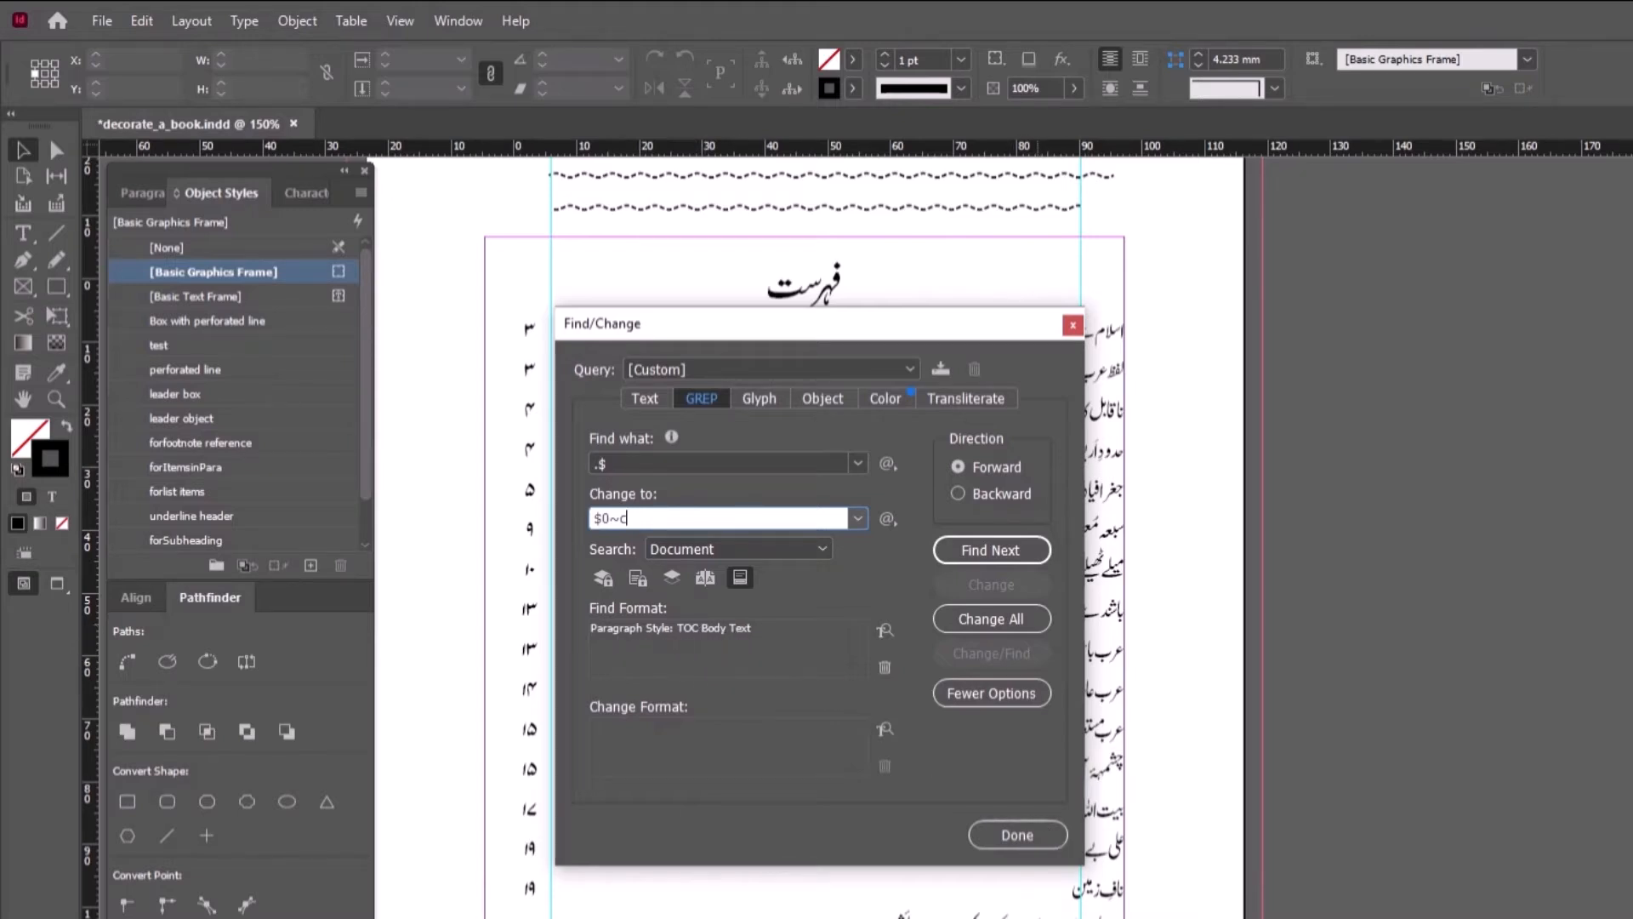
- Replace all matches in the document to insert the copied wavy-line box at each contents entry, and close Find/Change
{"action": "left_click", "coordinate": [980, 549]}
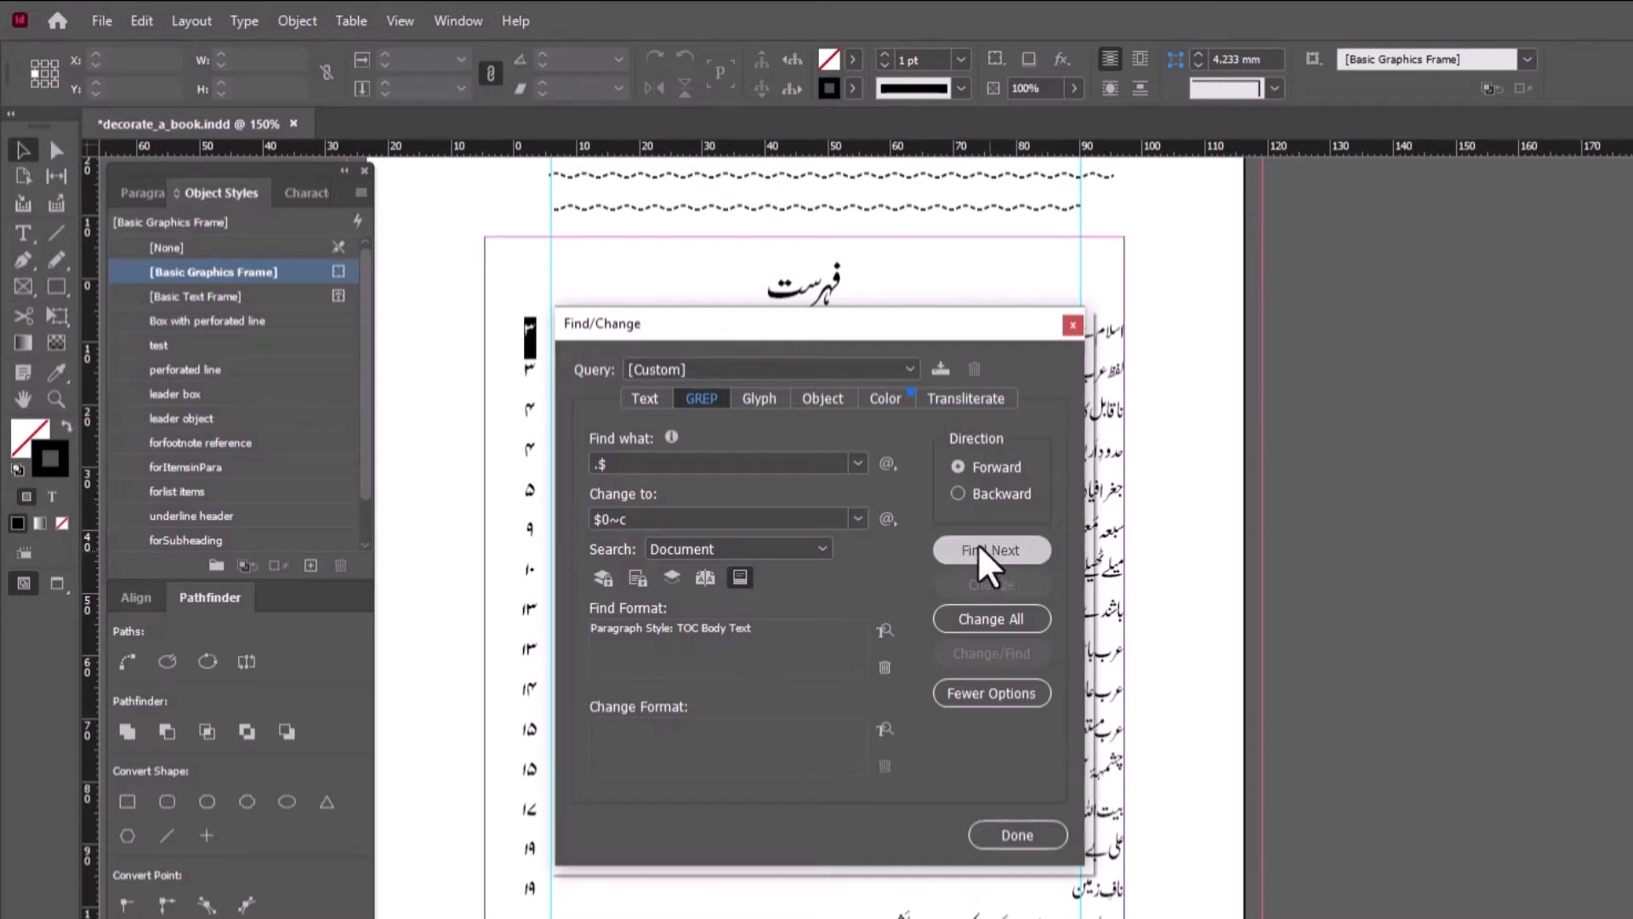
{"action": "left_click", "coordinate": [1009, 620]}
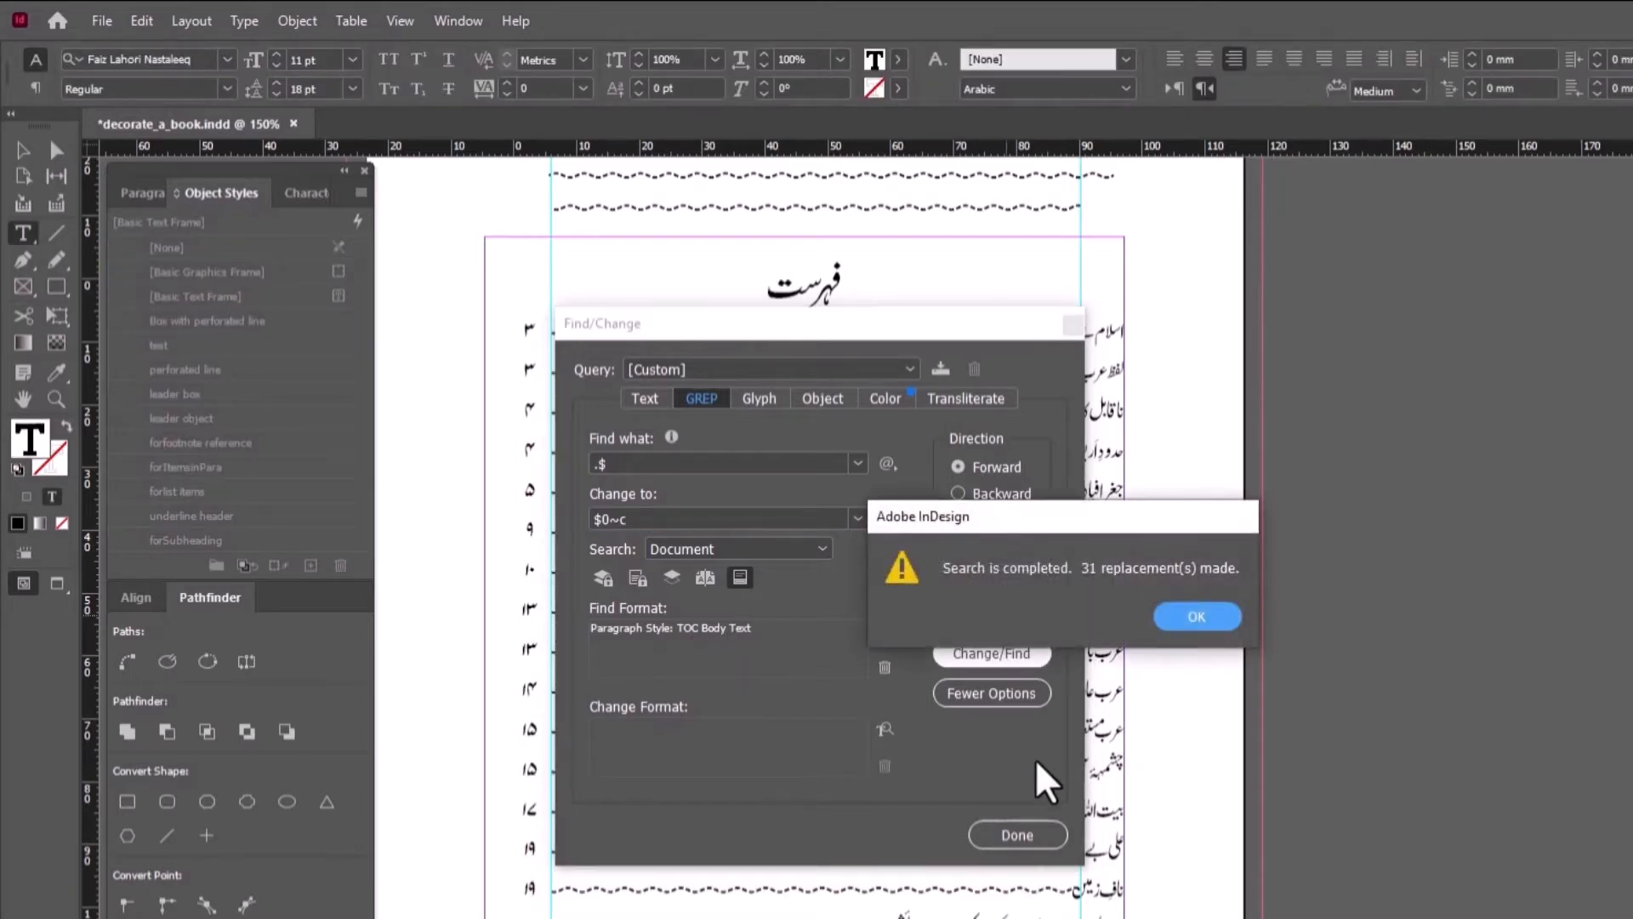
{"action": "left_click", "coordinate": [1198, 617]}
{"action": "left_click", "coordinate": [1046, 835]}
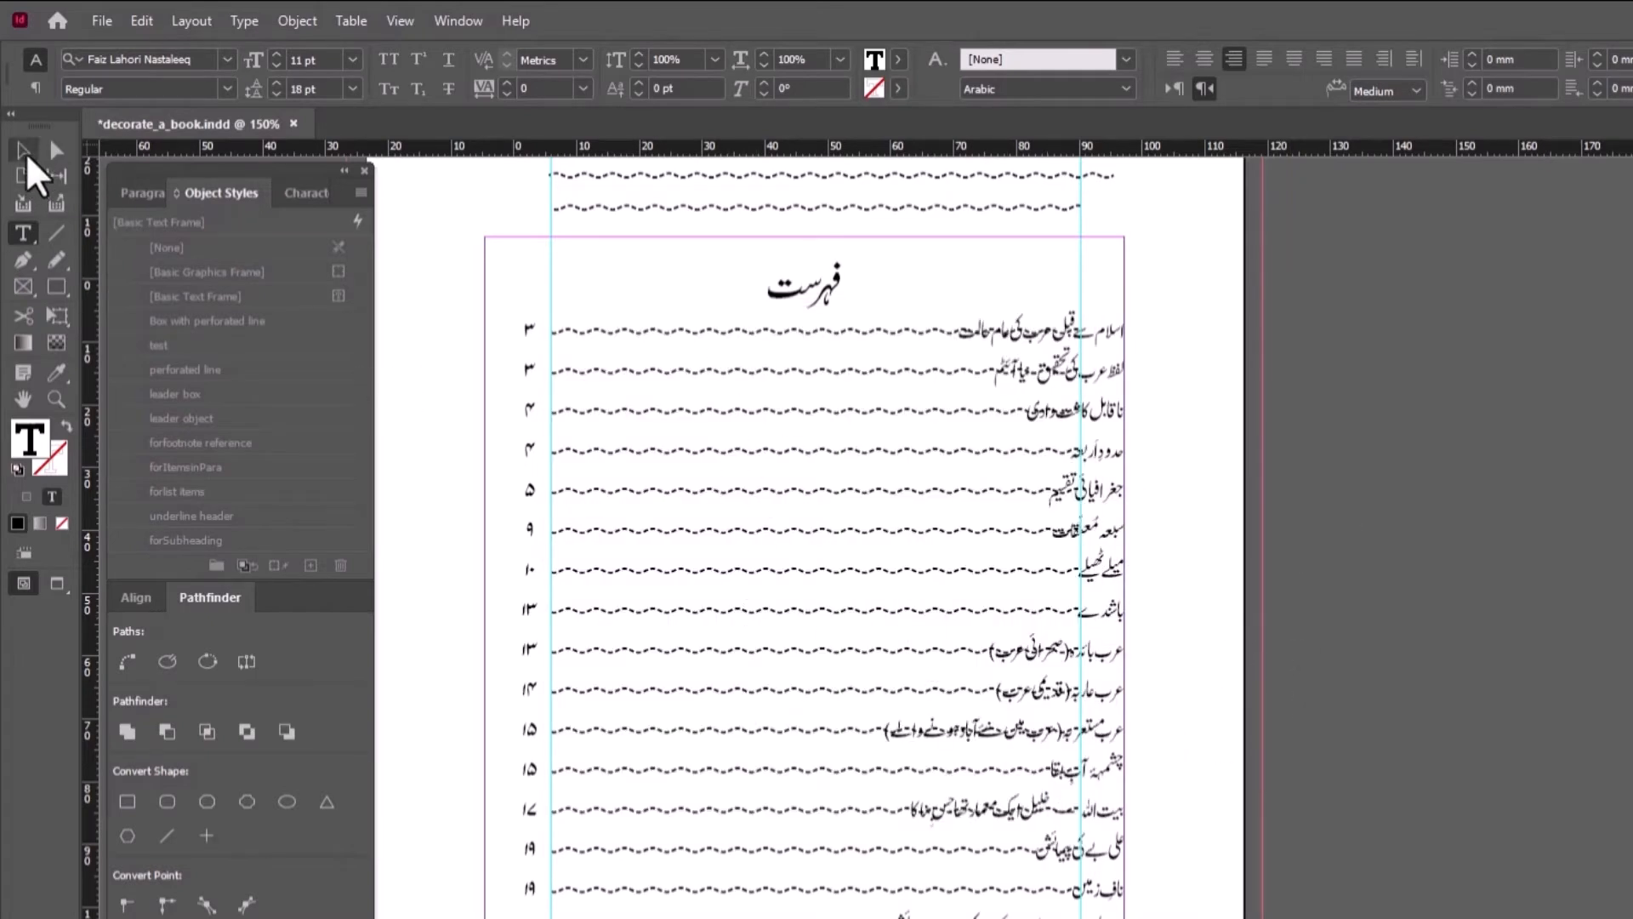
- Select the first entry's wavy-line box and move the ruler origin to about its left end
{"action": "left_click", "coordinate": [23, 150]}
{"action": "scroll", "coordinate": [704, 638], "scroll_direction": "down", "scroll_amount": 3}
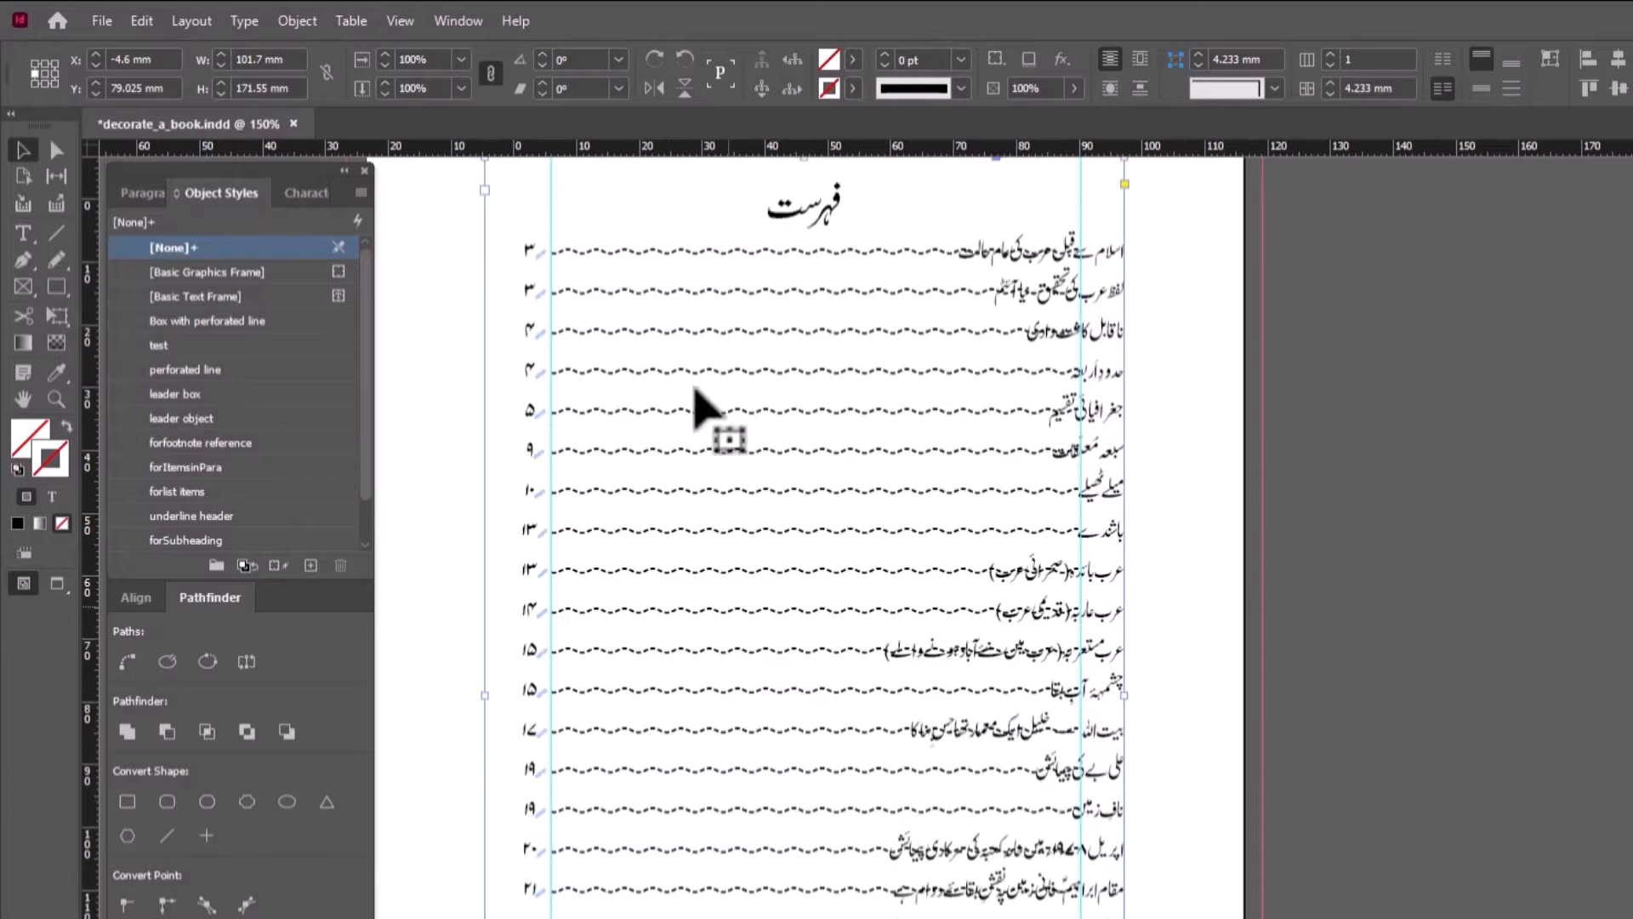
{"action": "scroll", "coordinate": [695, 502], "scroll_direction": "down", "scroll_amount": 1}
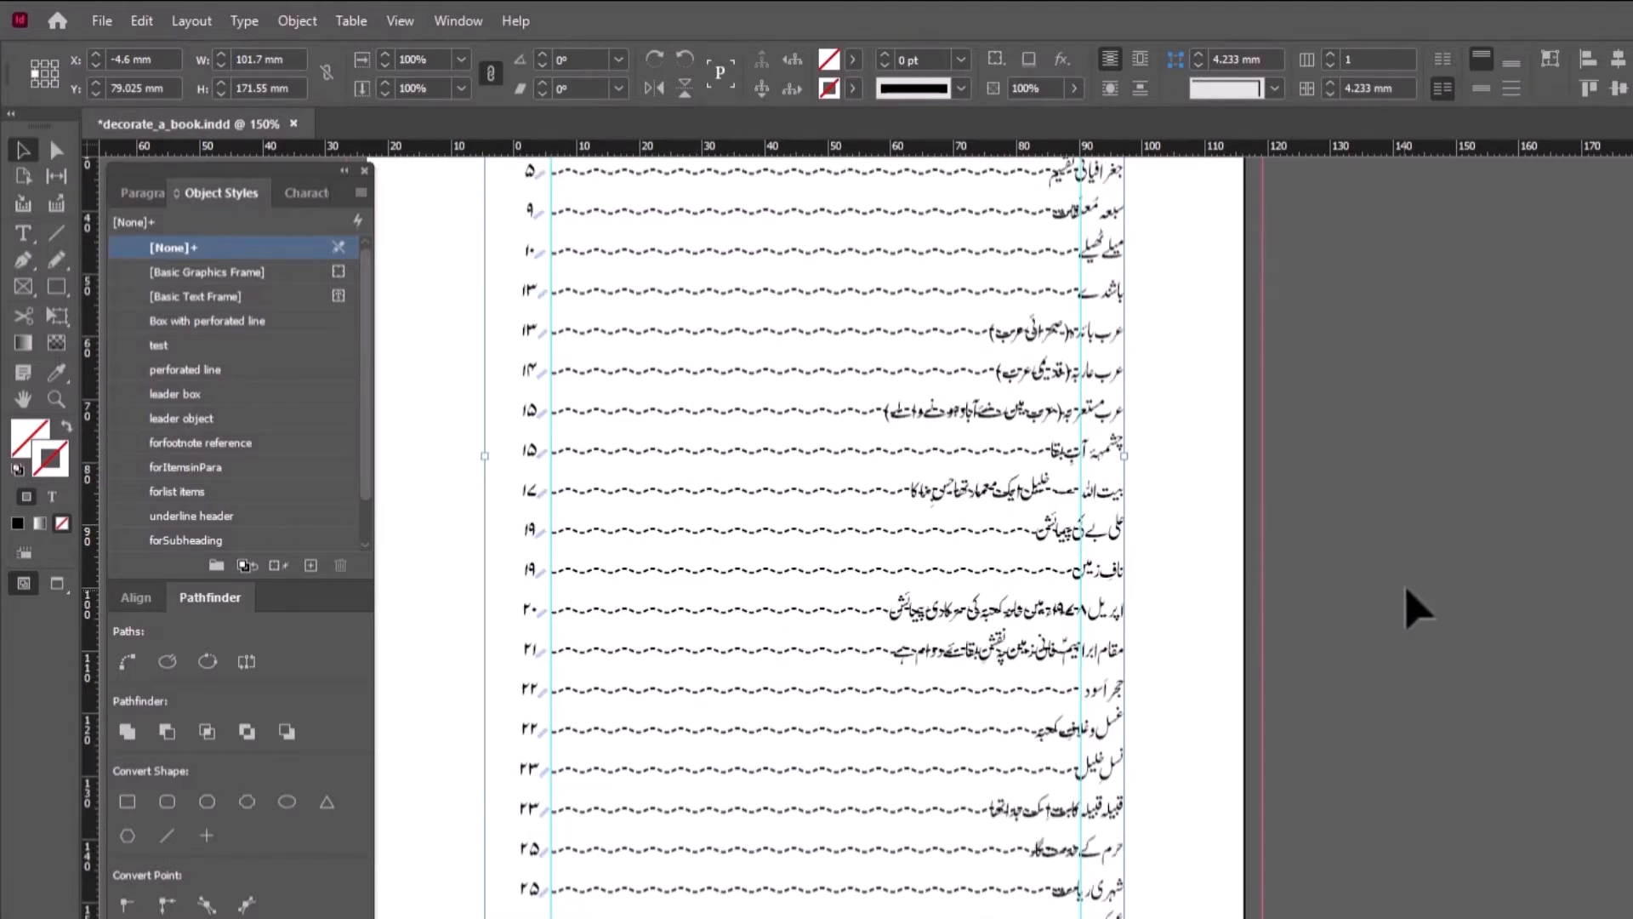
{"action": "left_click", "coordinate": [1416, 608]}
{"action": "scroll", "coordinate": [755, 528], "scroll_direction": "up", "scroll_amount": 3}
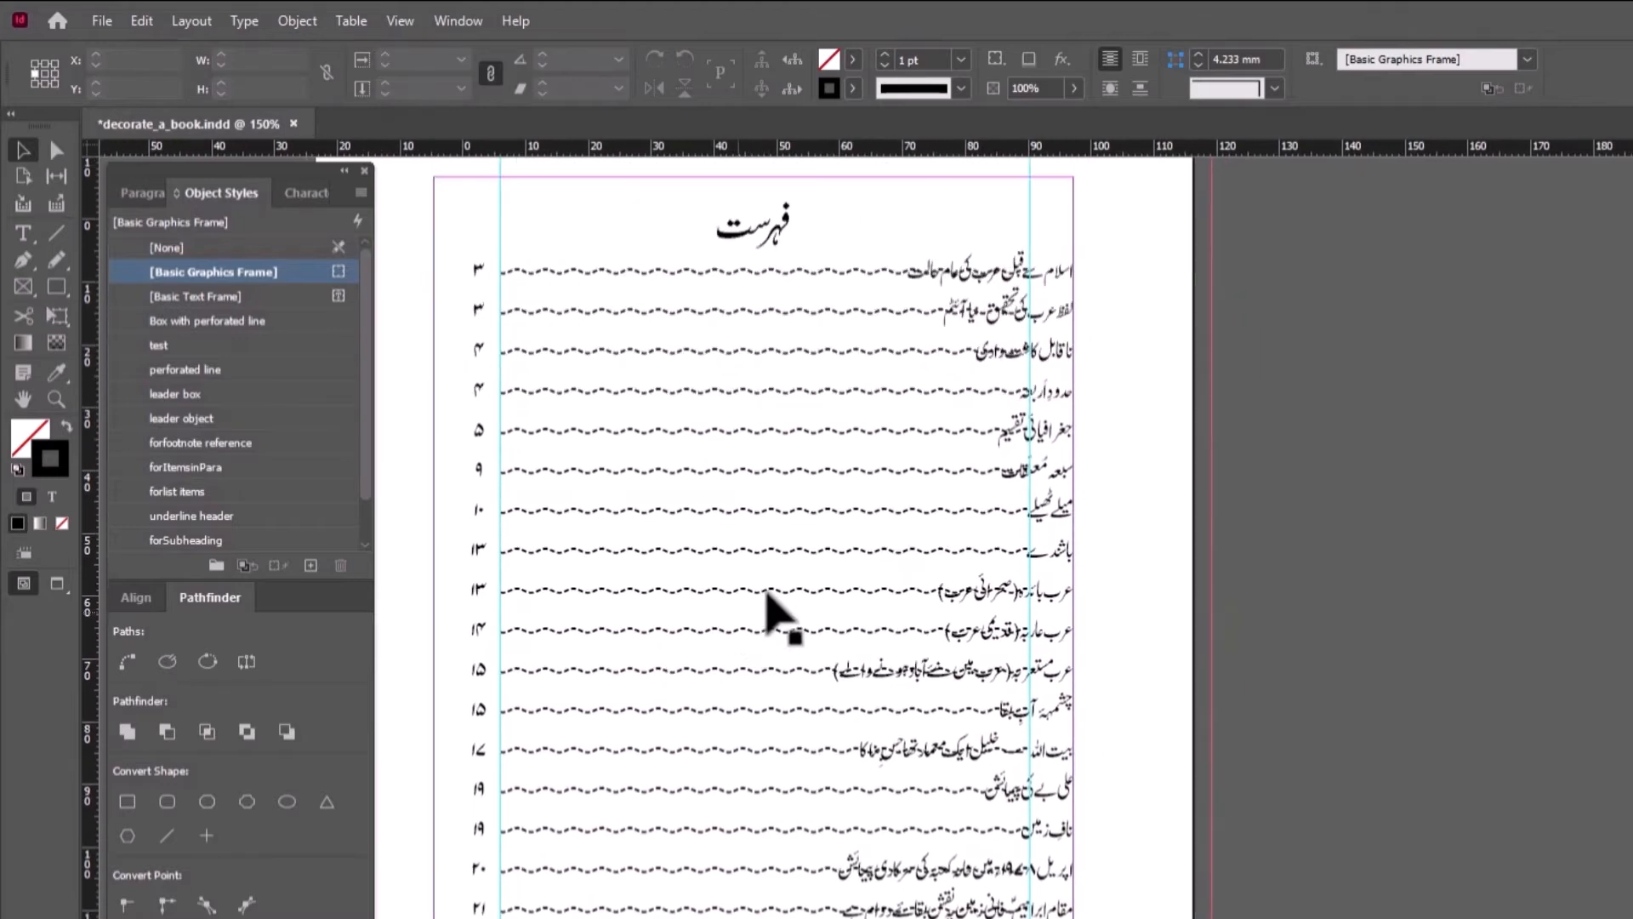
{"action": "left_click", "coordinate": [759, 272]}
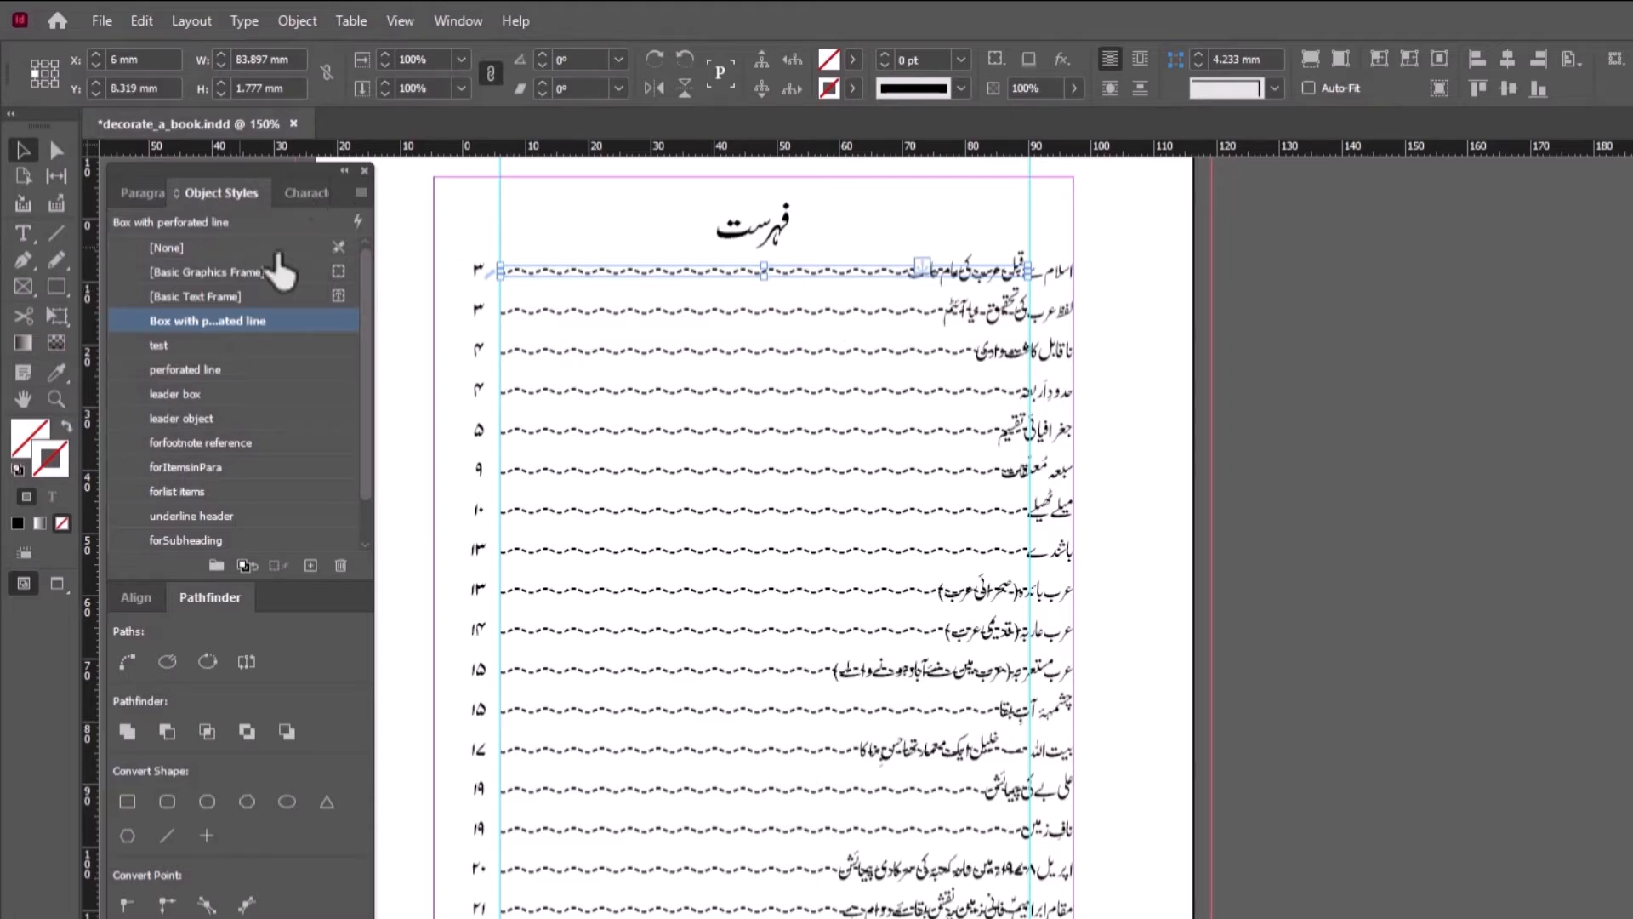
{"action": "left_click_drag", "start_coordinate": [88, 146], "coordinate": [500, 235]}
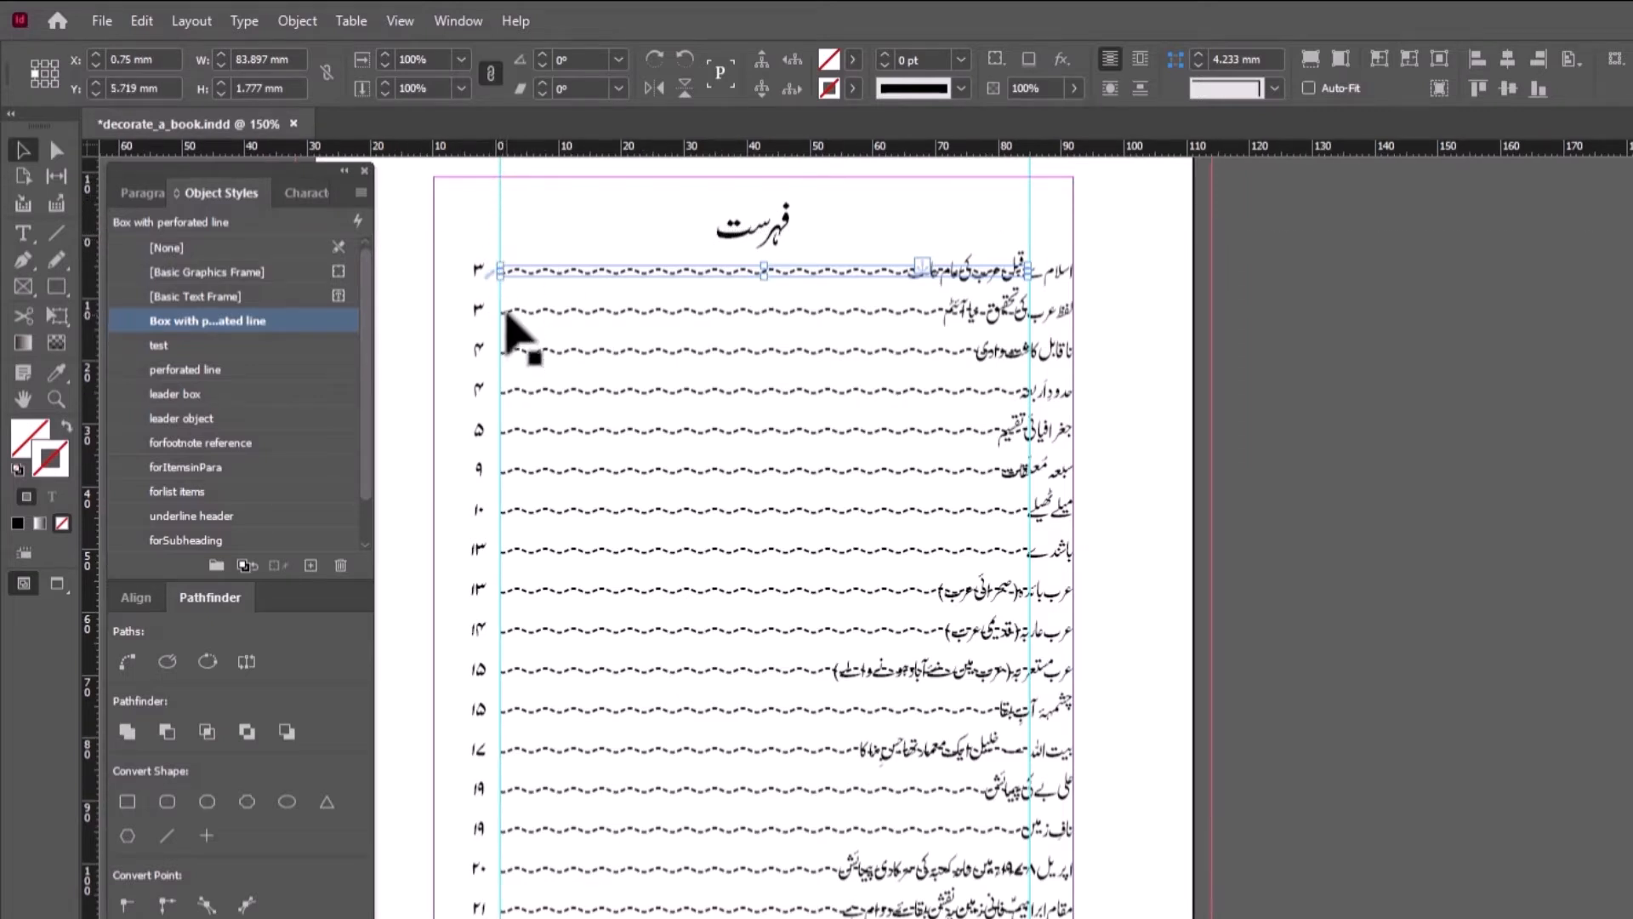
- Shorten the first entry's wavy-line box to 63 mm wide and refine the width to 64 mm, keeping its left end fixed
{"action": "left_click_drag", "start_coordinate": [423, 229], "coordinate": [1076, 591]}
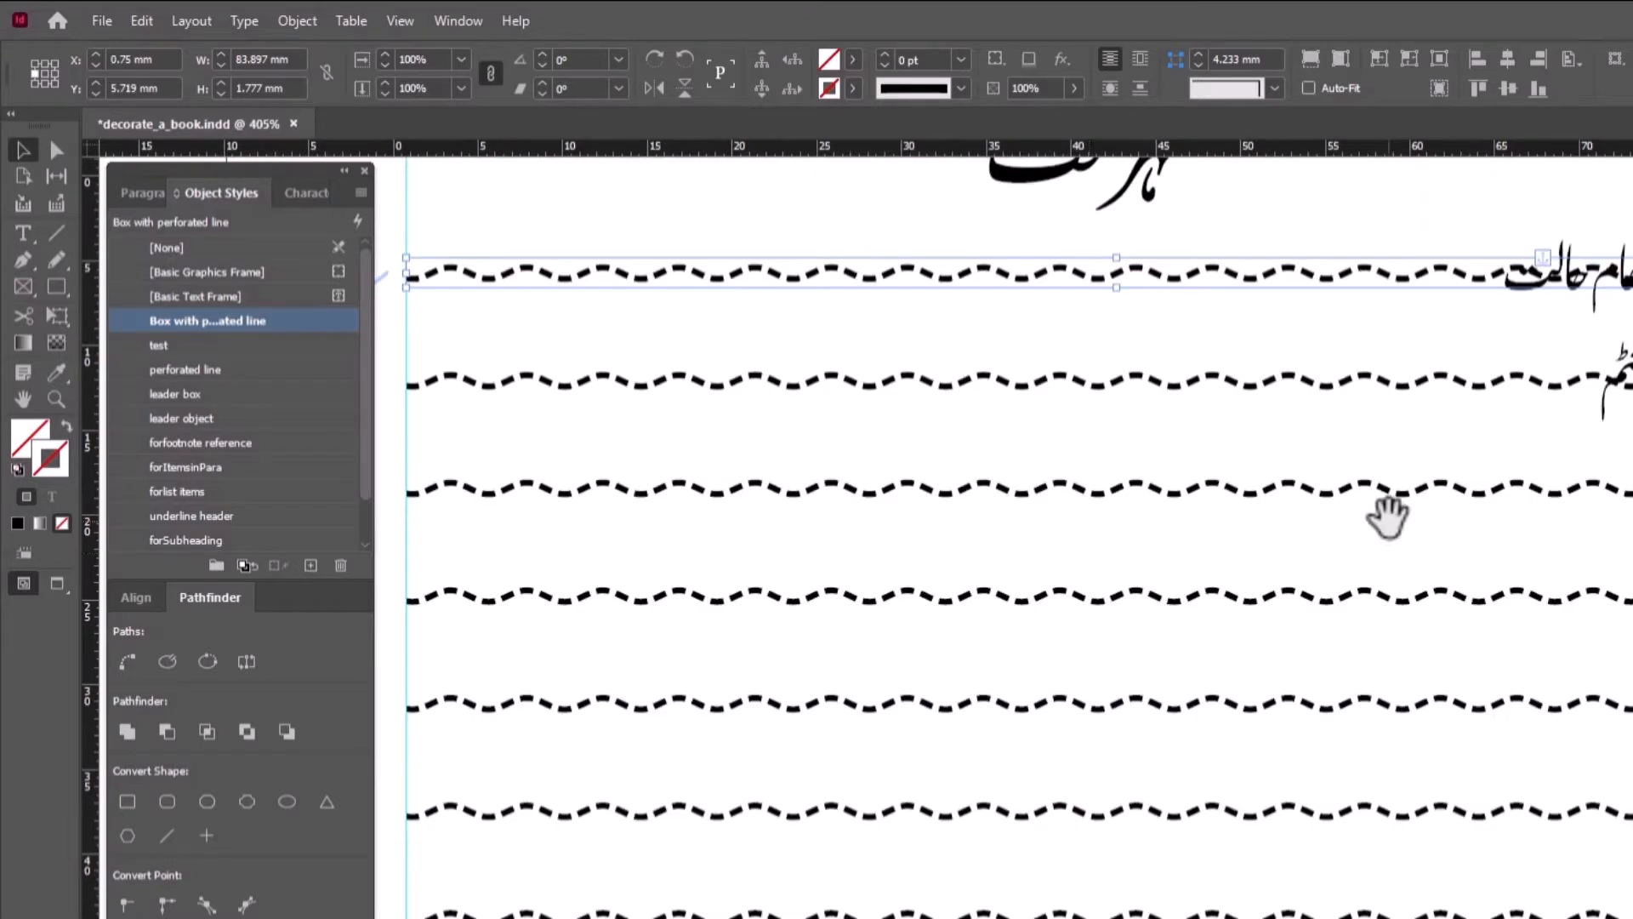
{"action": "left_click_drag", "start_coordinate": [1385, 515], "coordinate": [1390, 535]}
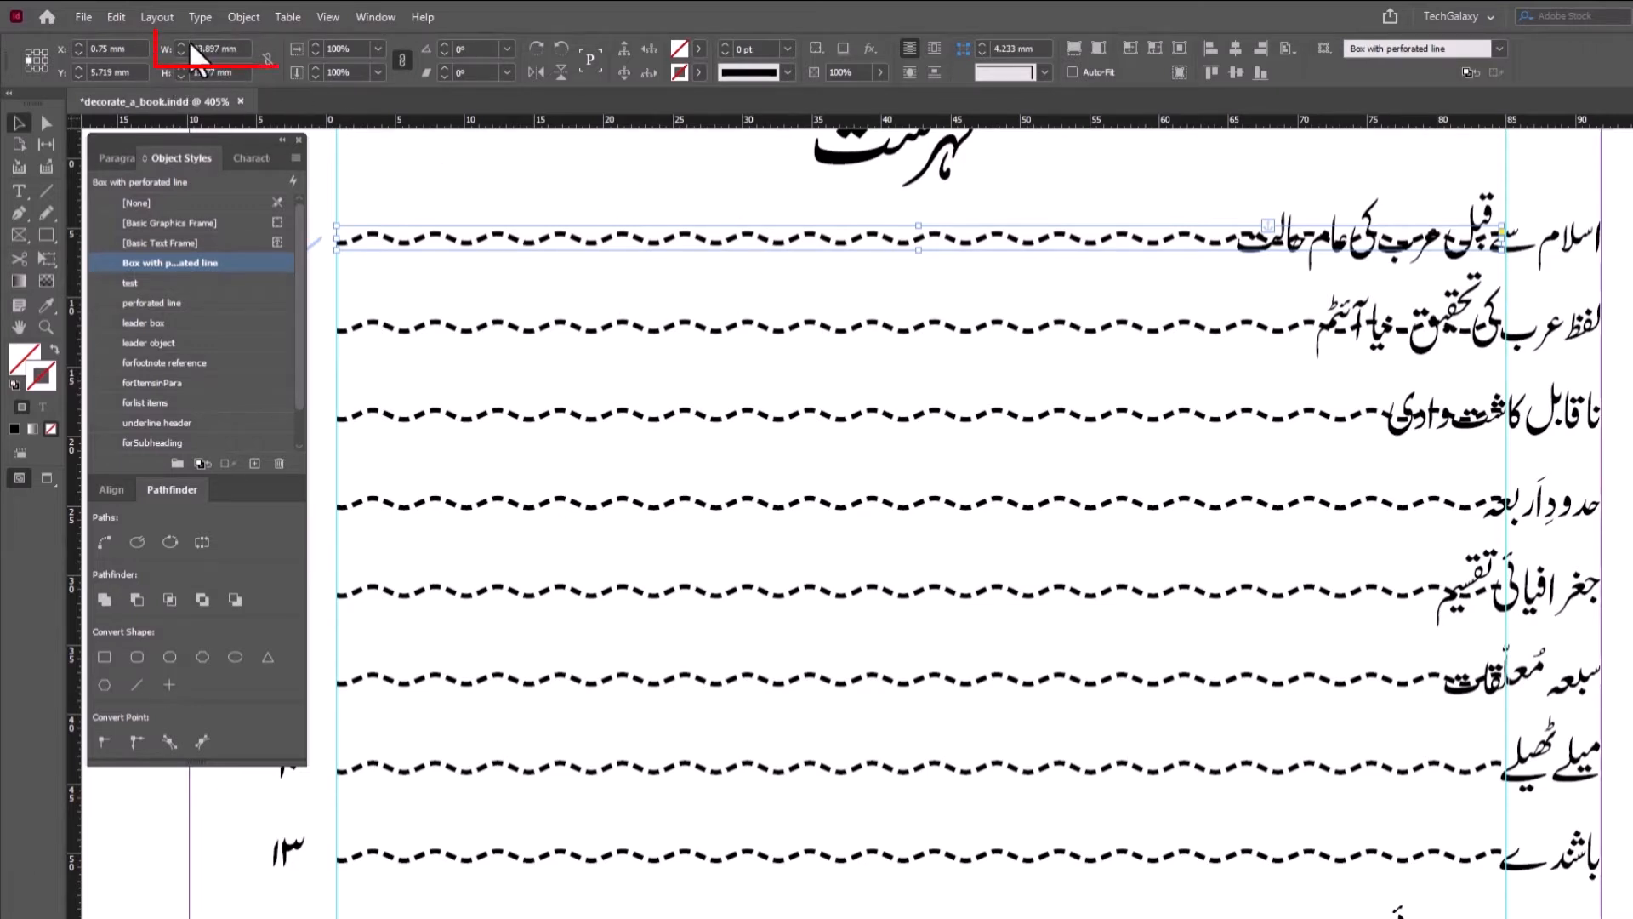
{"action": "triple_click", "coordinate": [242, 47]}
{"action": "type", "text": "8"}
{"action": "type", "text": "3"}
{"action": "key", "text": "Return"}
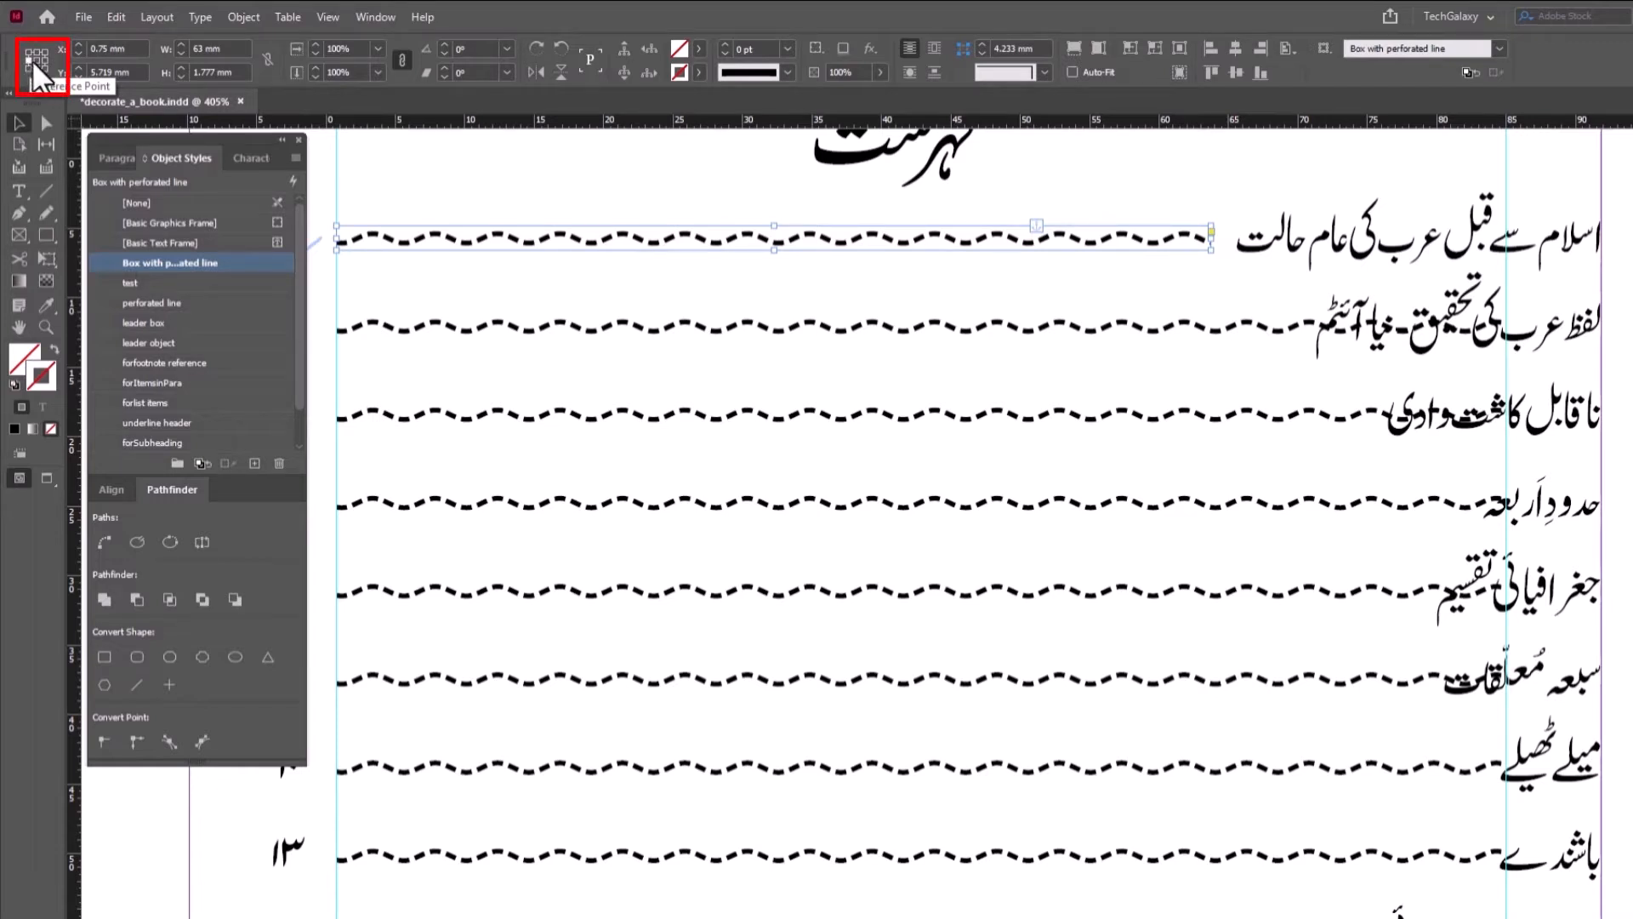
{"action": "left_click", "coordinate": [235, 48]}
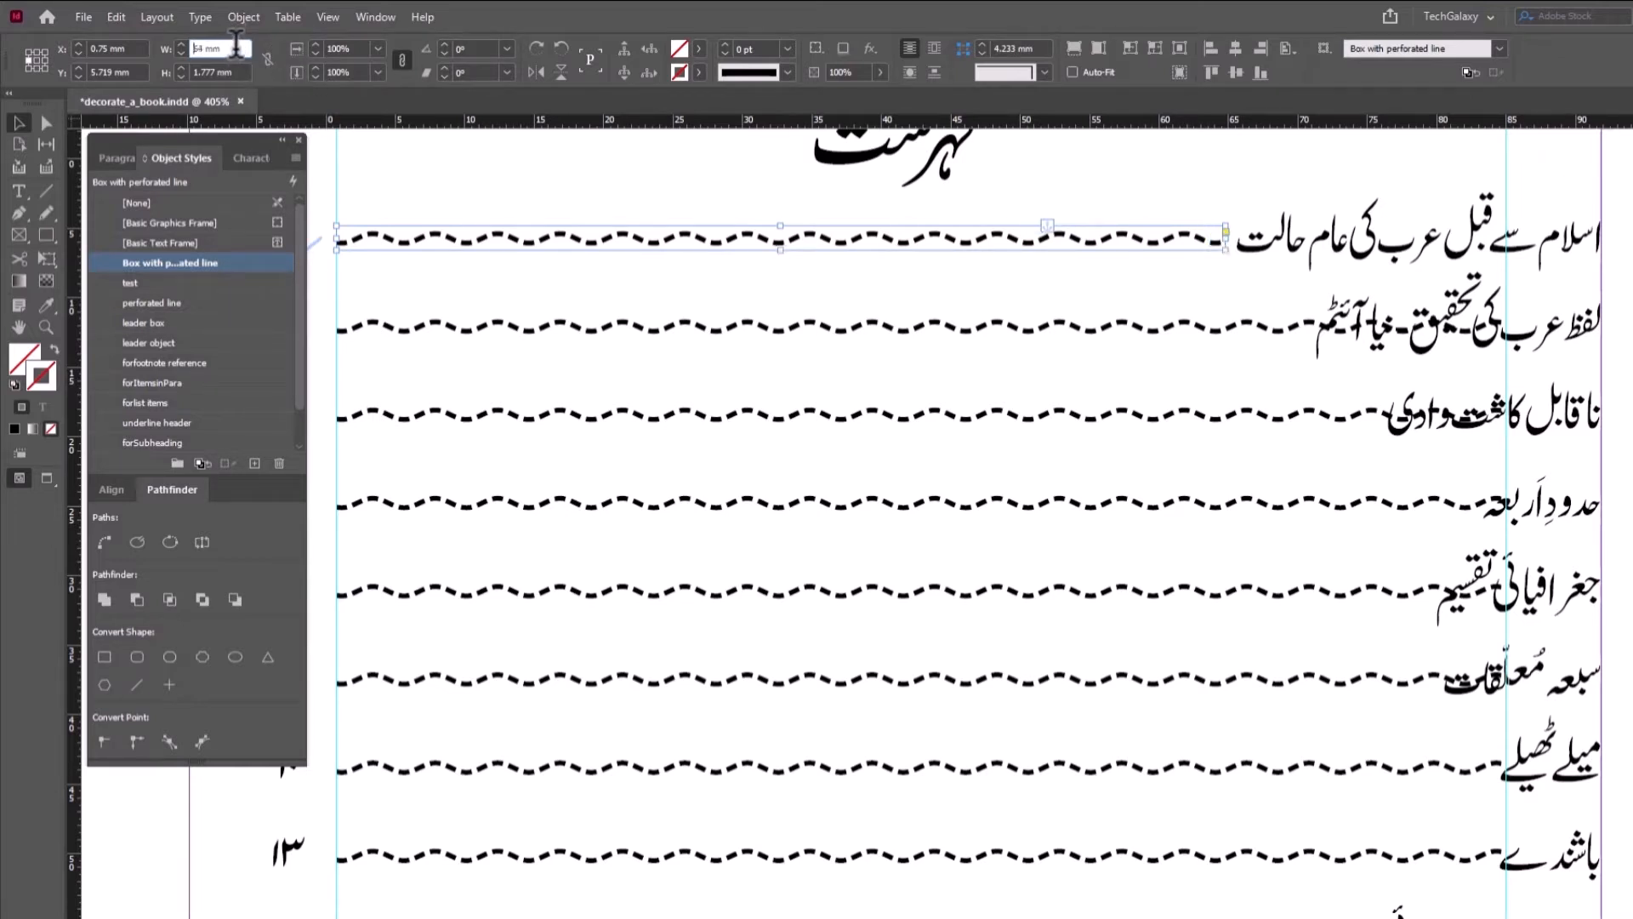
- Shorten the second entry's wavy-line box to 70 mm wide, keeping its left end fixed
{"action": "left_click", "coordinate": [1078, 326]}
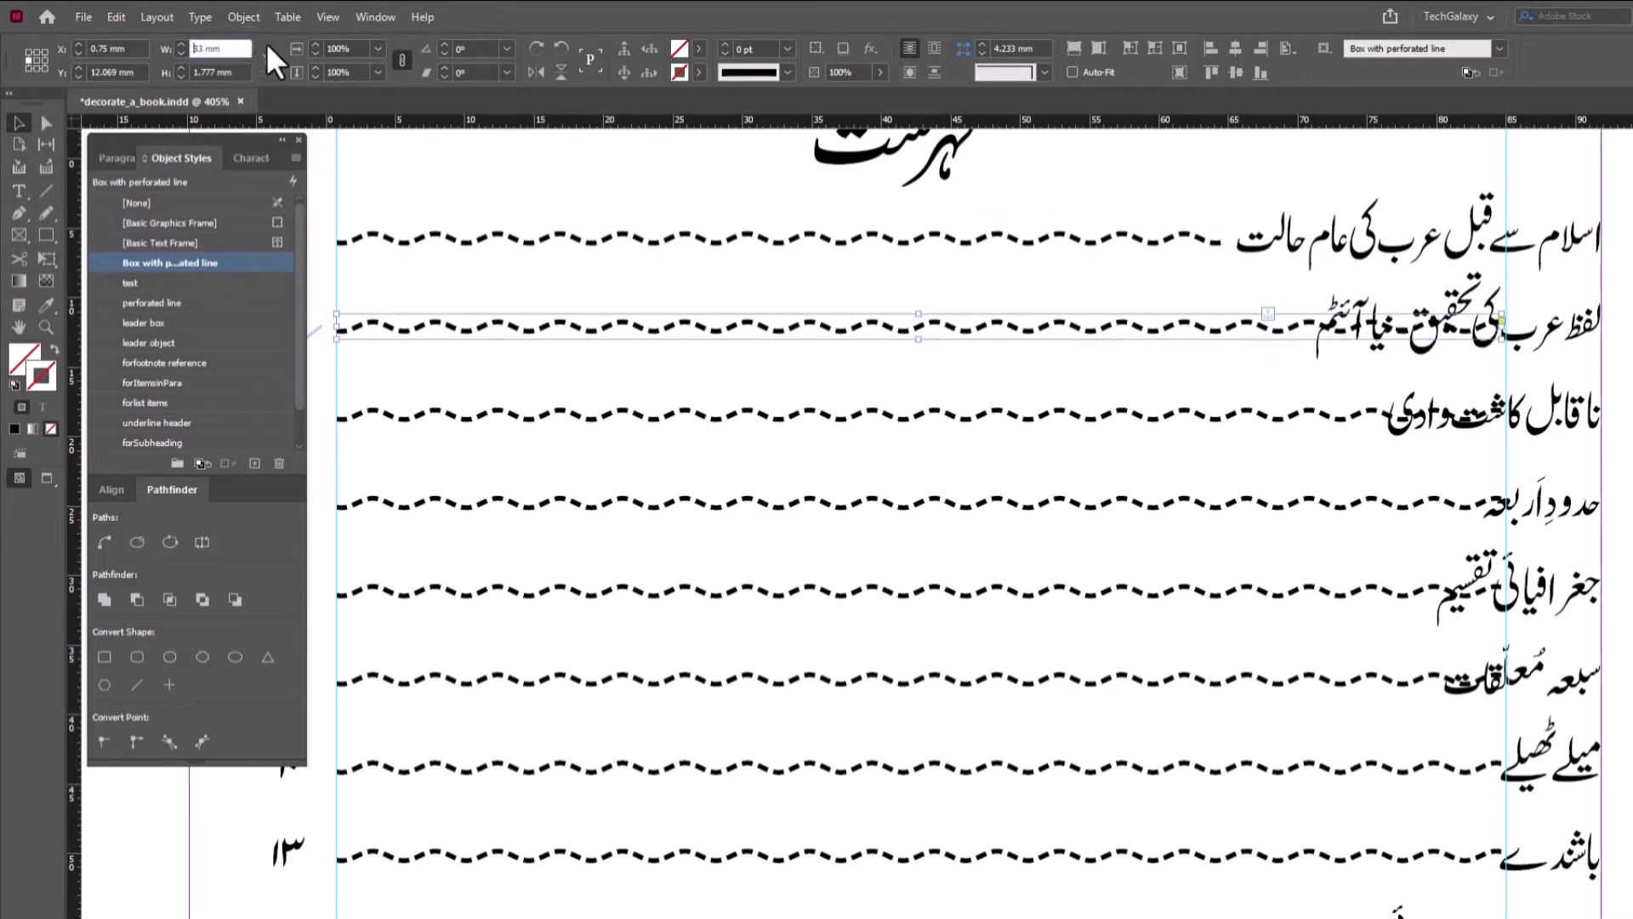
{"action": "key", "text": "Down"}
{"action": "key", "text": "Down"}
{"action": "key", "text": "Down"}
{"action": "key", "text": "Down"}
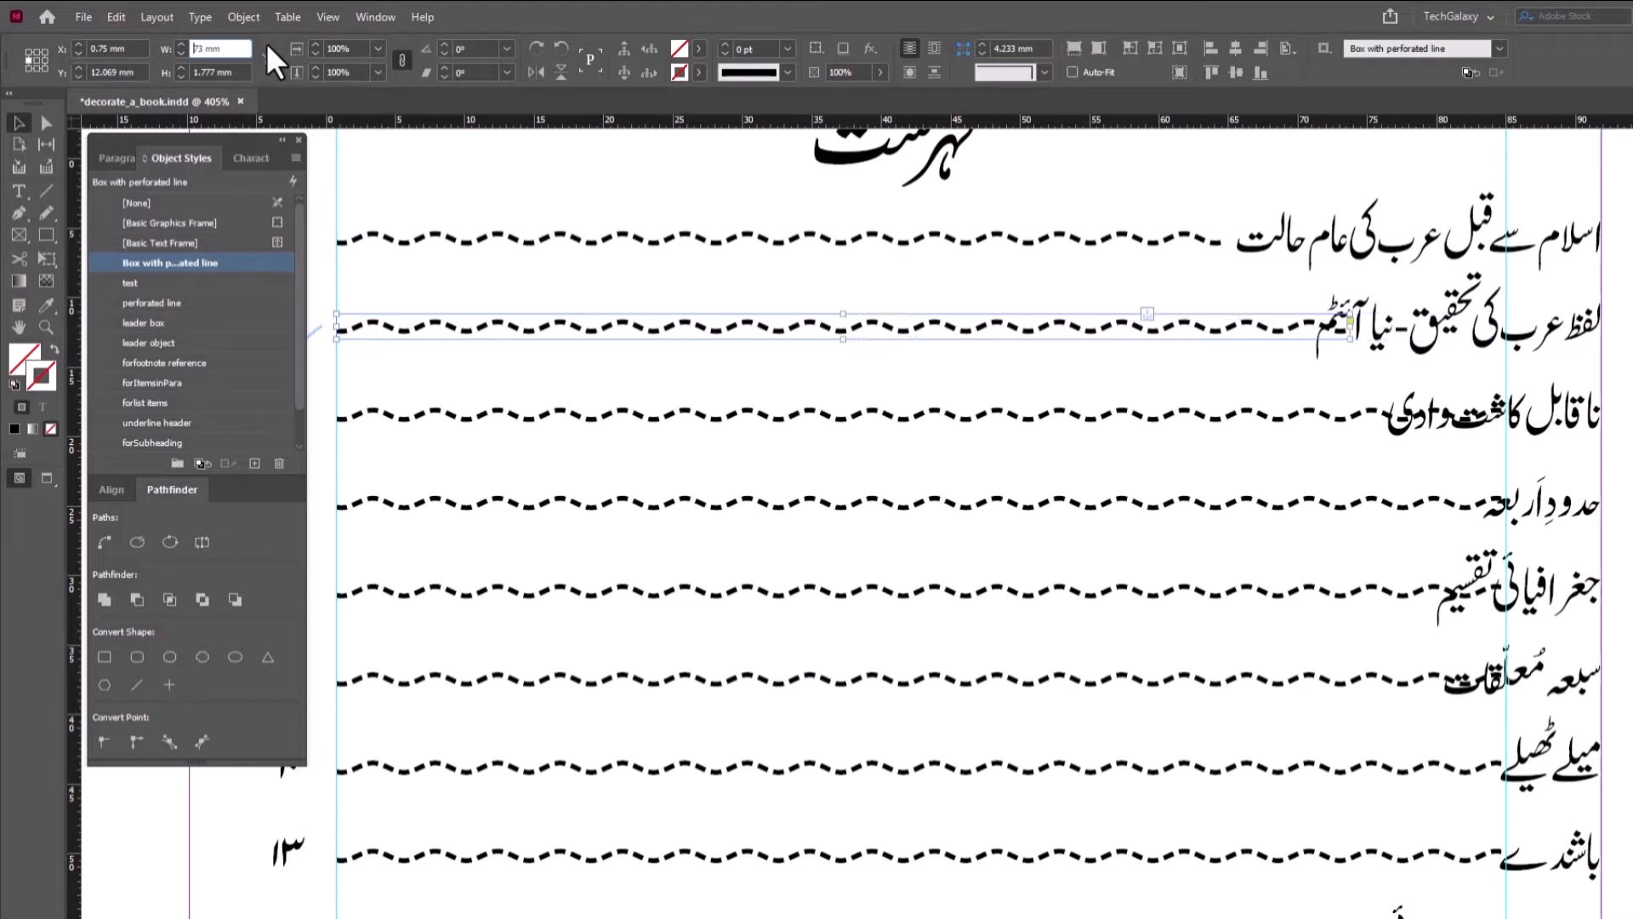
{"action": "key", "text": "Down"}
{"action": "key", "text": "Down"}
{"action": "key", "text": "Down"}
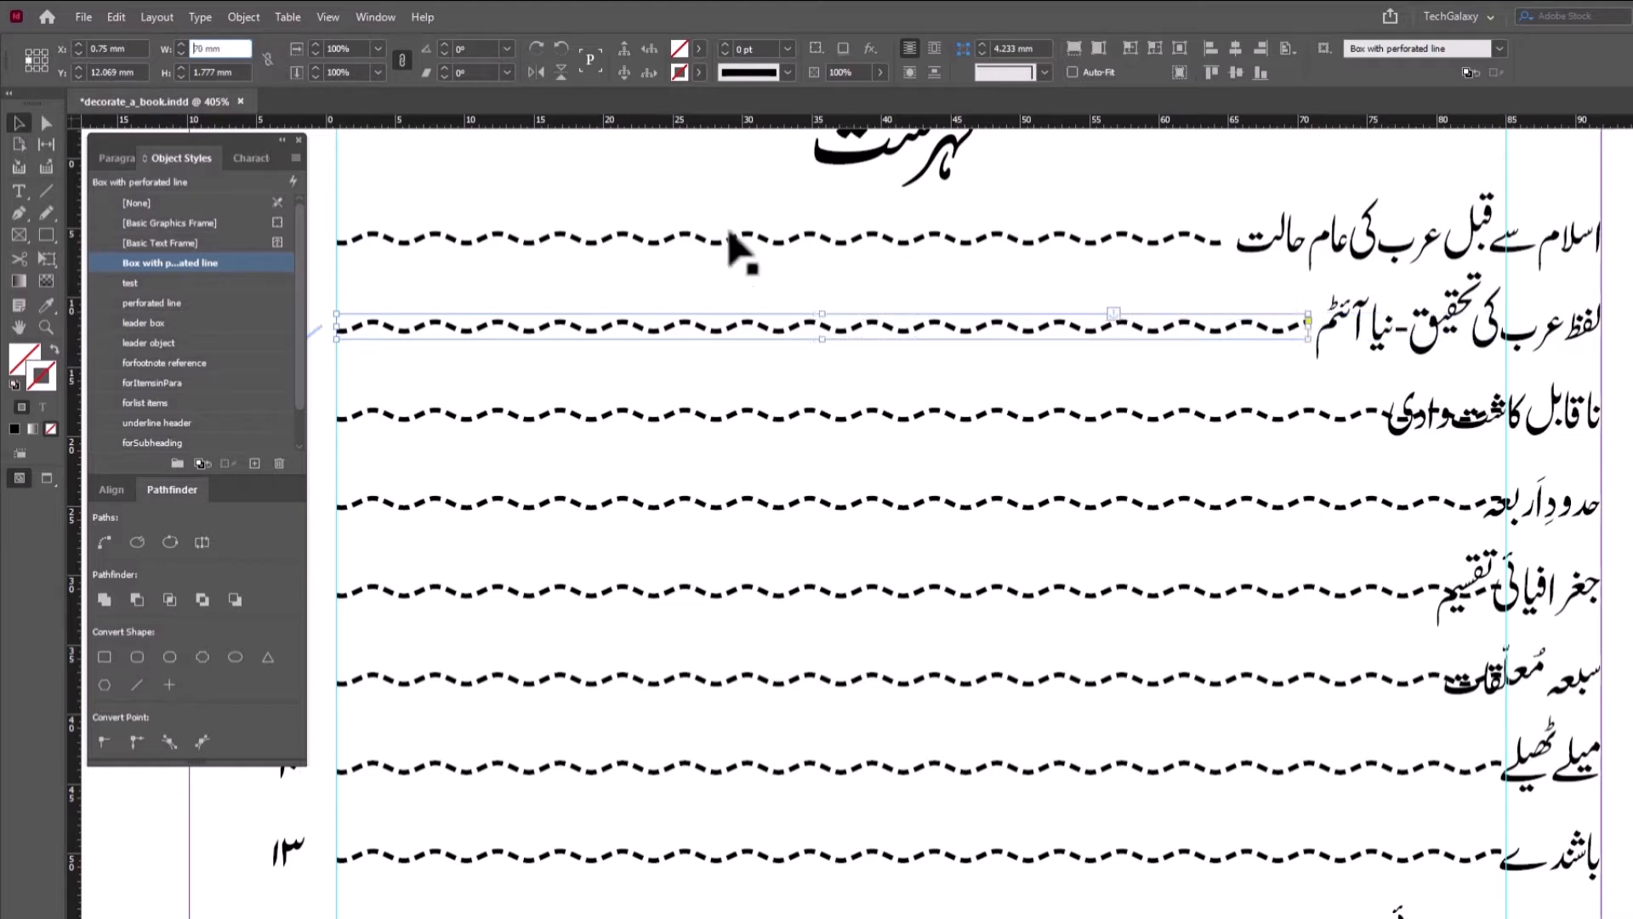
- Shorten the third entry's wavy-line box to 74 mm wide so the line ends clear of the title
{"action": "left_click", "coordinate": [1214, 414]}
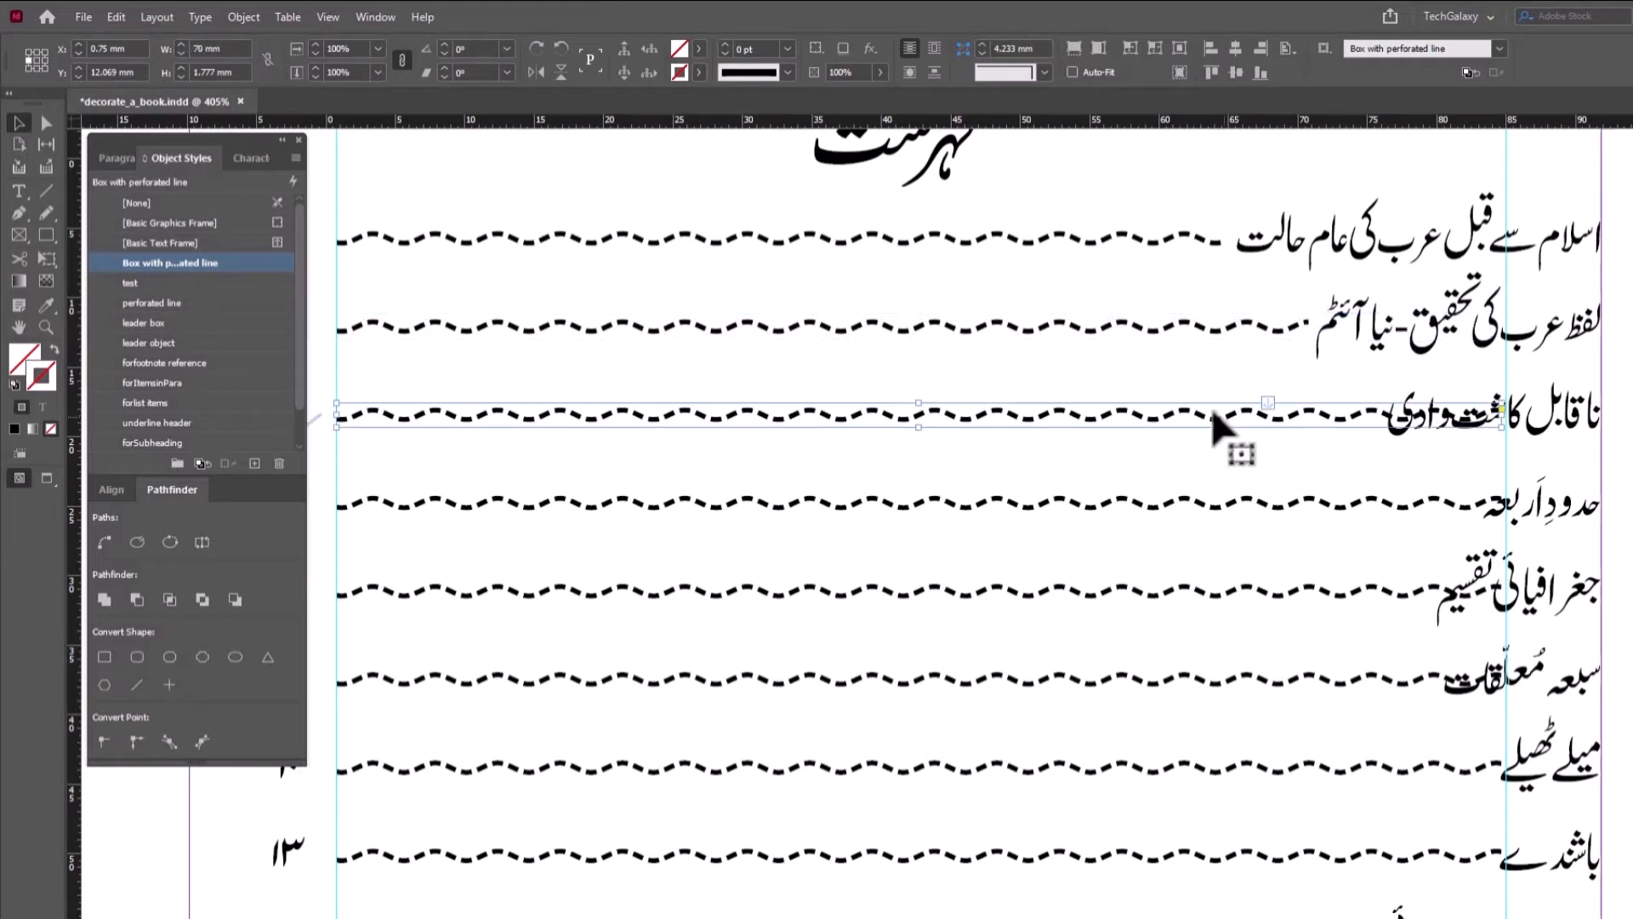
{"action": "left_click", "coordinate": [242, 48]}
{"action": "type", "text": "81"}
{"action": "key", "text": "Return"}
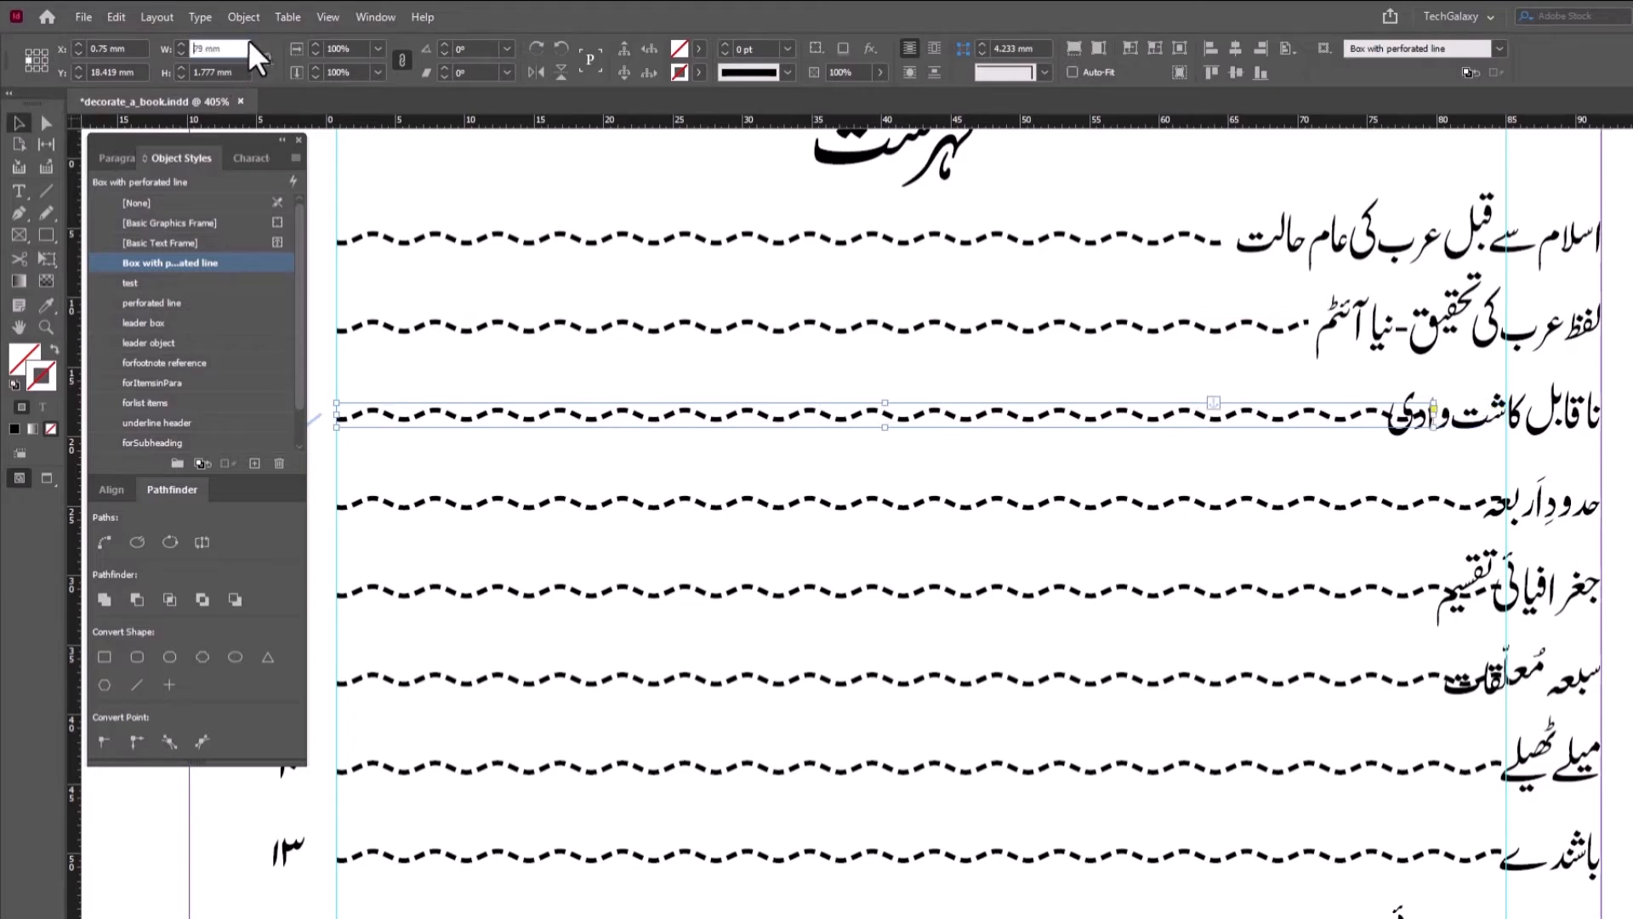
{"action": "key", "text": "Down"}
{"action": "key", "text": "Down"}
{"action": "key", "text": "Down"}
{"action": "key", "text": "Down"}
{"action": "key", "text": "Down"}
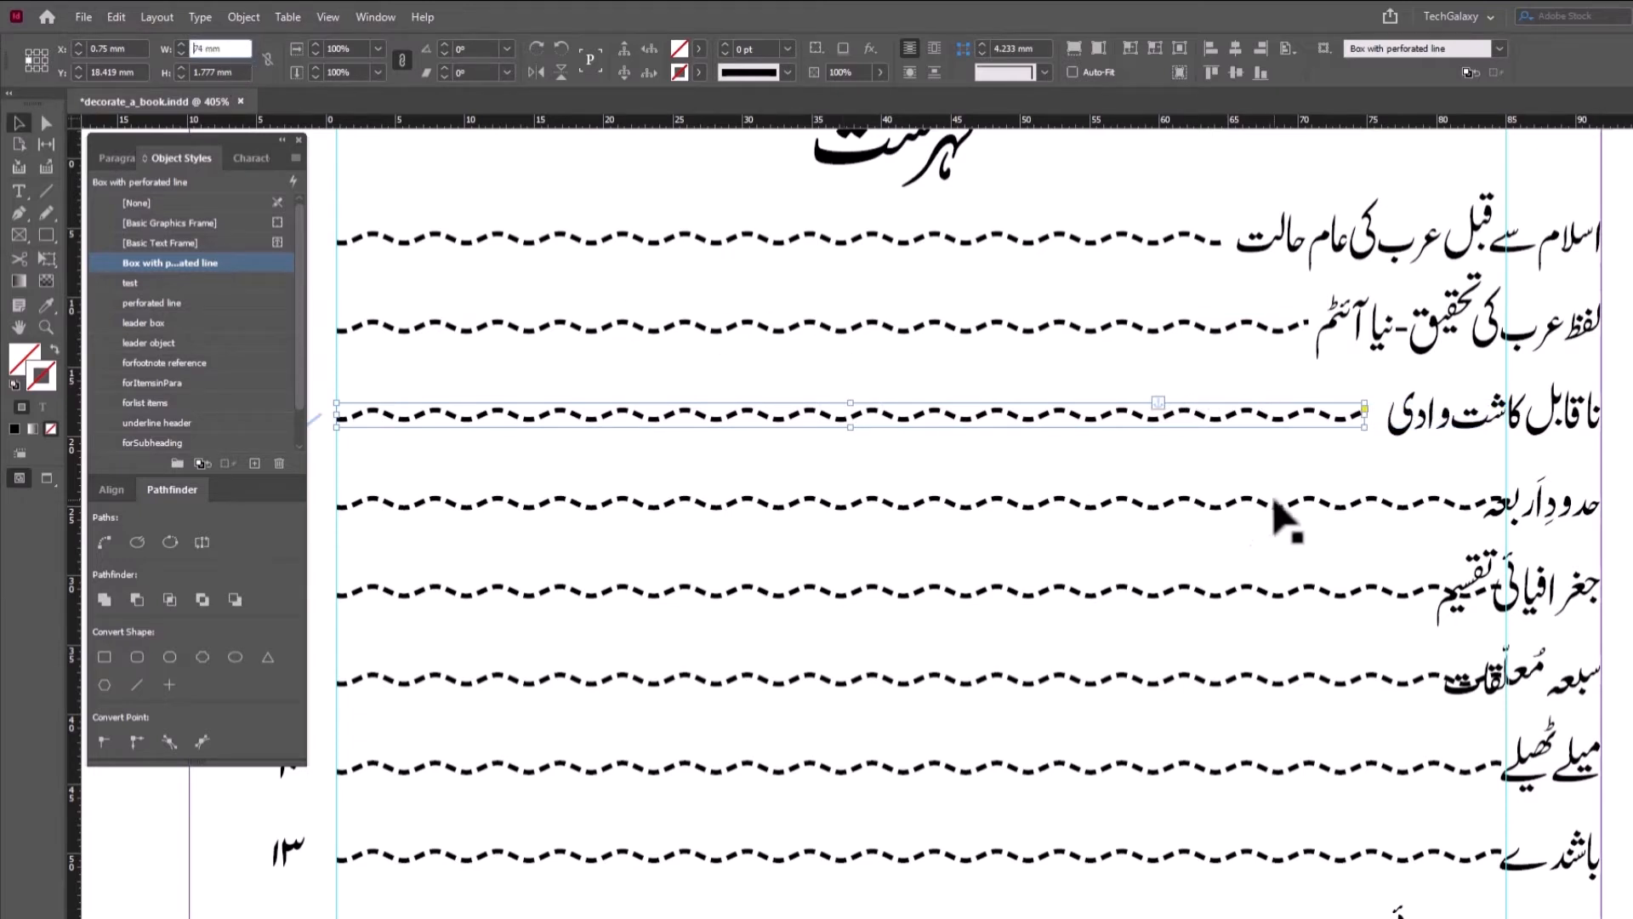
- Fit the fourth entry's wavy-line box to its title by setting the width to 82 mm
{"action": "left_click", "coordinate": [1275, 504]}
{"action": "left_click", "coordinate": [240, 49]}
{"action": "key", "text": "Down"}
{"action": "key", "text": "Down"}
{"action": "key", "text": "Down"}
{"action": "key", "text": "Down"}
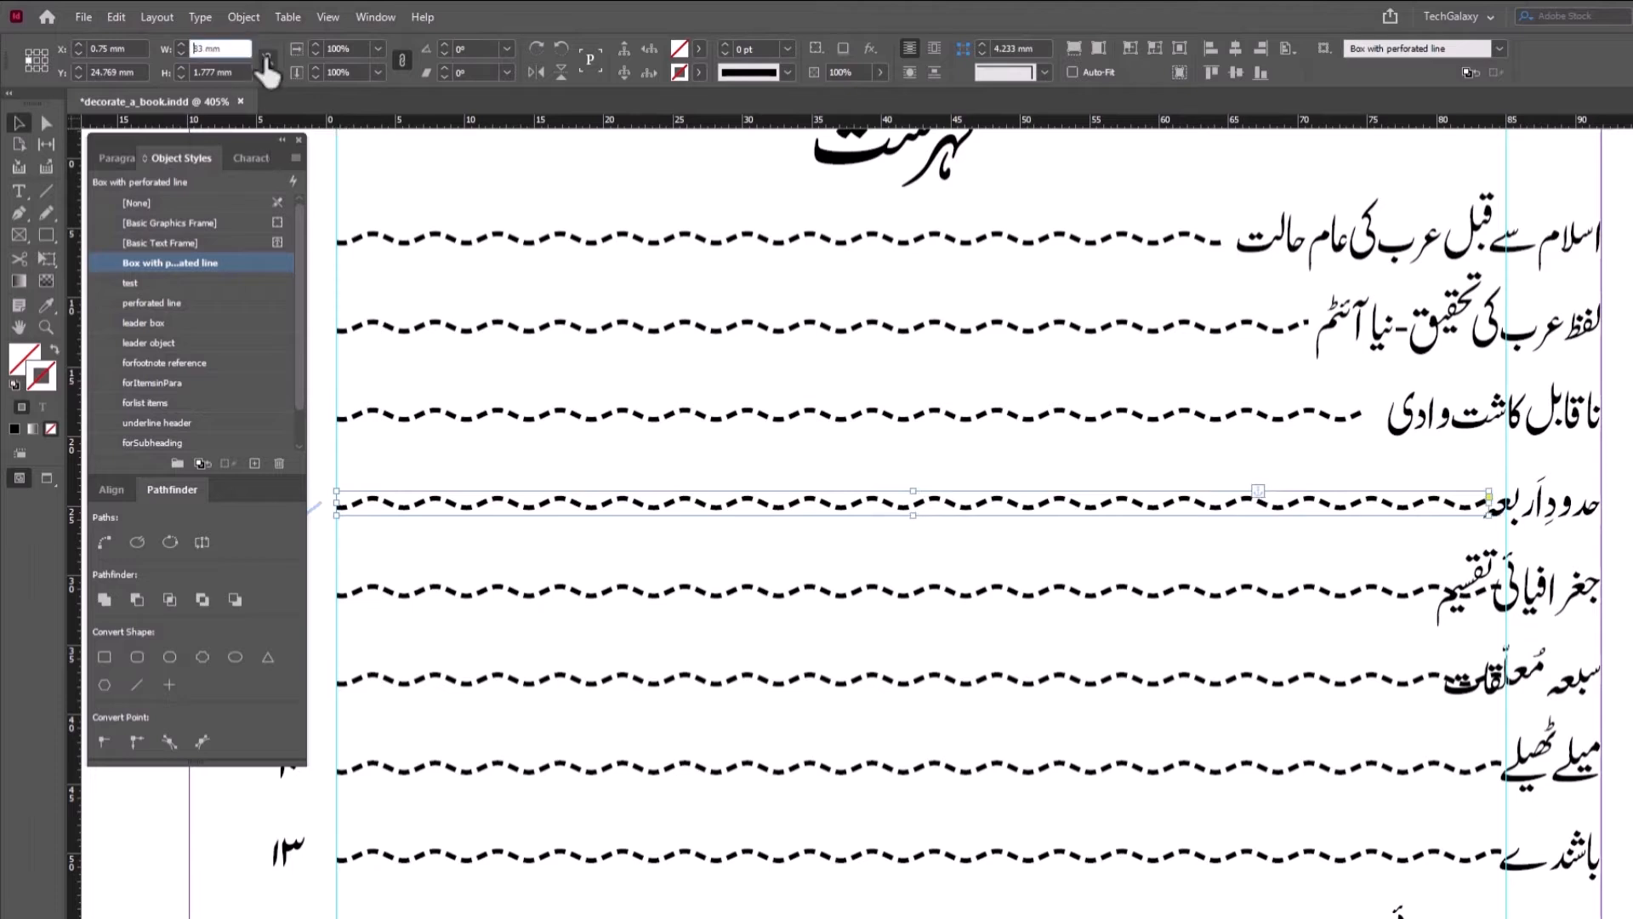
{"action": "key", "text": "Up"}
{"action": "key", "text": "Up"}
{"action": "key", "text": "Up"}
{"action": "key", "text": "Down"}
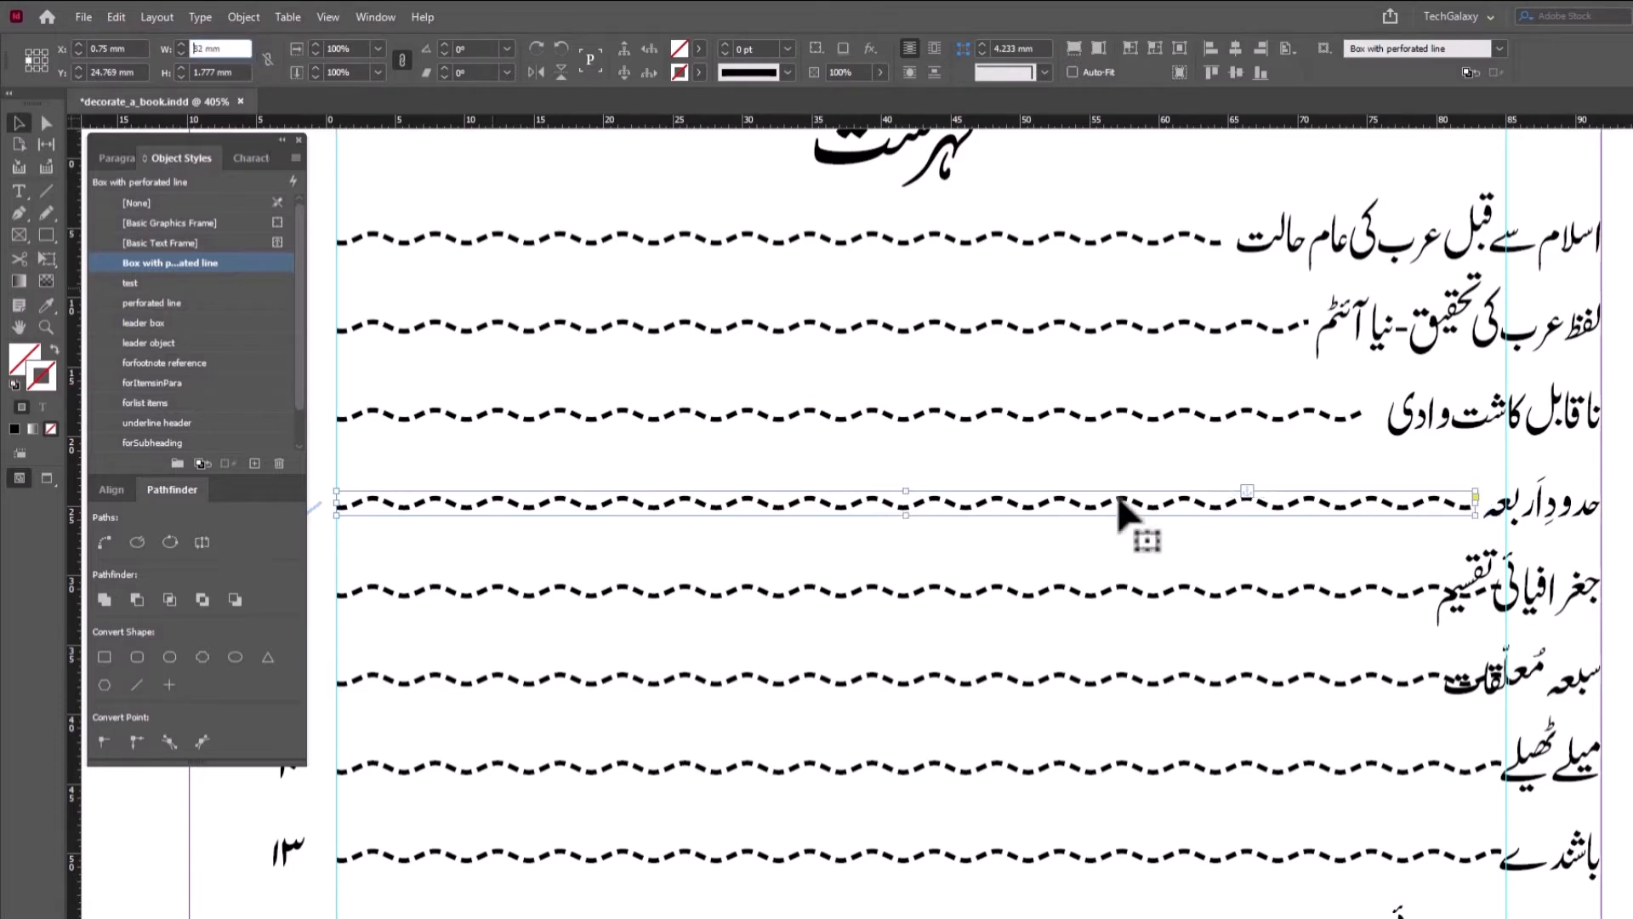
- Reduce the width of the fifth entry's wavy-line box to 79 mm
{"action": "left_click", "coordinate": [1404, 598]}
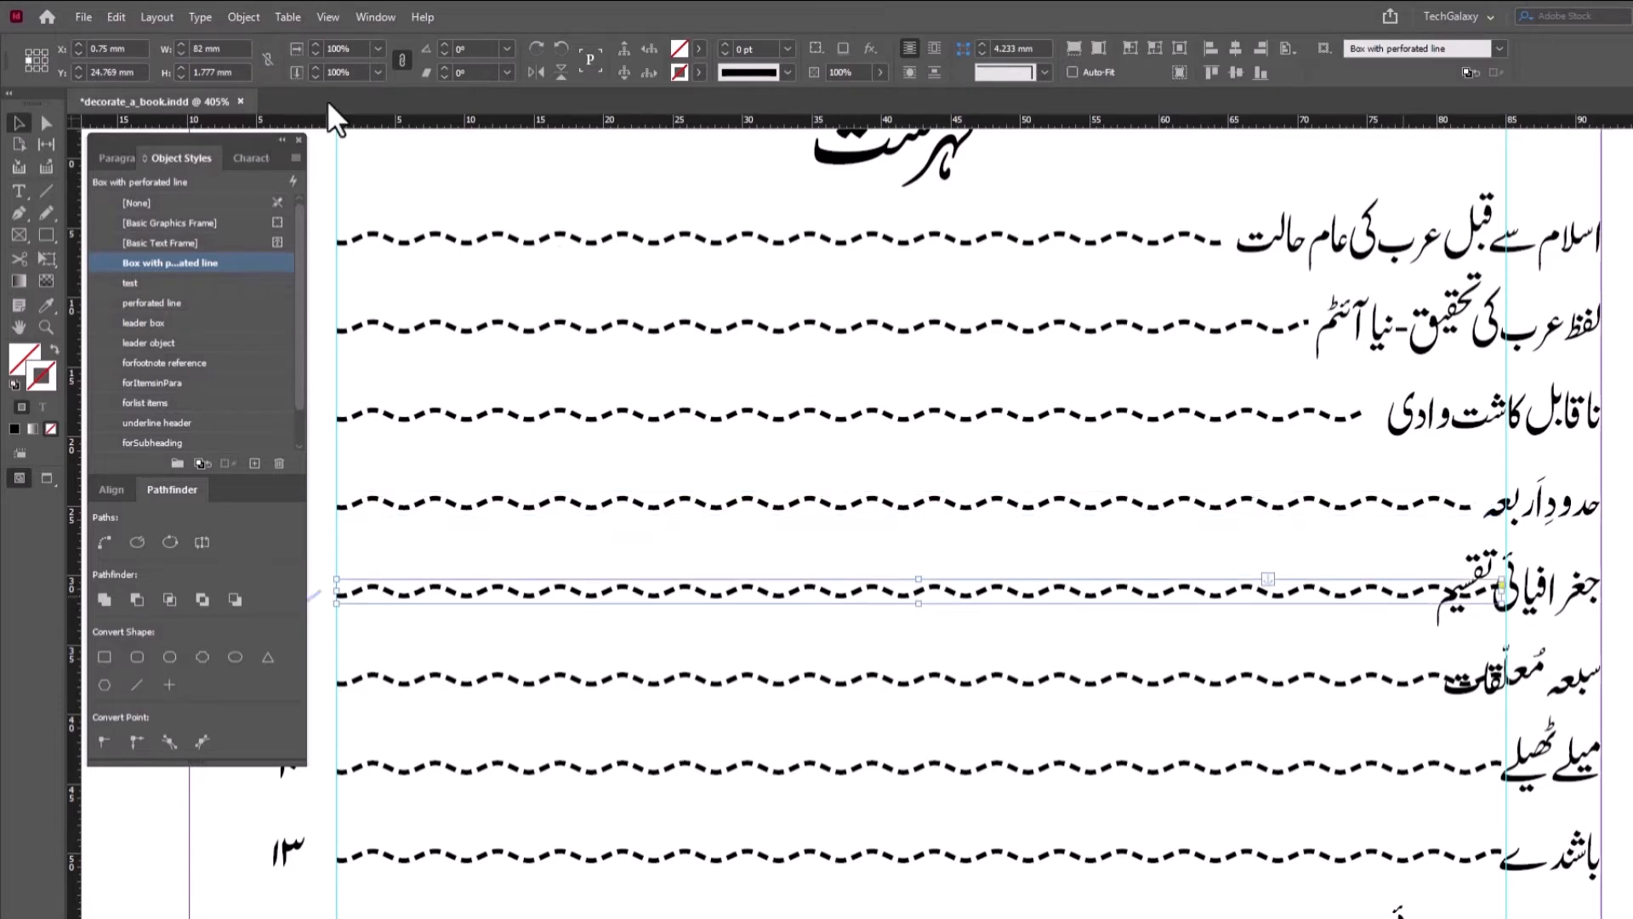
{"action": "left_click", "coordinate": [243, 53]}
{"action": "key", "text": "Down"}
{"action": "key", "text": "Down"}
{"action": "key", "text": "Down"}
{"action": "key", "text": "Down"}
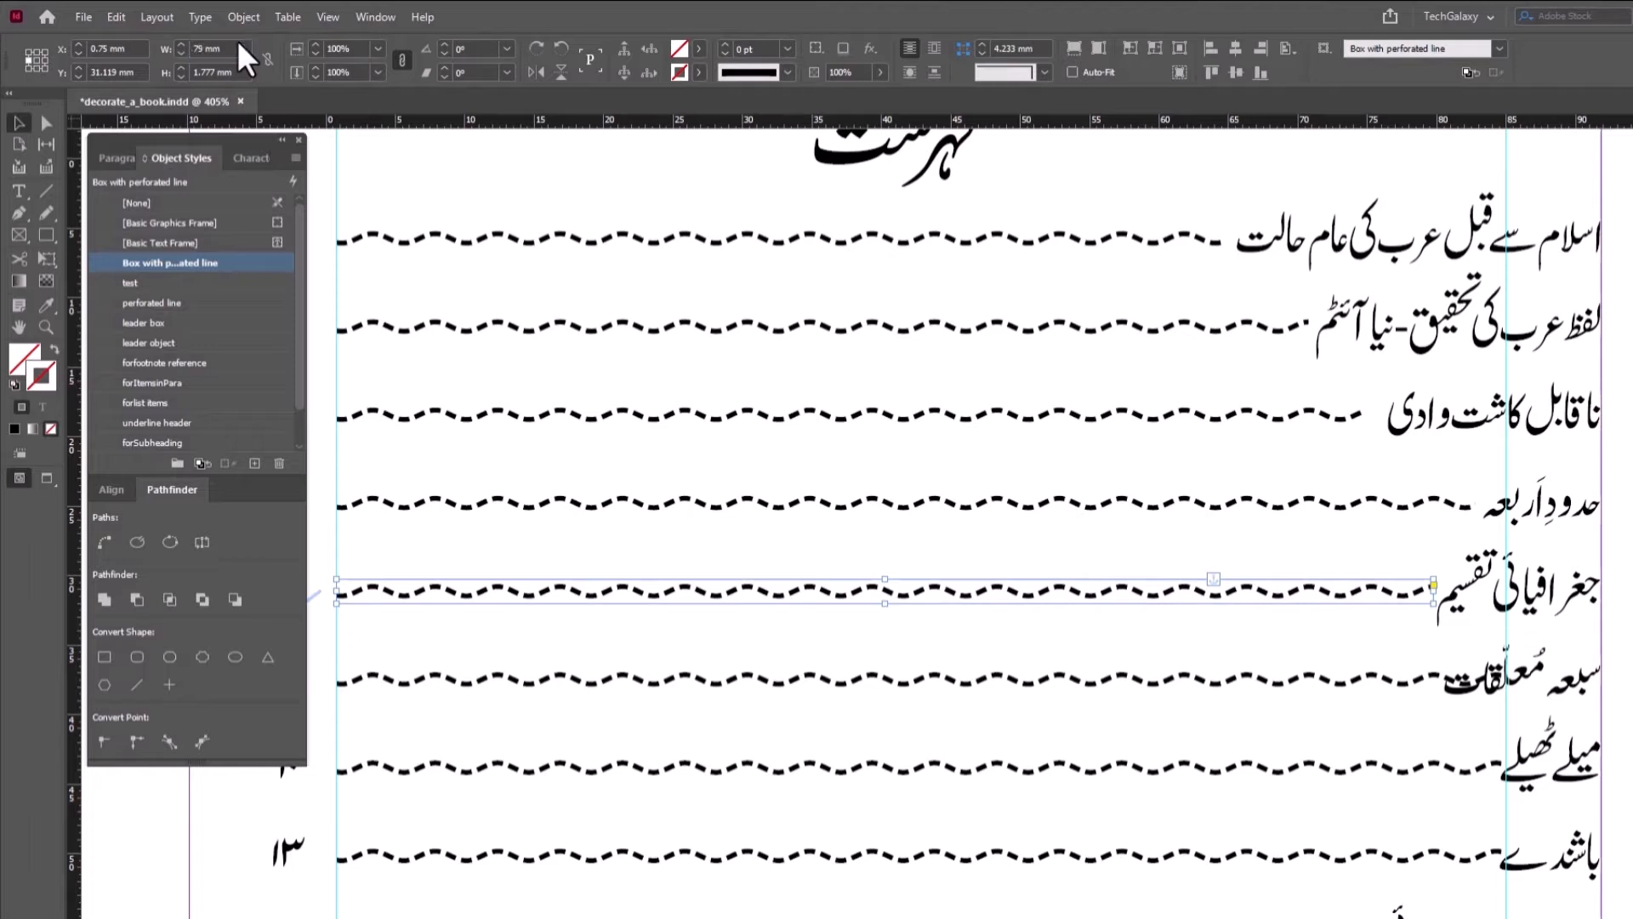
- Reduce the sixth entry's wavy-line box to 79 mm wide and deselect it
{"action": "left_click", "coordinate": [1406, 685]}
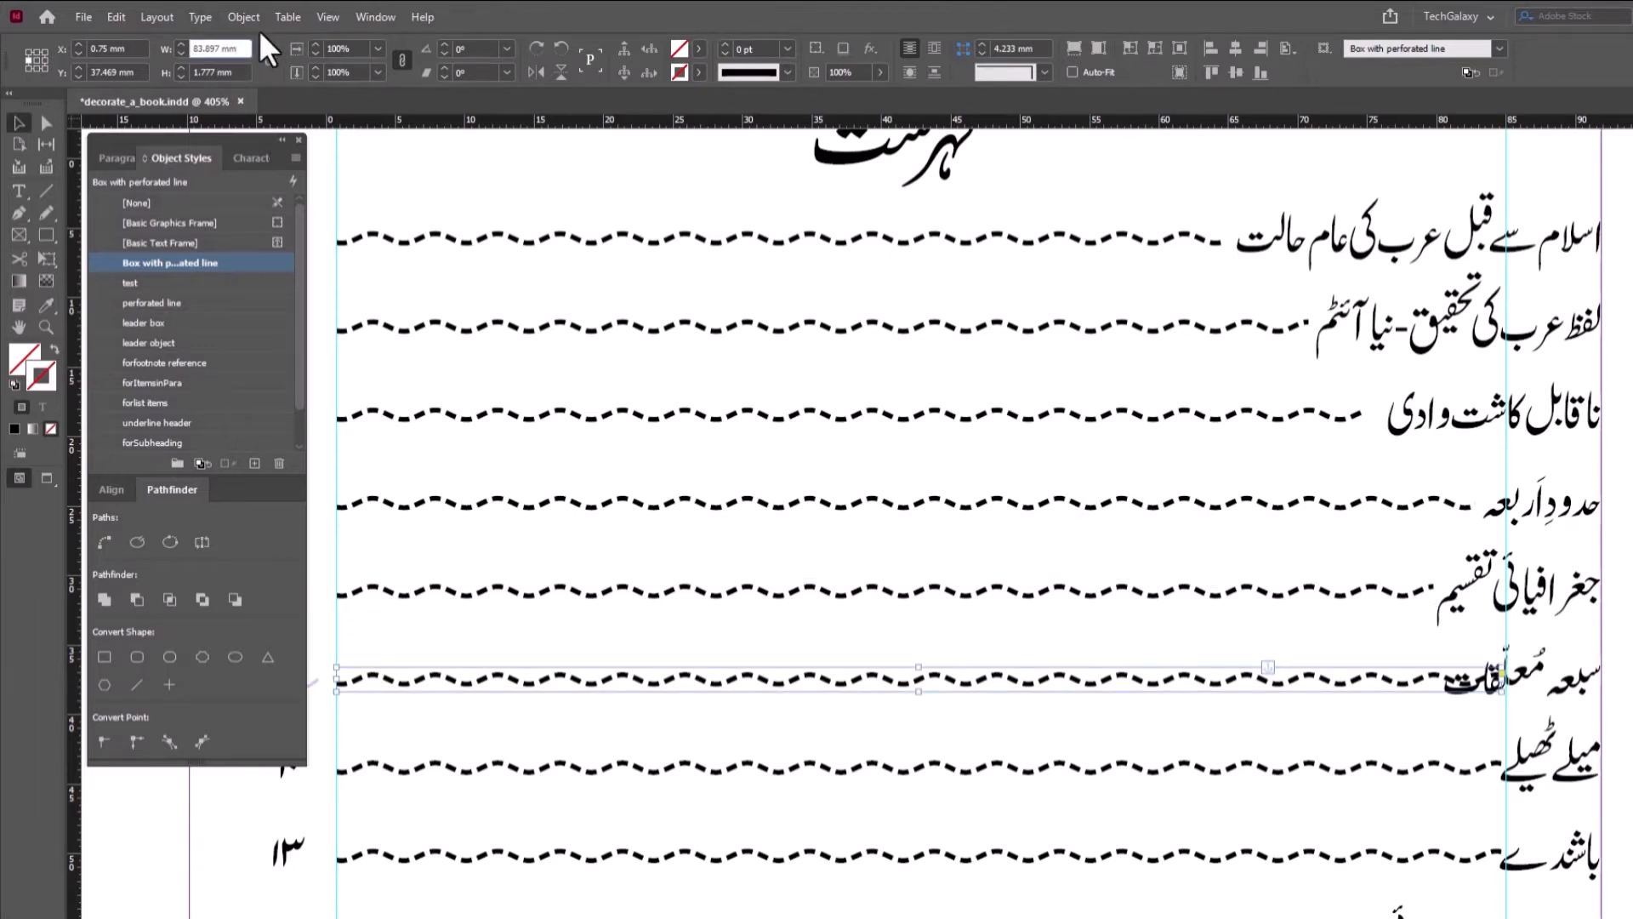
{"action": "key", "text": "Down"}
{"action": "key", "text": "Down"}
{"action": "key", "text": "Down"}
{"action": "key", "text": "Down"}
{"action": "key", "text": "Down"}
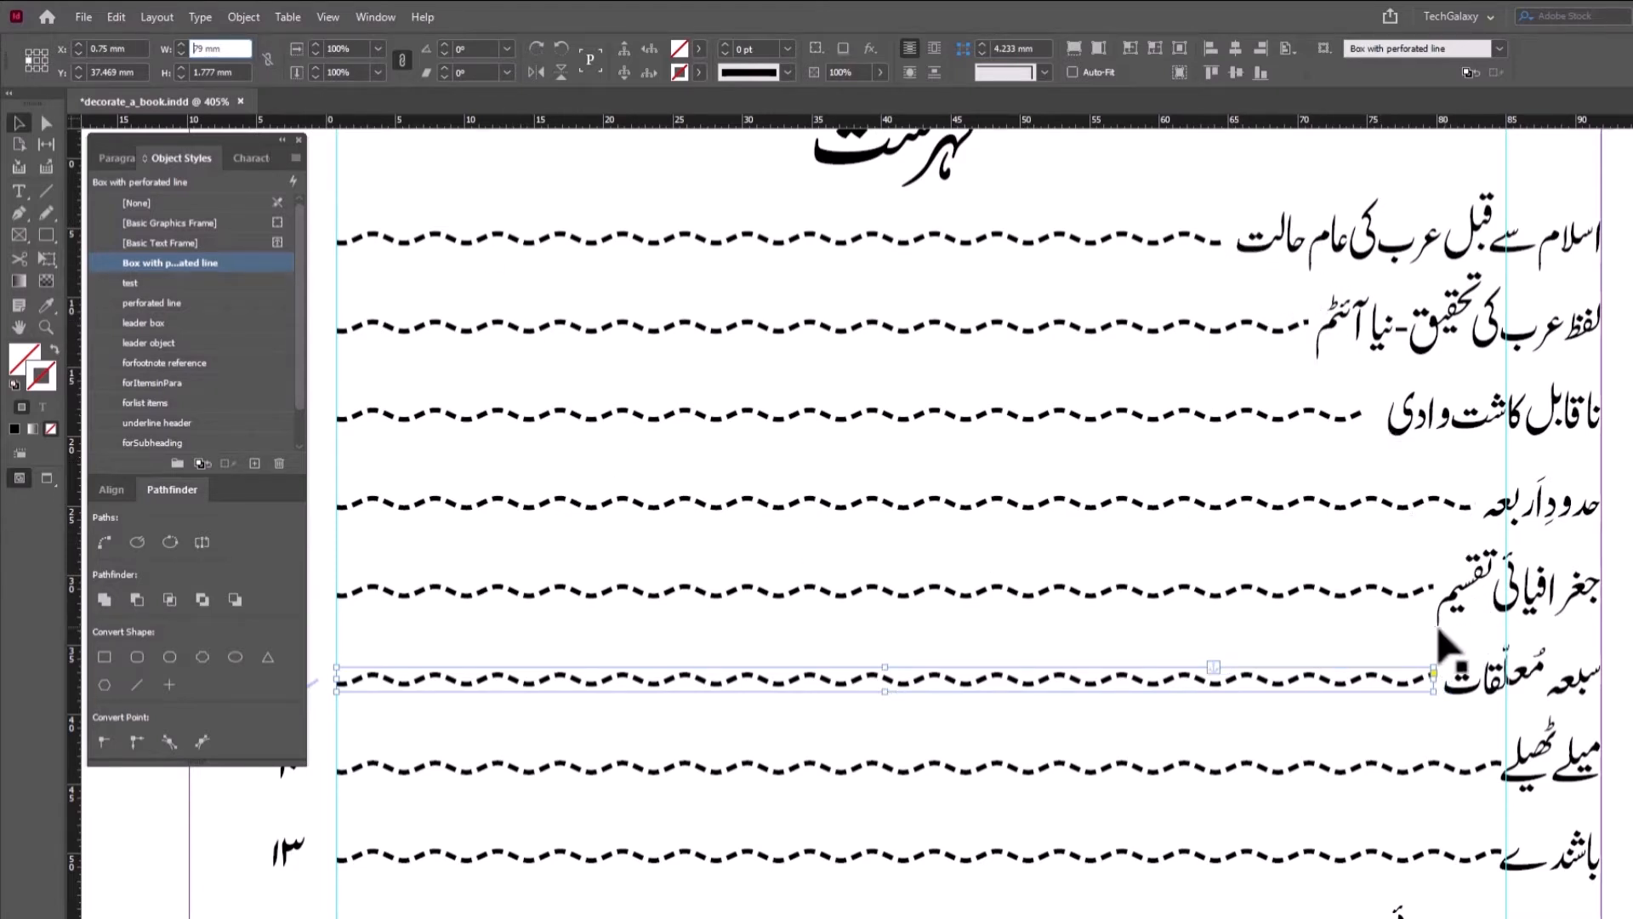
{"action": "left_click", "coordinate": [1457, 713]}
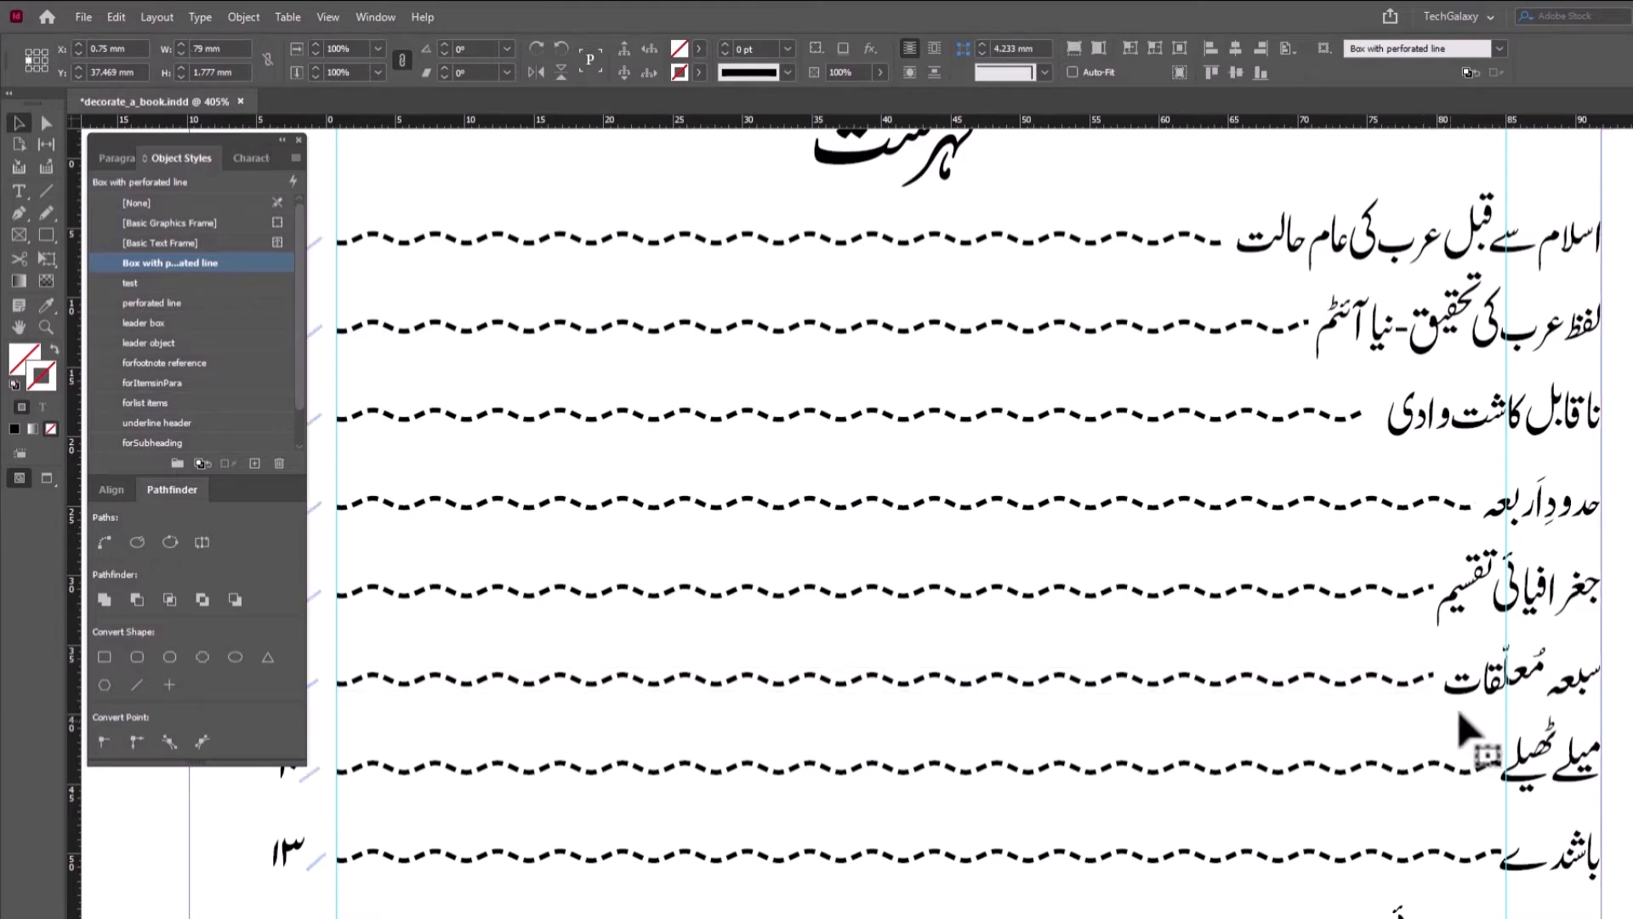
- Review the whole contents page at 150% zoom in preview mode, without guides and frame edges, and return to the normal view
{"action": "left_click", "coordinate": [1167, 560], "text": "ctrl+alt"}
{"action": "left_click", "coordinate": [1167, 560], "text": "ctrl+alt"}
{"action": "left_click", "coordinate": [827, 519], "text": "ctrl+alt"}
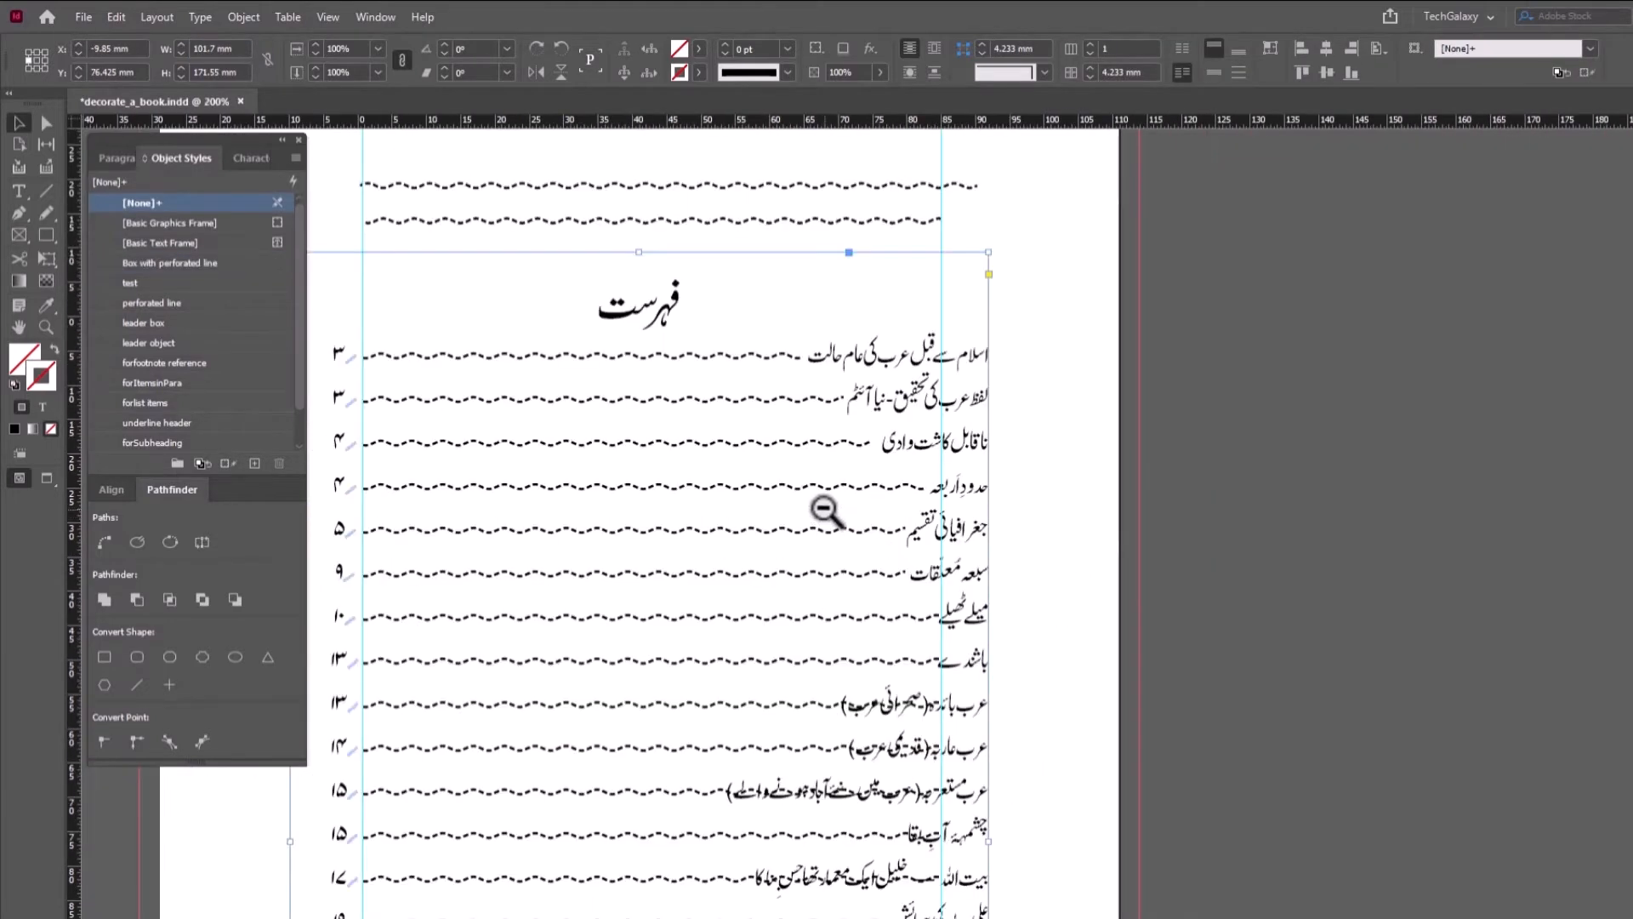
{"action": "left_click", "coordinate": [818, 502], "text": "ctrl+alt"}
{"action": "left_click_drag", "start_coordinate": [913, 535], "coordinate": [856, 394]}
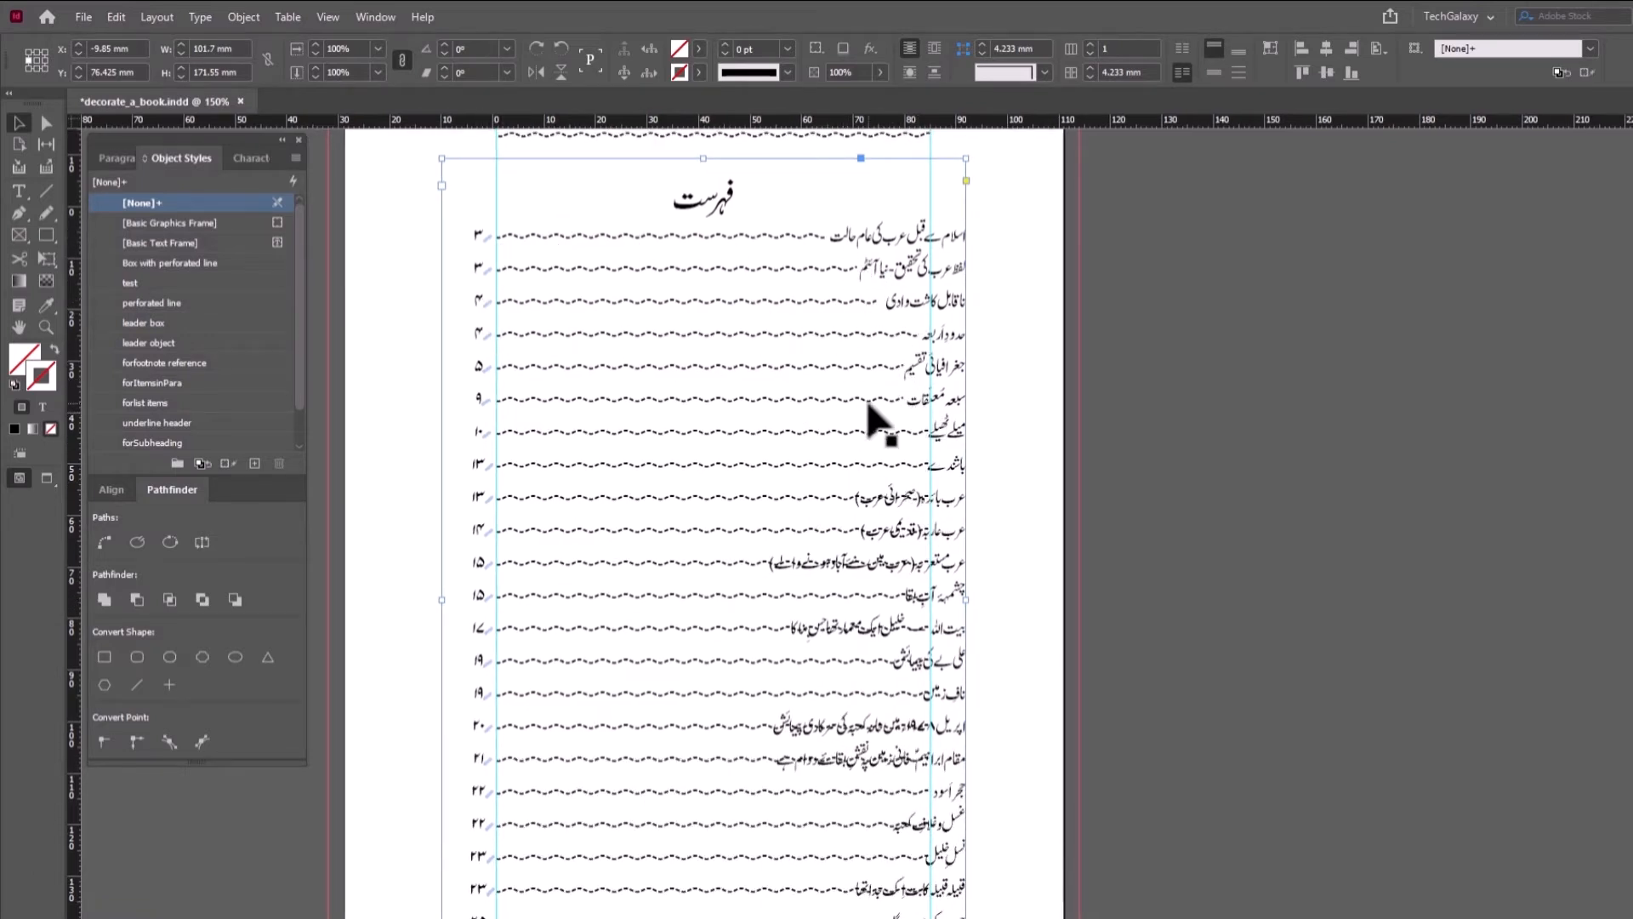
{"action": "key", "text": "w"}
{"action": "left_click", "coordinate": [1267, 458]}
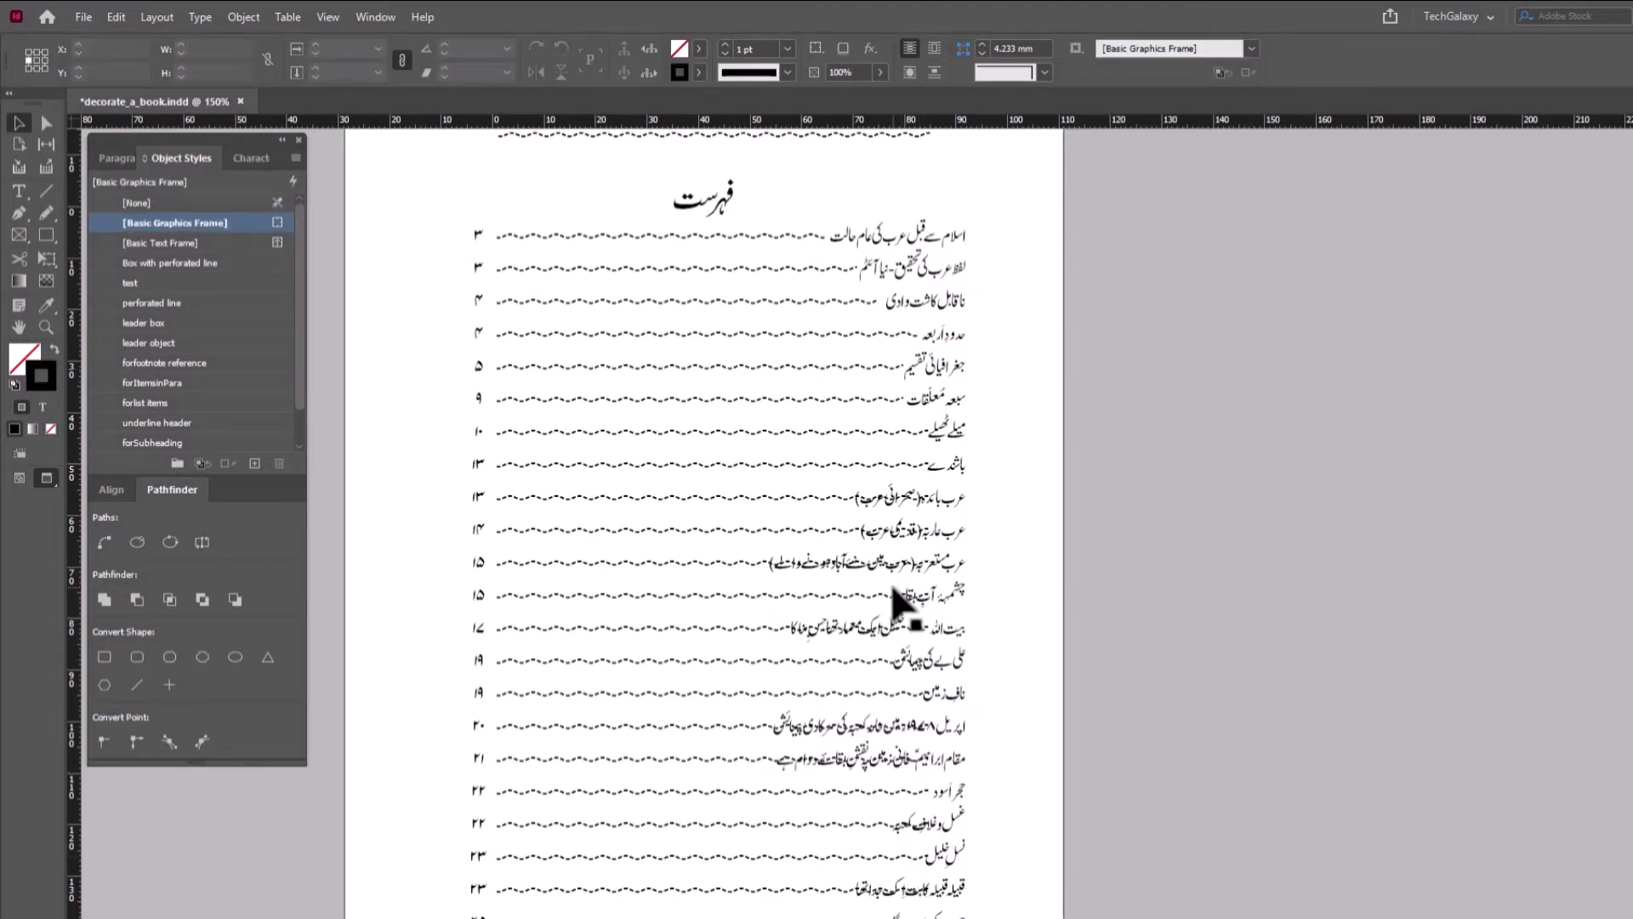
{"action": "key", "text": "w"}
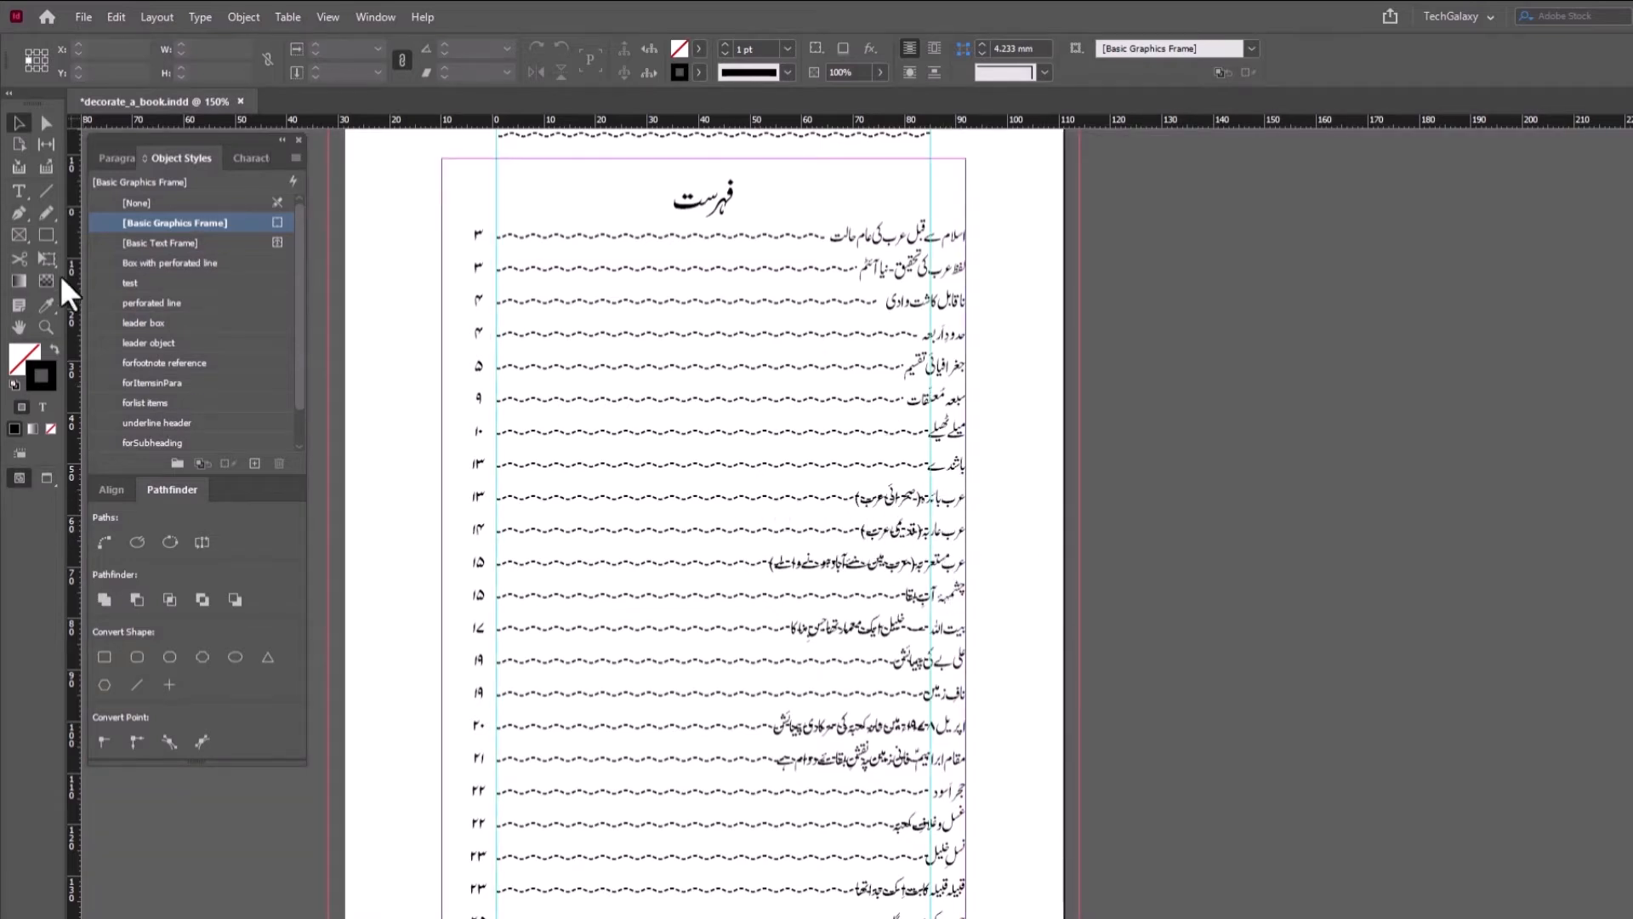
{"action": "left_click", "coordinate": [18, 191]}
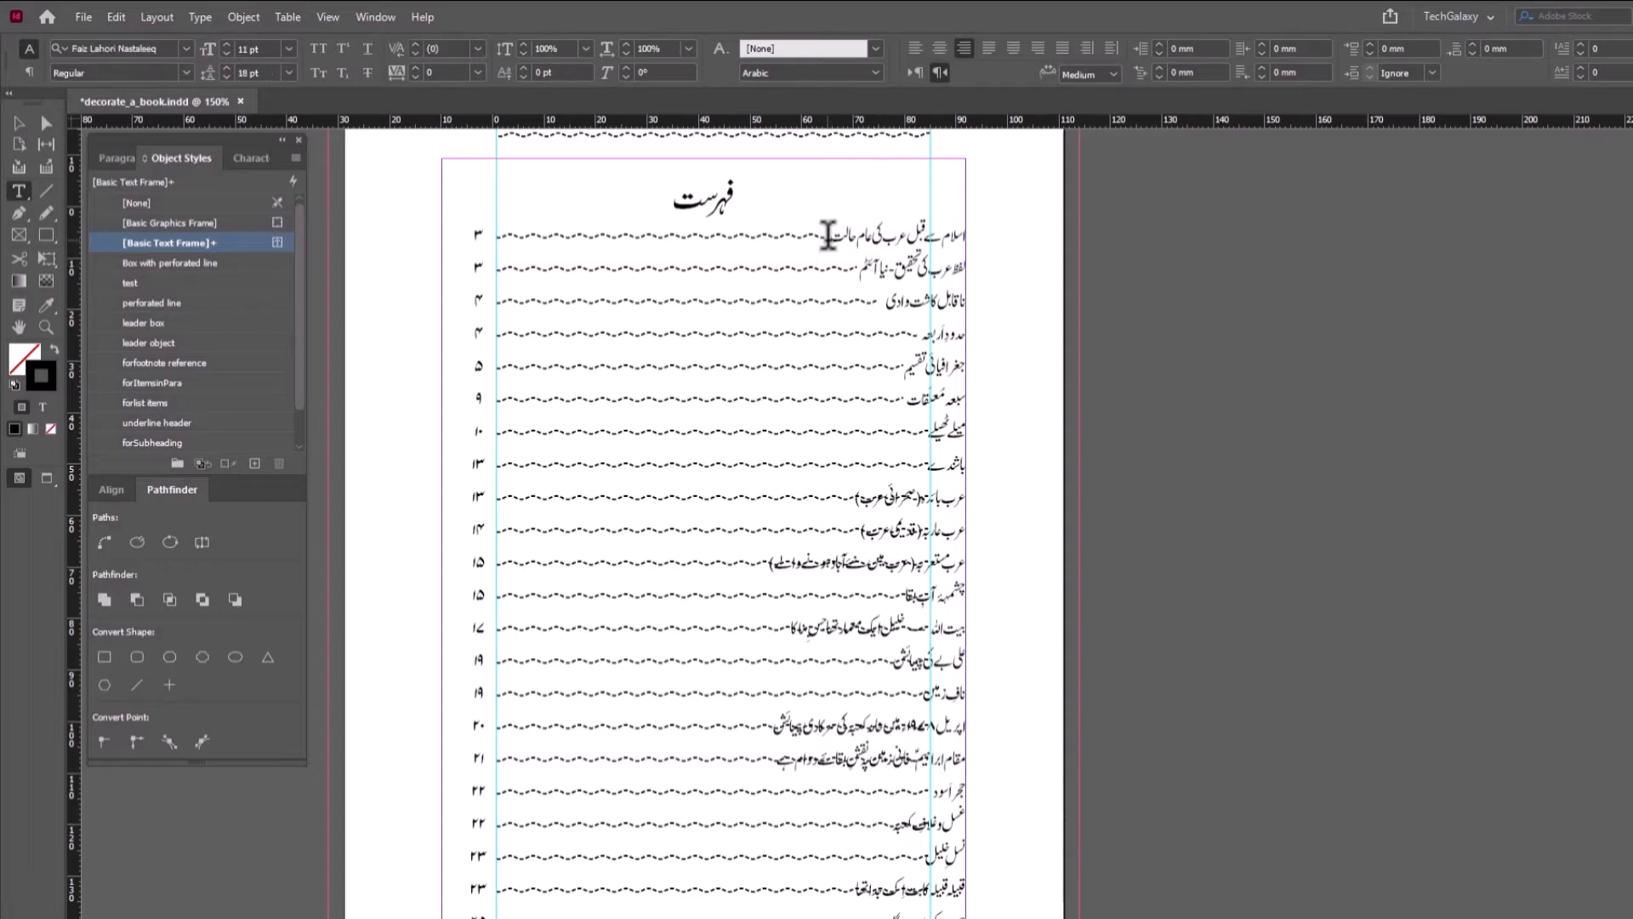
{"action": "left_click", "coordinate": [832, 235]}
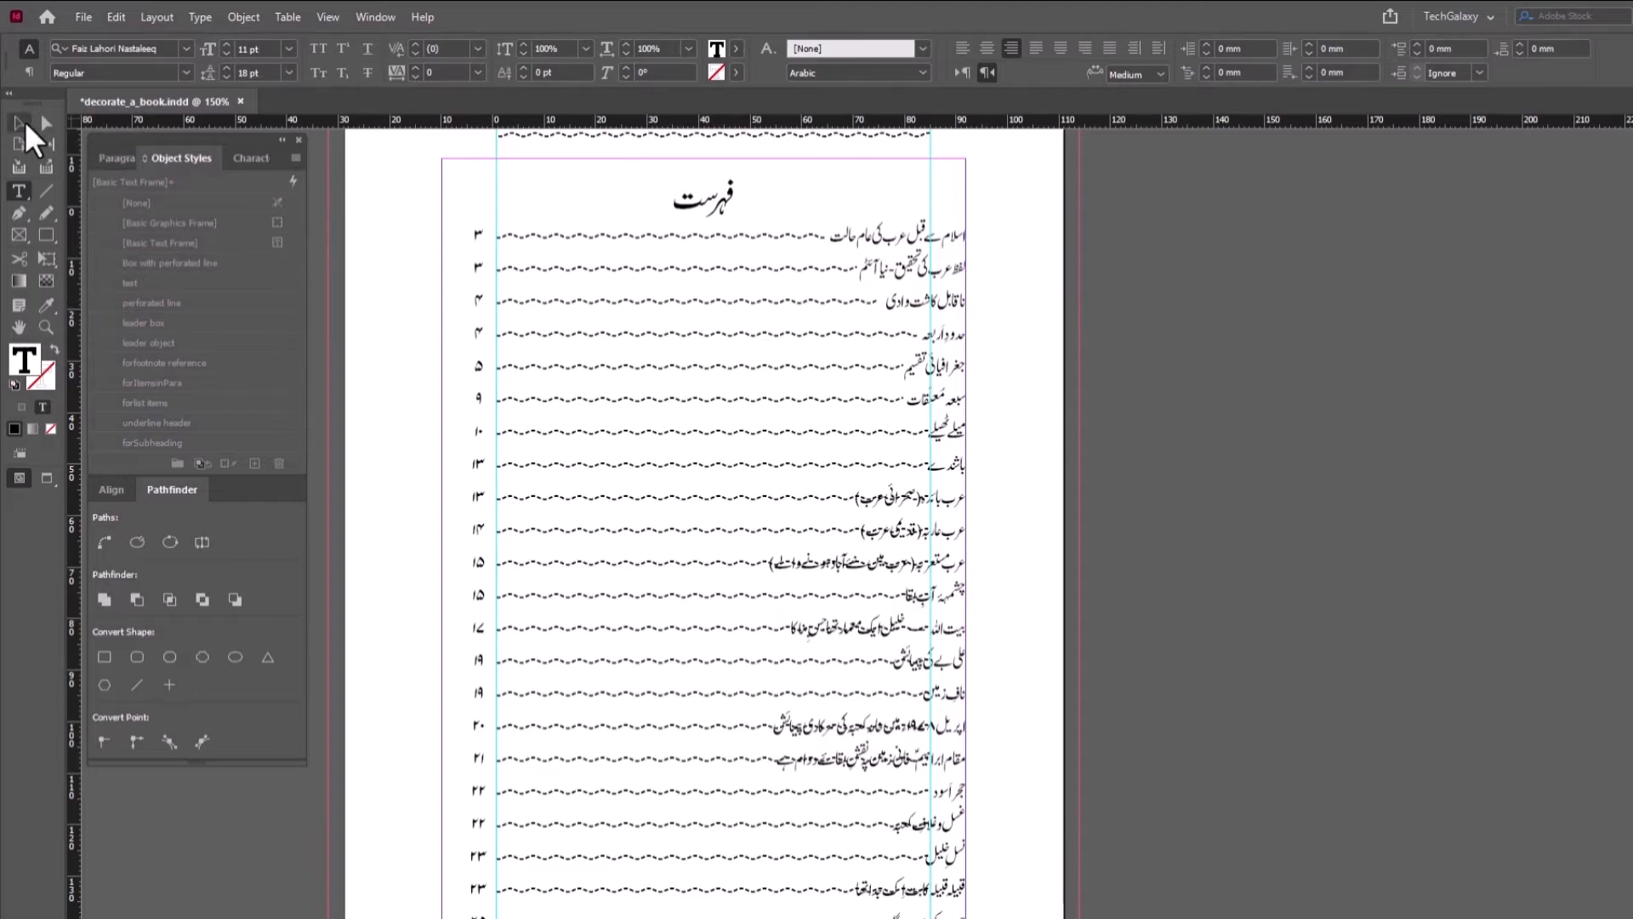
{"action": "left_click", "coordinate": [18, 123]}
- Select the contents text frame, update the table of contents and dismiss the confirmation message
{"action": "scroll", "coordinate": [886, 353], "scroll_direction": "down", "scroll_amount": 1}
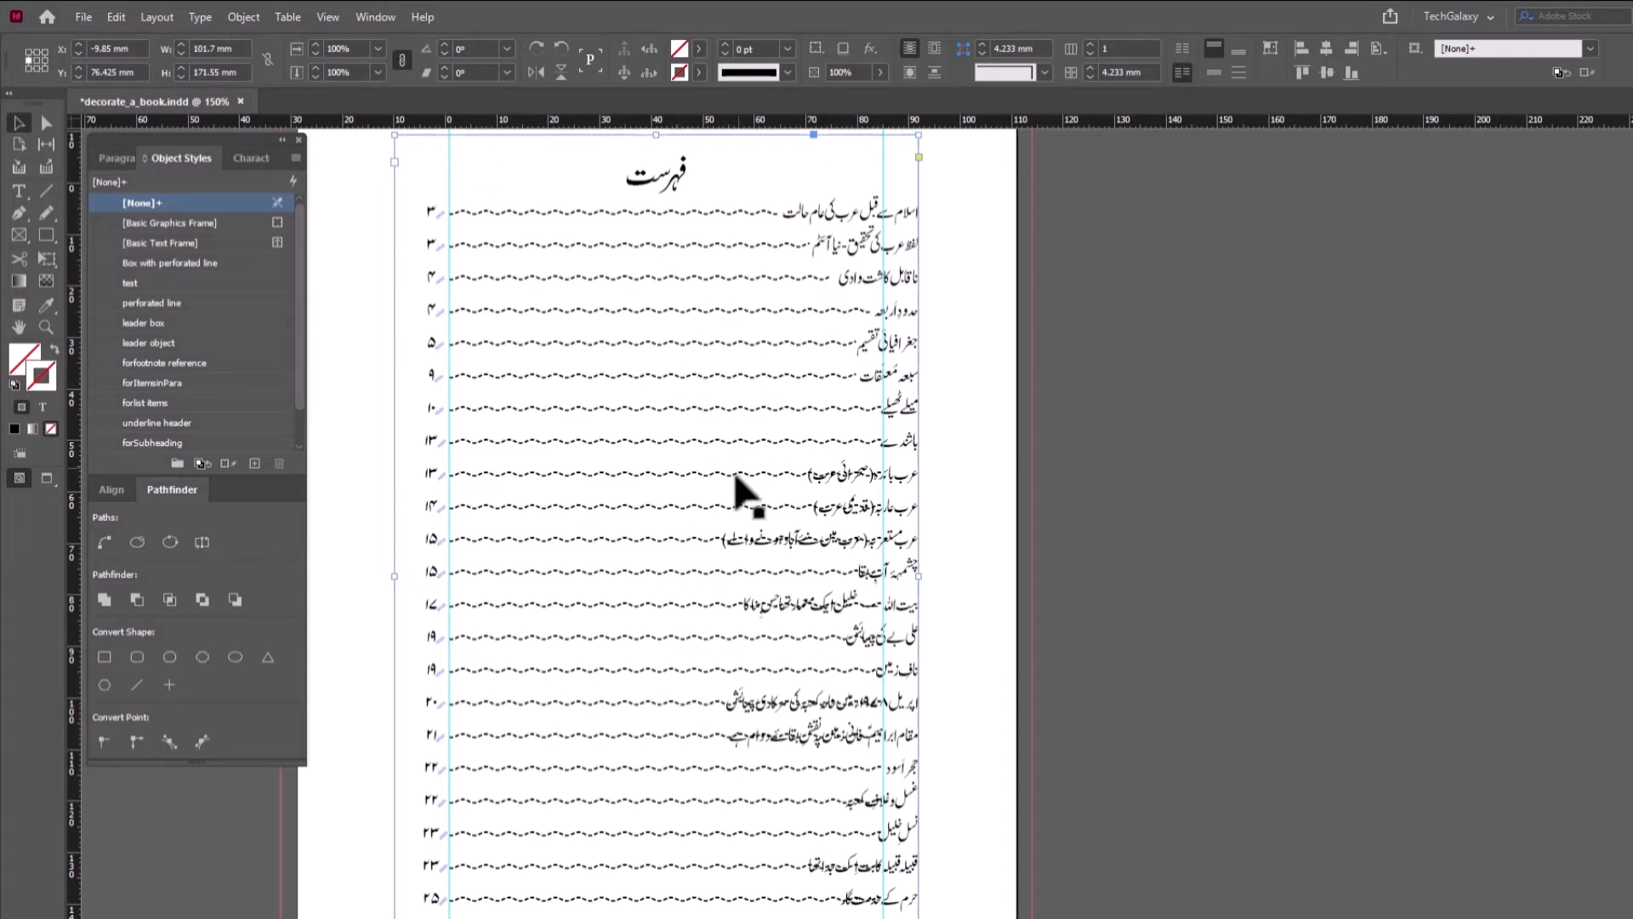
{"action": "left_click", "coordinate": [156, 18]}
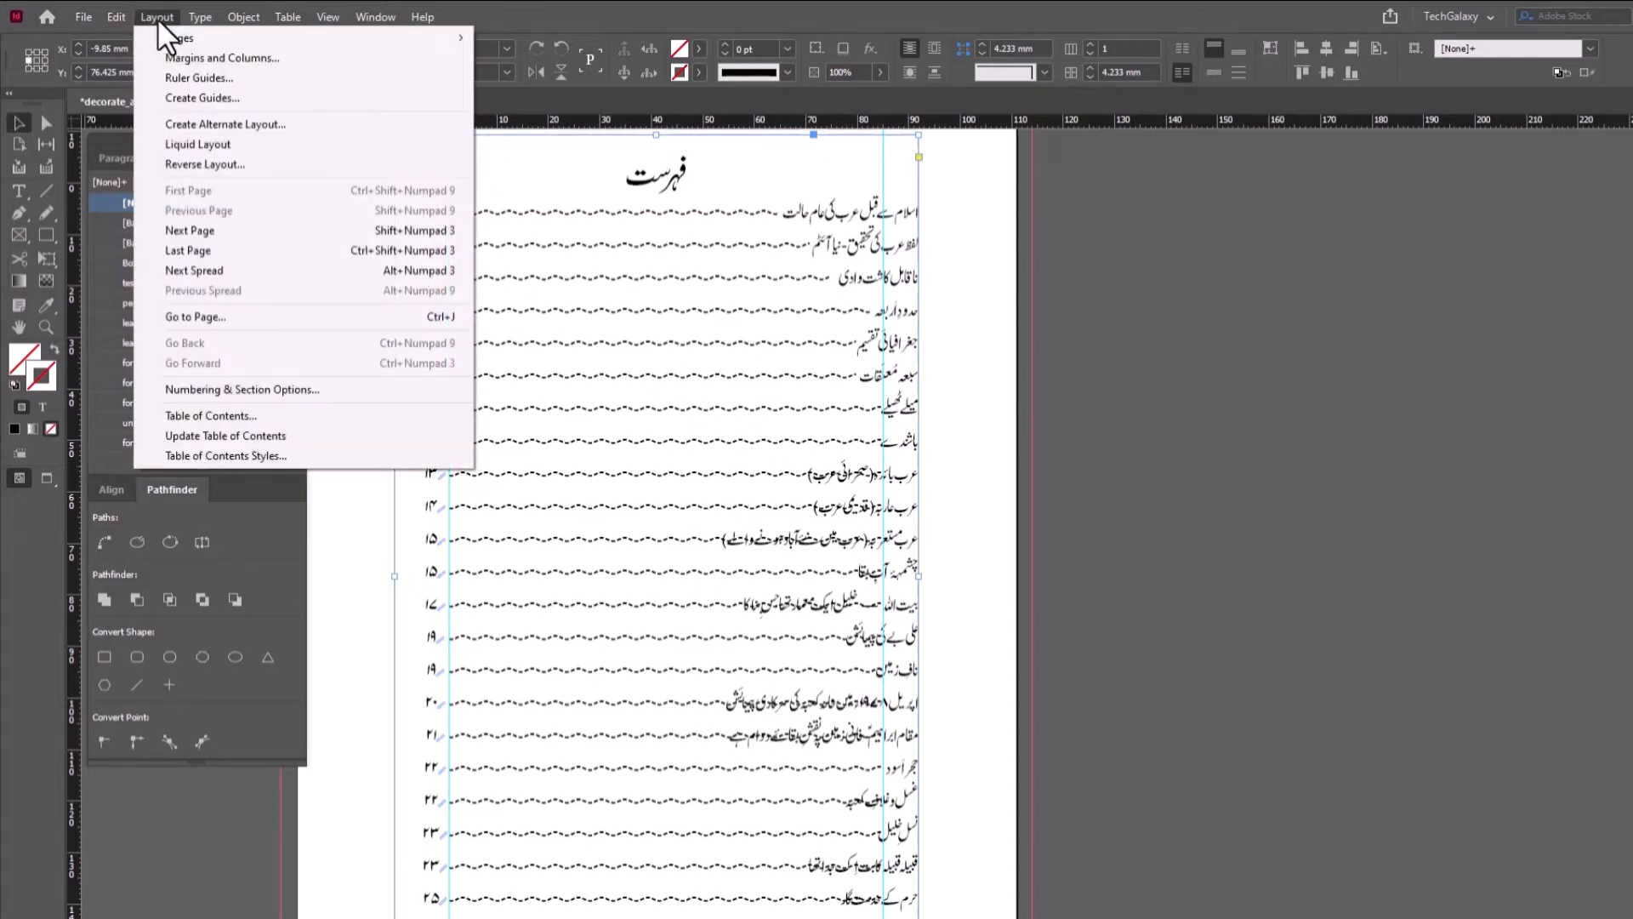
{"action": "left_click", "coordinate": [257, 434]}
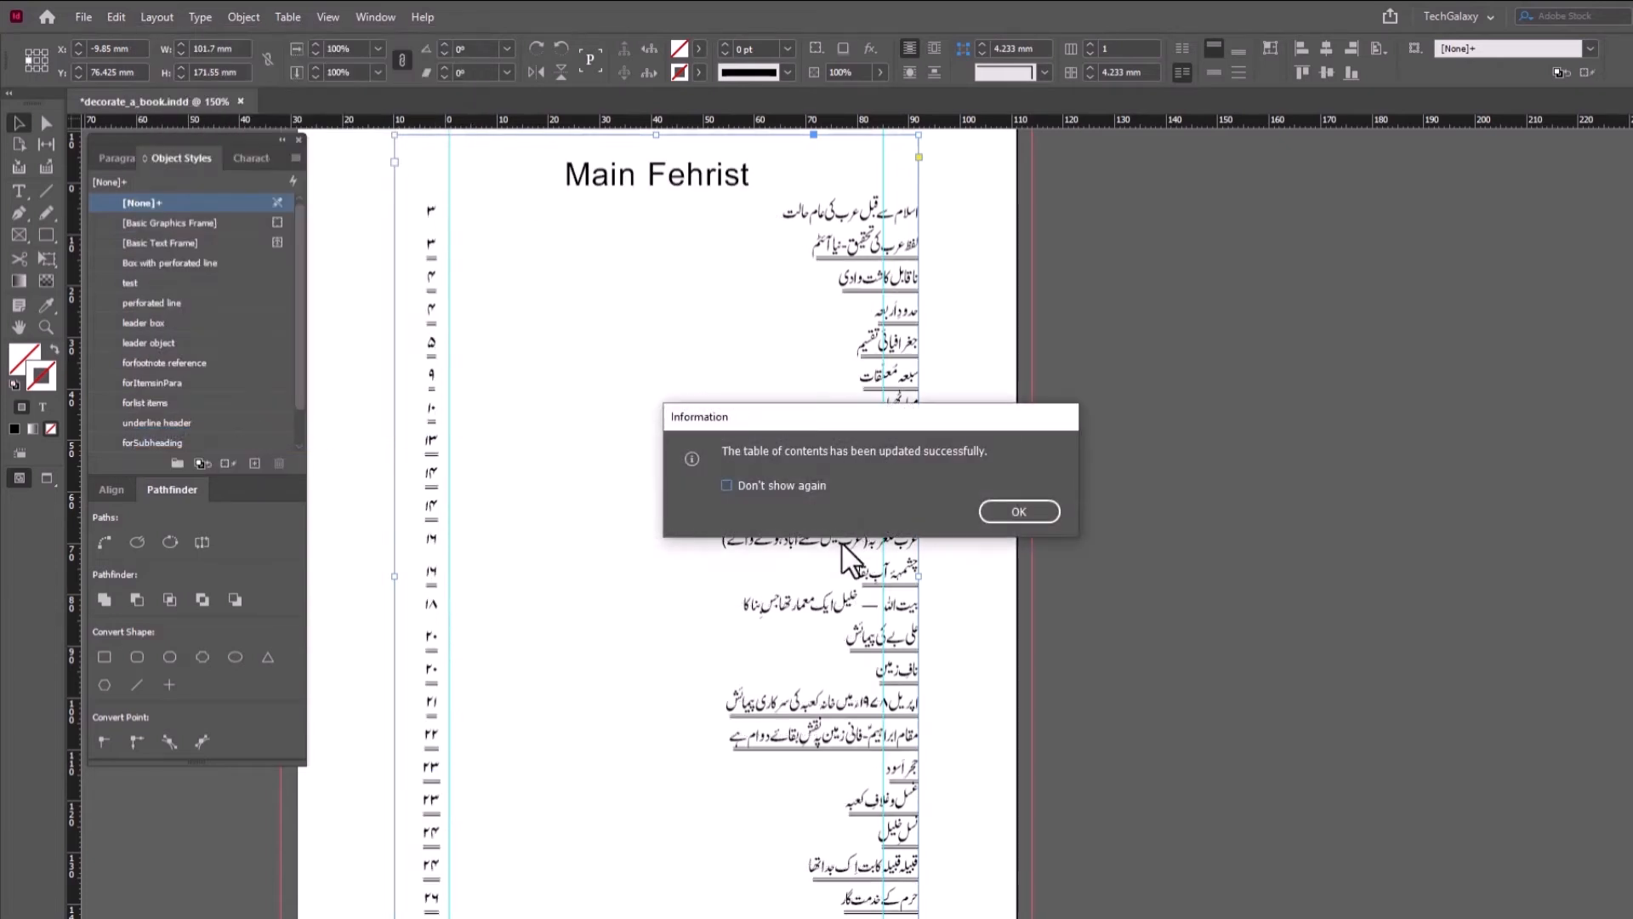
{"action": "left_click", "coordinate": [1019, 512]}
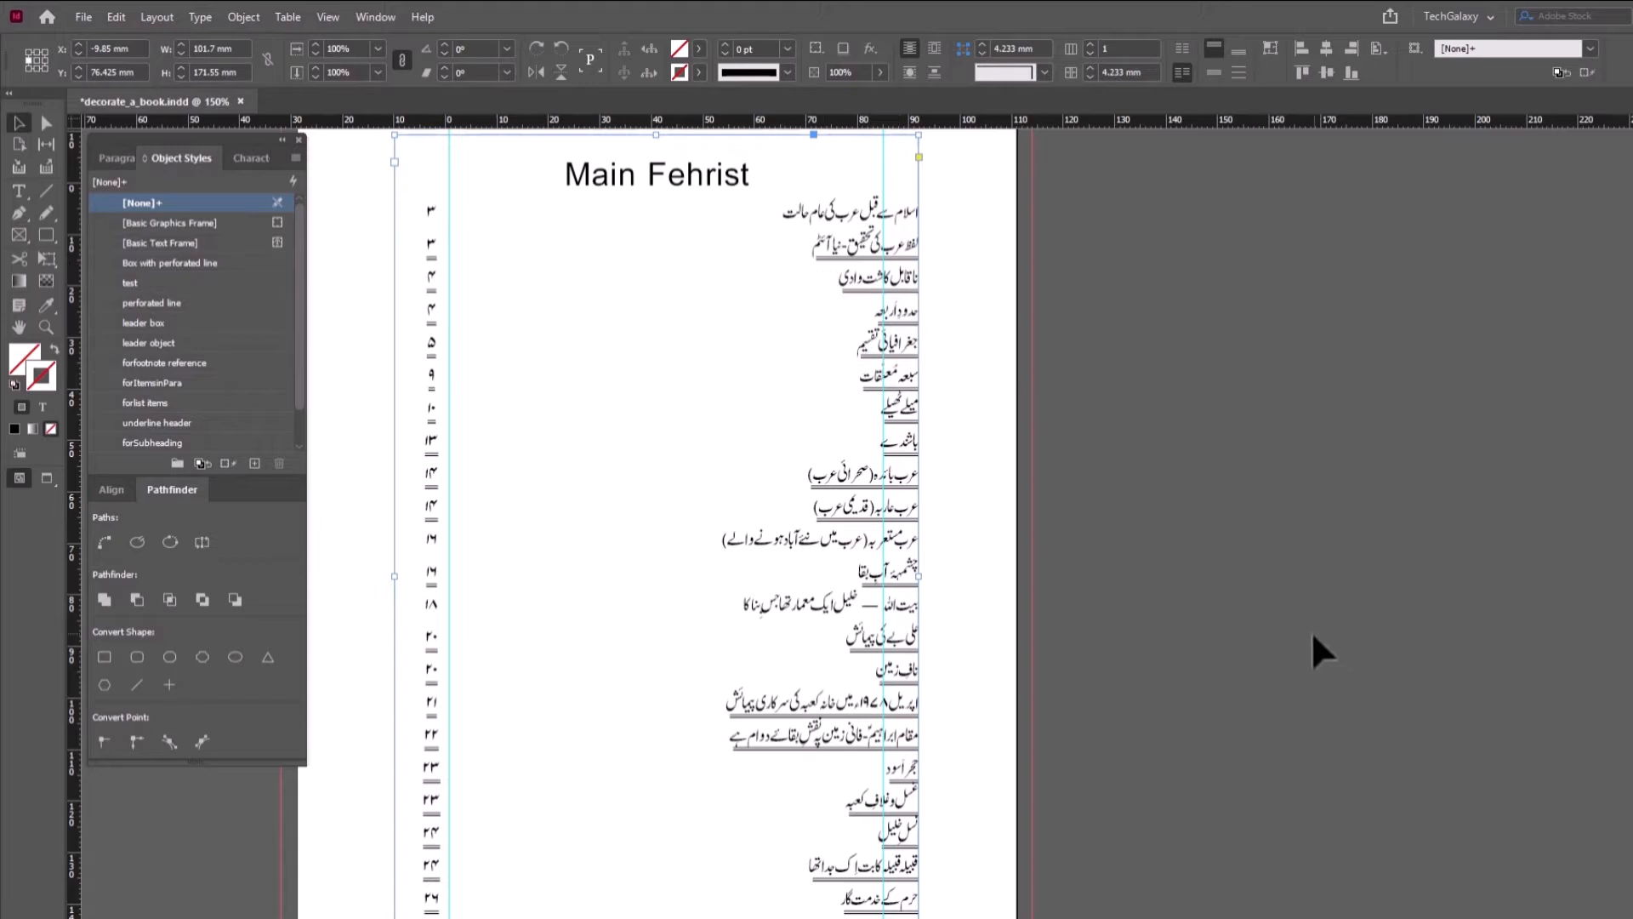
- Examine the underlined subheading formatting on the chapter page and return to the contents page
{"action": "scroll", "coordinate": [1305, 618], "scroll_direction": "down", "scroll_amount": 10}
{"action": "scroll", "coordinate": [1299, 598], "scroll_direction": "down", "scroll_amount": 12}
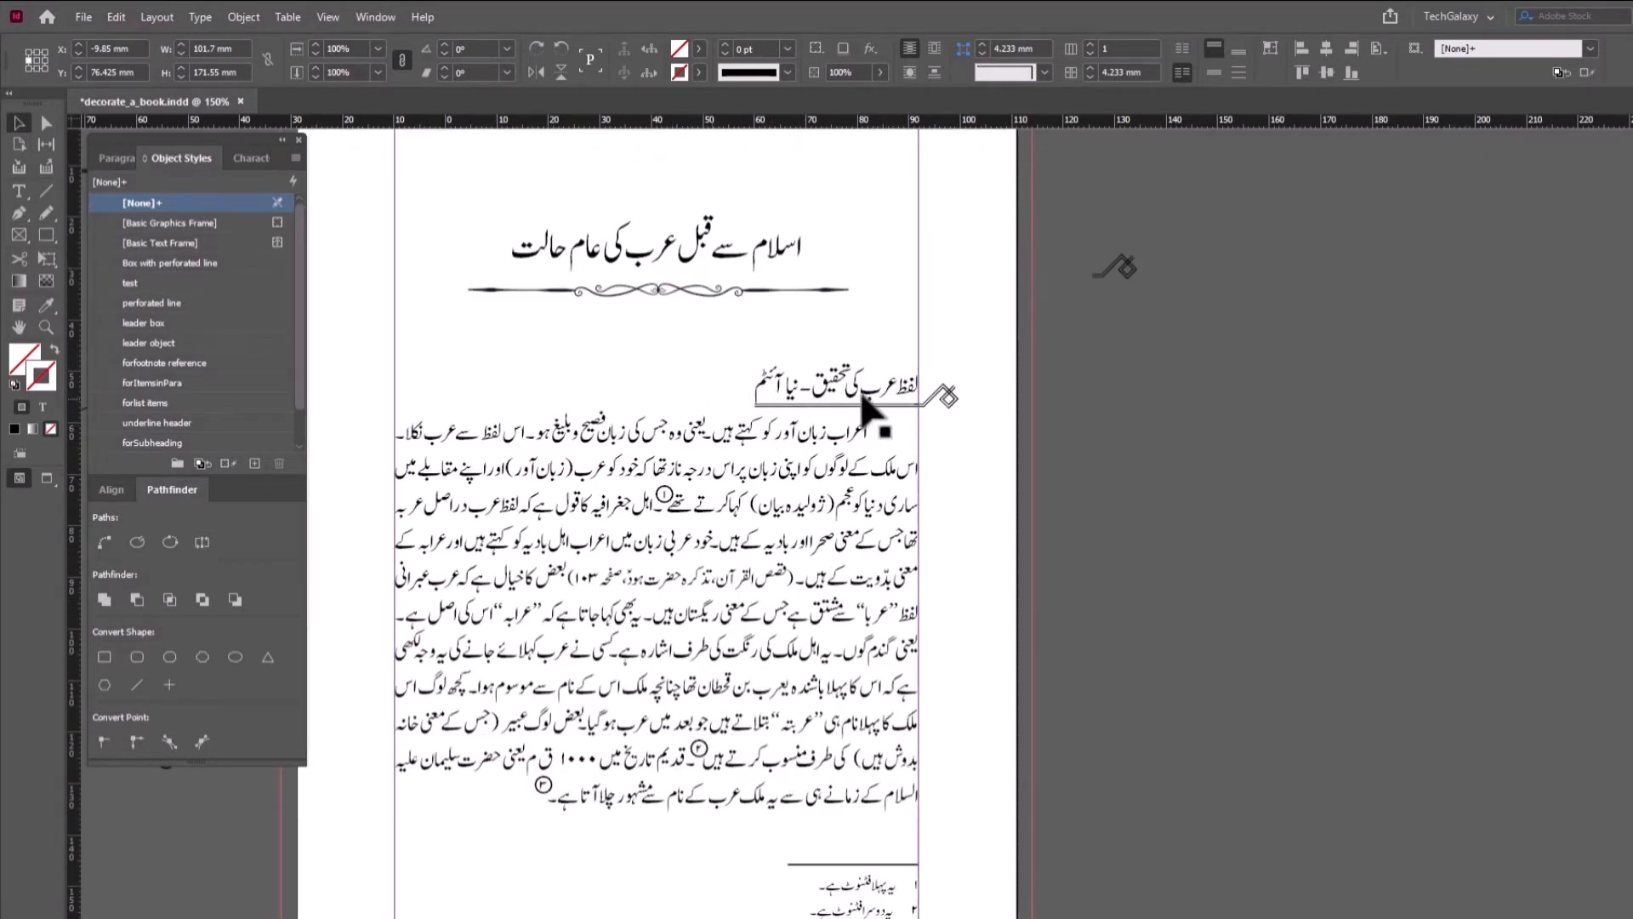
{"action": "scroll", "coordinate": [927, 464], "scroll_direction": "up", "scroll_amount": 20}
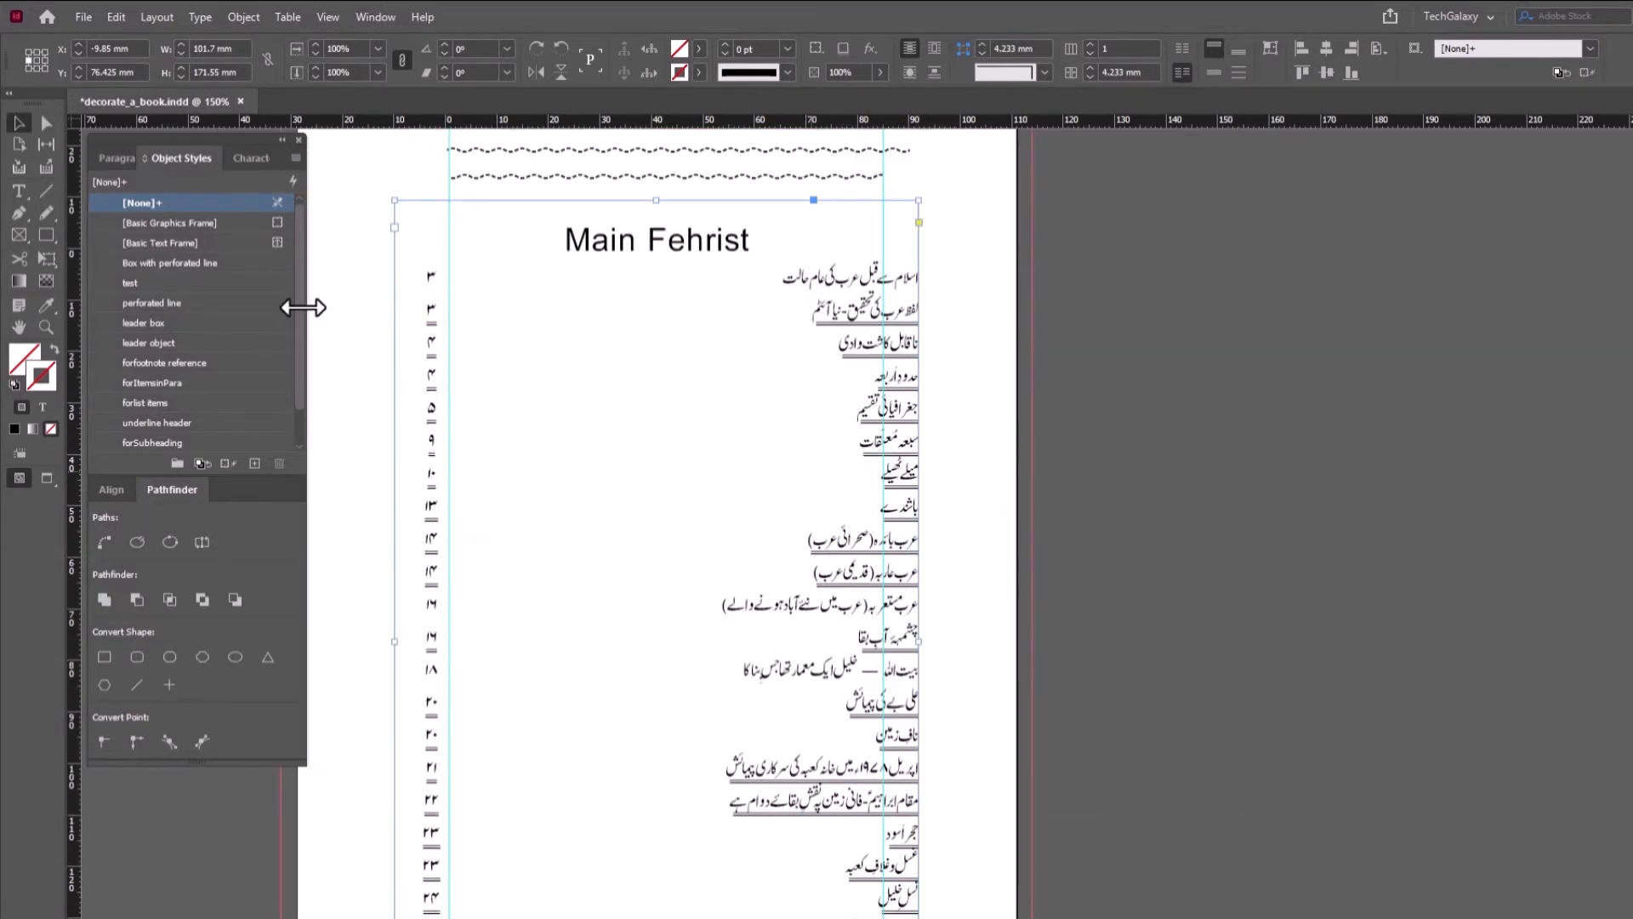
- Select all the text in the contents frame and set its character style to [None] to remove the underlines
{"action": "left_click", "coordinate": [19, 192]}
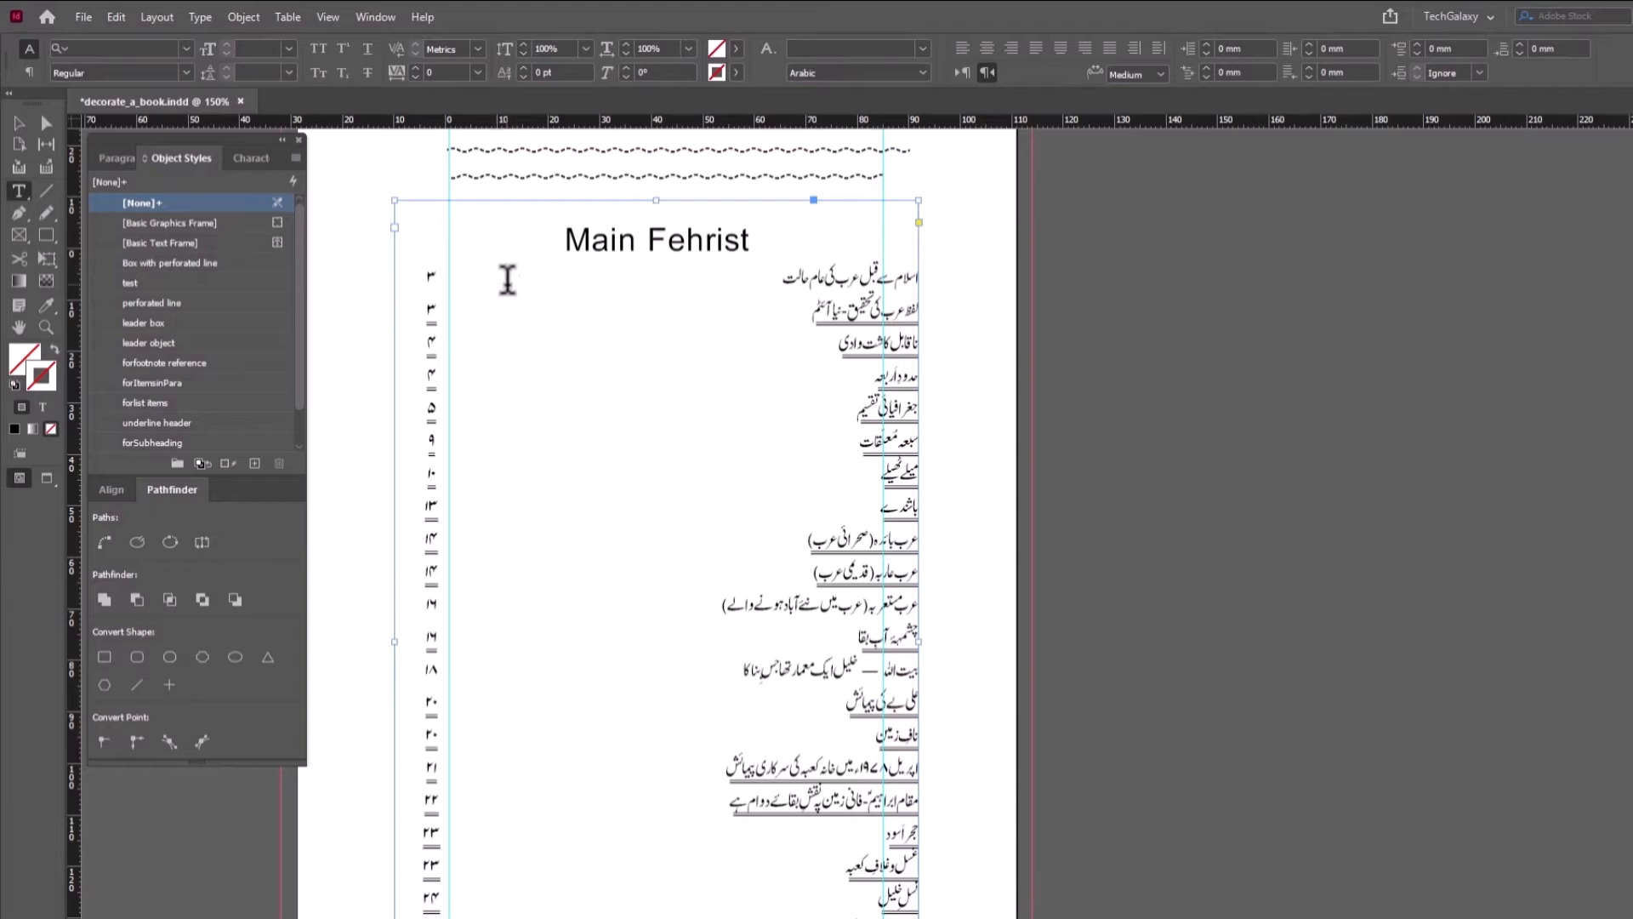
{"action": "left_click", "coordinate": [569, 277]}
{"action": "left_click_drag", "start_coordinate": [802, 274], "coordinate": [892, 270]}
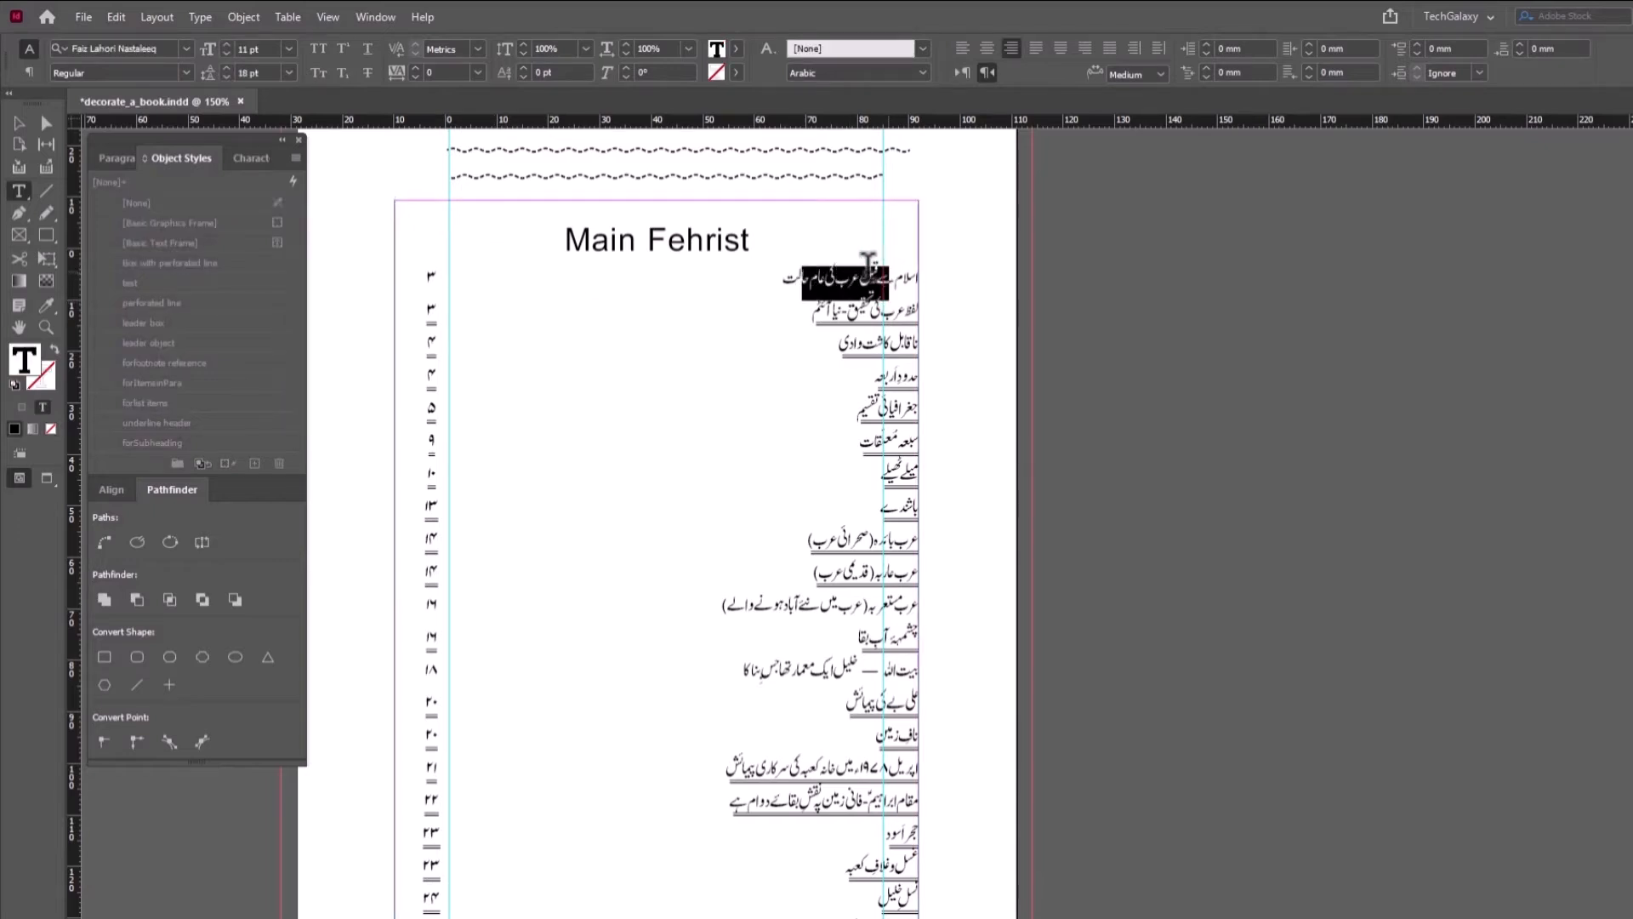
{"action": "left_click", "coordinate": [829, 265]}
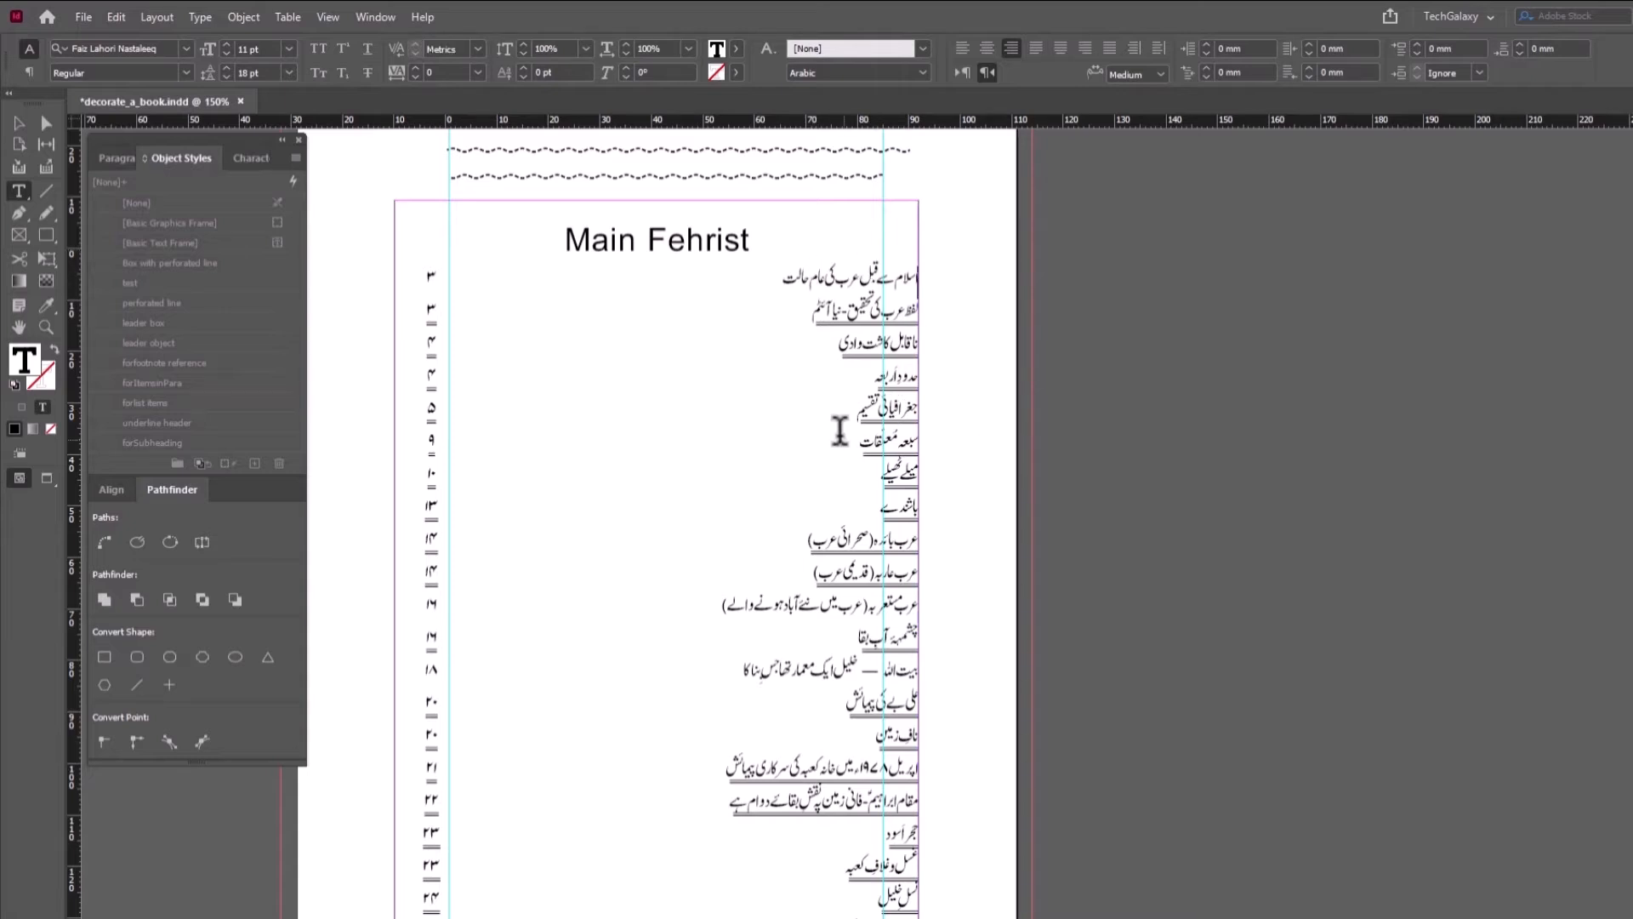
{"action": "scroll", "coordinate": [839, 431], "scroll_direction": "down", "scroll_amount": 5}
{"action": "key", "text": "ctrl+a"}
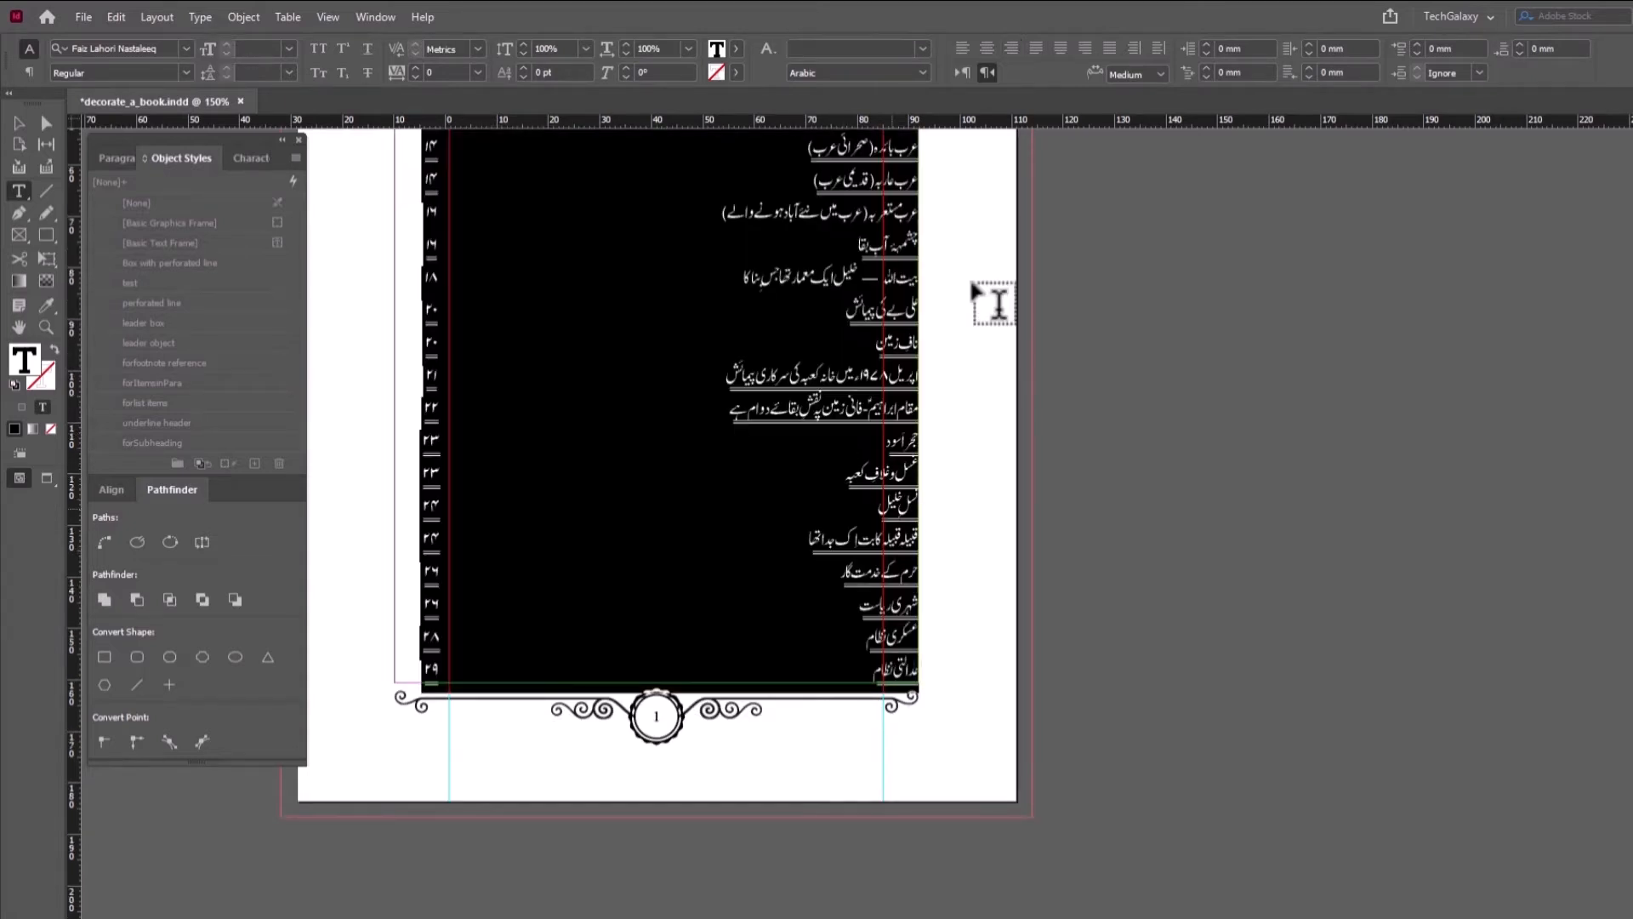
{"action": "left_click", "coordinate": [922, 48]}
{"action": "left_click", "coordinate": [868, 68]}
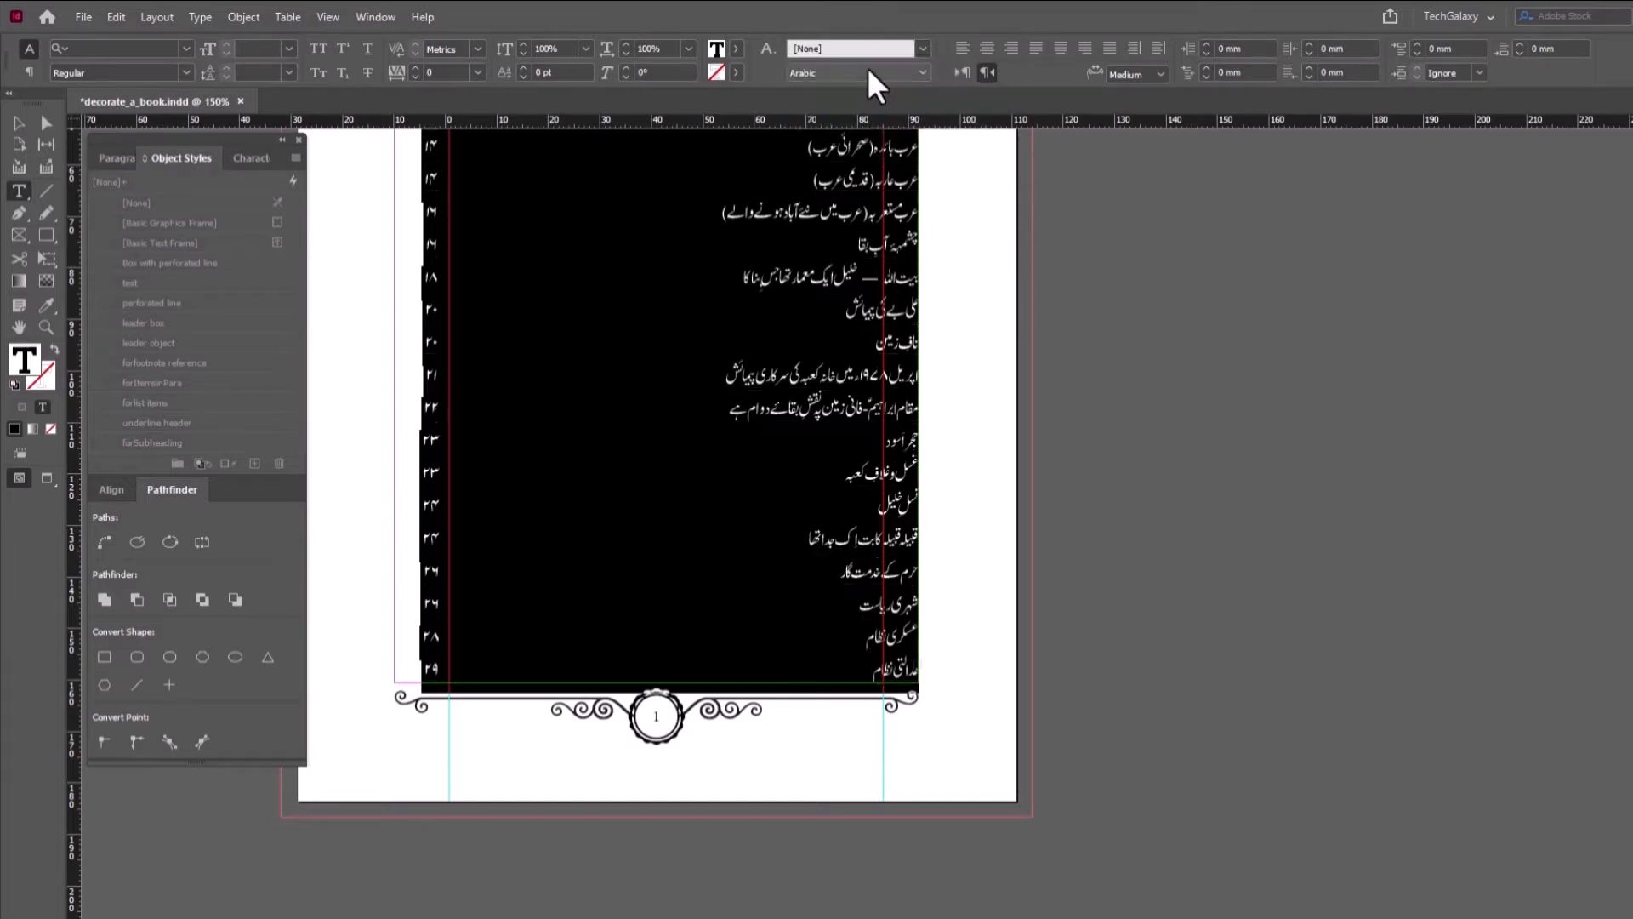
- Check which paragraph style the contents entries use and review the cleaned list from the heading to the last entry
{"action": "left_click", "coordinate": [115, 158]}
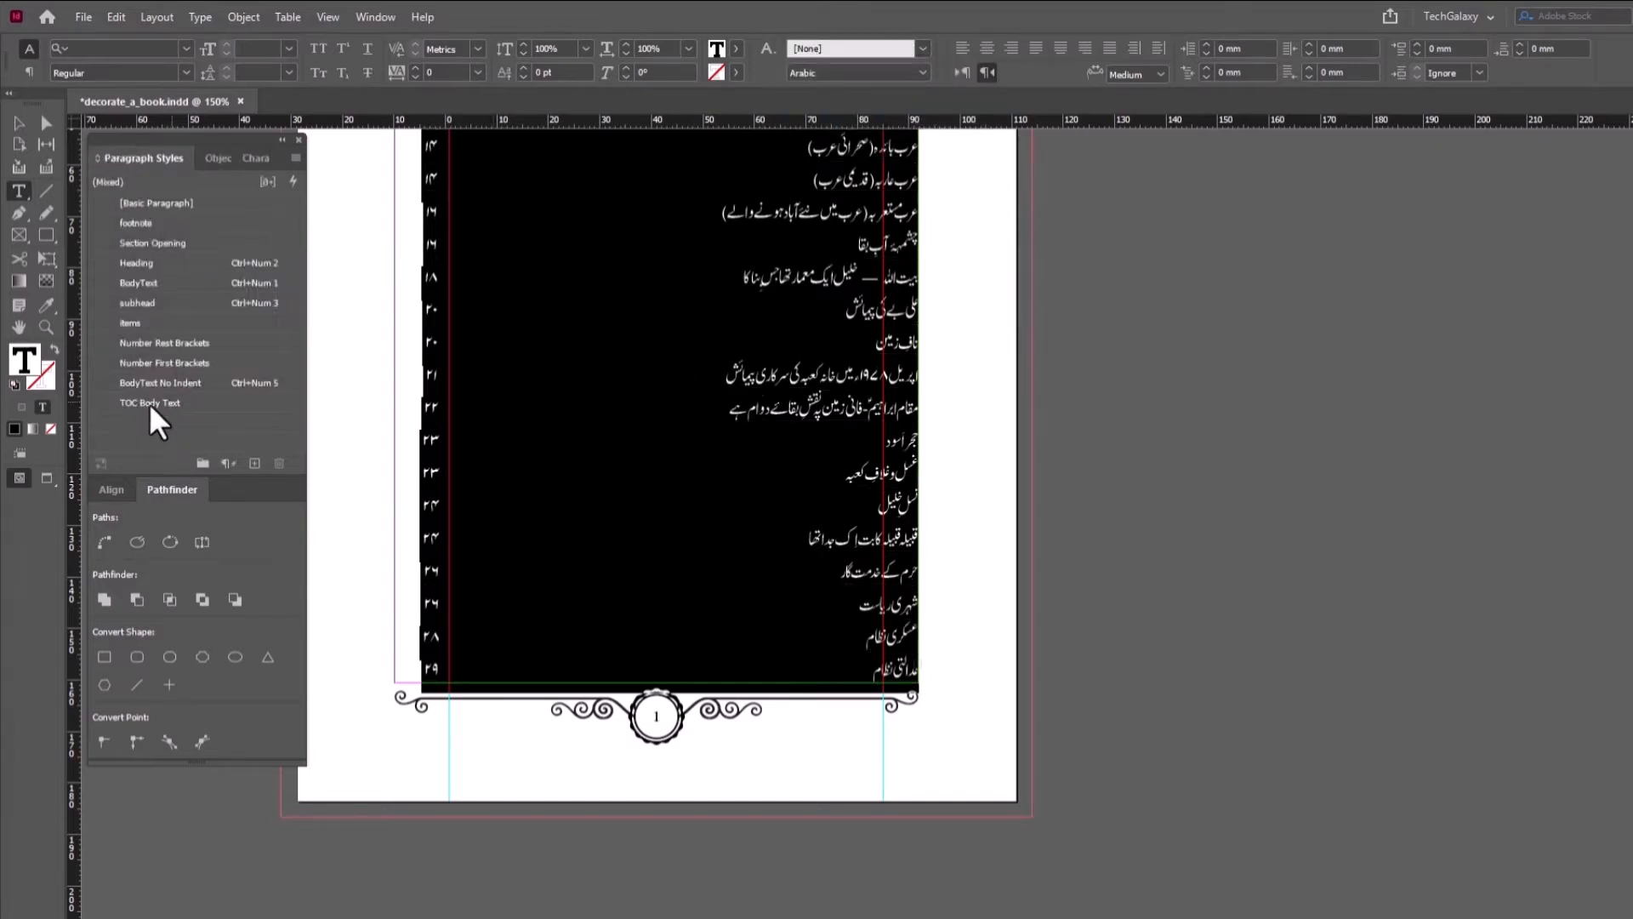
{"action": "left_click", "coordinate": [729, 346]}
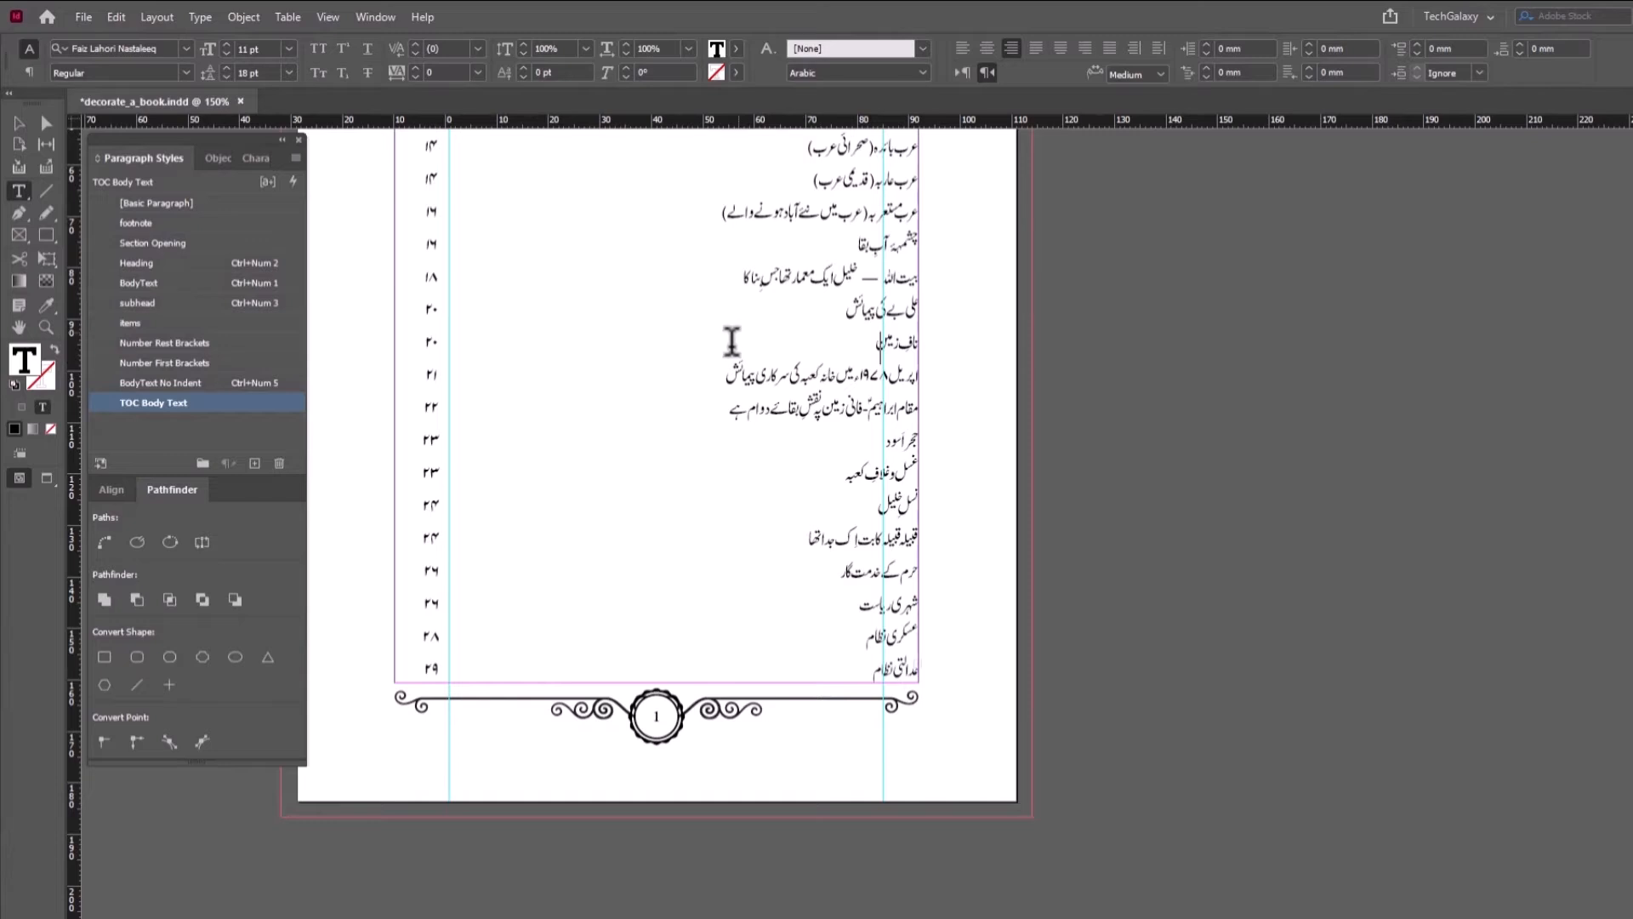
{"action": "scroll", "coordinate": [748, 339], "scroll_direction": "up", "scroll_amount": 3}
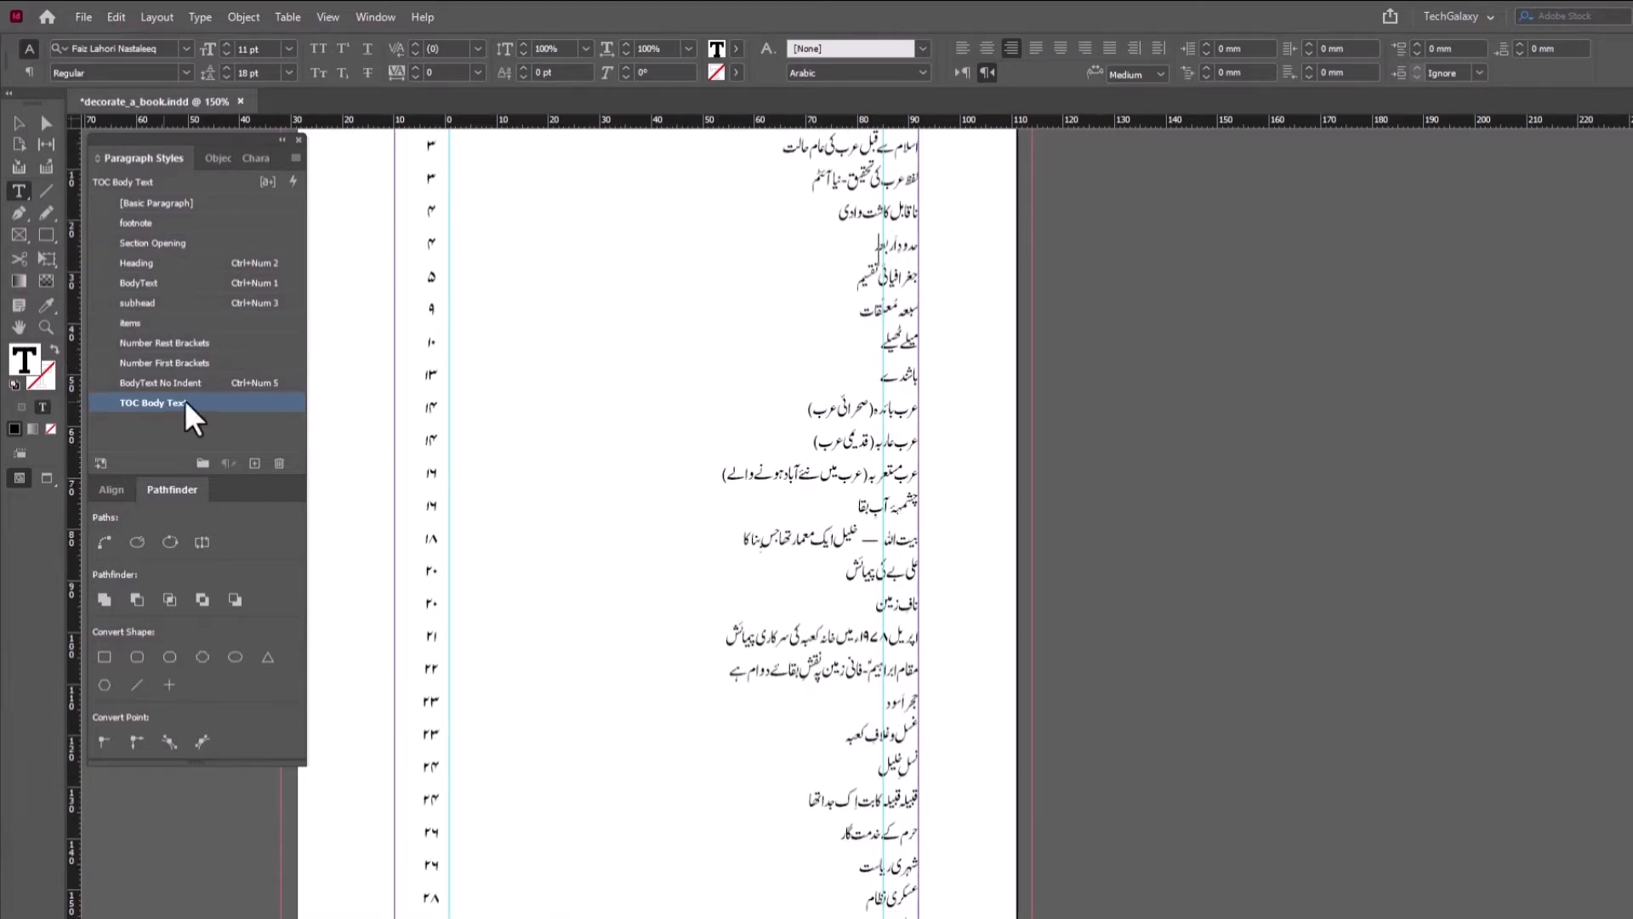
{"action": "scroll", "coordinate": [533, 498], "scroll_direction": "down", "scroll_amount": 2}
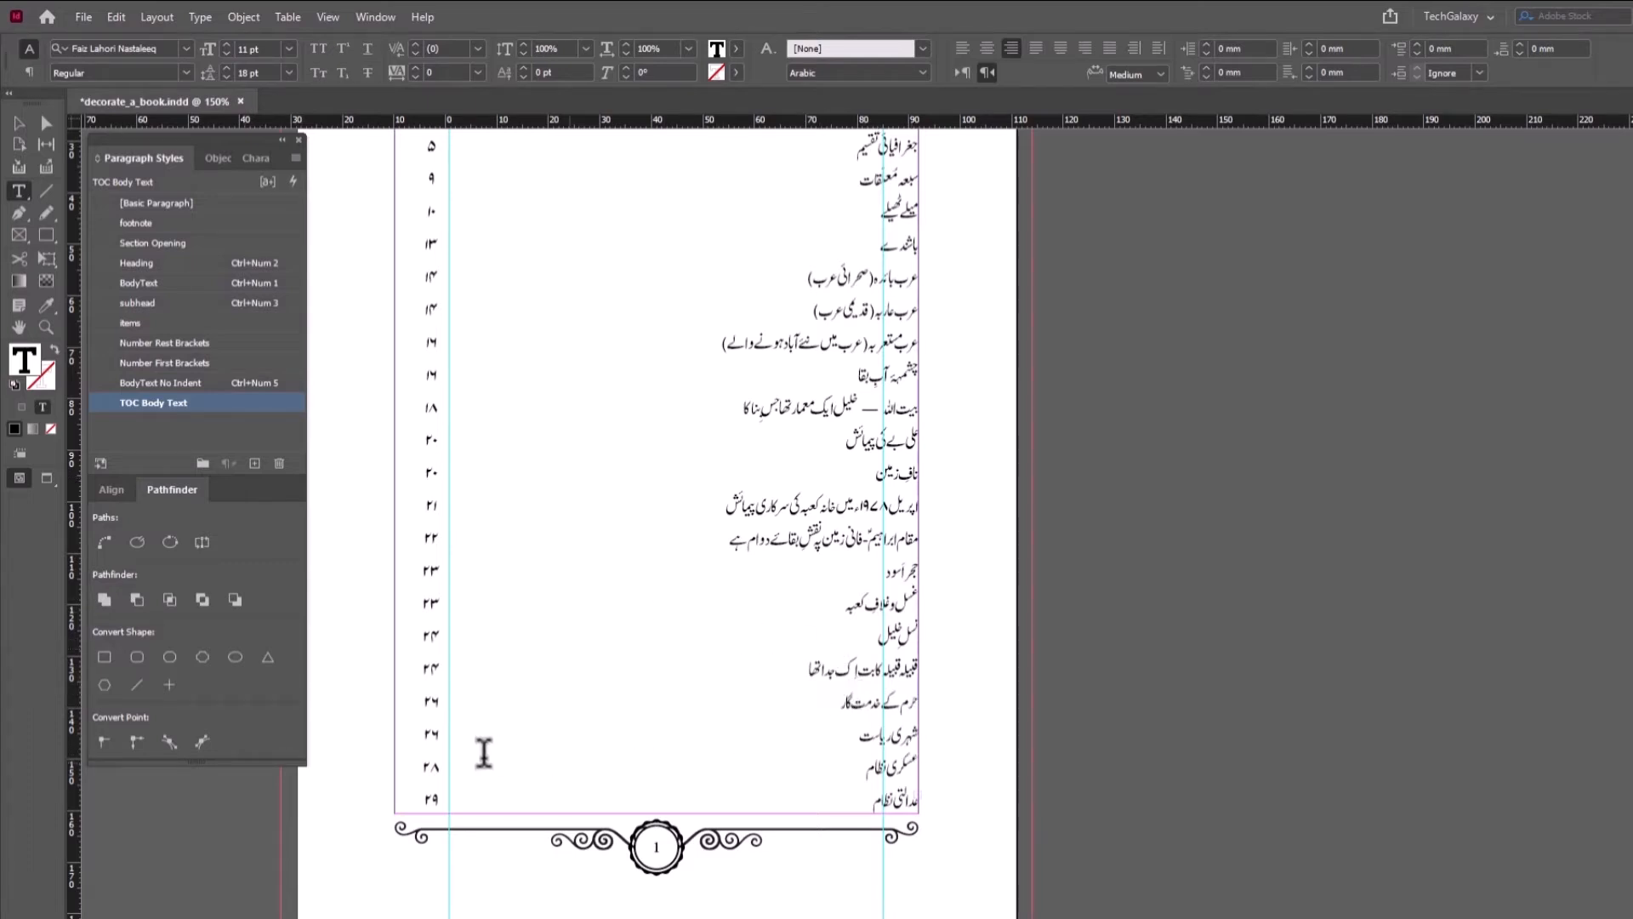
{"action": "scroll", "coordinate": [847, 353], "scroll_direction": "up", "scroll_amount": 4}
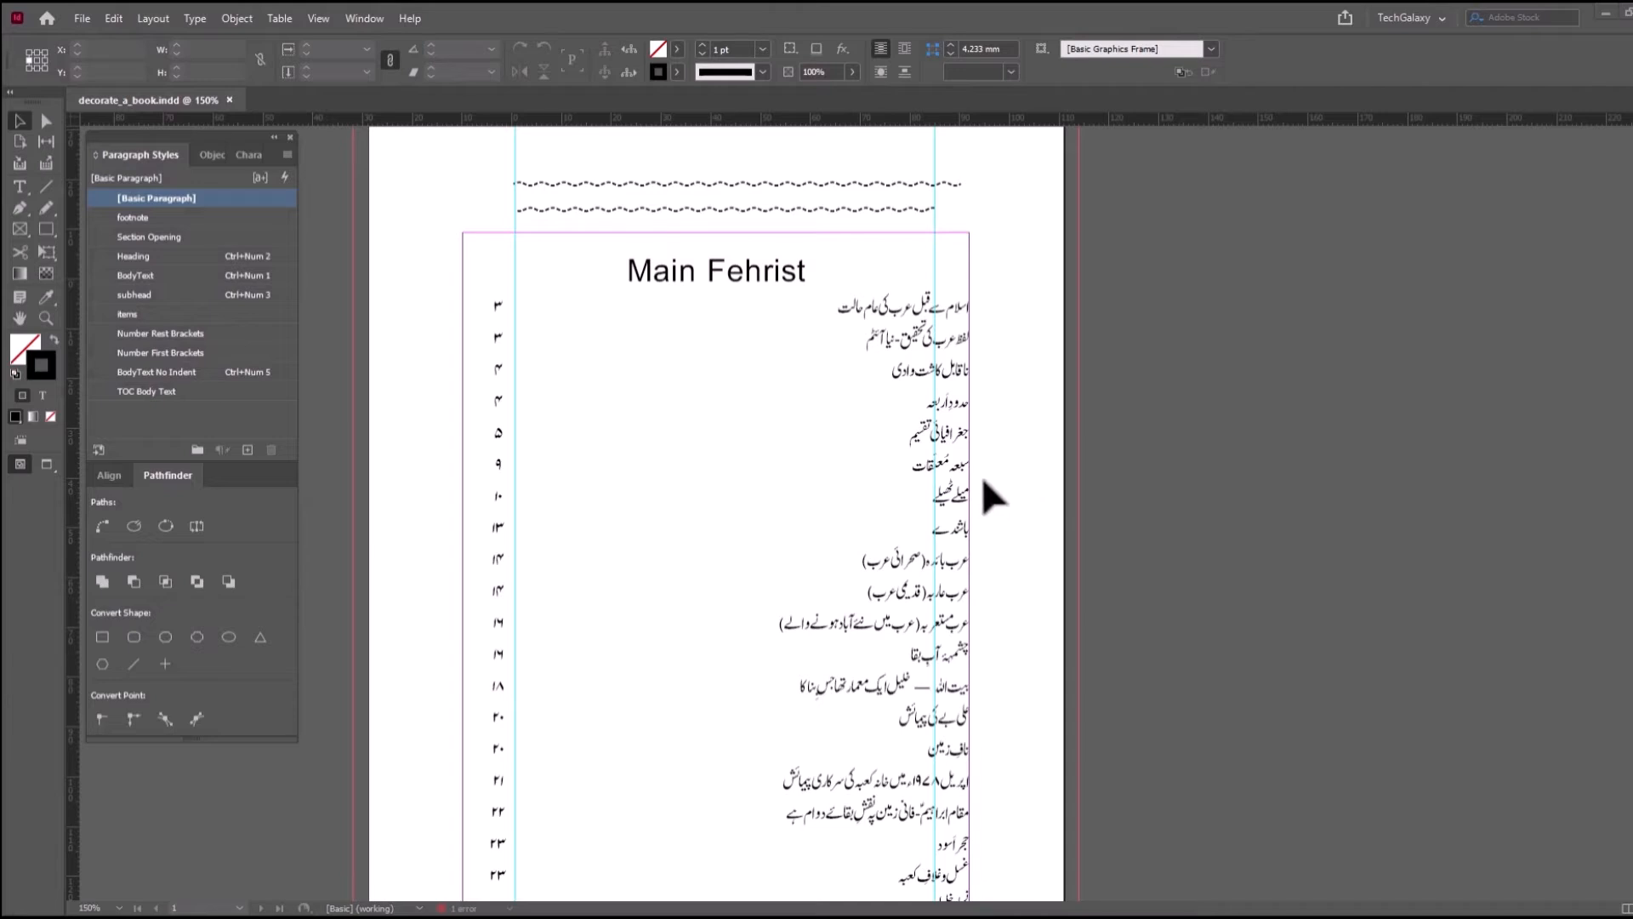
- Set the leading of the TOC Body Text paragraph style to 32 pt
{"action": "left_click_drag", "start_coordinate": [983, 483], "coordinate": [928, 434]}
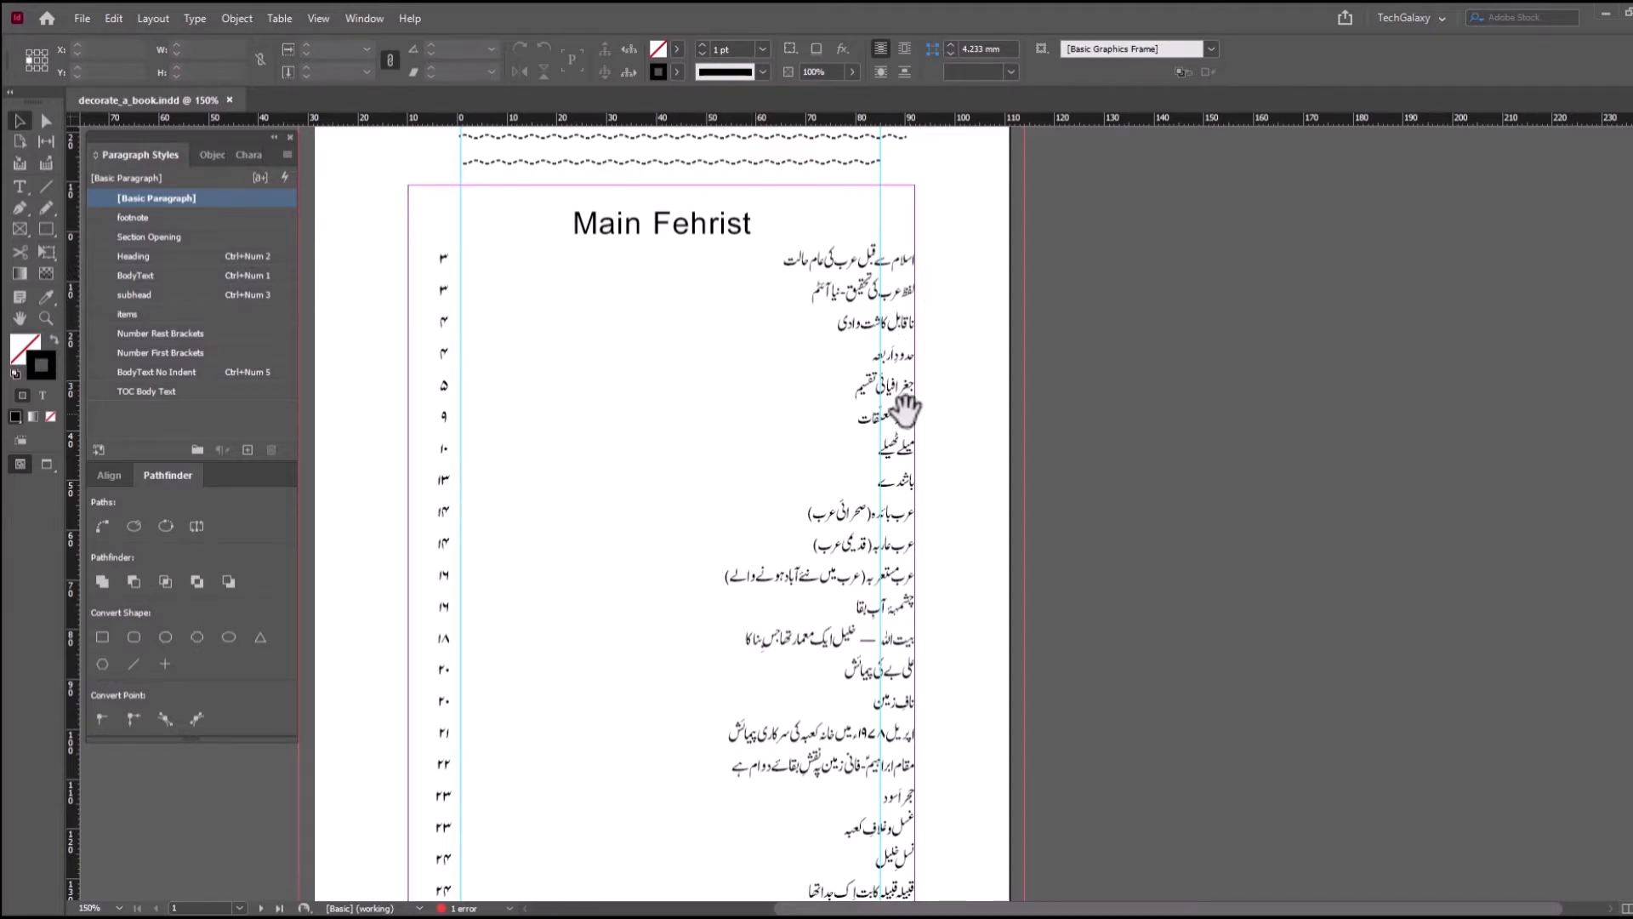
{"action": "left_click_drag", "start_coordinate": [901, 408], "coordinate": [865, 391]}
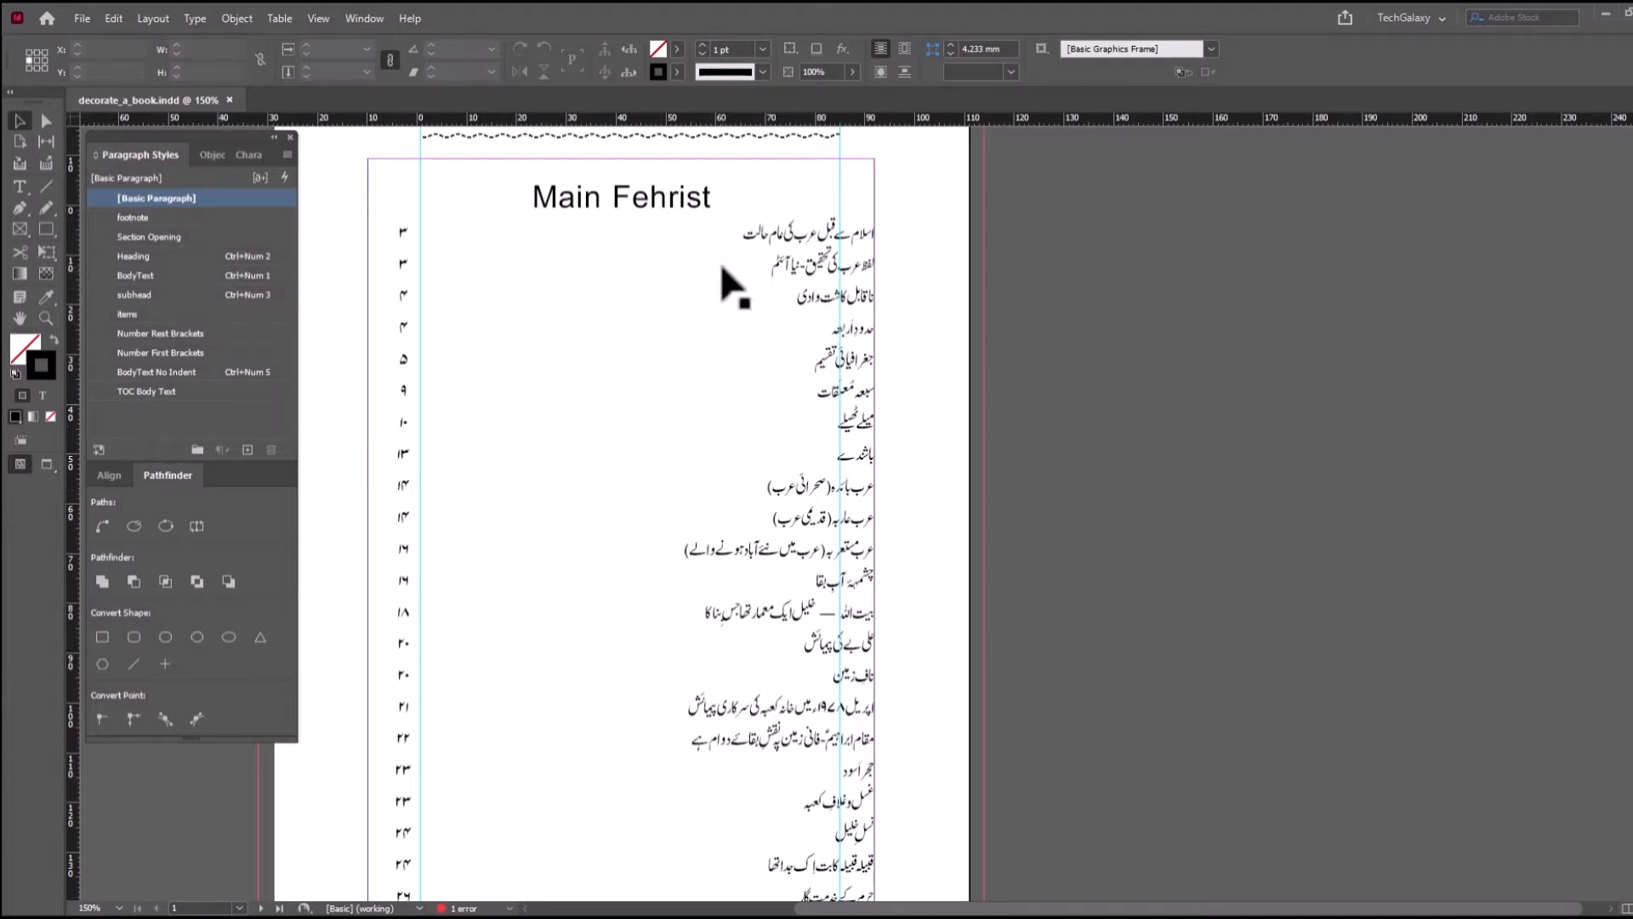
{"action": "right_click", "coordinate": [157, 389]}
{"action": "left_click", "coordinate": [181, 398]}
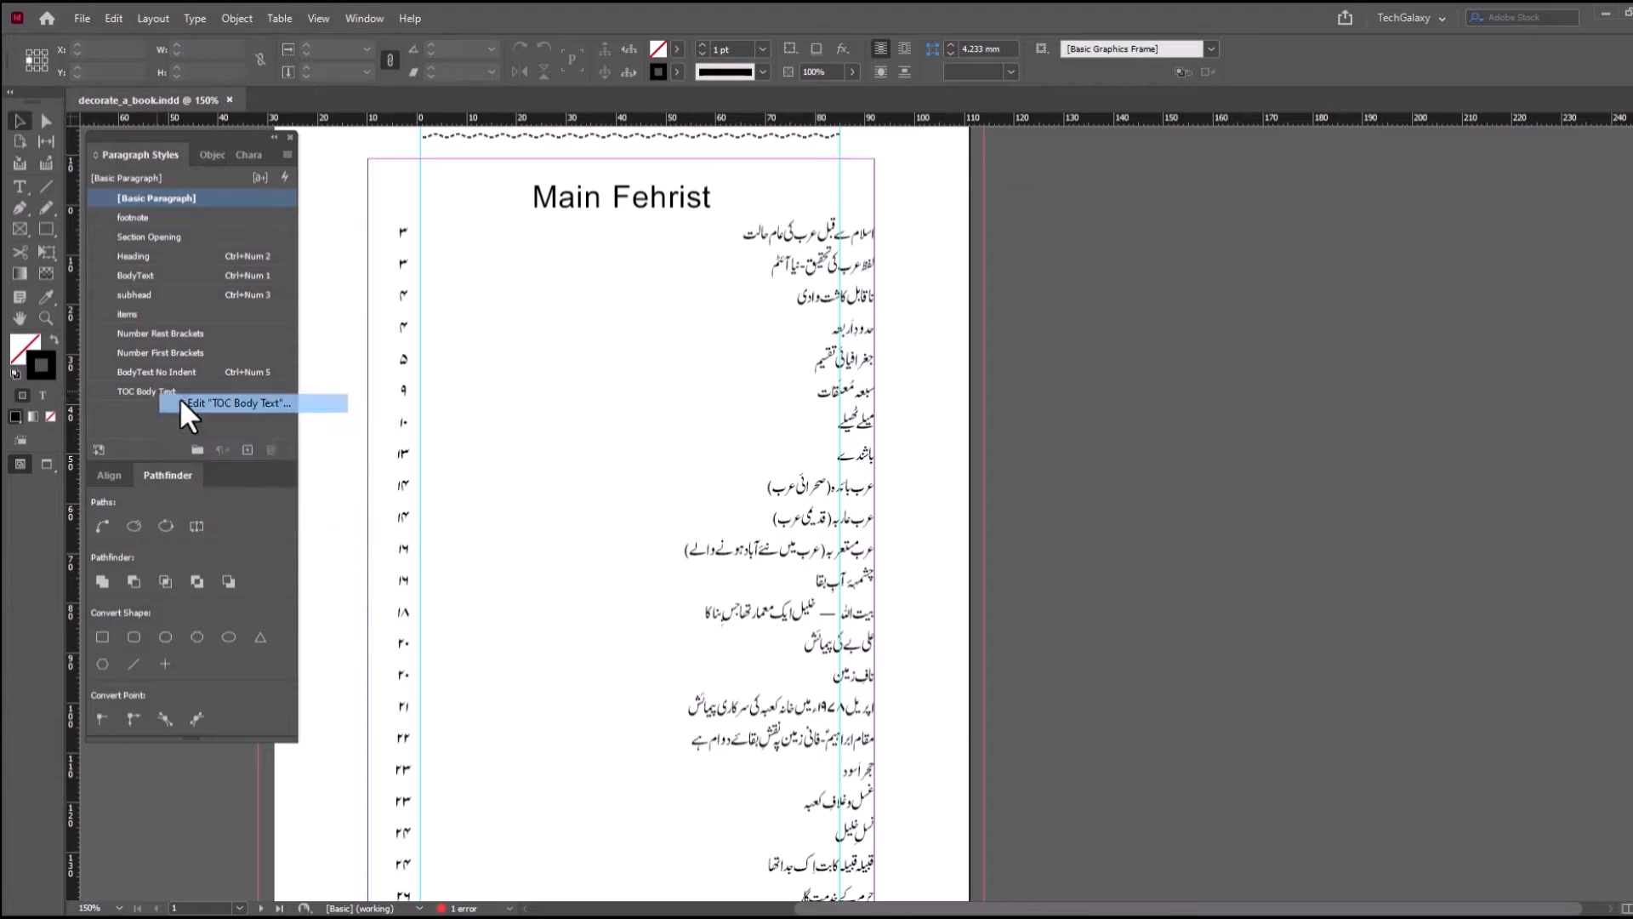
{"action": "left_click_drag", "start_coordinate": [995, 151], "coordinate": [560, 183]}
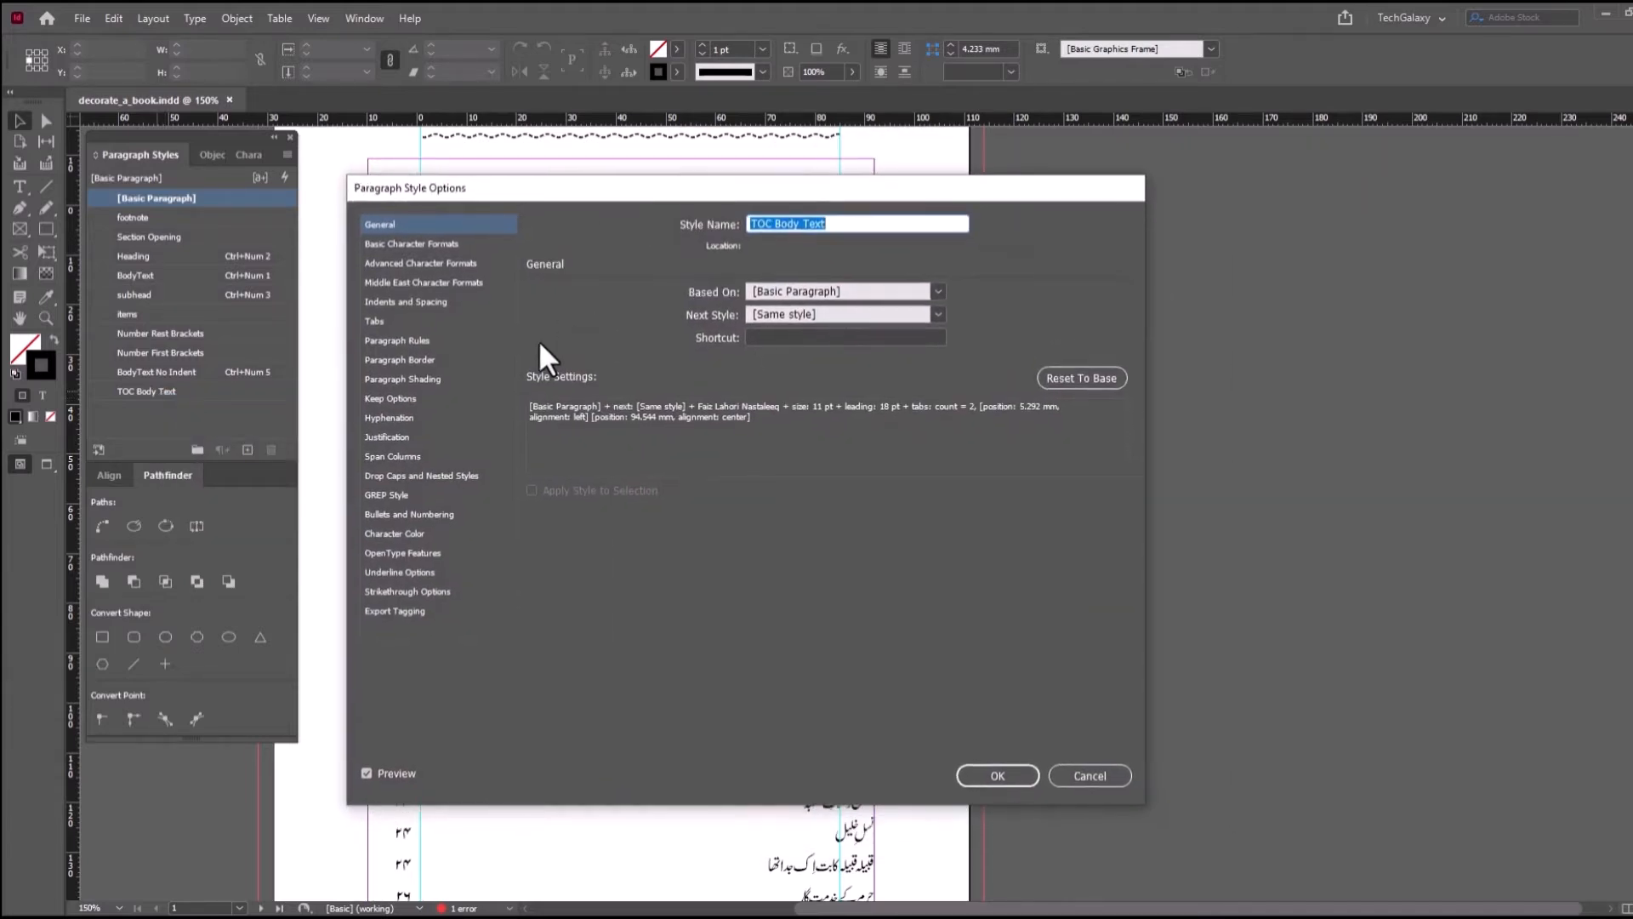
{"action": "left_click", "coordinate": [436, 247]}
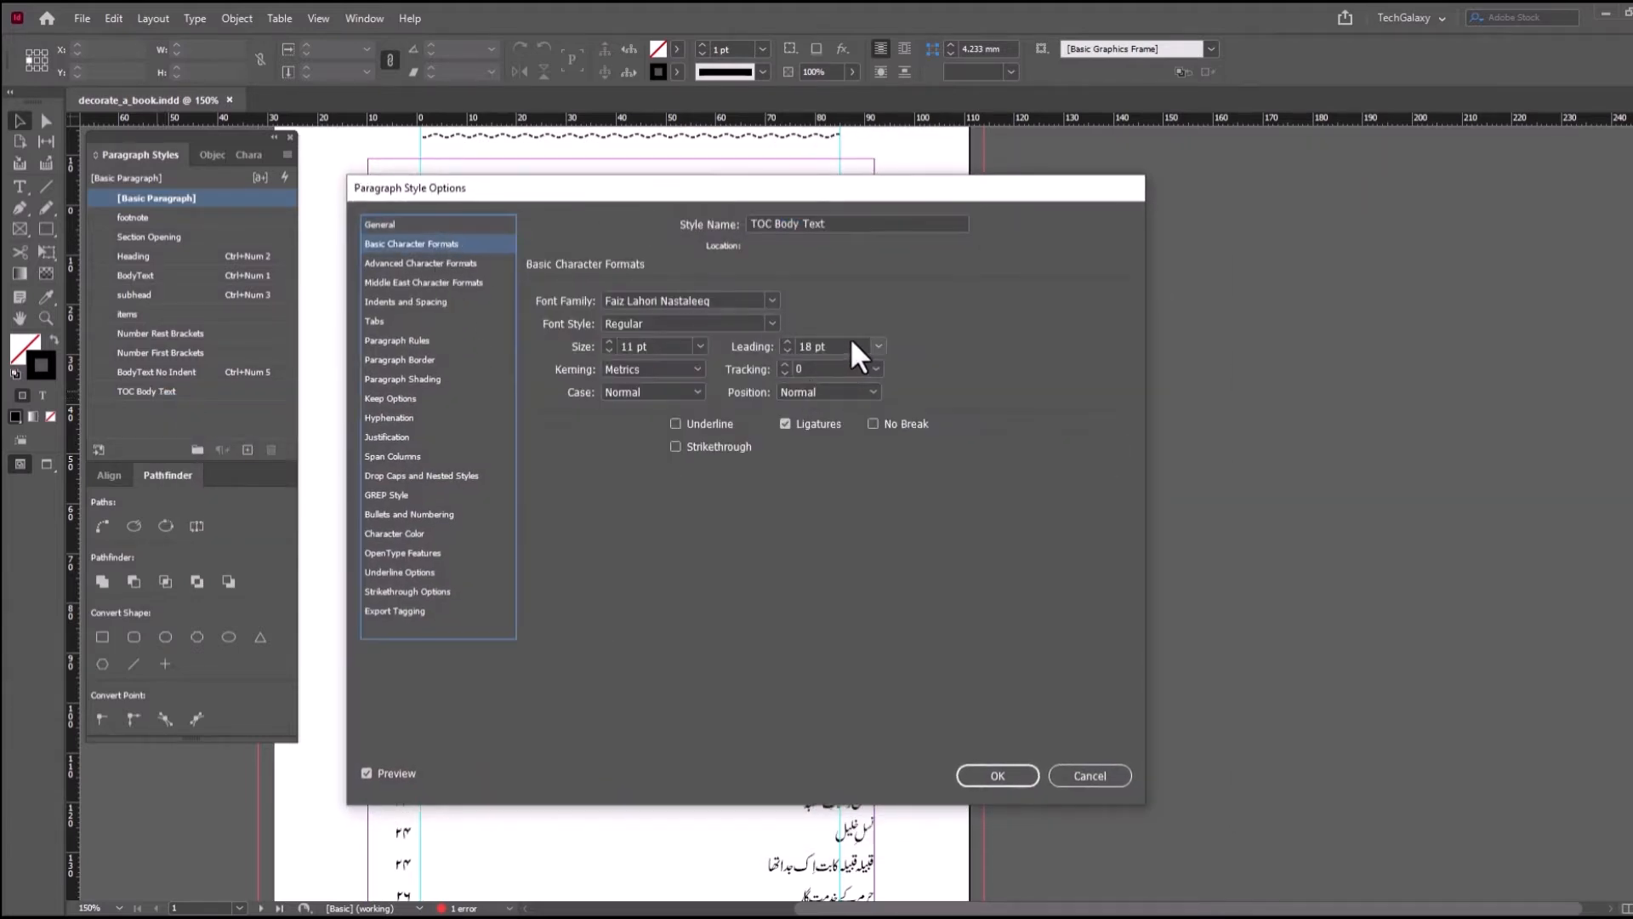
{"action": "left_click_drag", "start_coordinate": [832, 345], "coordinate": [635, 334]}
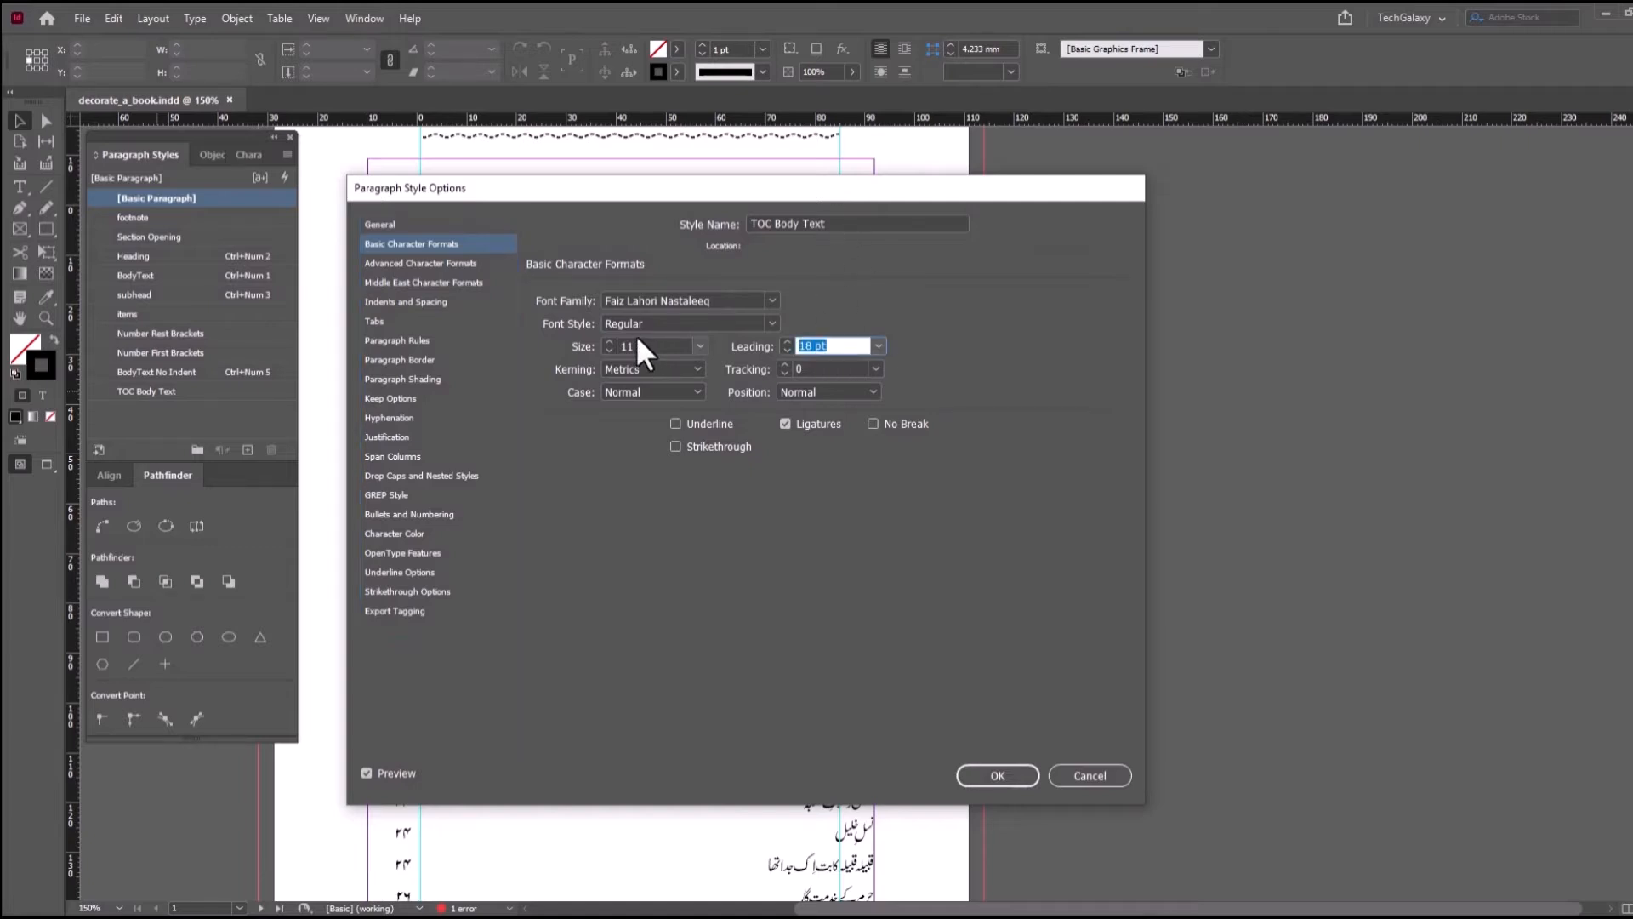
{"action": "type", "text": "32"}
{"action": "key", "text": "Return"}
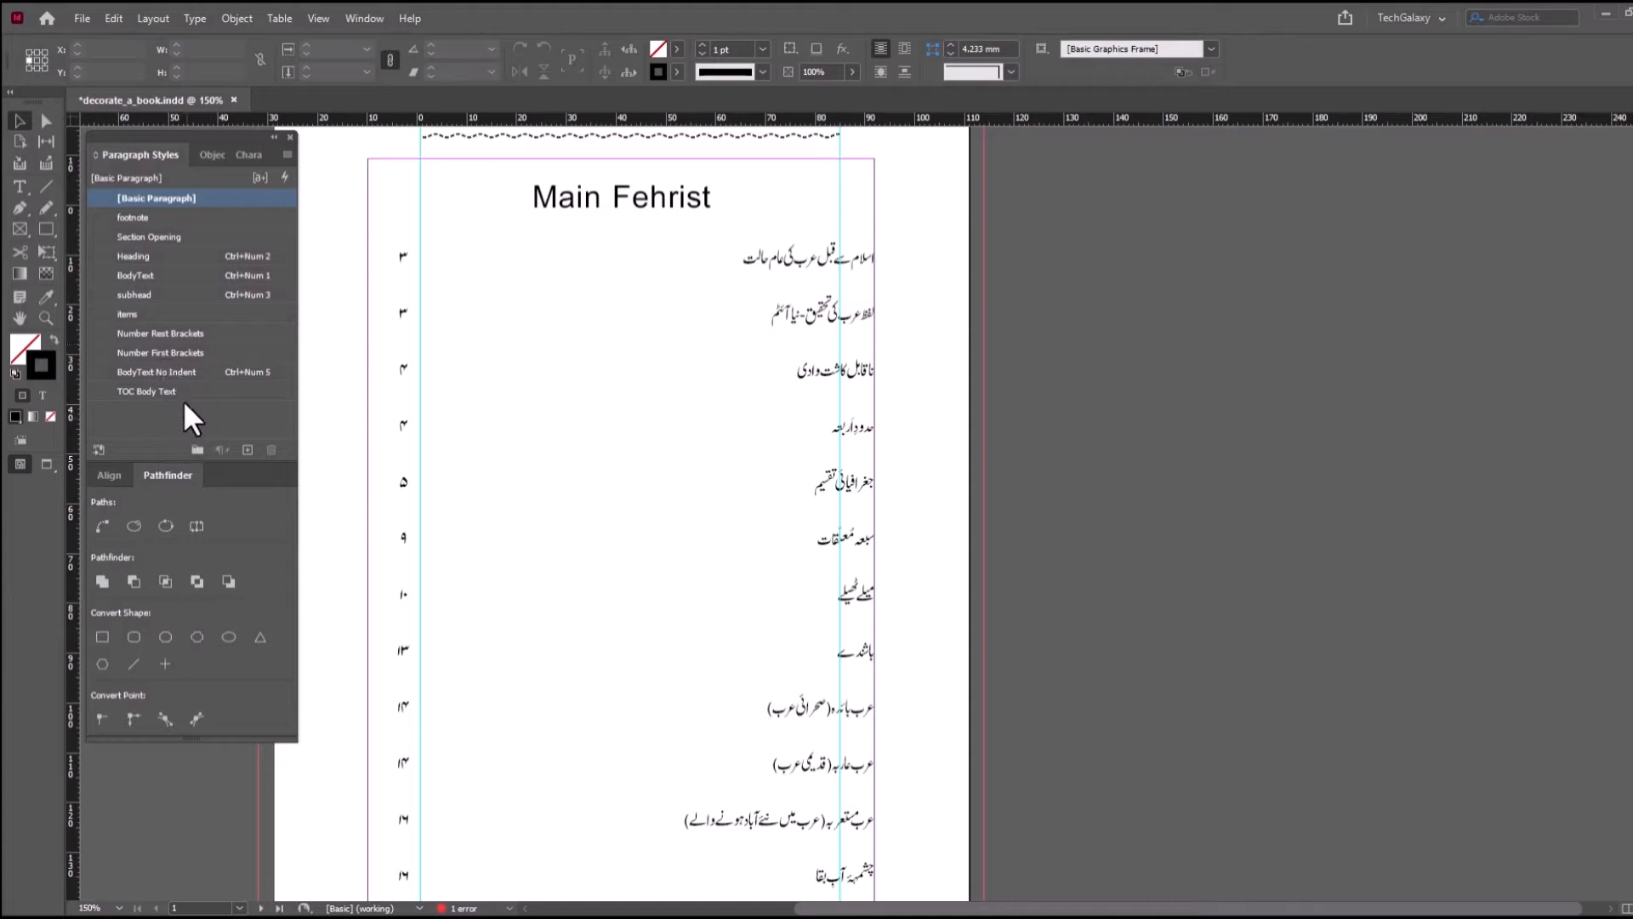
- Review the TOC Body Text style's character formats, language, Middle East formats, indents and tab settings, and close without changes
{"action": "right_click", "coordinate": [155, 391]}
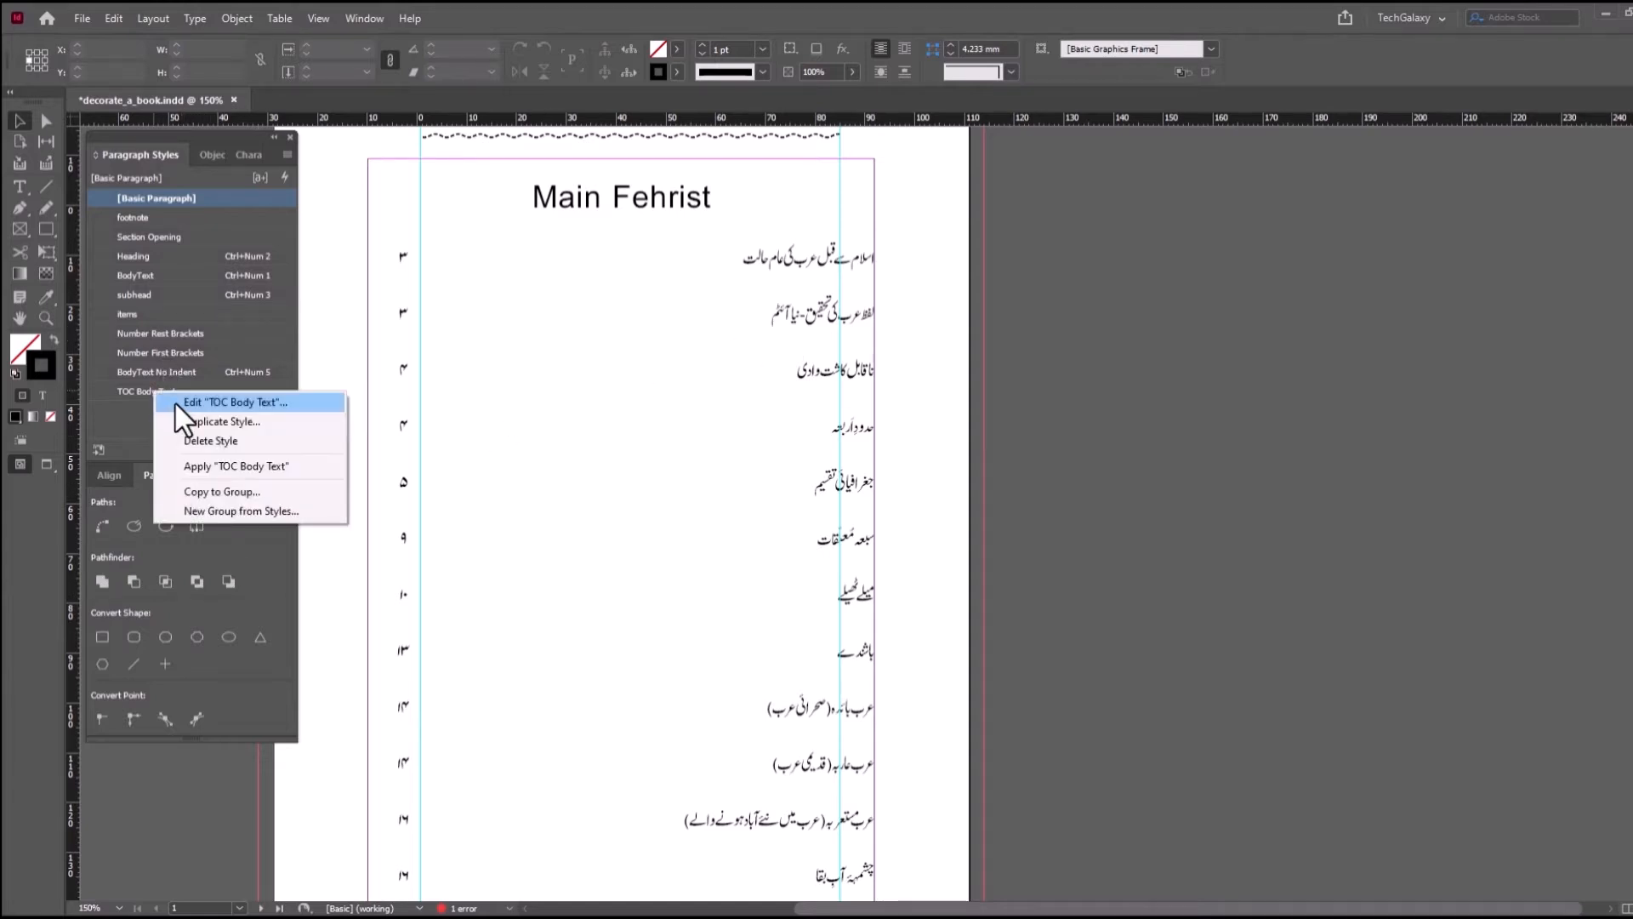
{"action": "left_click", "coordinate": [175, 405]}
{"action": "left_click_drag", "start_coordinate": [590, 195], "coordinate": [558, 139]}
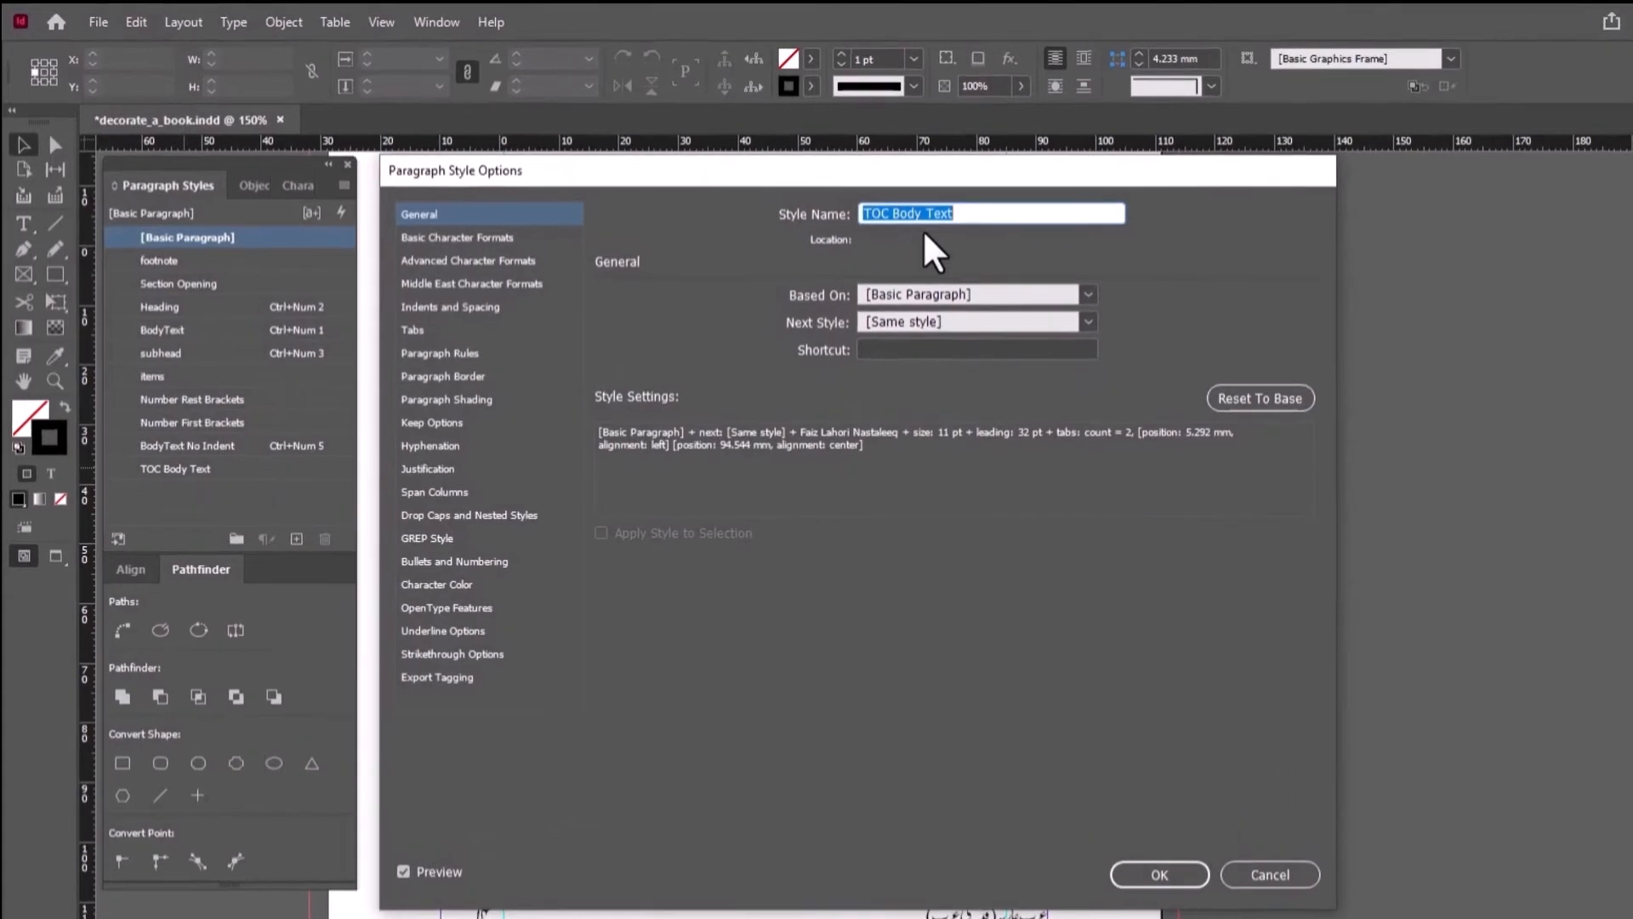
{"action": "left_click", "coordinate": [464, 238]}
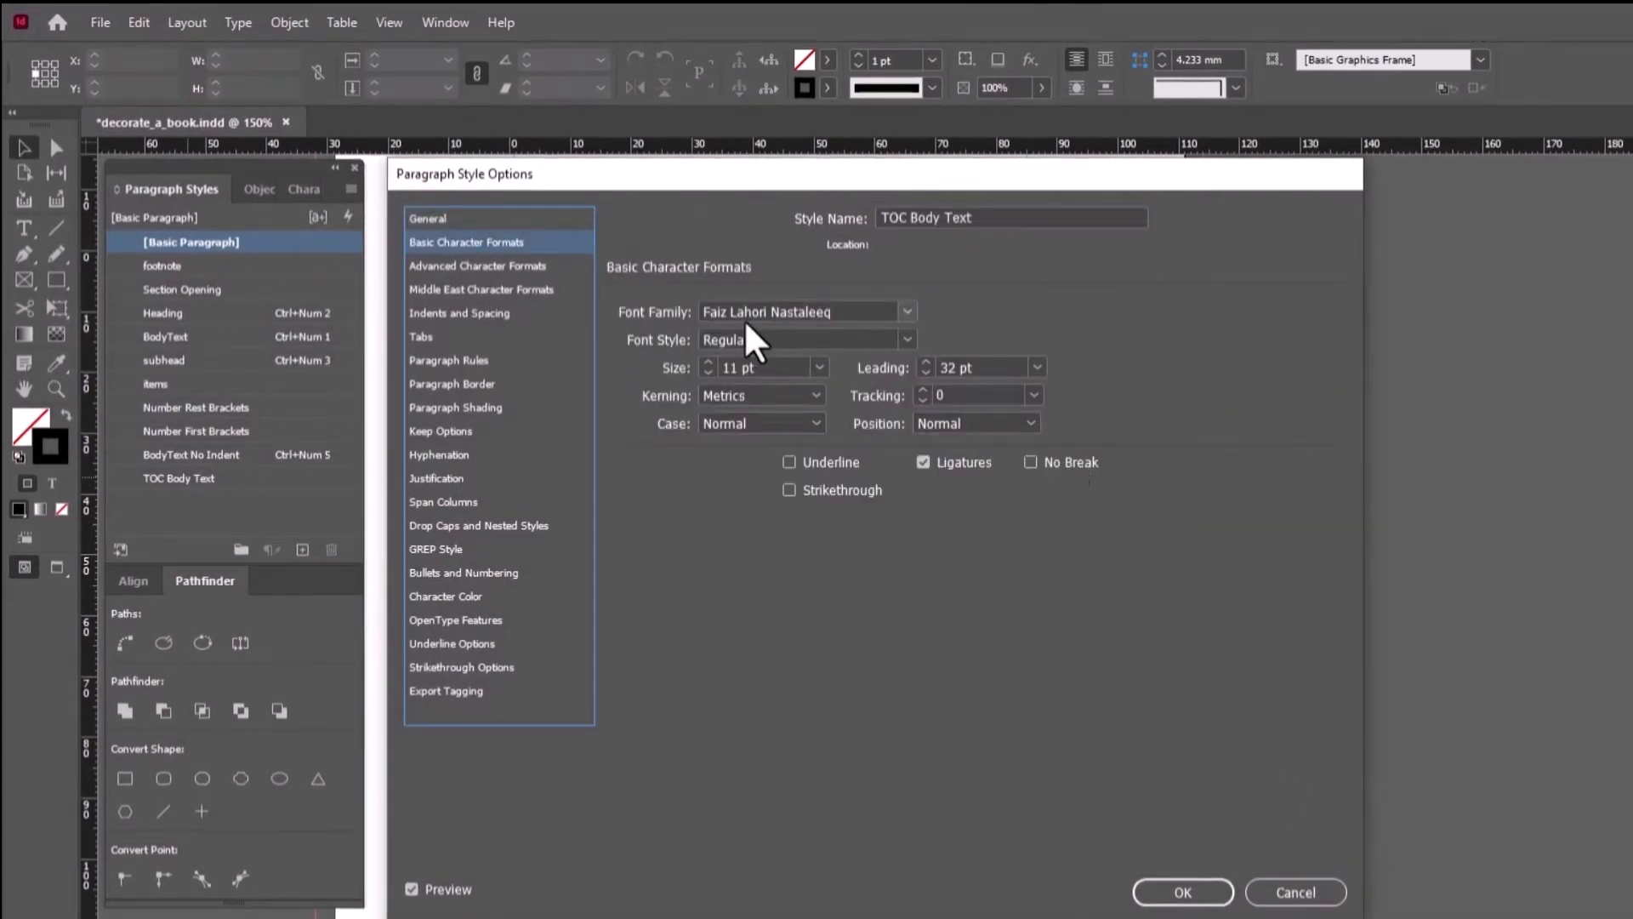
{"action": "left_click", "coordinate": [515, 269]}
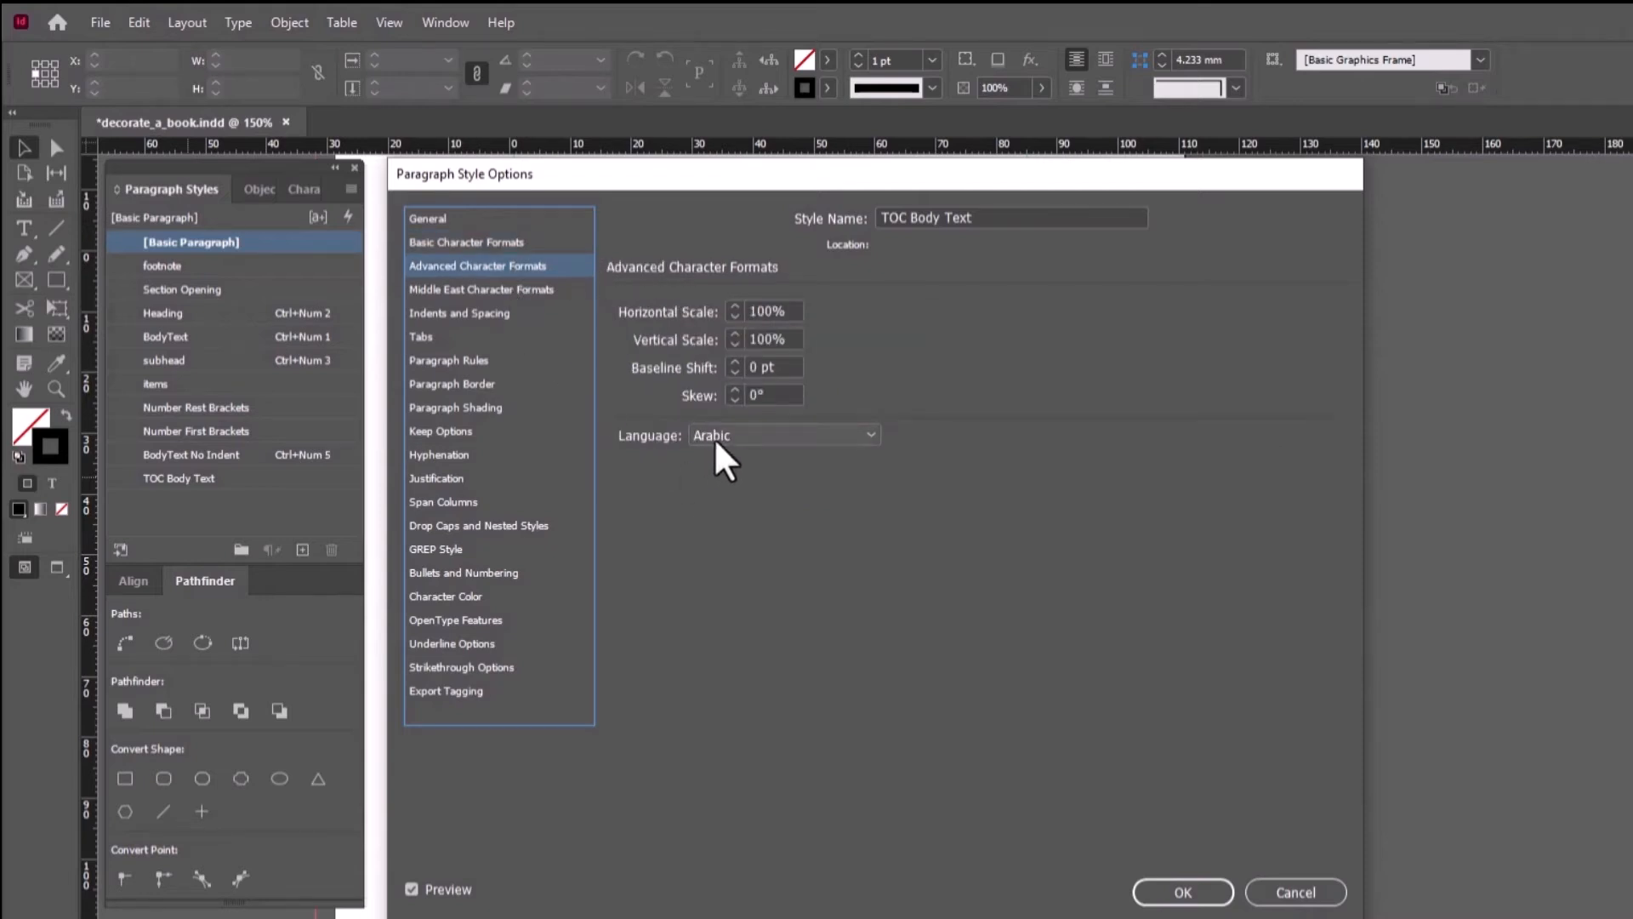
{"action": "left_click", "coordinate": [510, 291]}
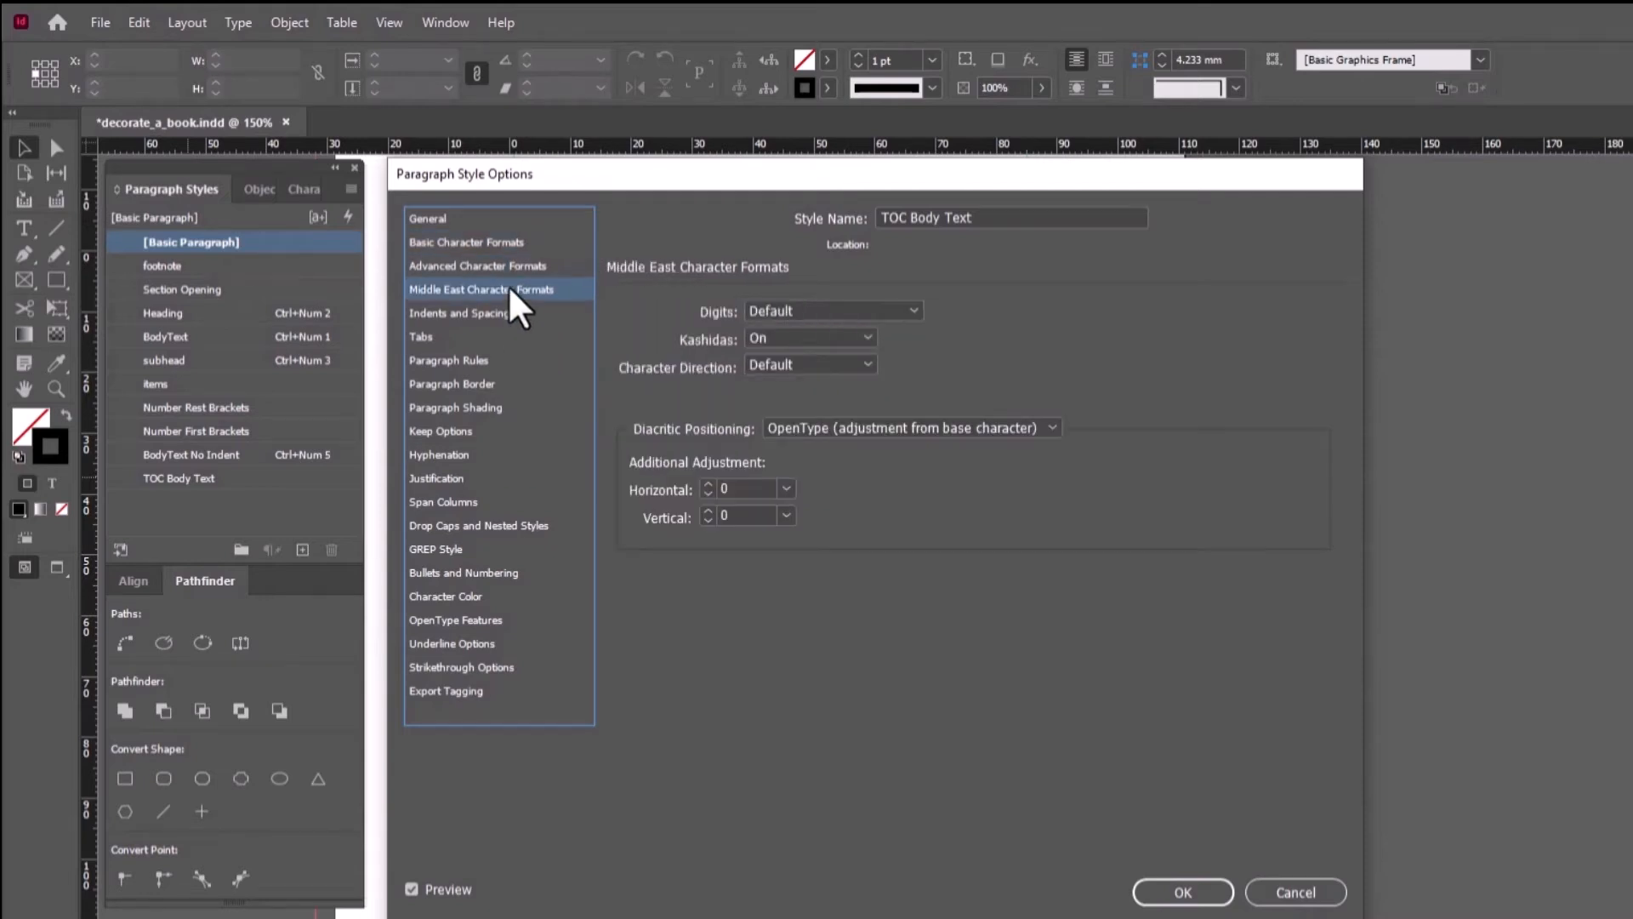
{"action": "left_click", "coordinate": [488, 313]}
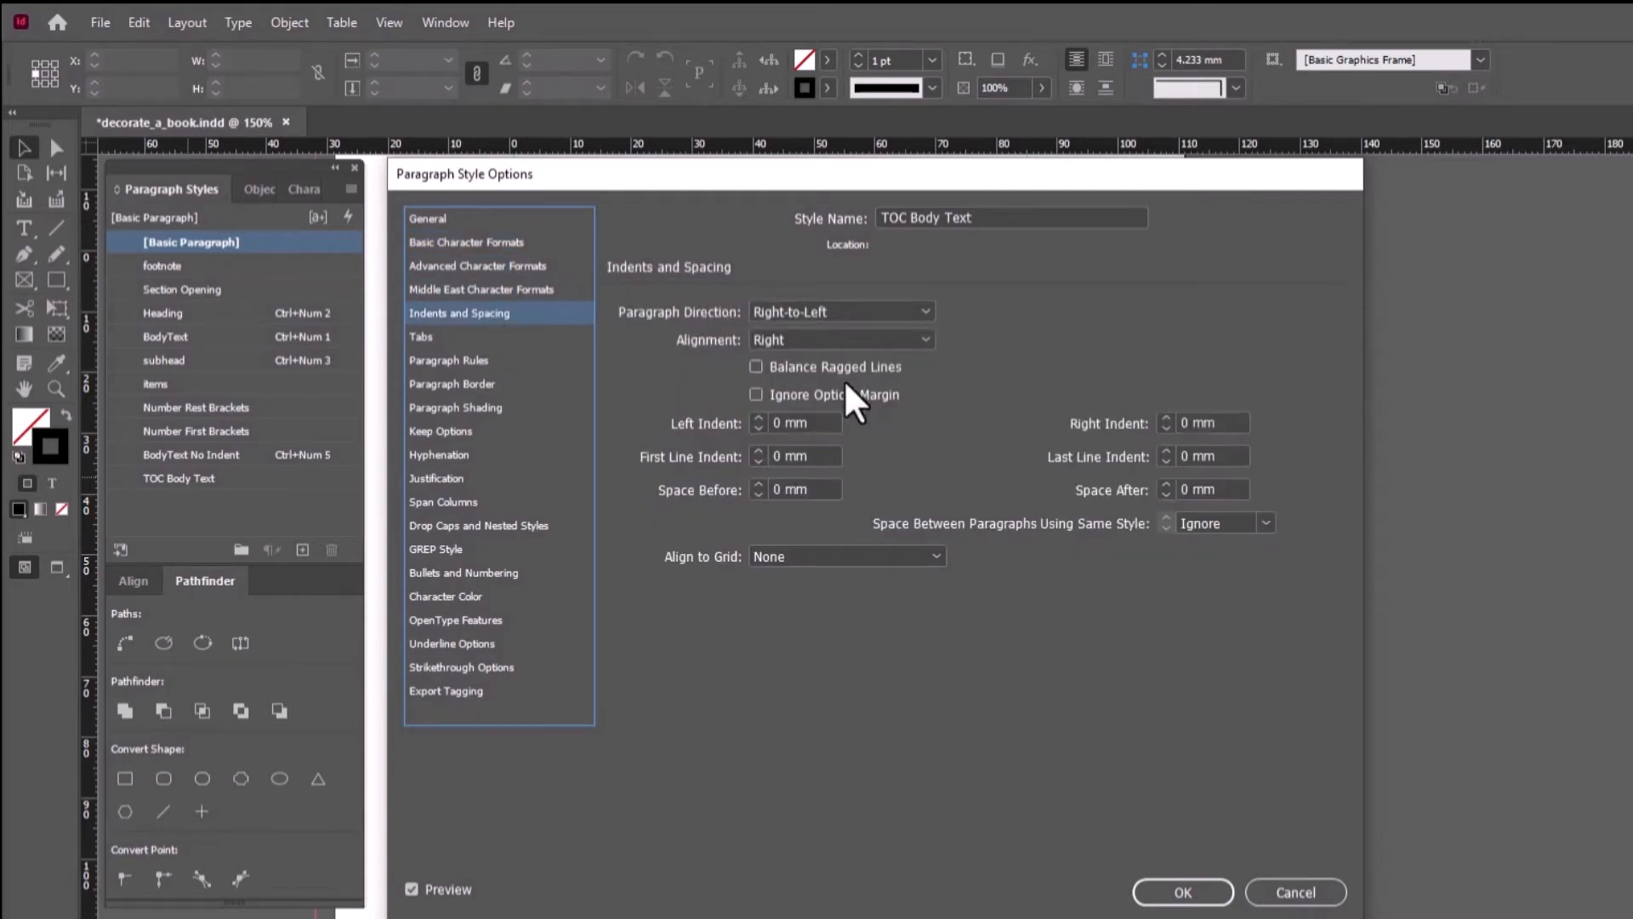
{"action": "left_click", "coordinate": [423, 340]}
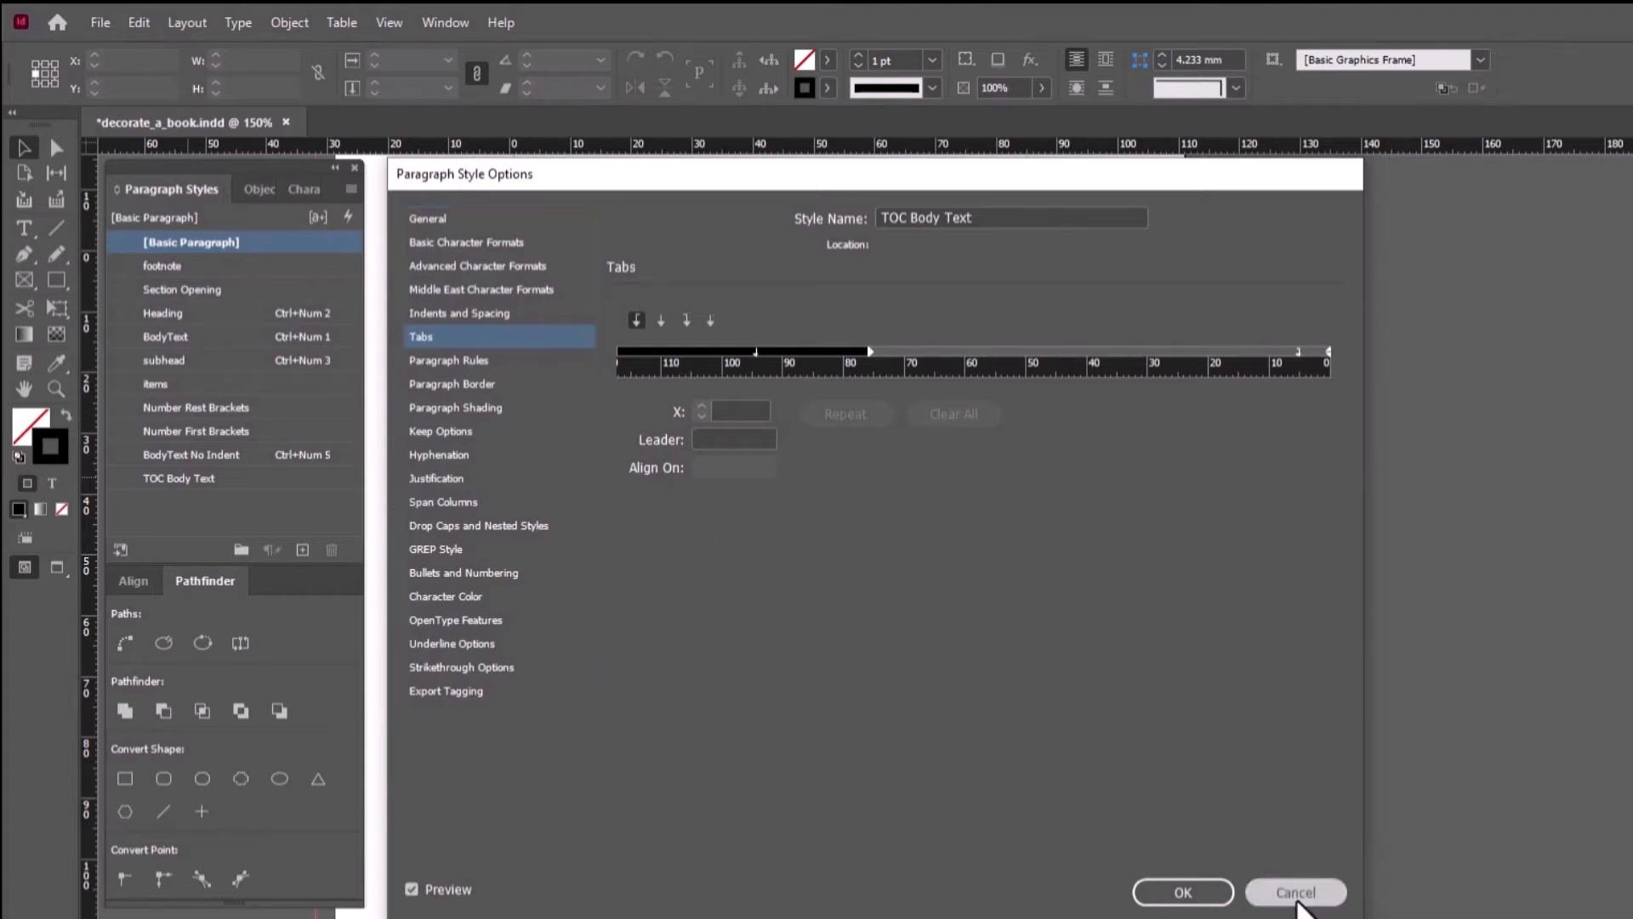
{"action": "left_click", "coordinate": [1295, 893]}
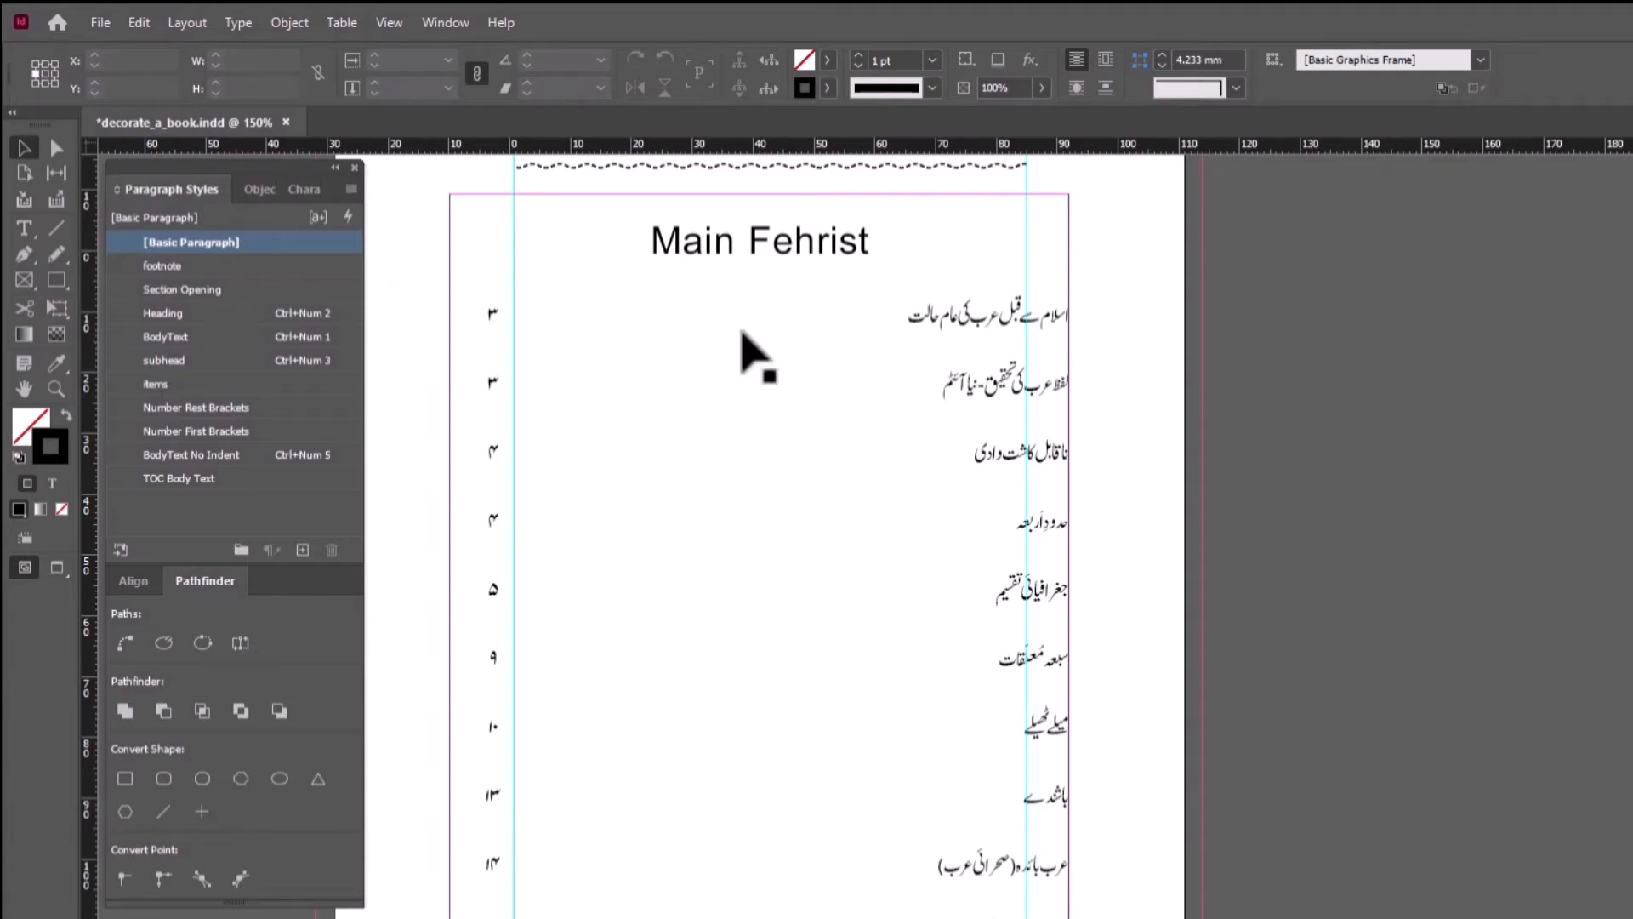
- Set up a GREP find and change over the document that finds ^. and changes it to \t$0
{"action": "mouse_move", "coordinate": [1229, 758]}
{"action": "left_mouse_down"}
{"action": "mouse_move", "coordinate": [1217, 729]}
{"action": "mouse_move", "coordinate": [1215, 746]}
{"action": "left_mouse_up"}
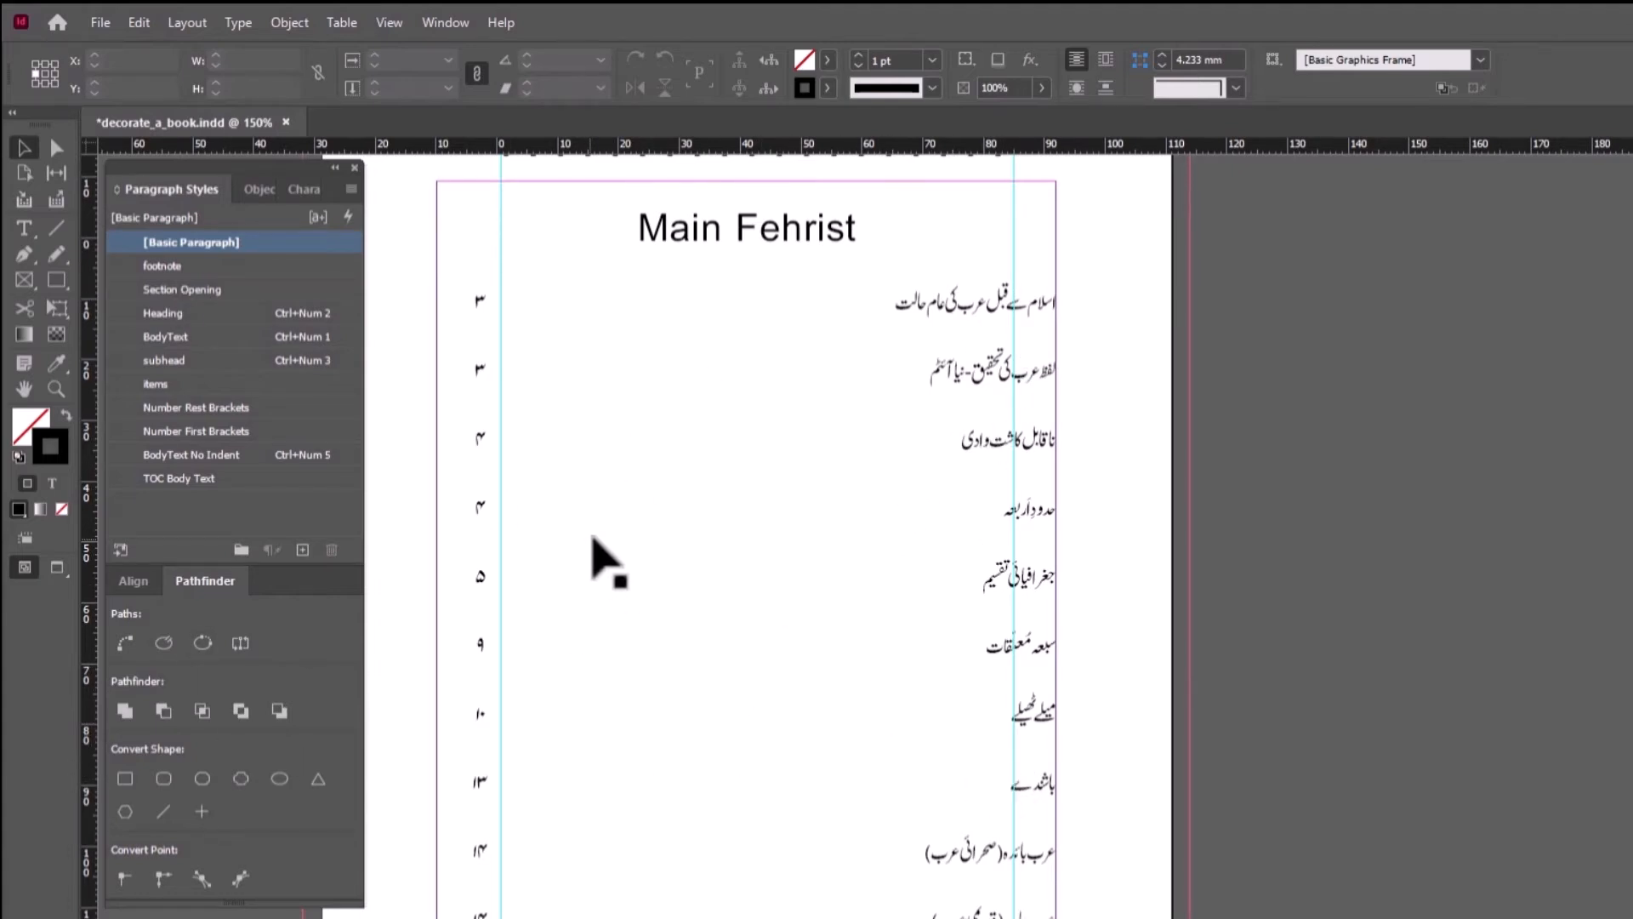
{"action": "left_click", "coordinate": [711, 463], "text": "ctrl+alt"}
{"action": "left_click_drag", "start_coordinate": [1111, 638], "coordinate": [743, 514]}
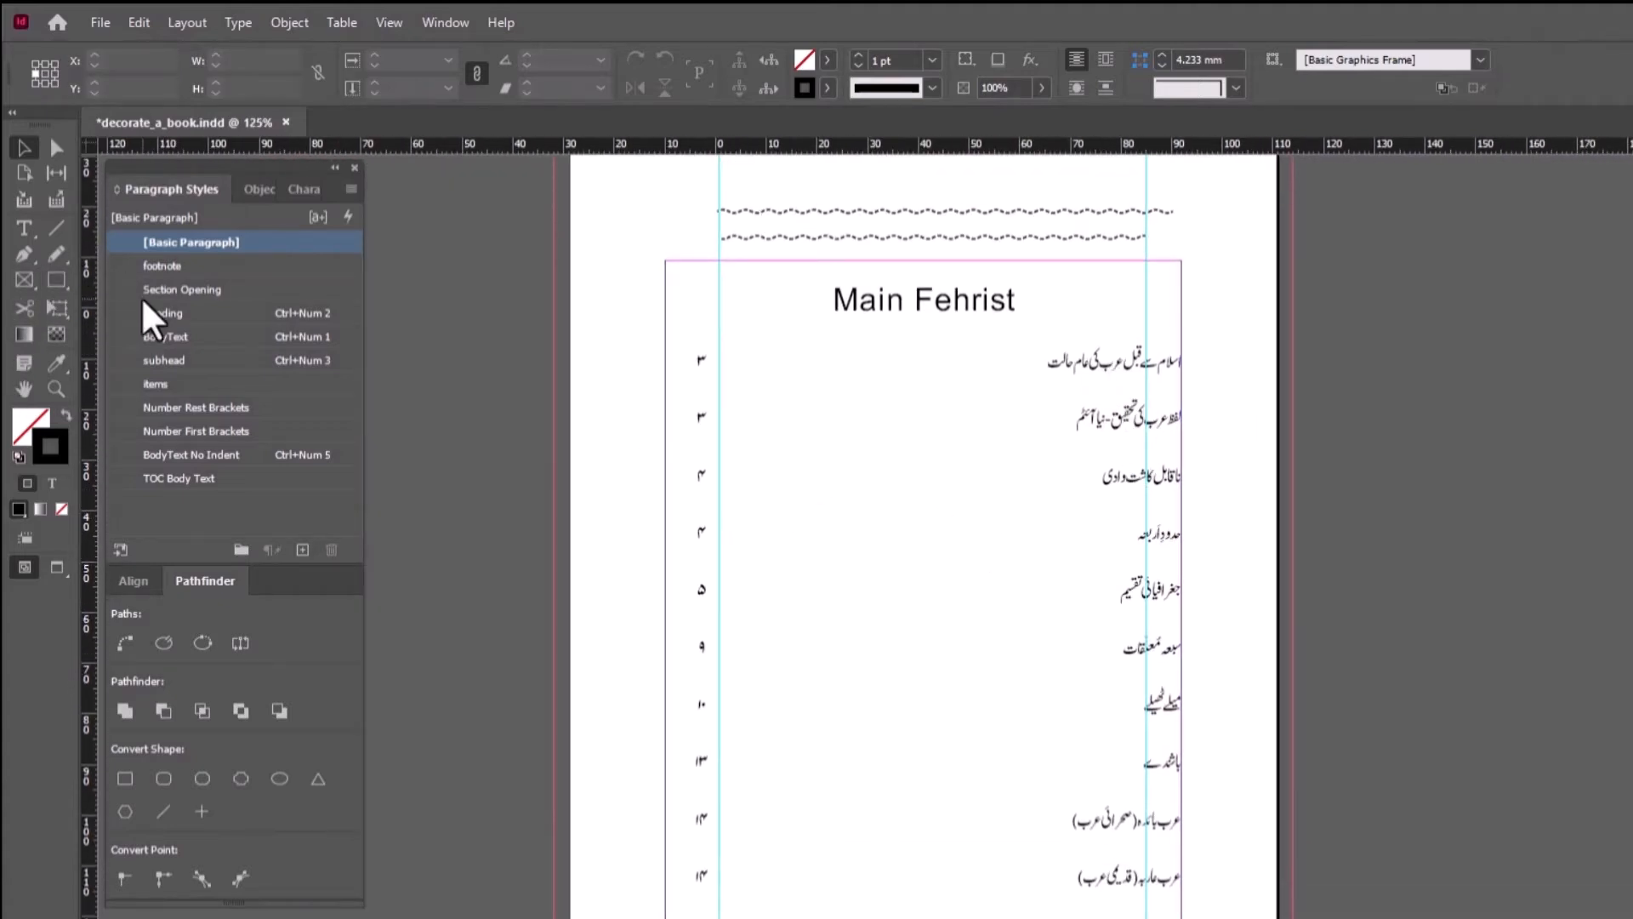
{"action": "key", "text": "ctrl+f"}
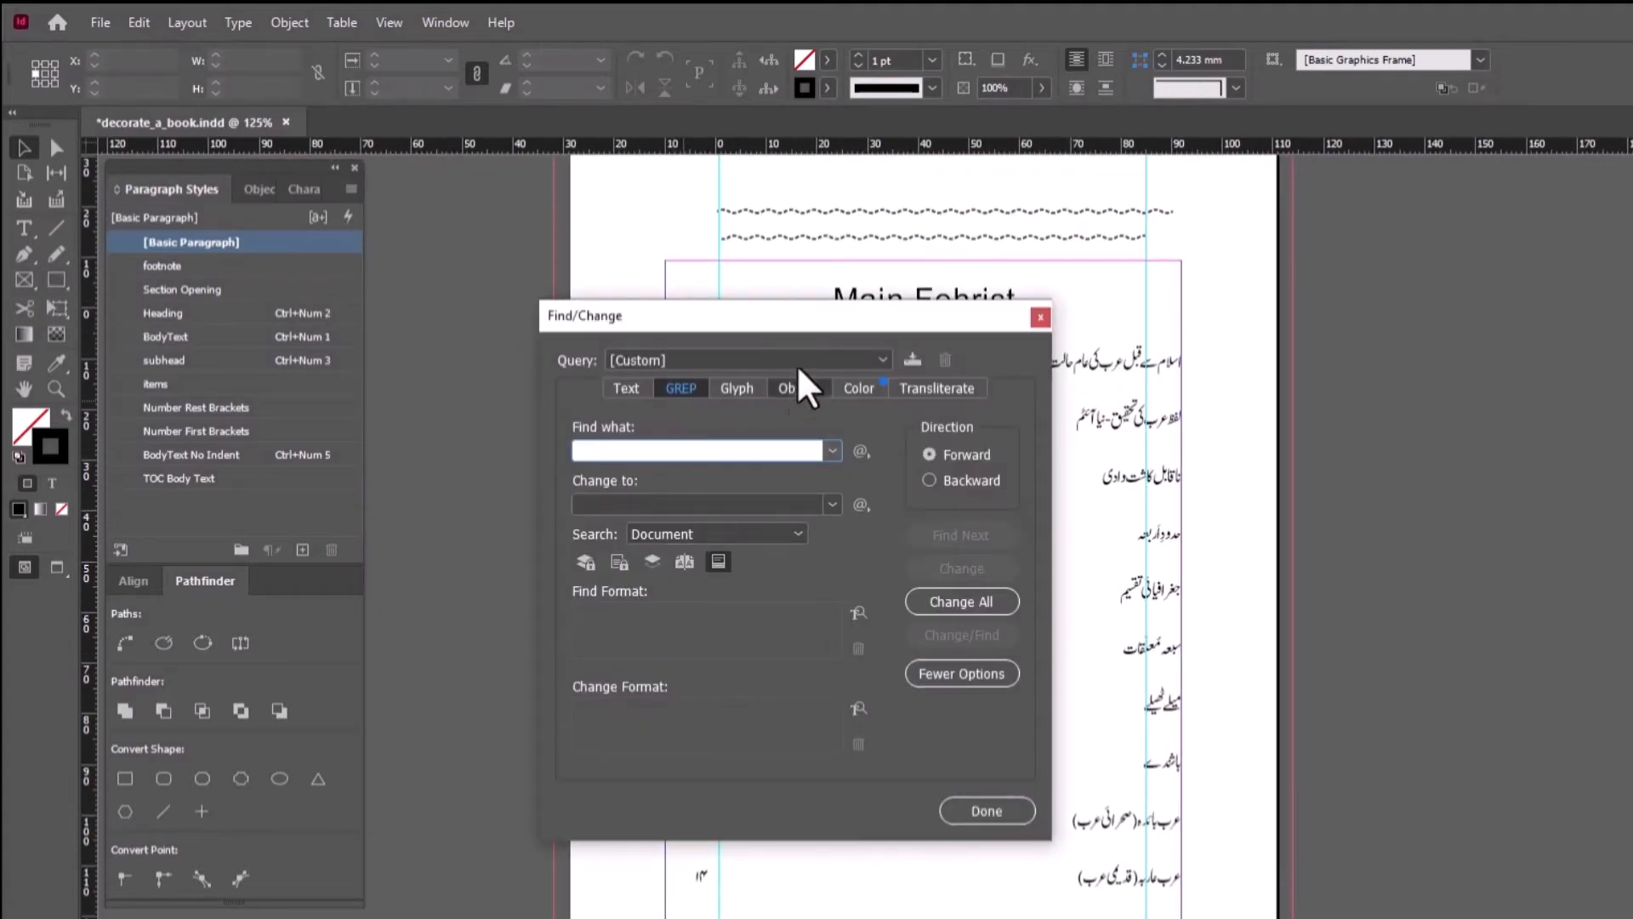
{"action": "left_click_drag", "start_coordinate": [815, 324], "coordinate": [757, 263]}
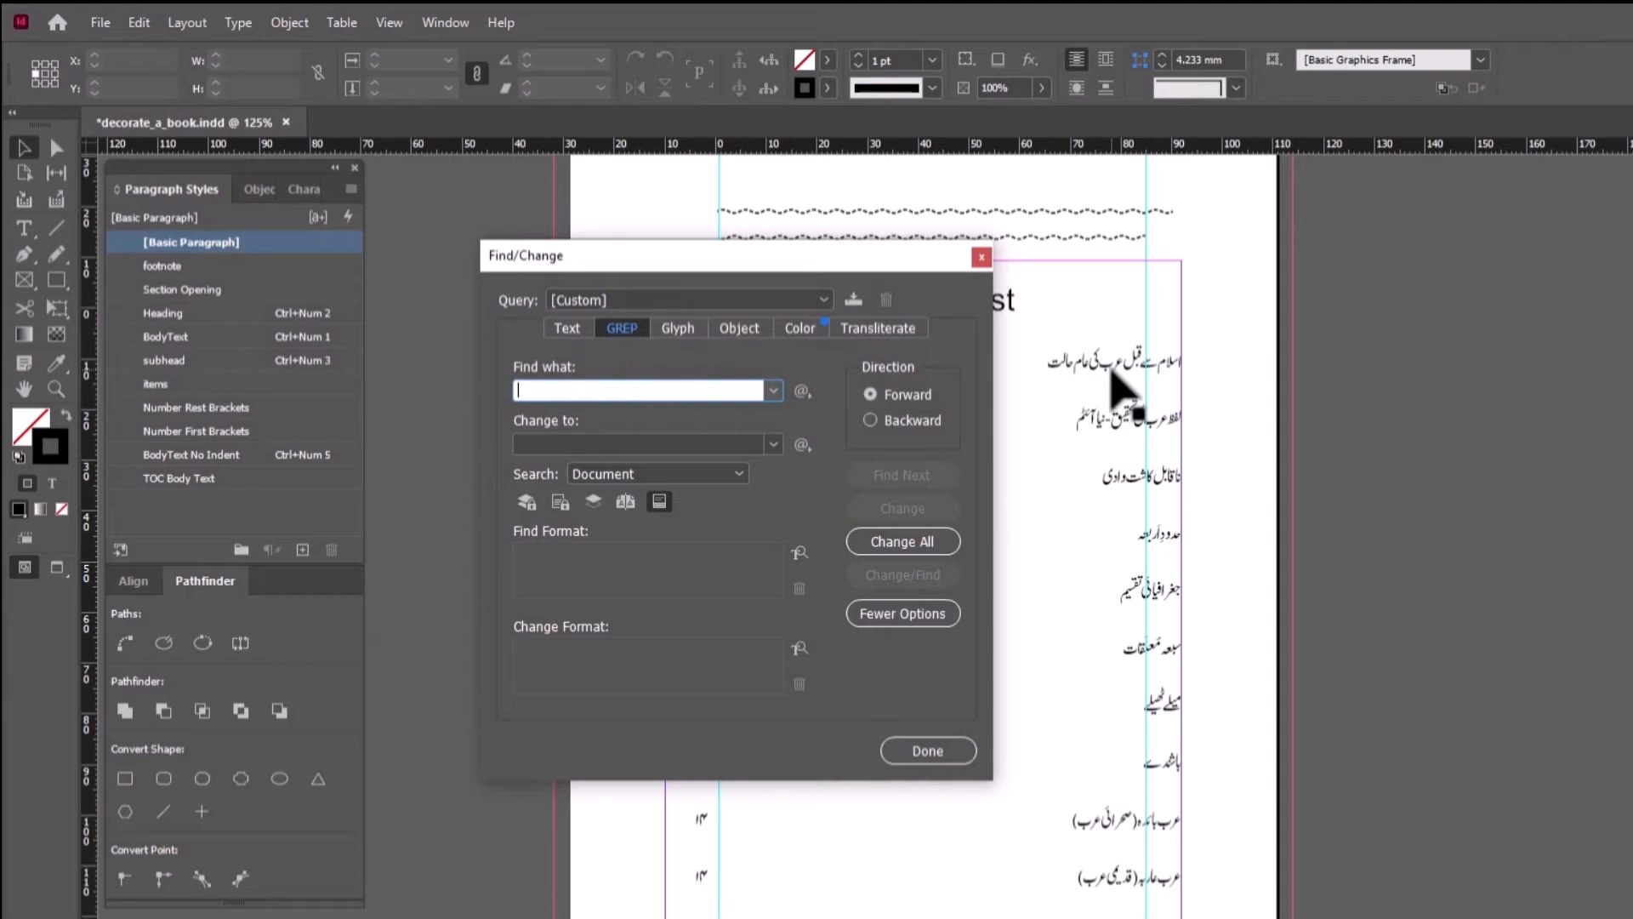
{"action": "type", "text": "^."}
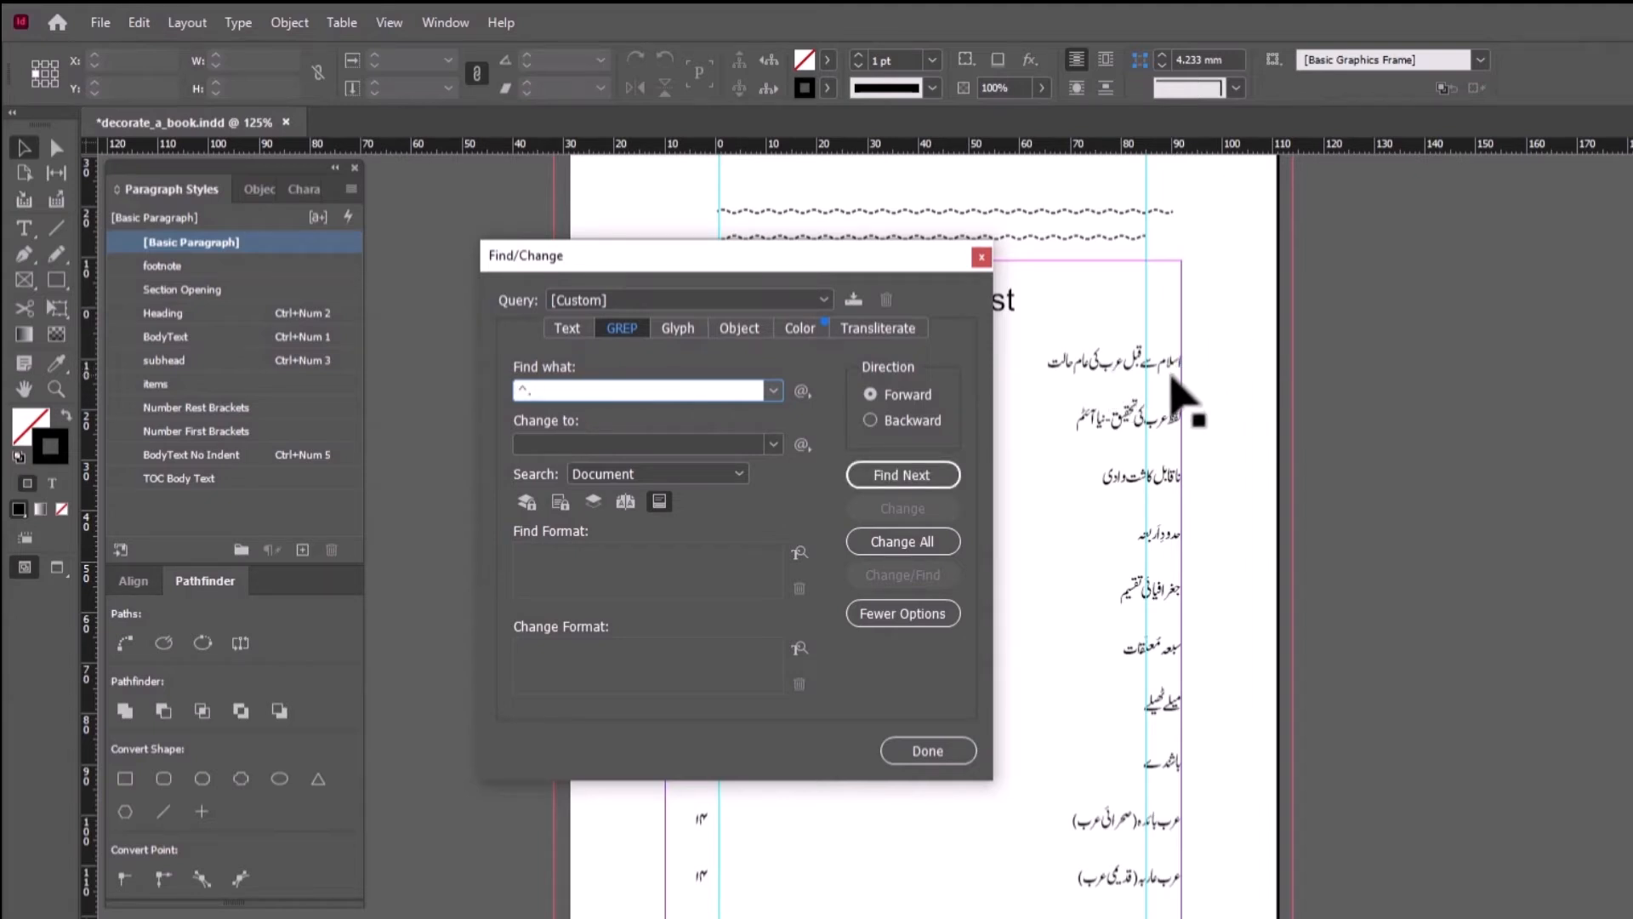
{"action": "left_click", "coordinate": [546, 440]}
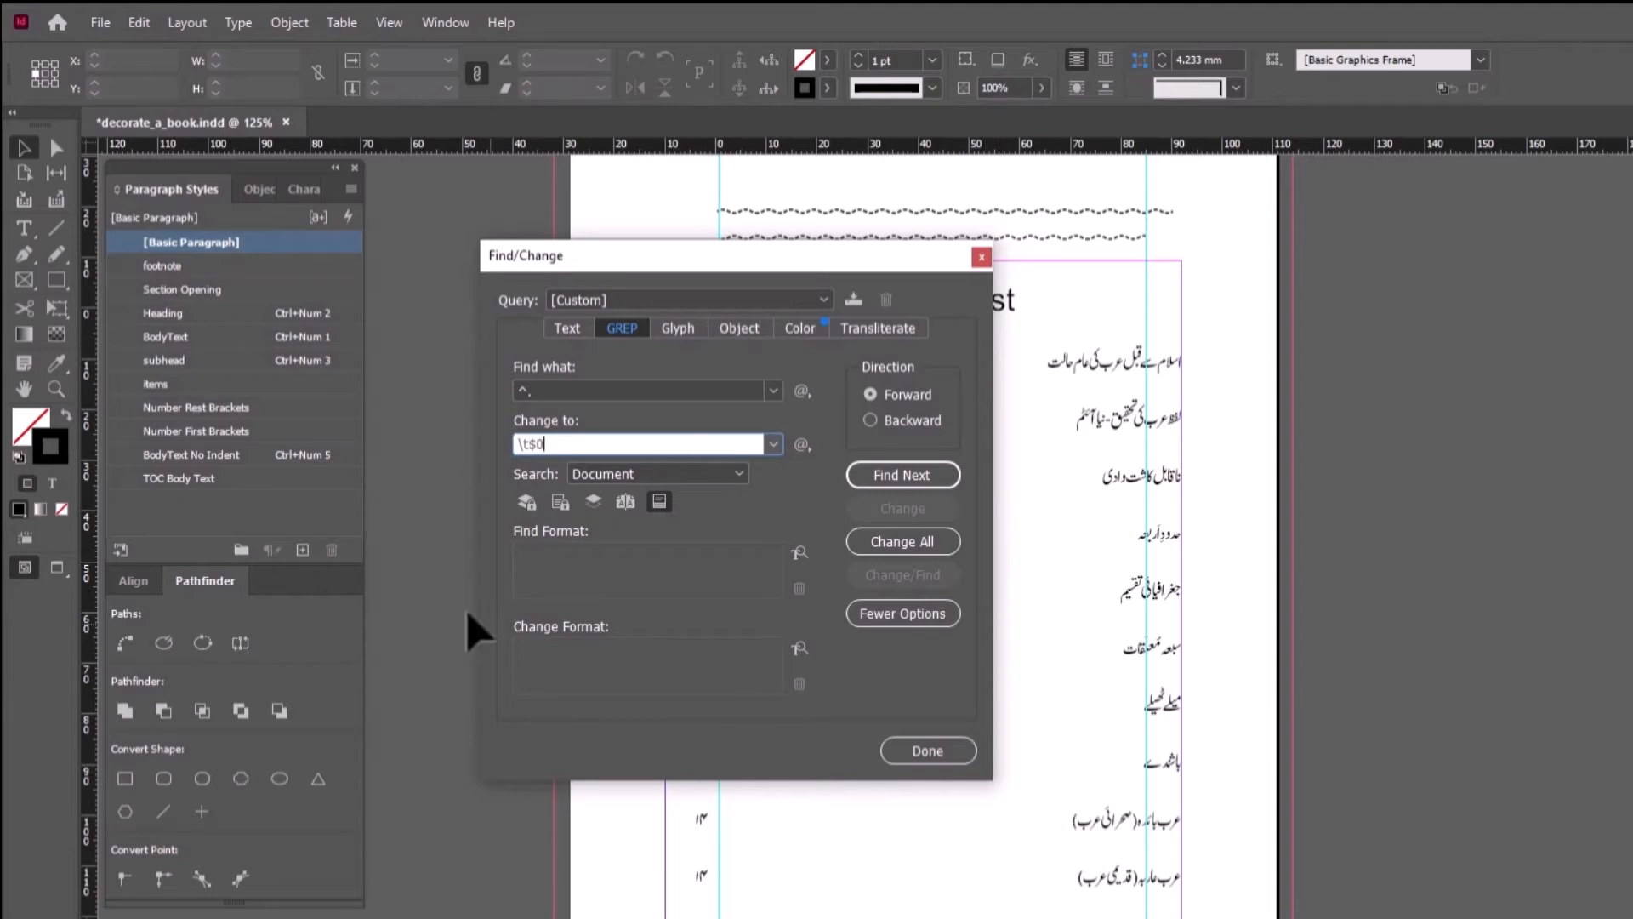
- Limit the GREP search to text in the TOC Body Text paragraph style
{"action": "left_click", "coordinate": [799, 554]}
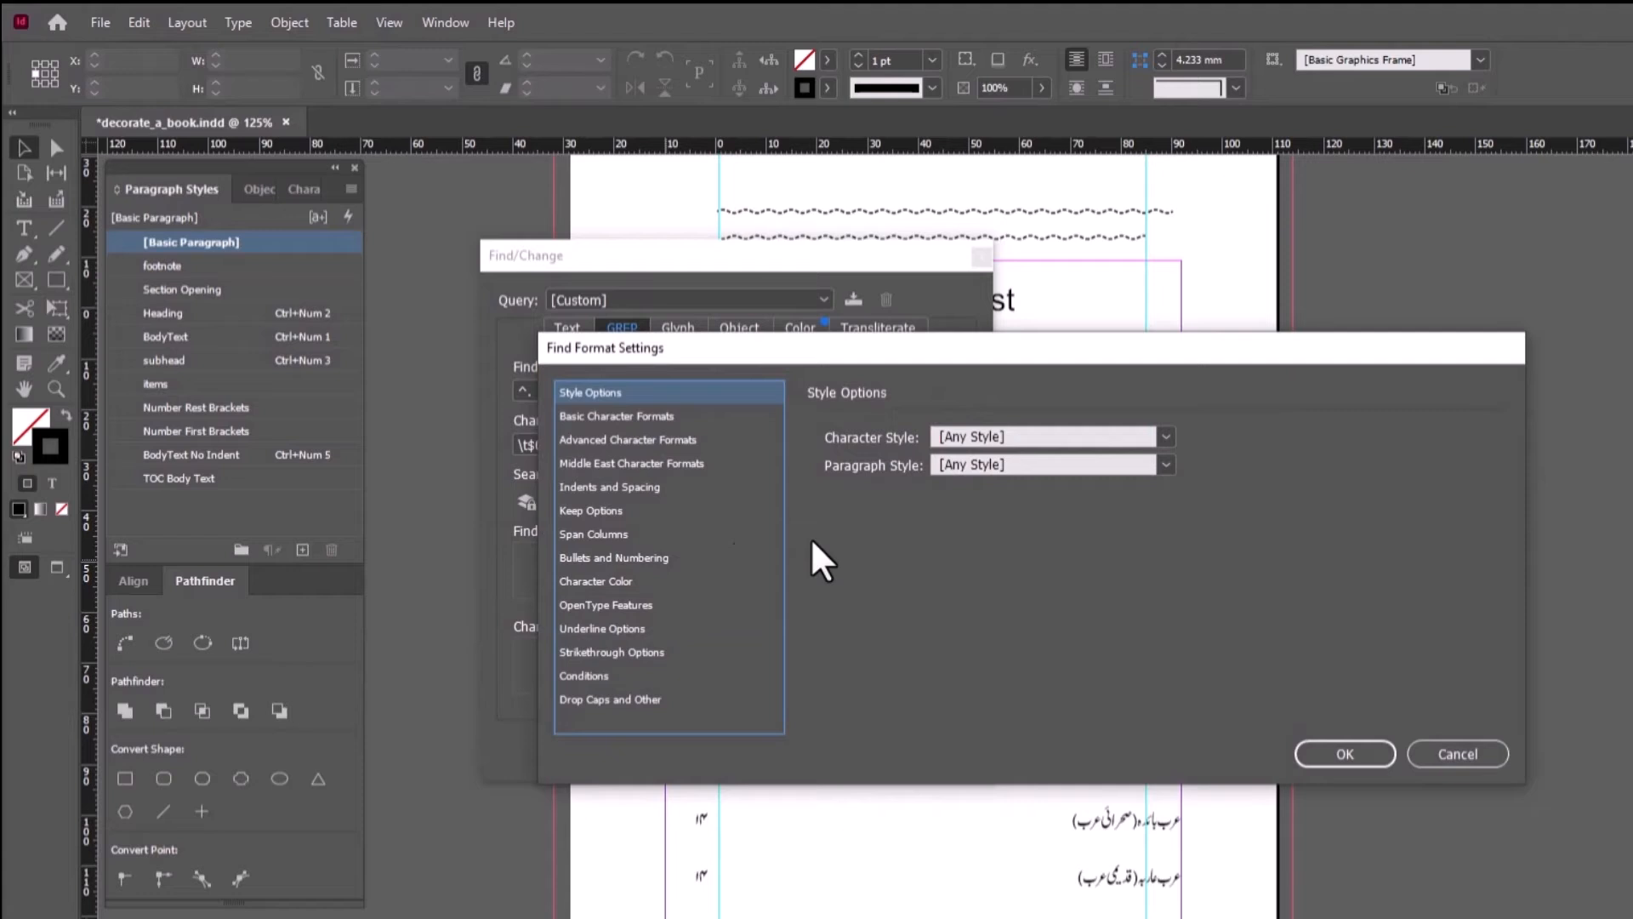
{"action": "left_click", "coordinate": [1095, 466]}
{"action": "left_click", "coordinate": [1035, 776]}
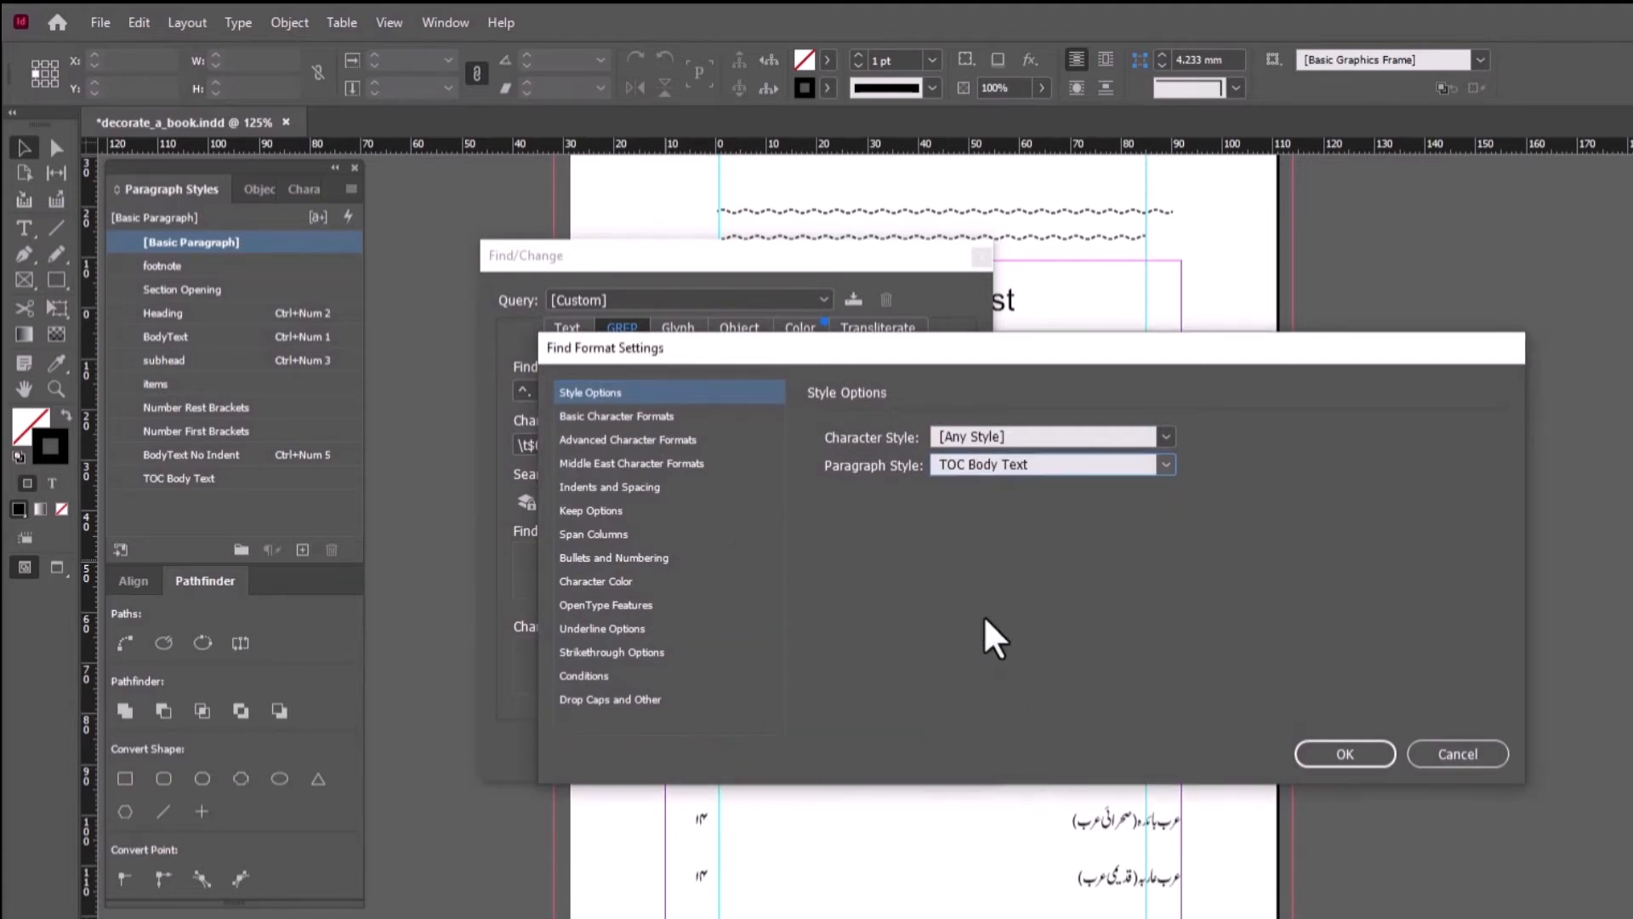
{"action": "left_click", "coordinate": [1344, 754]}
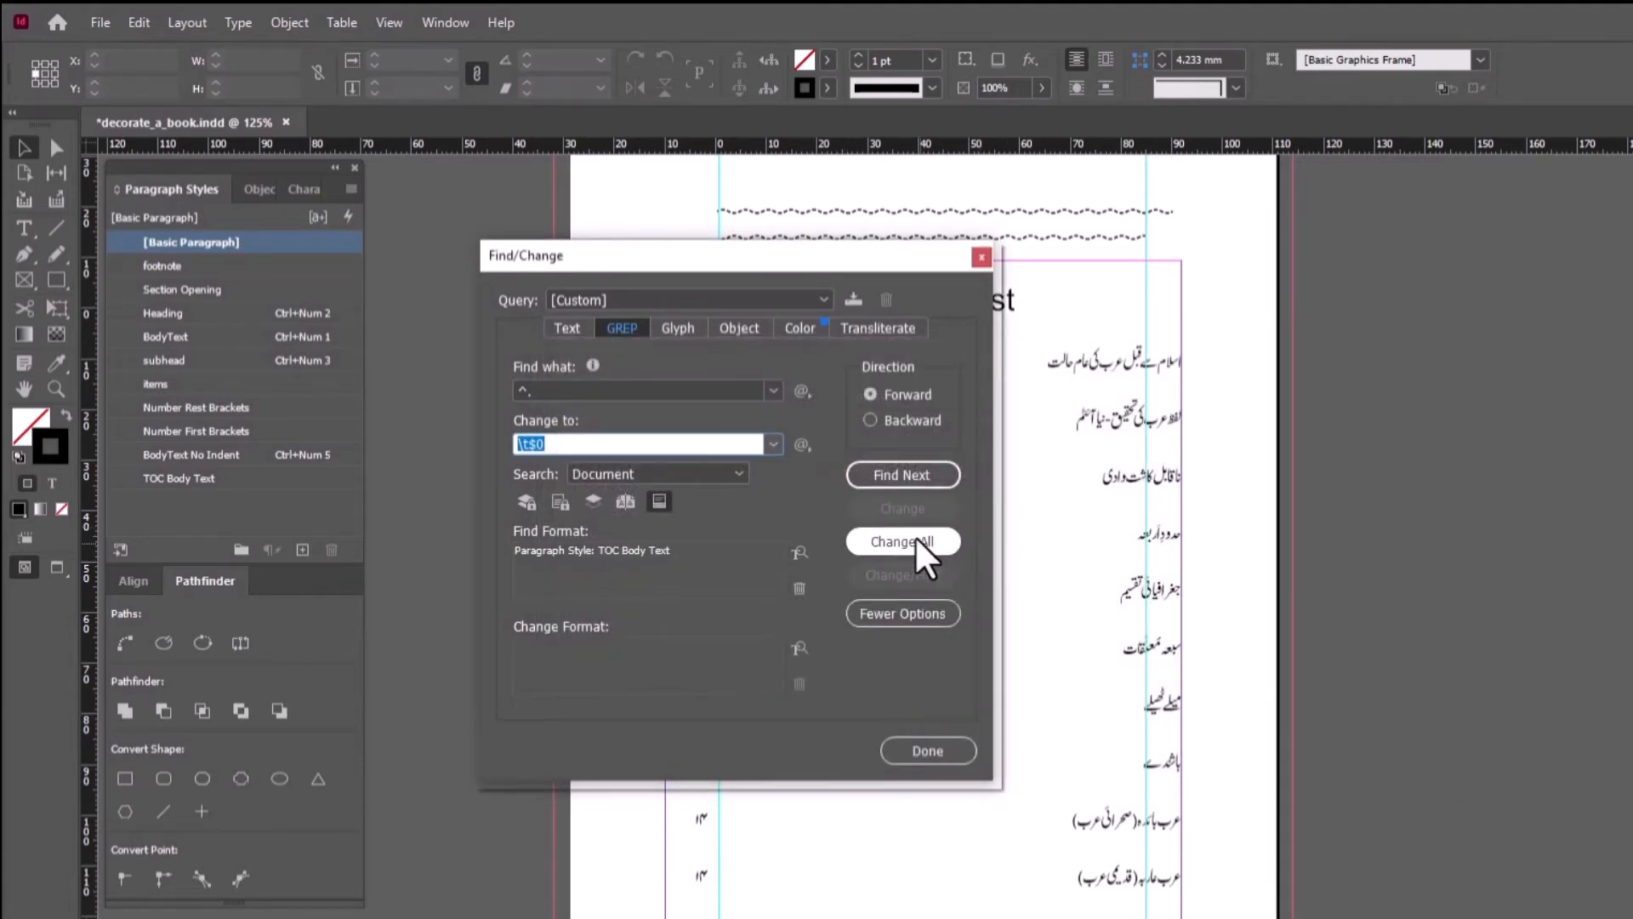
- Find the first match, change all matches to insert a tab before each contents entry, and close the find and change settings
{"action": "left_click", "coordinate": [921, 477]}
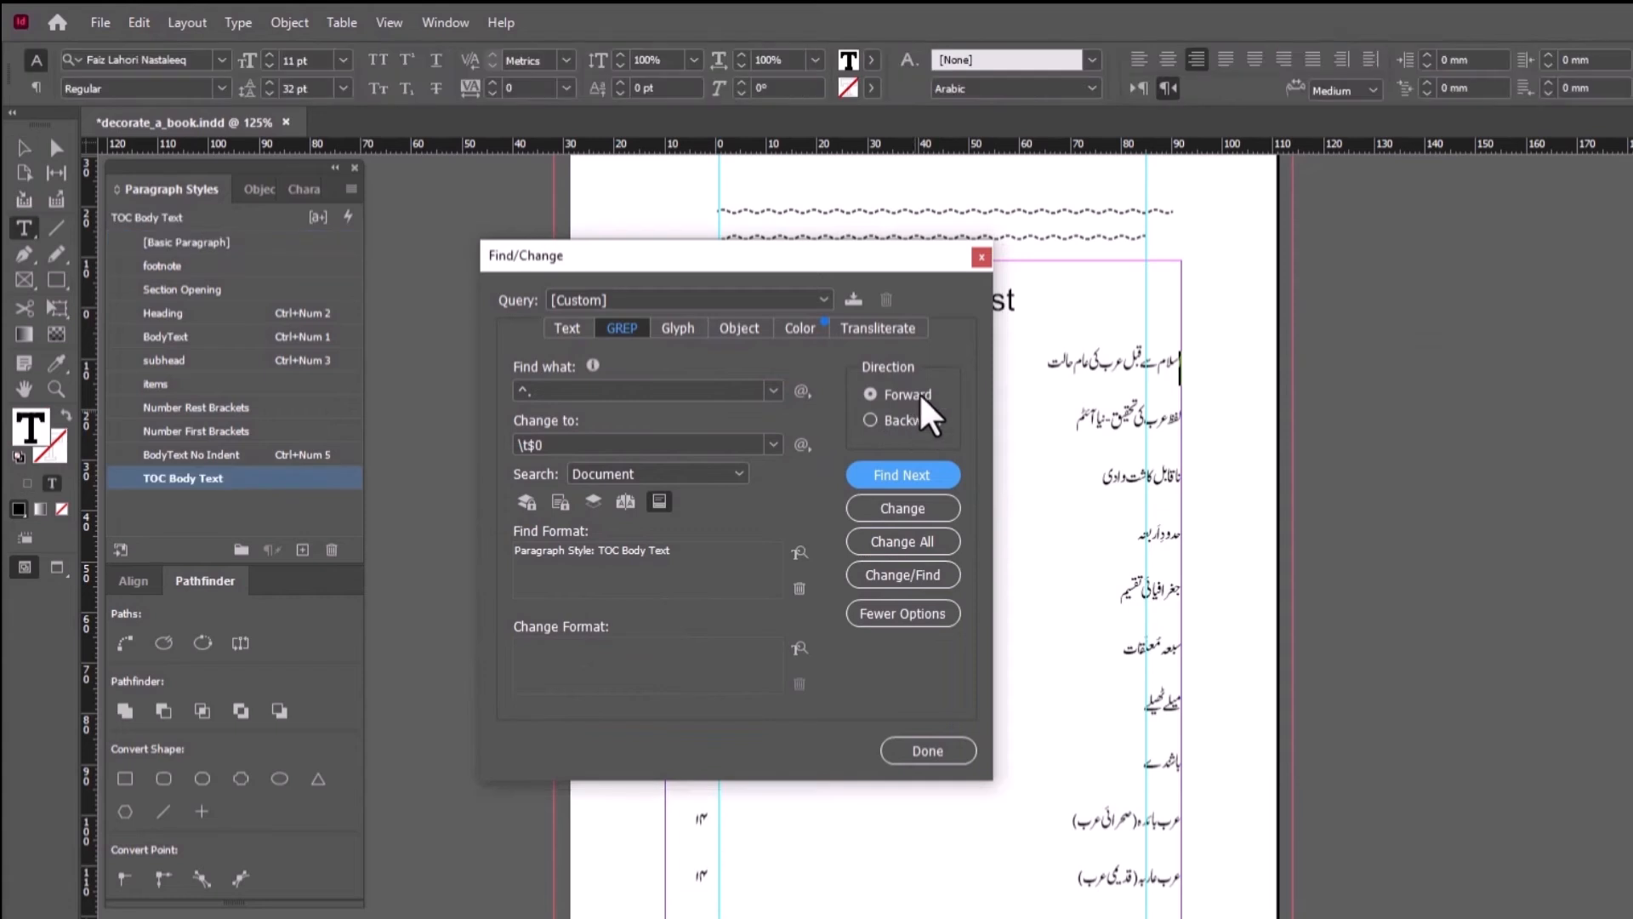
{"action": "left_click", "coordinate": [930, 541]}
{"action": "left_click", "coordinate": [1161, 600]}
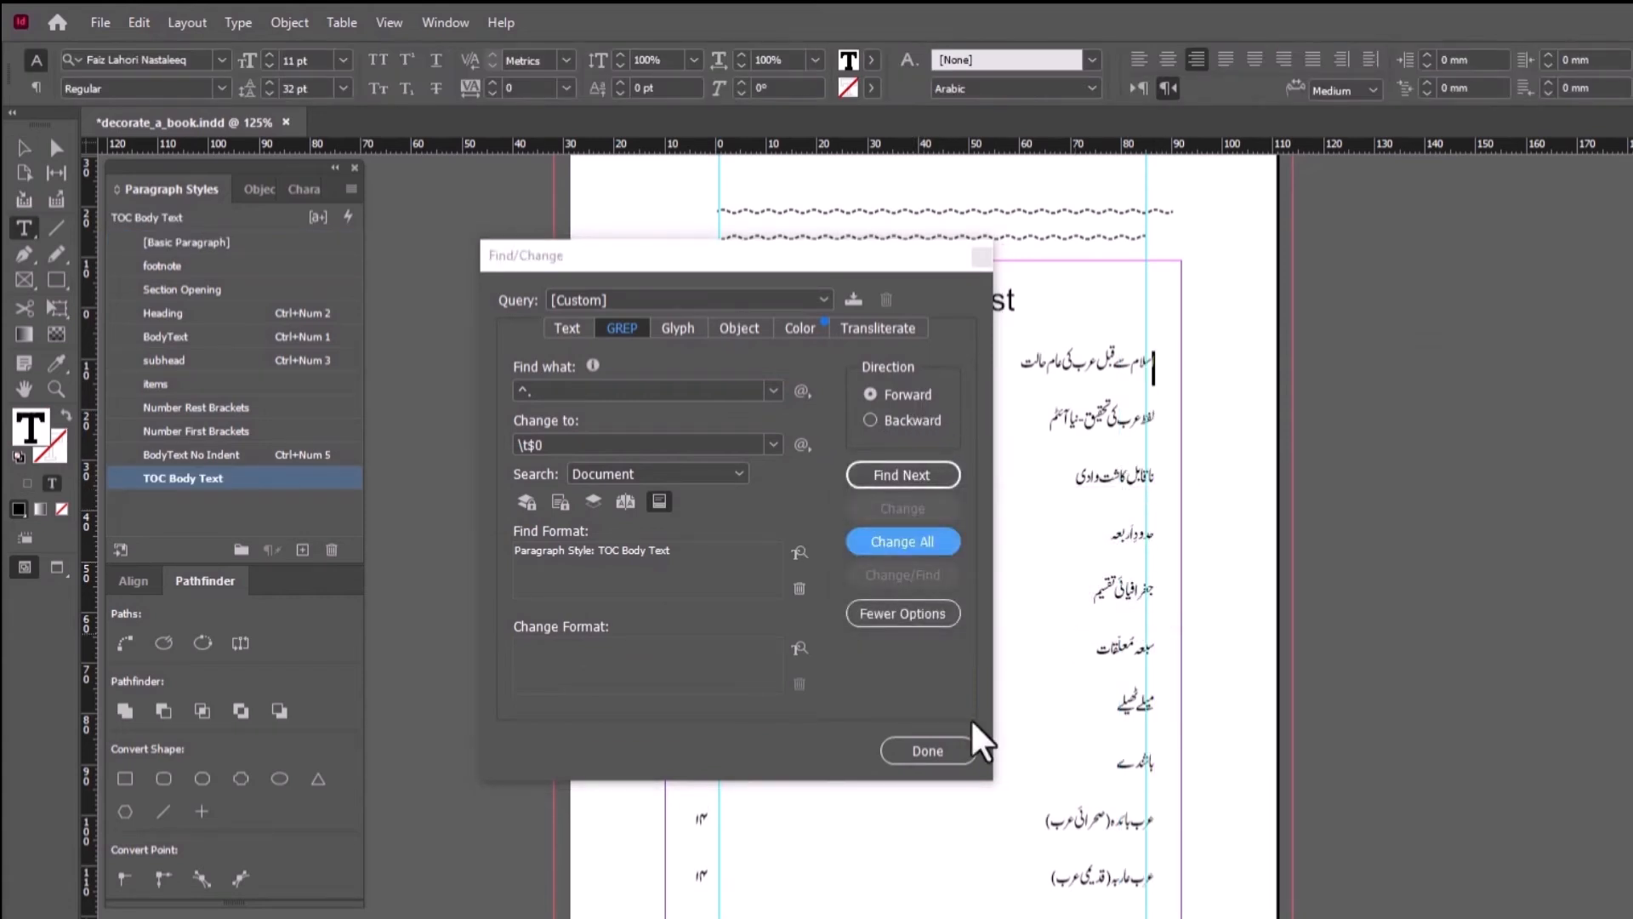
{"action": "left_click", "coordinate": [929, 750]}
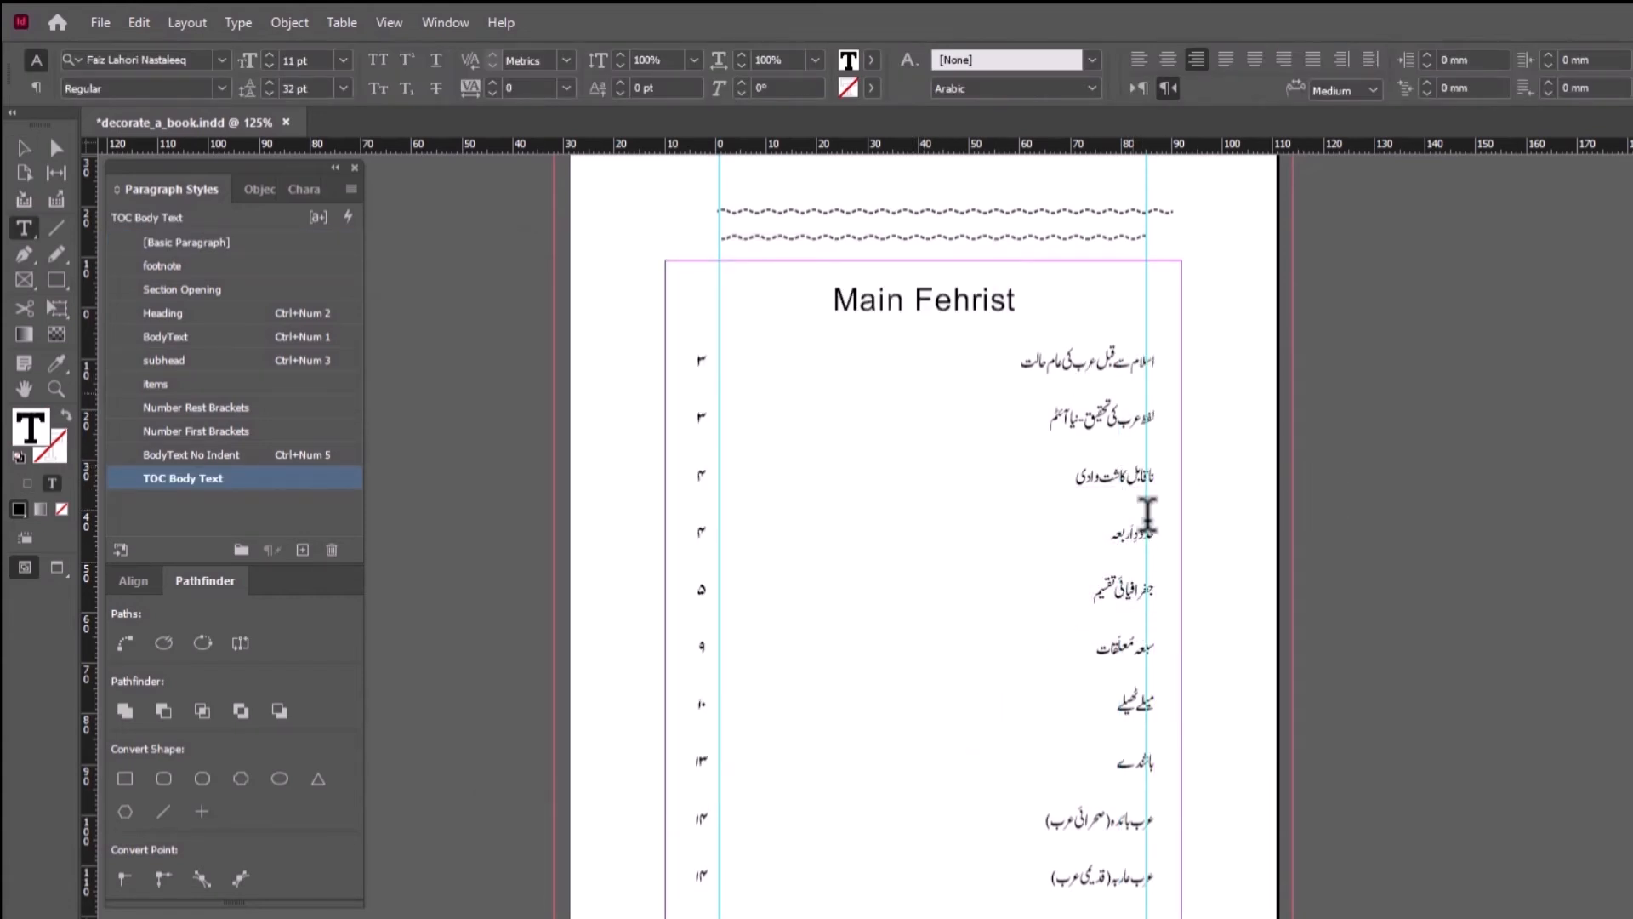
- Check the tabbed contents entries, then delete the two vertical ruler guides on the contents page
{"action": "scroll", "coordinate": [850, 597], "scroll_direction": "down", "scroll_amount": 3}
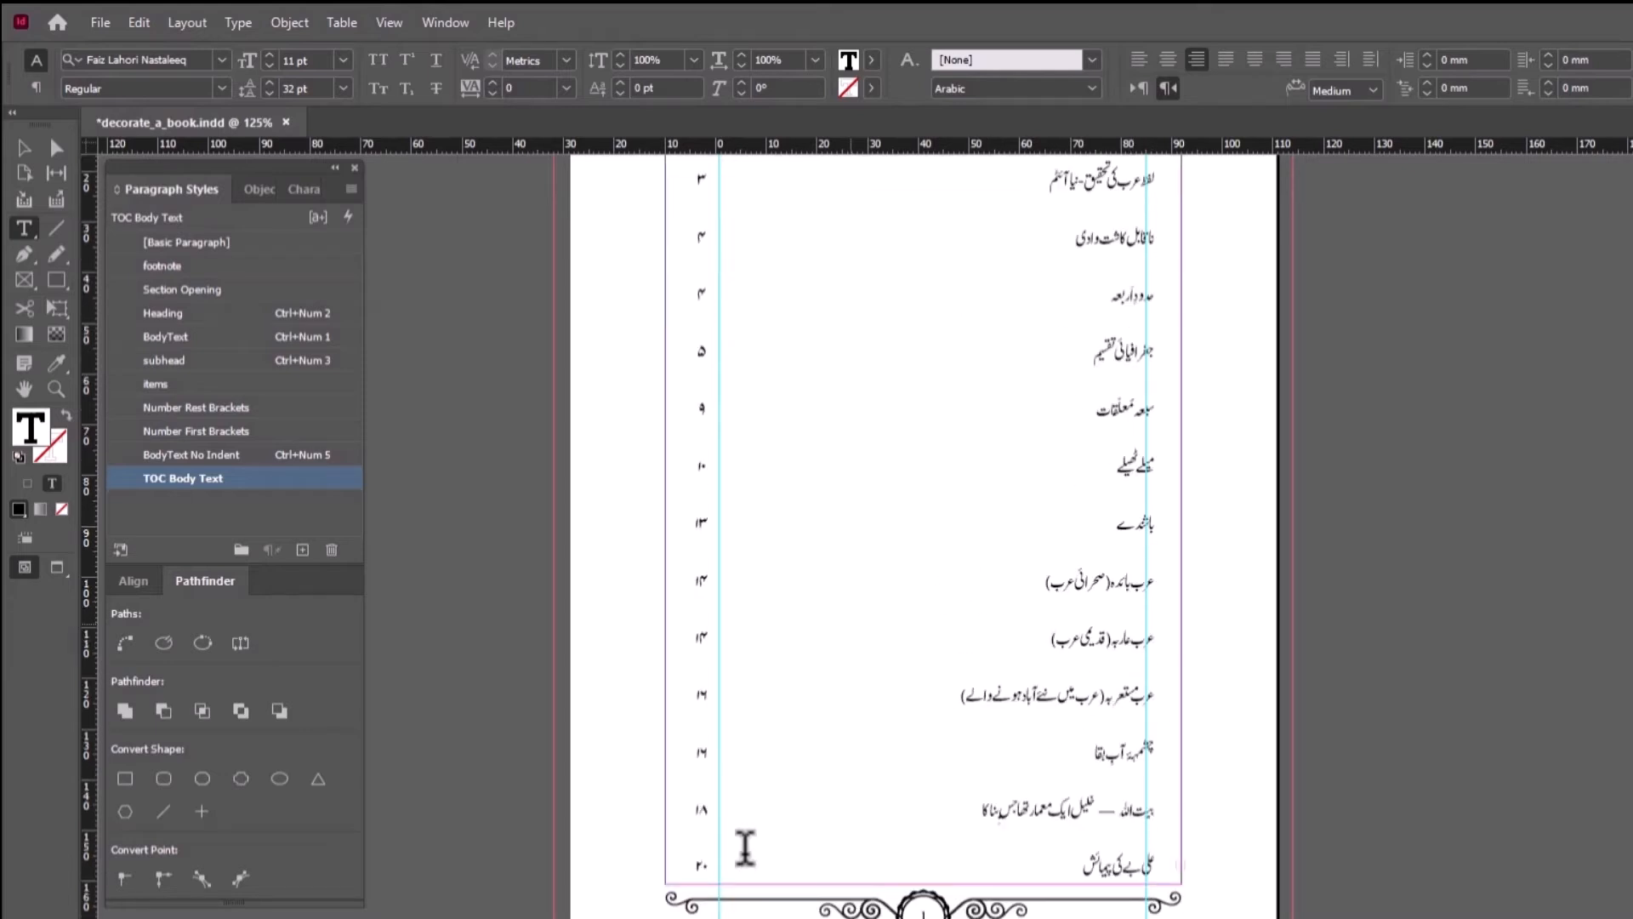
{"action": "scroll", "coordinate": [1138, 736], "scroll_direction": "up", "scroll_amount": 3}
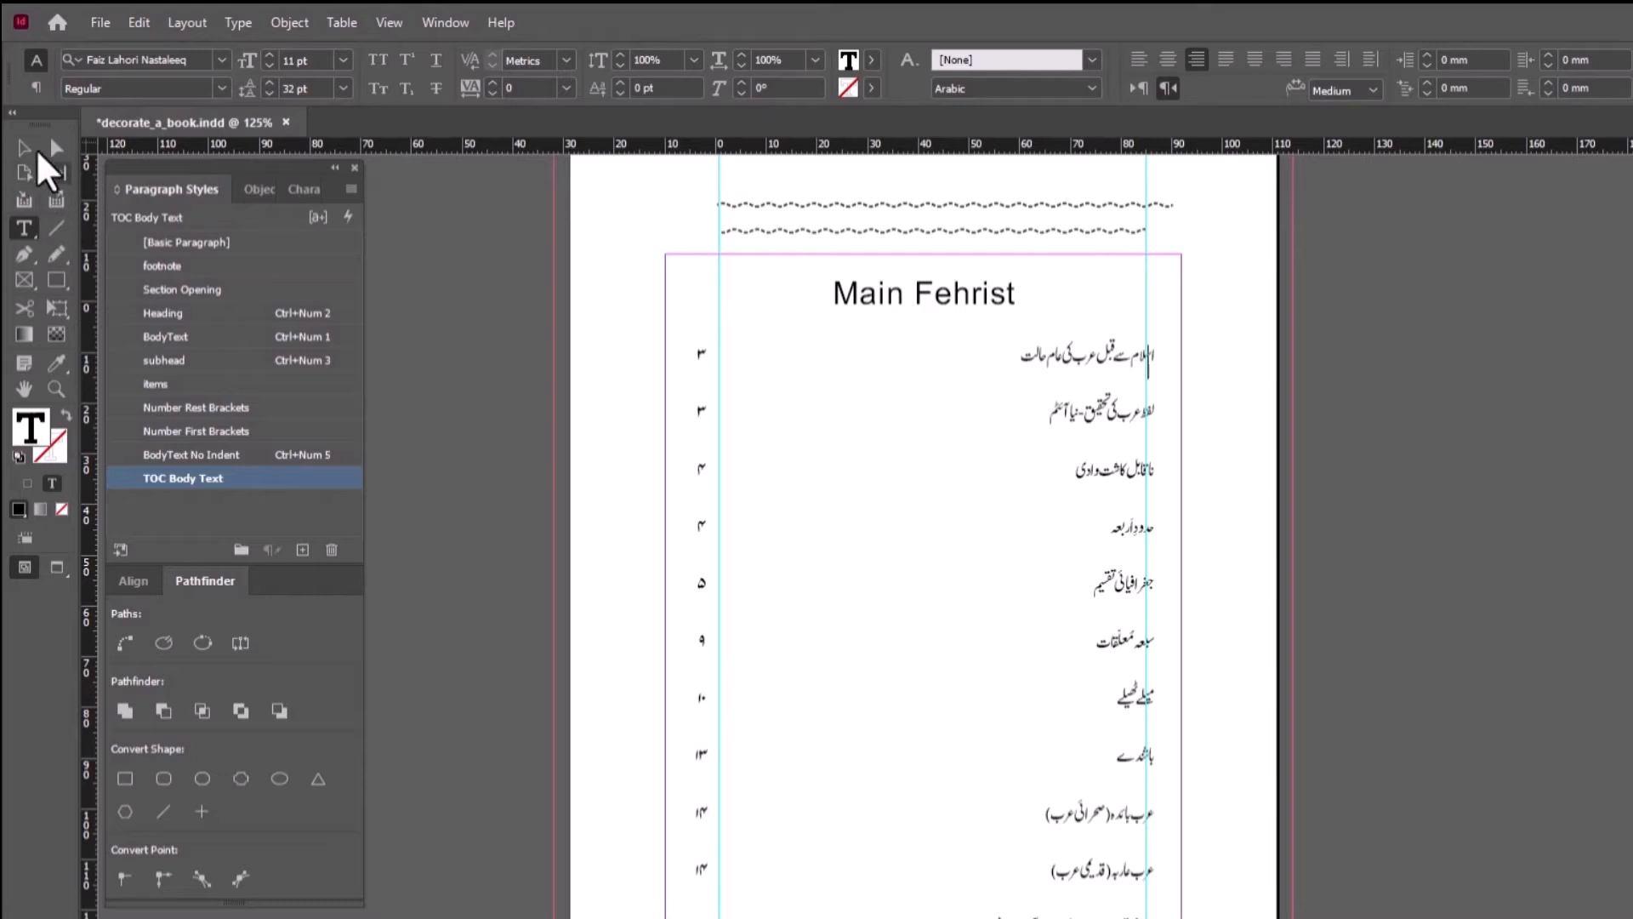
{"action": "left_click", "coordinate": [23, 148]}
{"action": "left_click", "coordinate": [1490, 372]}
{"action": "scroll", "coordinate": [1505, 362], "scroll_direction": "up", "scroll_amount": 2}
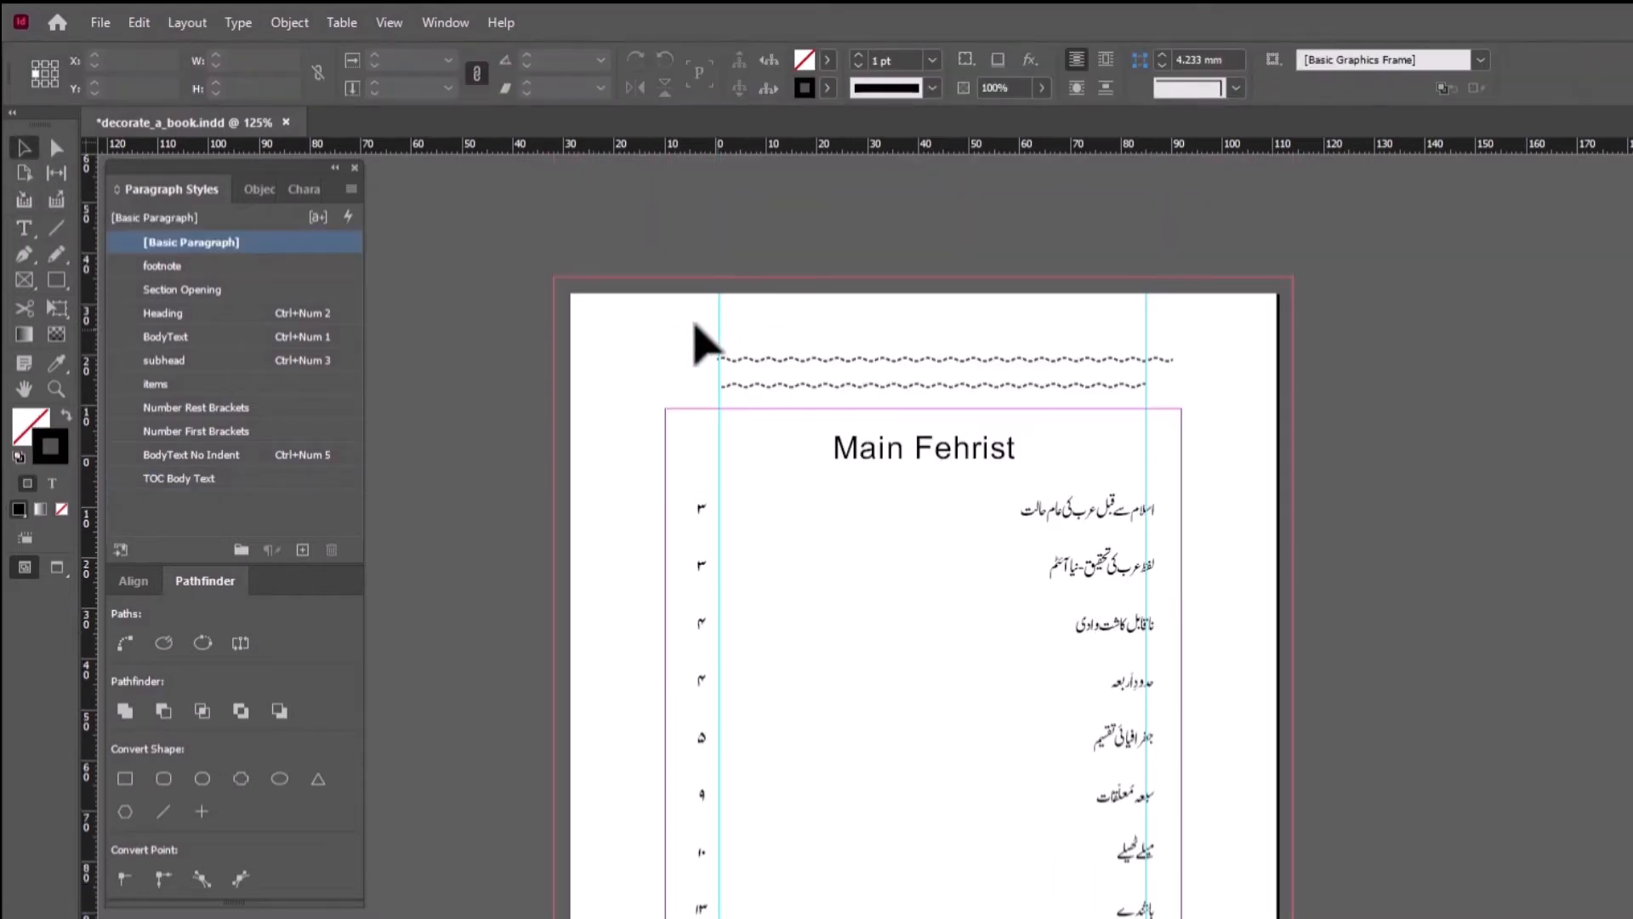
{"action": "left_click_drag", "start_coordinate": [692, 321], "coordinate": [1183, 319]}
{"action": "key", "text": "Delete"}
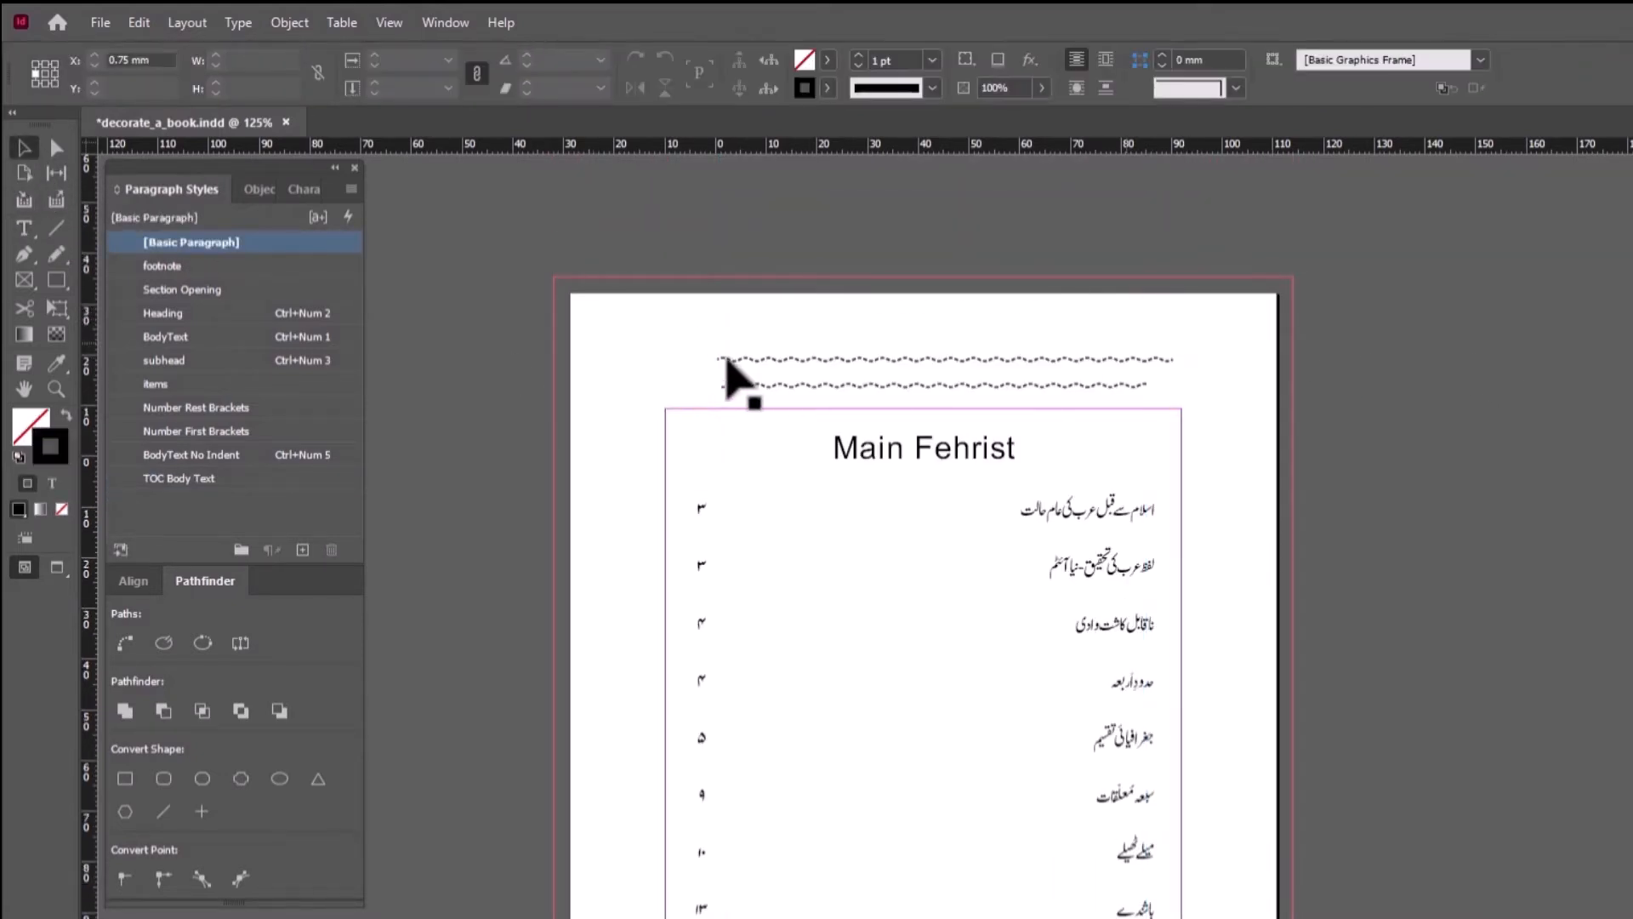
- Move both wavy dashed lines off the page onto the pasteboard above it and deselect them
{"action": "mouse_move", "coordinate": [668, 333]}
{"action": "left_mouse_down"}
{"action": "mouse_move", "coordinate": [1112, 355]}
{"action": "mouse_move", "coordinate": [1148, 387]}
{"action": "mouse_move", "coordinate": [758, 313]}
{"action": "mouse_move", "coordinate": [649, 342]}
{"action": "left_mouse_up"}
{"action": "left_click", "coordinate": [904, 387]}
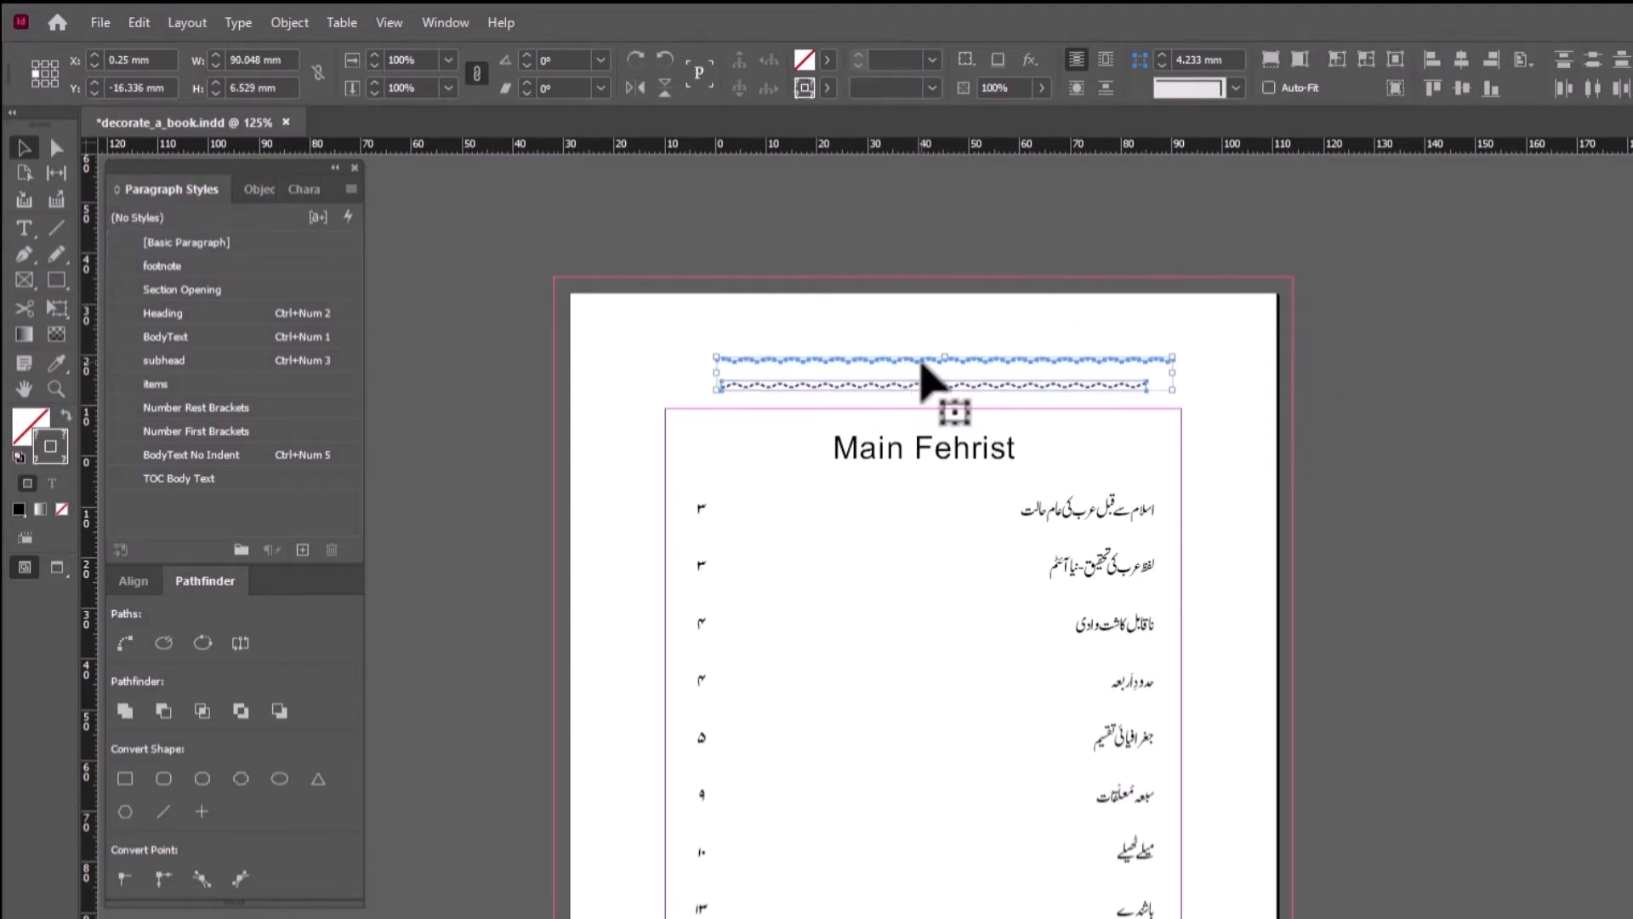
{"action": "left_click_drag", "start_coordinate": [922, 375], "coordinate": [987, 219]}
{"action": "left_click", "coordinate": [1566, 530]}
{"action": "key", "text": "space"}
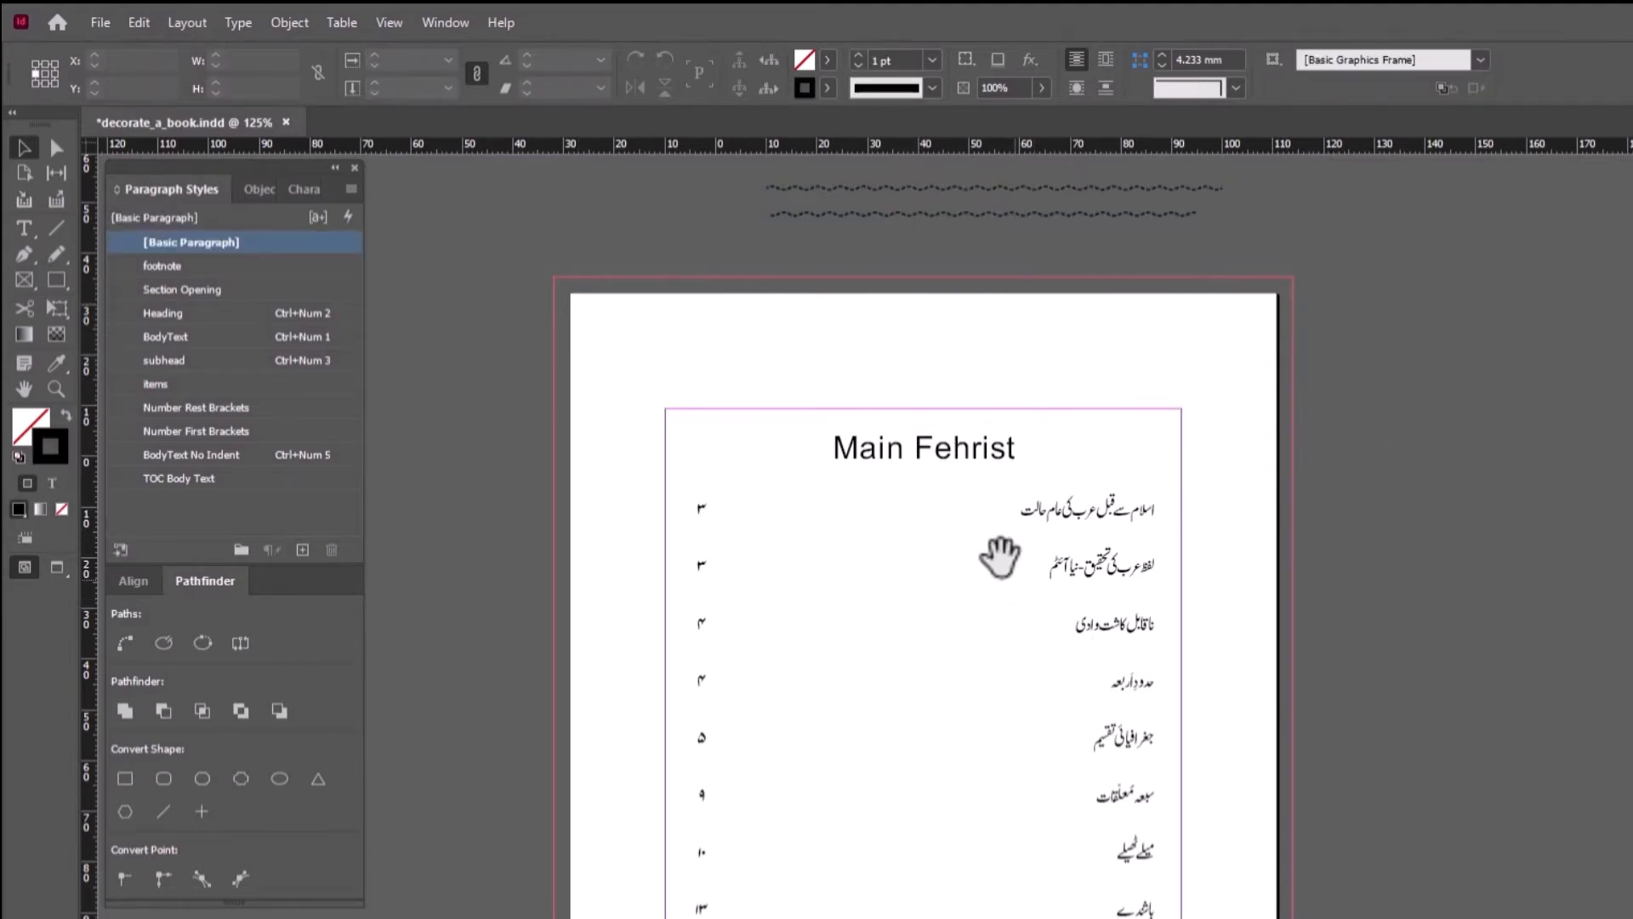
{"action": "left_click_drag", "start_coordinate": [1004, 540], "coordinate": [1012, 369]}
{"action": "left_click", "coordinate": [24, 228]}
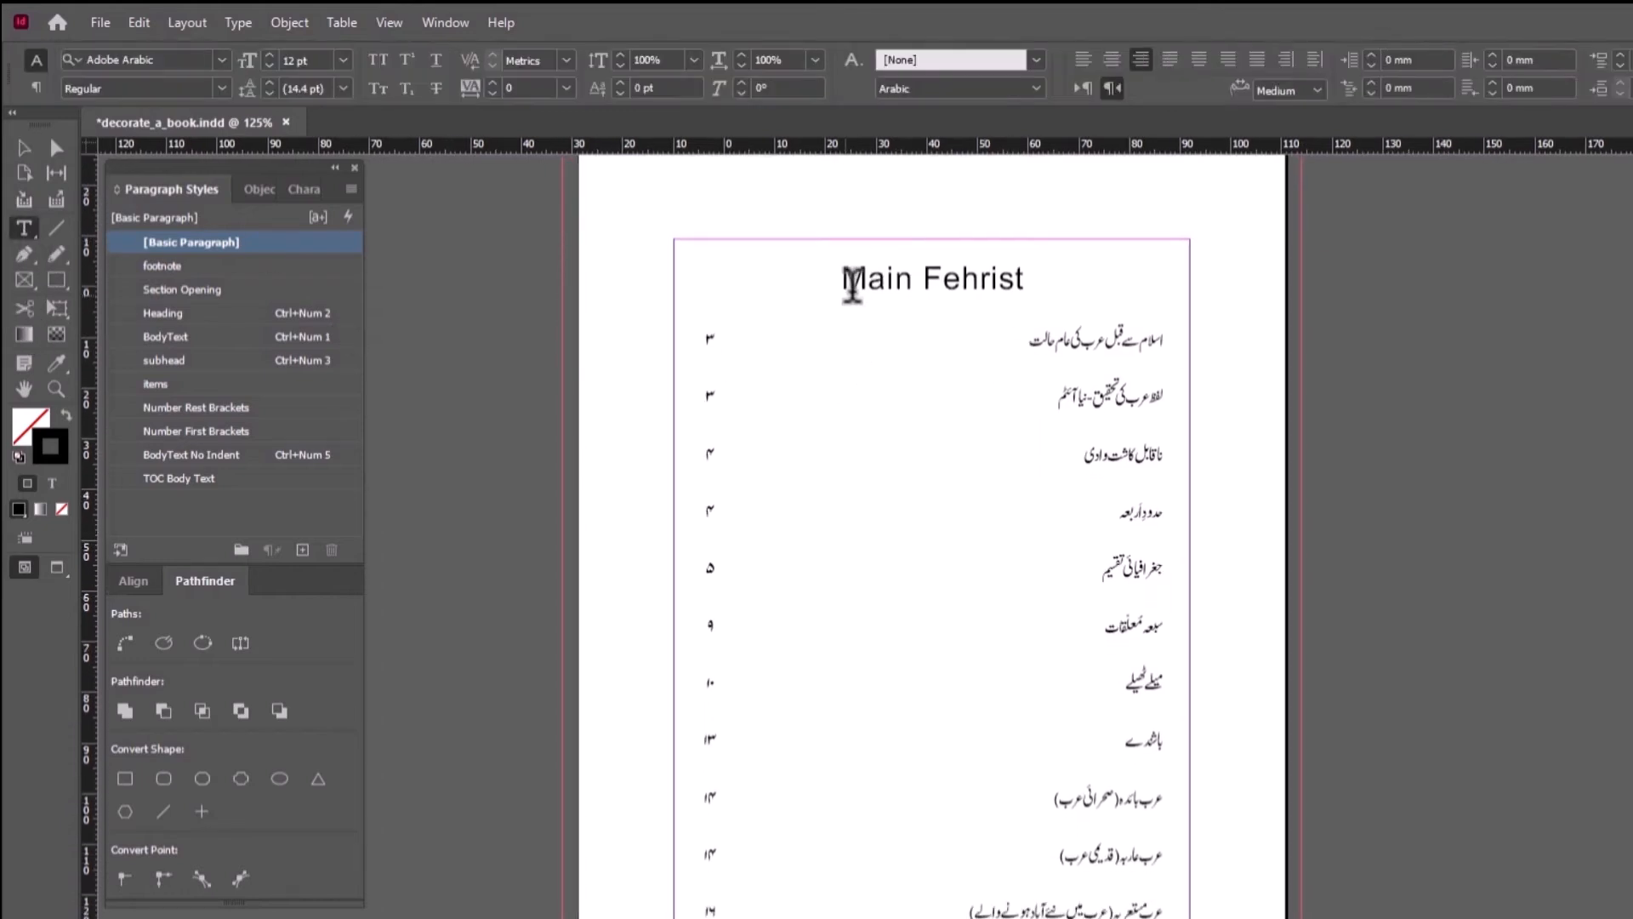
{"action": "double_click", "coordinate": [855, 279]}
{"action": "left_click", "coordinate": [914, 293]}
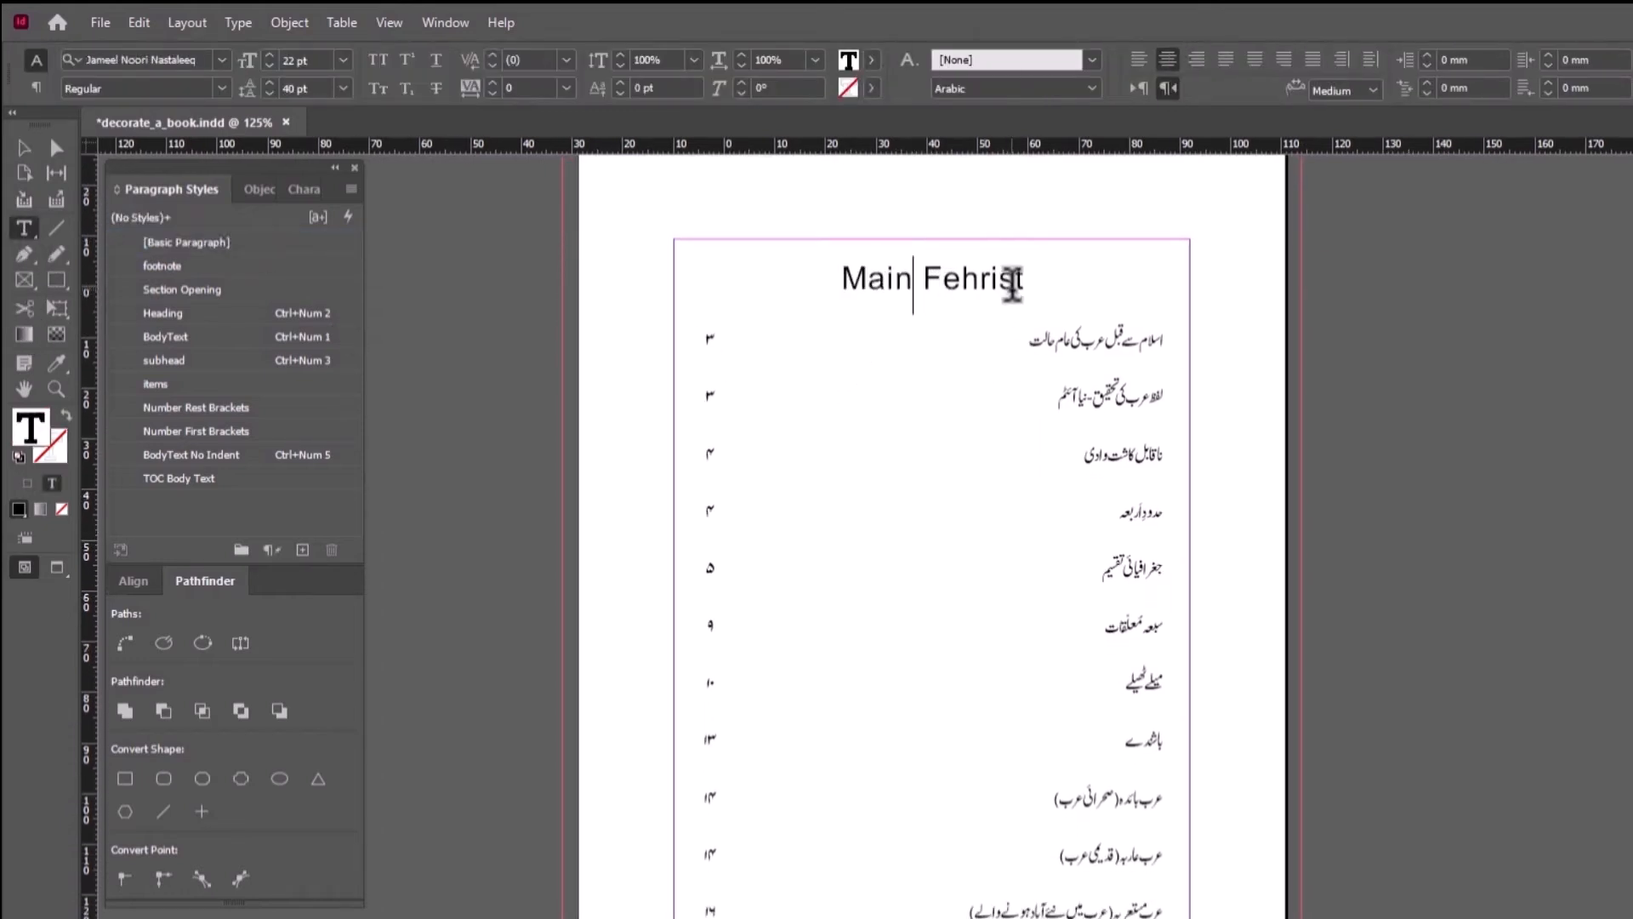
{"action": "key", "text": "Escape"}
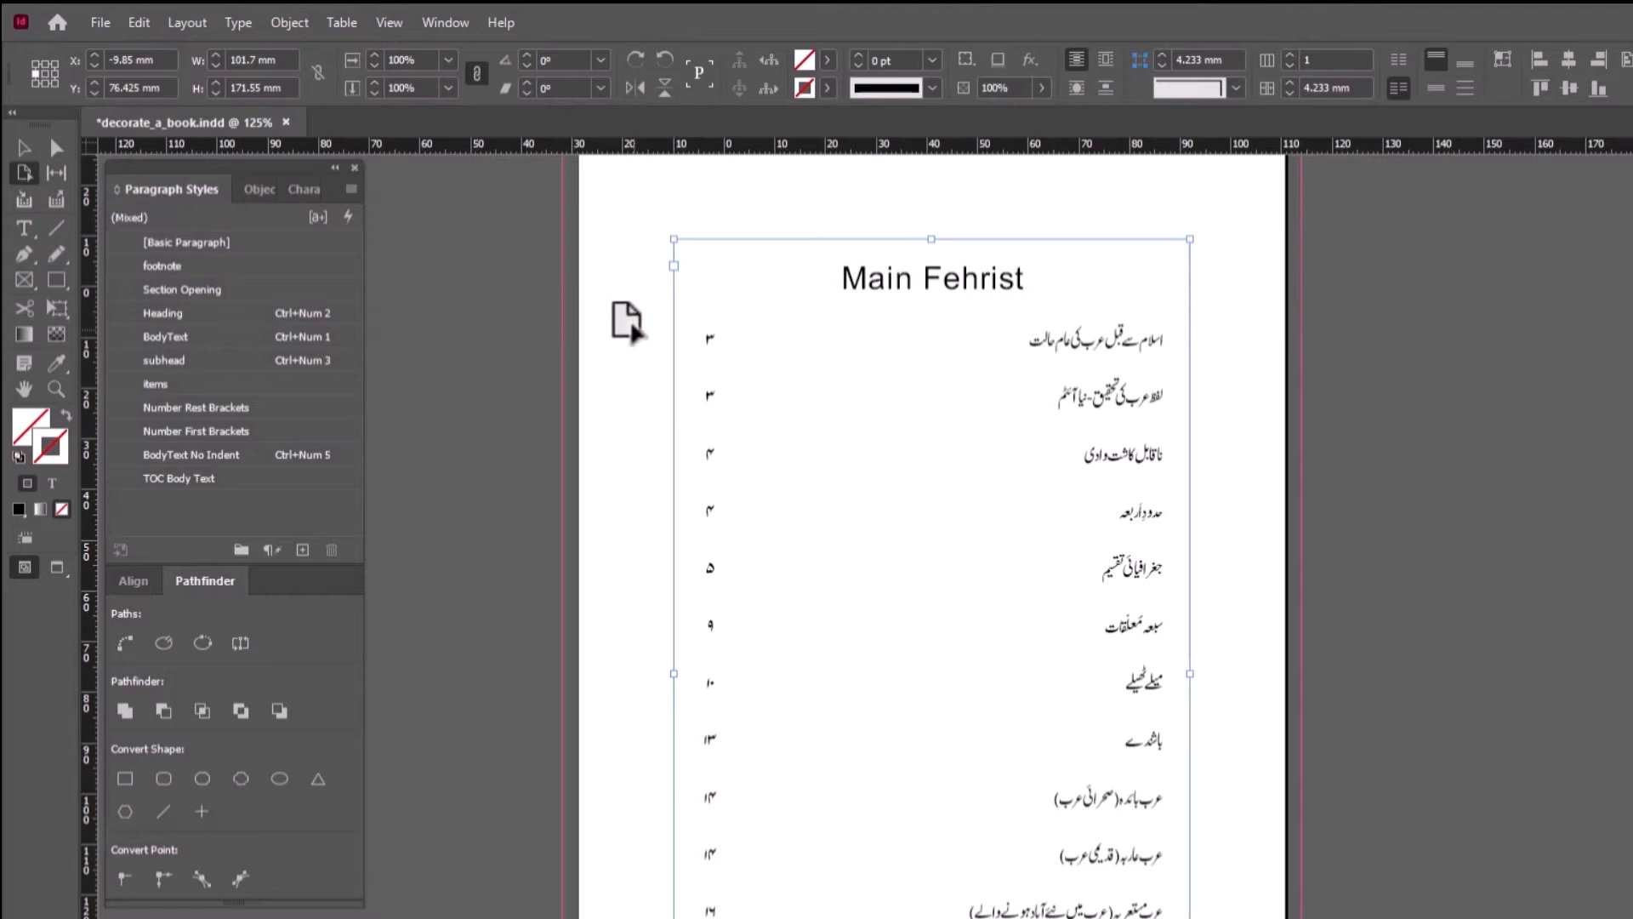
- Draw a rectangle about 77 mm by 11 mm around the first contents entry, starting at the text frame's right edge
{"action": "key", "text": "ctrl+space"}
{"action": "left_click_drag", "start_coordinate": [671, 266], "coordinate": [1276, 675]}
{"action": "left_click_drag", "start_coordinate": [1433, 604], "coordinate": [1449, 643]}
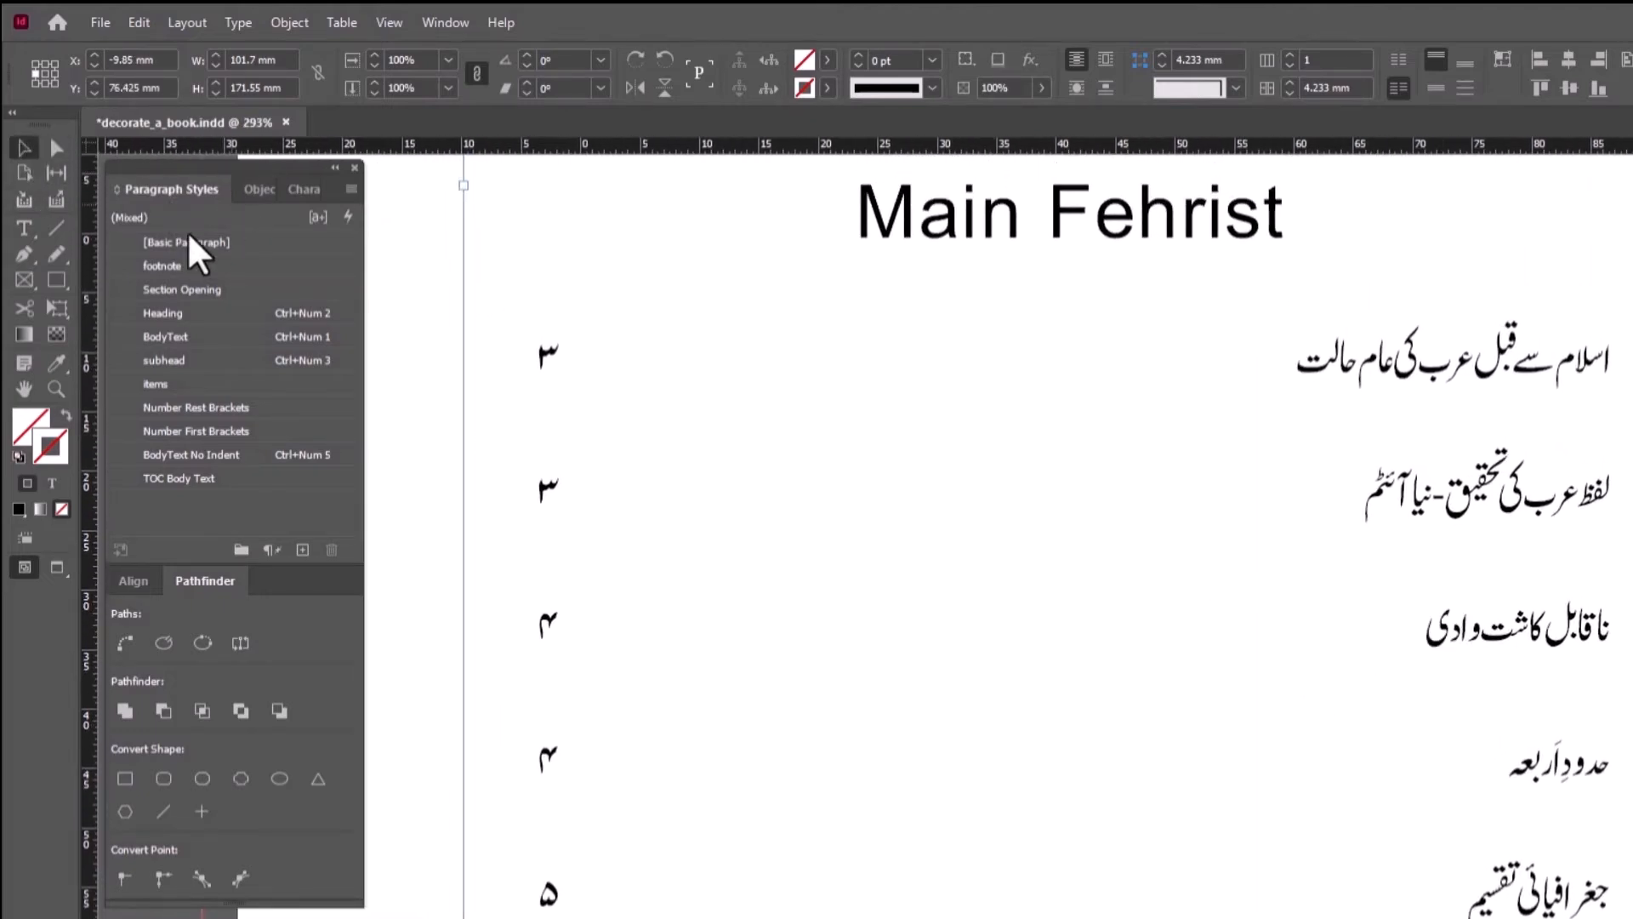
{"action": "left_click", "coordinate": [54, 278]}
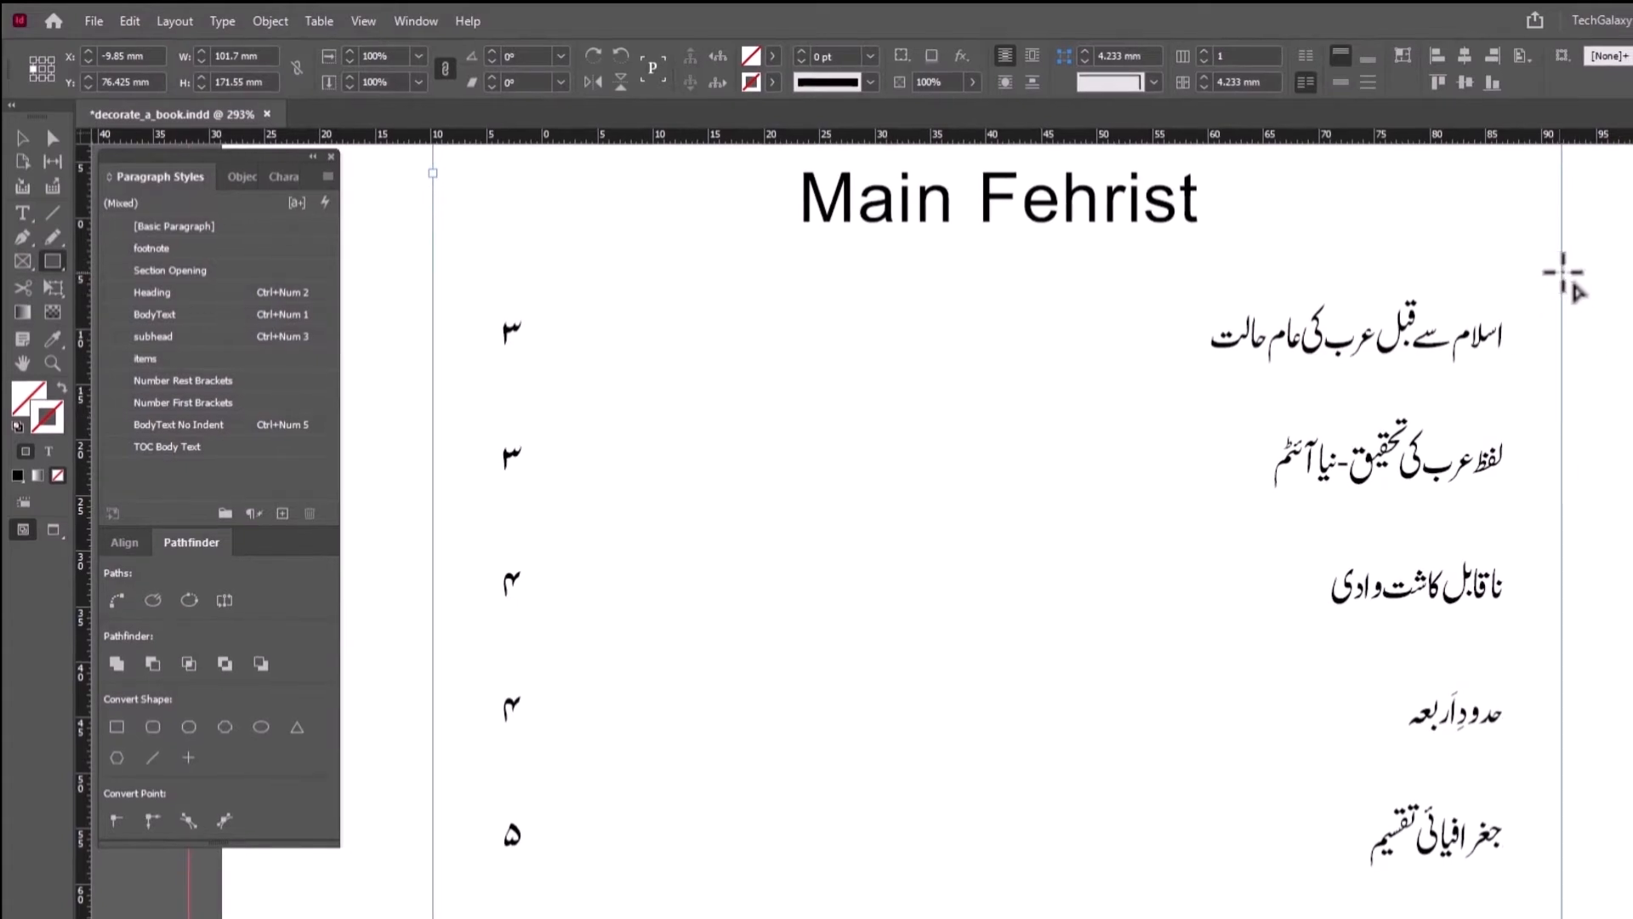
{"action": "mouse_move", "coordinate": [1564, 272]}
{"action": "left_mouse_down"}
{"action": "mouse_move", "coordinate": [825, 393]}
{"action": "mouse_move", "coordinate": [703, 393]}
{"action": "left_mouse_up"}
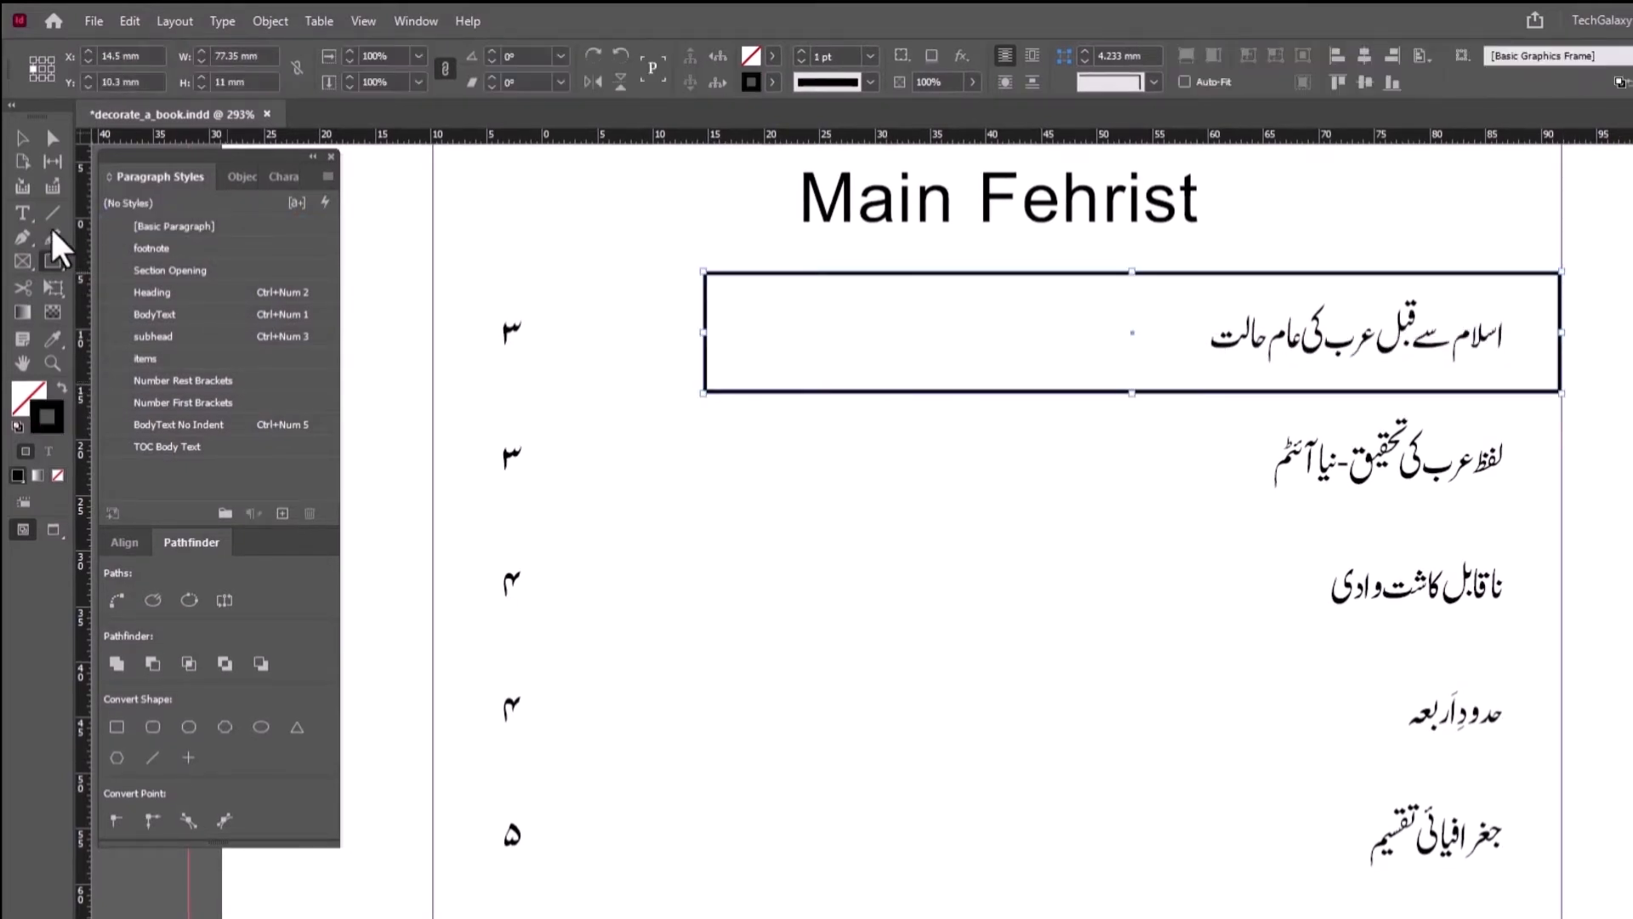
- Set the rectangle's height to 10 mm and extend its left side toward the page number, to about 86.65 mm wide
{"action": "left_click", "coordinate": [22, 138]}
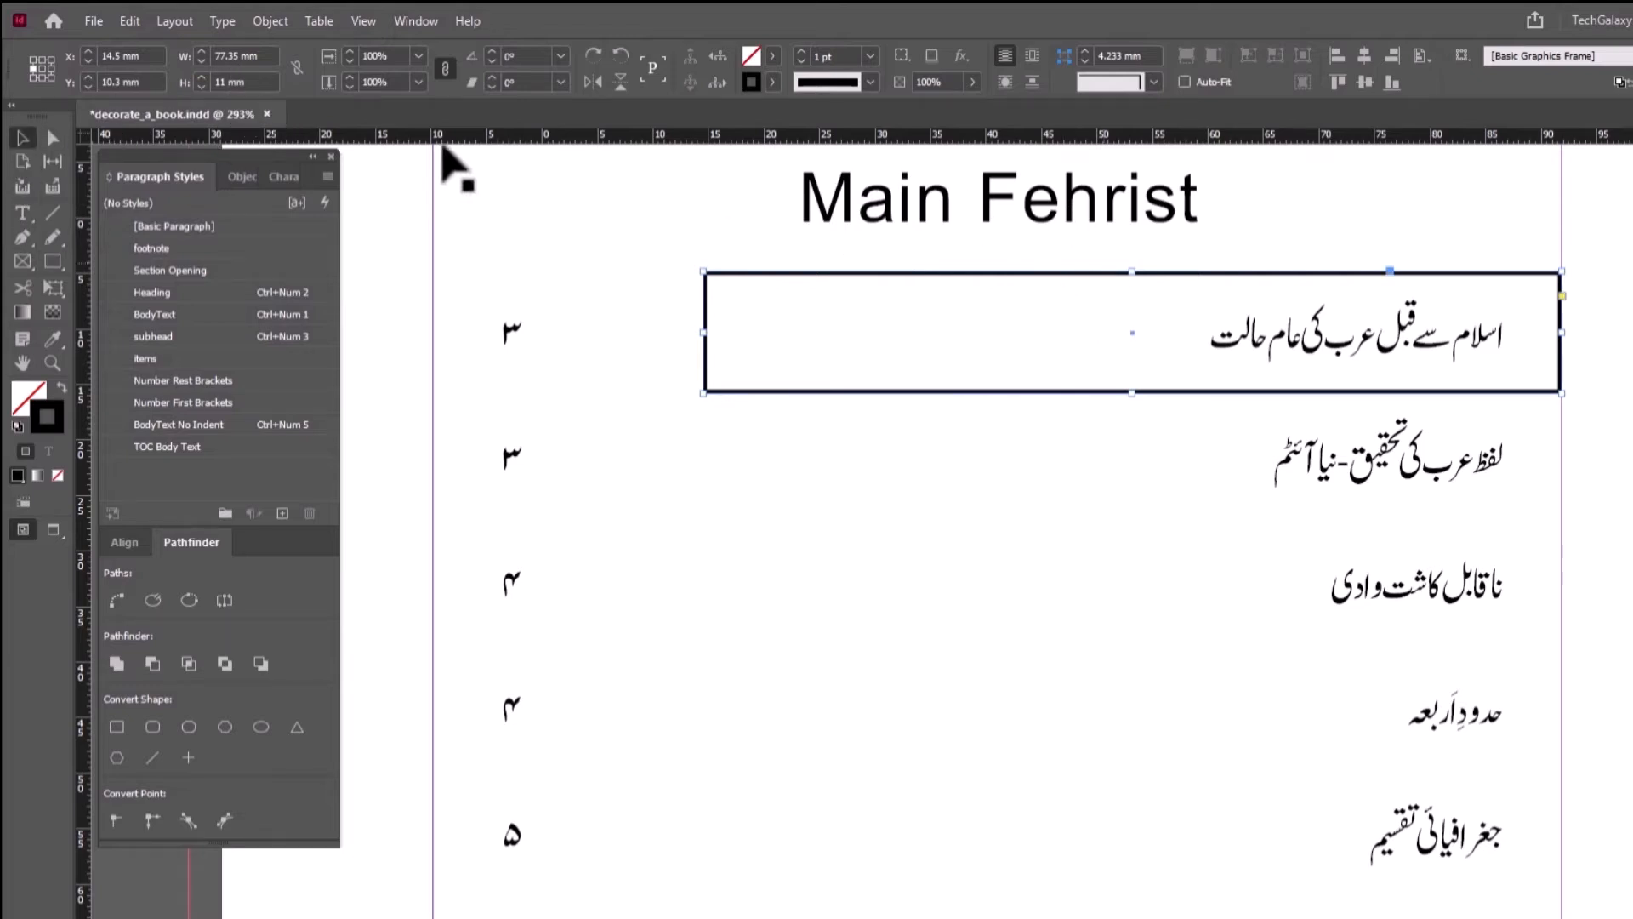
{"action": "left_click", "coordinate": [251, 82]}
{"action": "type", "text": "10"}
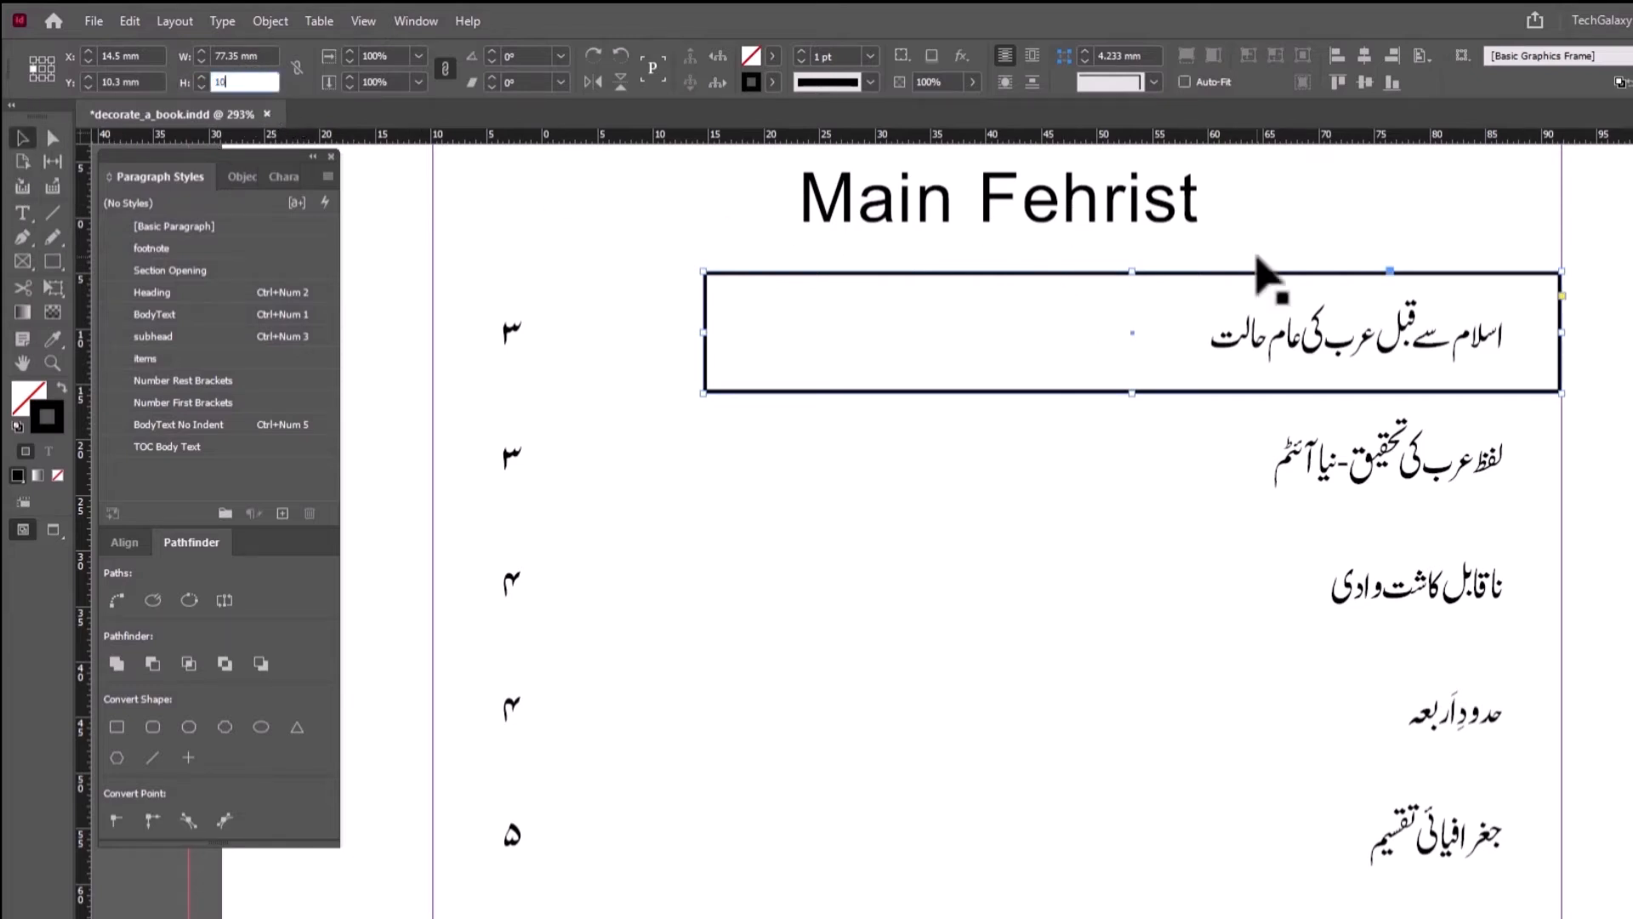
{"action": "key", "text": "Return"}
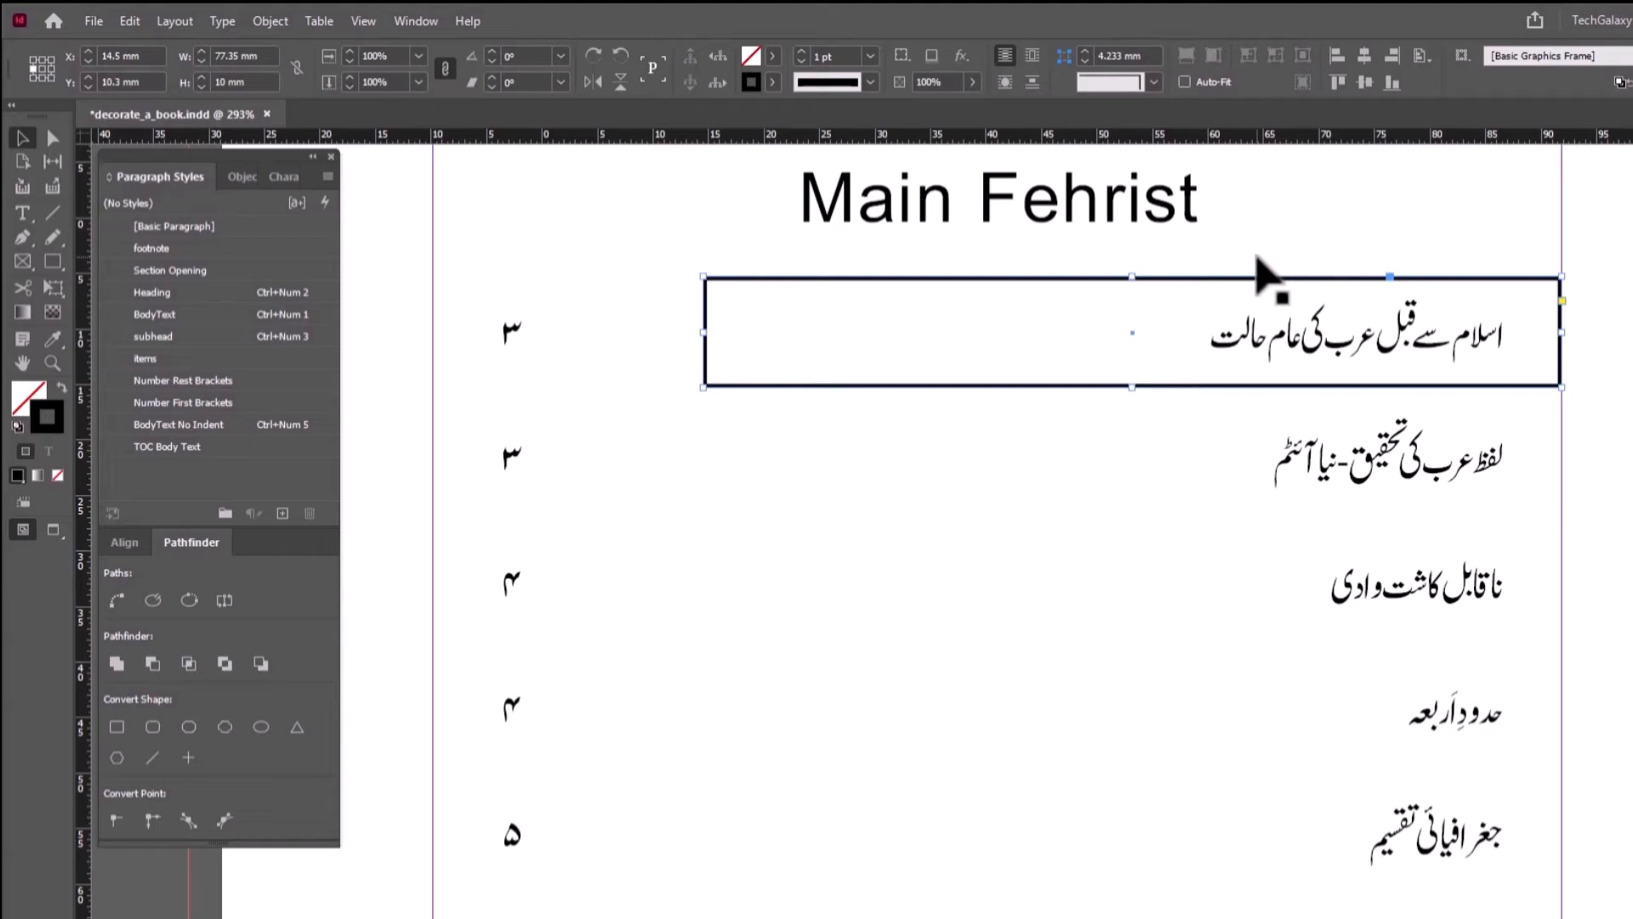
{"action": "left_click_drag", "start_coordinate": [702, 331], "coordinate": [600, 334]}
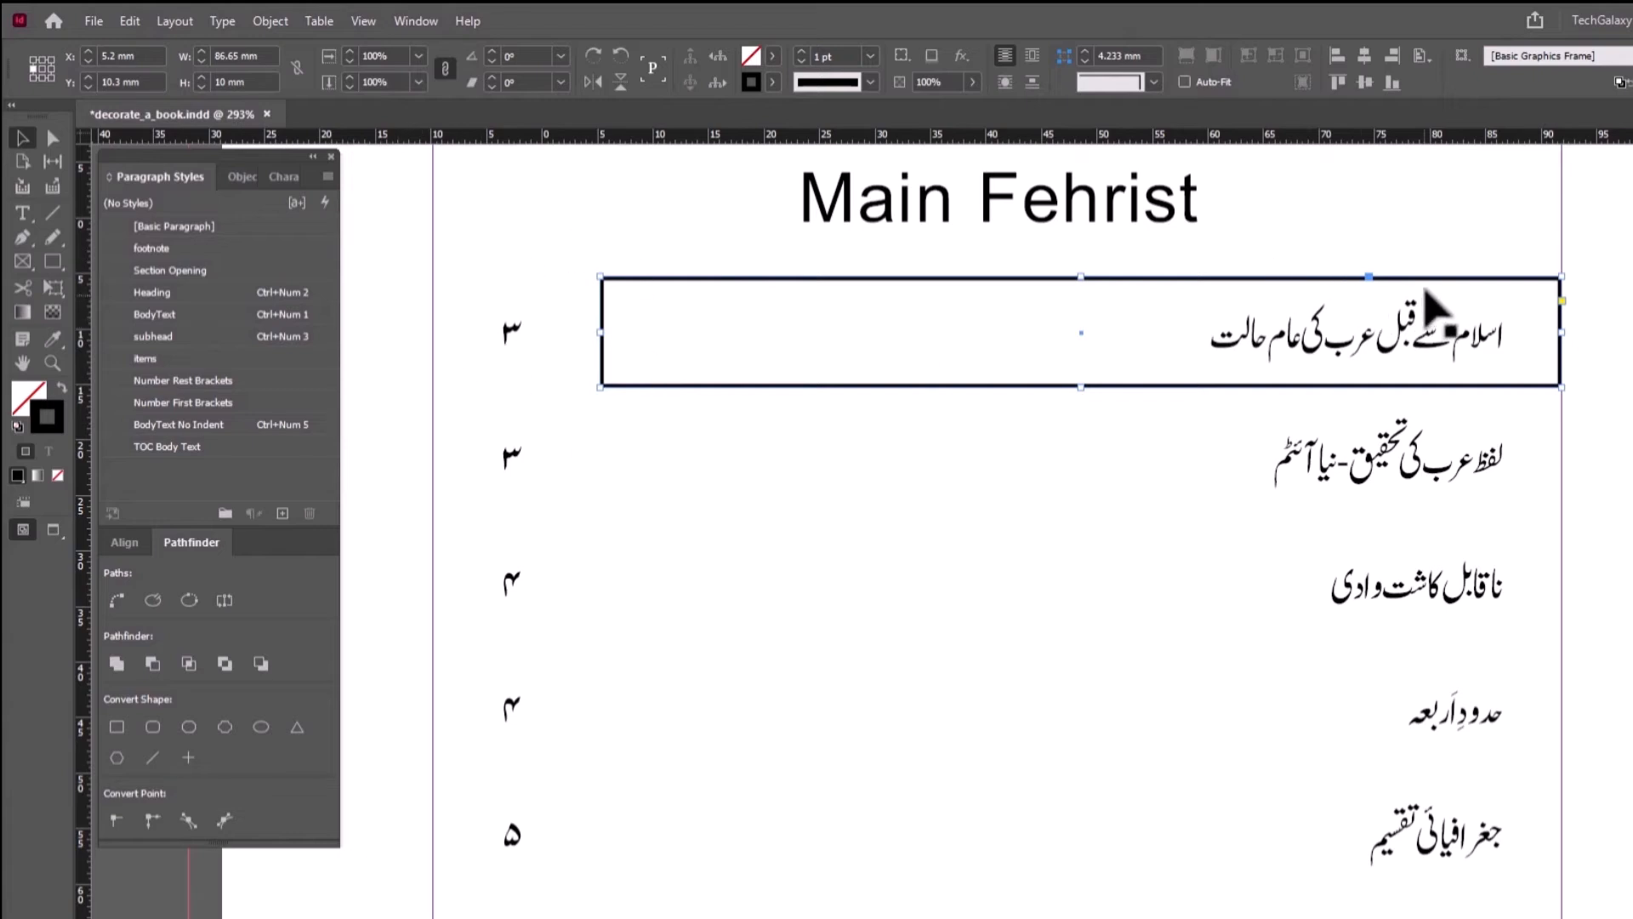
- Duplicate the rectangle to the text frame's left edge and narrow the copy to about 15 mm around the page number
{"action": "left_click_drag", "start_coordinate": [1455, 293], "coordinate": [1299, 294]}
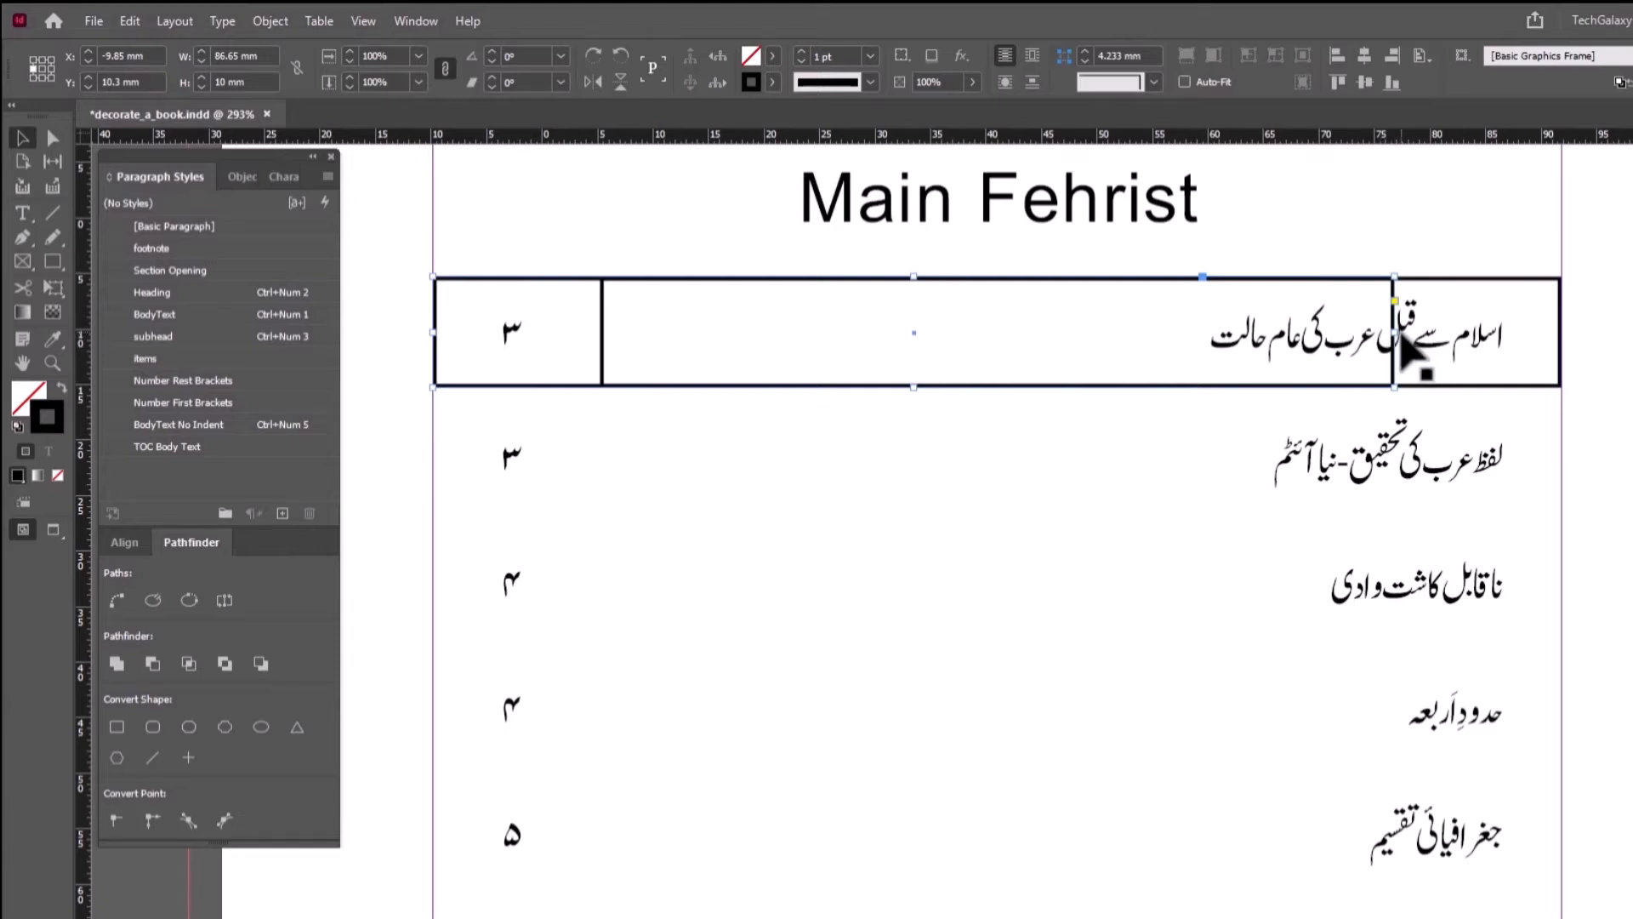
{"action": "left_click_drag", "start_coordinate": [1395, 333], "coordinate": [601, 361]}
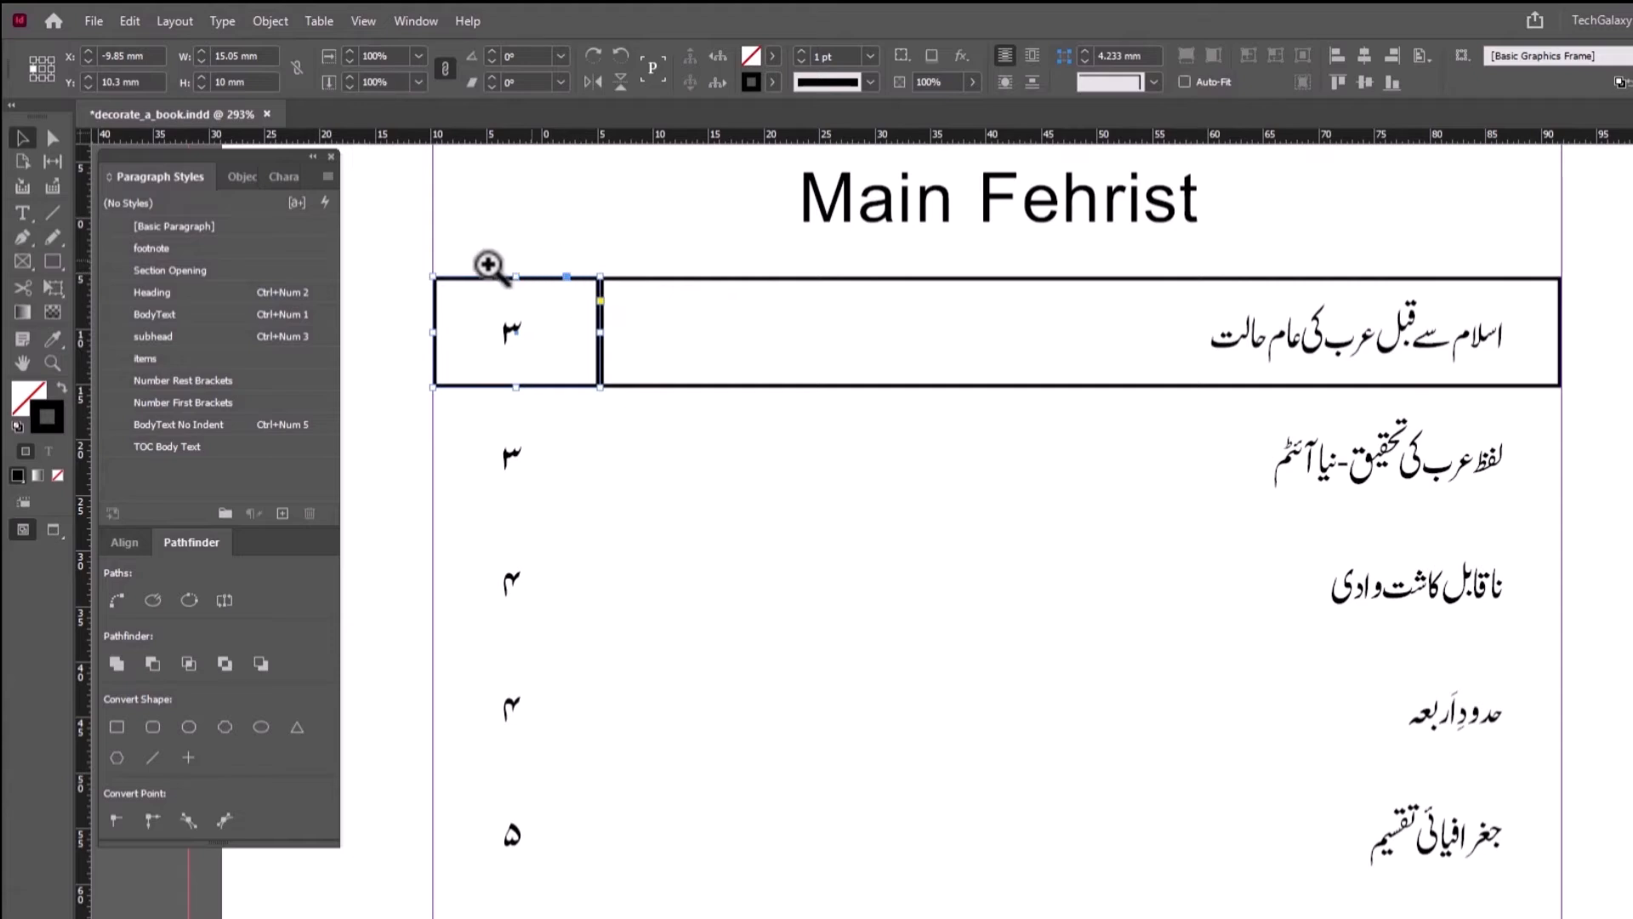
- Select both rectangles and distribute them horizontally with -0.353 mm spacing so their adjoining strokes overlap
{"action": "left_click_drag", "start_coordinate": [430, 257], "coordinate": [757, 468]}
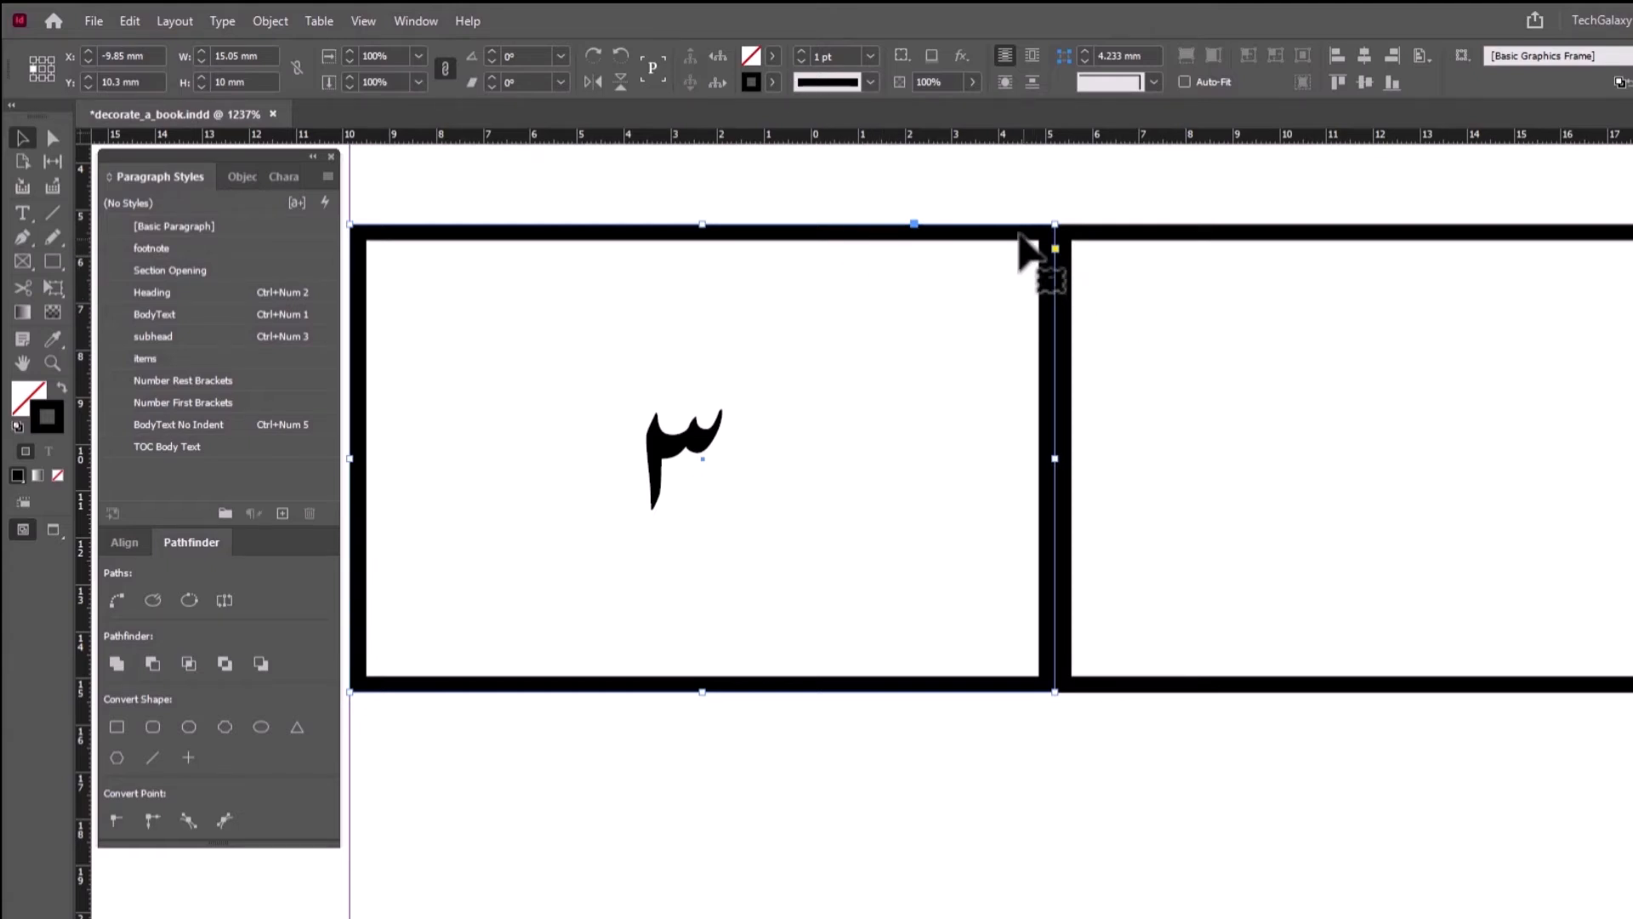
{"action": "left_click", "coordinate": [1135, 276]}
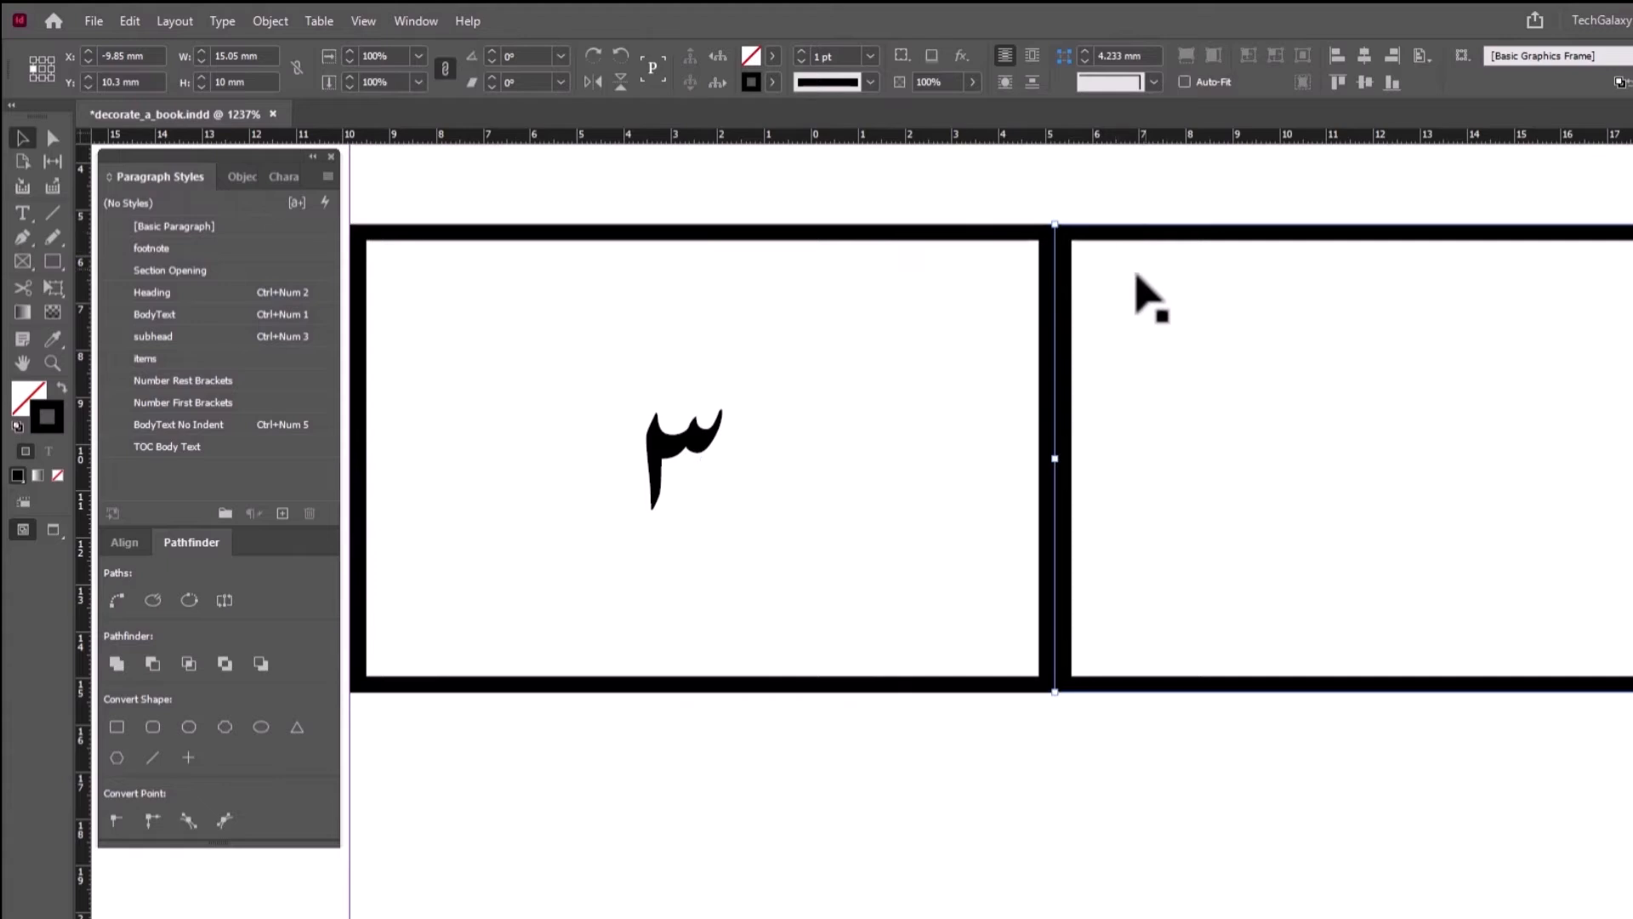
{"action": "left_click", "coordinate": [1048, 251]}
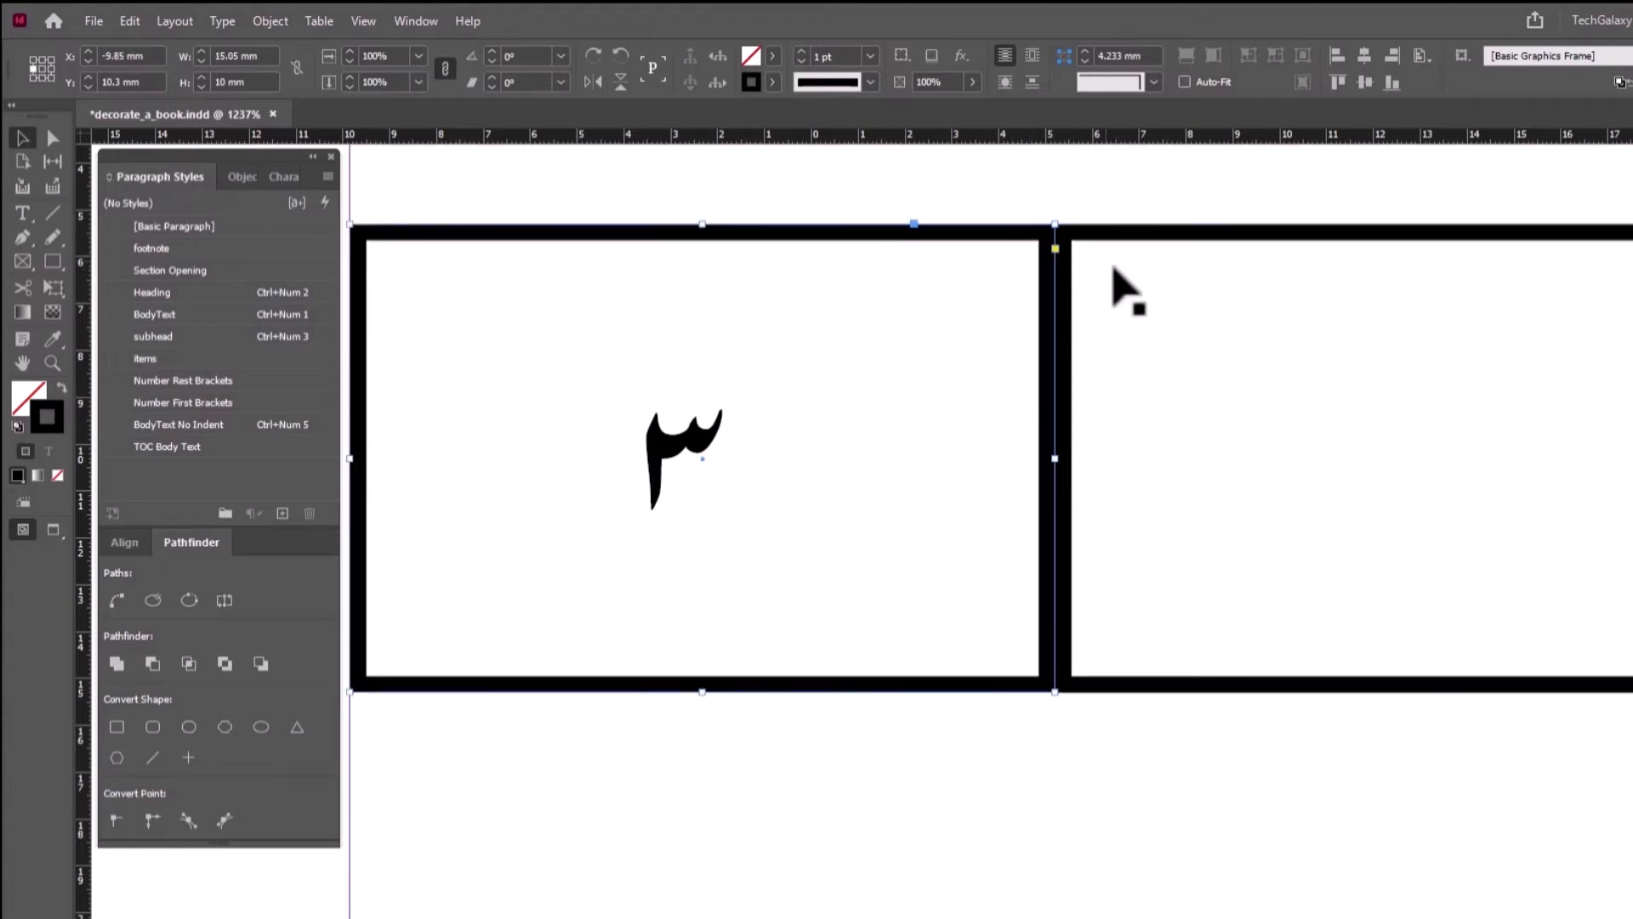
{"action": "left_click", "coordinate": [1098, 236], "text": "shift"}
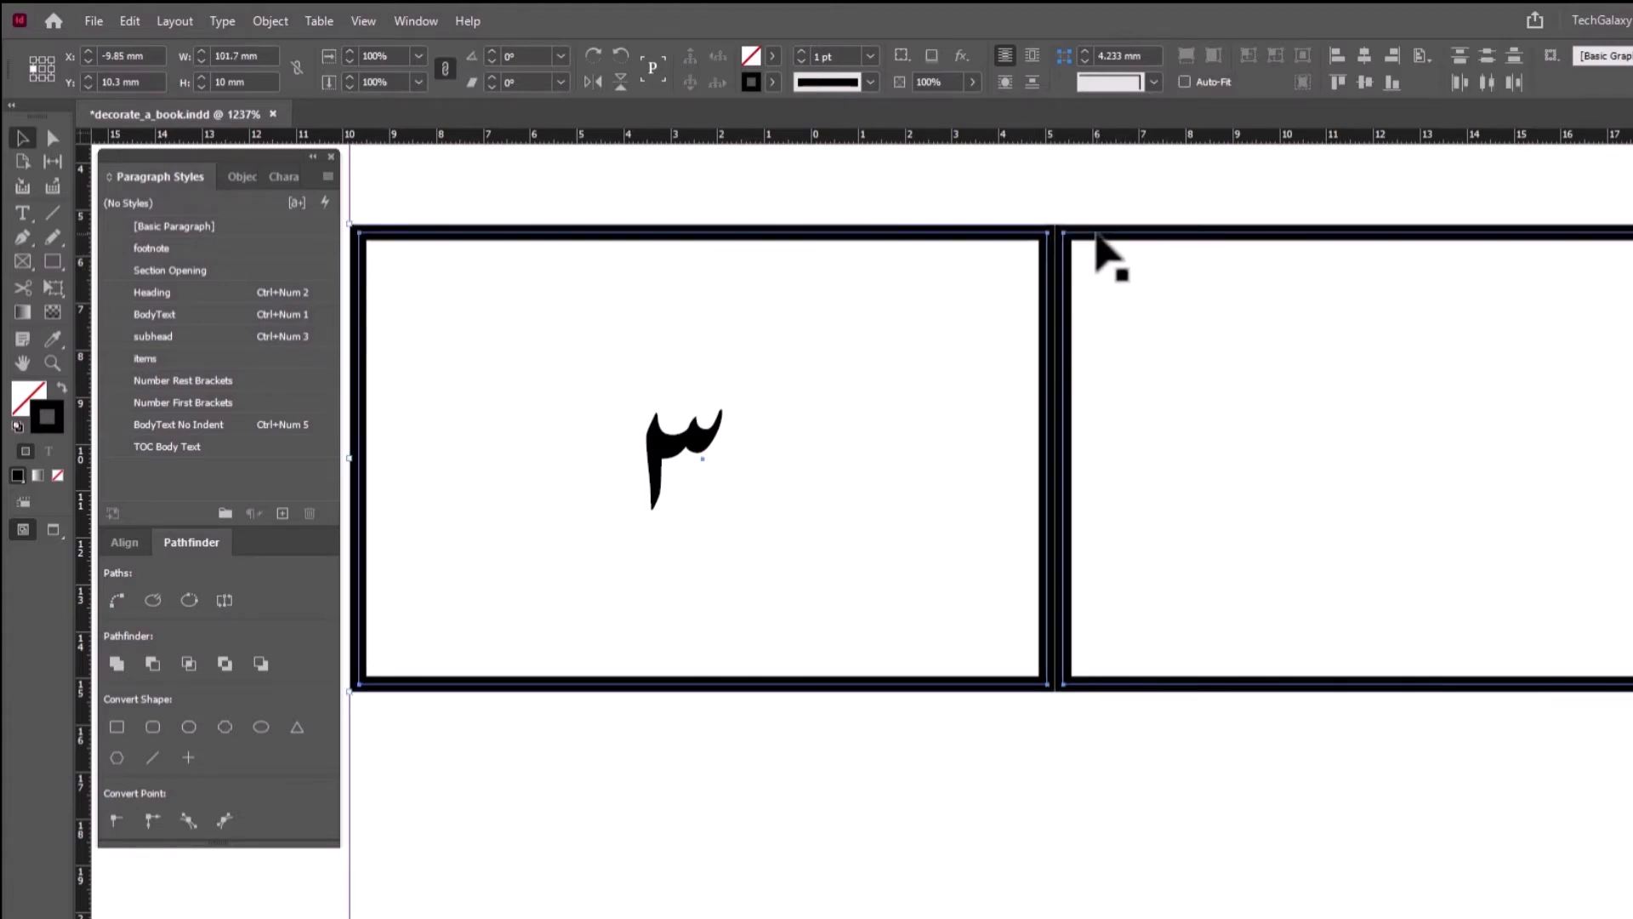
{"action": "left_click", "coordinate": [130, 544]}
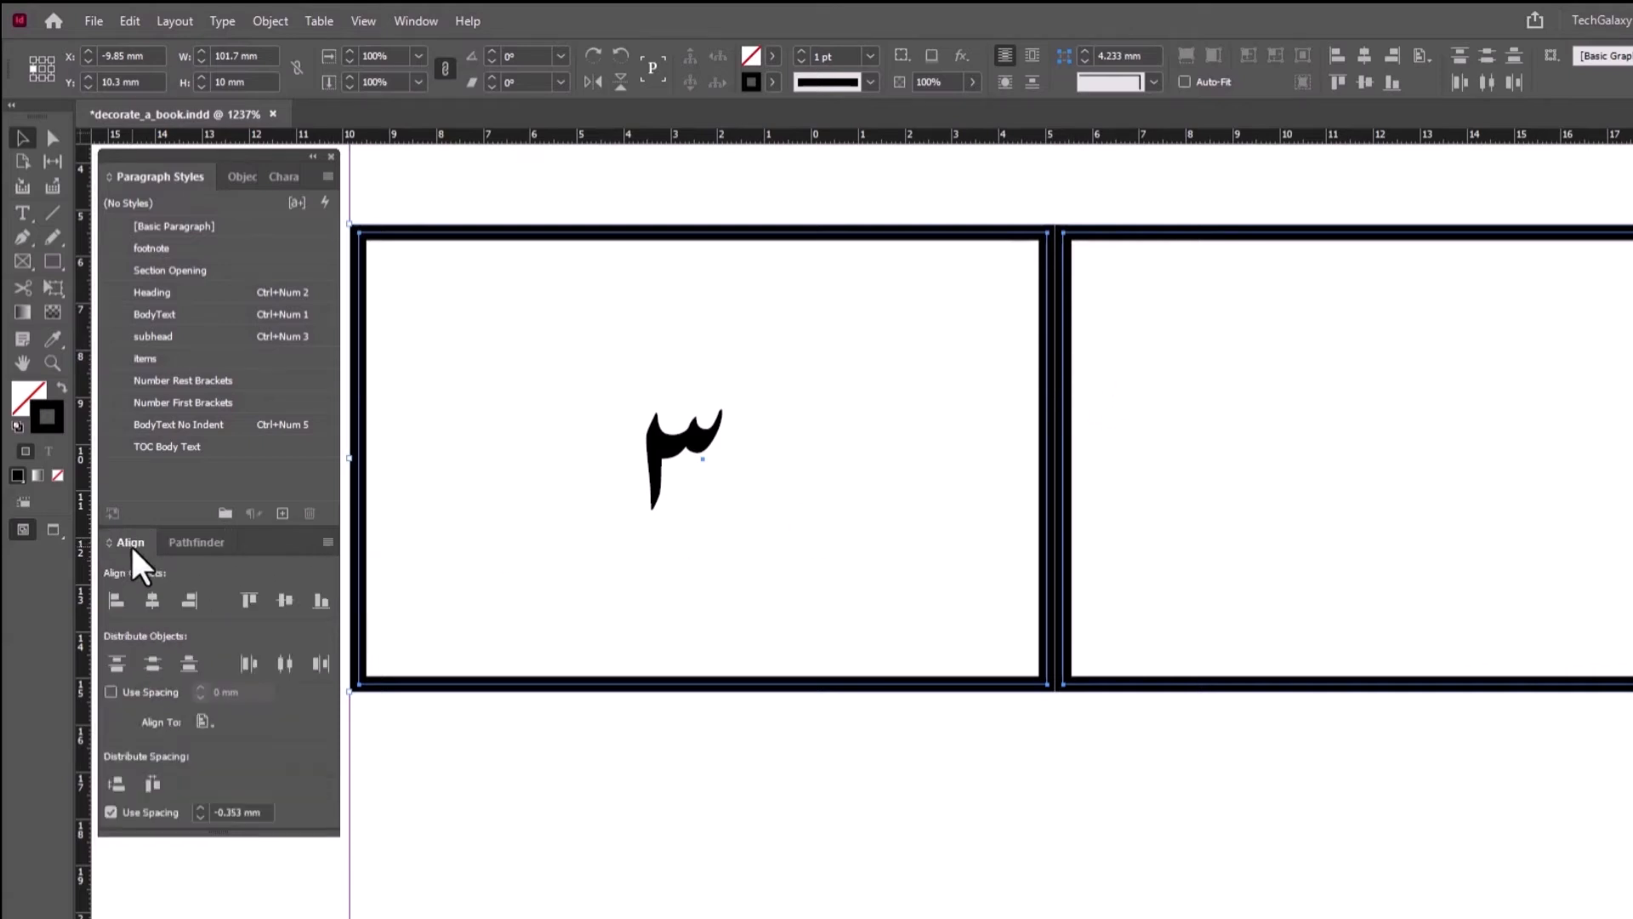
{"action": "double_click", "coordinate": [267, 811]}
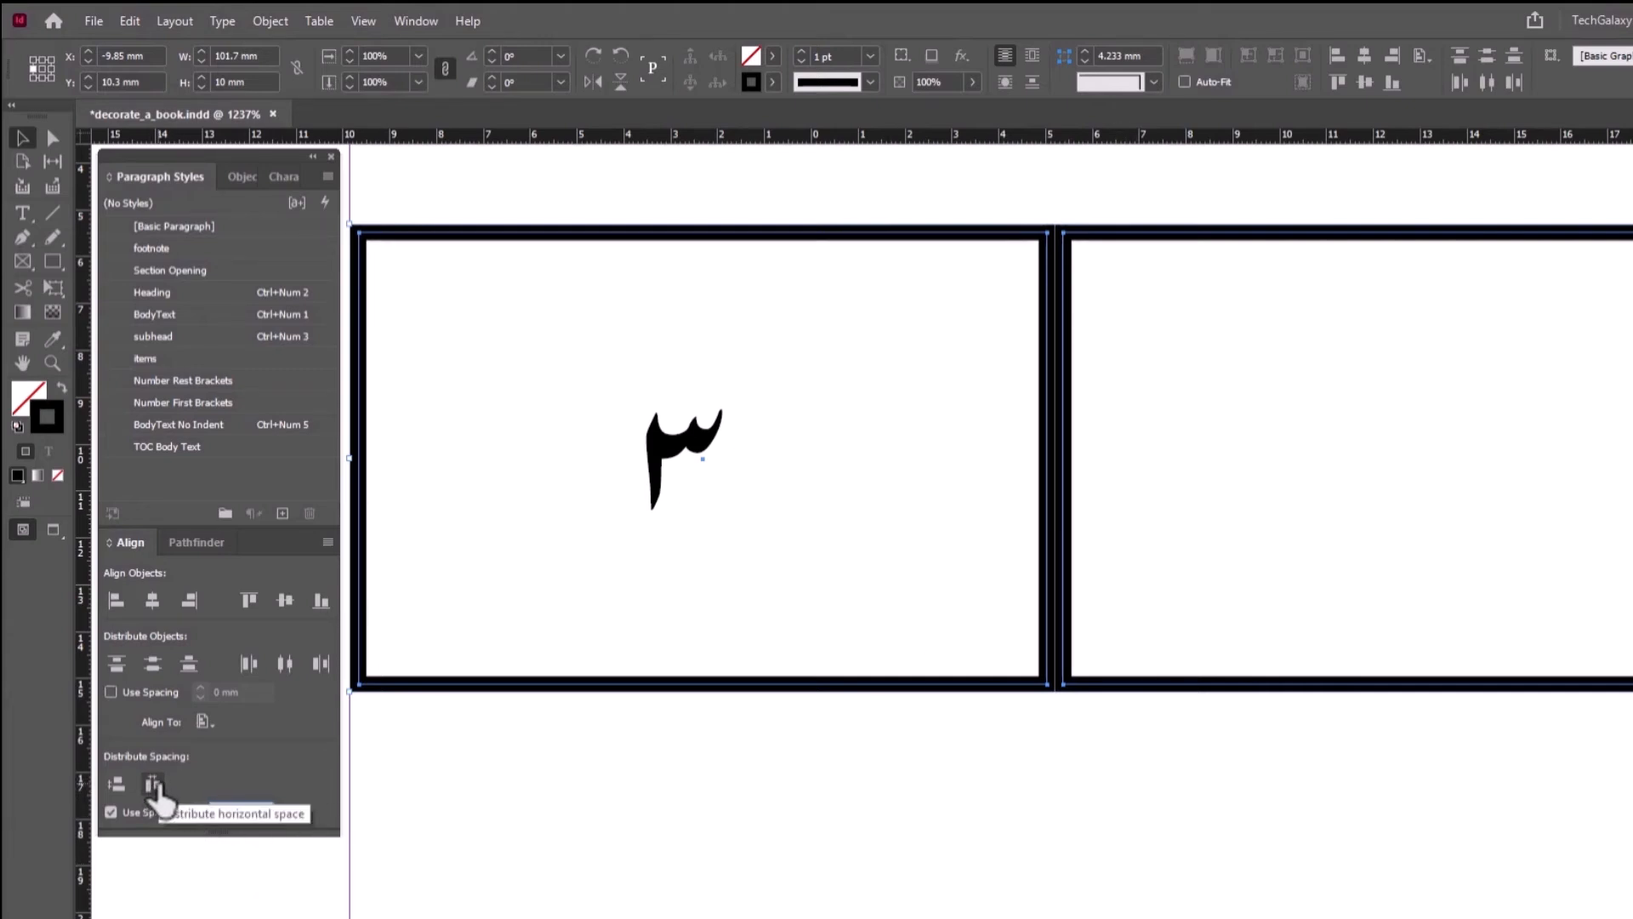
{"action": "left_click", "coordinate": [153, 784]}
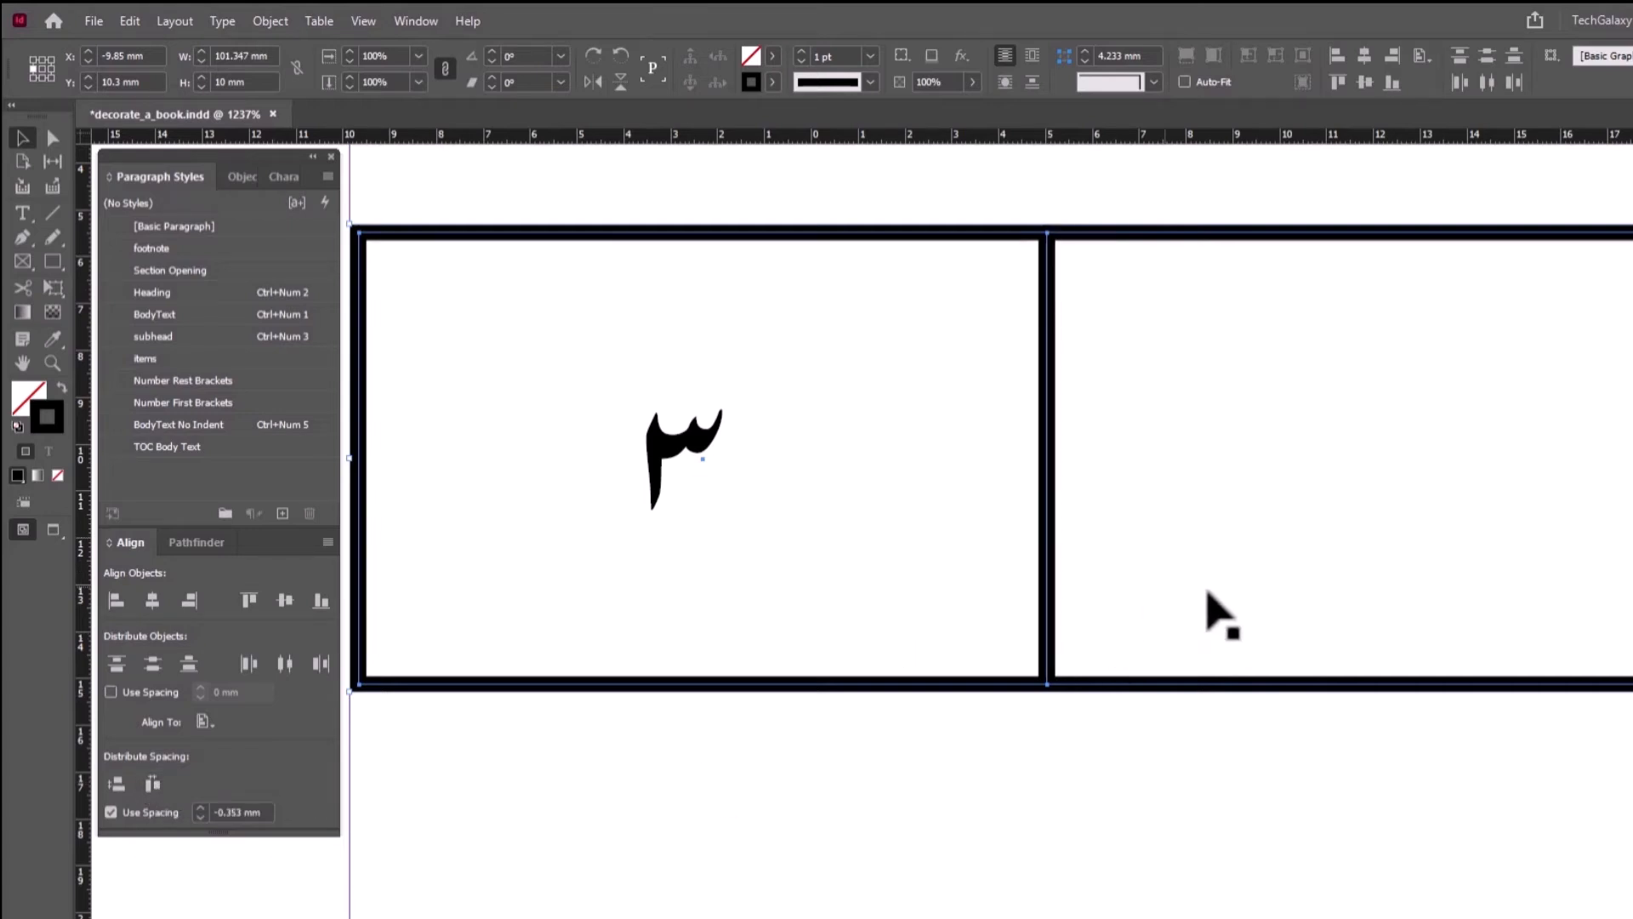
- Stretch the two selected rectangles to the text frame's right edge, for a combined width of 101.7 mm
{"action": "left_click", "coordinate": [1158, 644], "text": "ctrl+alt"}
{"action": "left_click", "coordinate": [1158, 639], "text": "ctrl+alt"}
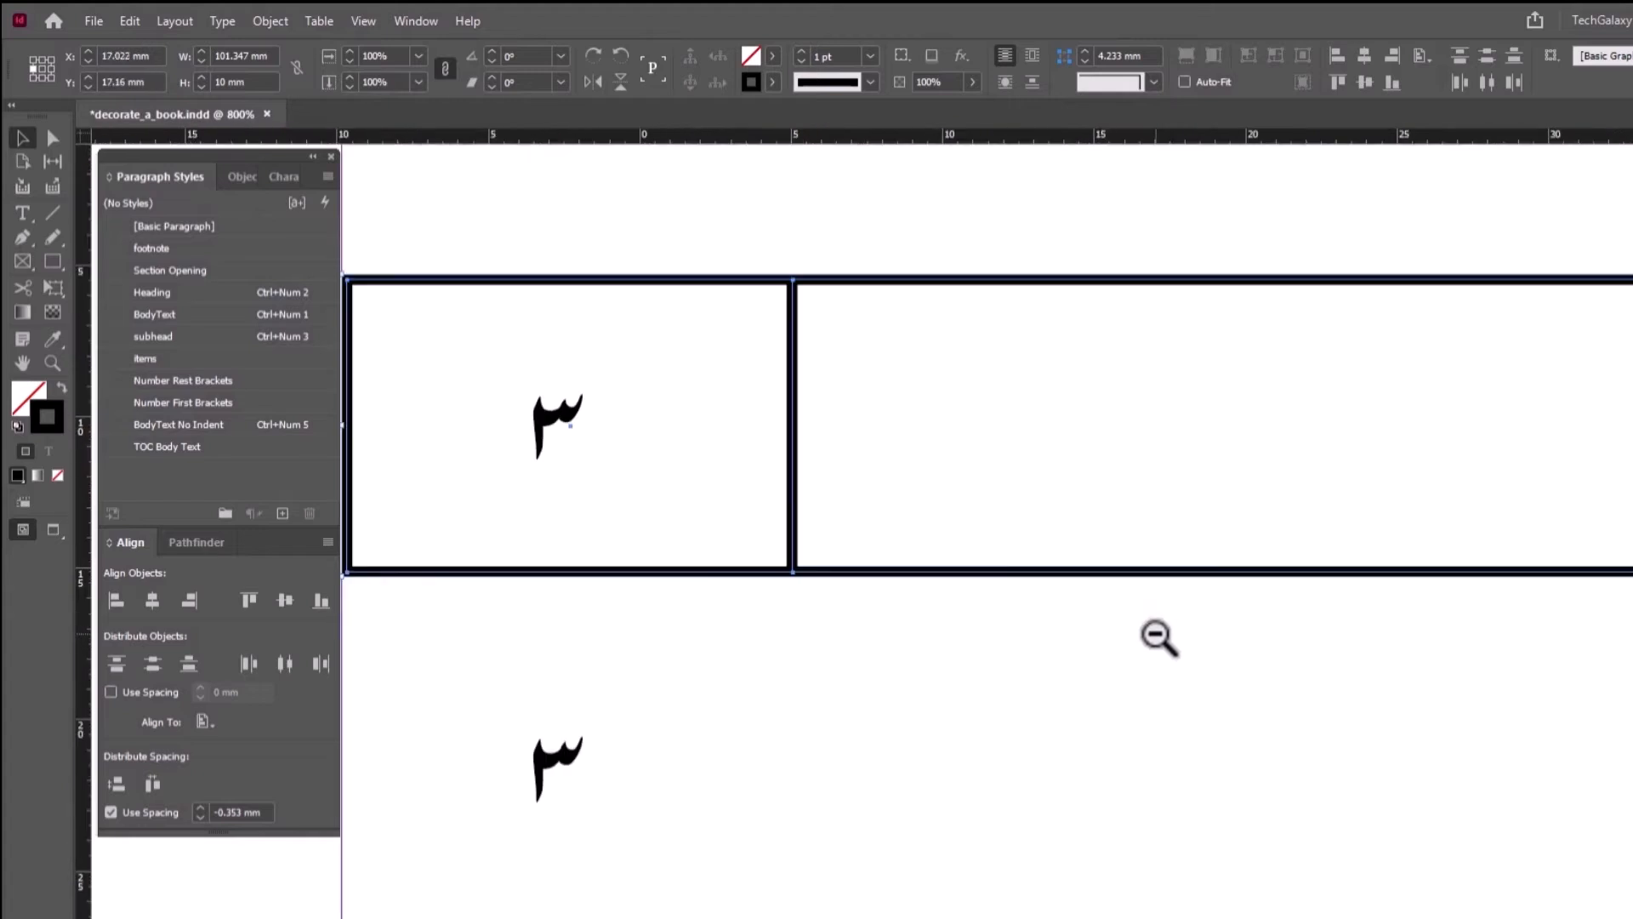
{"action": "left_click", "coordinate": [1157, 637], "text": "ctrl+alt"}
{"action": "left_click_drag", "start_coordinate": [1484, 605], "coordinate": [1132, 598]}
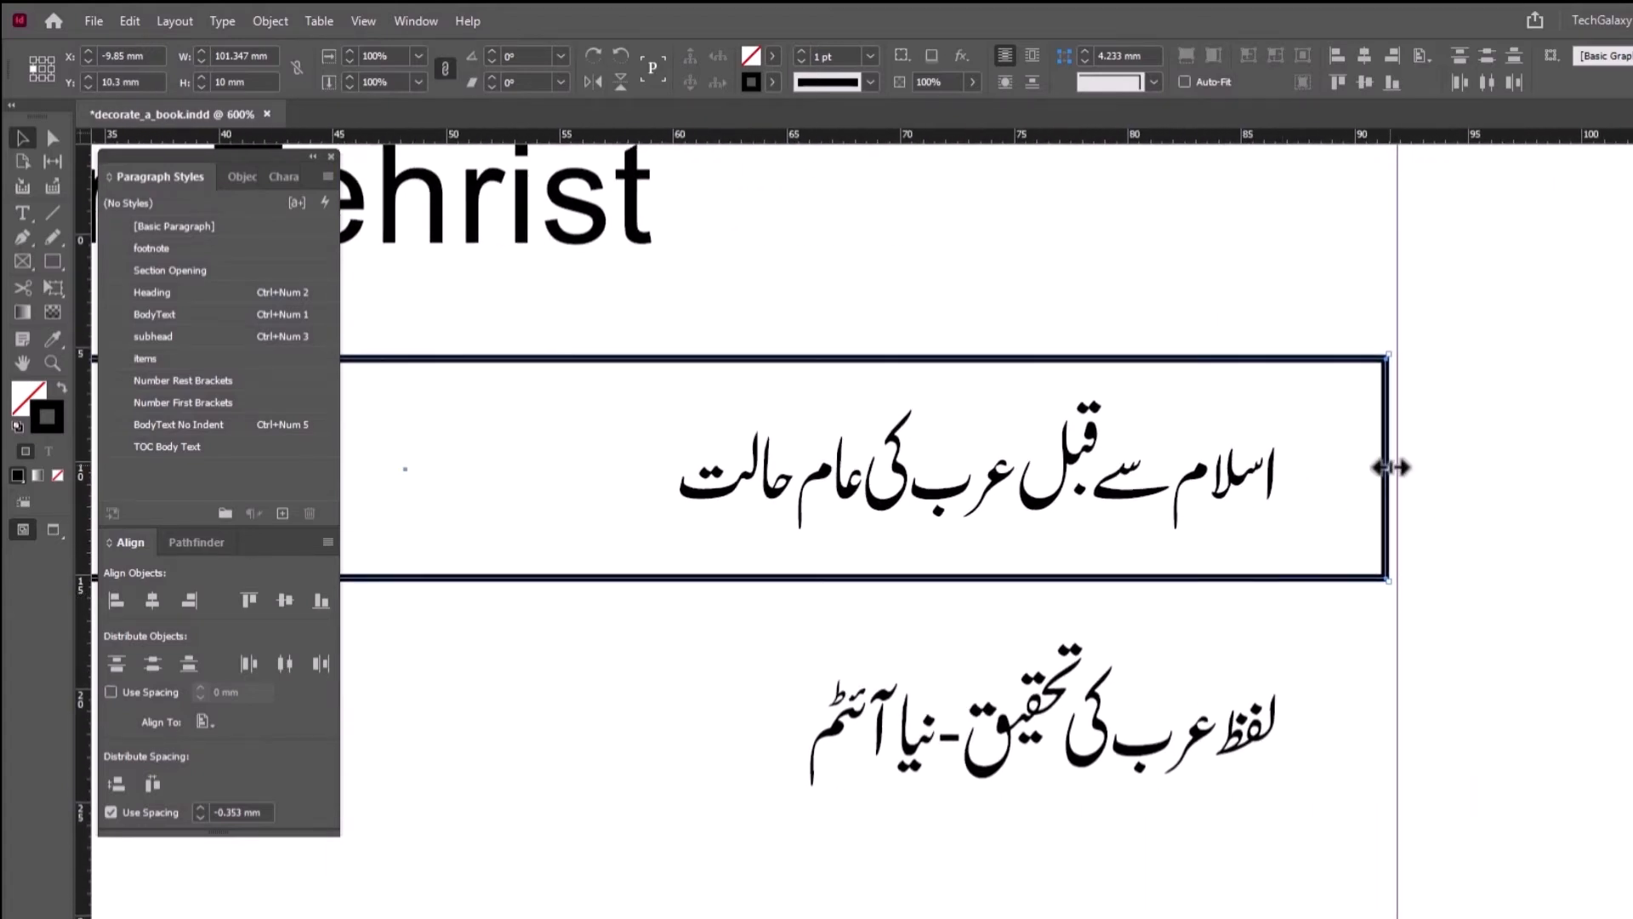
{"action": "left_click_drag", "start_coordinate": [1393, 467], "coordinate": [1402, 467]}
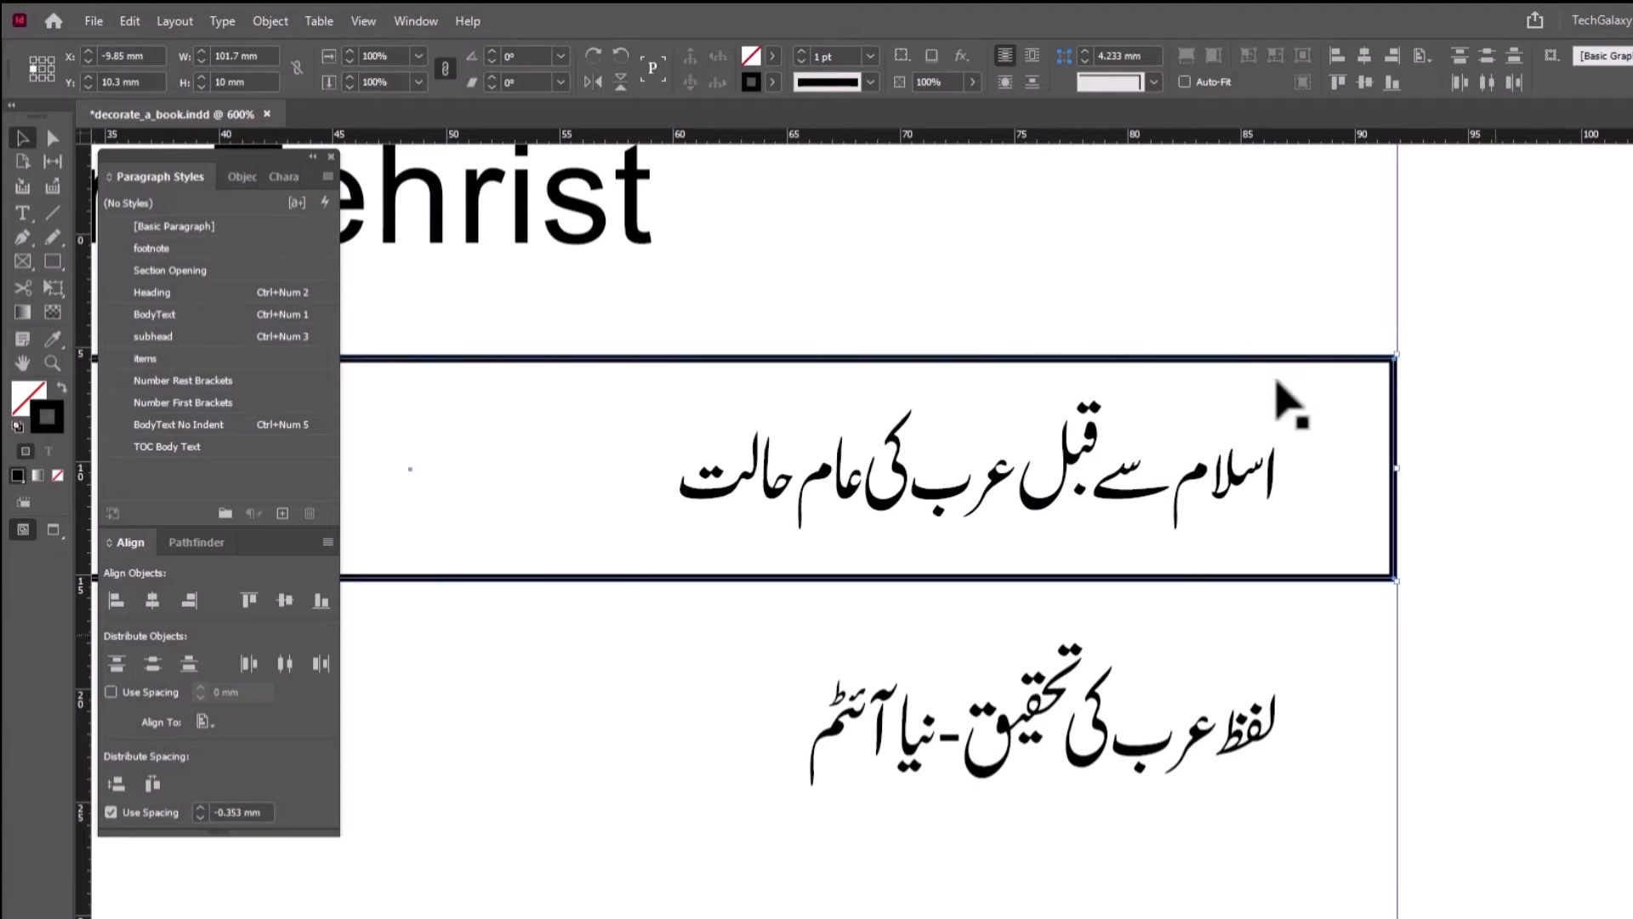
- Apply Inset corners with a size of 1.25 mm to both rectangles around the first contents entry
{"action": "left_click", "coordinate": [1186, 581], "text": "ctrl+alt"}
{"action": "left_click", "coordinate": [1188, 578], "text": "ctrl+alt"}
{"action": "left_click", "coordinate": [933, 575], "text": "ctrl+alt"}
{"action": "left_click_drag", "start_coordinate": [742, 639], "coordinate": [1102, 453]}
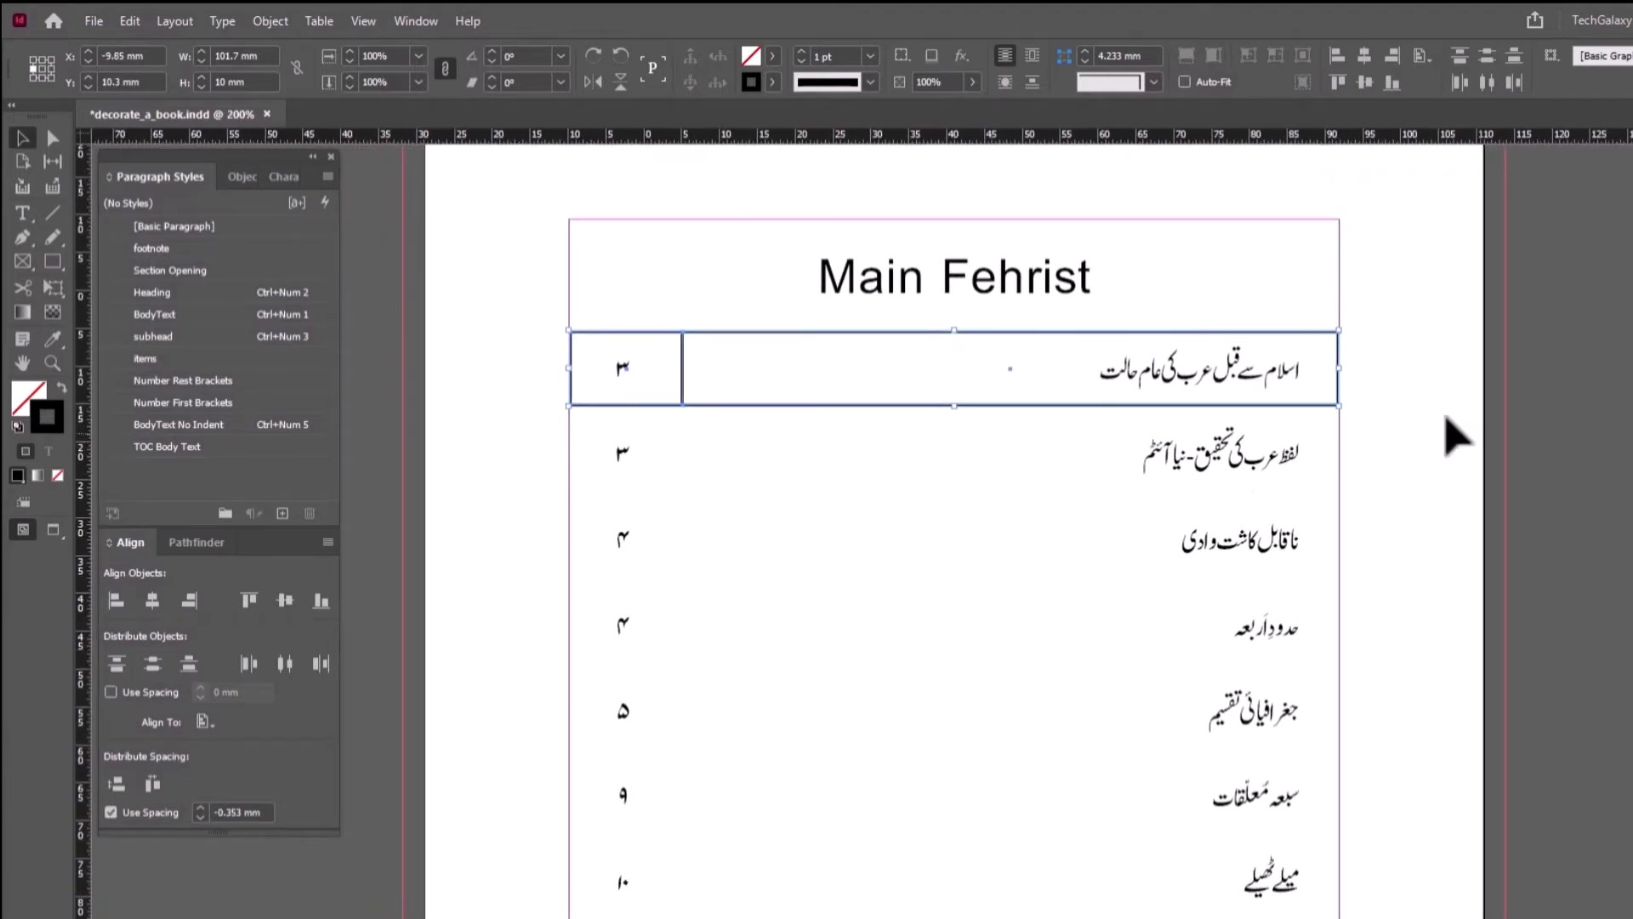
{"action": "scroll", "coordinate": [1420, 357], "scroll_direction": "up", "scroll_amount": 1}
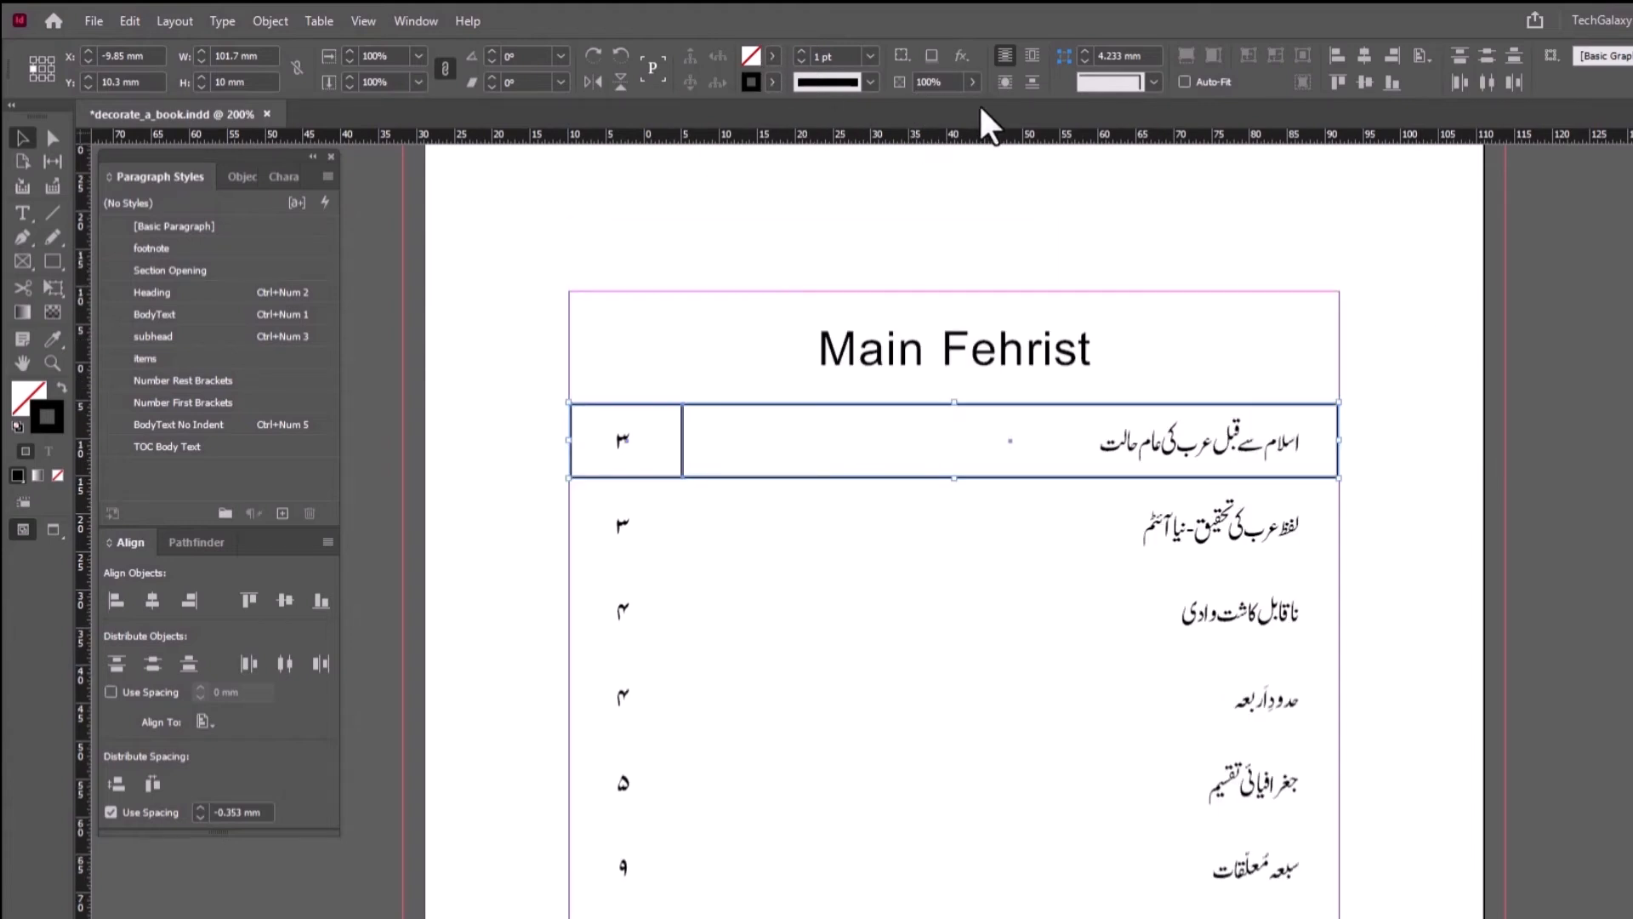
{"action": "left_click", "coordinate": [1148, 85]}
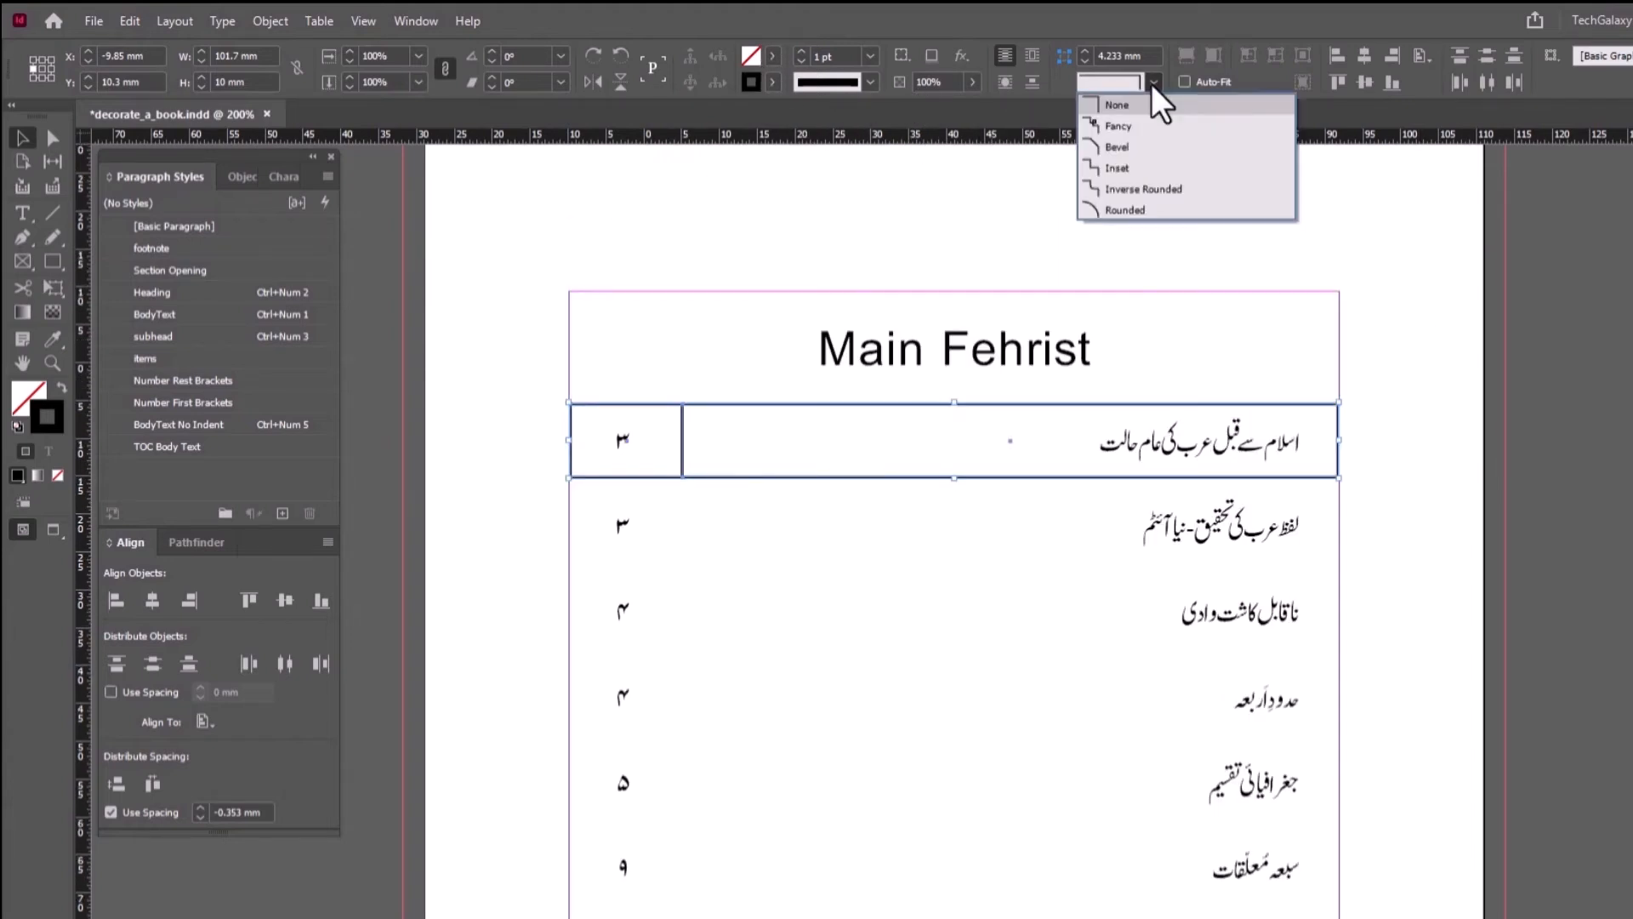
{"action": "left_click", "coordinate": [1162, 170]}
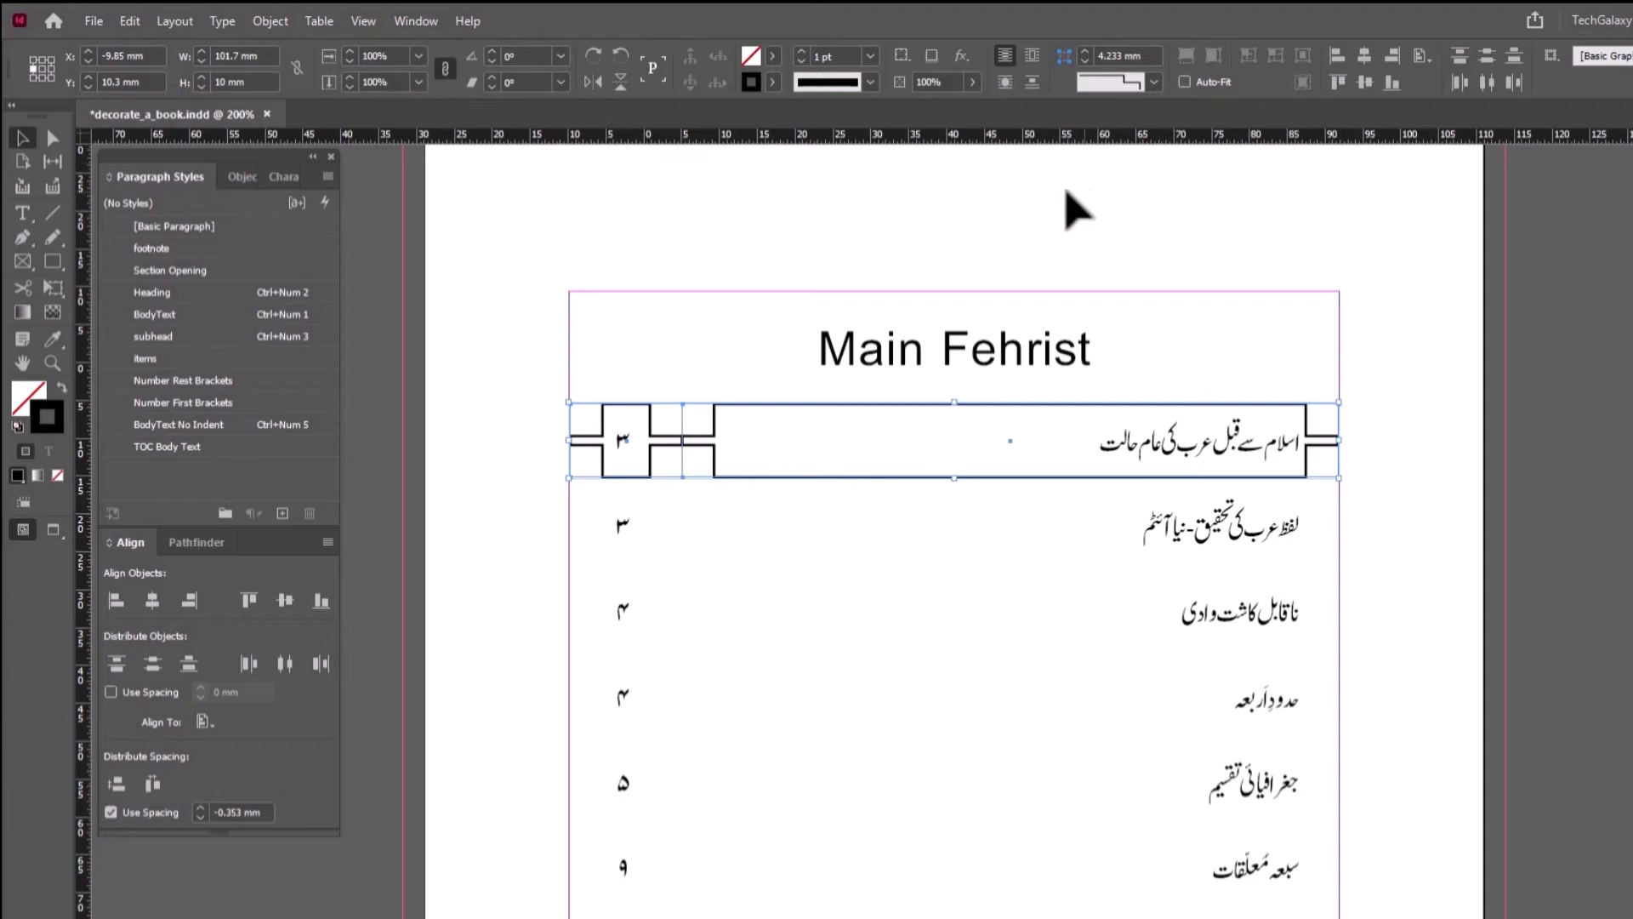
{"action": "left_click", "coordinate": [1148, 55]}
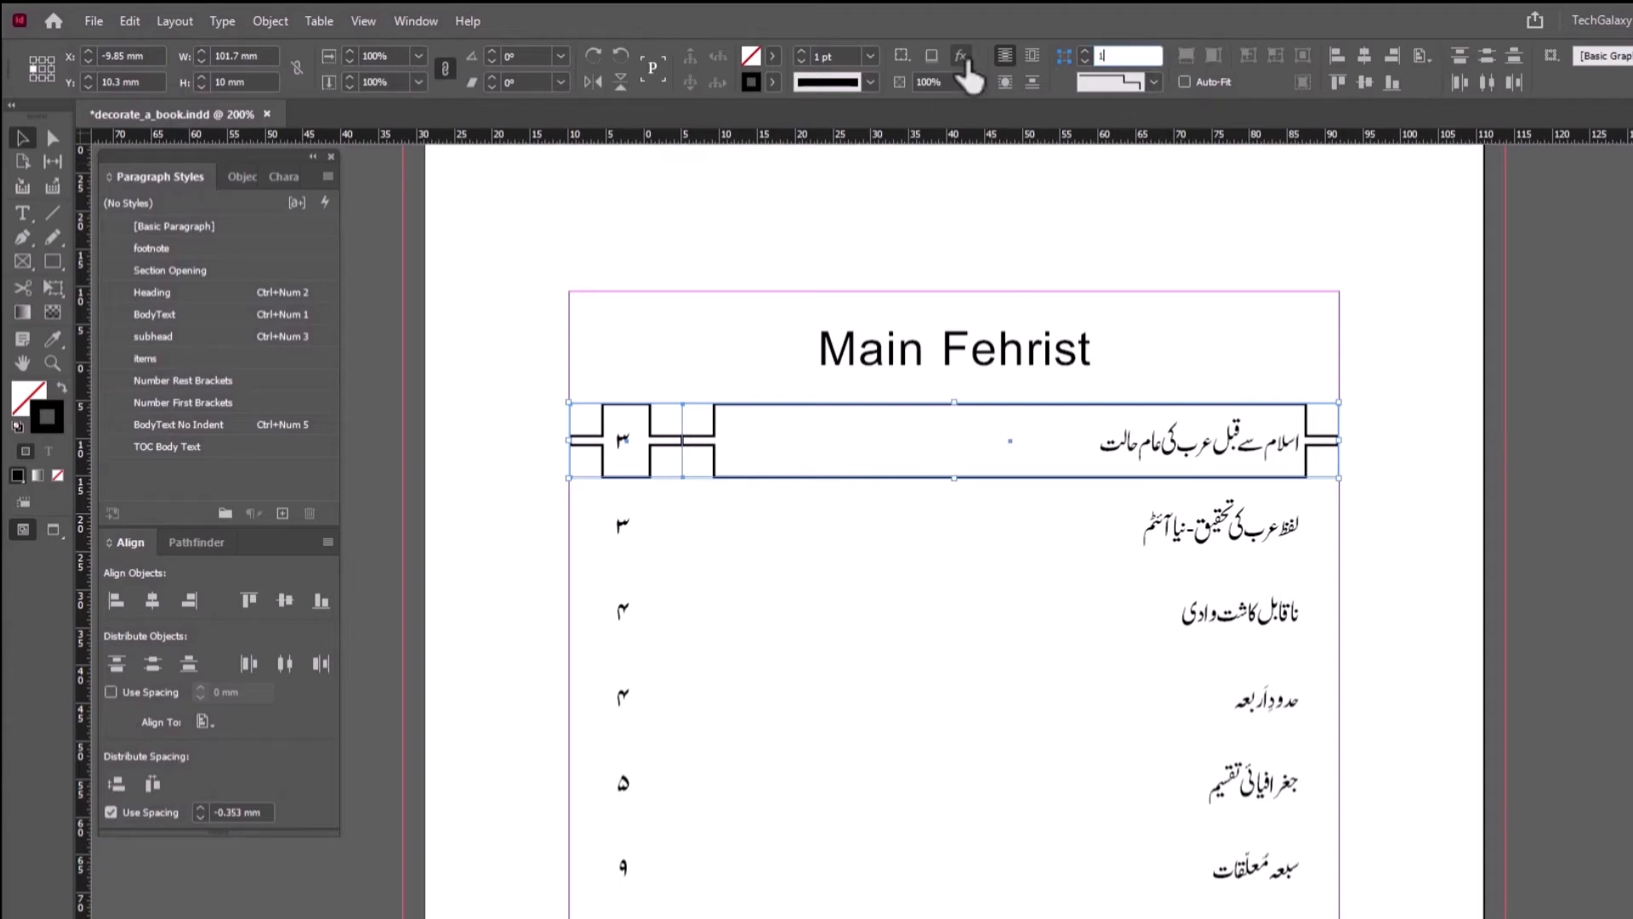
{"action": "type", "text": "1.25"}
{"action": "key", "text": "Return"}
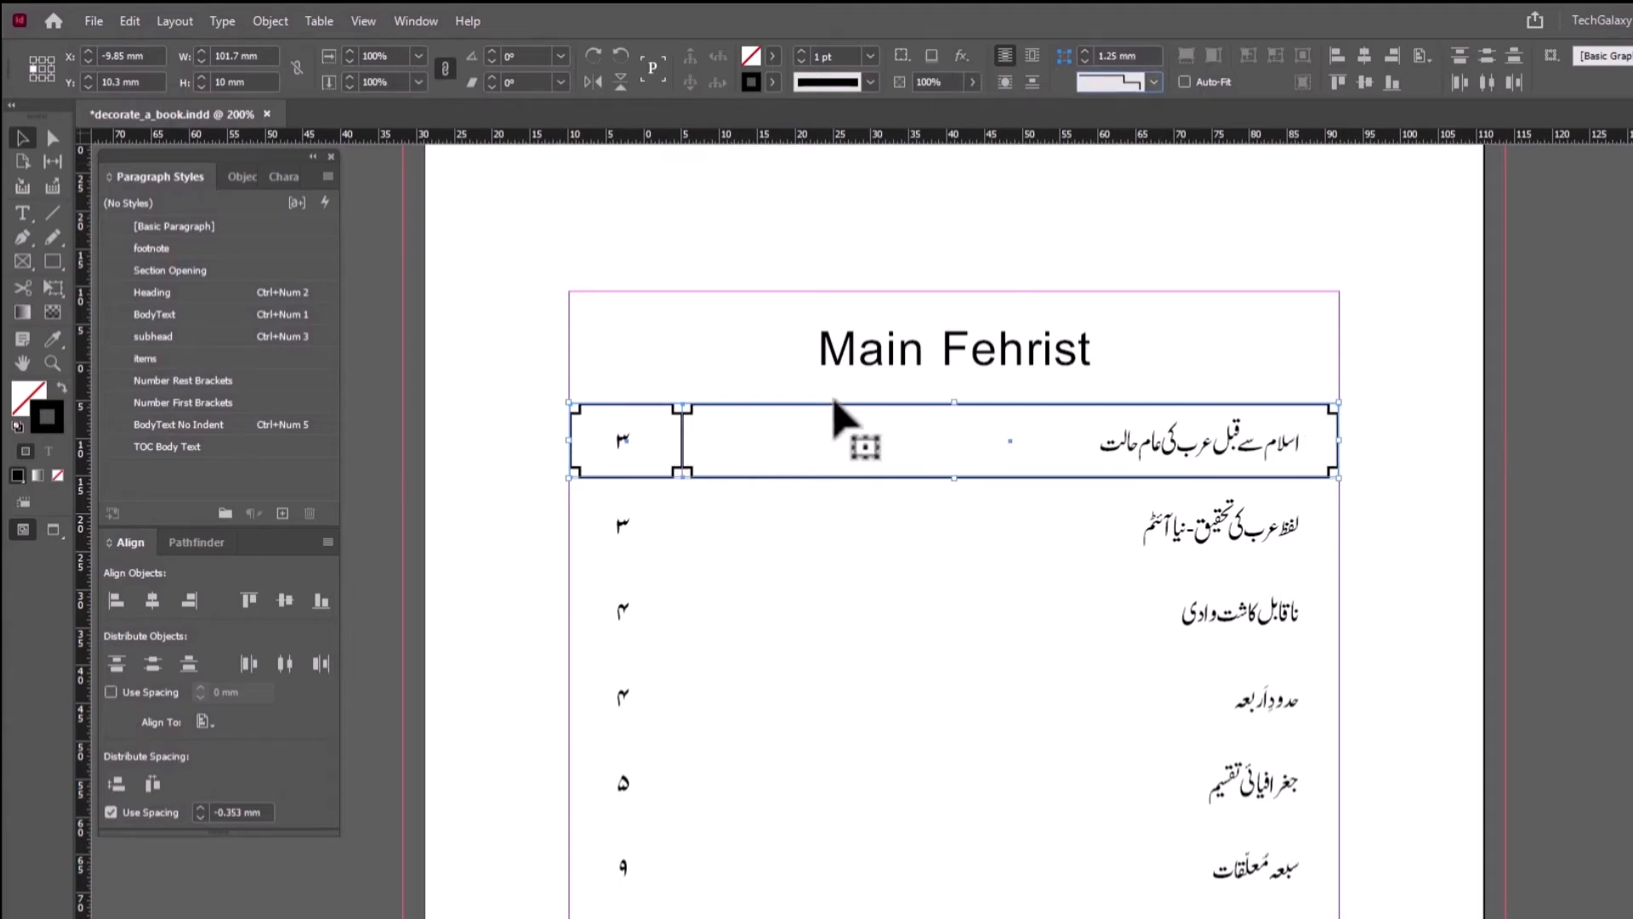
- Apply Close Path to both rectangles to turn their inset corners into actual path outlines
{"action": "left_click", "coordinate": [272, 19]}
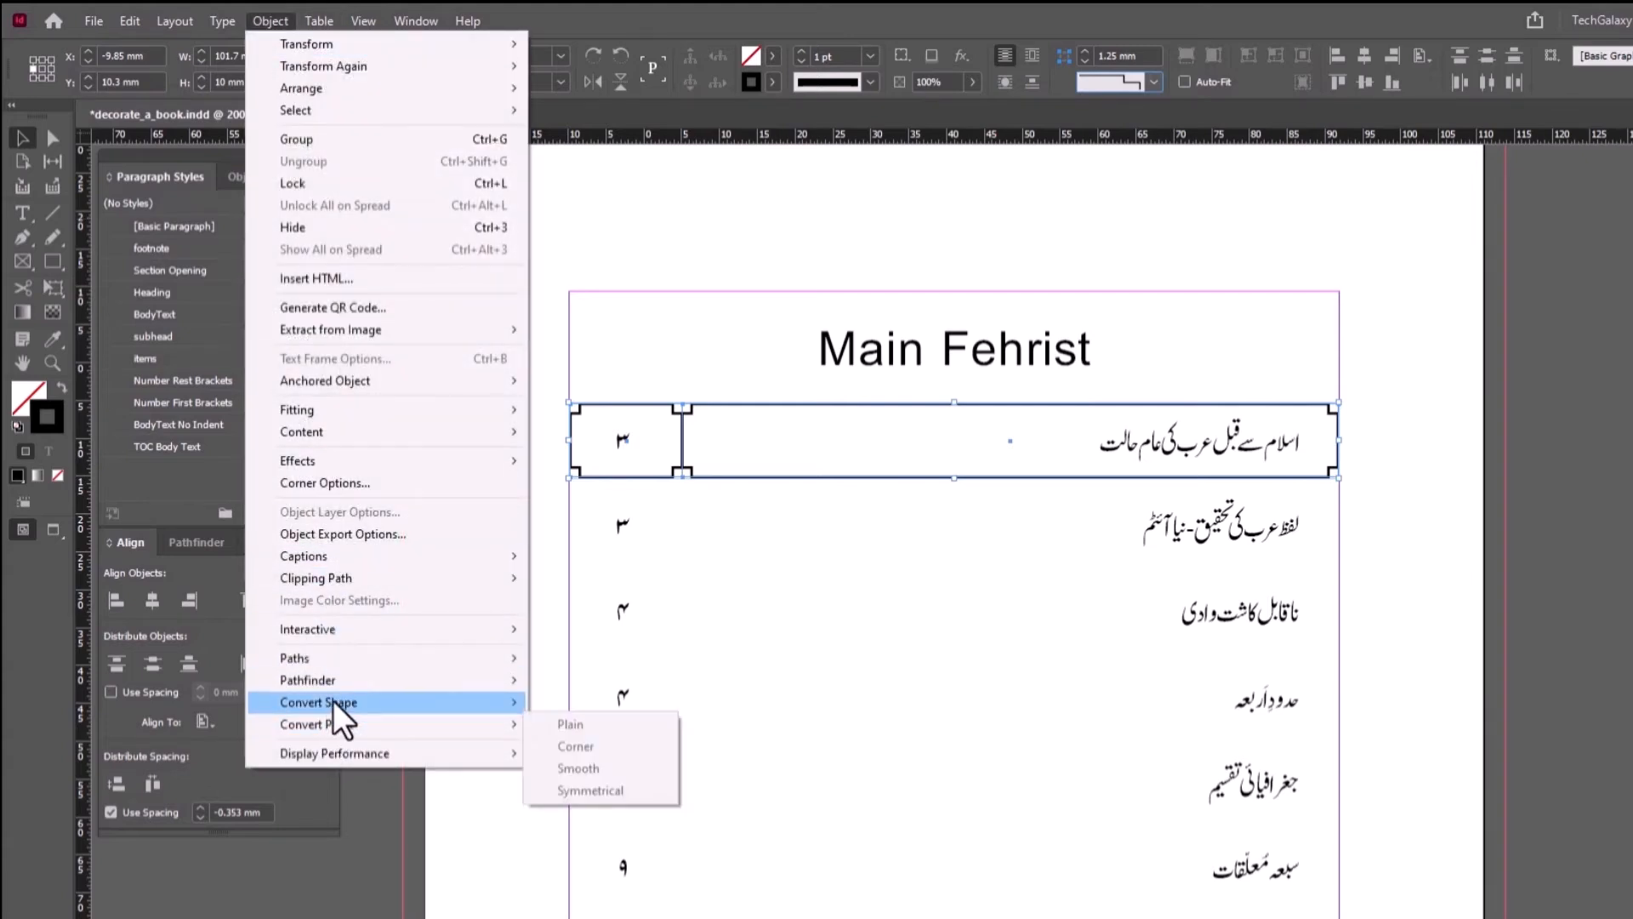
{"action": "mouse_move", "coordinate": [334, 653]}
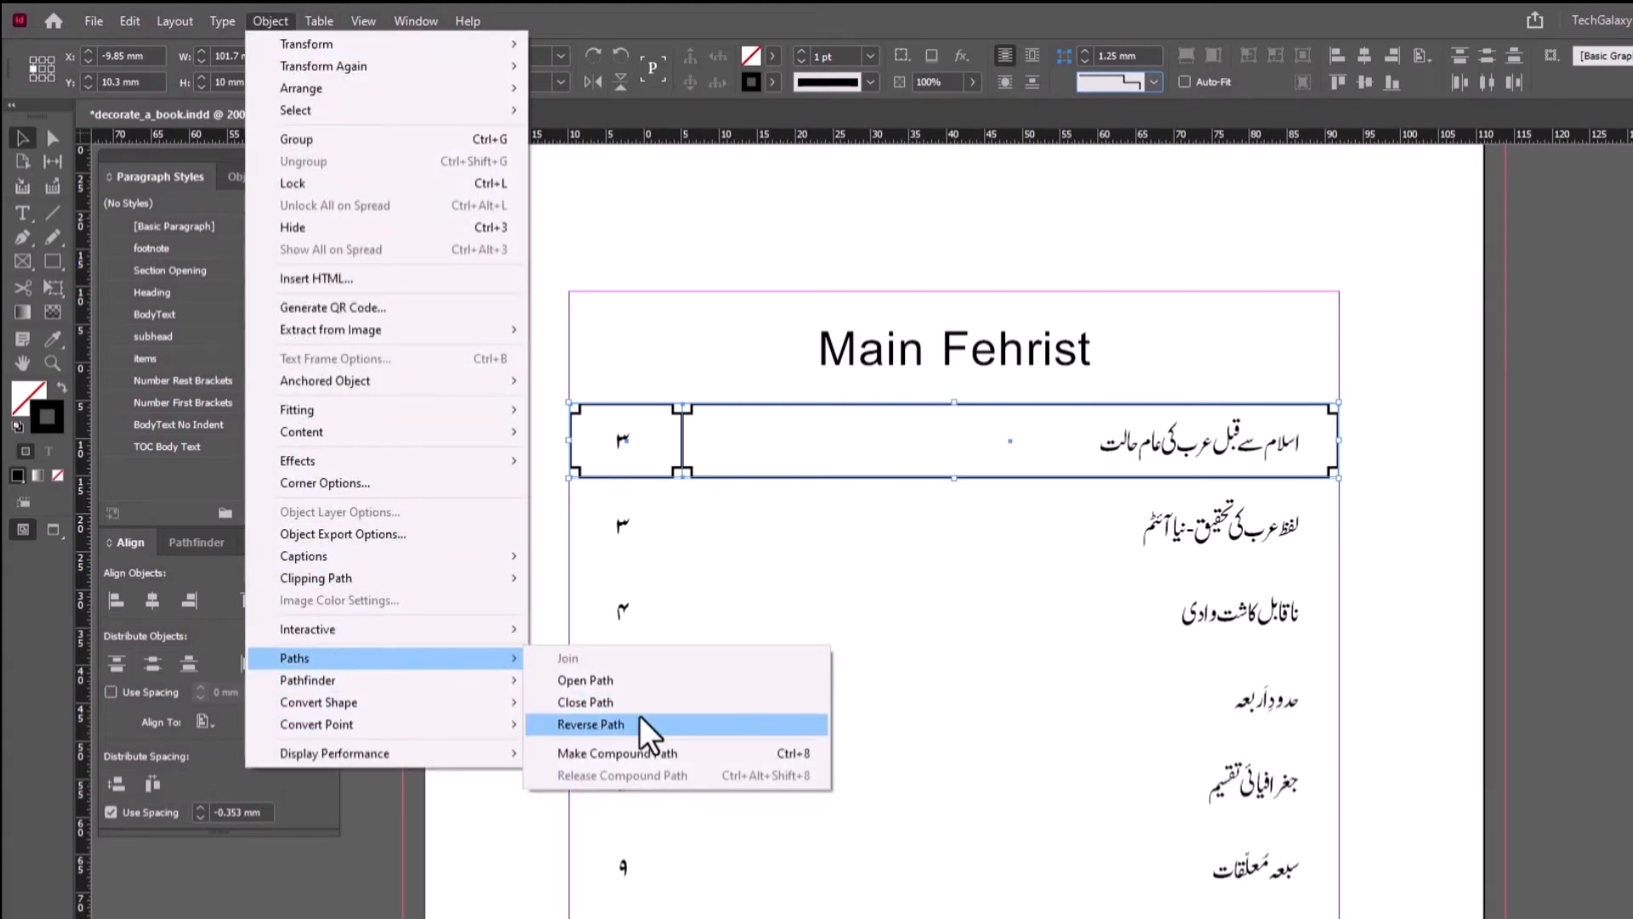
{"action": "left_click", "coordinate": [636, 701]}
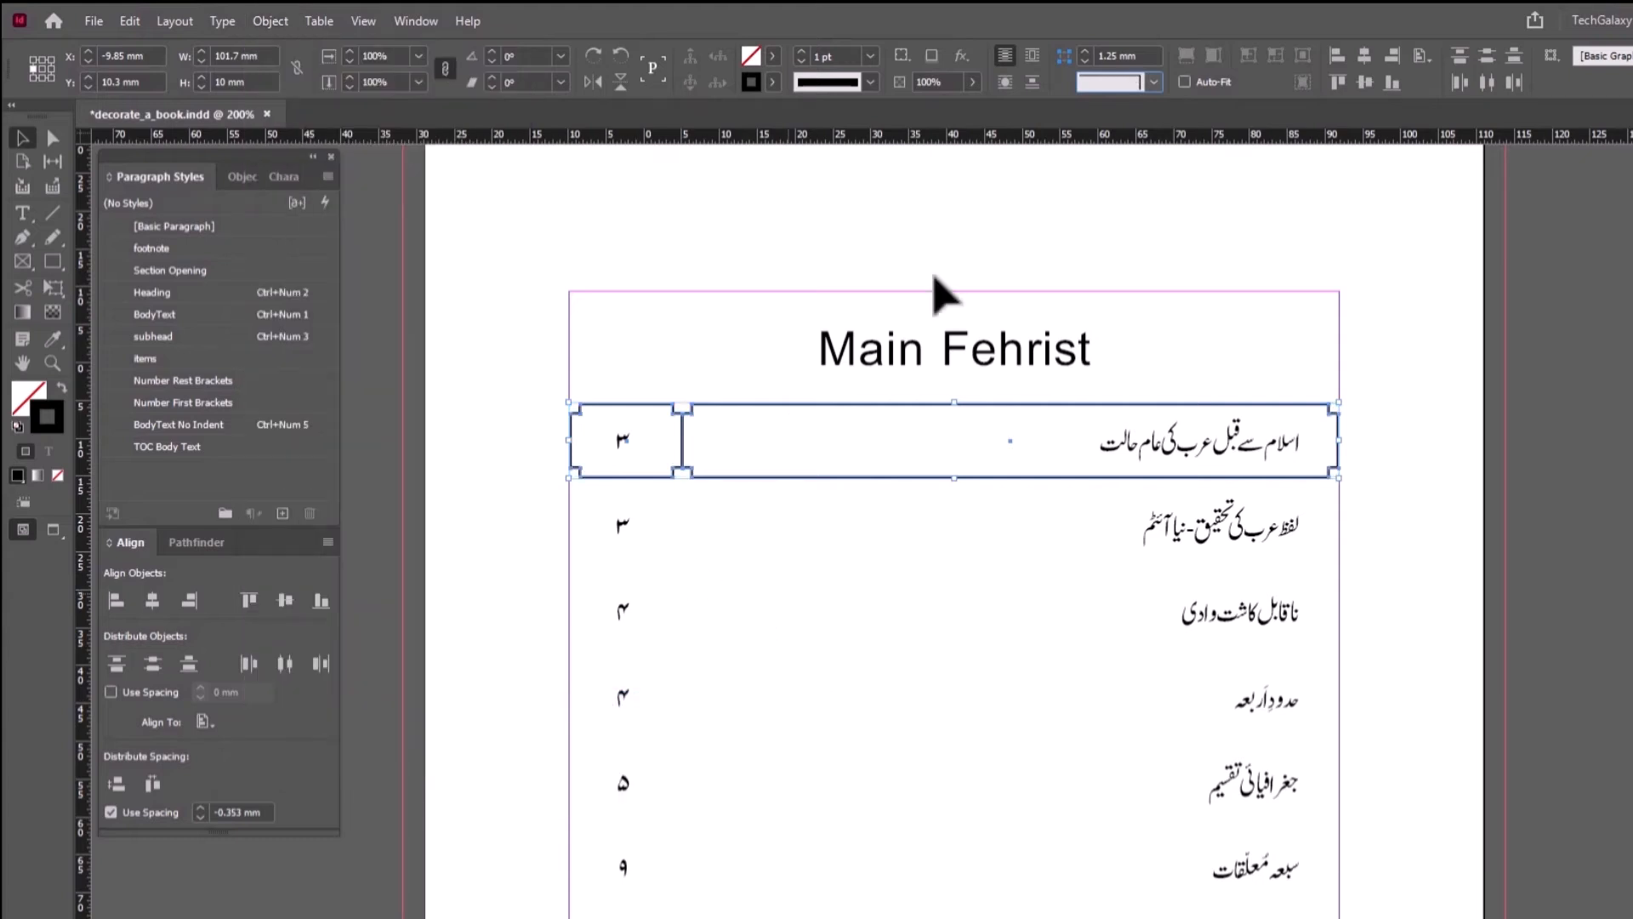
- Apply Inverse Rounded corners to the two inset shapes, deselect them to check the look, and select both again
{"action": "left_click", "coordinate": [1153, 81]}
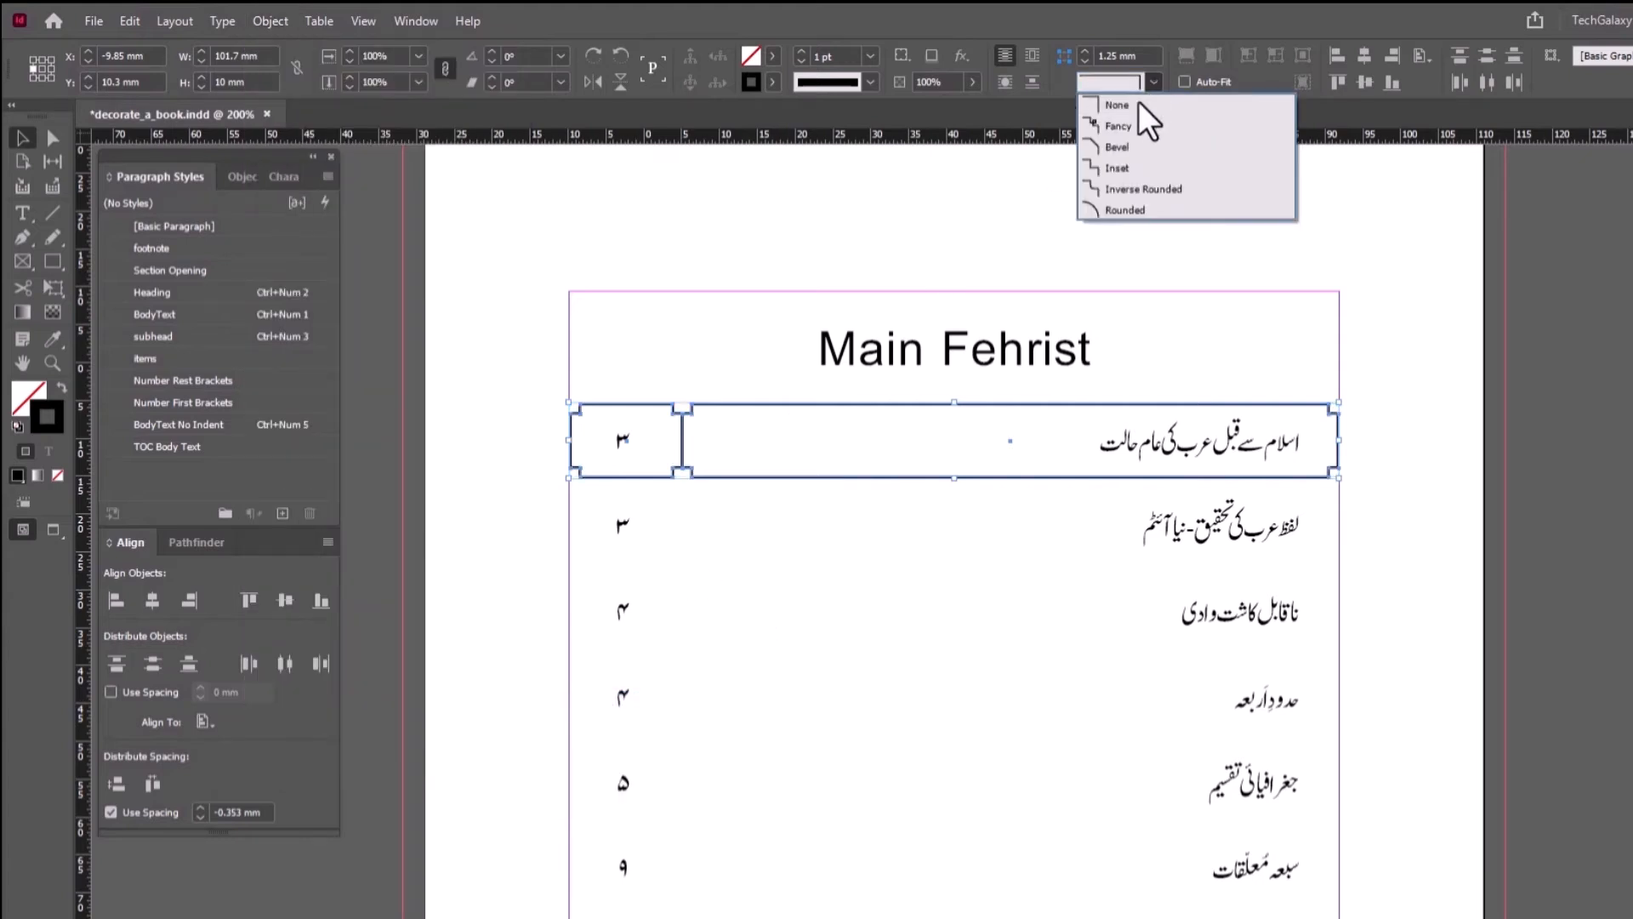
{"action": "left_click", "coordinate": [1139, 188]}
{"action": "left_click", "coordinate": [1411, 463]}
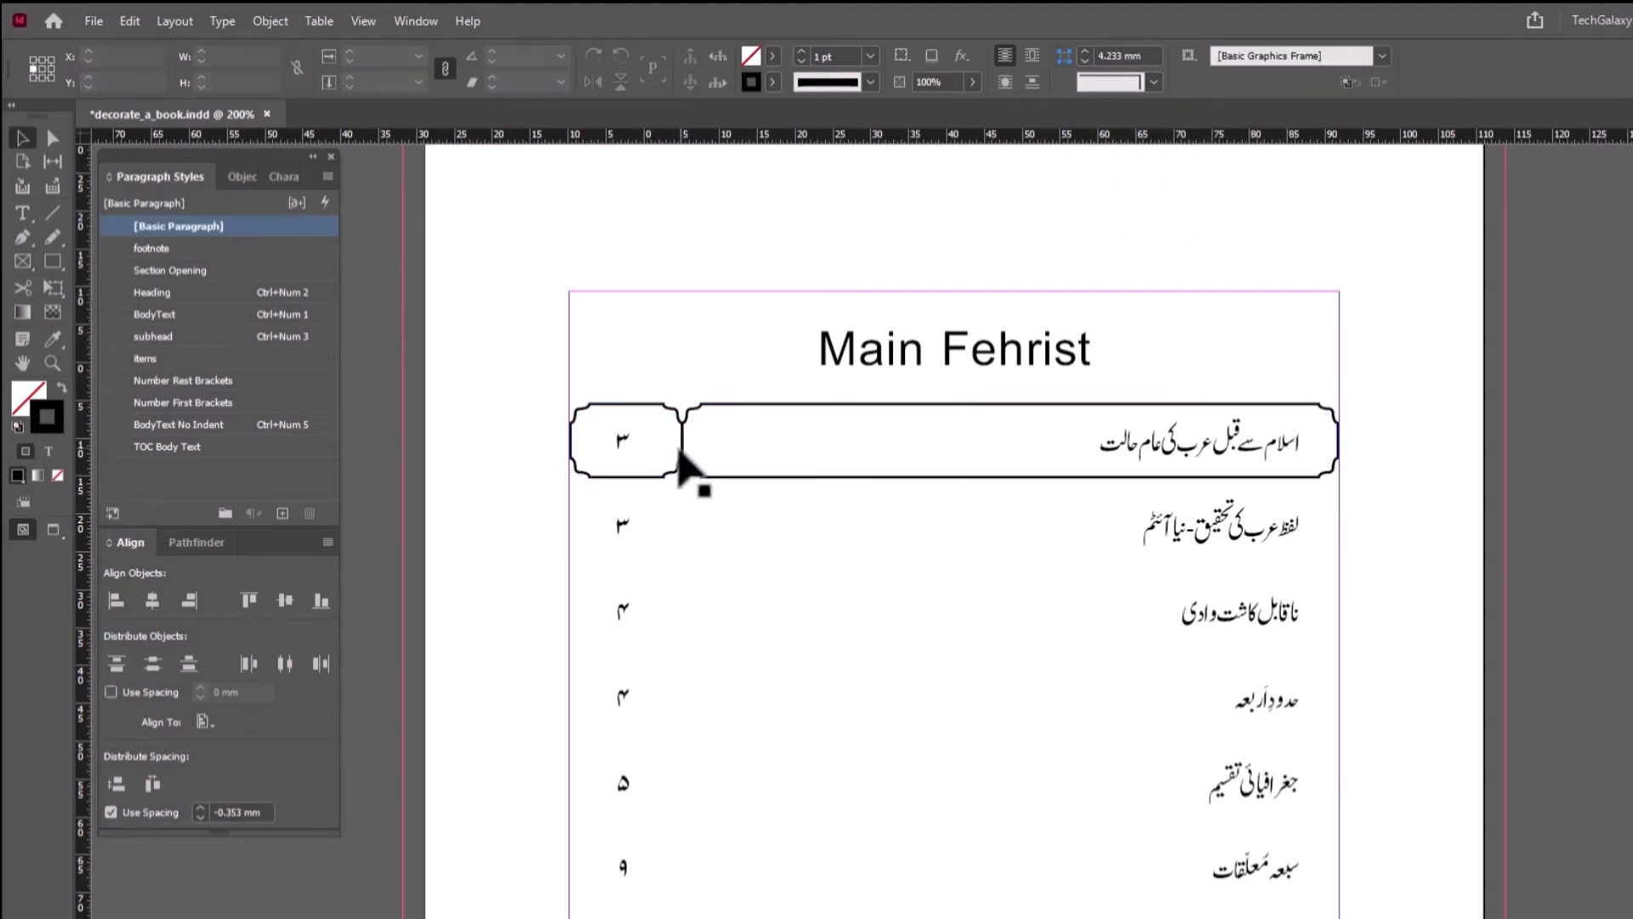
{"action": "left_click", "coordinate": [627, 406]}
{"action": "left_click", "coordinate": [759, 408], "text": "shift"}
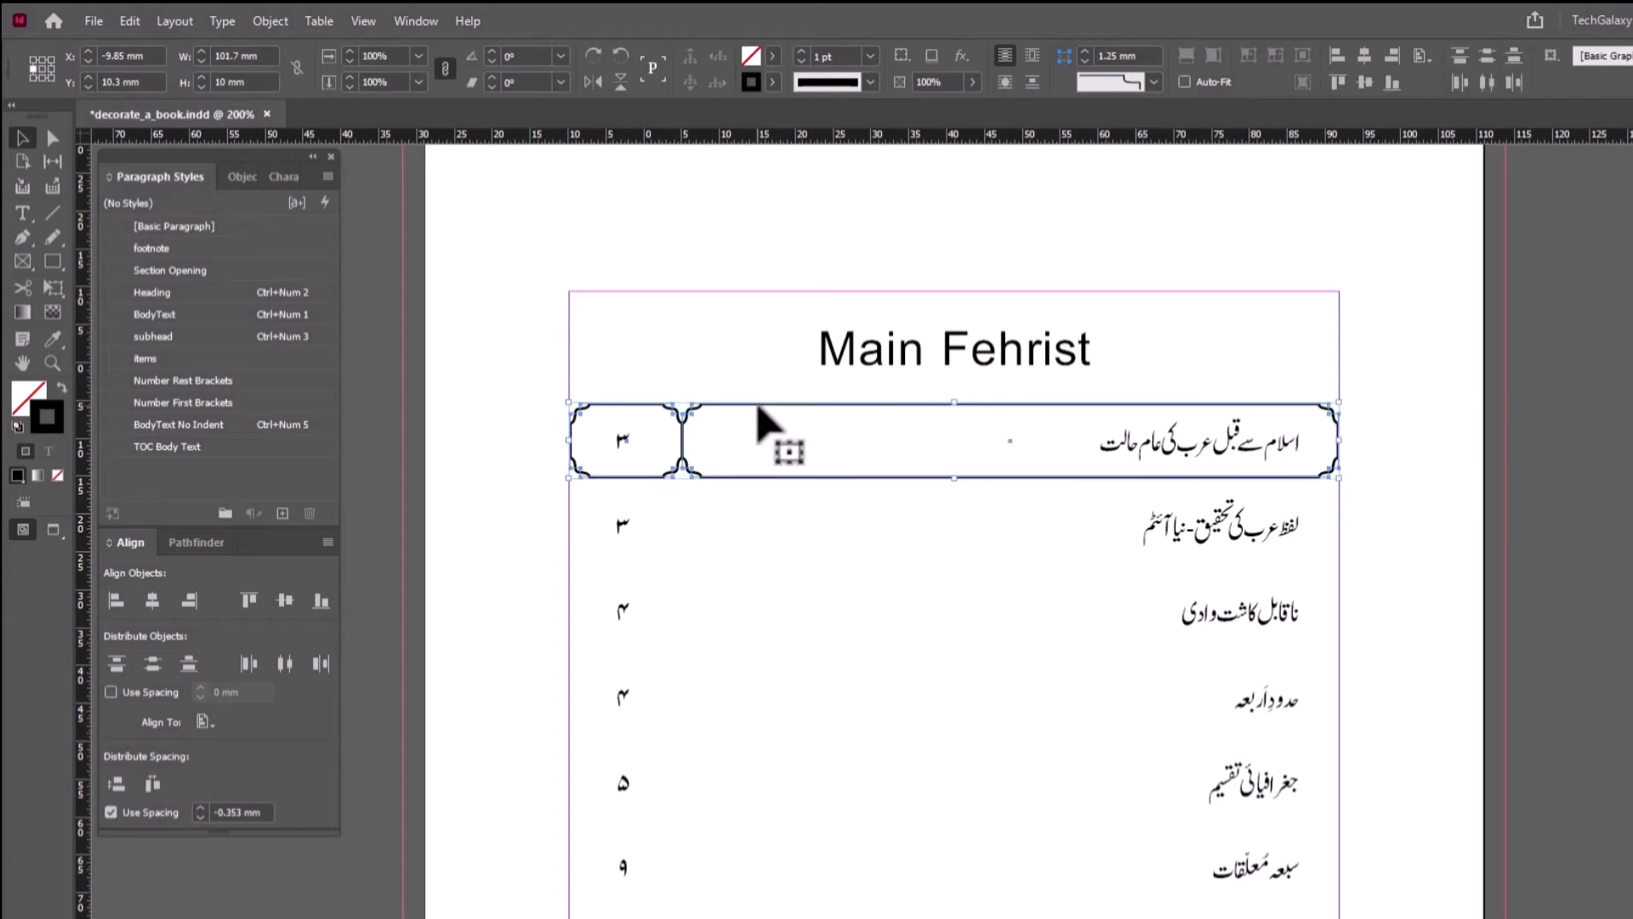
- Group the two ornamental frames and anchor the group in the text at the first entry's page number
{"action": "key", "text": "ctrl+g"}
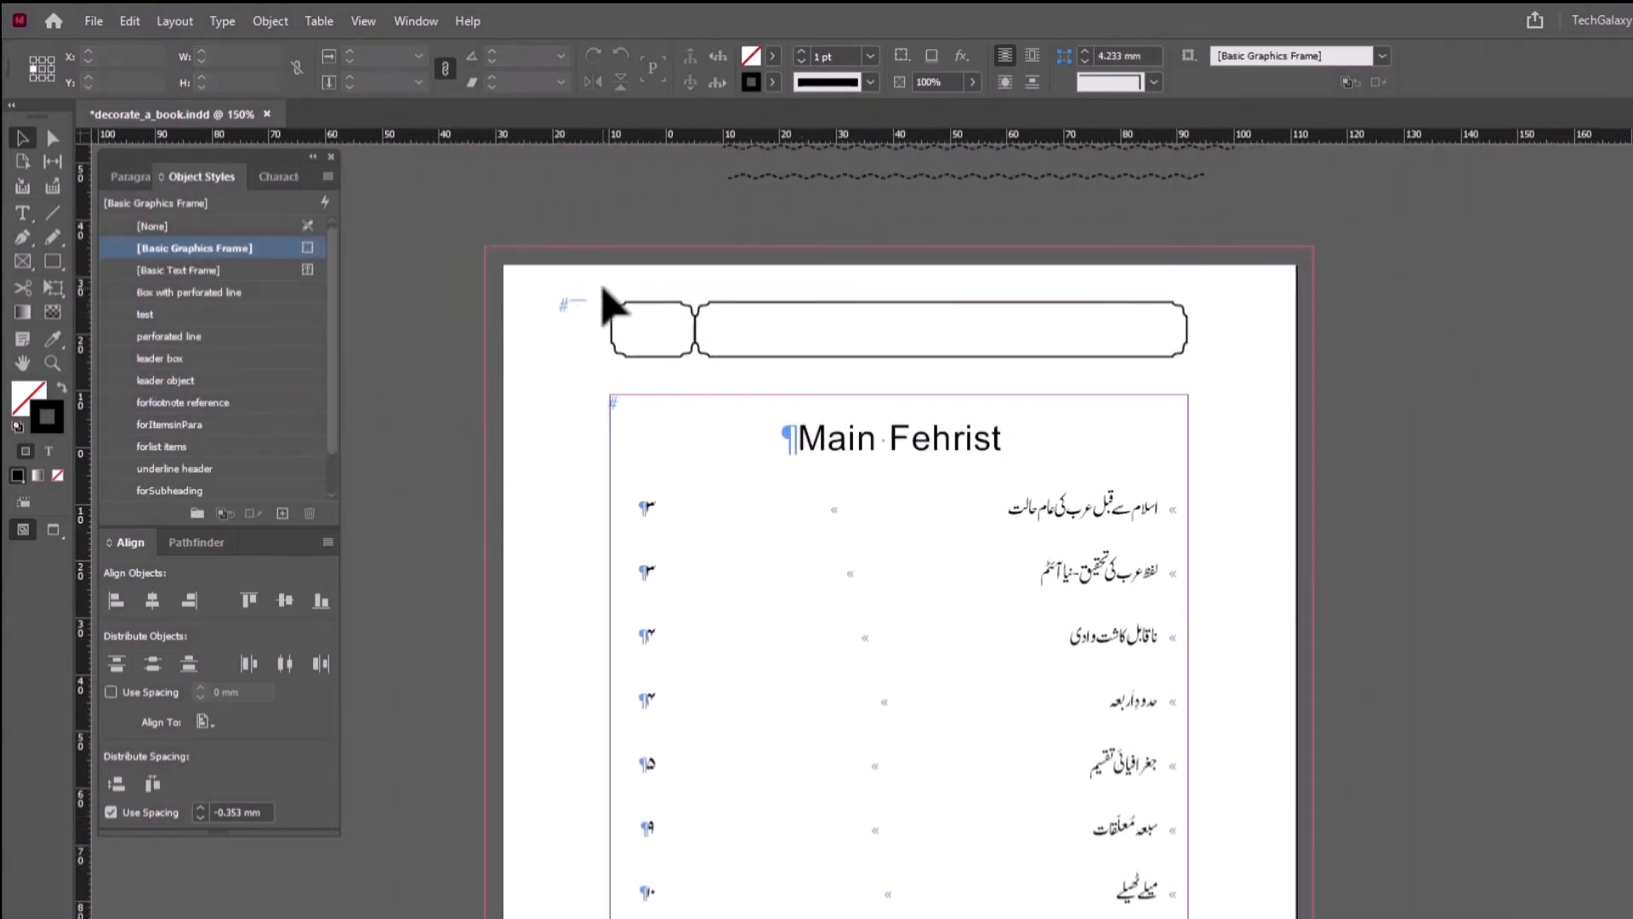
{"action": "left_click_drag", "start_coordinate": [603, 288], "coordinate": [1222, 375]}
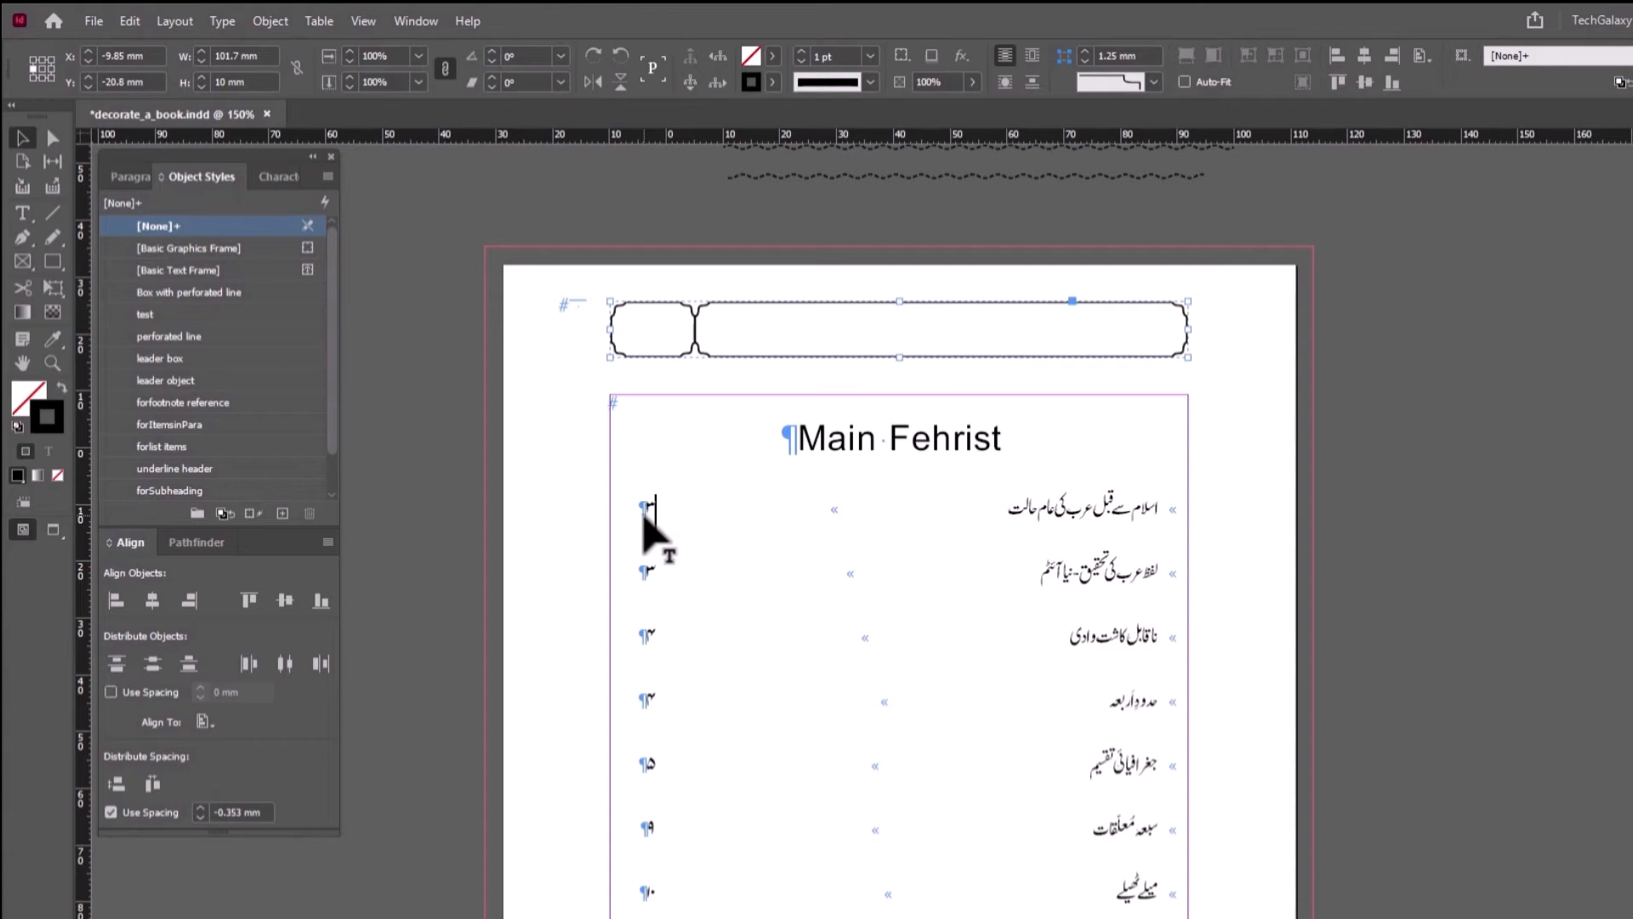
{"action": "key", "text": "ctrl+space"}
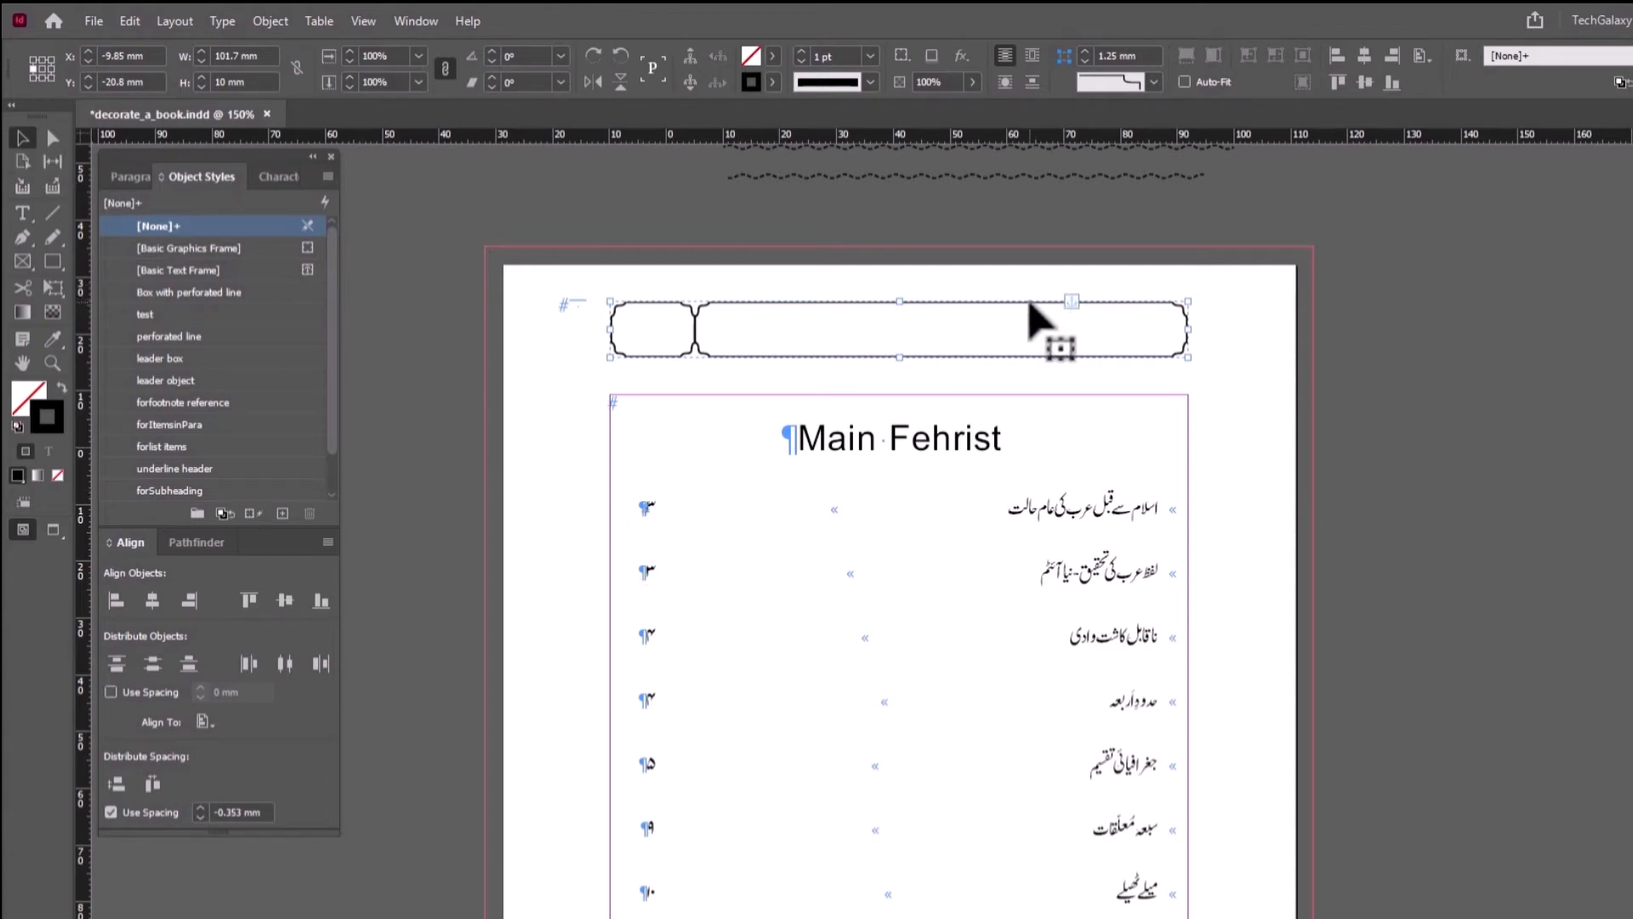
- Move the anchored frame group around the first contents entry and nudge it up to about Y 10.2 mm
{"action": "left_click_drag", "start_coordinate": [1028, 302], "coordinate": [1032, 489]}
{"action": "key", "text": "Up"}
{"action": "key", "text": "Up"}
{"action": "key", "text": "Up"}
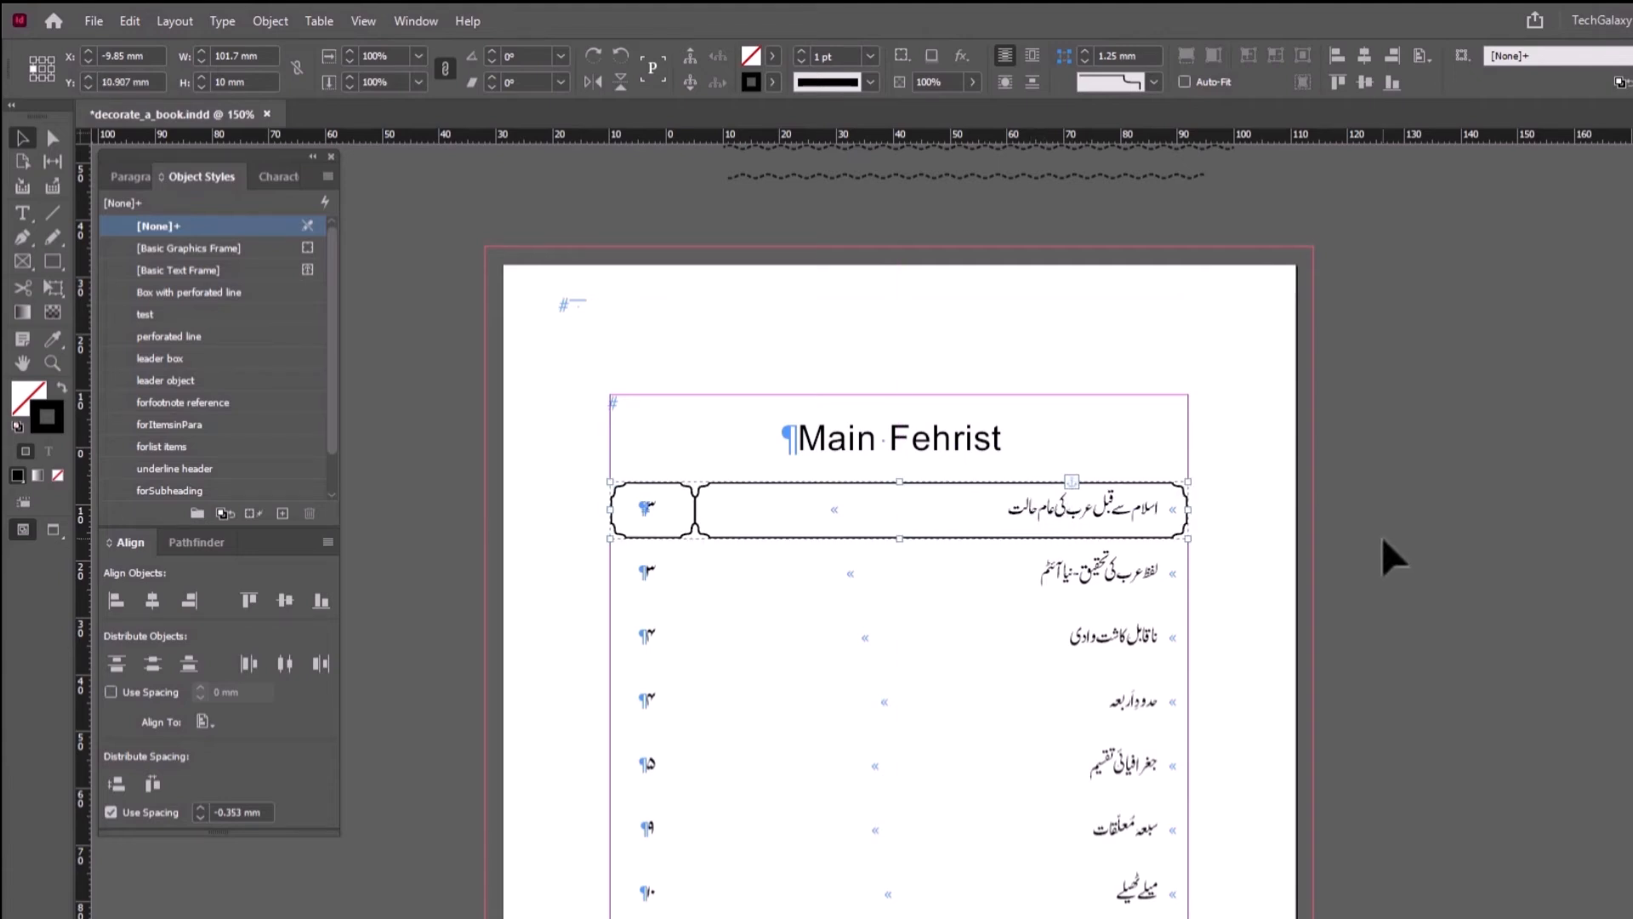
{"action": "key", "text": "Up"}
{"action": "key", "text": "Up"}
{"action": "key", "text": "Up"}
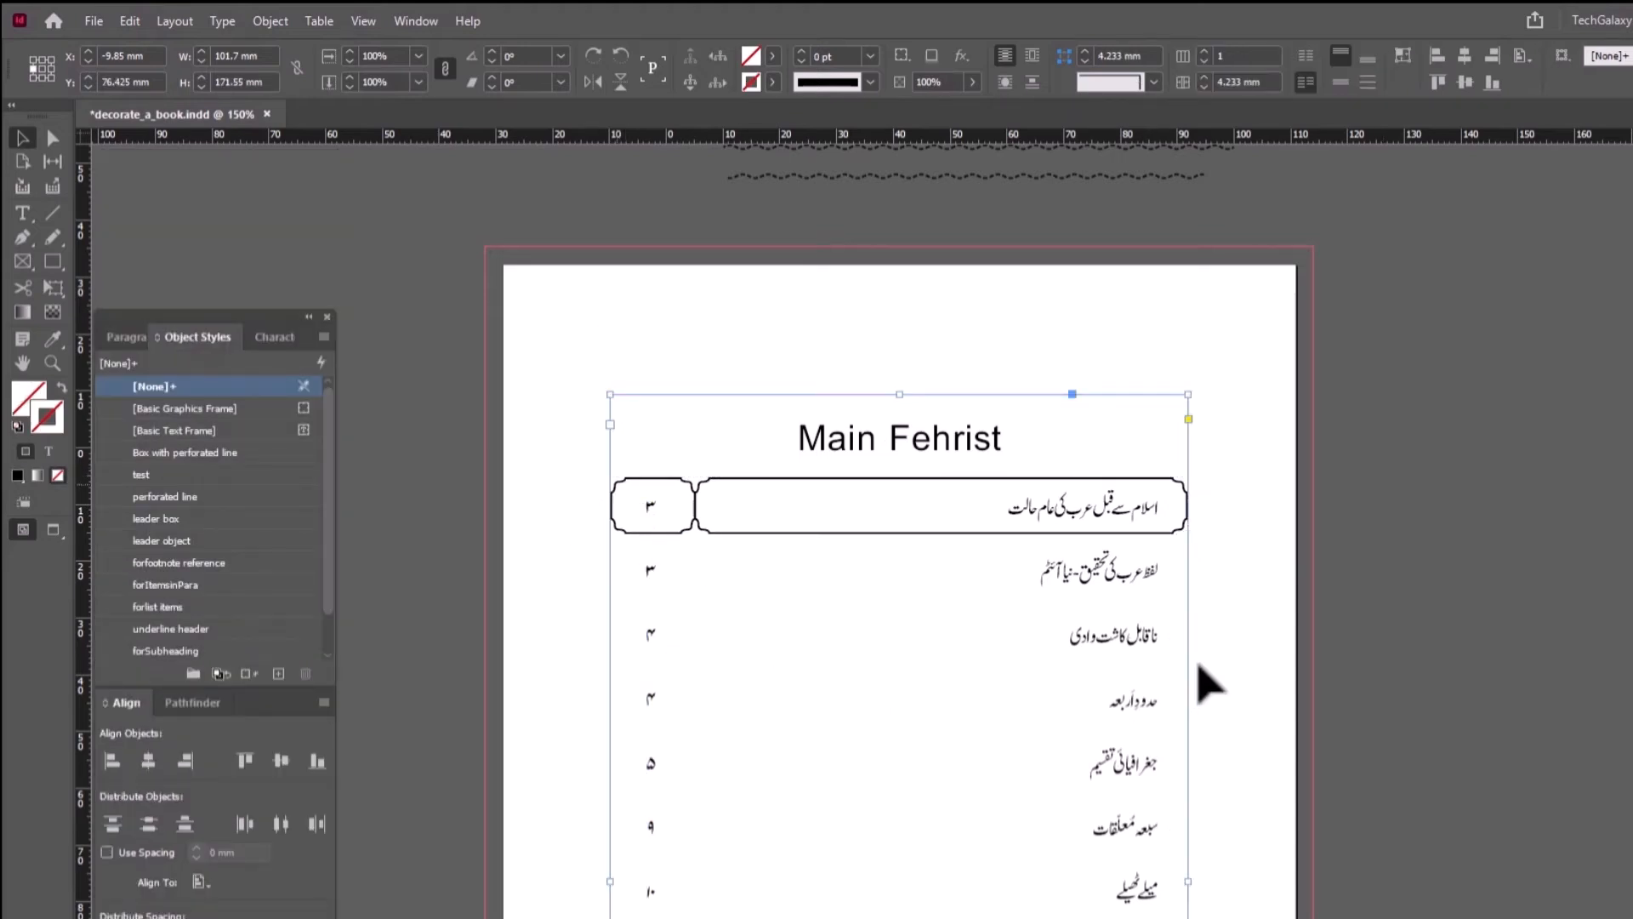
- Create an object style named NEW FEHRIST ITEM from the anchored frame group and apply it to the group
{"action": "left_click", "coordinate": [692, 502]}
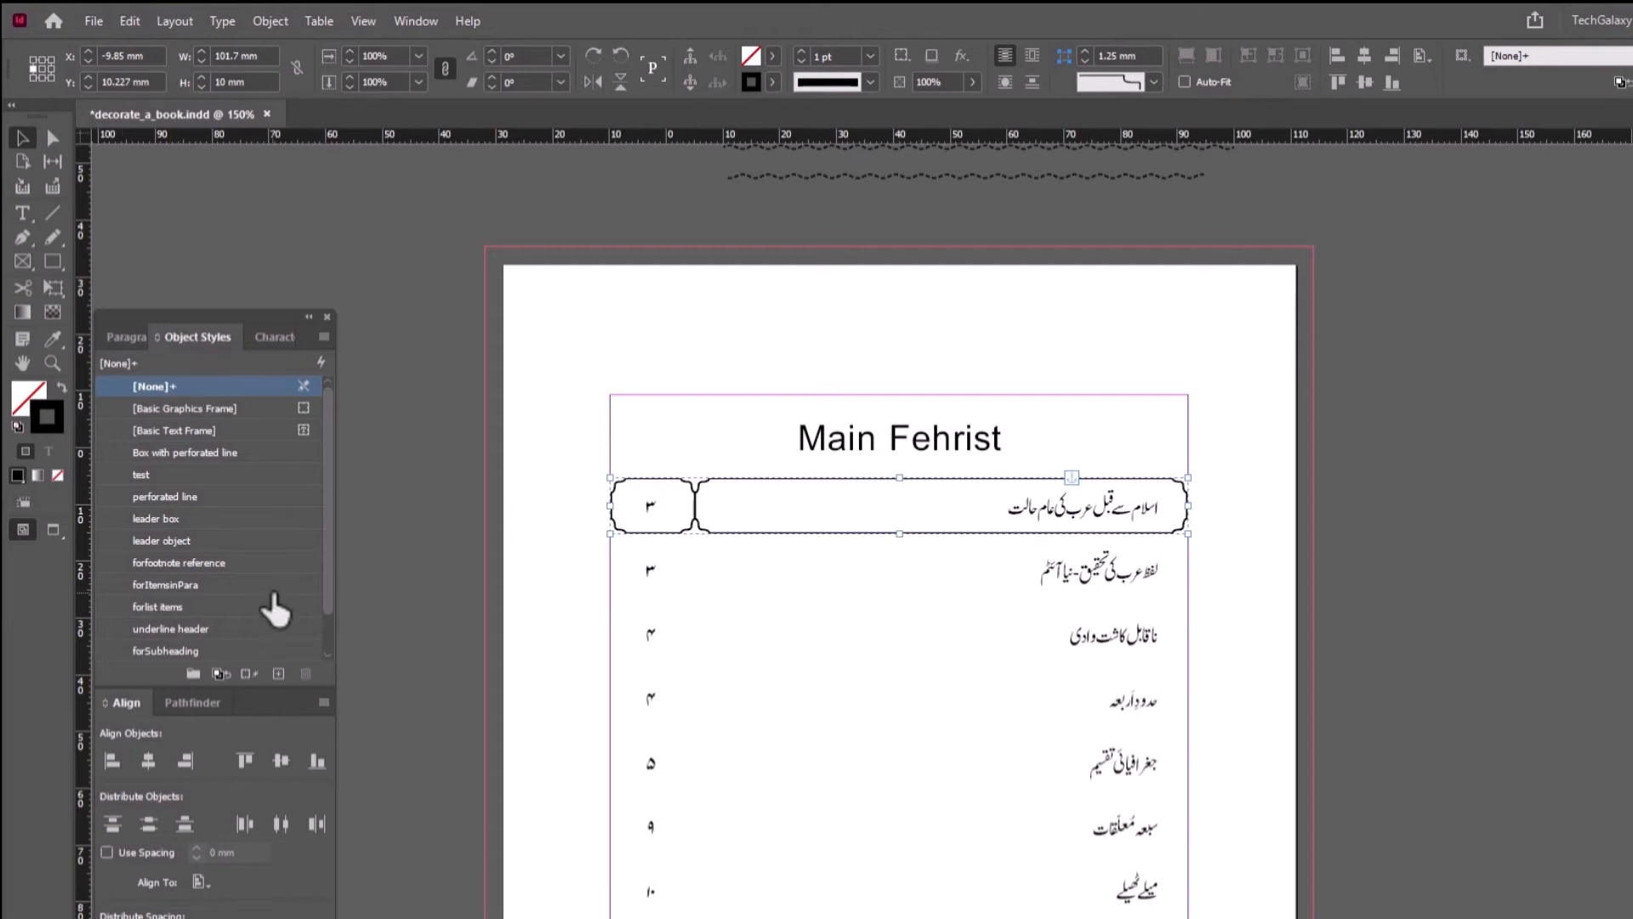
{"action": "scroll", "coordinate": [274, 609], "scroll_direction": "down", "scroll_amount": 1}
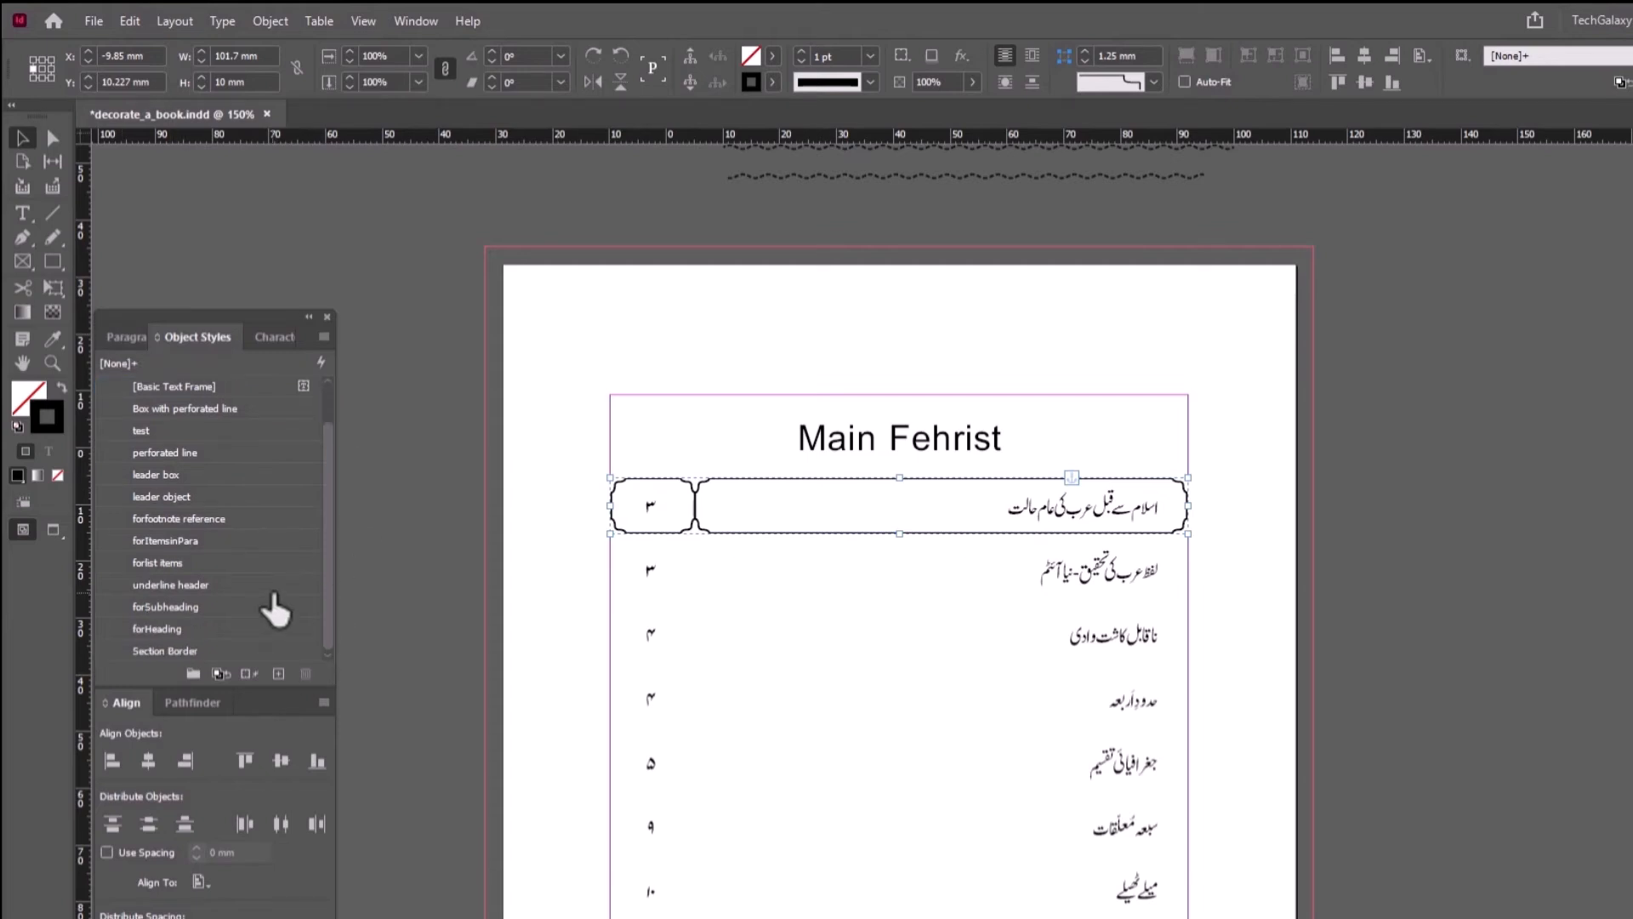
{"action": "left_click", "coordinate": [277, 673], "text": "alt"}
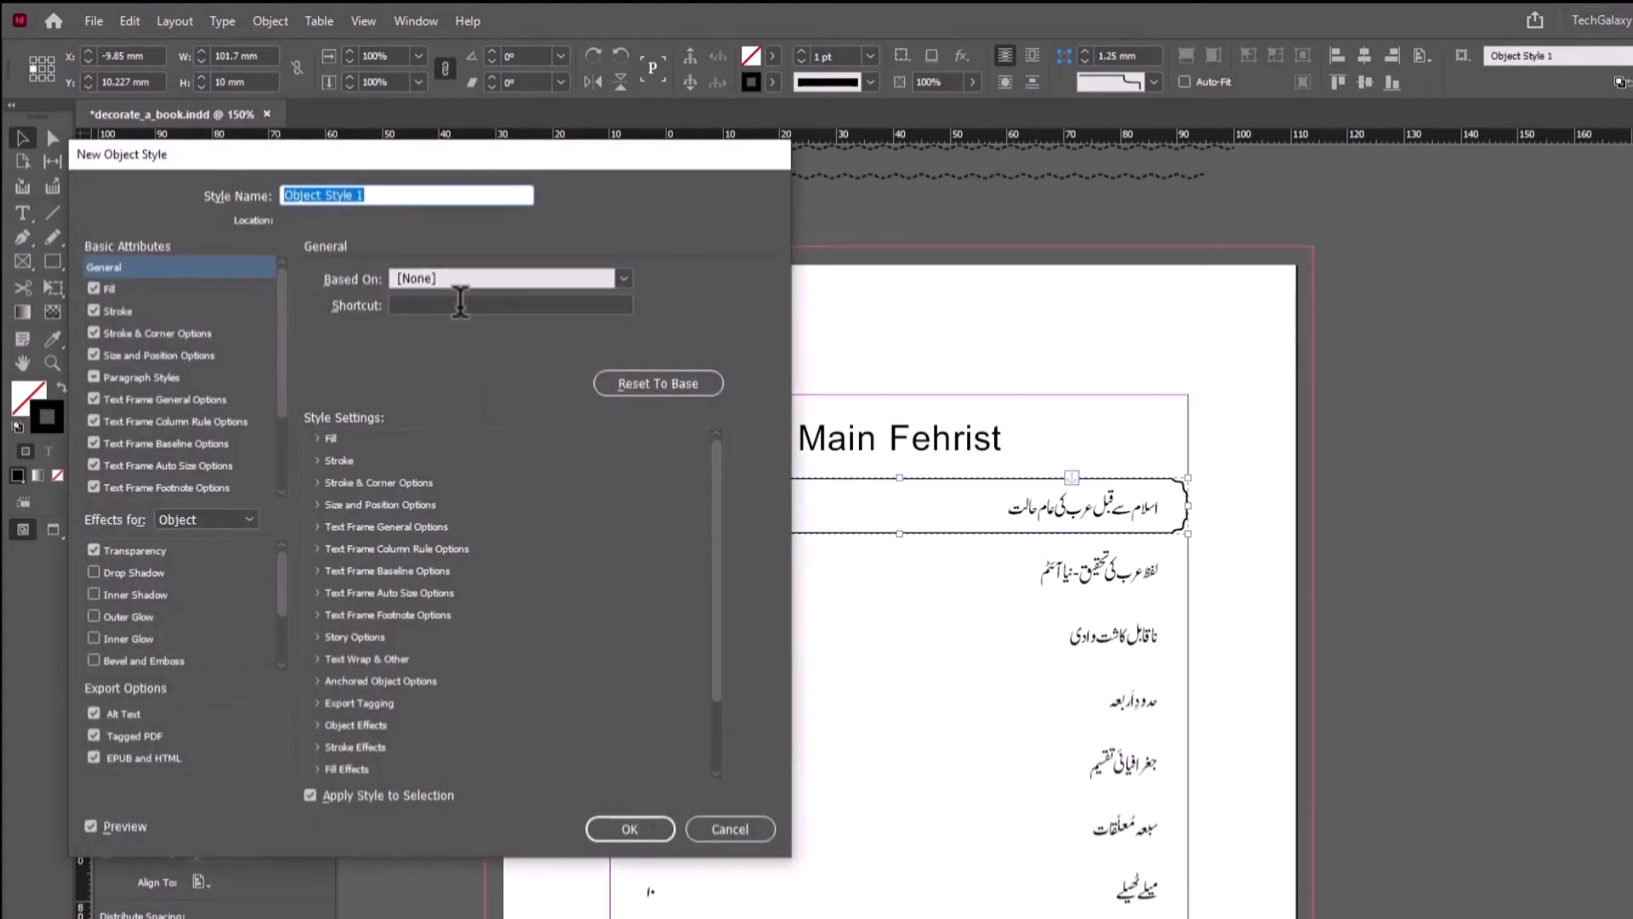
{"action": "type", "text": "NEW FEHRIST ITEM"}
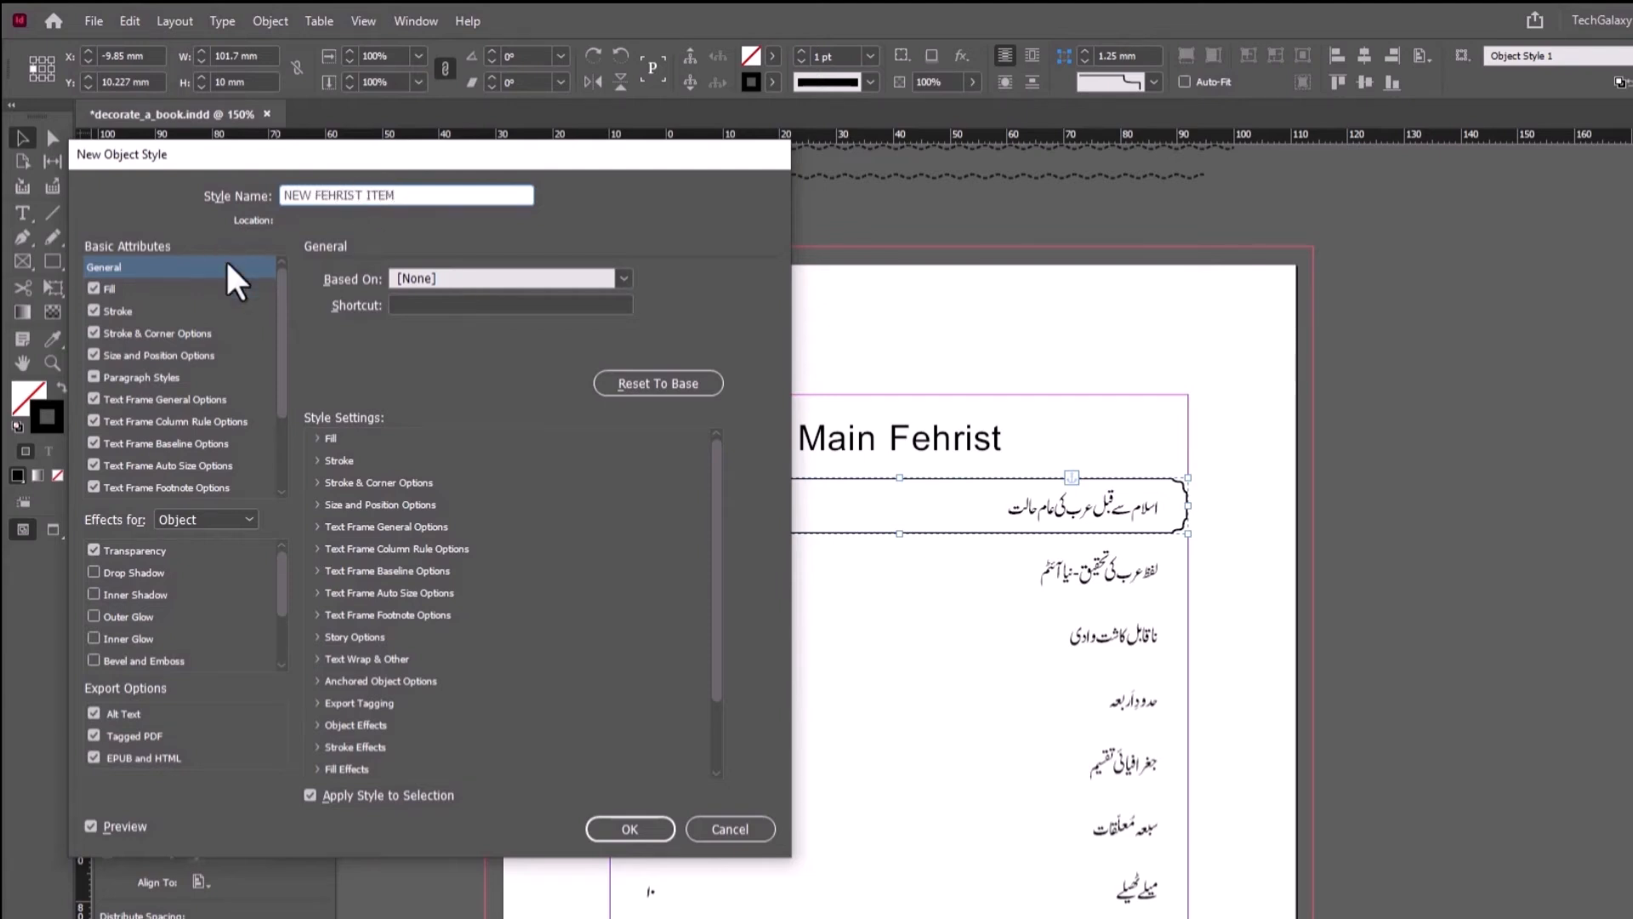
{"action": "left_click", "coordinate": [643, 826]}
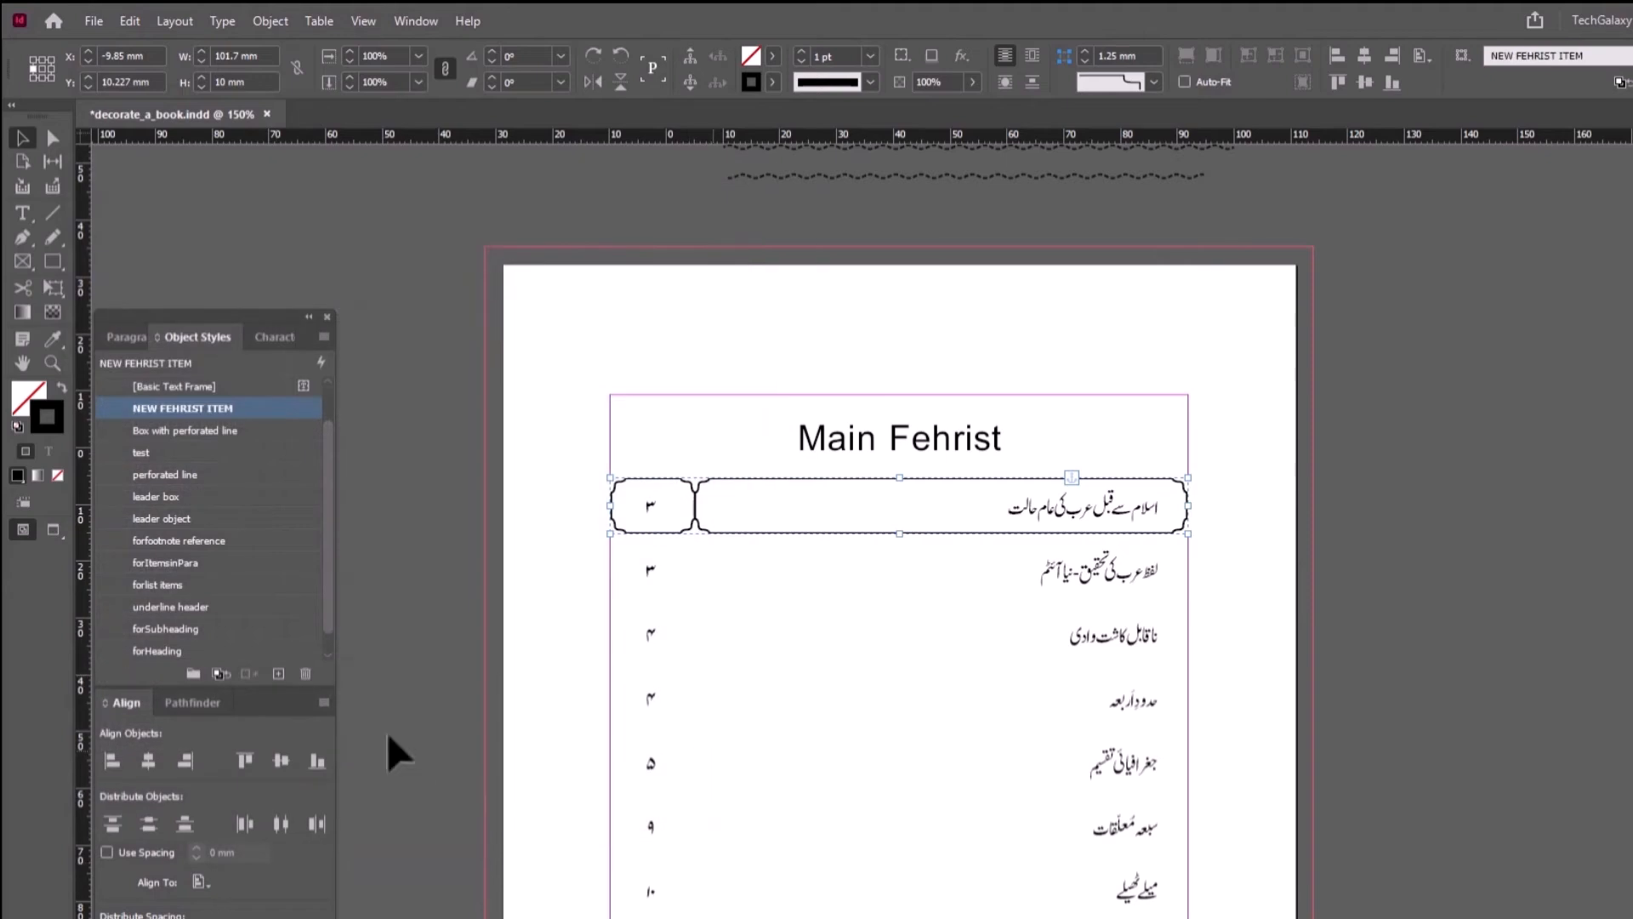
- Release the frame group from its anchor and move it above the Main Fehrist title
{"action": "right_click", "coordinate": [1072, 478]}
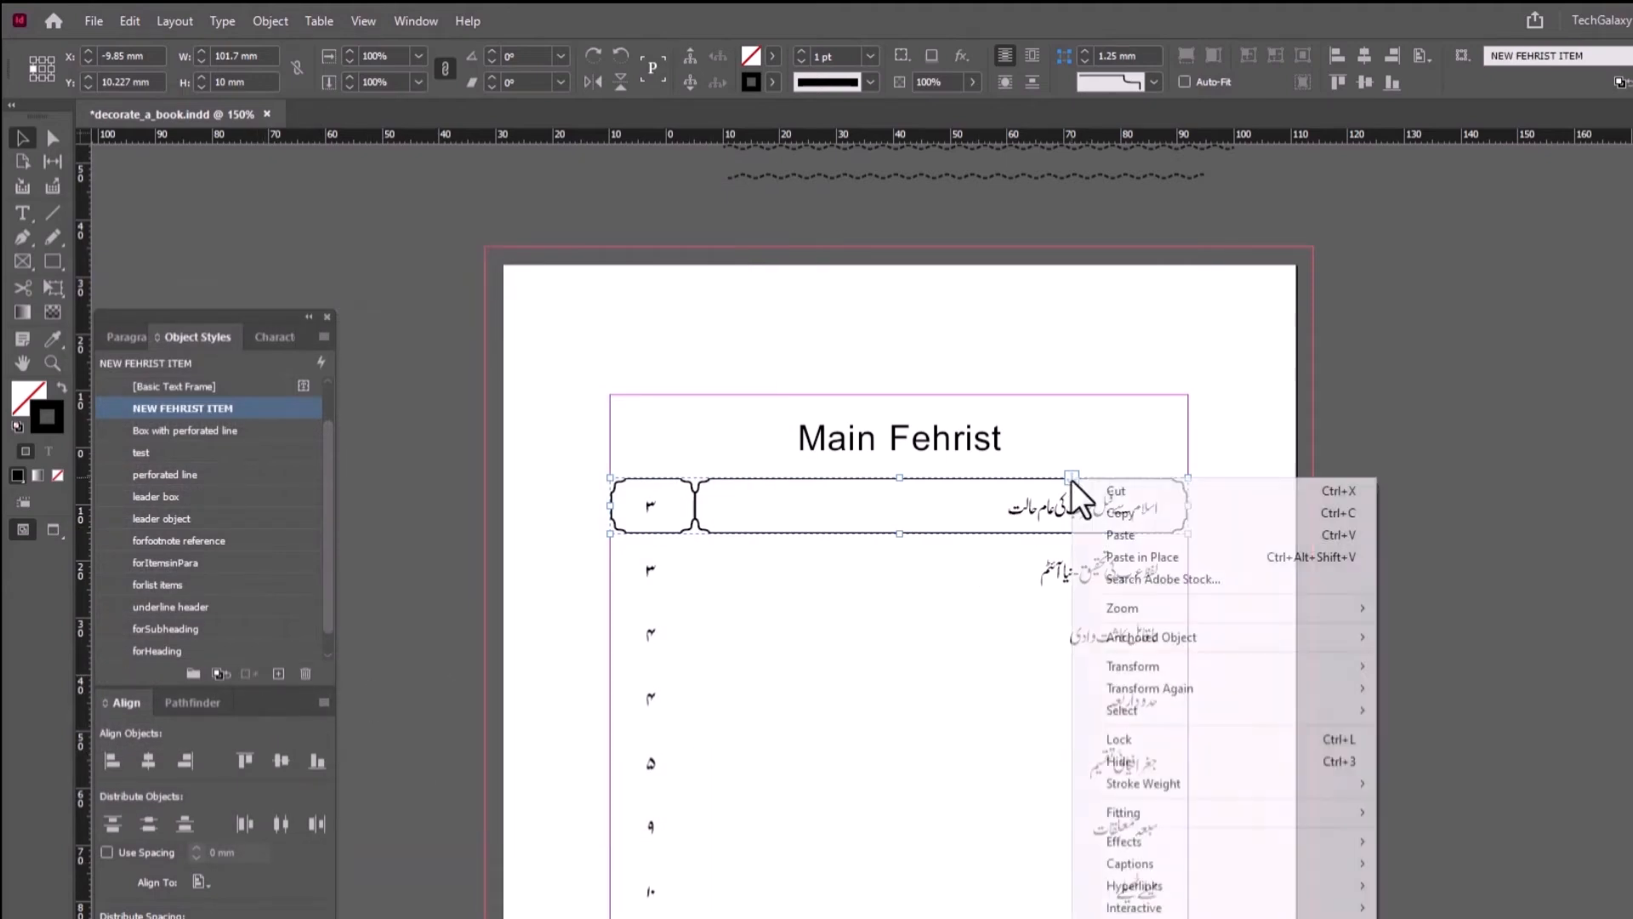
{"action": "left_click", "coordinate": [1429, 661]}
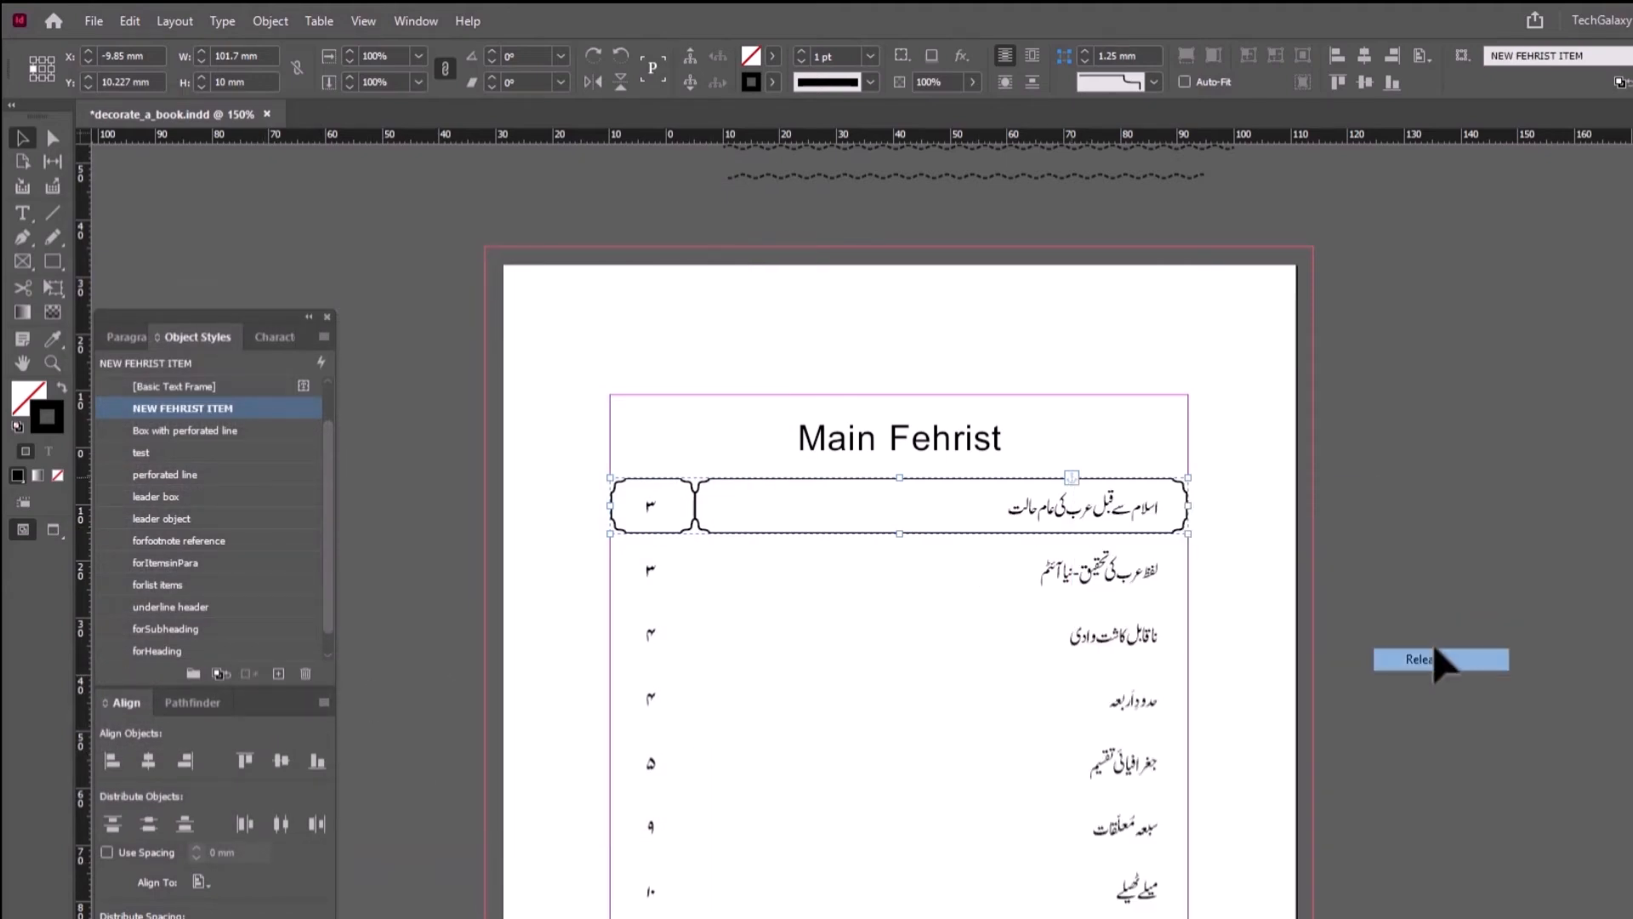
{"action": "left_click_drag", "start_coordinate": [1094, 493], "coordinate": [1098, 324]}
- Try a document-wide GREP replacement of .$ with $0~c in the TOC Body Text paragraphs
{"action": "key", "text": "ctrl+f"}
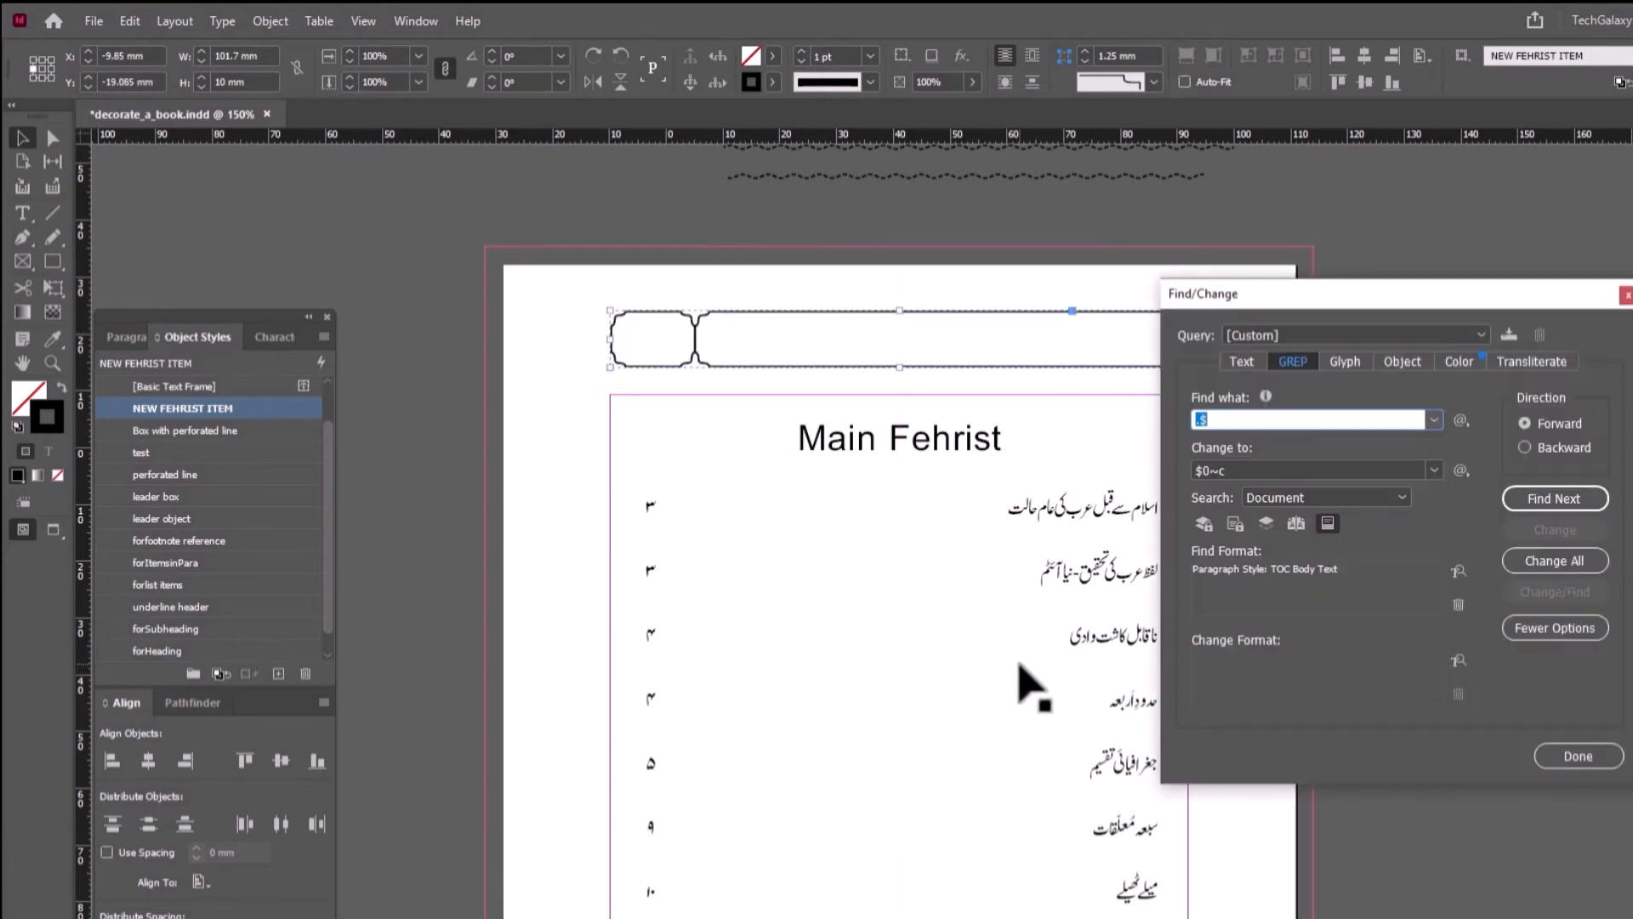
{"action": "left_click_drag", "start_coordinate": [1416, 321], "coordinate": [780, 410]}
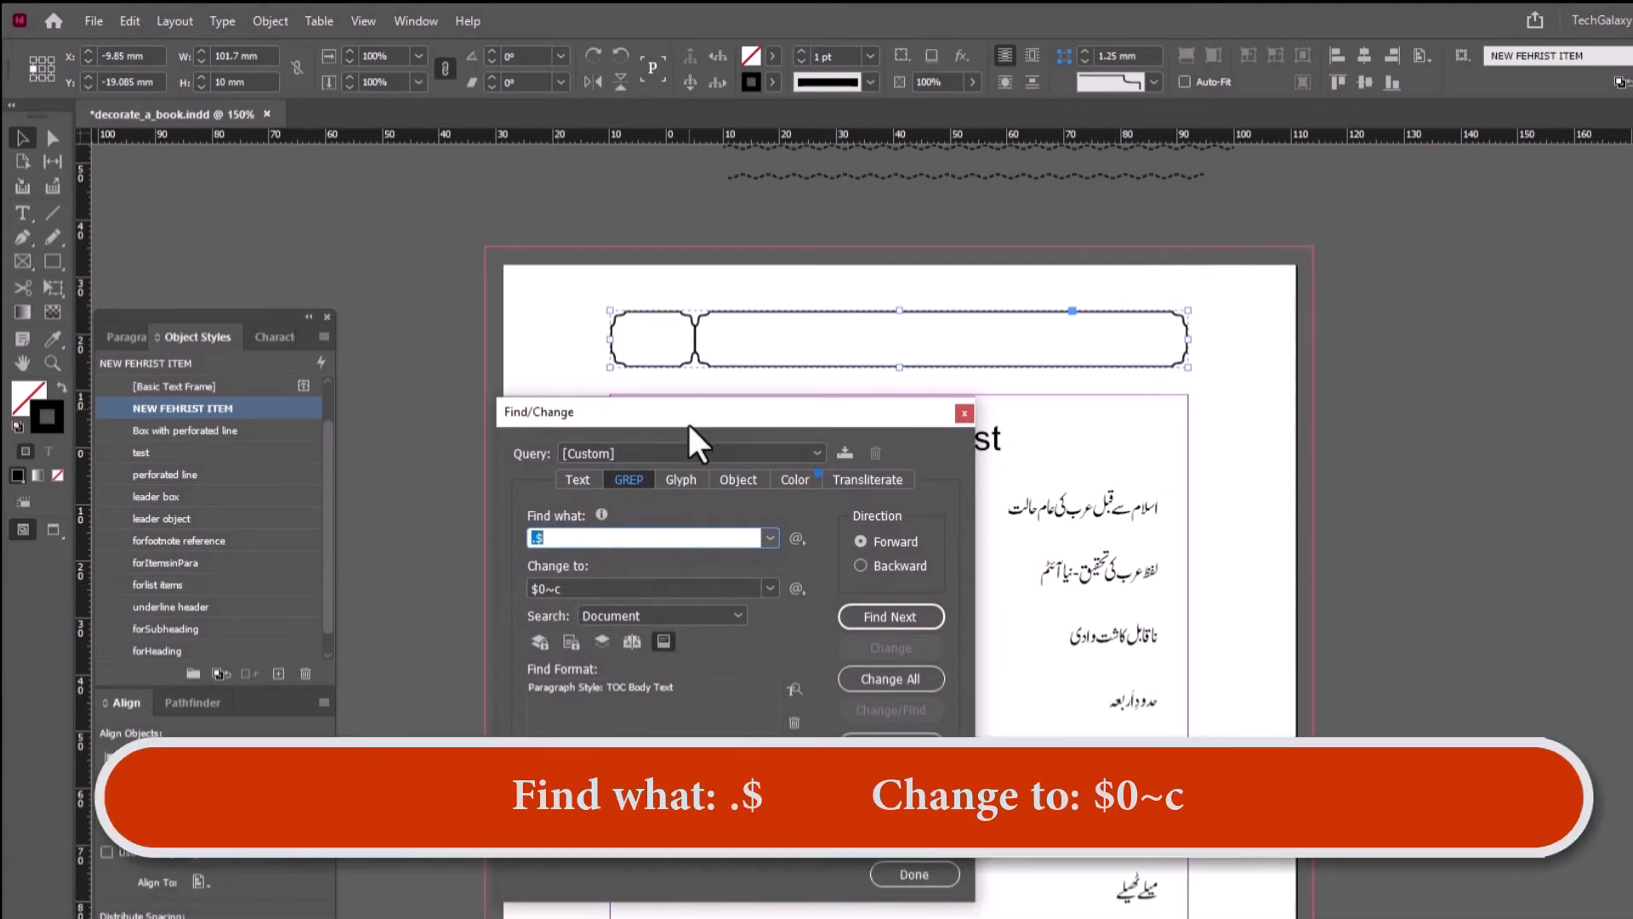
{"action": "left_click_drag", "start_coordinate": [689, 411], "coordinate": [705, 443]}
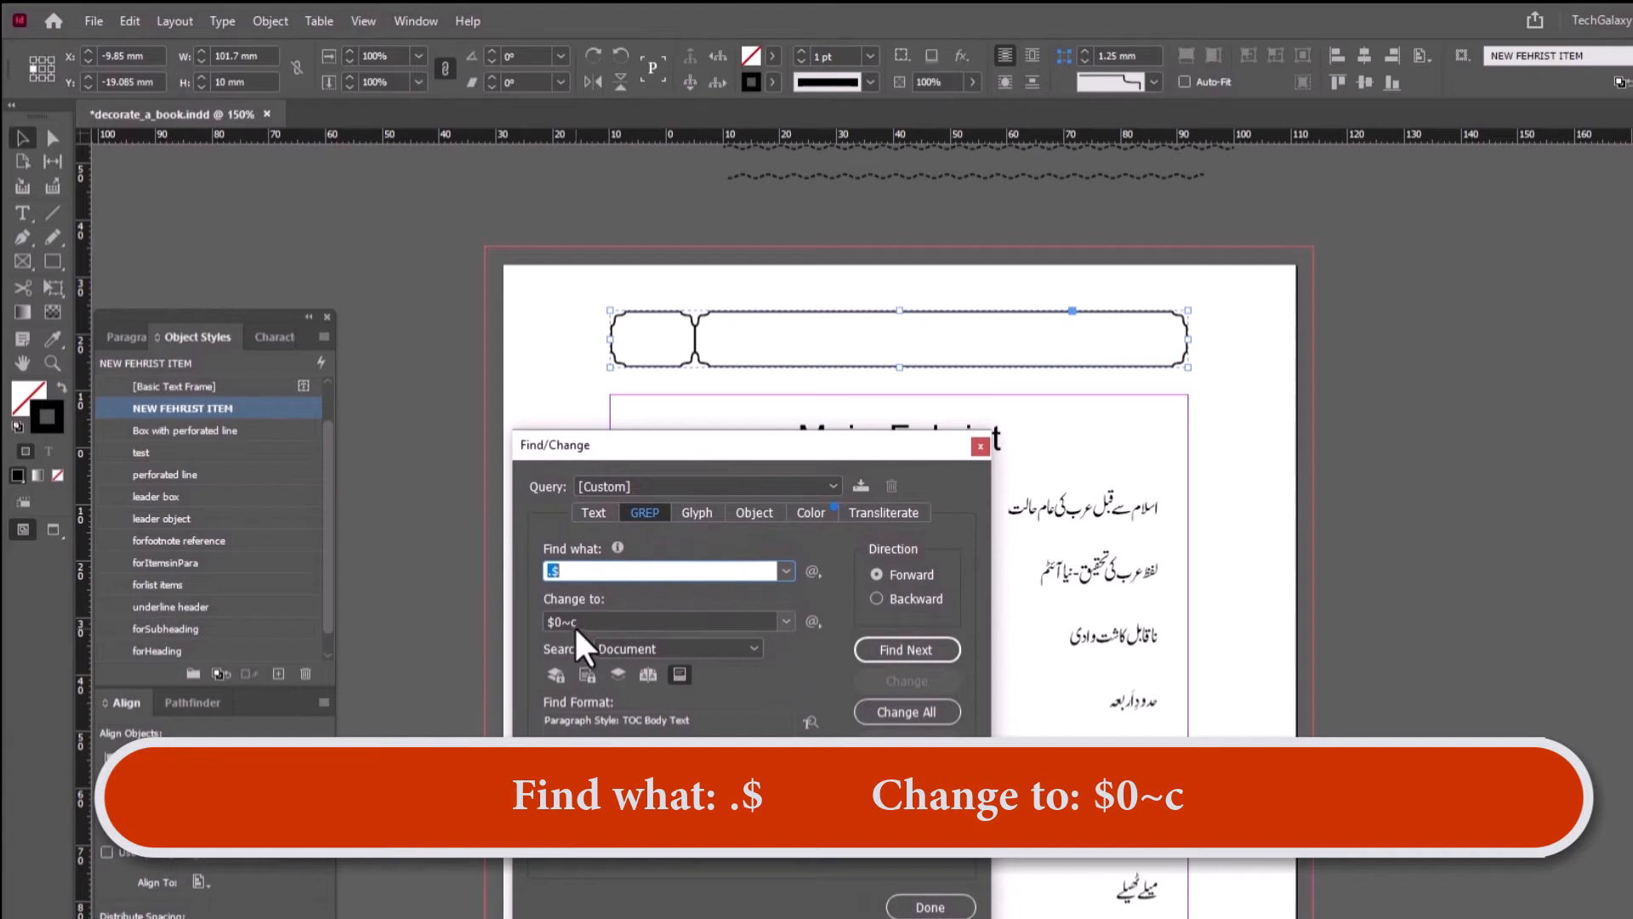
{"action": "left_click", "coordinate": [922, 654]}
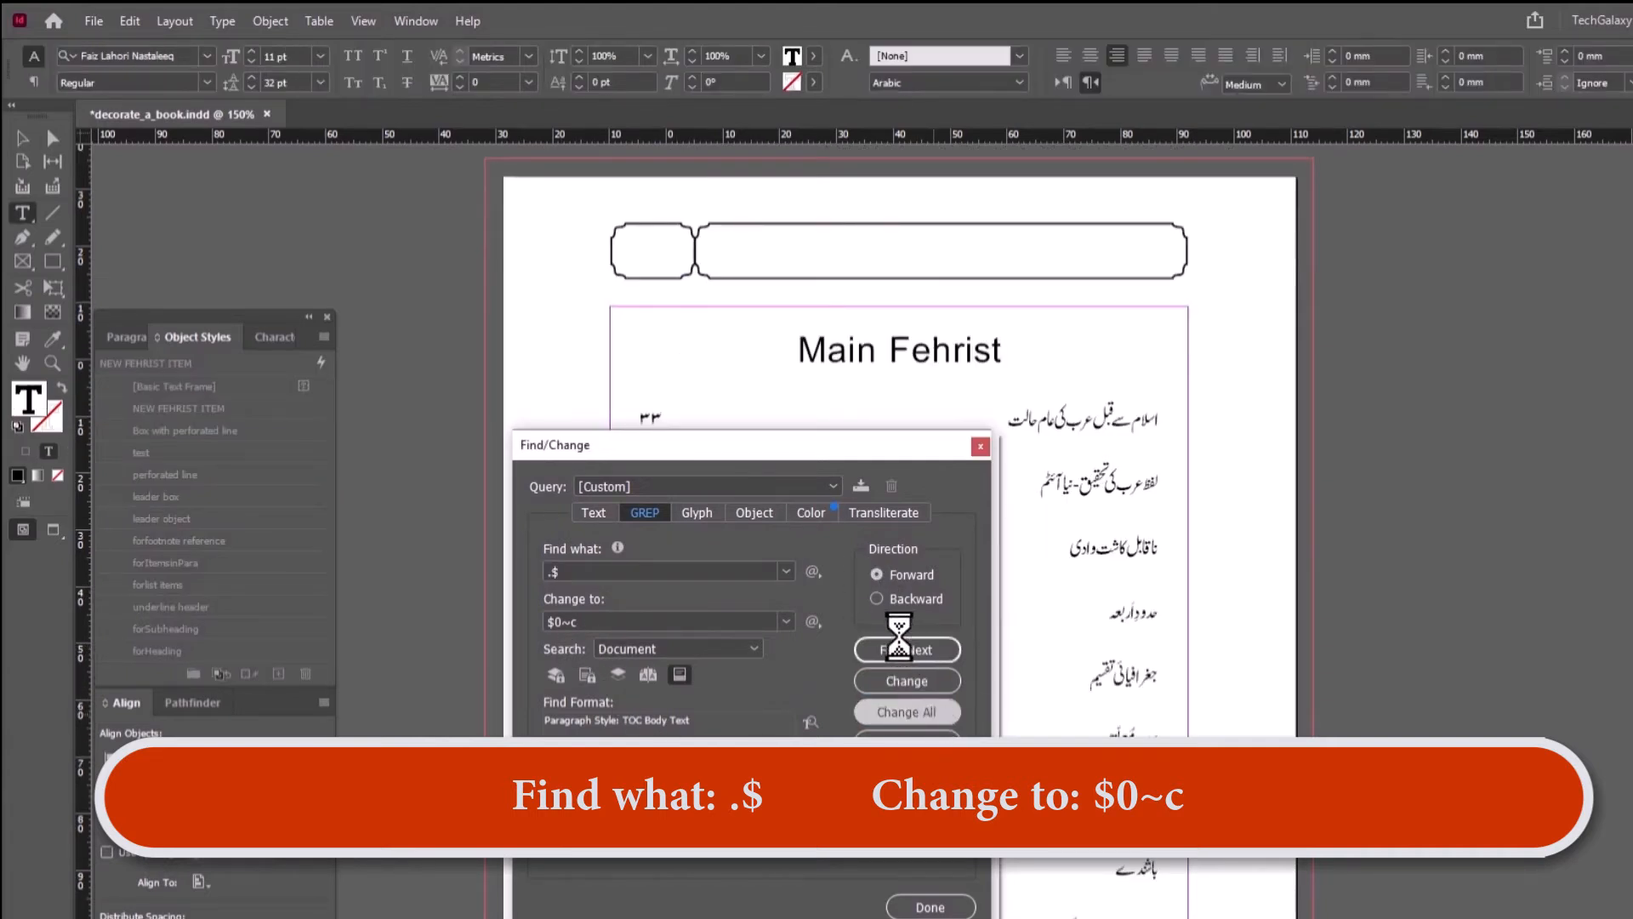
{"action": "left_click", "coordinate": [1073, 559]}
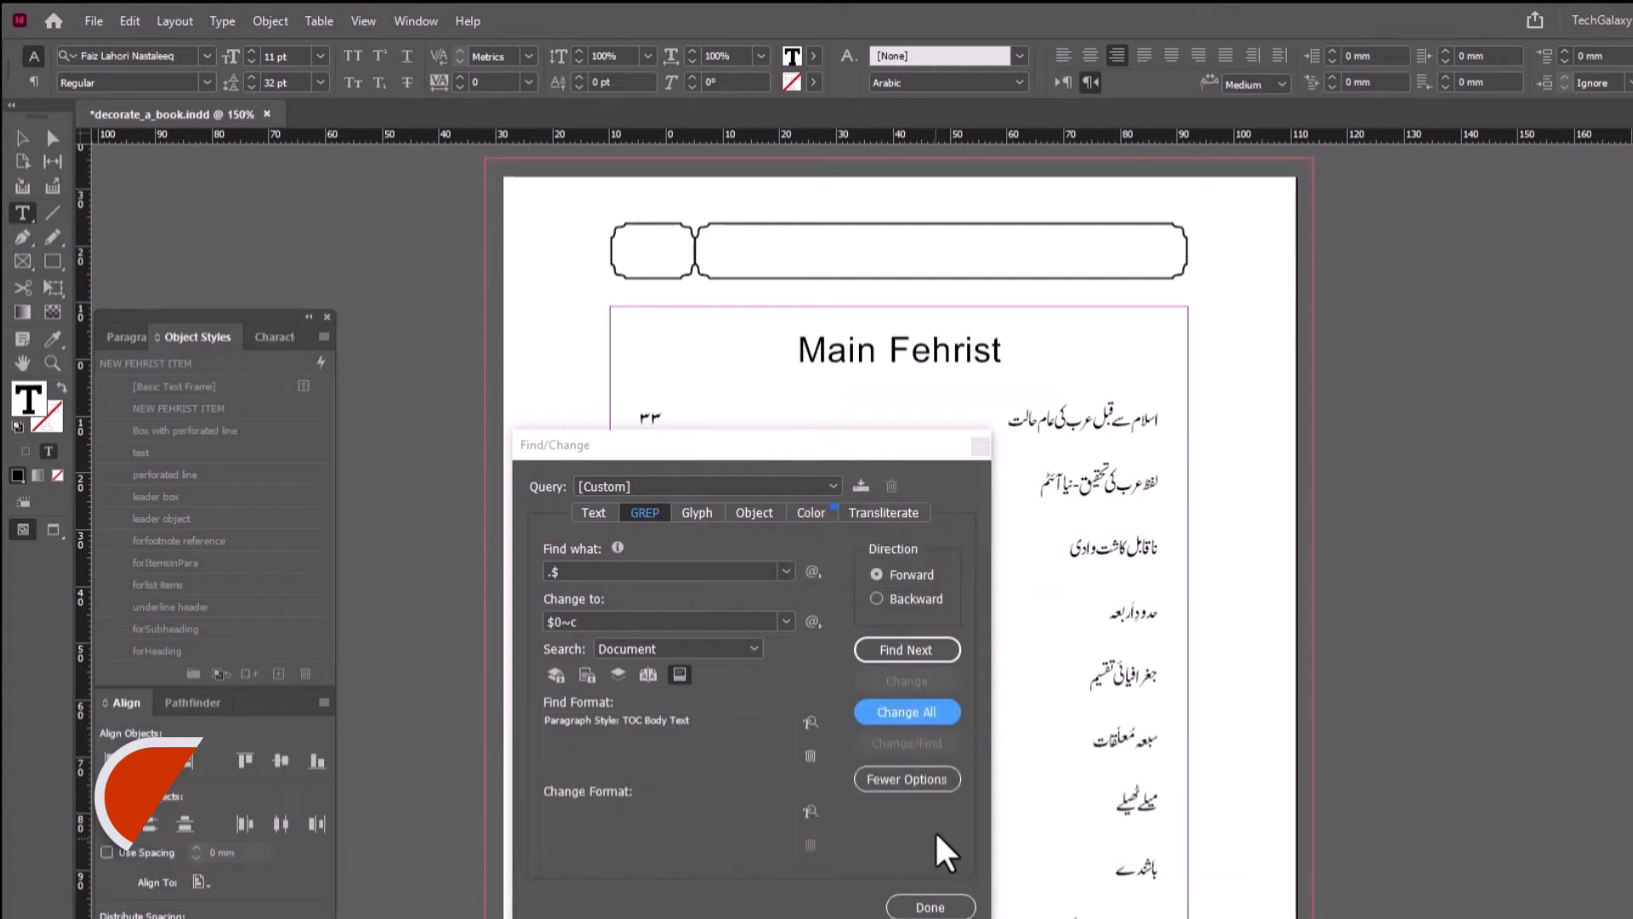
{"action": "left_click", "coordinate": [931, 907]}
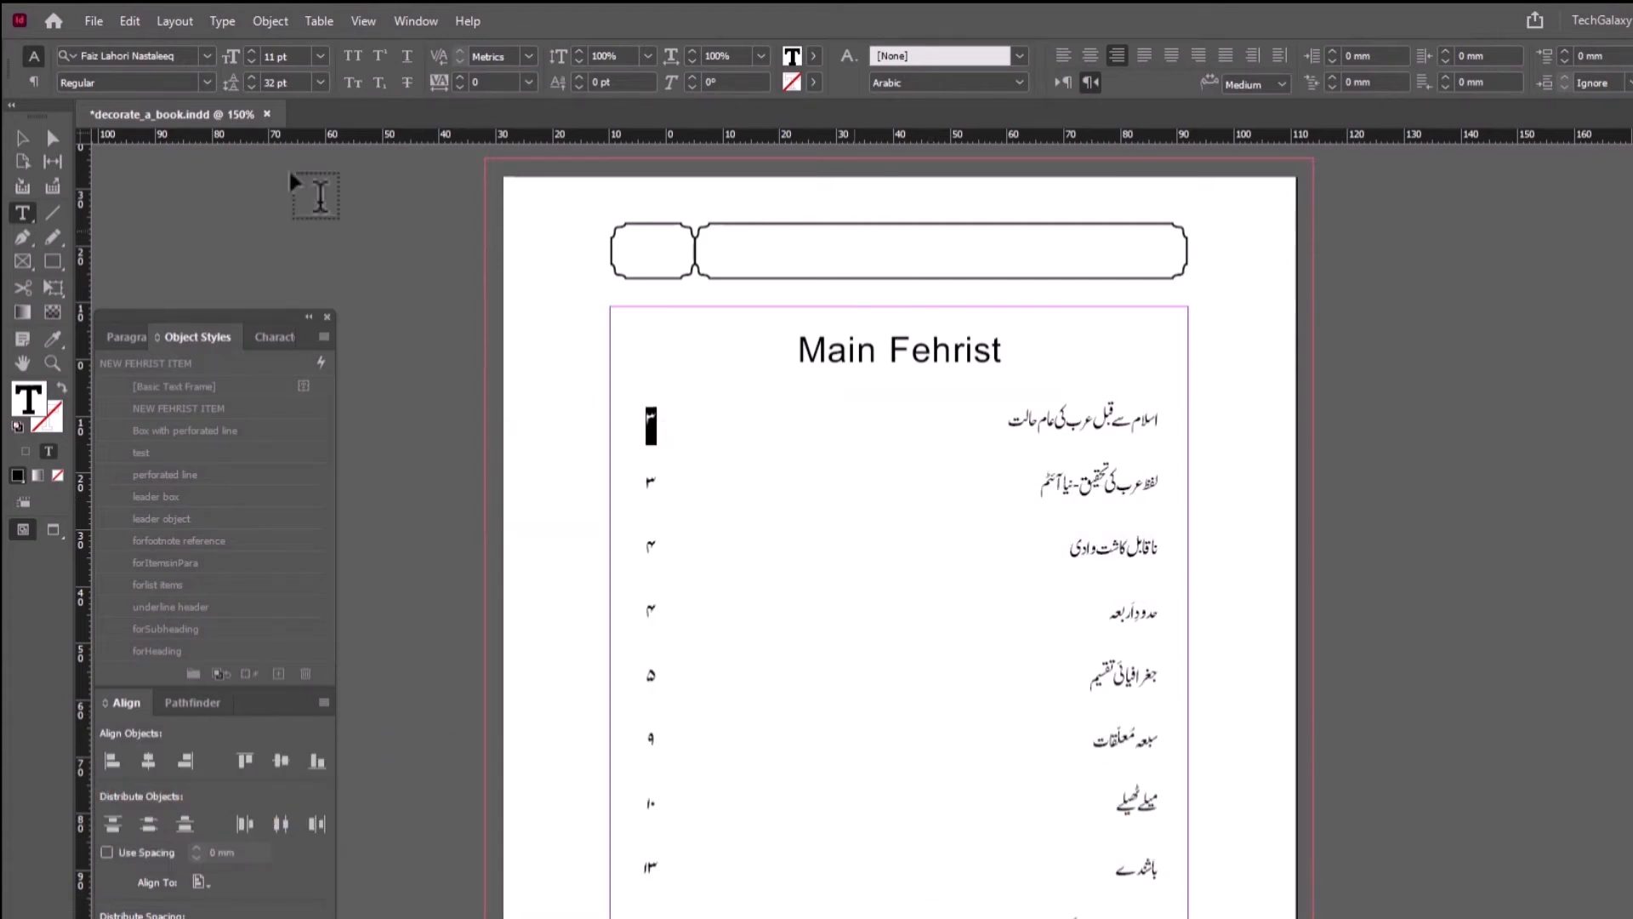
- Copy the ornamental frame group above the title to the clipboard
{"action": "left_click", "coordinate": [23, 137]}
{"action": "left_click", "coordinate": [799, 244]}
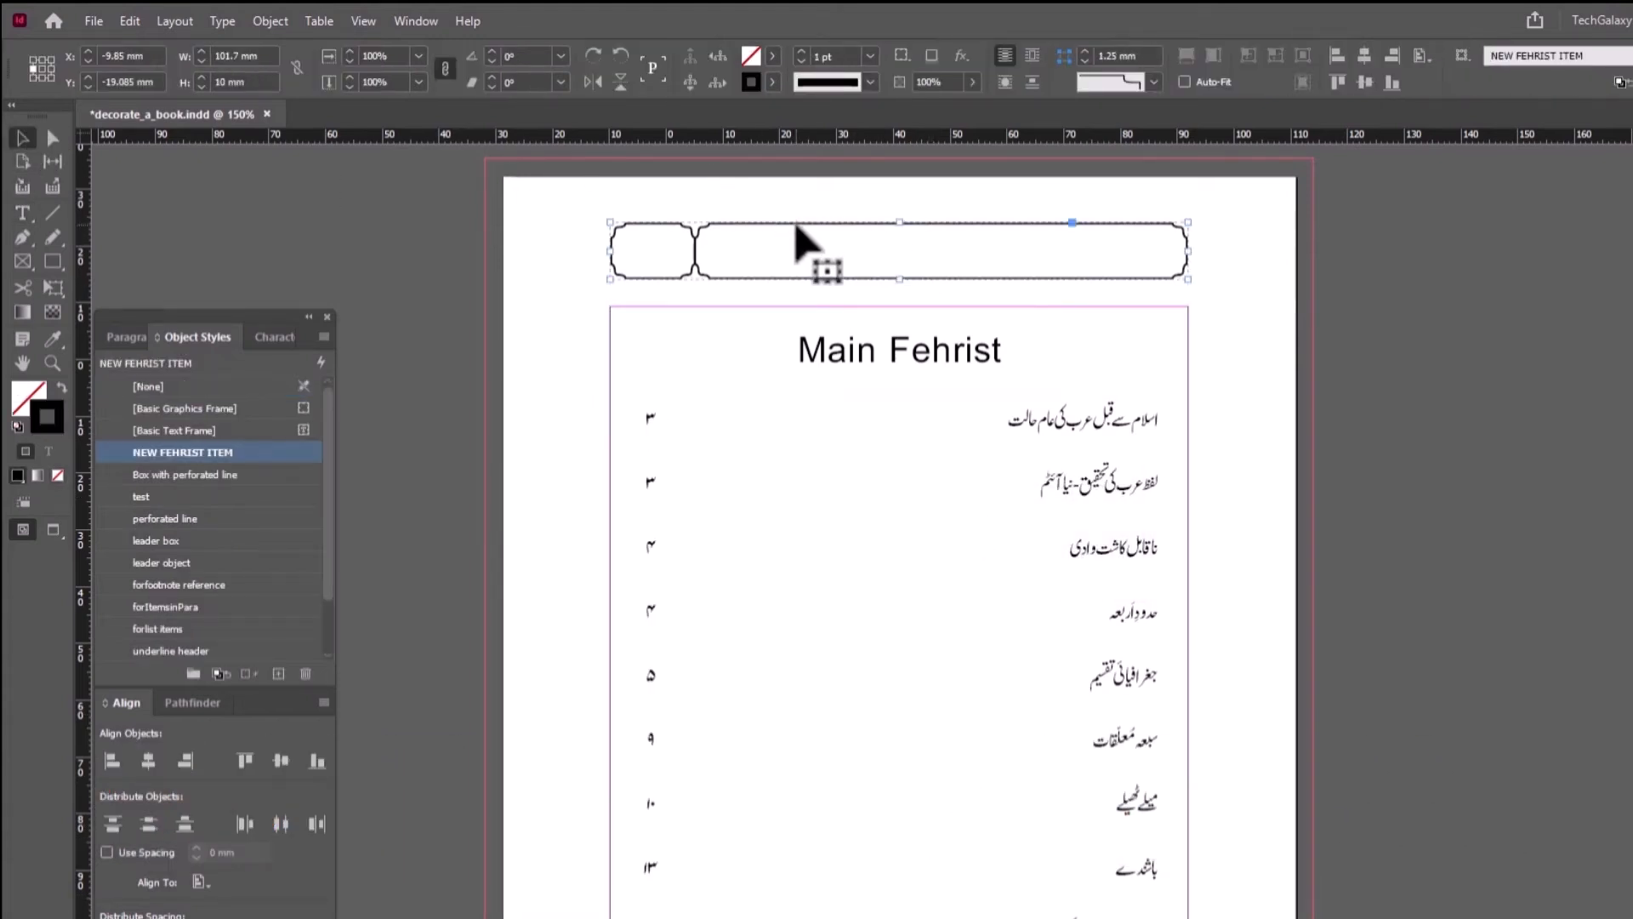
{"action": "right_click", "coordinate": [797, 226]}
{"action": "left_click", "coordinate": [840, 258]}
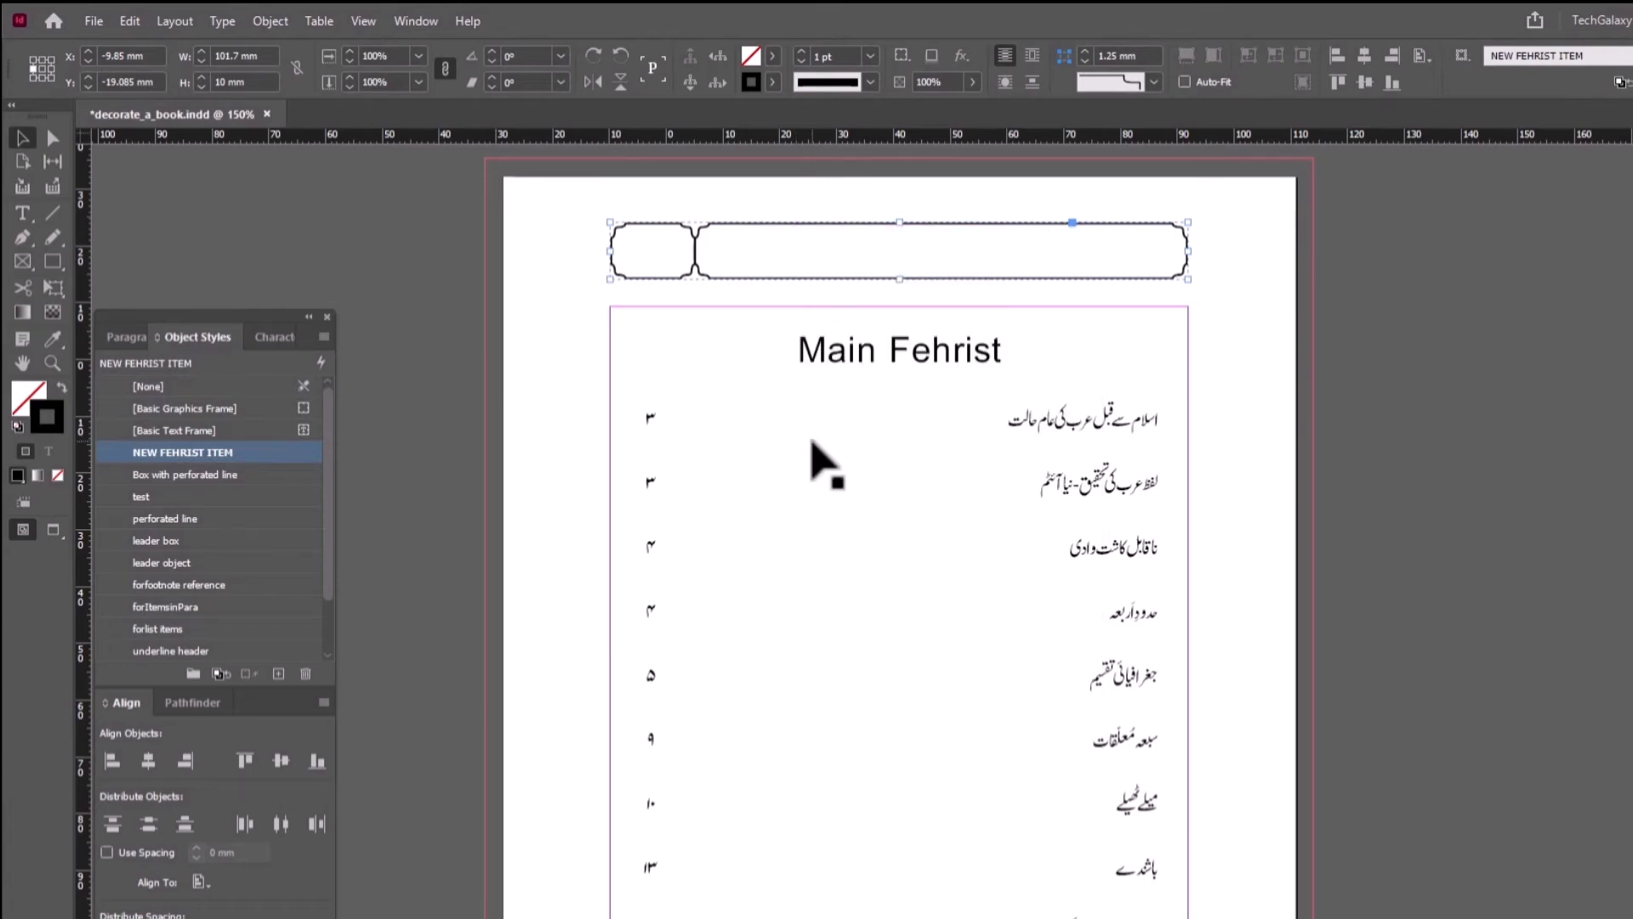
- Place the copied frame group on every TOC Body Text entry by replacing all GREP matches of .$ with $0~c across the document
{"action": "key", "text": "ctrl+f"}
{"action": "left_click", "coordinate": [919, 651]}
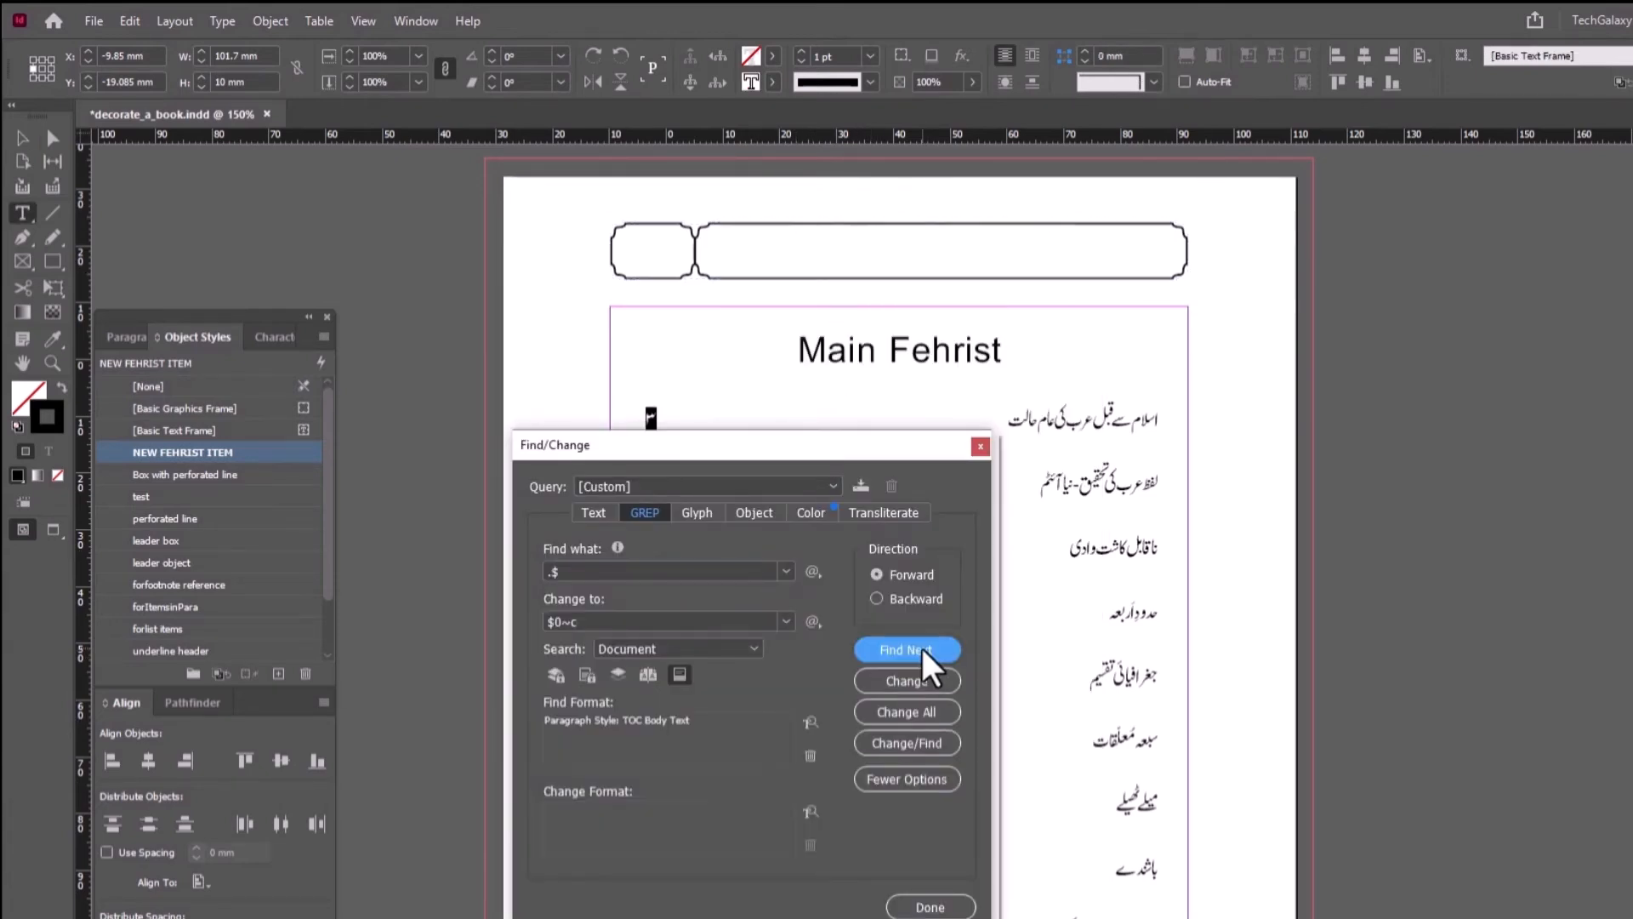
{"action": "left_click", "coordinate": [915, 713]}
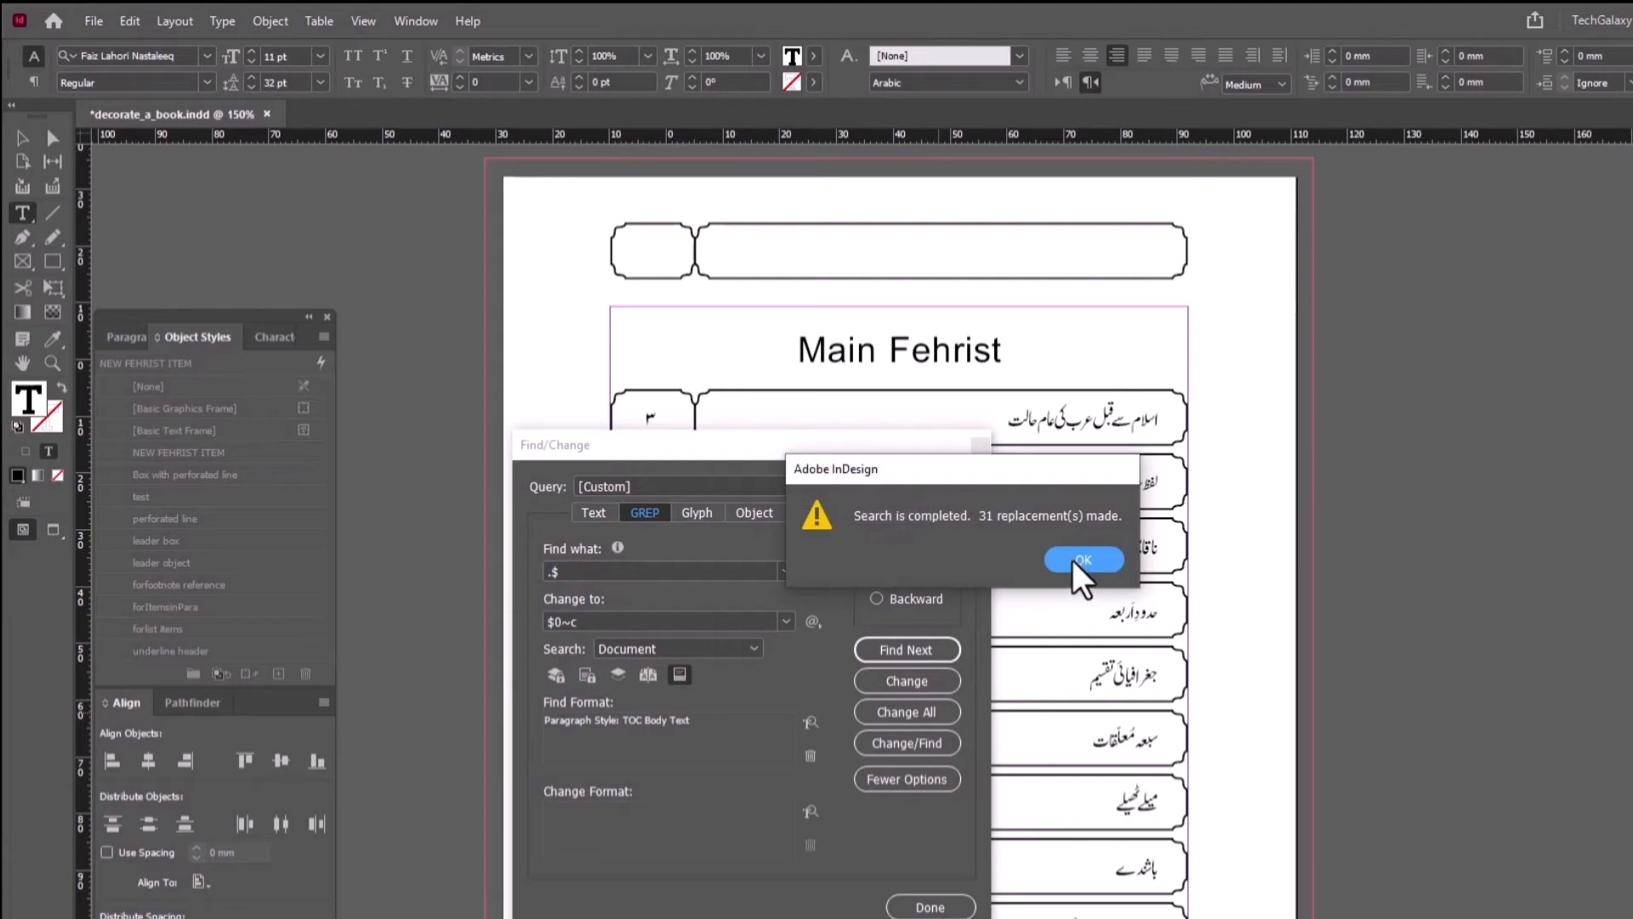
{"action": "left_click", "coordinate": [1080, 562]}
{"action": "left_click", "coordinate": [980, 446]}
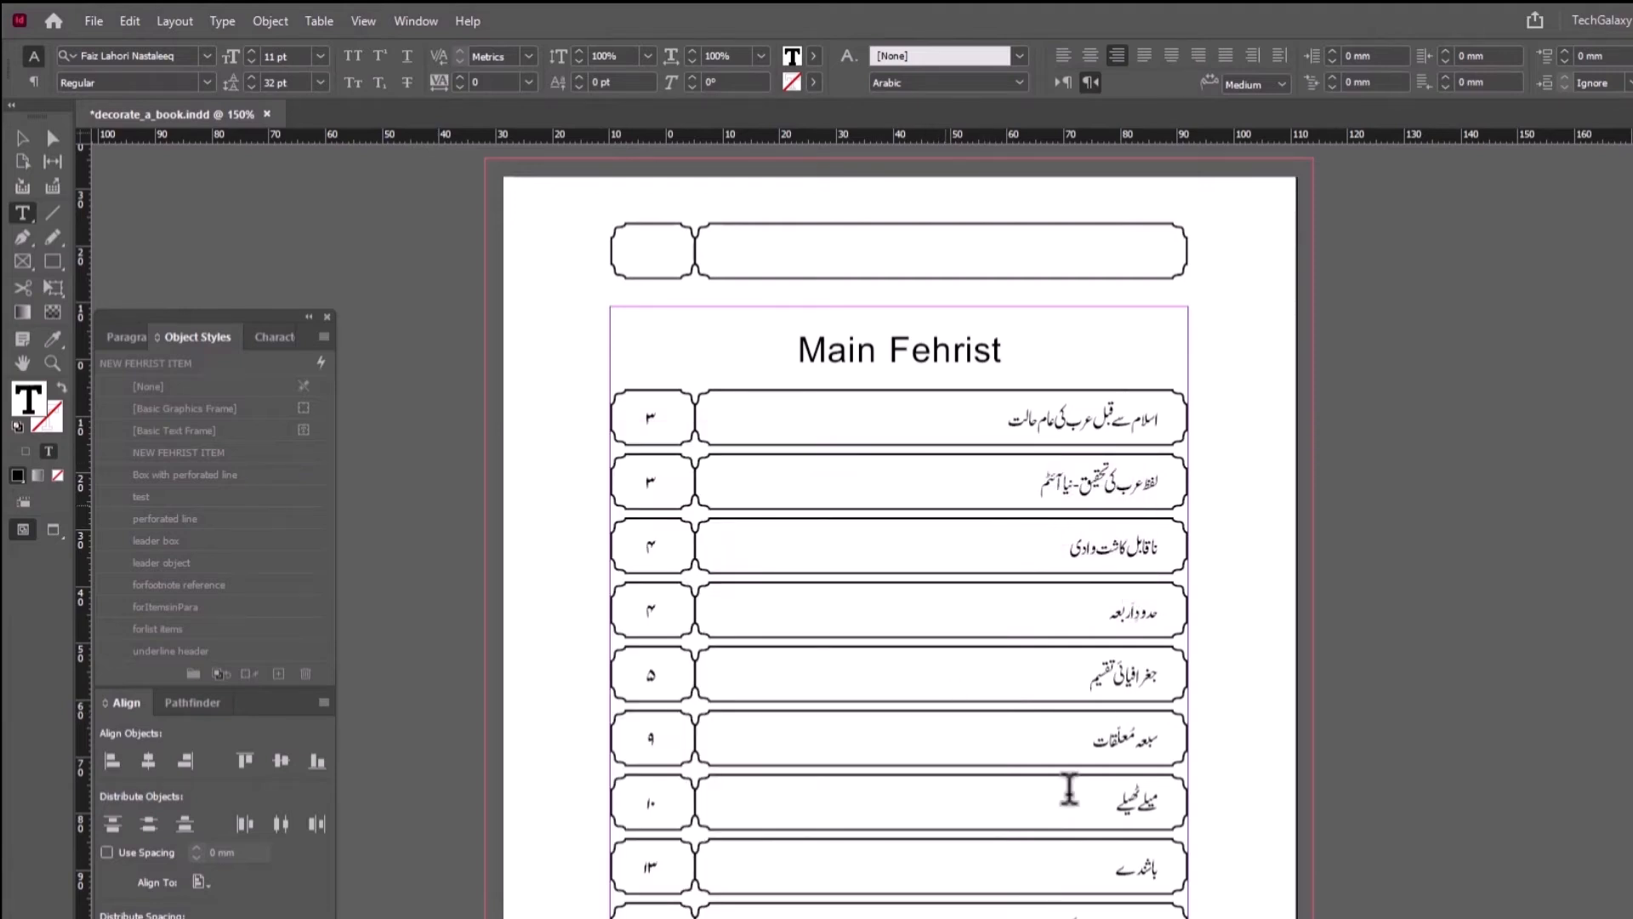
- Examine the framed contents entries from the title down to the foot of the page
{"action": "left_click", "coordinate": [23, 140]}
{"action": "left_click_drag", "start_coordinate": [1301, 590], "coordinate": [1171, 477]}
{"action": "scroll", "coordinate": [953, 747], "scroll_direction": "down", "scroll_amount": 3}
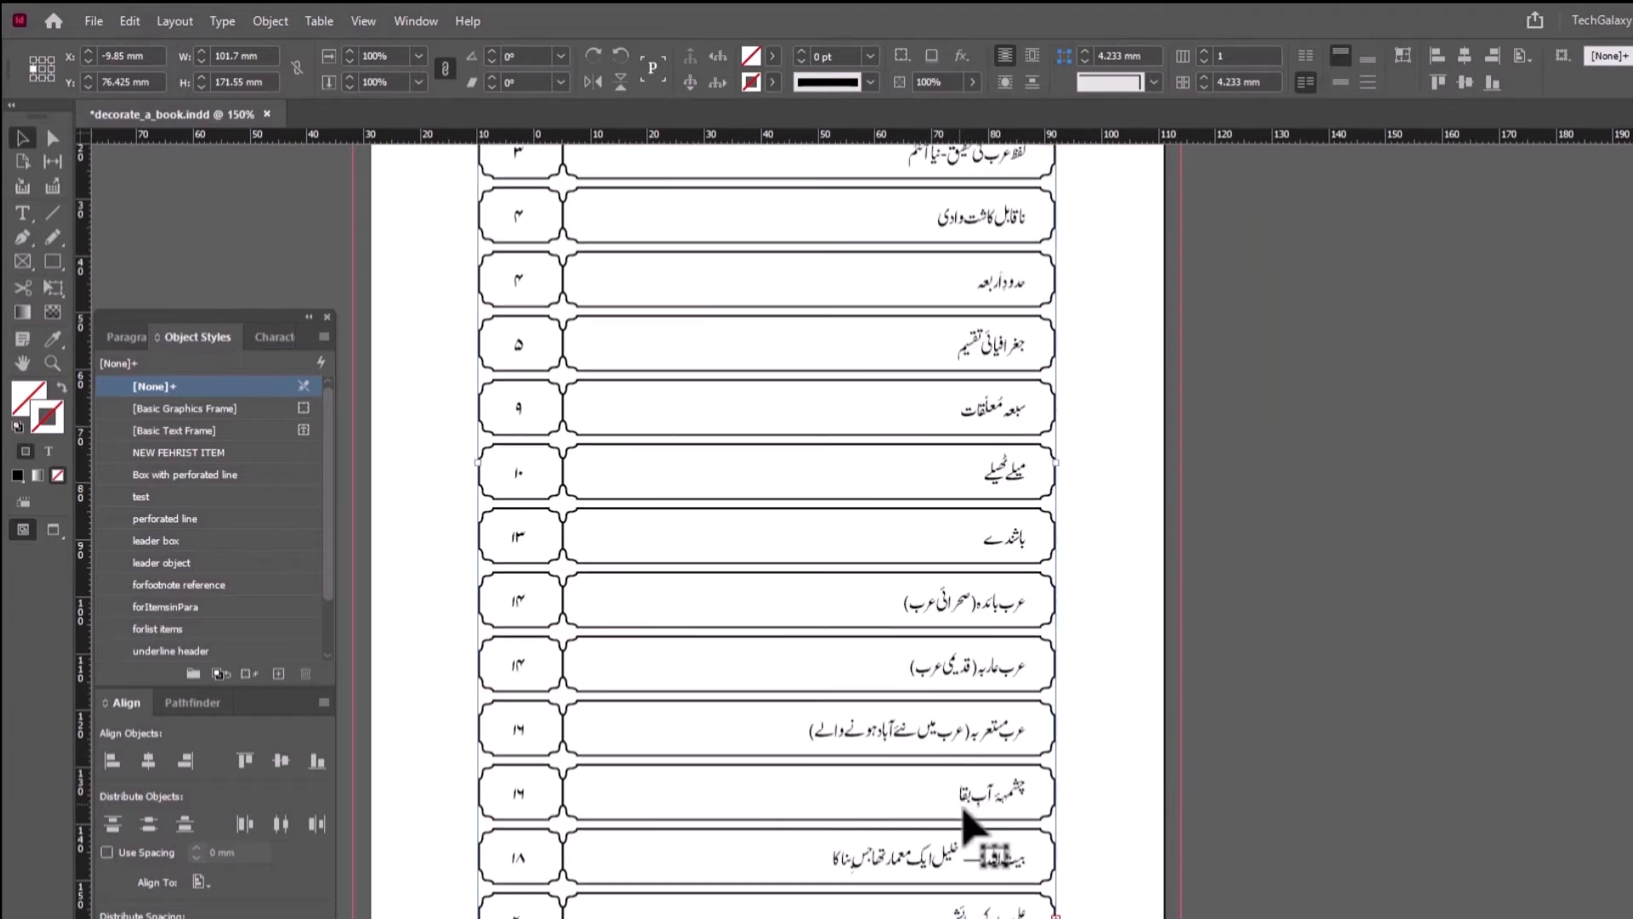
{"action": "scroll", "coordinate": [990, 740], "scroll_direction": "up", "scroll_amount": 3}
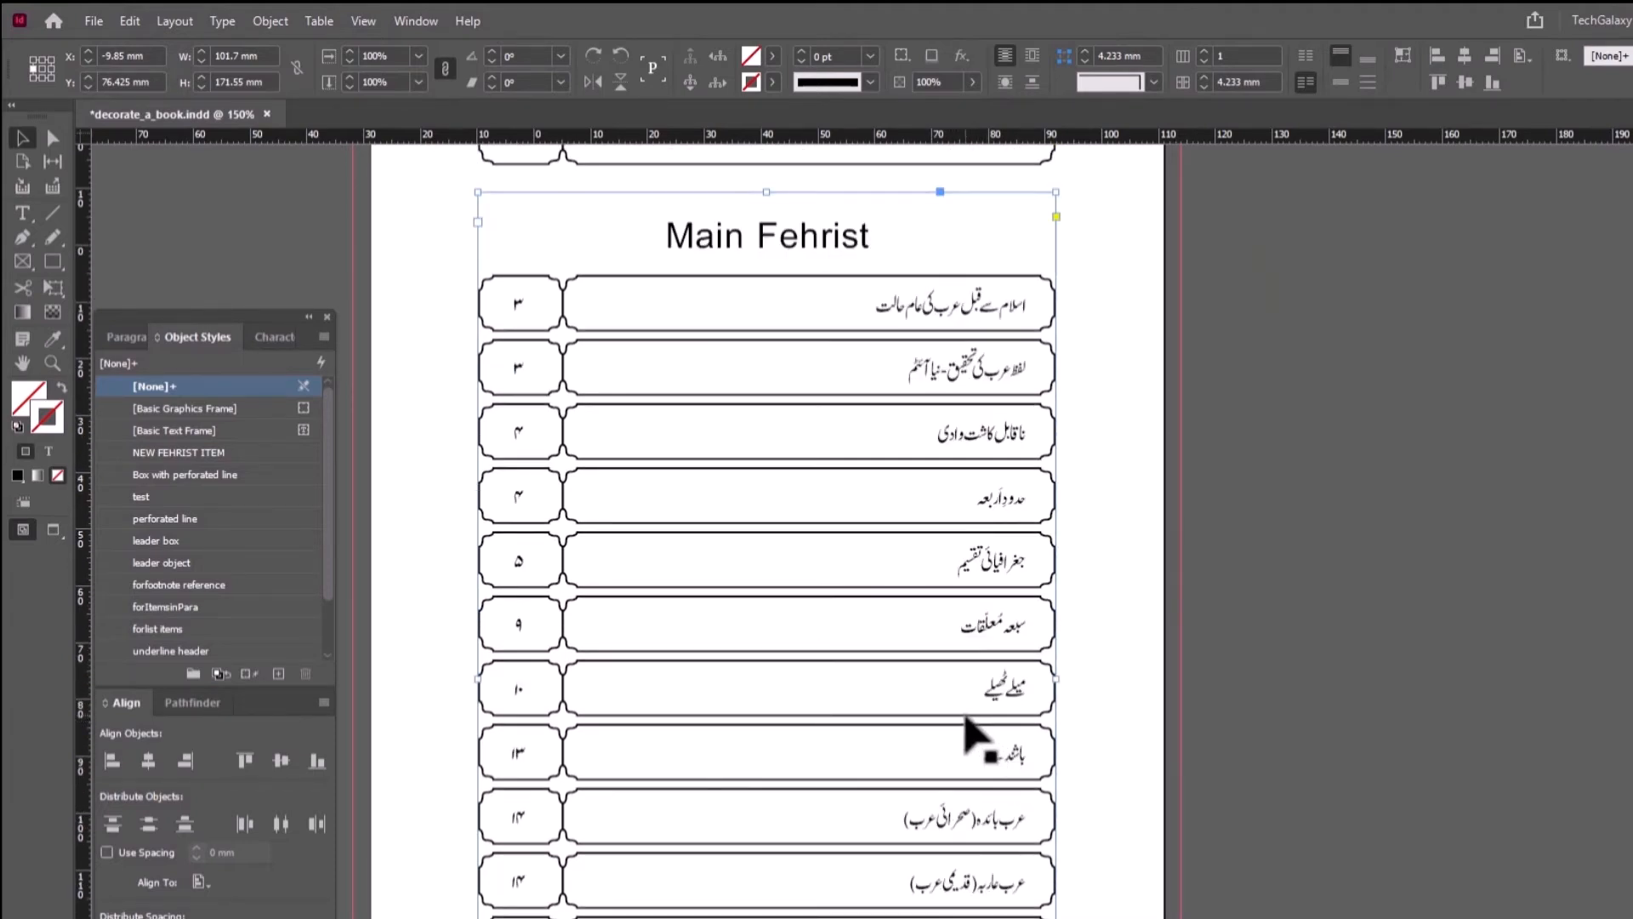
{"action": "scroll", "coordinate": [1093, 467], "scroll_direction": "down", "scroll_amount": 5}
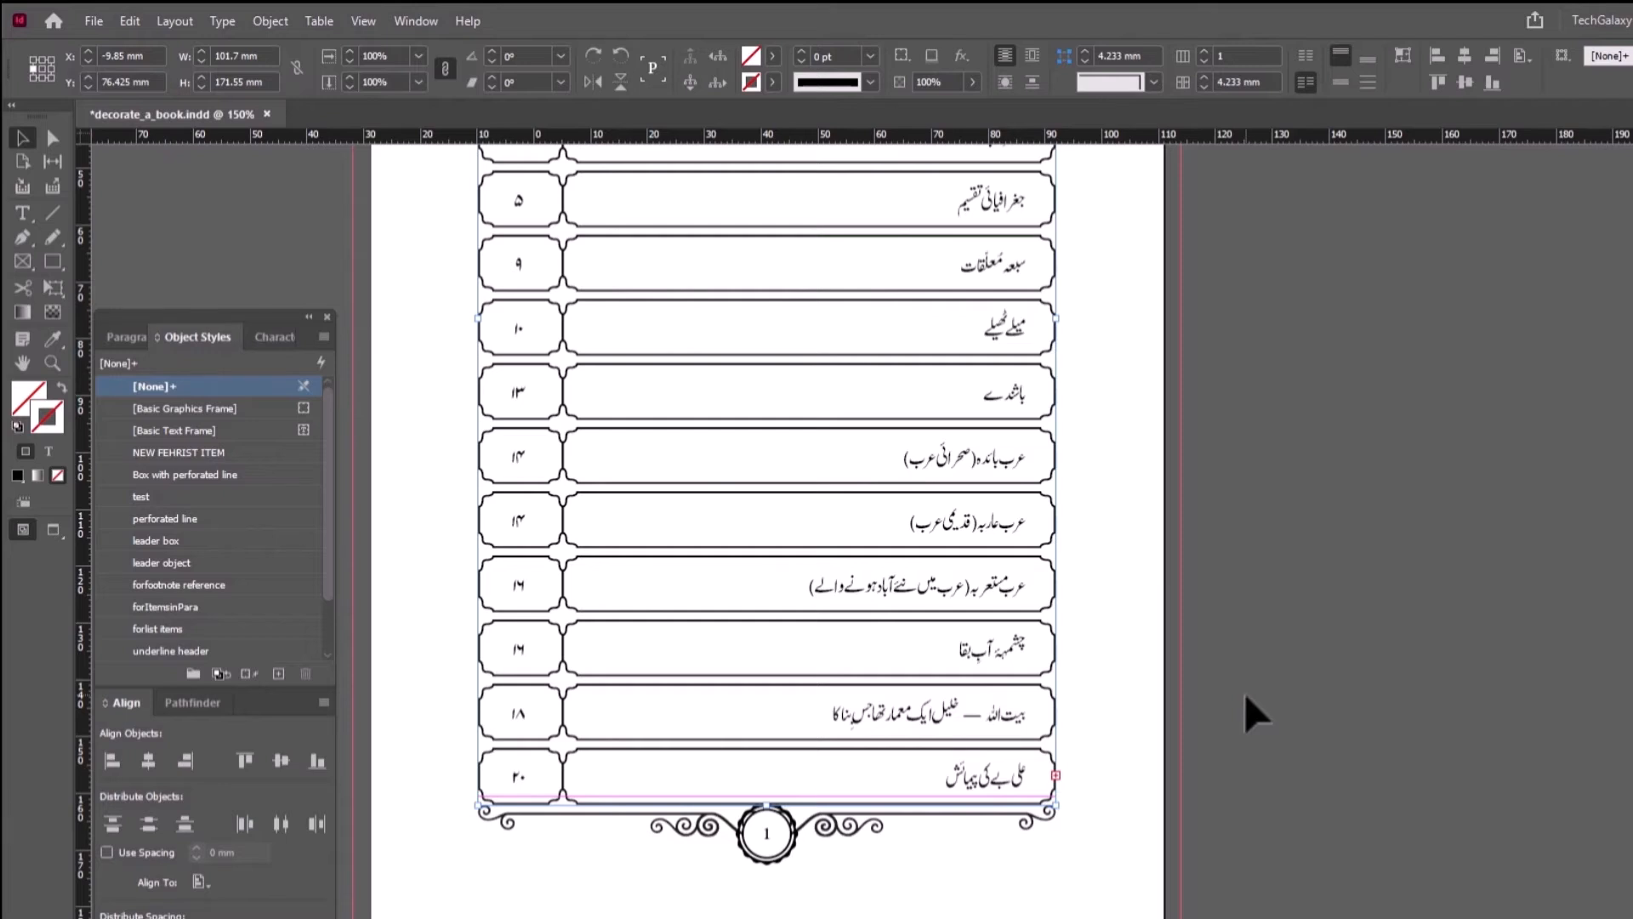
{"action": "scroll", "coordinate": [1244, 692], "scroll_direction": "up", "scroll_amount": 5}
{"action": "left_click_drag", "start_coordinate": [1101, 583], "coordinate": [1057, 558]}
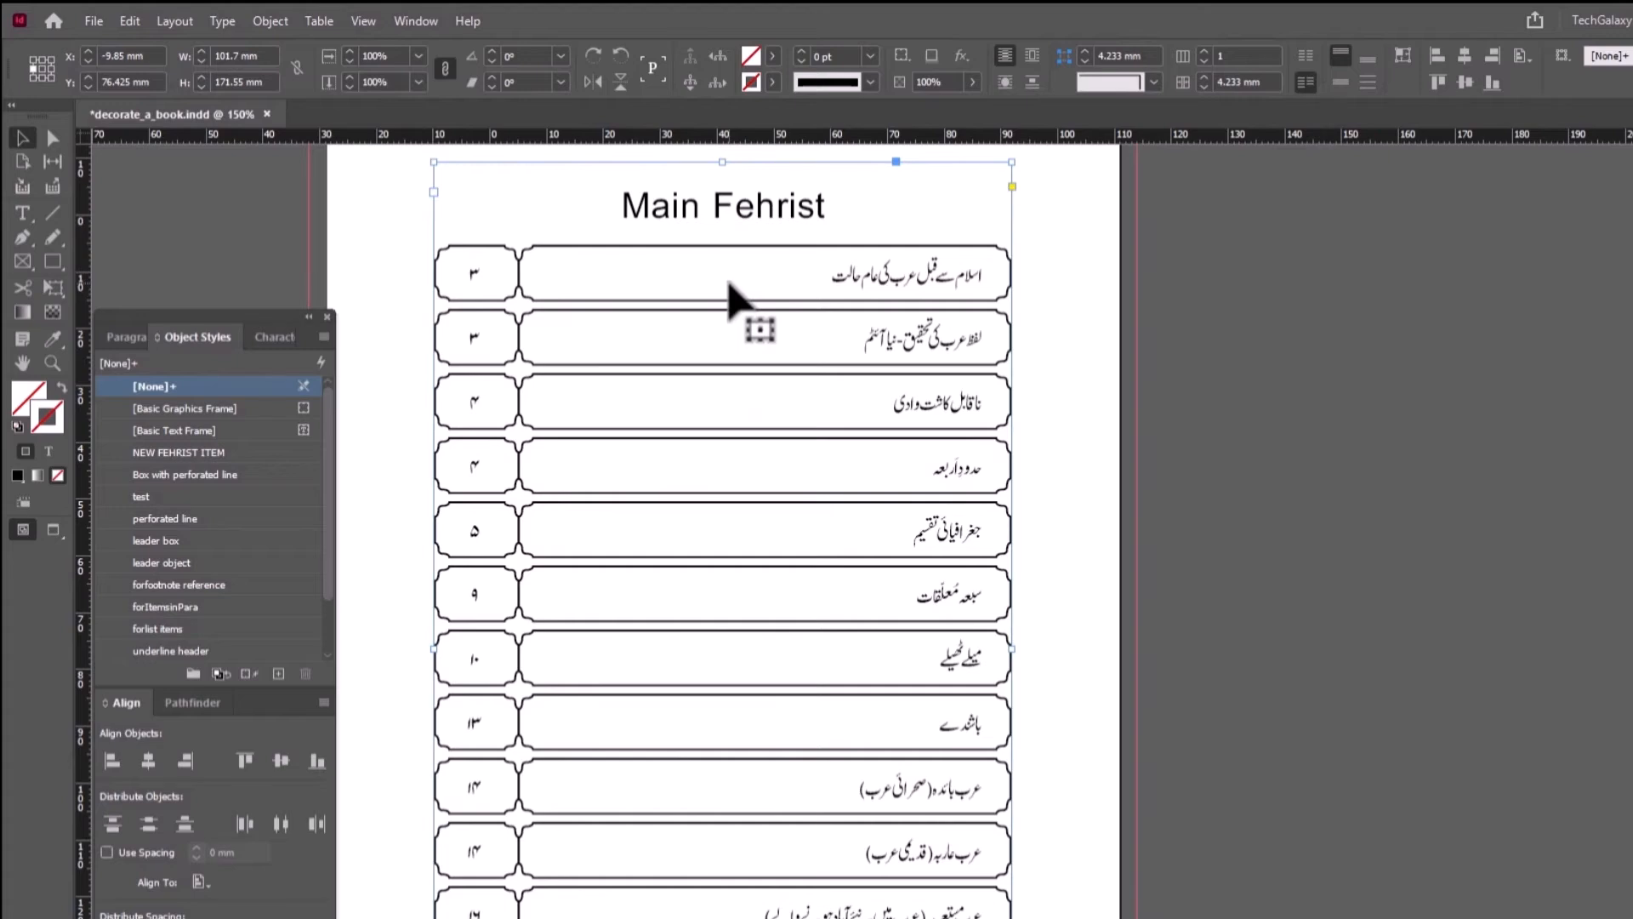
- Edit the NEW FEHRIST ITEM object style to use a C=100 M=0 Y=0 K=0 fill at 24% tint and no stroke
{"action": "right_click", "coordinate": [193, 451]}
{"action": "left_click", "coordinate": [225, 470]}
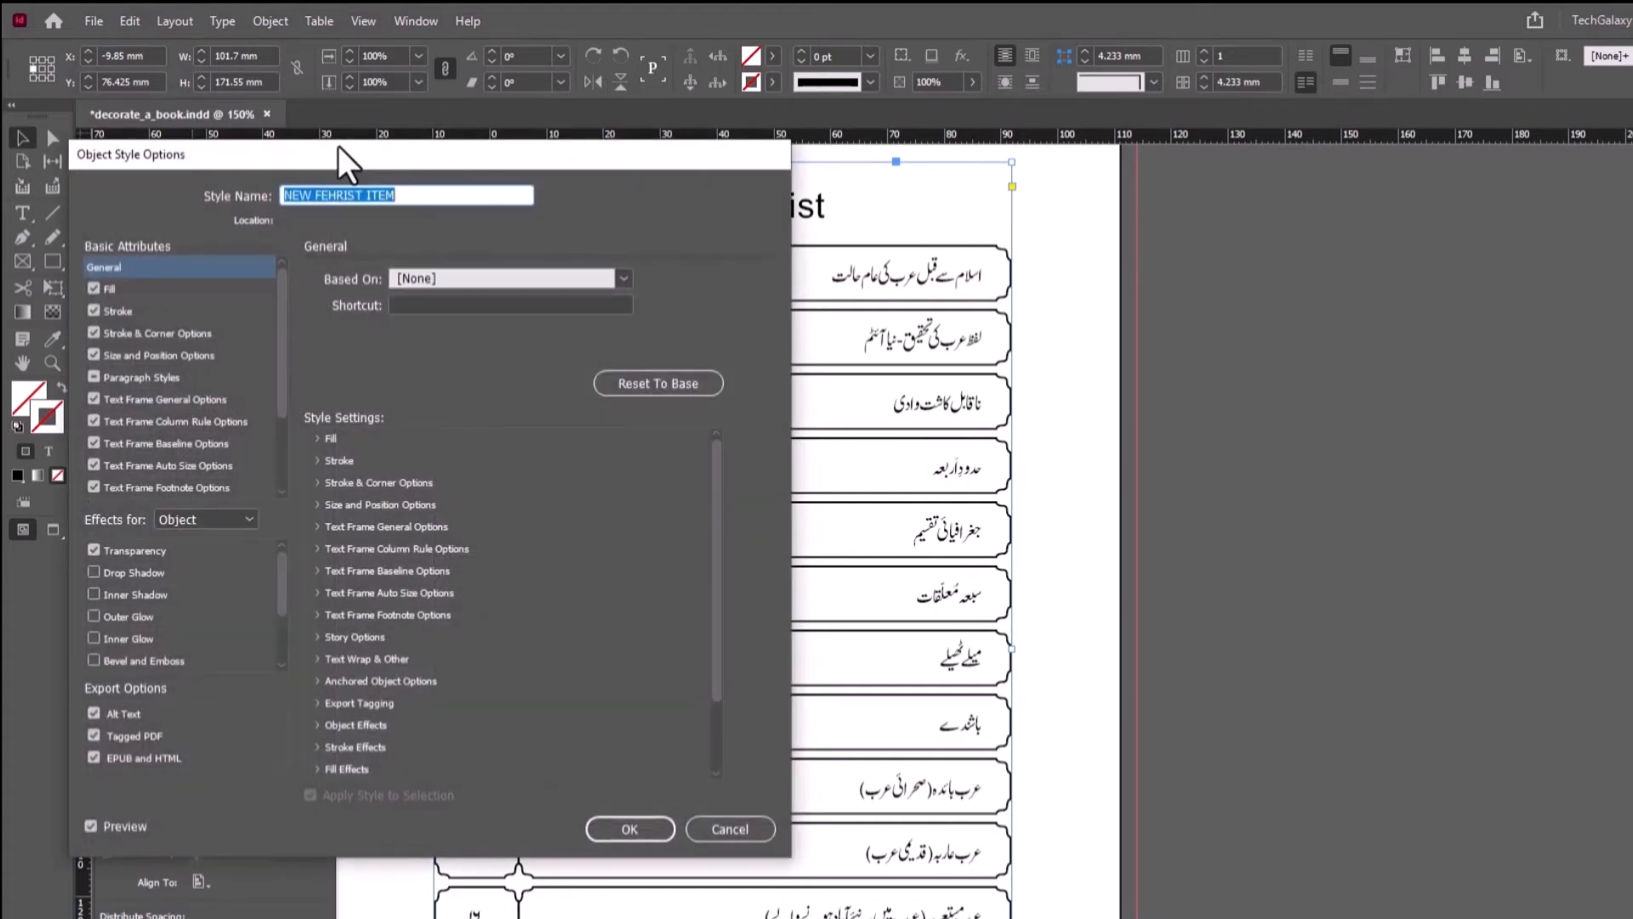
{"action": "left_click_drag", "start_coordinate": [338, 152], "coordinate": [446, 360]}
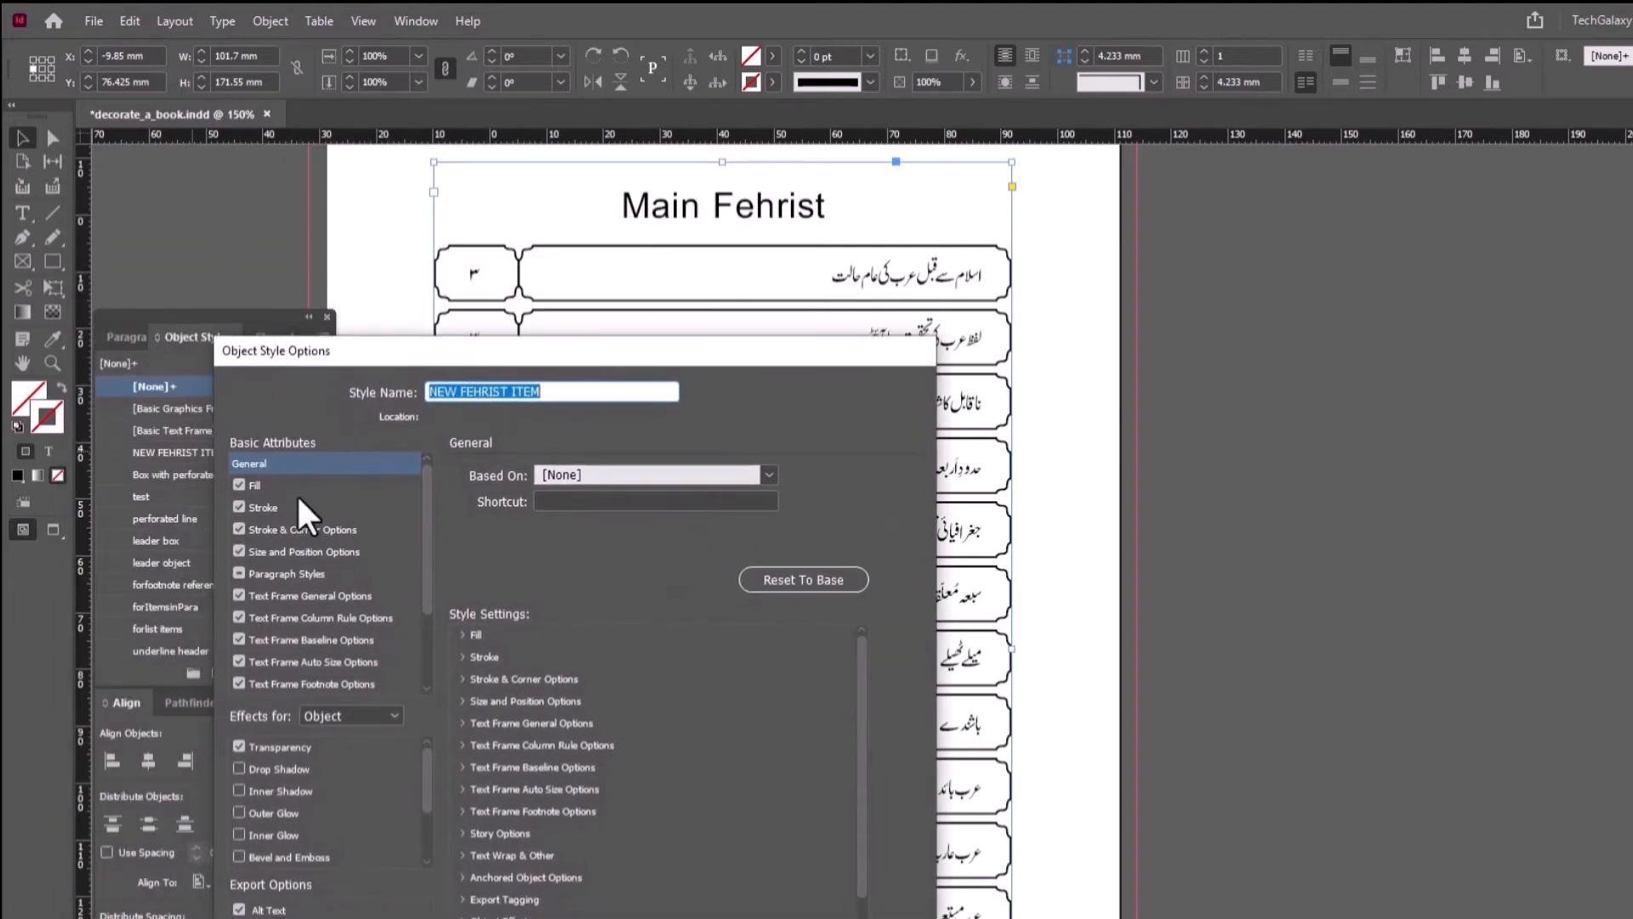
{"action": "left_click", "coordinate": [262, 487]}
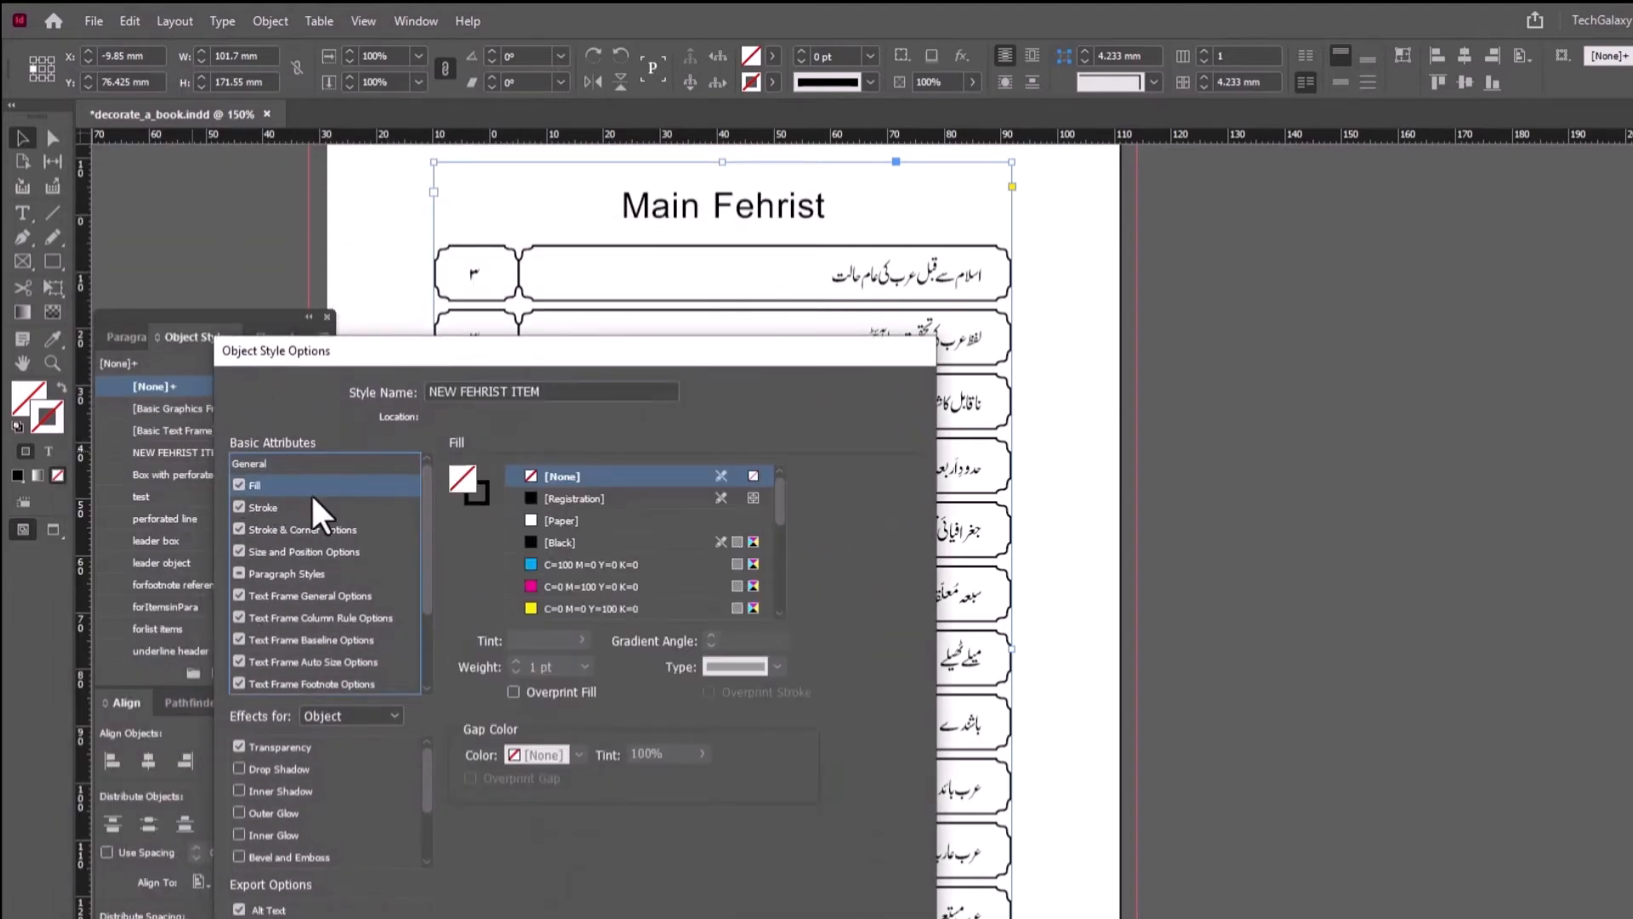
{"action": "left_click", "coordinate": [578, 566]}
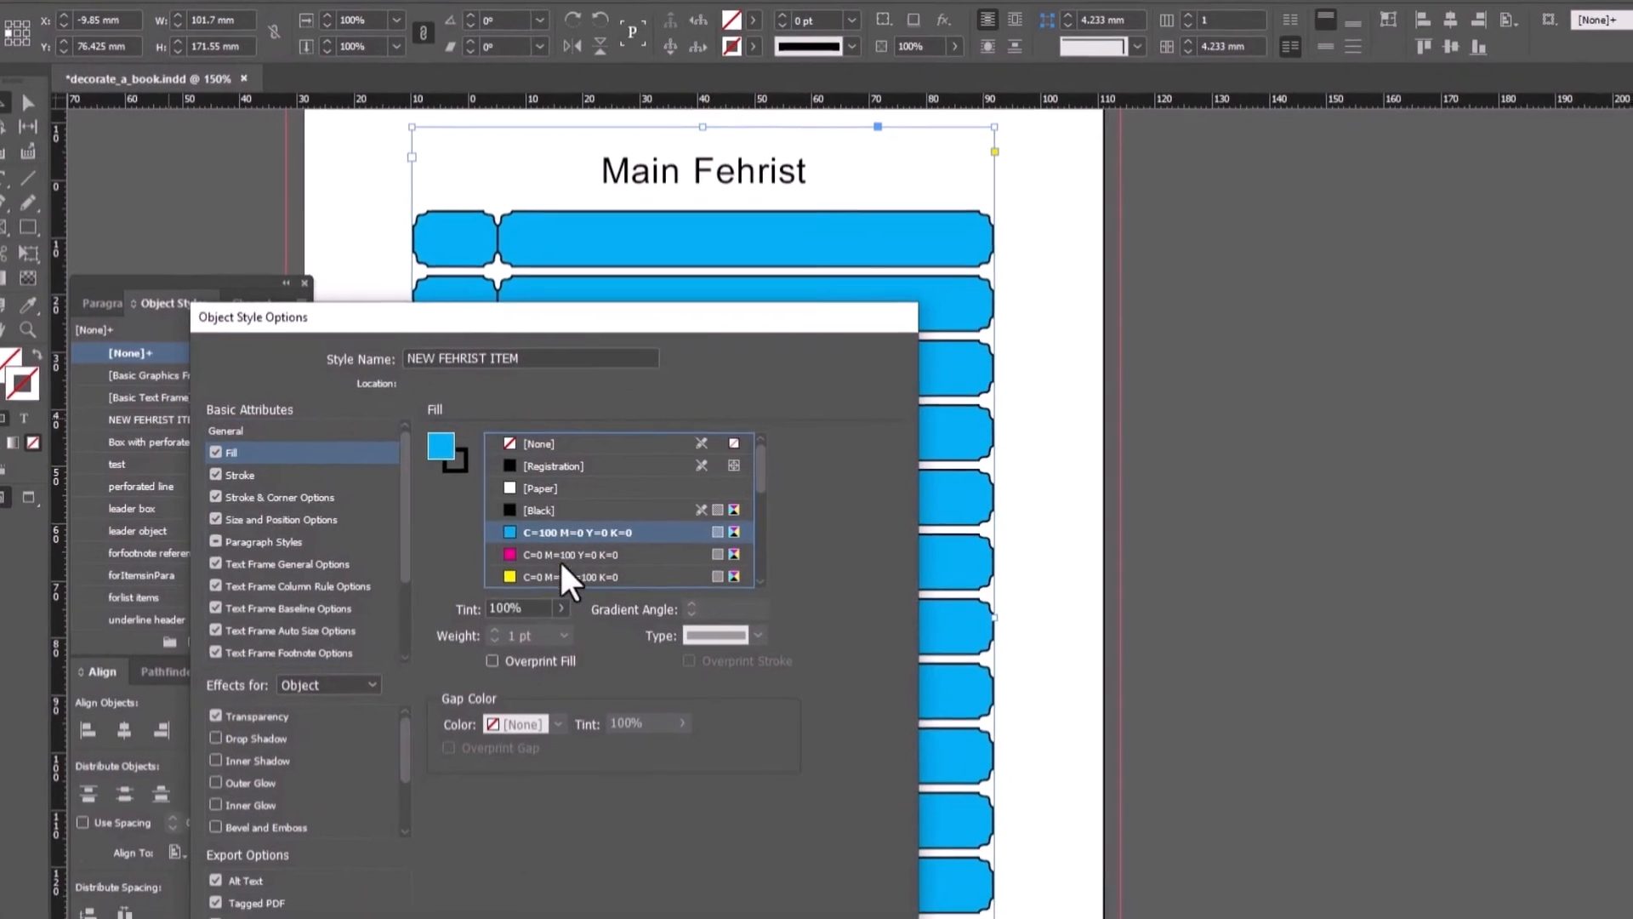
{"action": "left_click", "coordinate": [582, 639]}
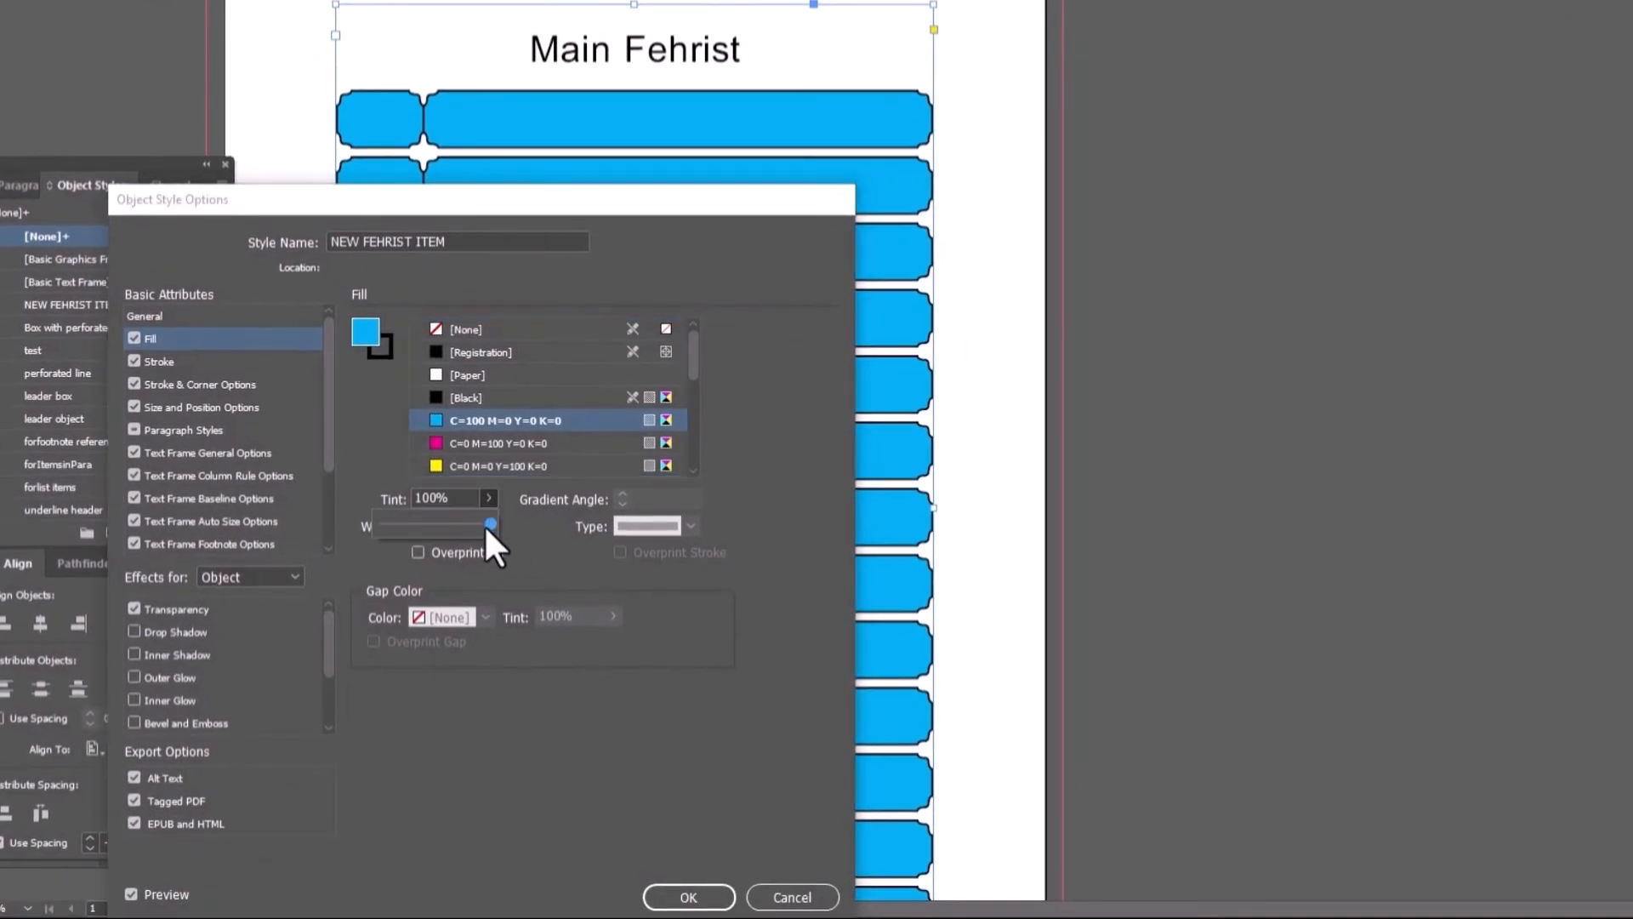
{"action": "left_click", "coordinate": [415, 524]}
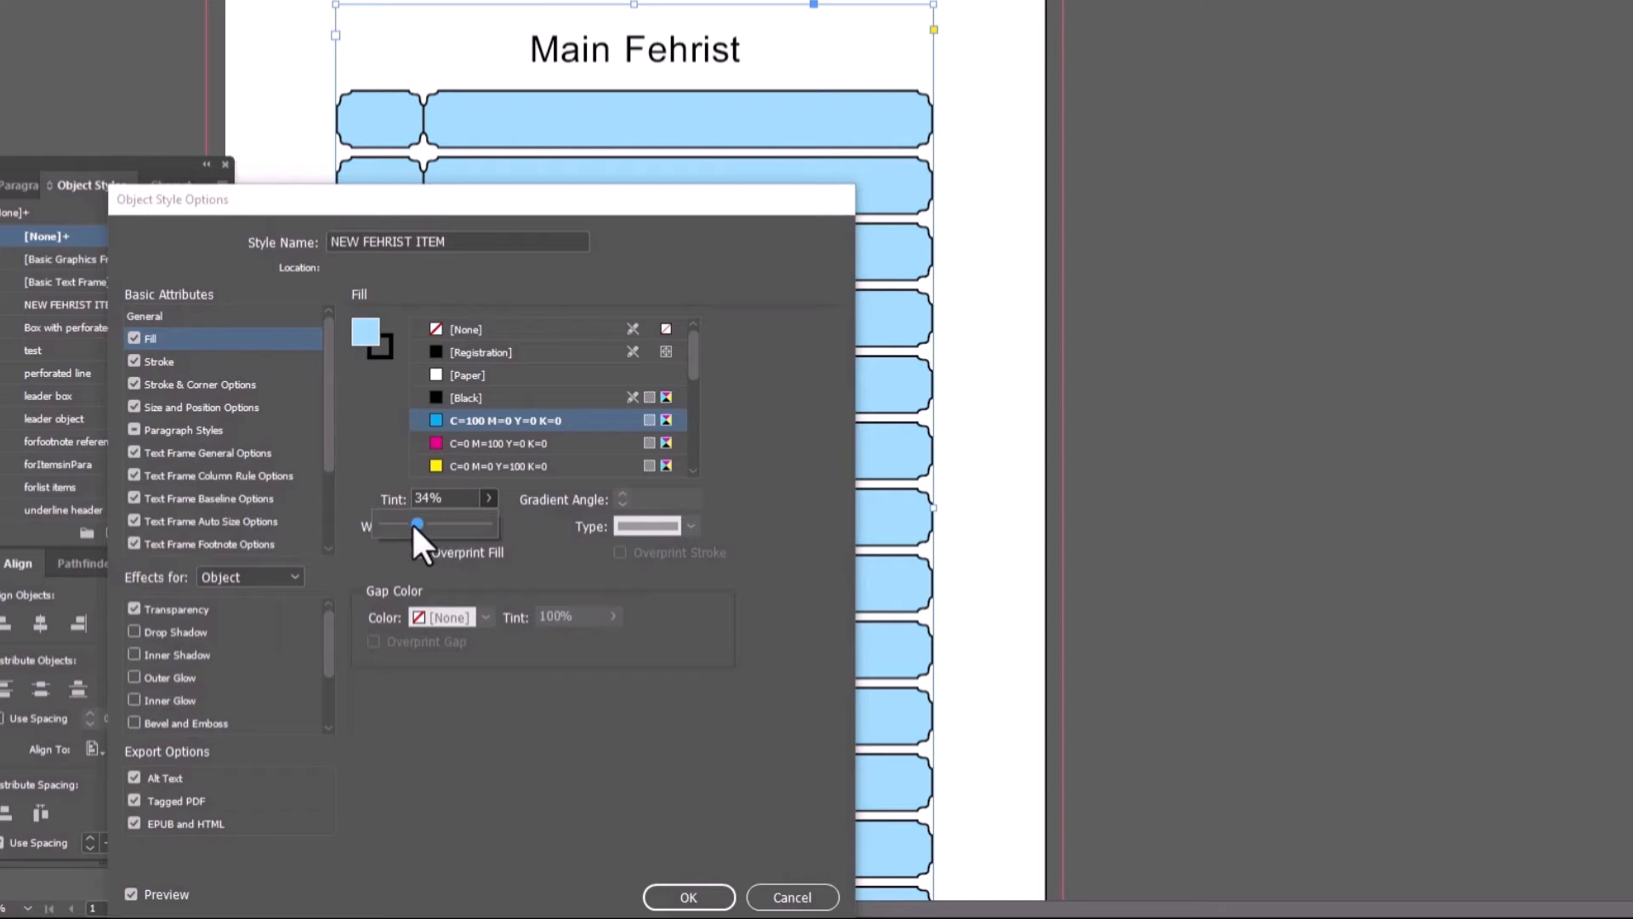
{"action": "left_click", "coordinate": [407, 524]}
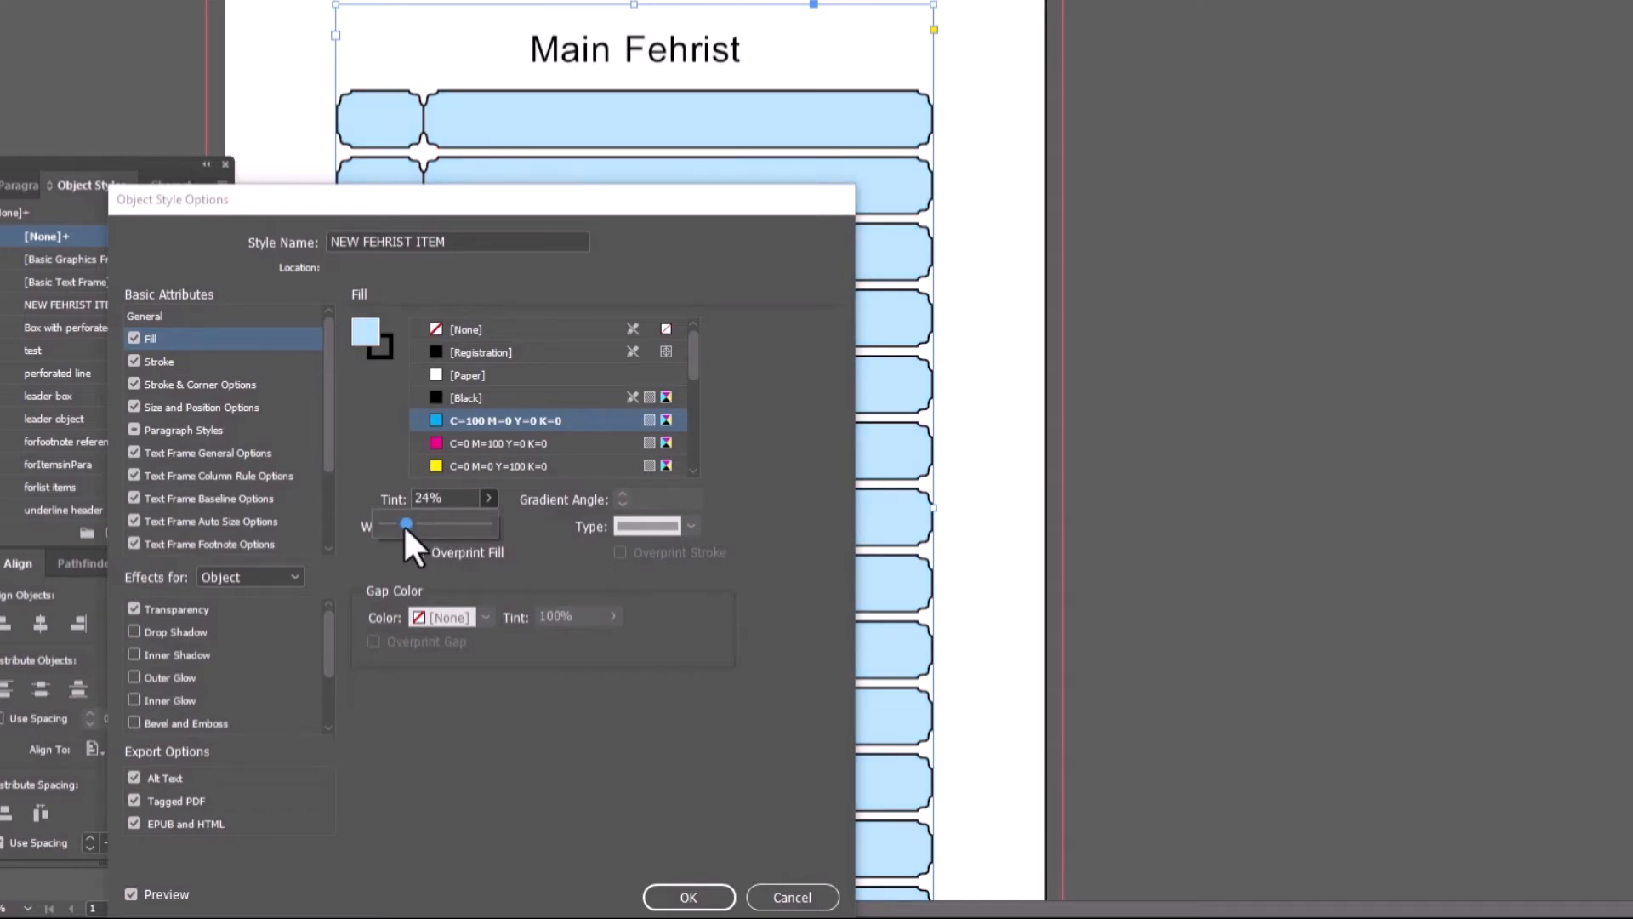
{"action": "left_click", "coordinate": [381, 354]}
{"action": "left_click", "coordinate": [466, 329]}
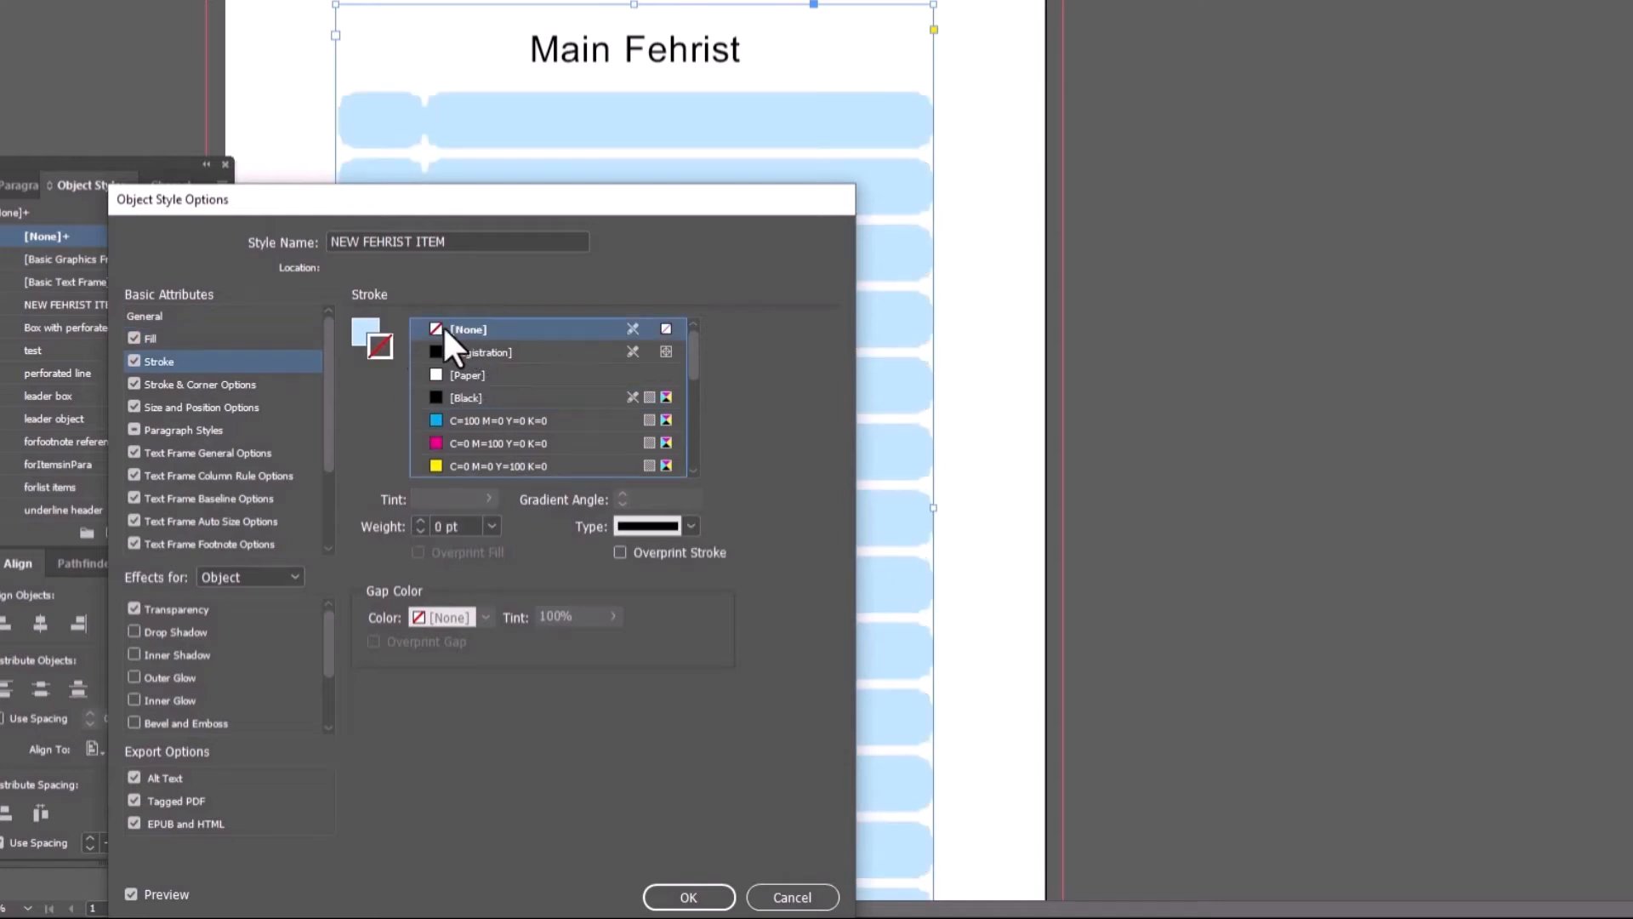
- Add a Bevel and Emboss effect with an Inner Bevel size of 0.35 mm to the NEW FEHRIST ITEM object style
{"action": "left_click", "coordinate": [360, 320]}
{"action": "left_click_drag", "start_coordinate": [375, 206], "coordinate": [346, 174]}
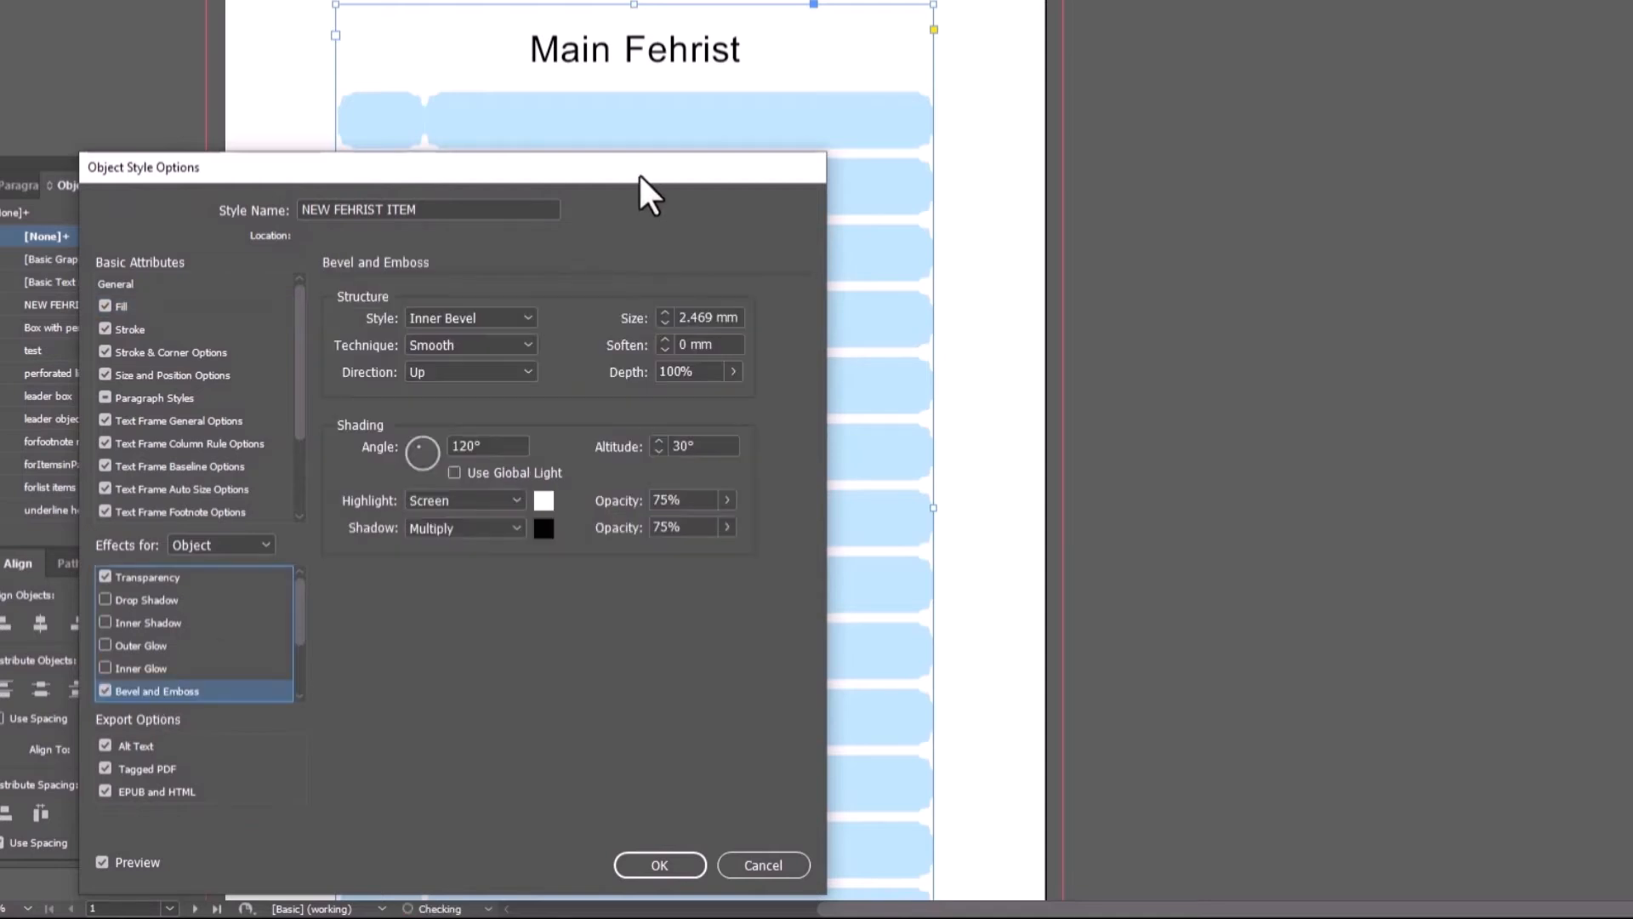
{"action": "left_click_drag", "start_coordinate": [638, 171], "coordinate": [502, 0]}
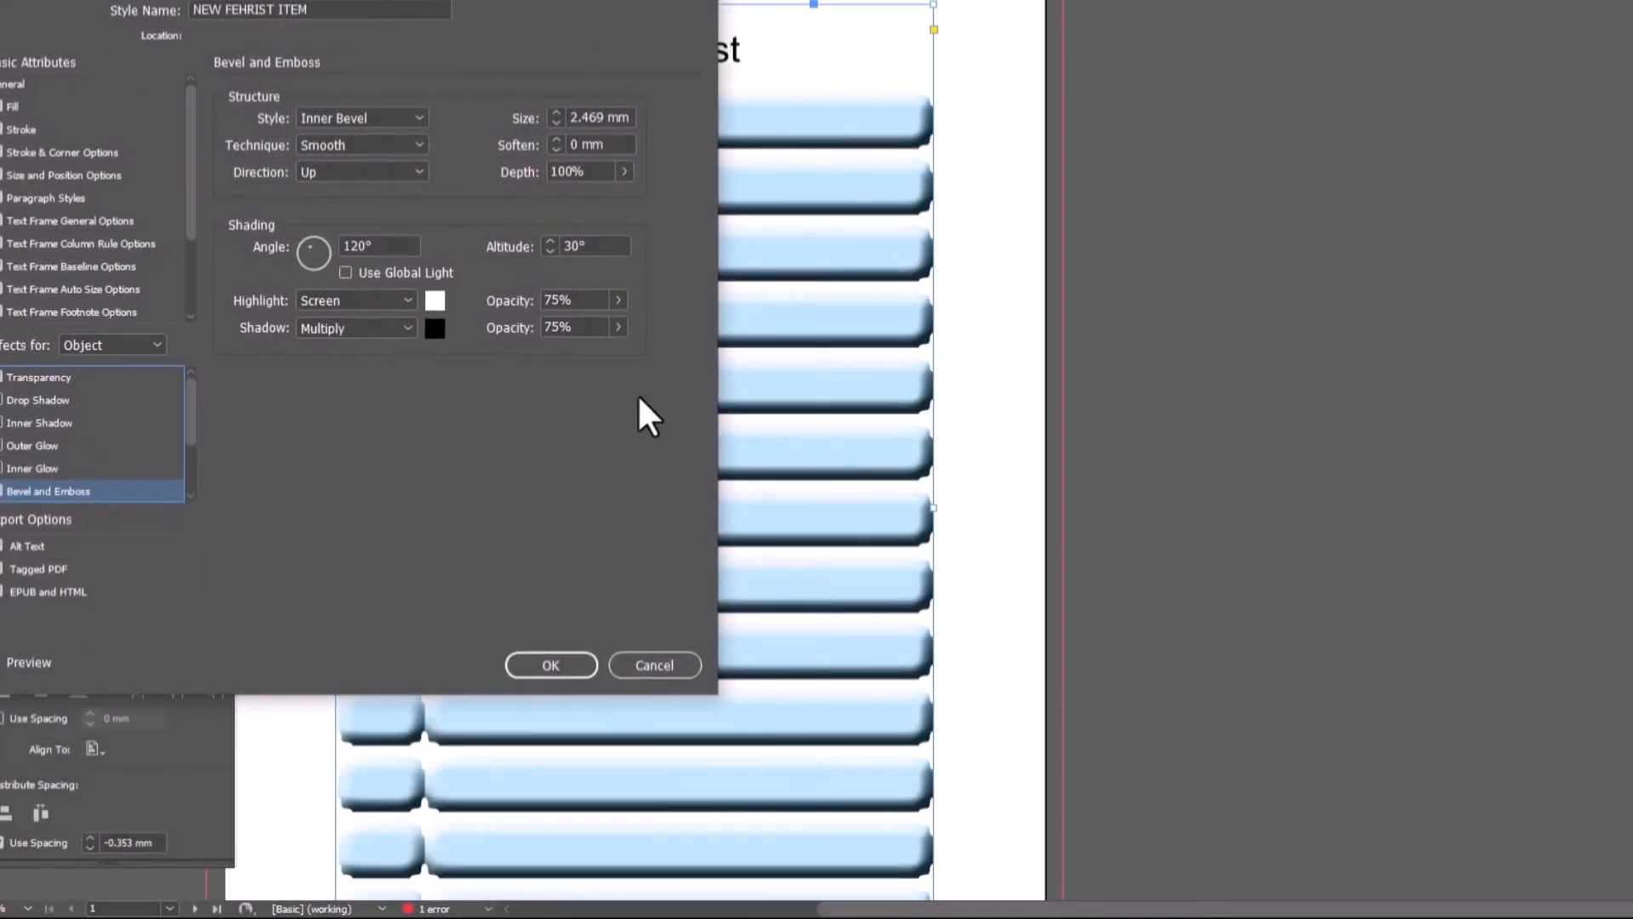
{"action": "left_click", "coordinate": [608, 118]}
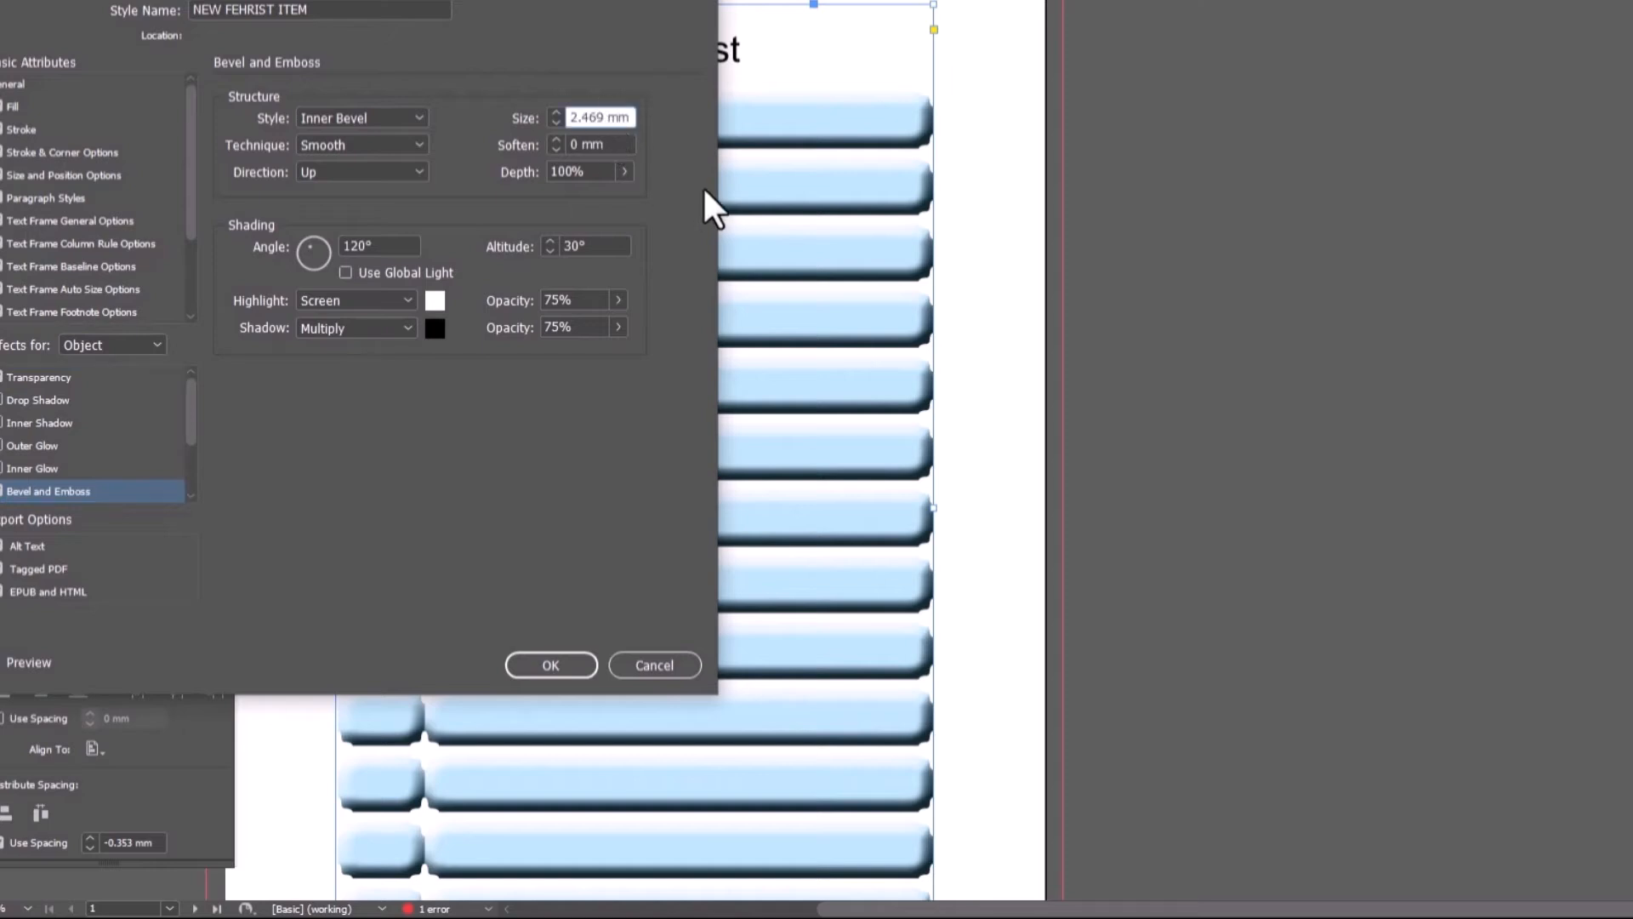
{"action": "key", "text": "ctrl+a"}
{"action": "key", "text": "BackSpace"}
{"action": "type", "text": ".35"}
{"action": "key", "text": "Tab"}
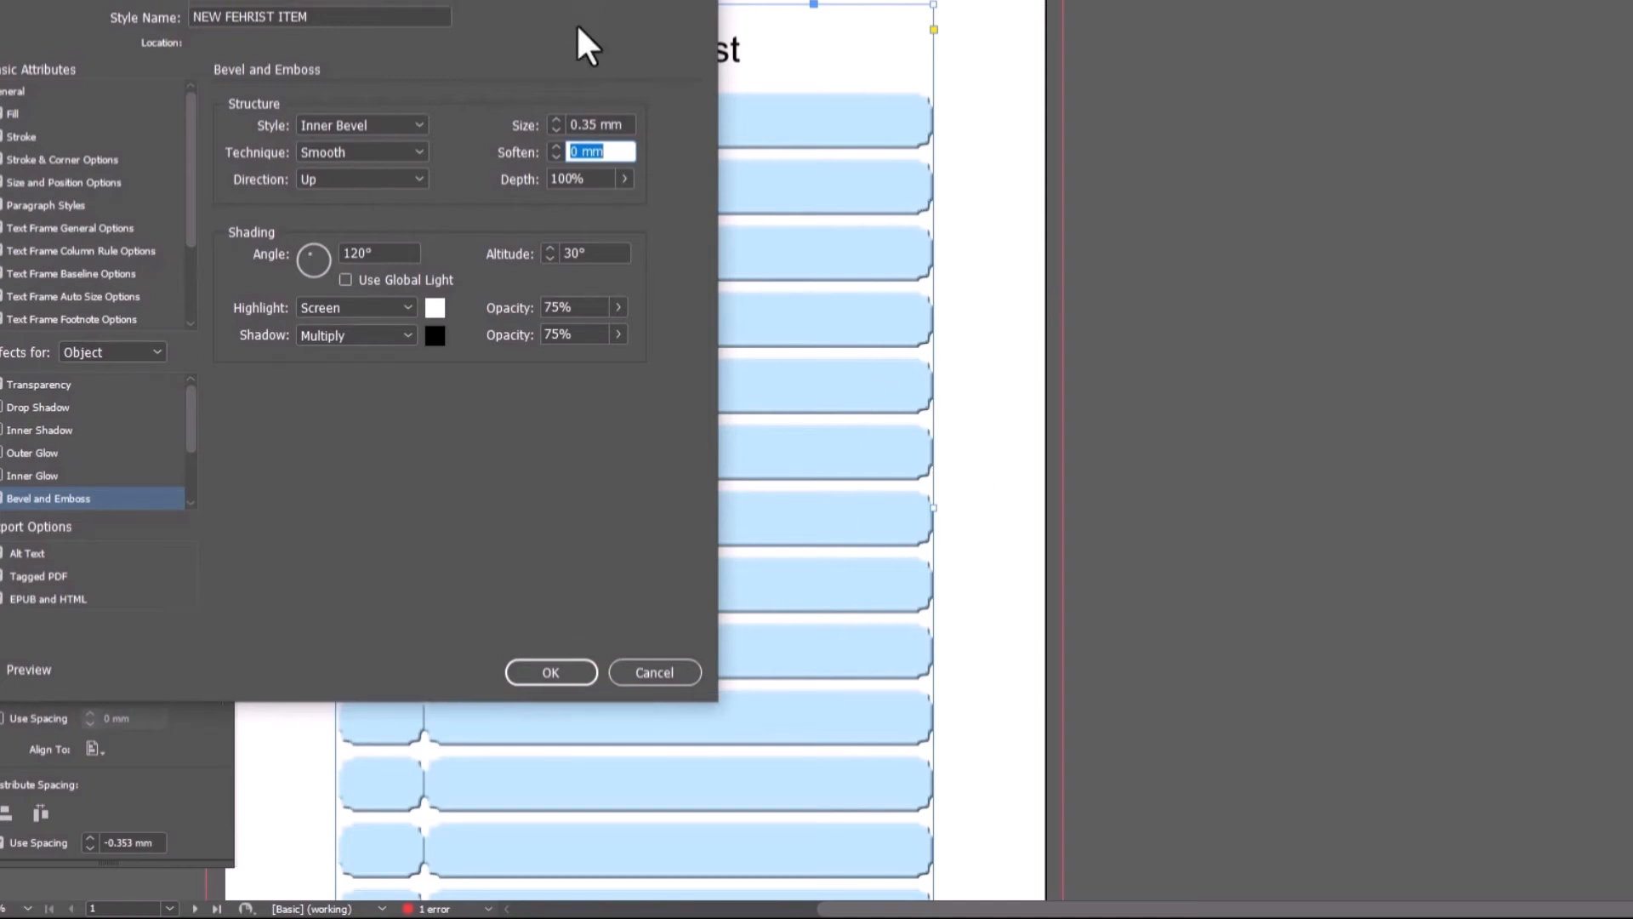
{"action": "left_click_drag", "start_coordinate": [576, 25], "coordinate": [640, 403]}
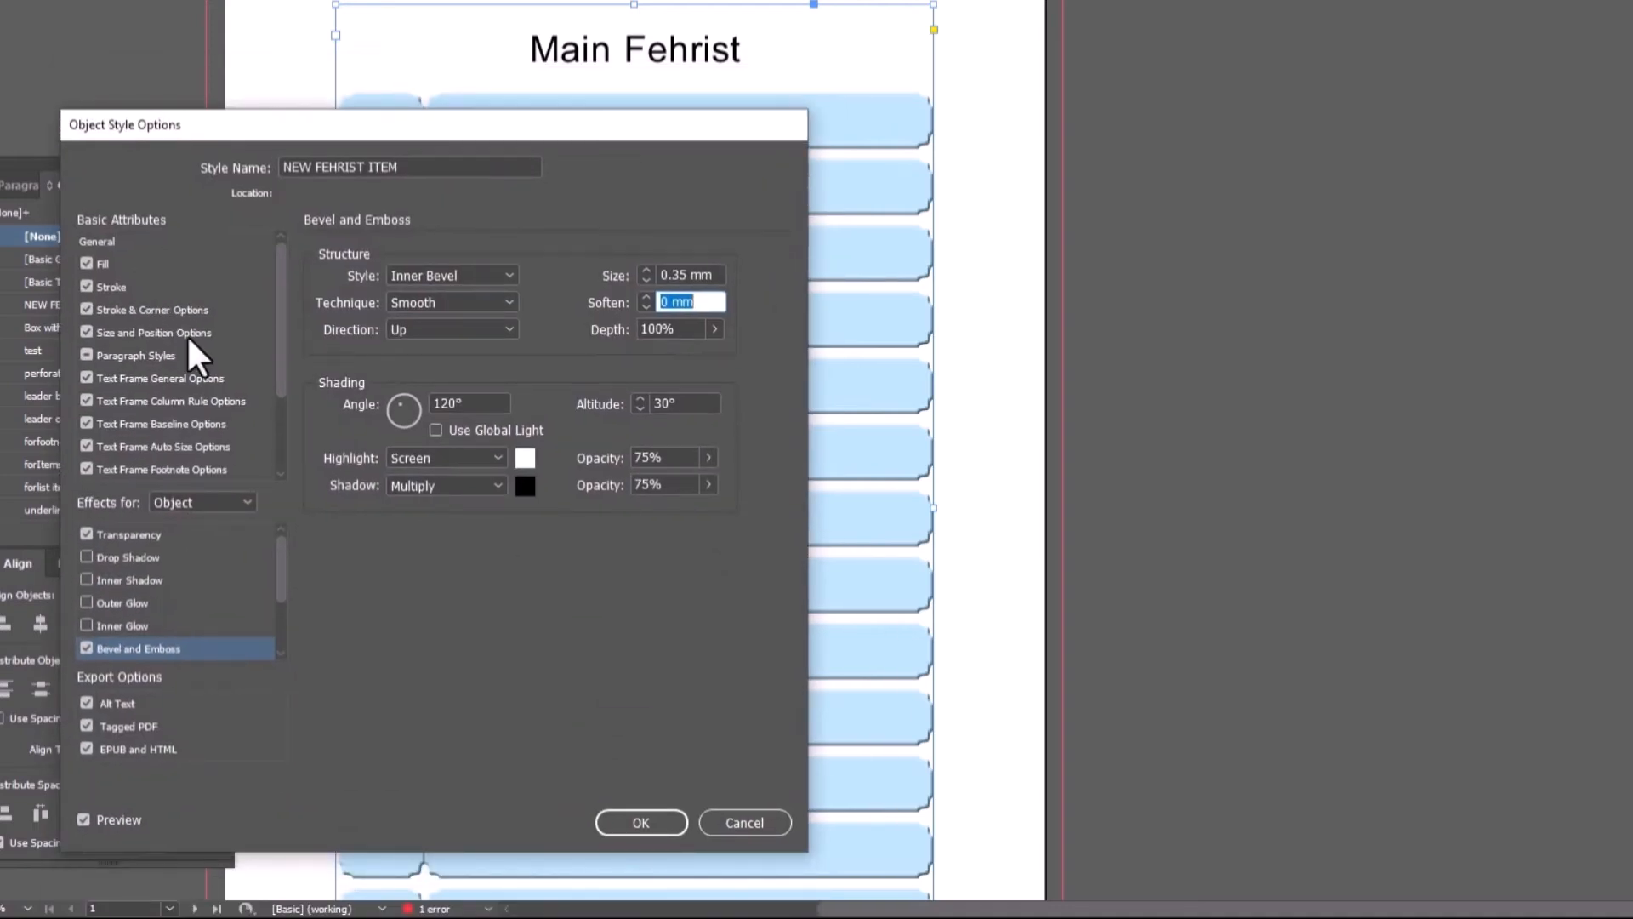
- Set the object style's transparency blending mode to Soft Light, apply the style changes and deselect the contents frame
{"action": "left_click", "coordinate": [134, 534]}
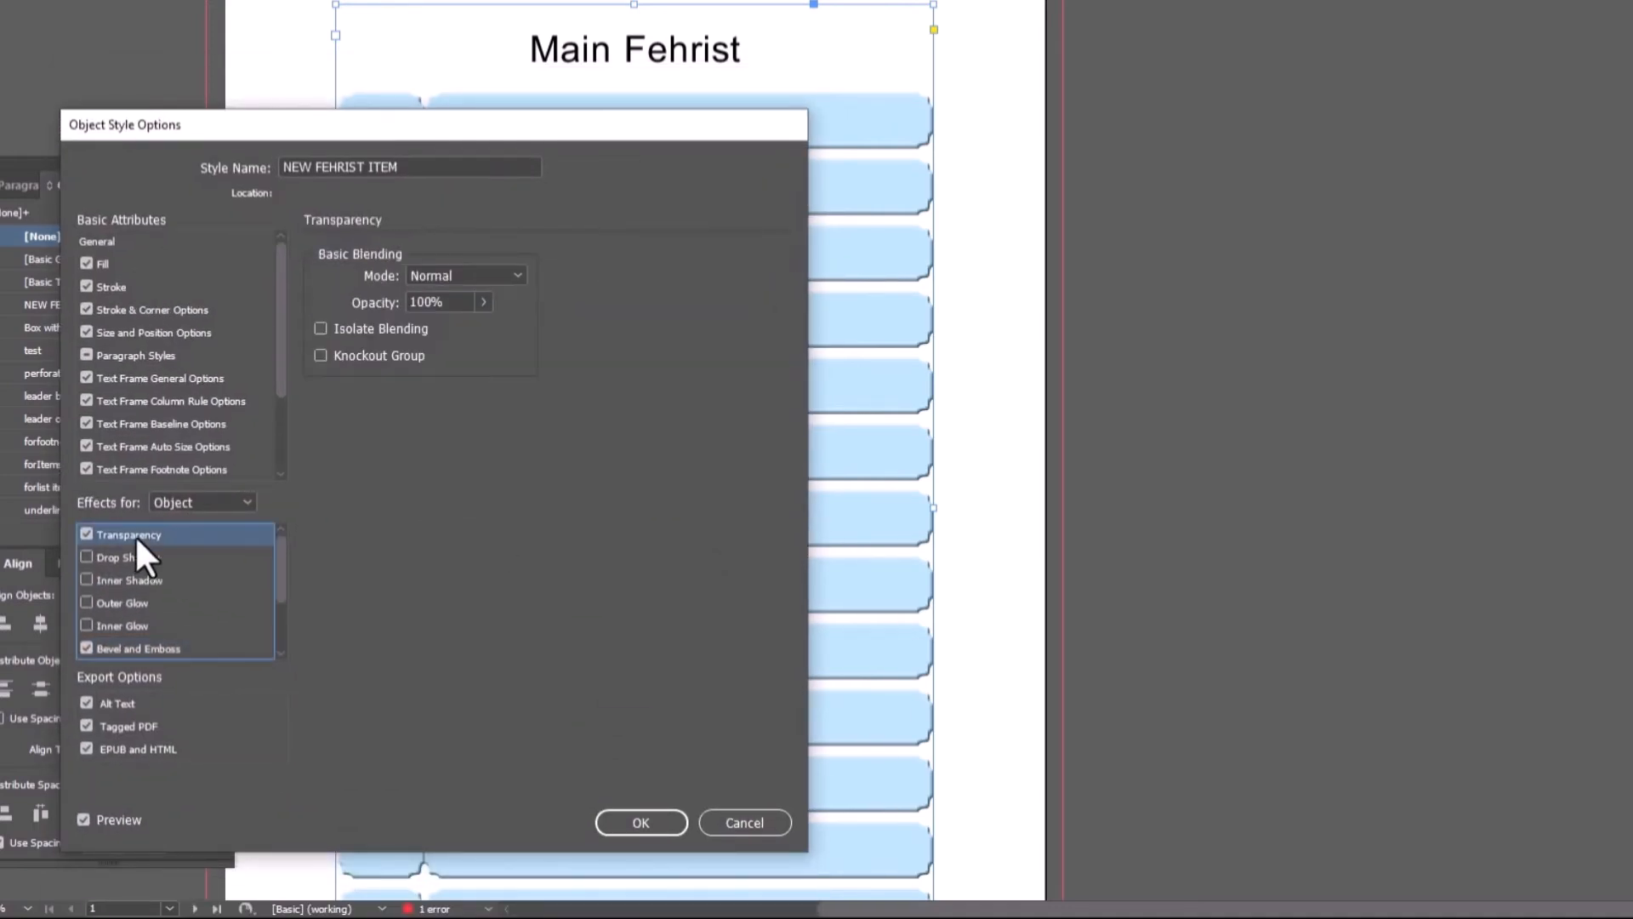
{"action": "left_click", "coordinate": [524, 276]}
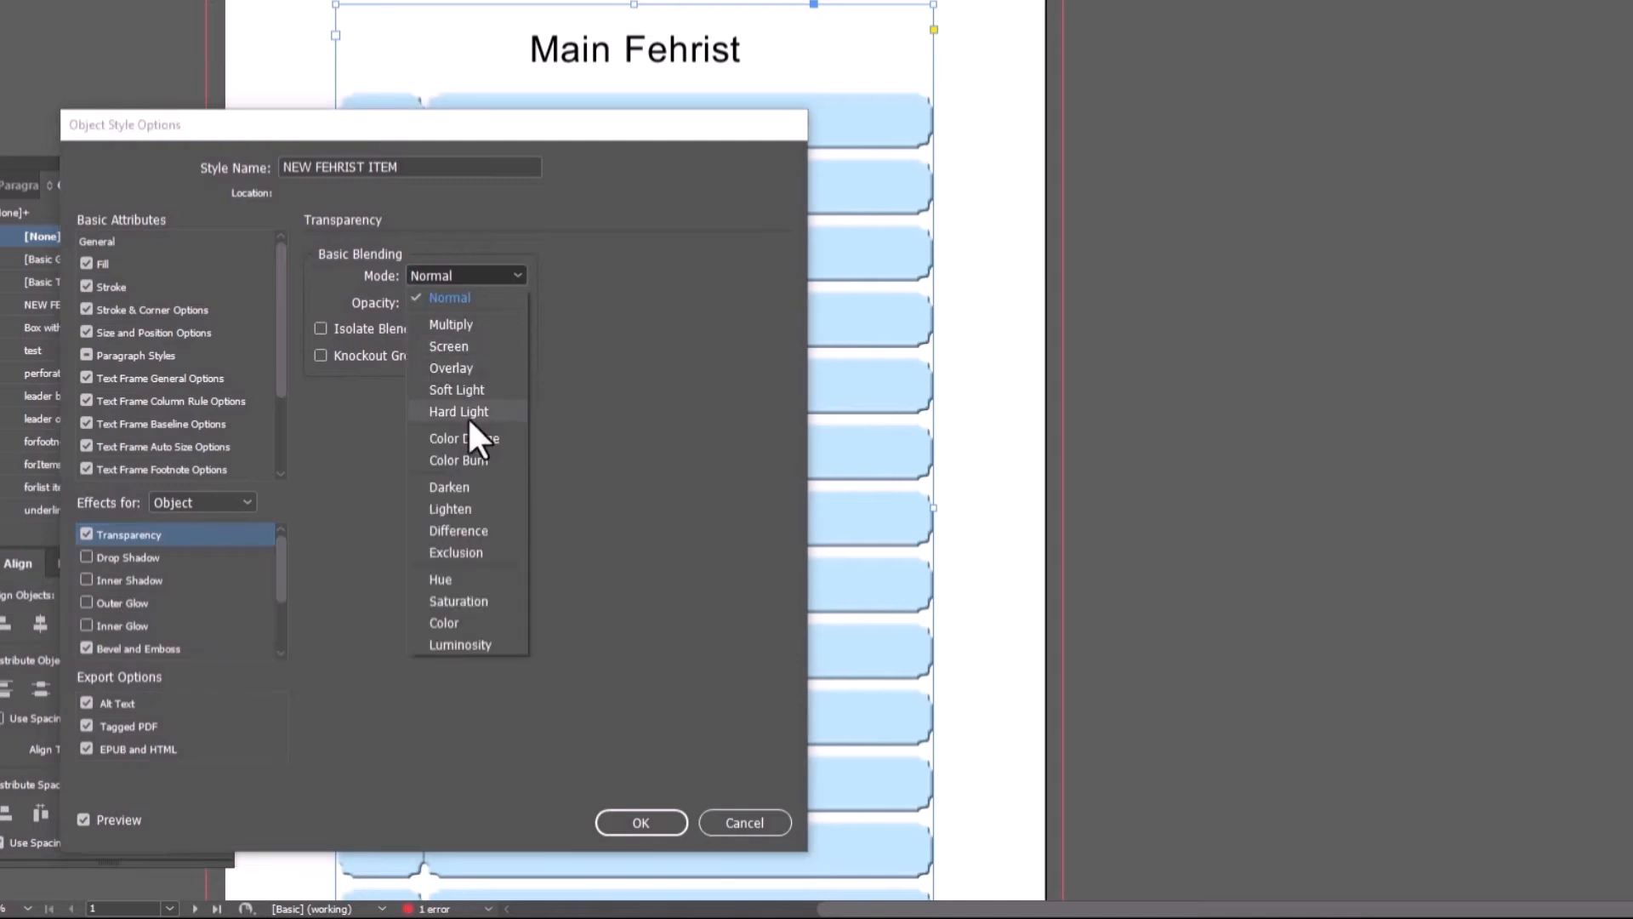
{"action": "key", "text": "Escape"}
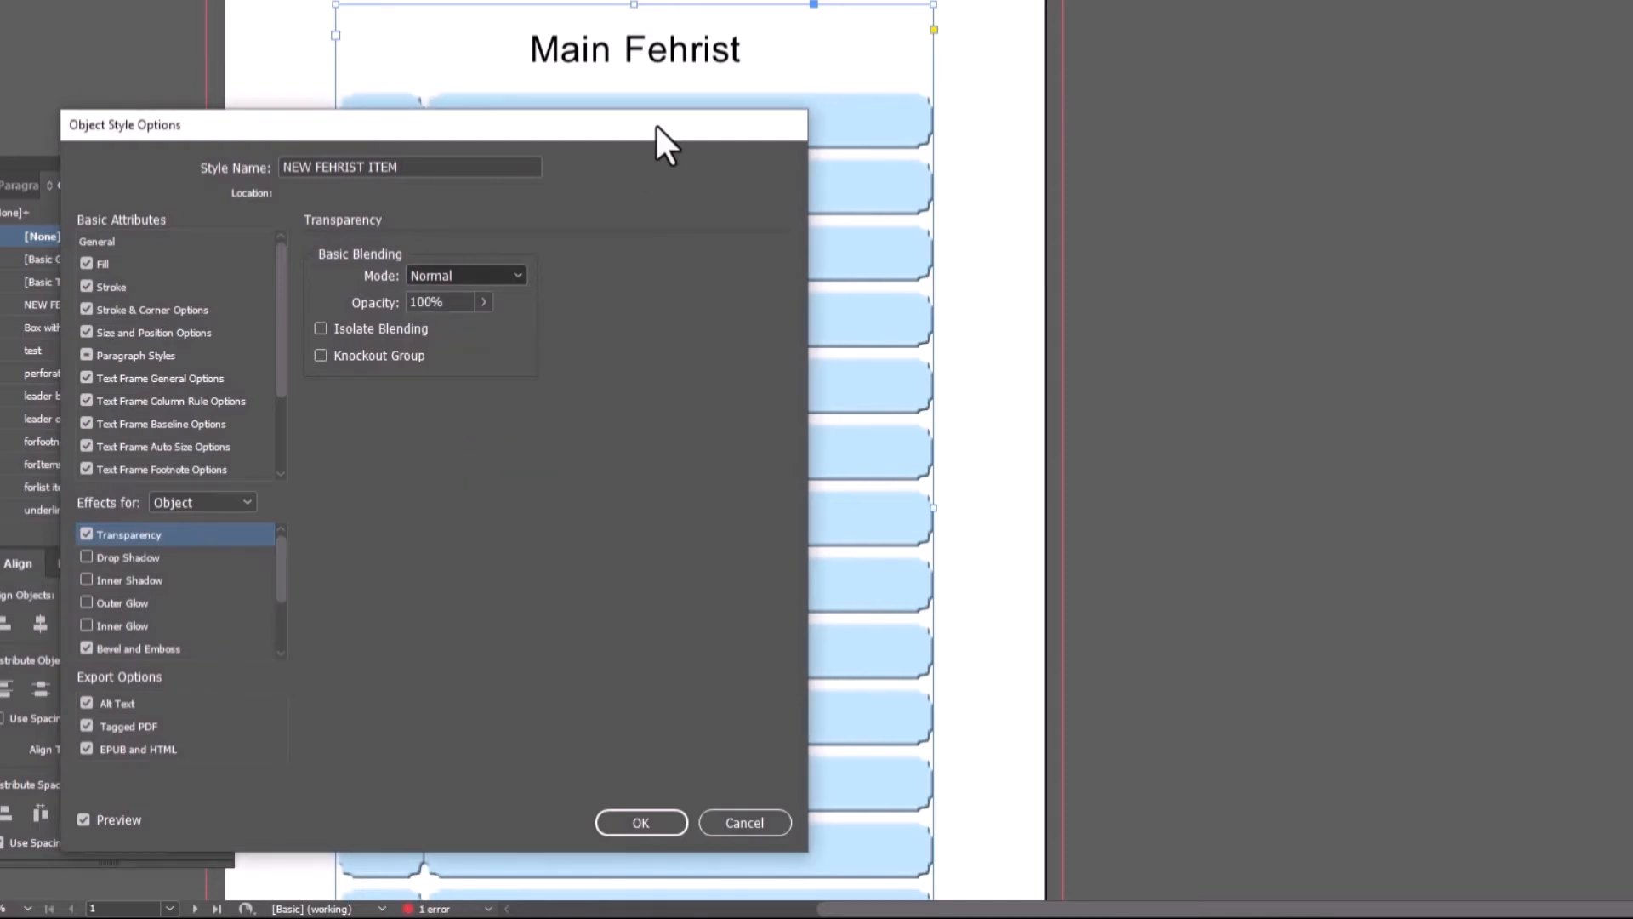
{"action": "key", "text": "h"}
{"action": "left_click_drag", "start_coordinate": [693, 151], "coordinate": [640, 280]}
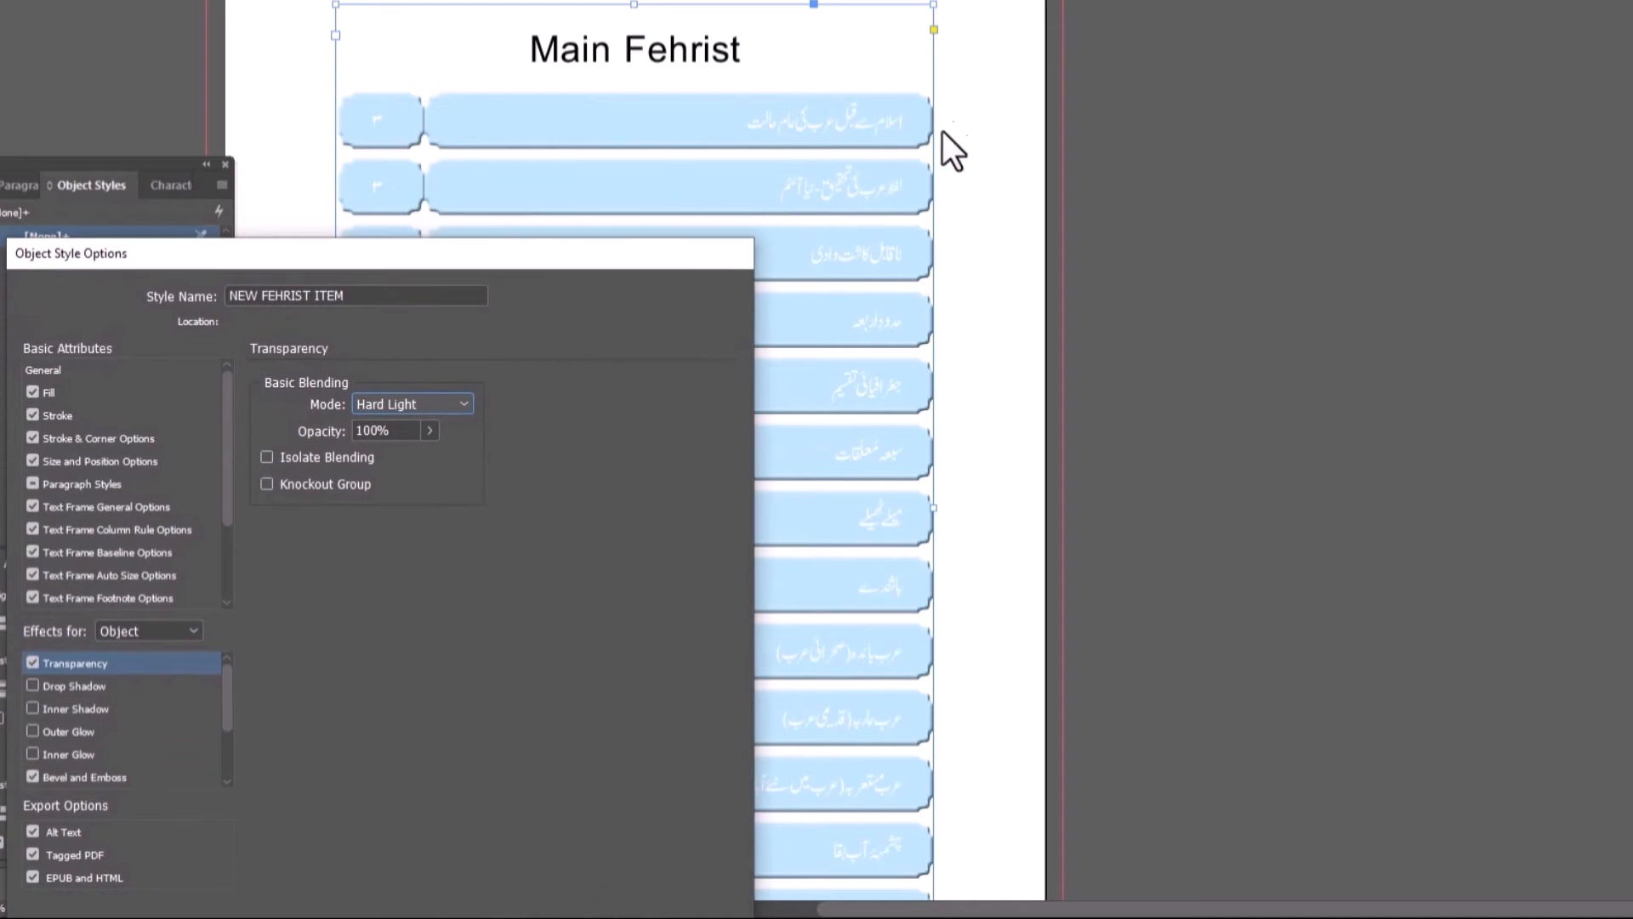
{"action": "left_click", "coordinate": [471, 405]}
{"action": "left_click", "coordinate": [415, 534]}
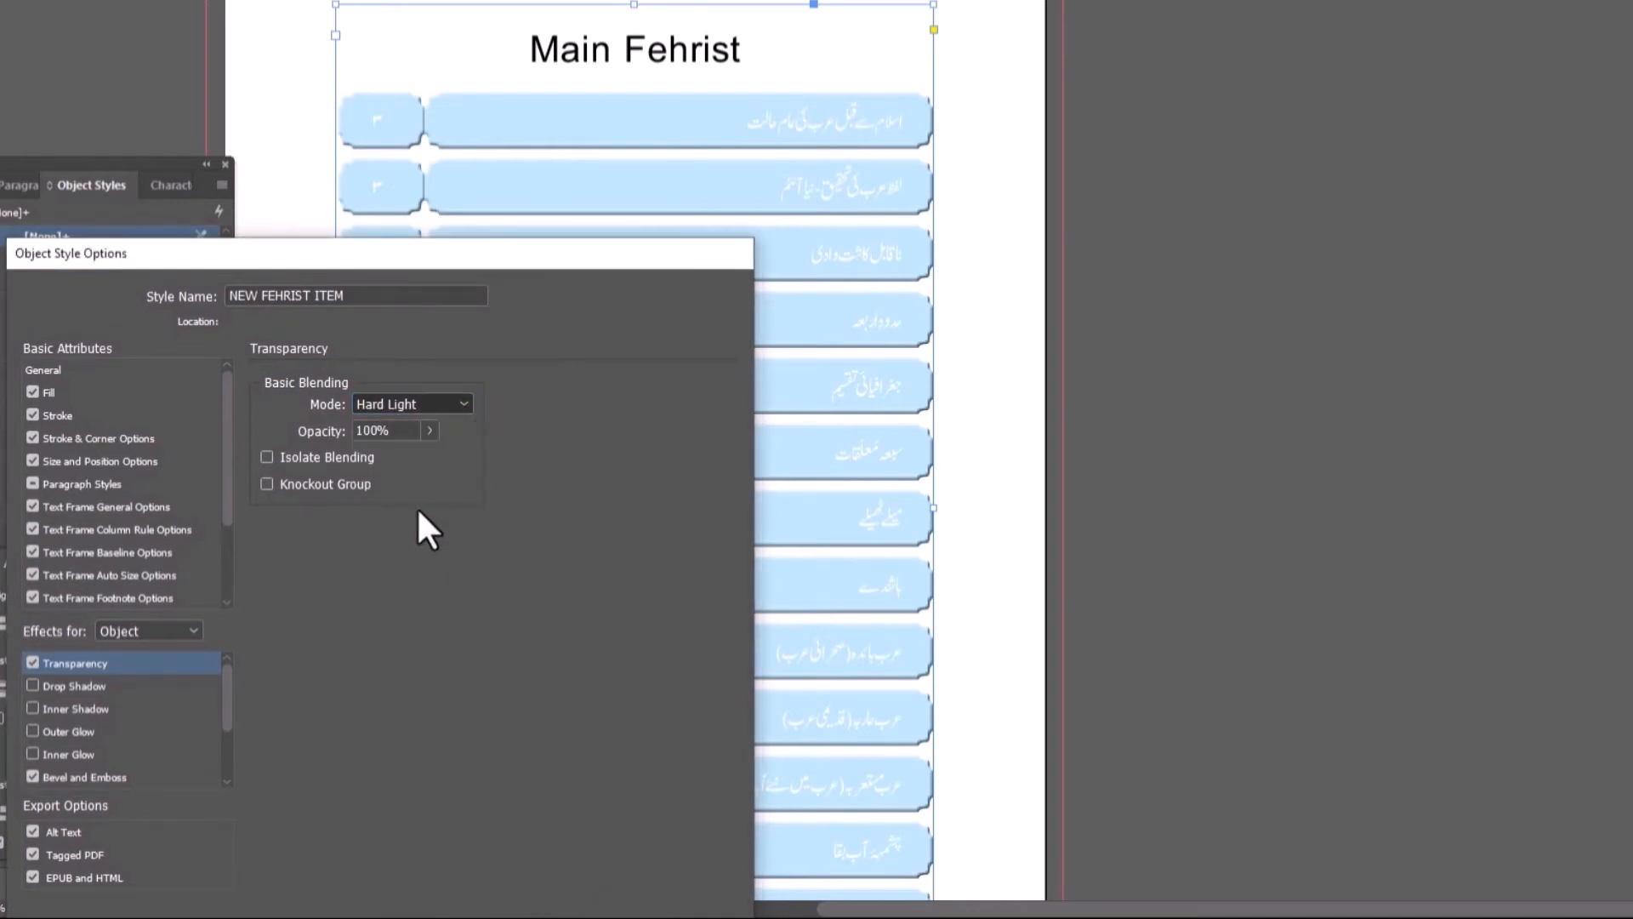
{"action": "key", "text": "Up"}
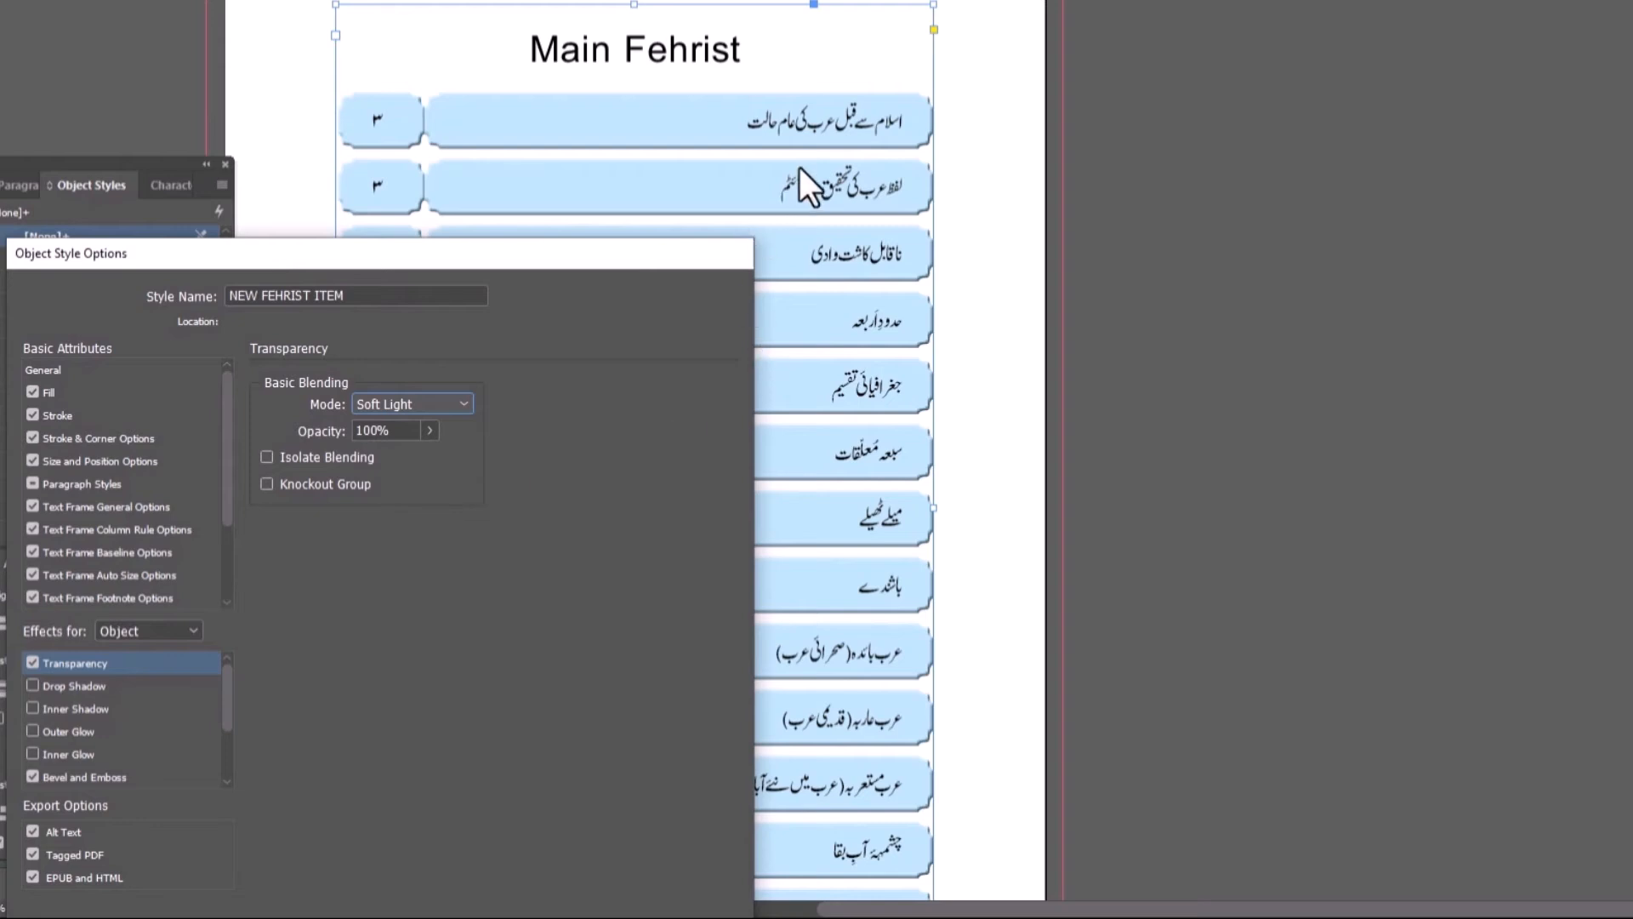
{"action": "left_click_drag", "start_coordinate": [621, 249], "coordinate": [633, 11]}
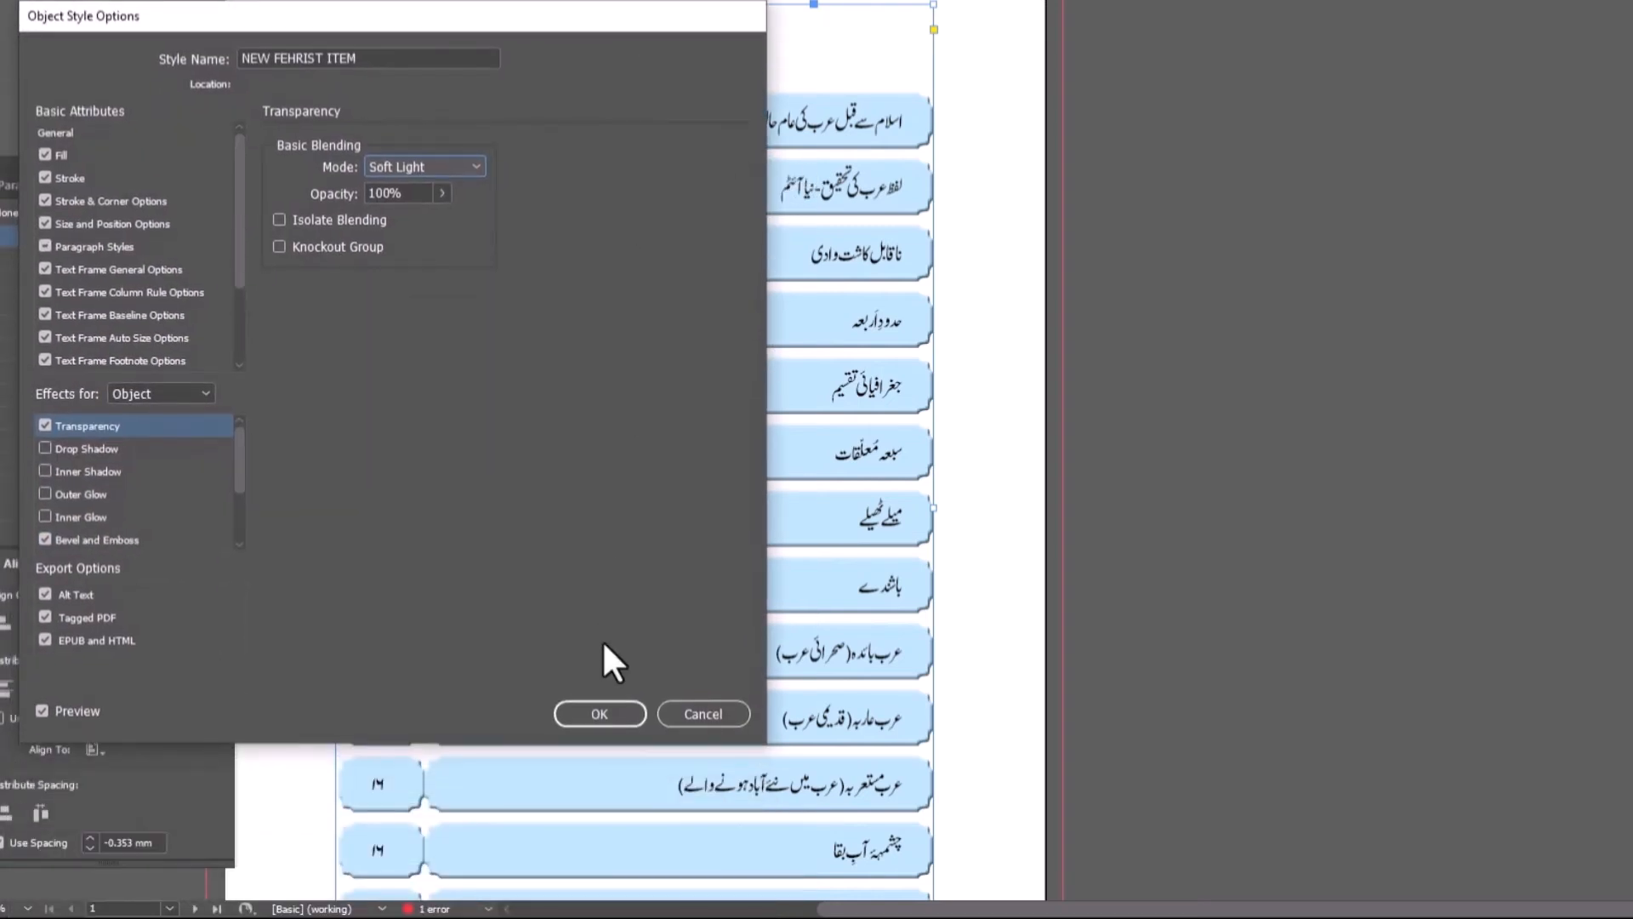
{"action": "left_click", "coordinate": [600, 714]}
{"action": "left_click", "coordinate": [92, 73]}
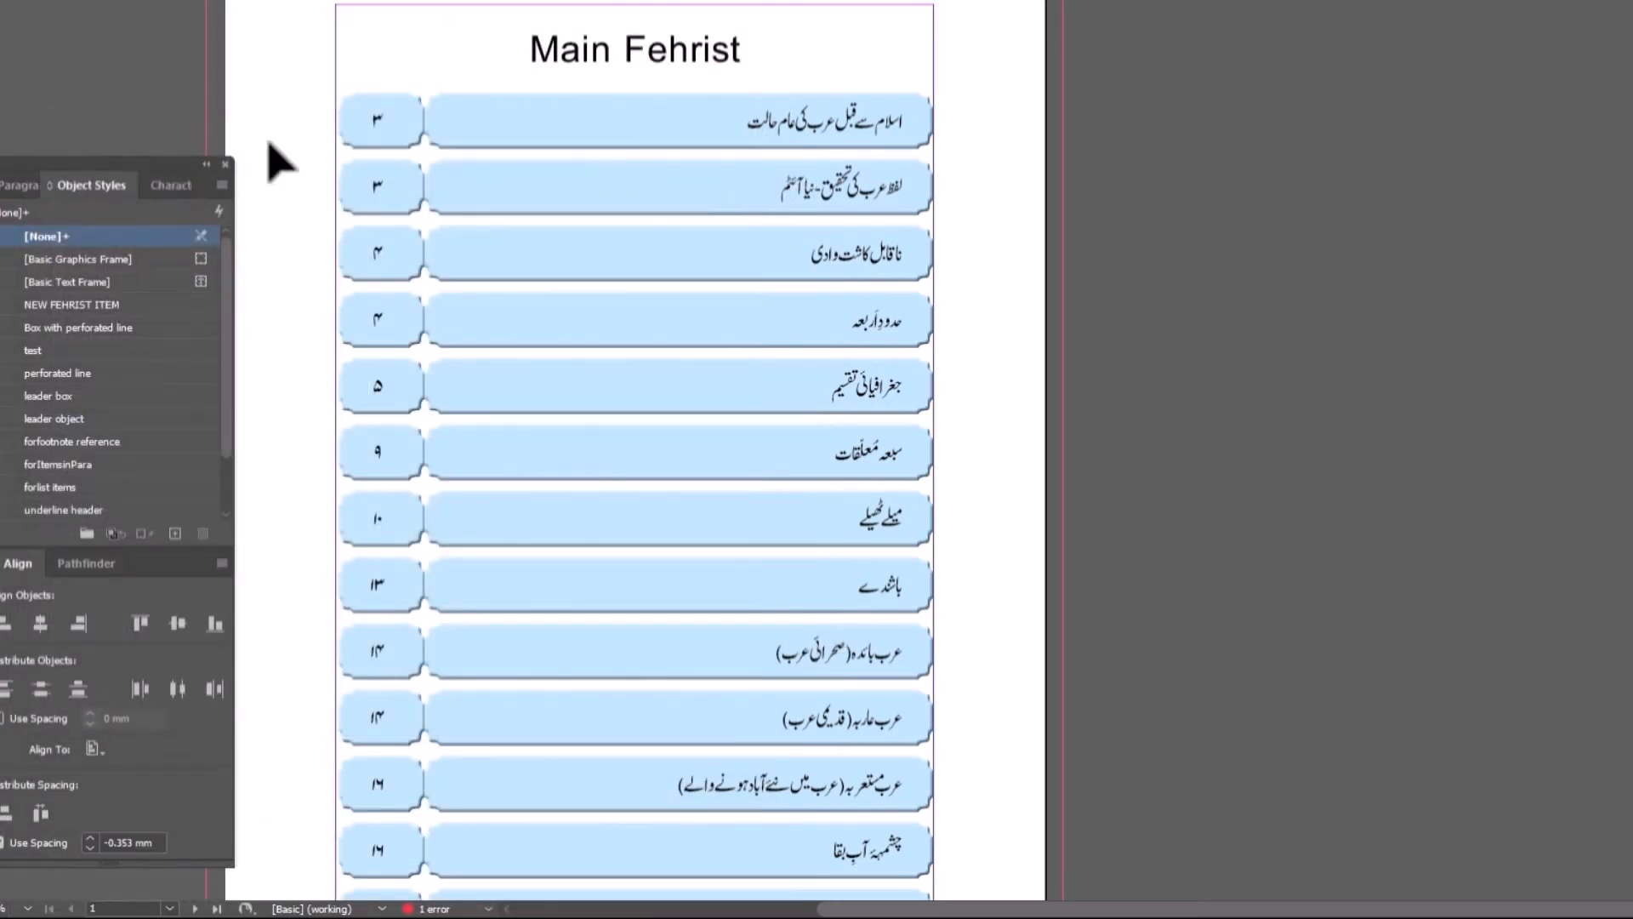
- Examine the bevelled frames behind the contents entries and page numbers up close and across the page
{"action": "key", "text": "z"}
{"action": "left_click_drag", "start_coordinate": [307, 31], "coordinate": [981, 605]}
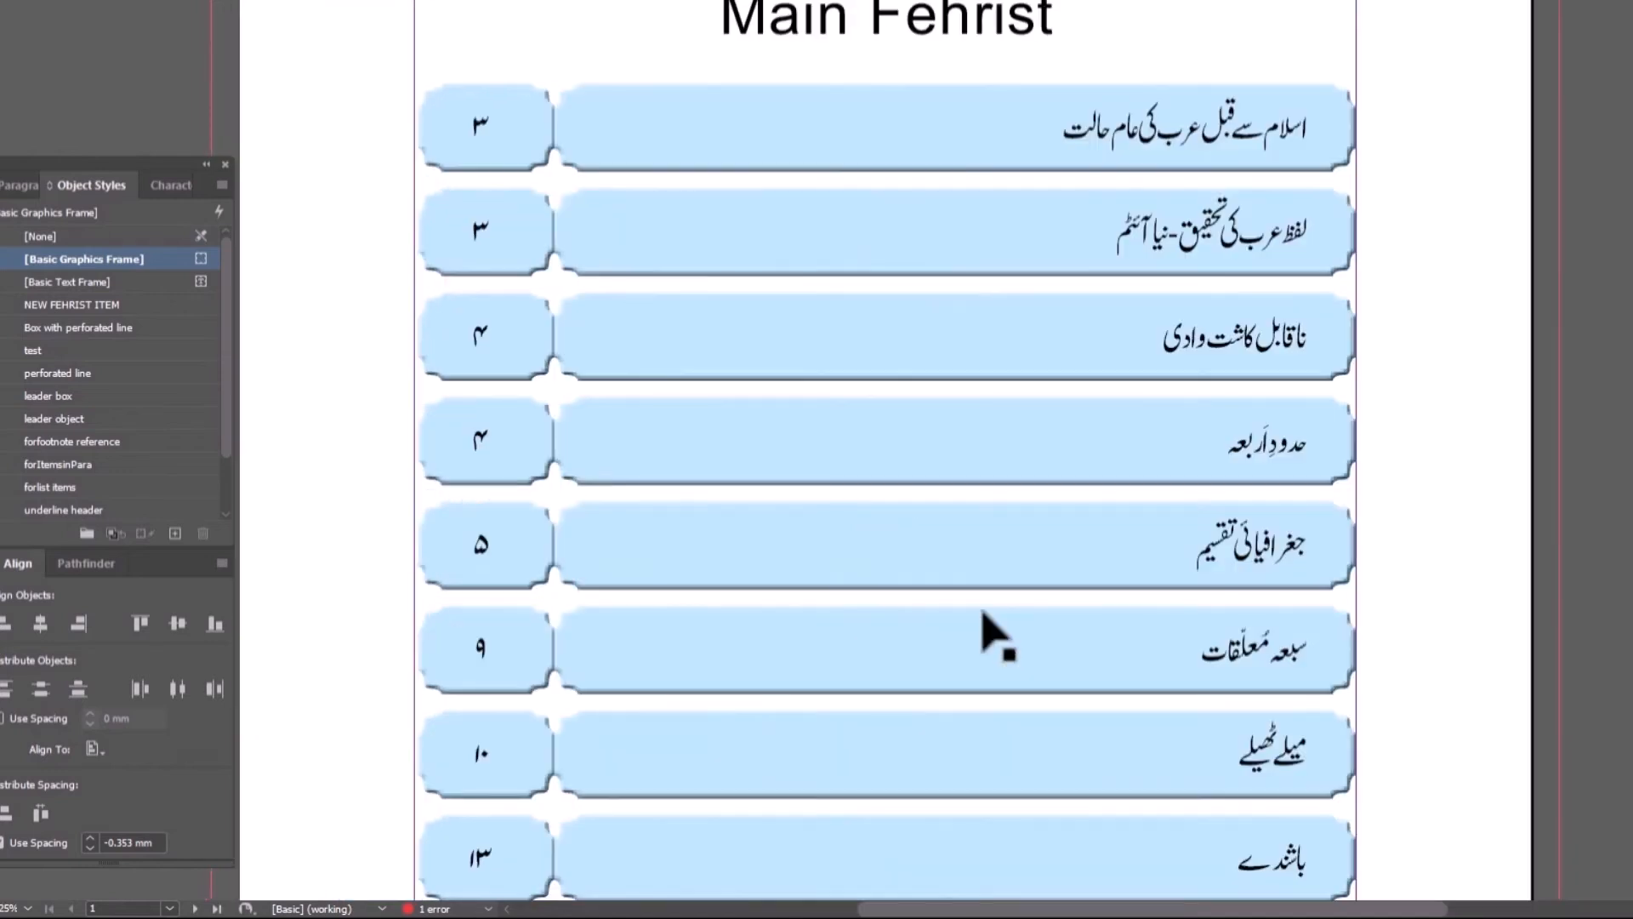
{"action": "key", "text": "space"}
{"action": "left_click_drag", "start_coordinate": [1155, 468], "coordinate": [1047, 530]}
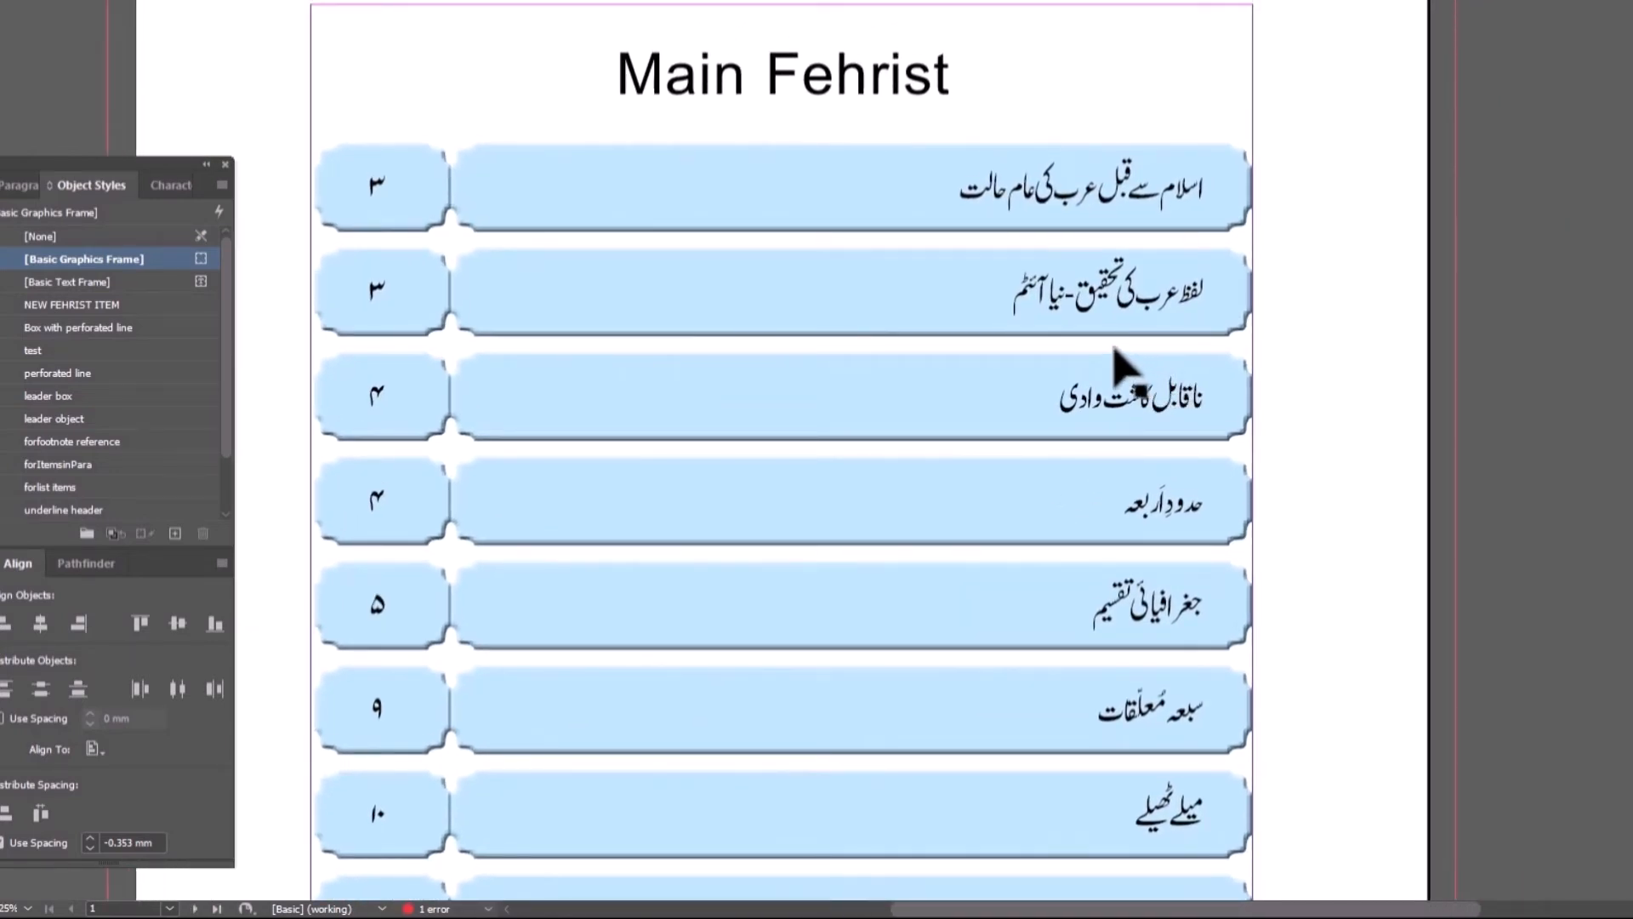
{"action": "scroll", "coordinate": [1112, 350], "scroll_direction": "down", "scroll_amount": 3}
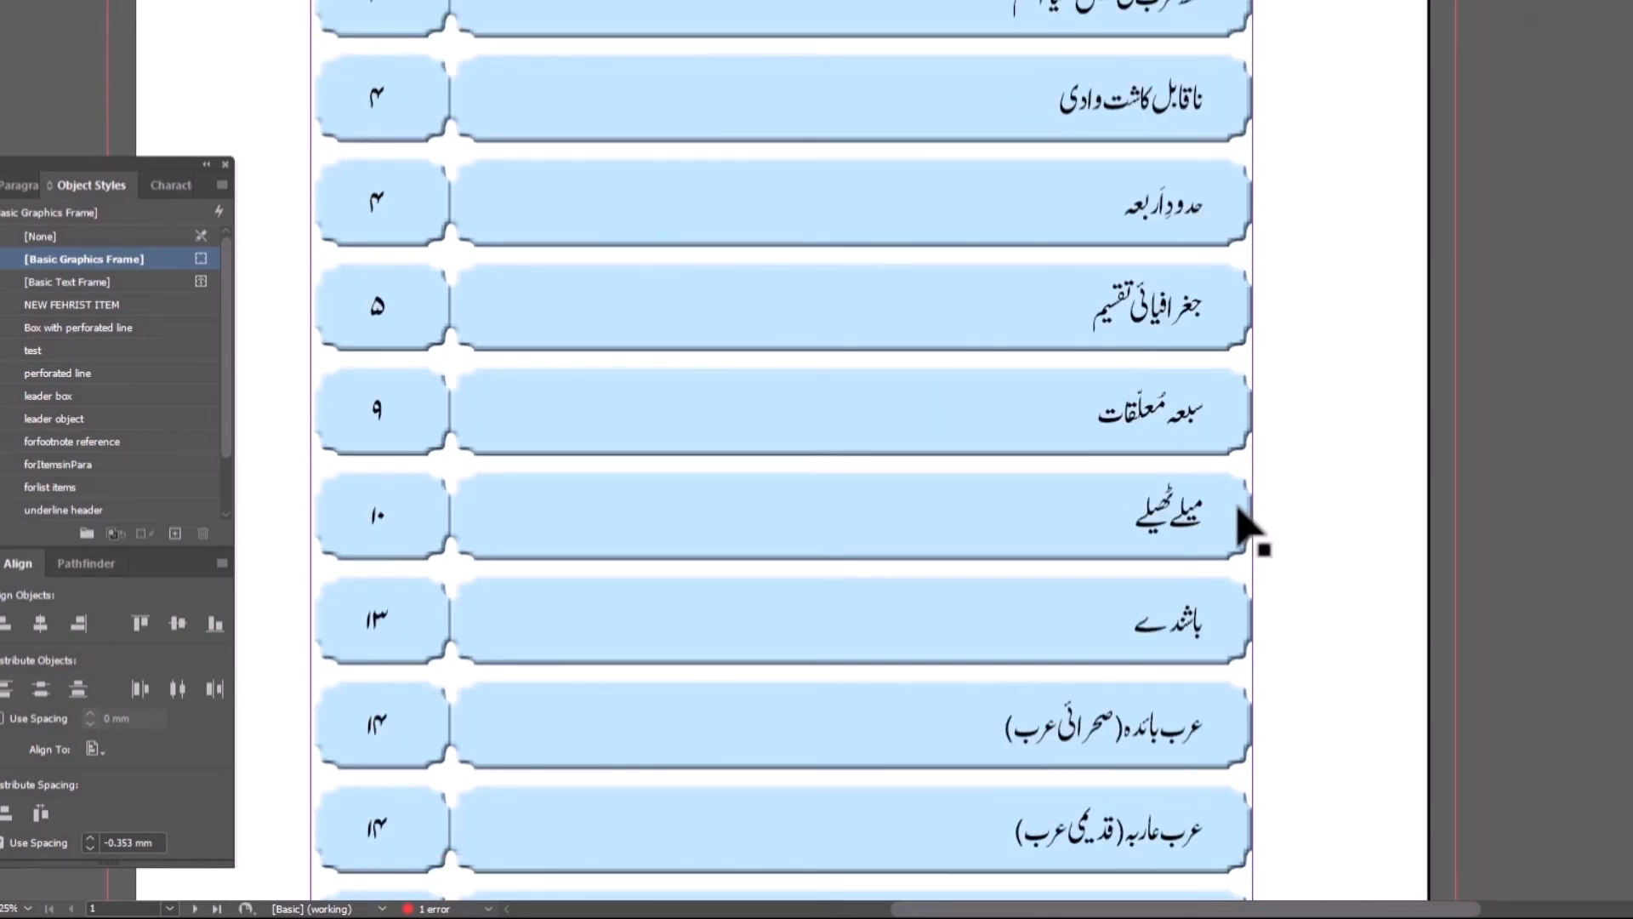
{"action": "left_click", "coordinate": [884, 460], "text": "ctrl+alt"}
{"action": "left_click", "coordinate": [885, 461], "text": "ctrl+alt"}
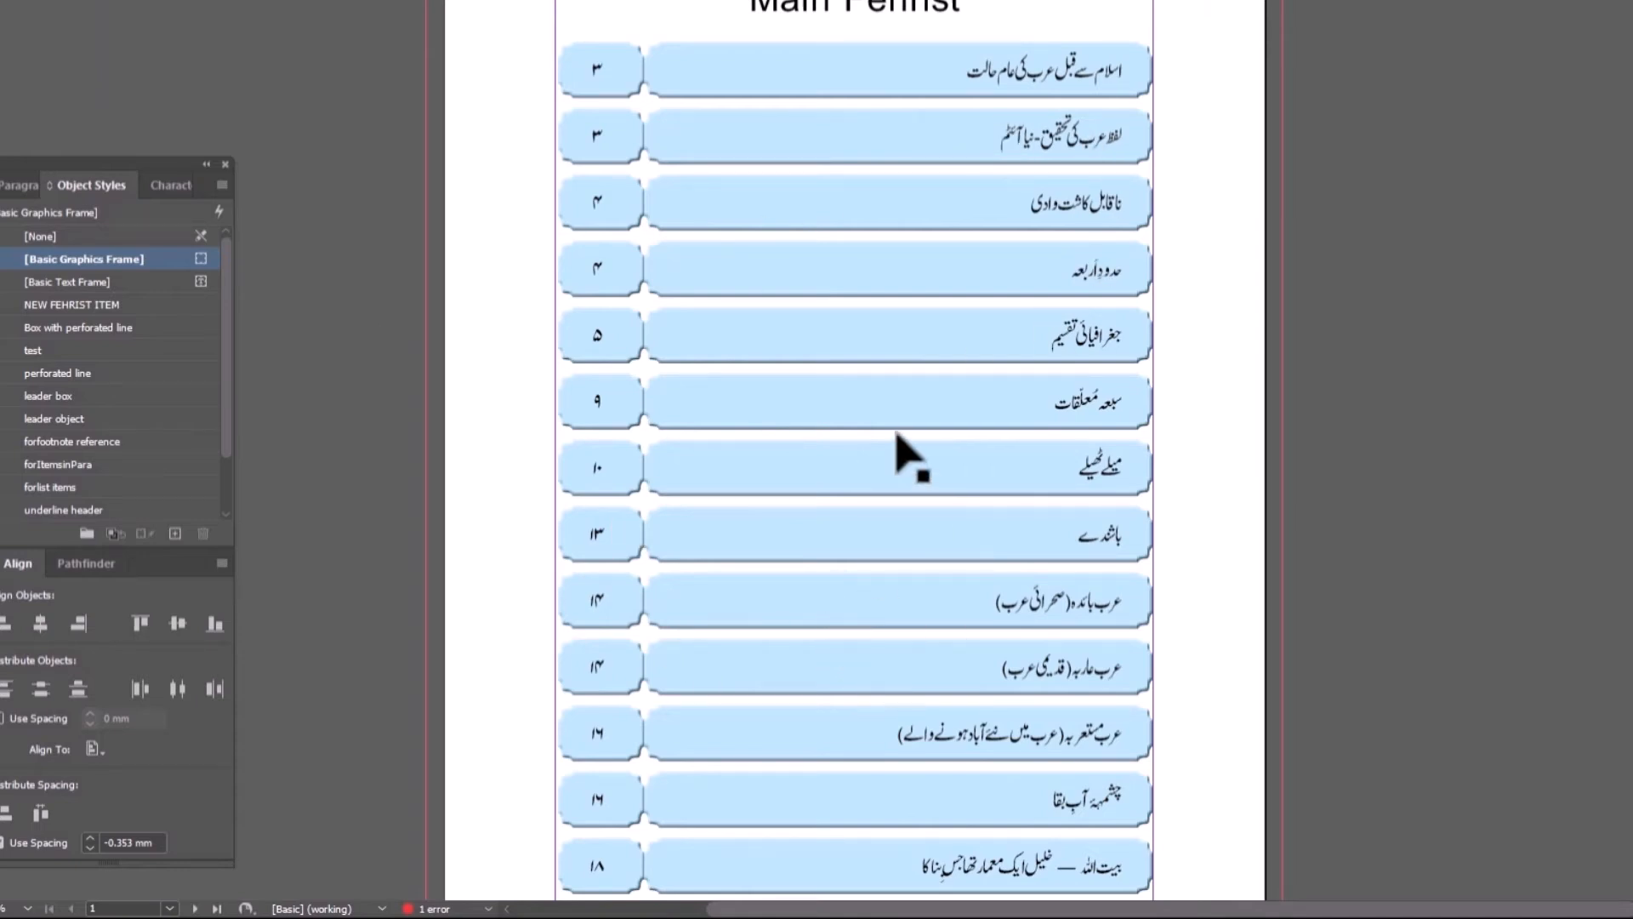
{"action": "scroll", "coordinate": [831, 456], "scroll_direction": "up", "scroll_amount": 5}
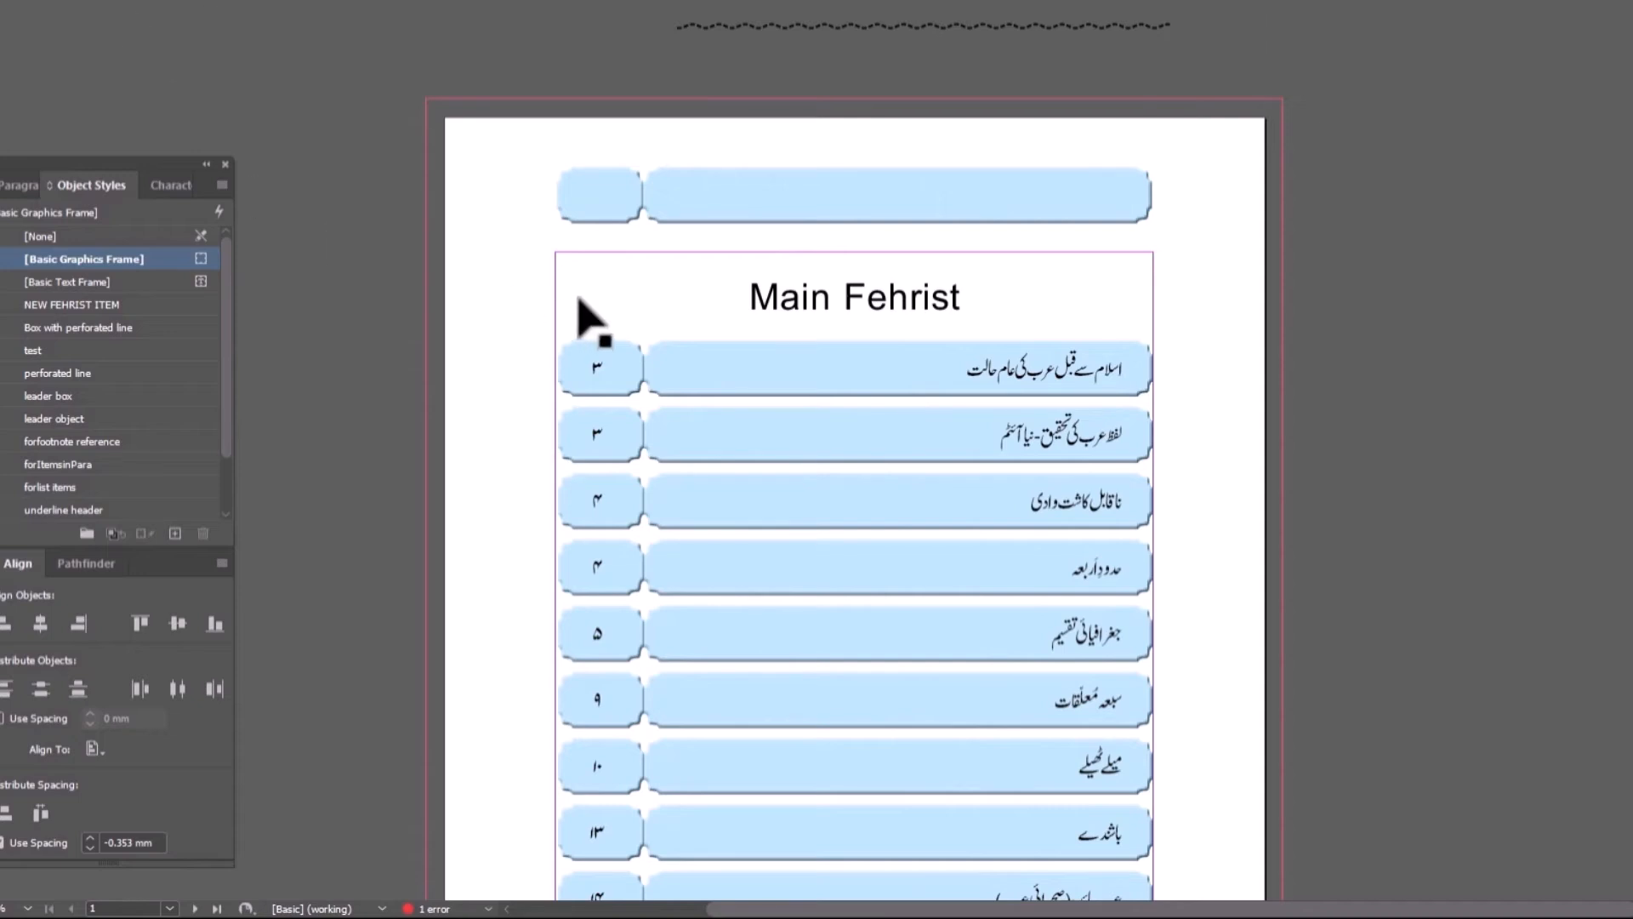
{"action": "key", "text": "ctrl+f"}
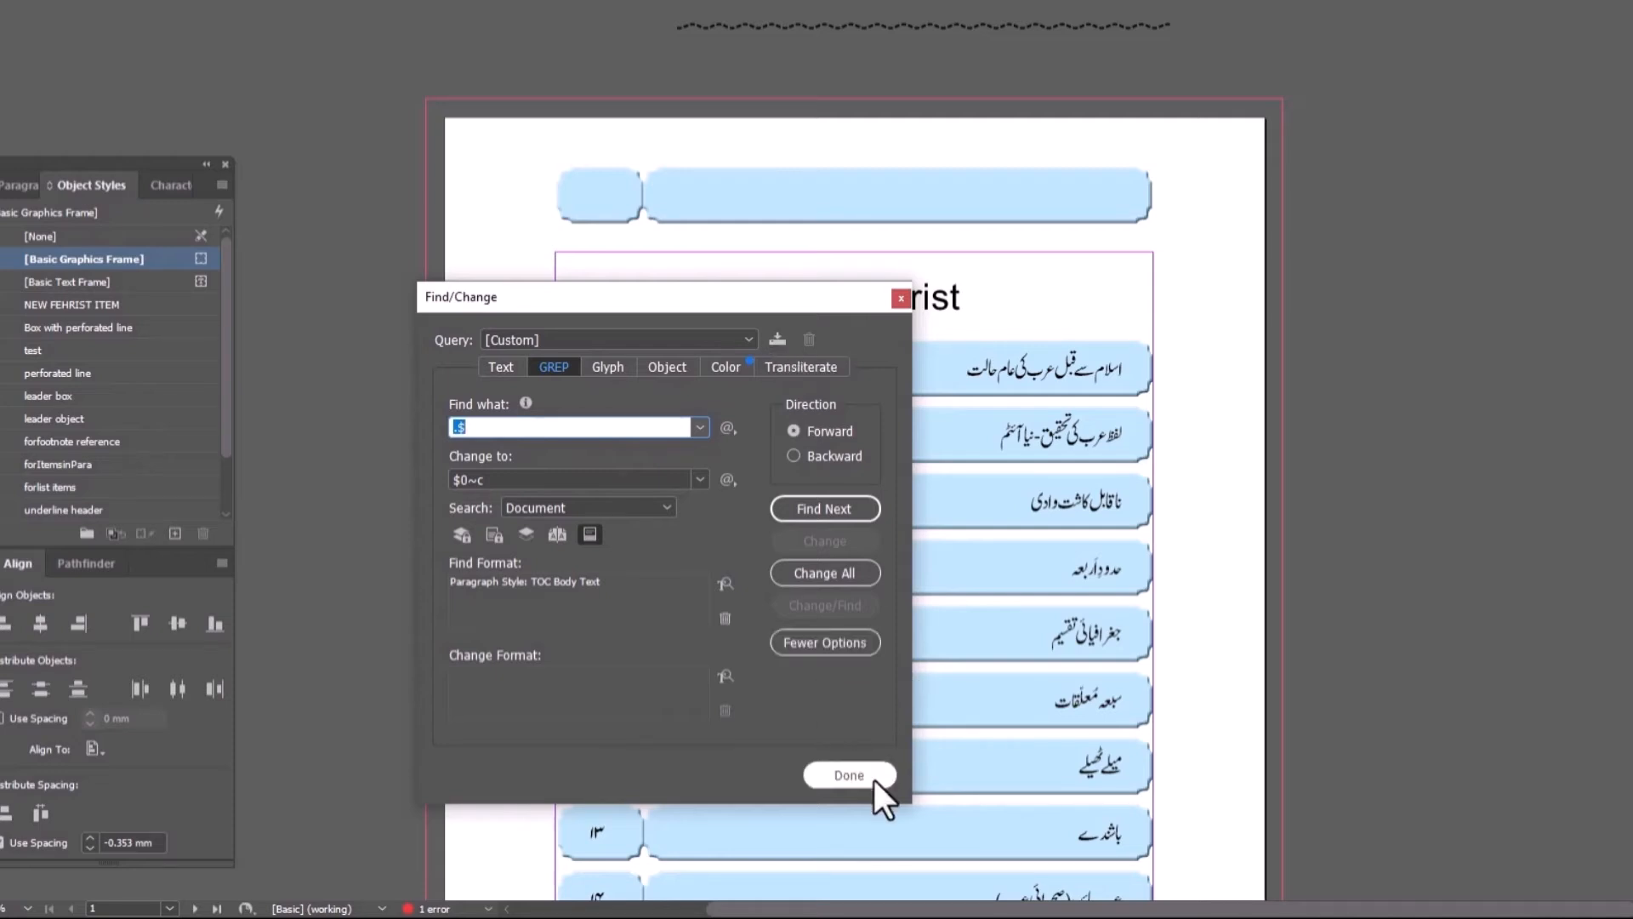
{"action": "left_click_drag", "start_coordinate": [755, 306], "coordinate": [693, 147]}
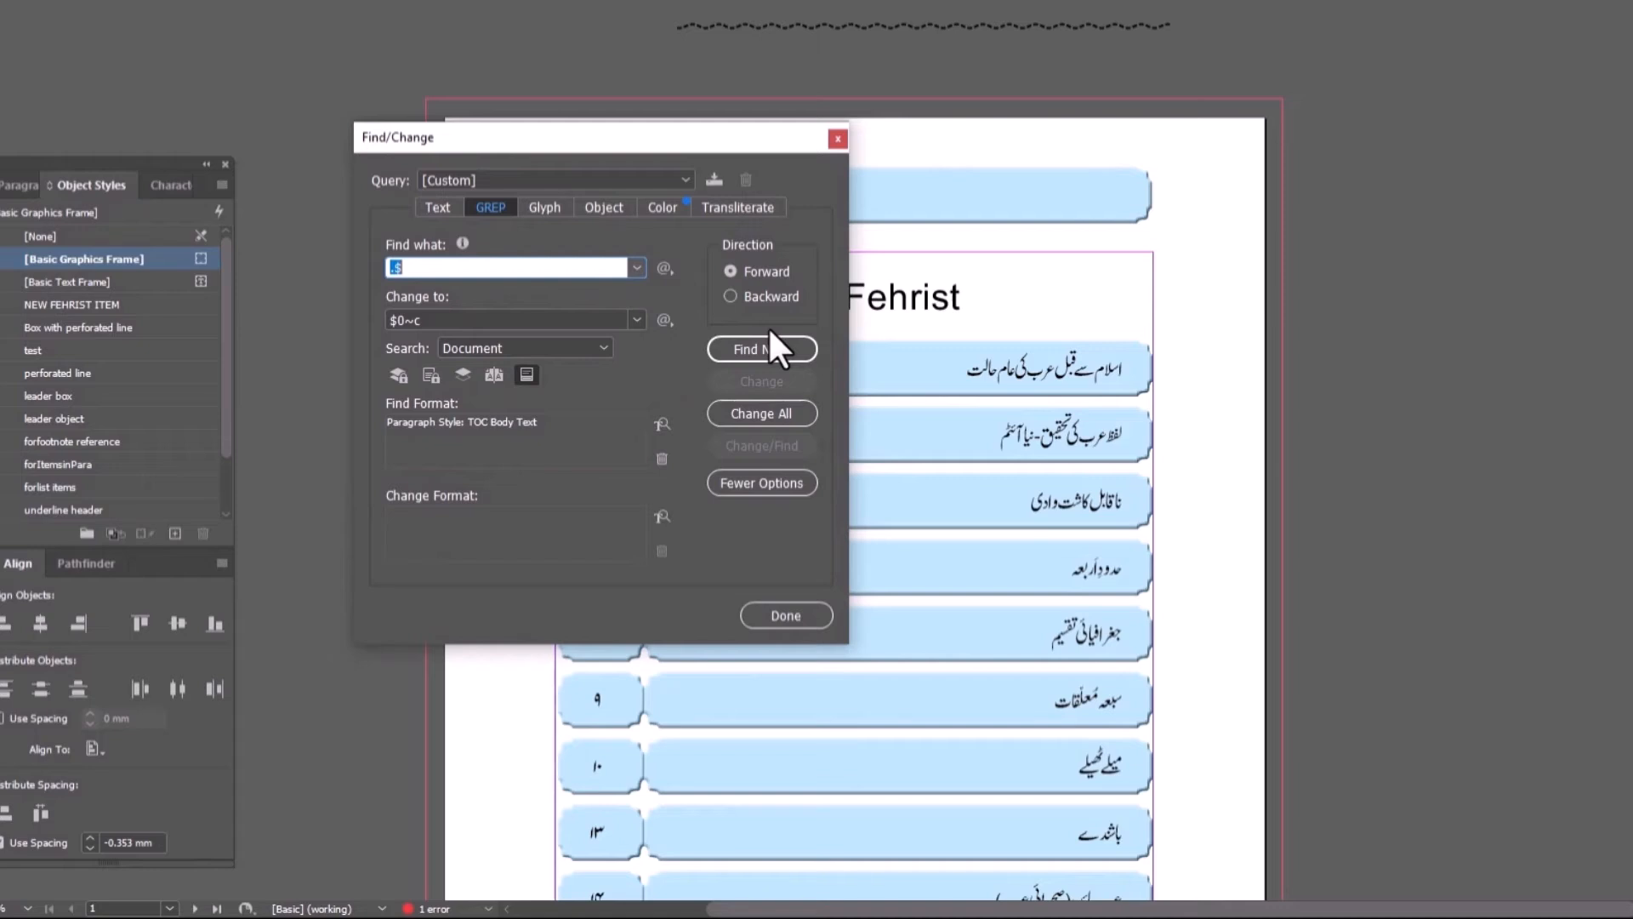
{"action": "left_click", "coordinate": [784, 616]}
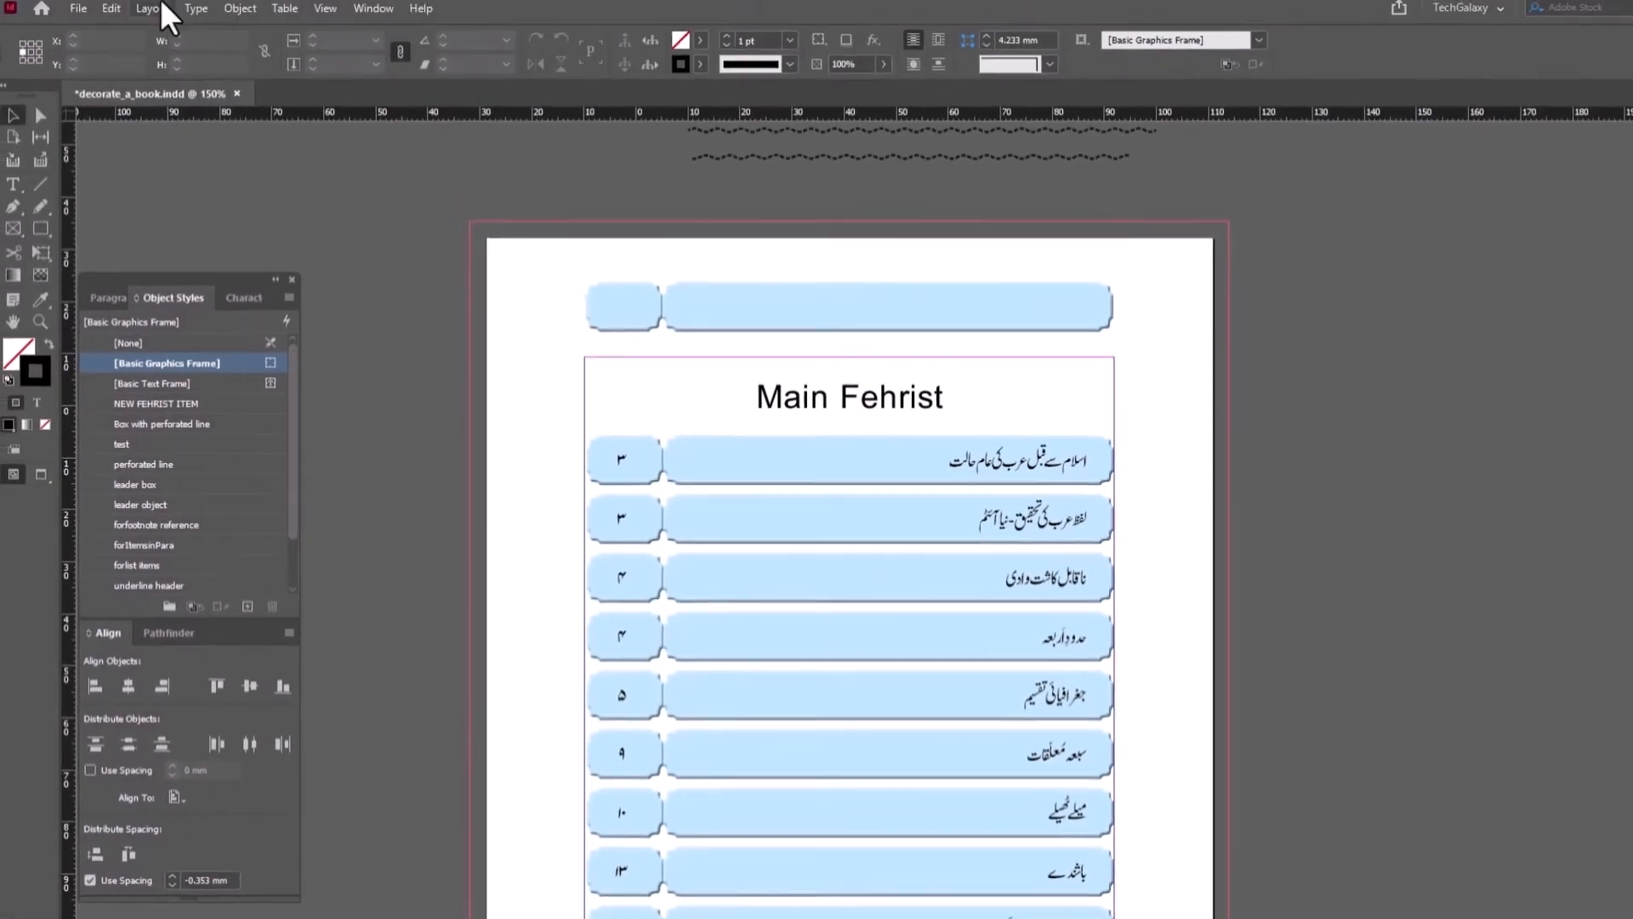
- Update the table of contents with the text cursor placed in the Main Fehrist story
{"action": "left_click", "coordinate": [159, 17]}
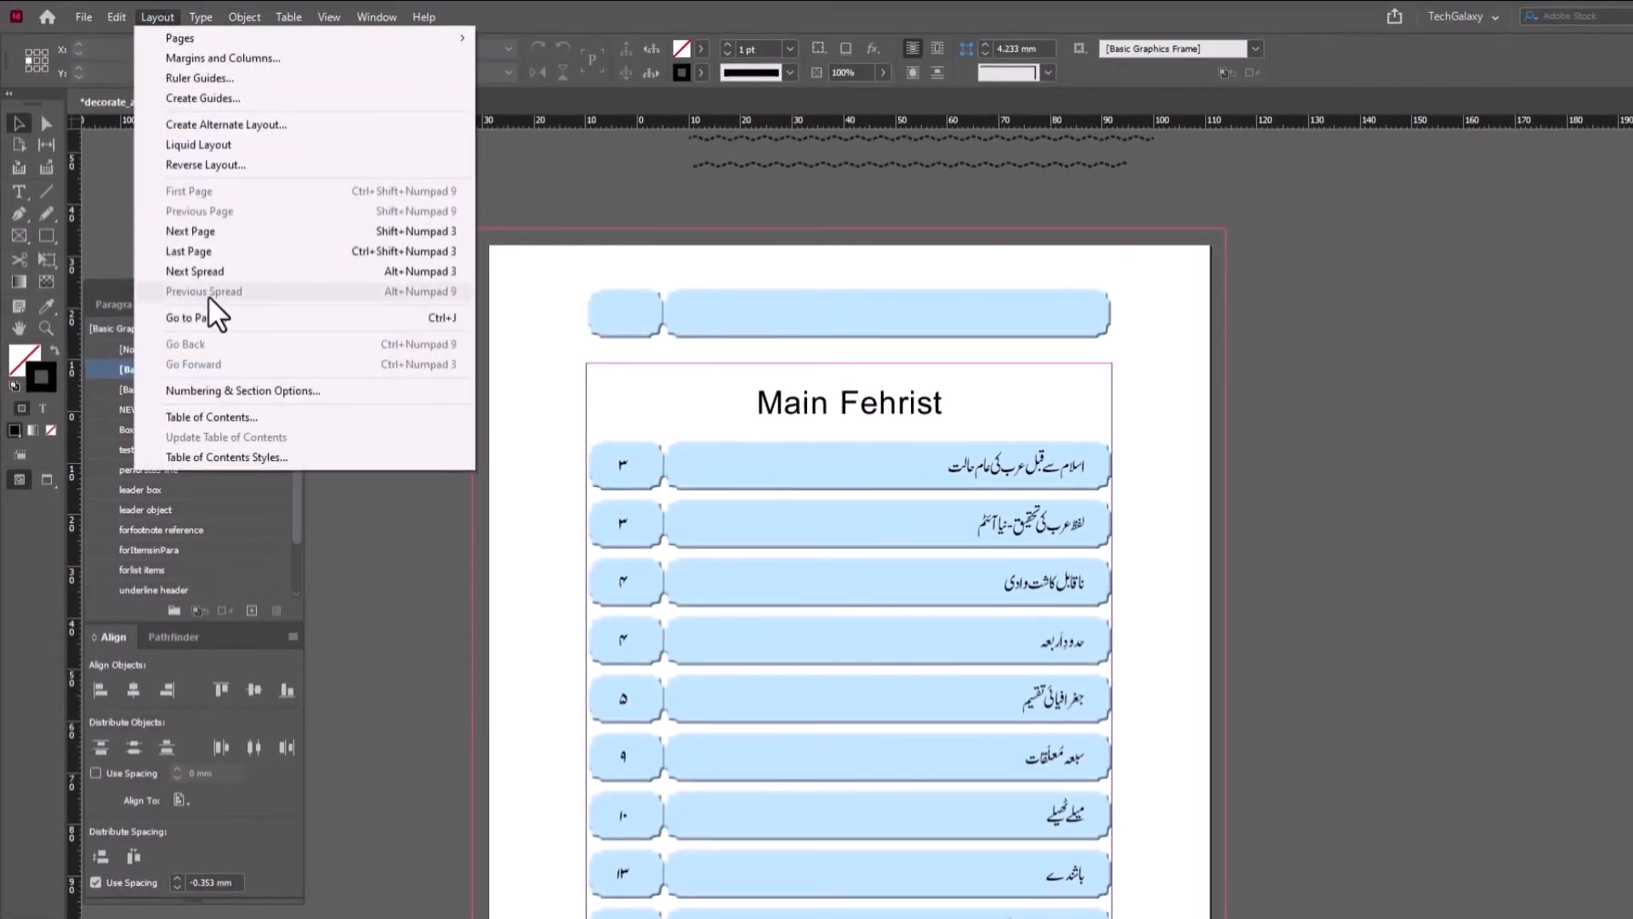
{"action": "left_click", "coordinate": [19, 191]}
{"action": "left_click", "coordinate": [693, 381]}
{"action": "left_click", "coordinate": [158, 17]}
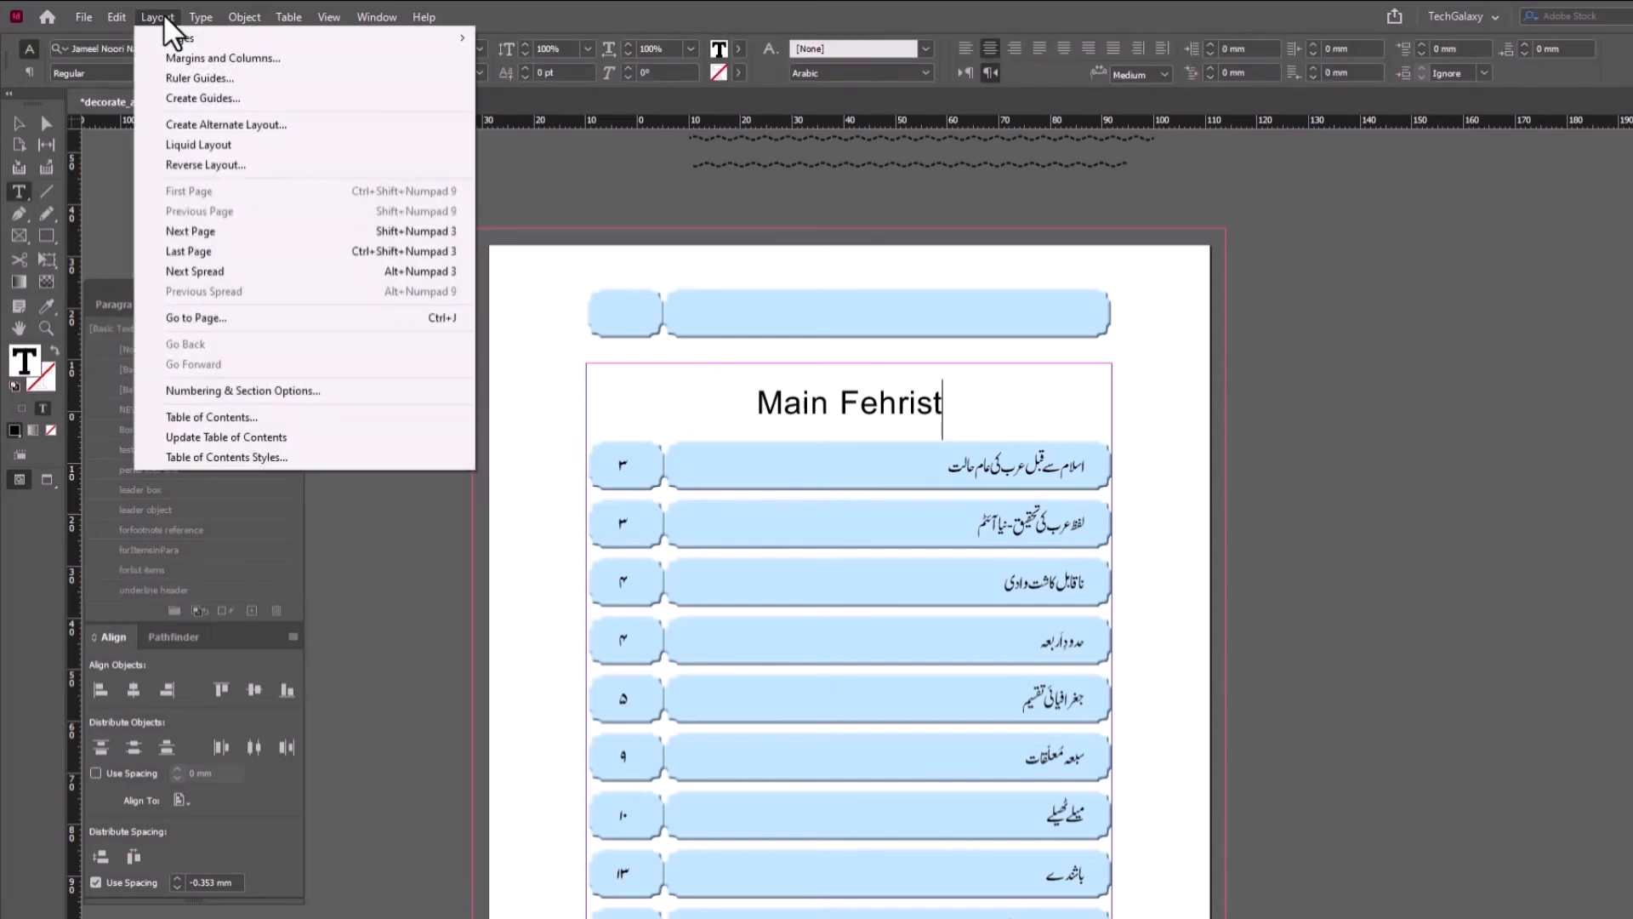
{"action": "left_click", "coordinate": [228, 435]}
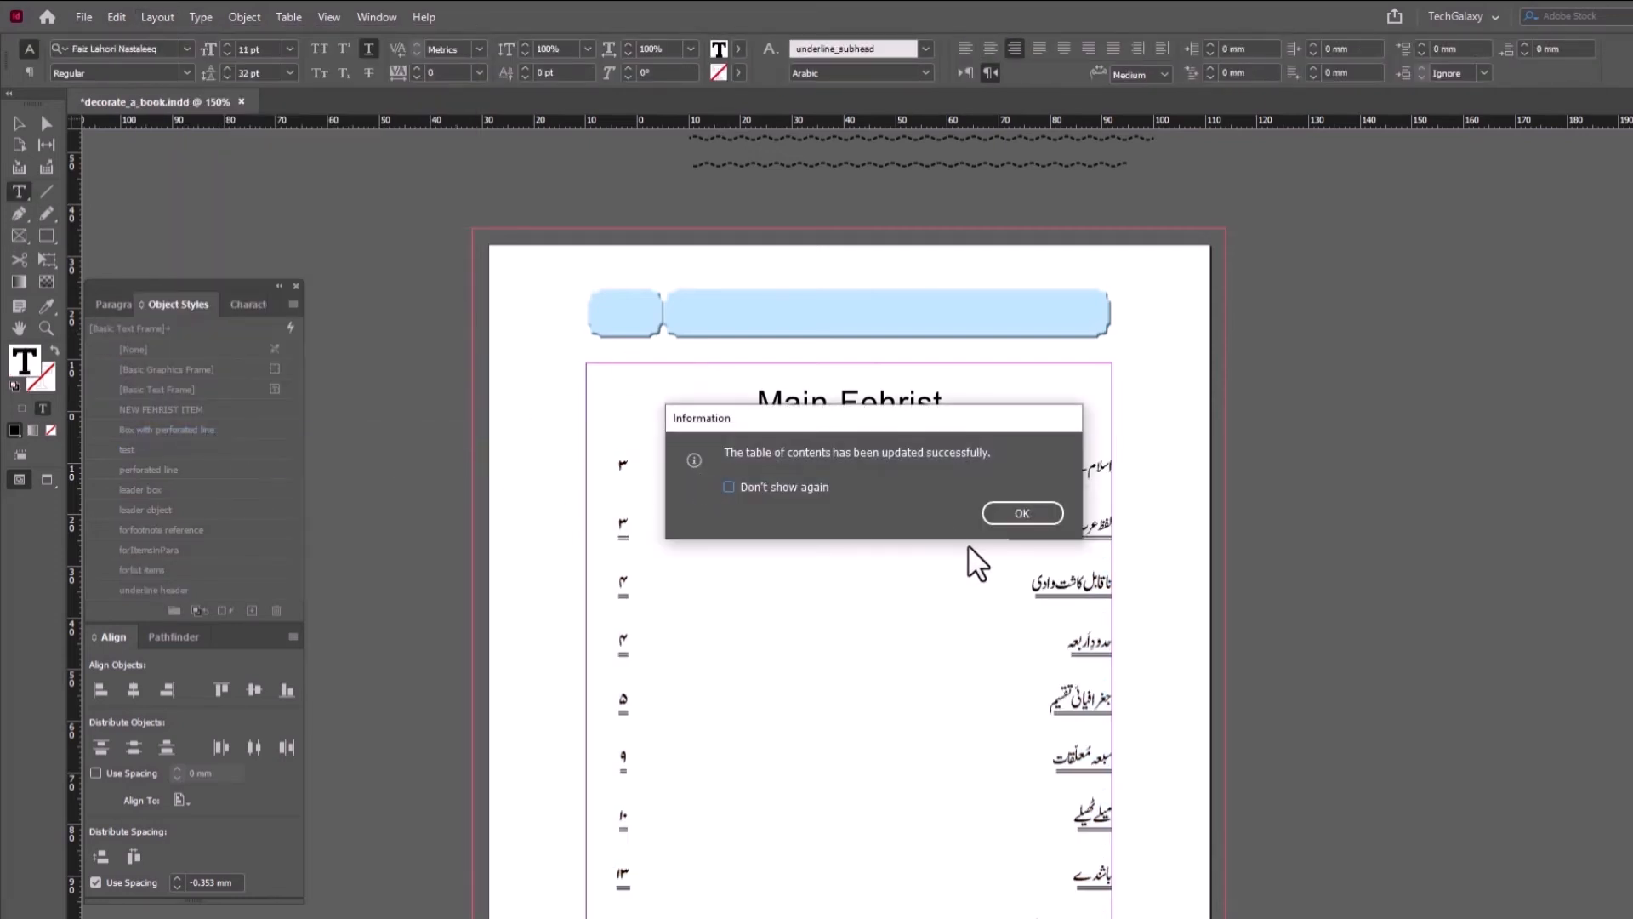
{"action": "left_click", "coordinate": [1036, 517]}
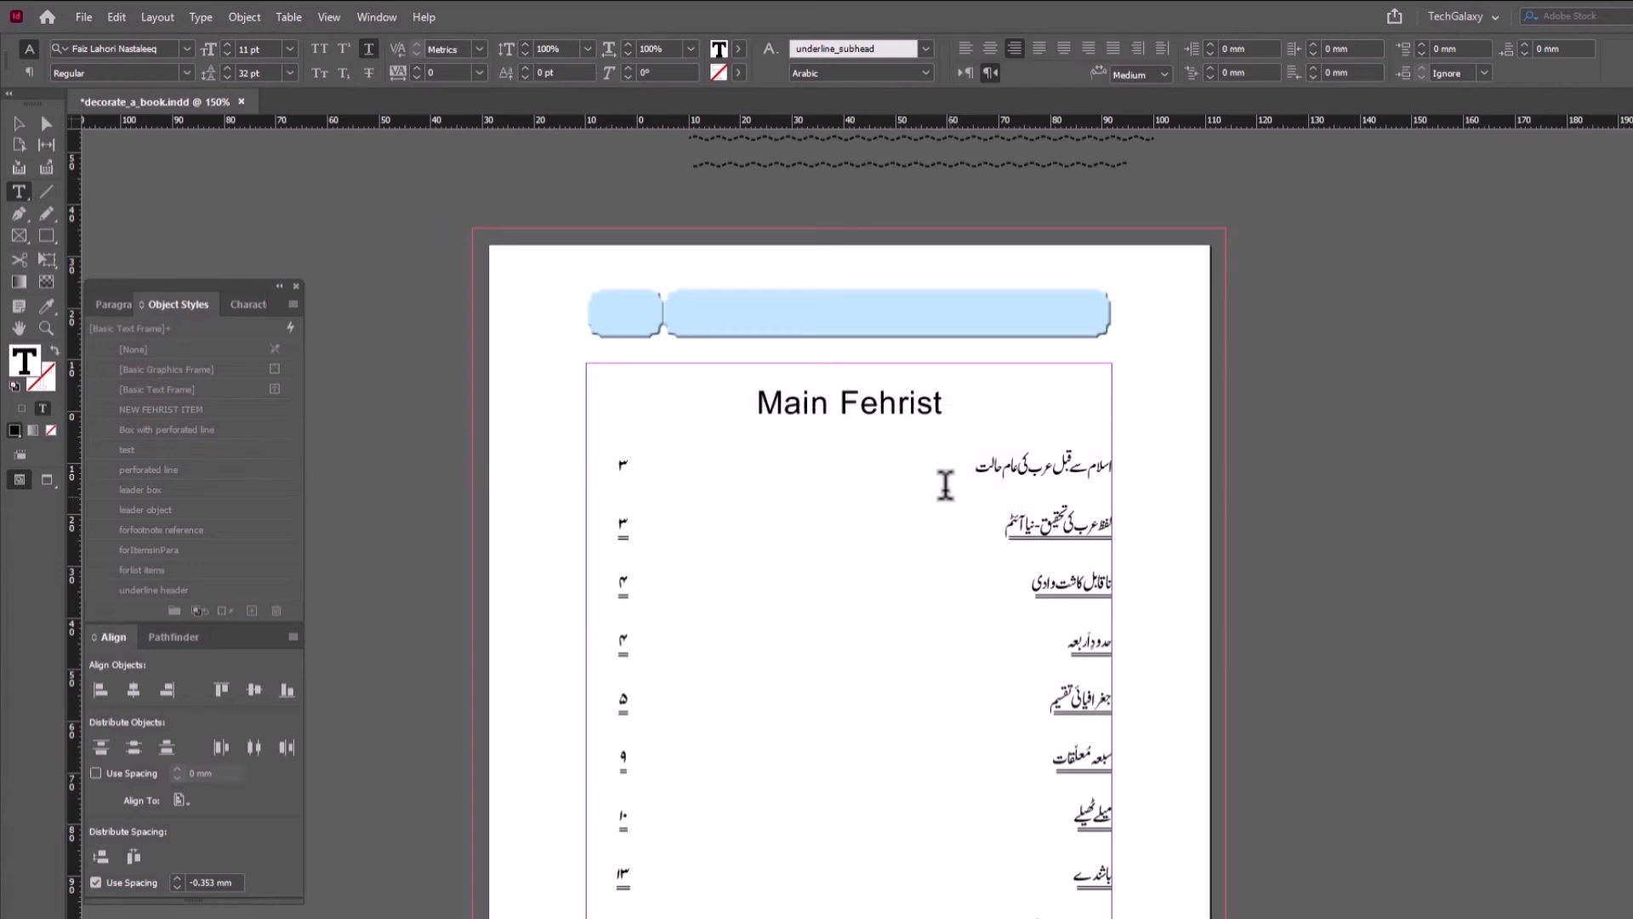
- Clear the underlining from all the contents text by setting its character style to [None]
{"action": "key", "text": "ctrl+a"}
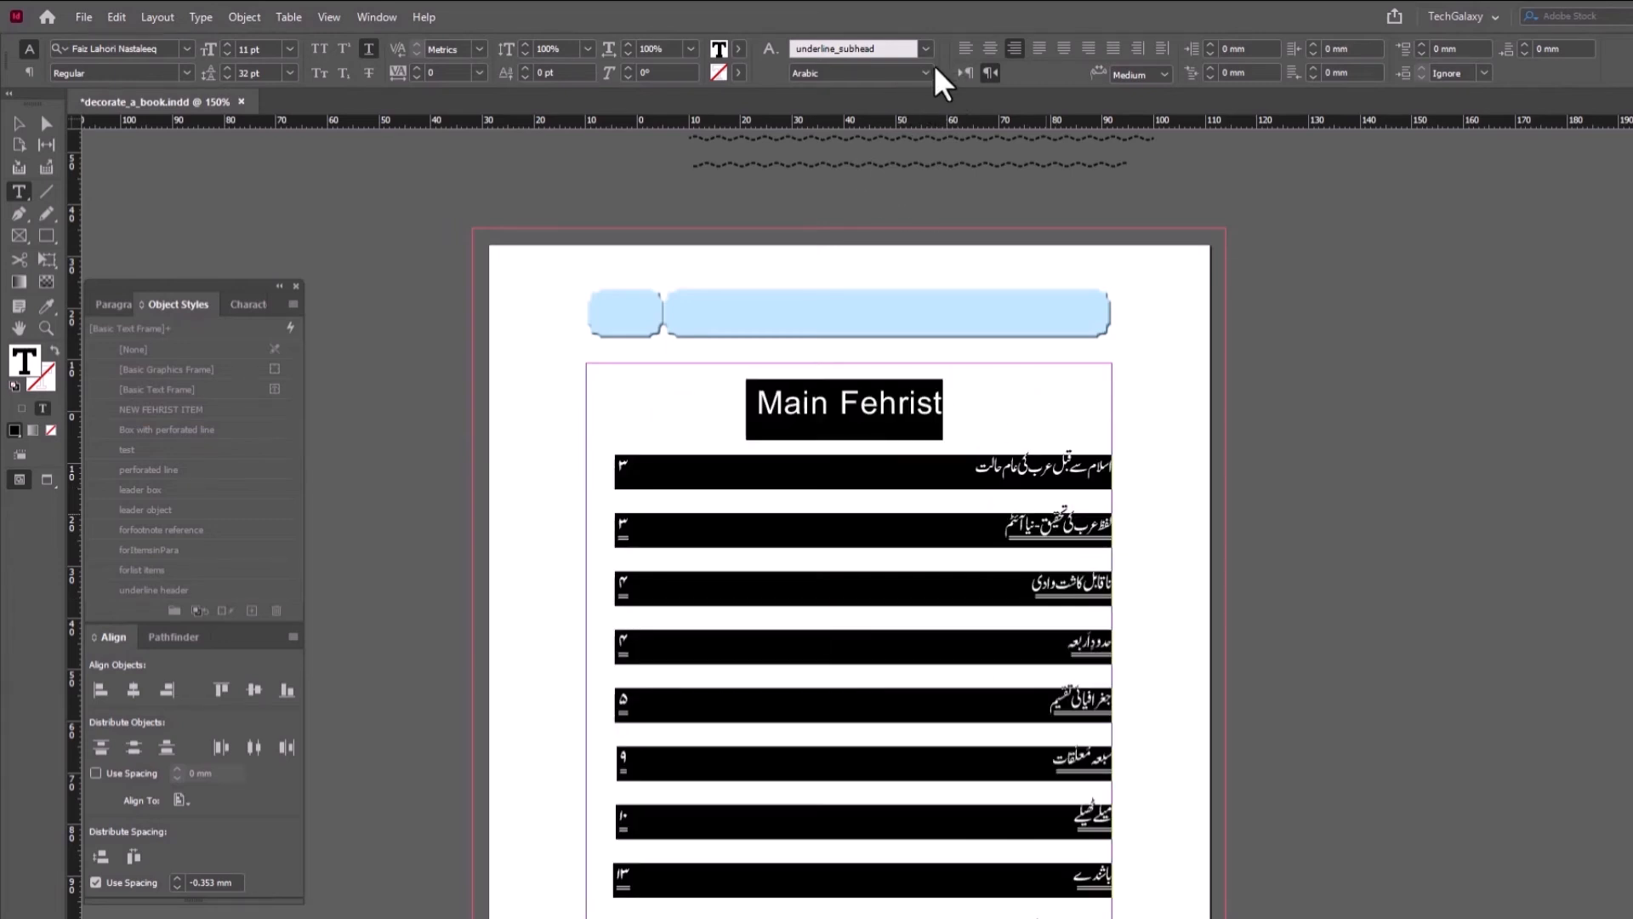
{"action": "left_click", "coordinate": [926, 49]}
{"action": "left_click", "coordinate": [883, 81]}
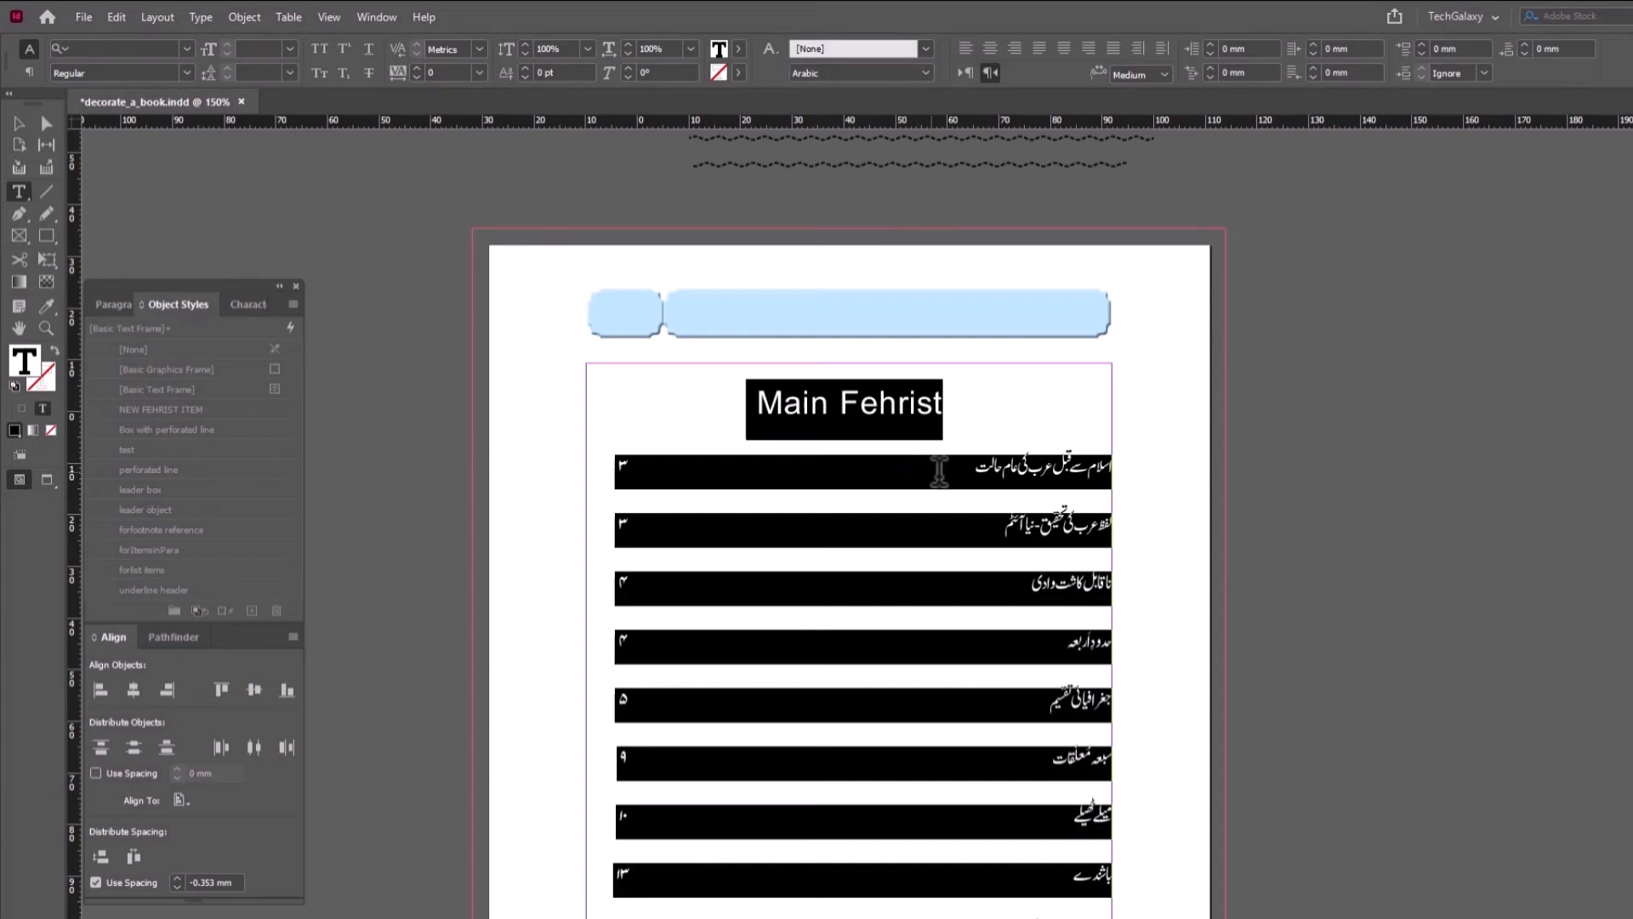
{"action": "left_click", "coordinate": [936, 468]}
{"action": "key", "text": "Escape"}
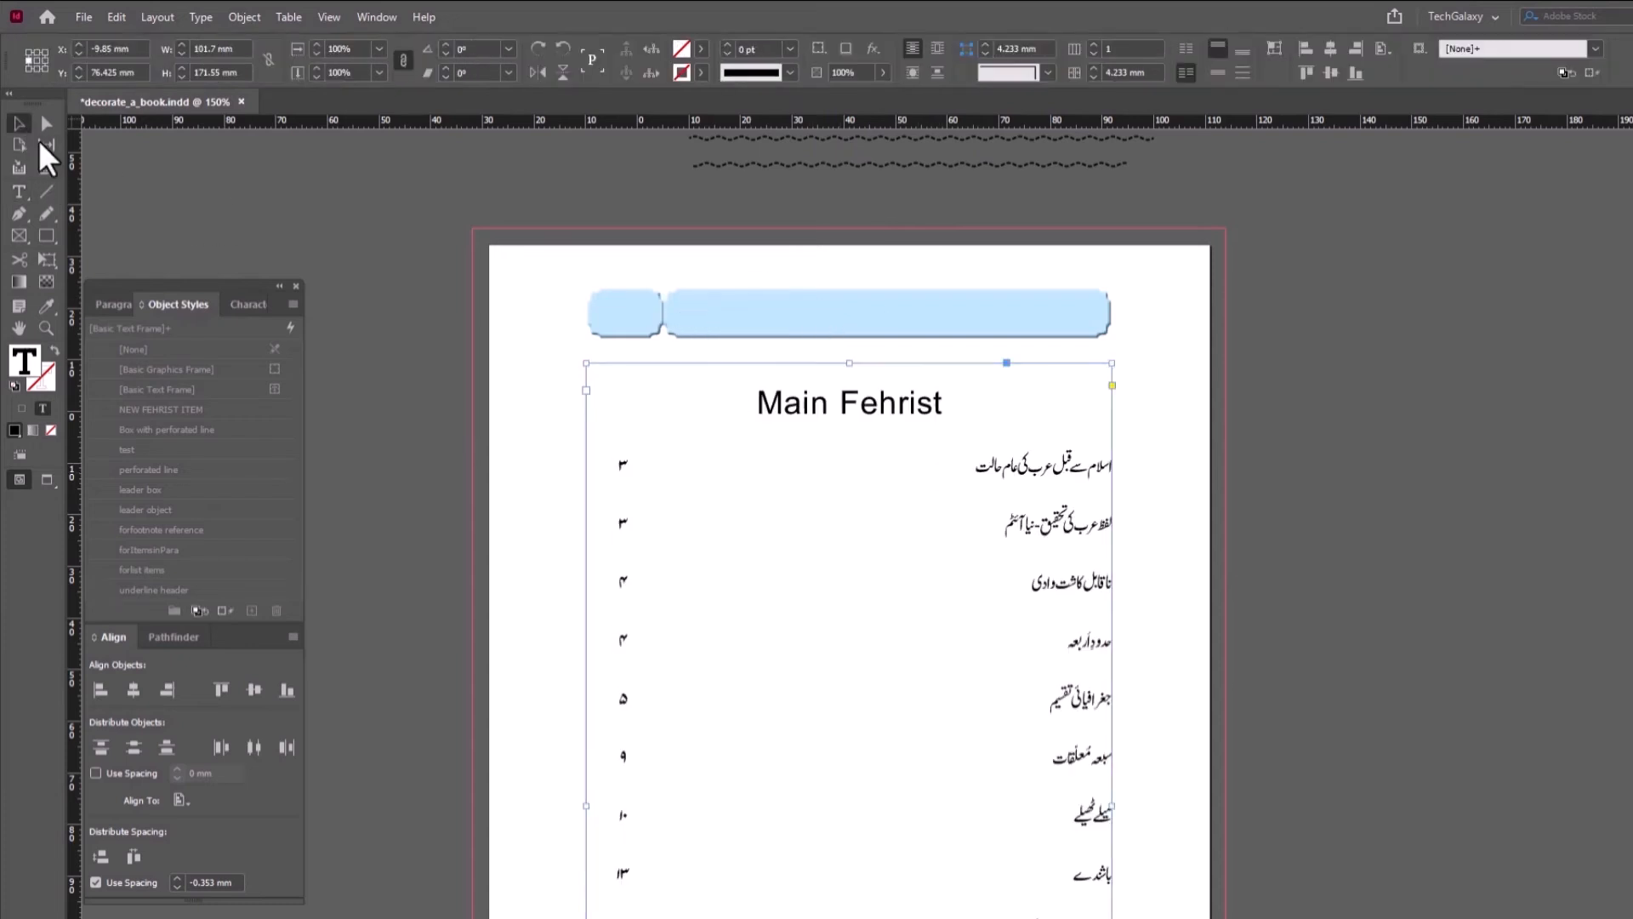
- Copy the frame group above the title and place it on every TOC Body Text entry by replacing all GREP matches of .$ with $0~c
{"action": "left_click", "coordinate": [851, 310]}
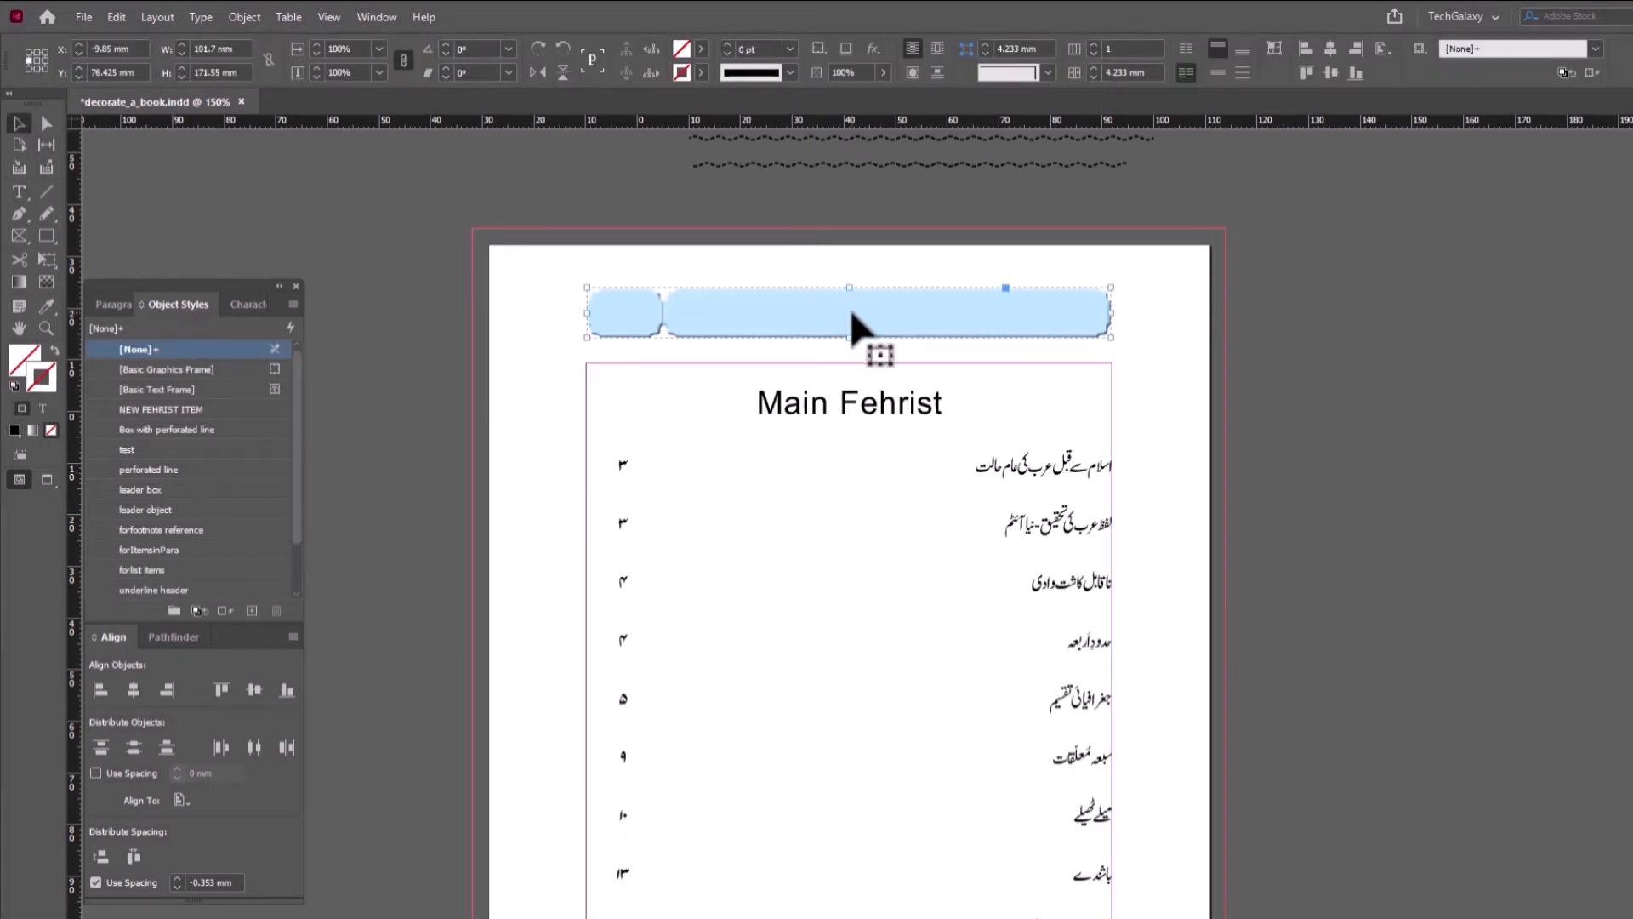
{"action": "key", "text": "ctrl+f"}
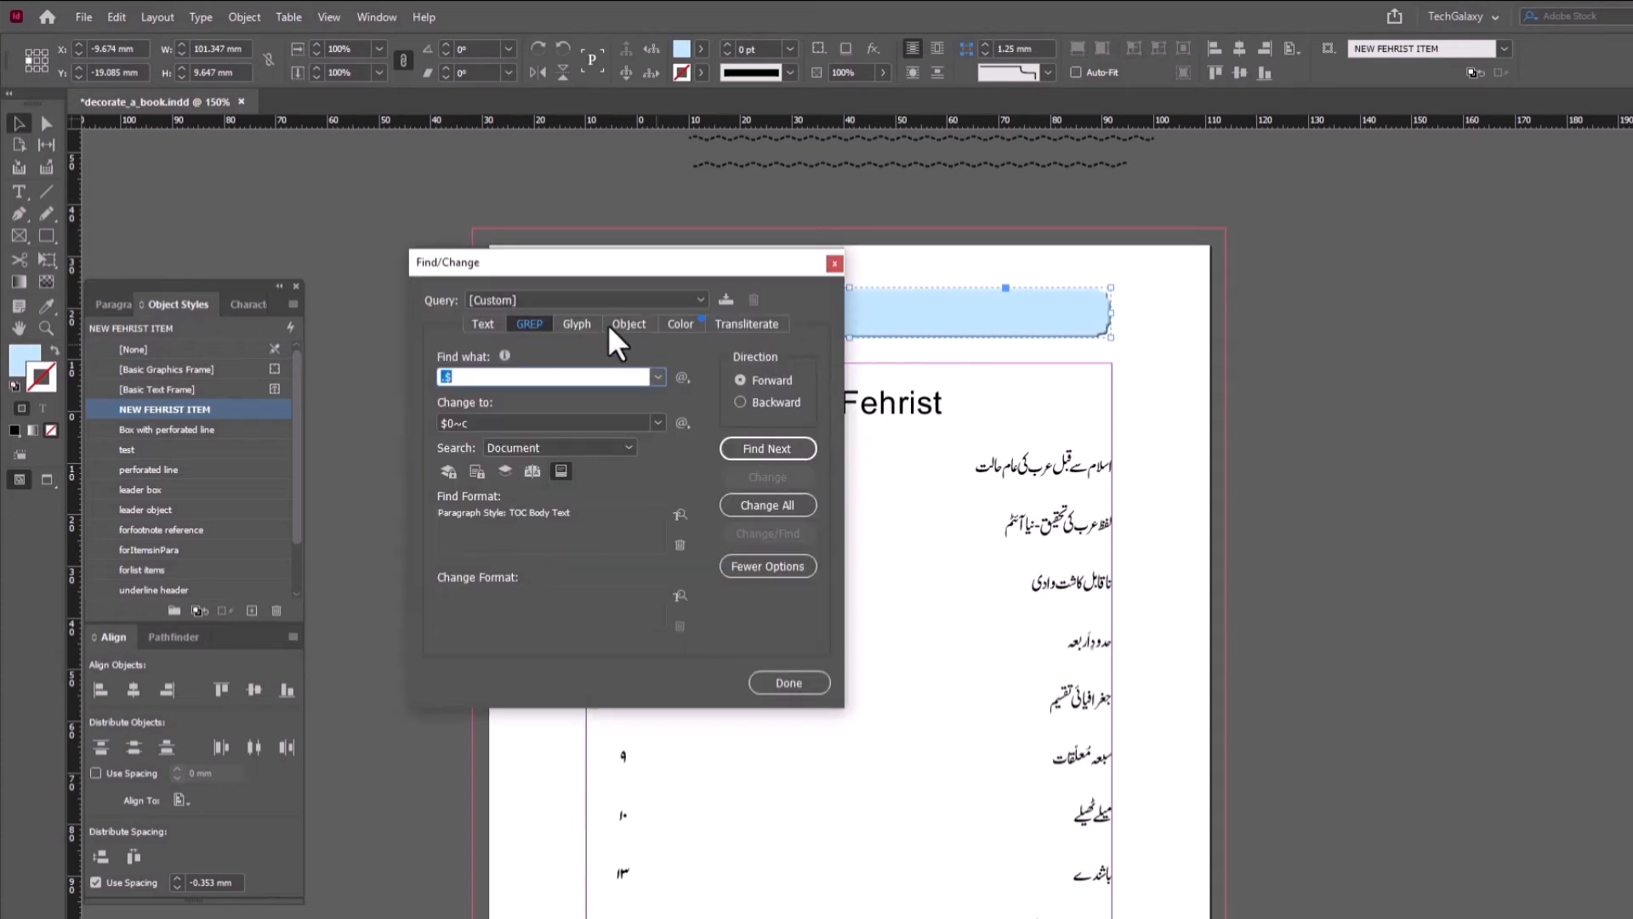
{"action": "left_click", "coordinate": [689, 299]}
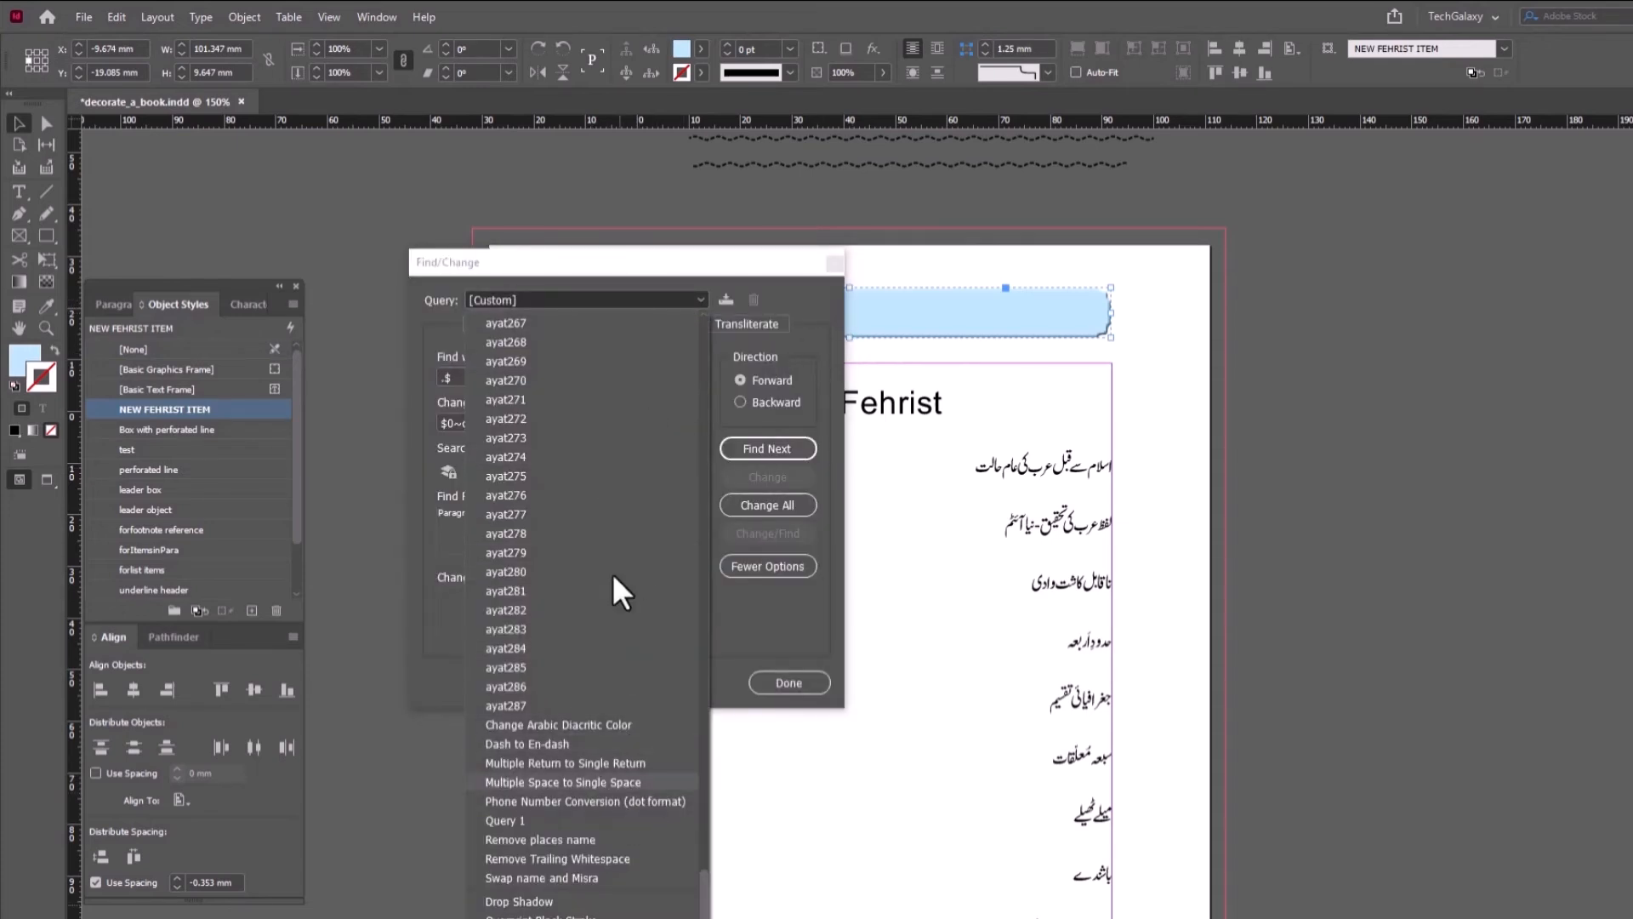
{"action": "left_click", "coordinate": [706, 264]}
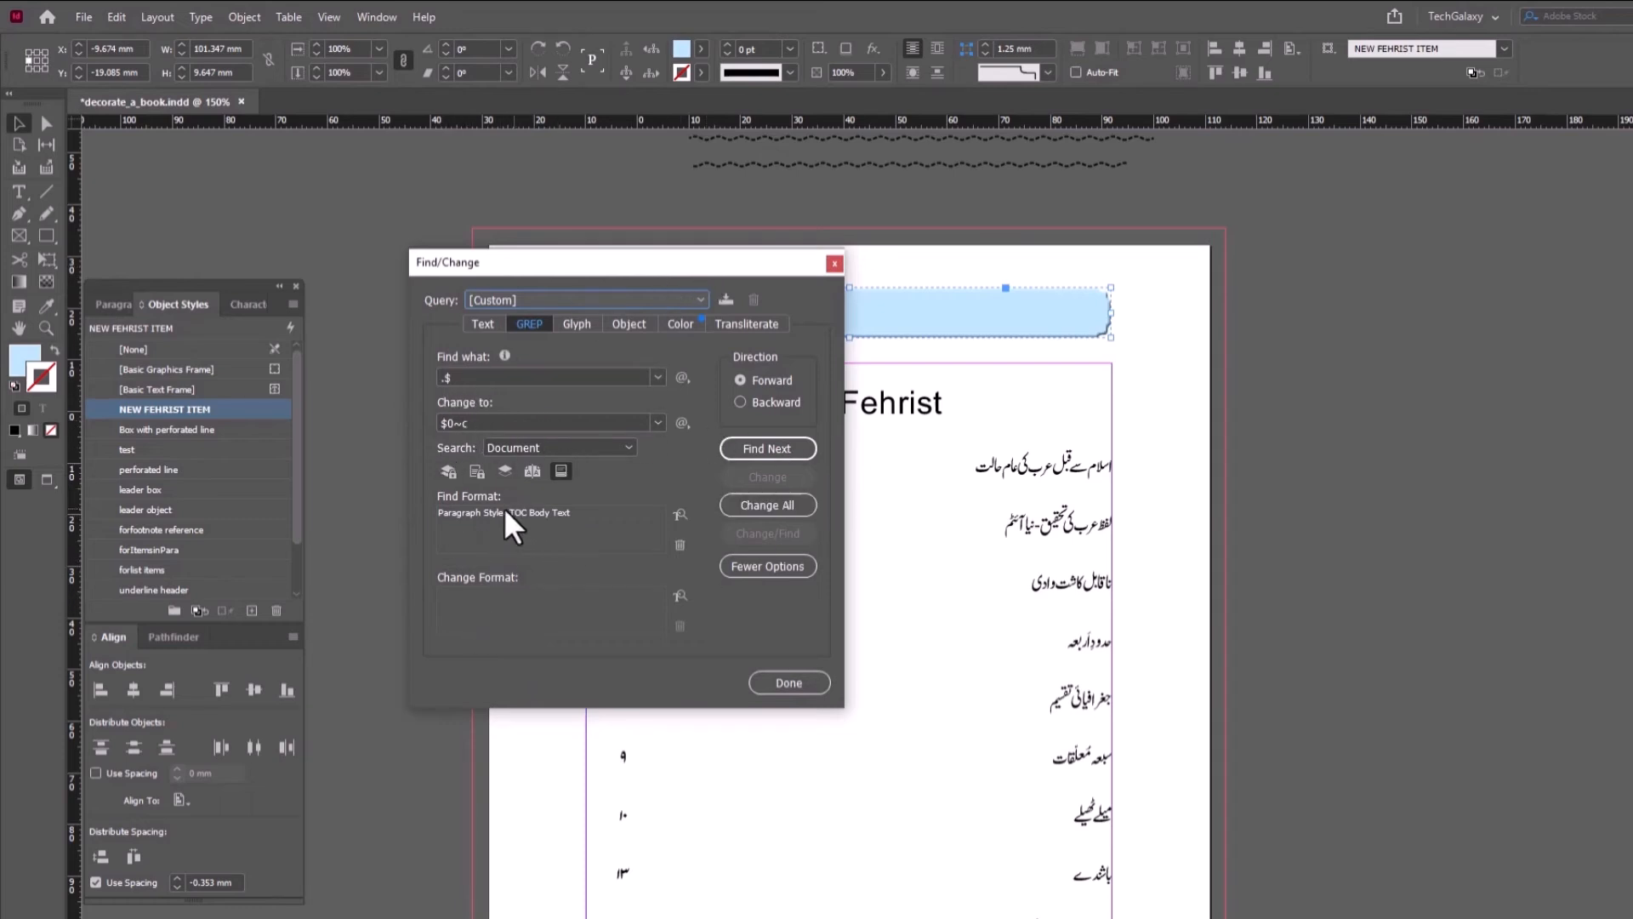
{"action": "left_click", "coordinate": [755, 449]}
{"action": "left_click", "coordinate": [796, 503]}
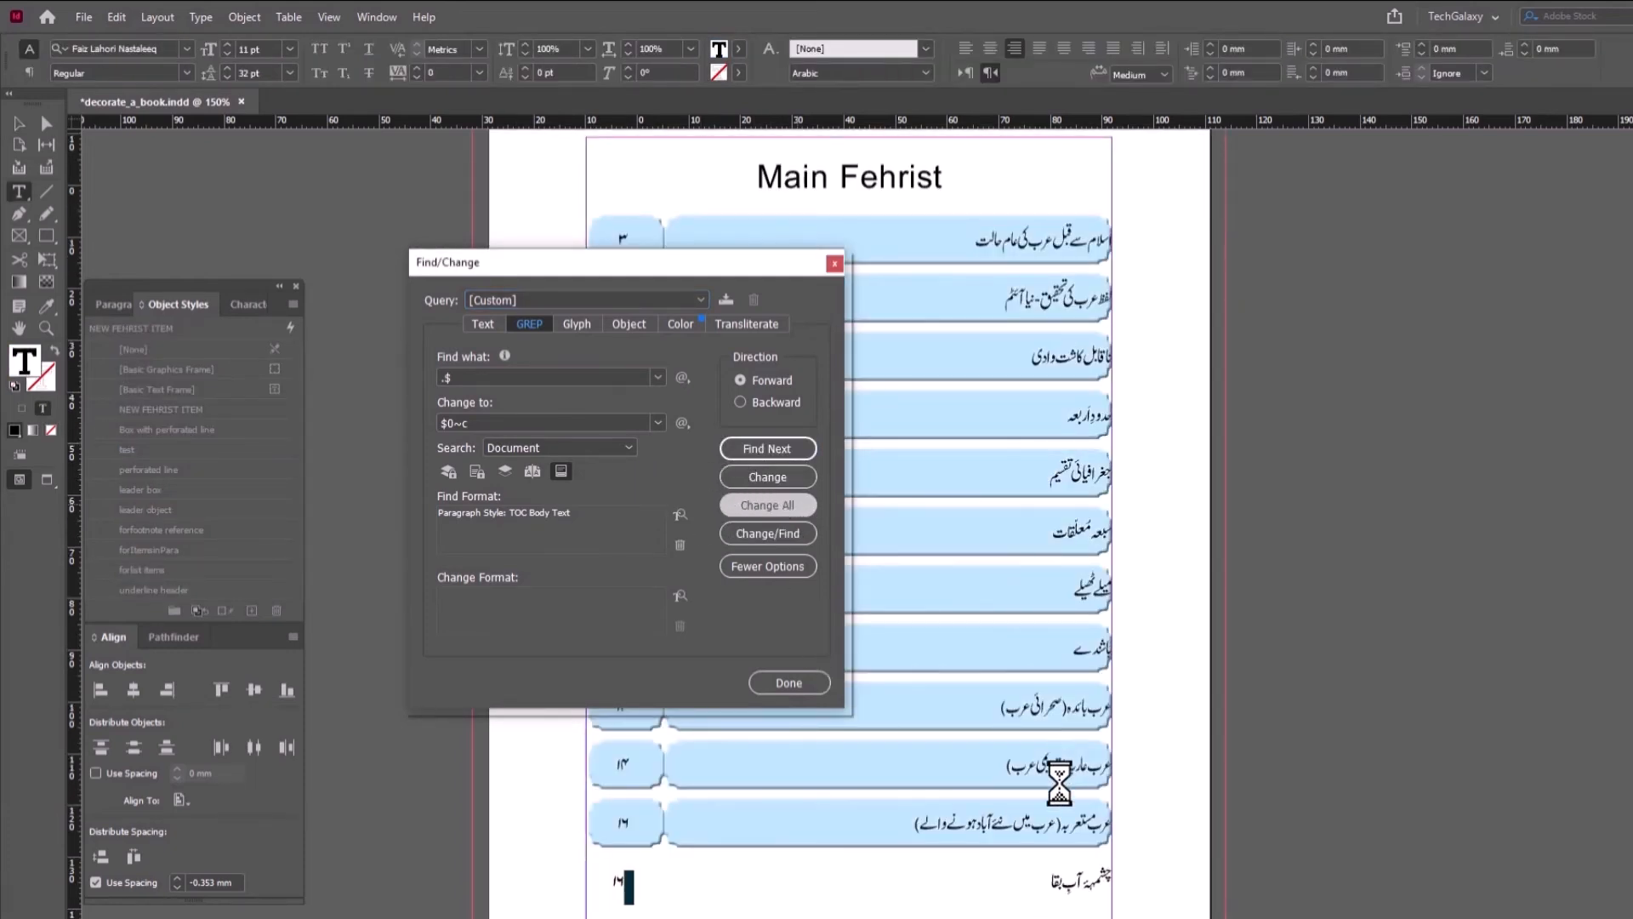
{"action": "left_click", "coordinate": [986, 511]}
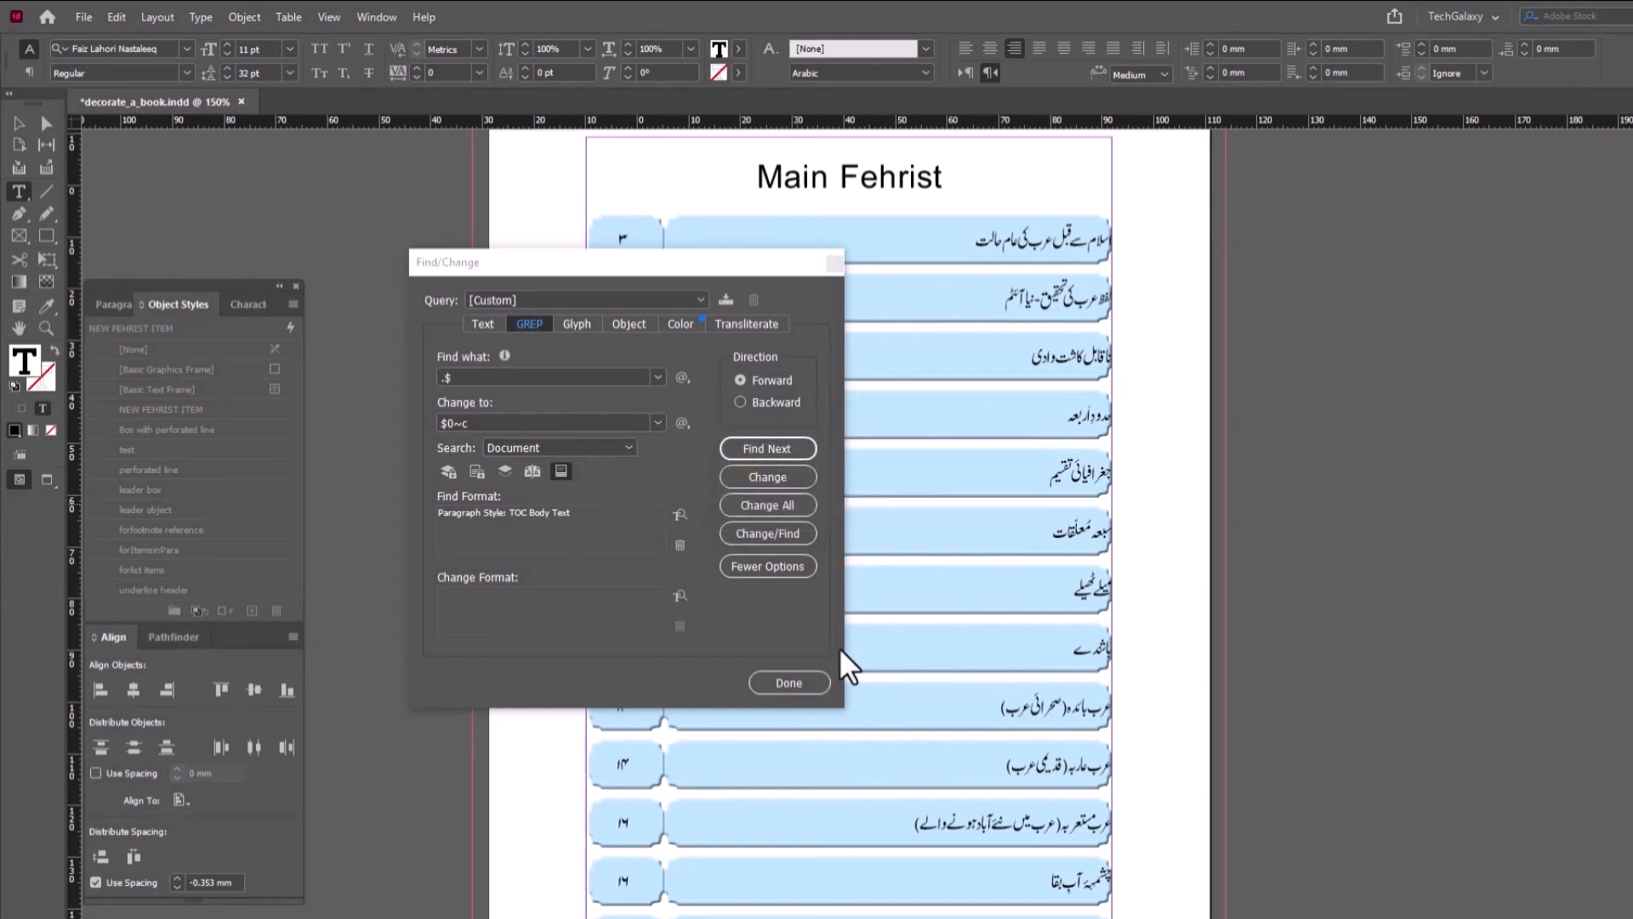
{"action": "left_click", "coordinate": [790, 682]}
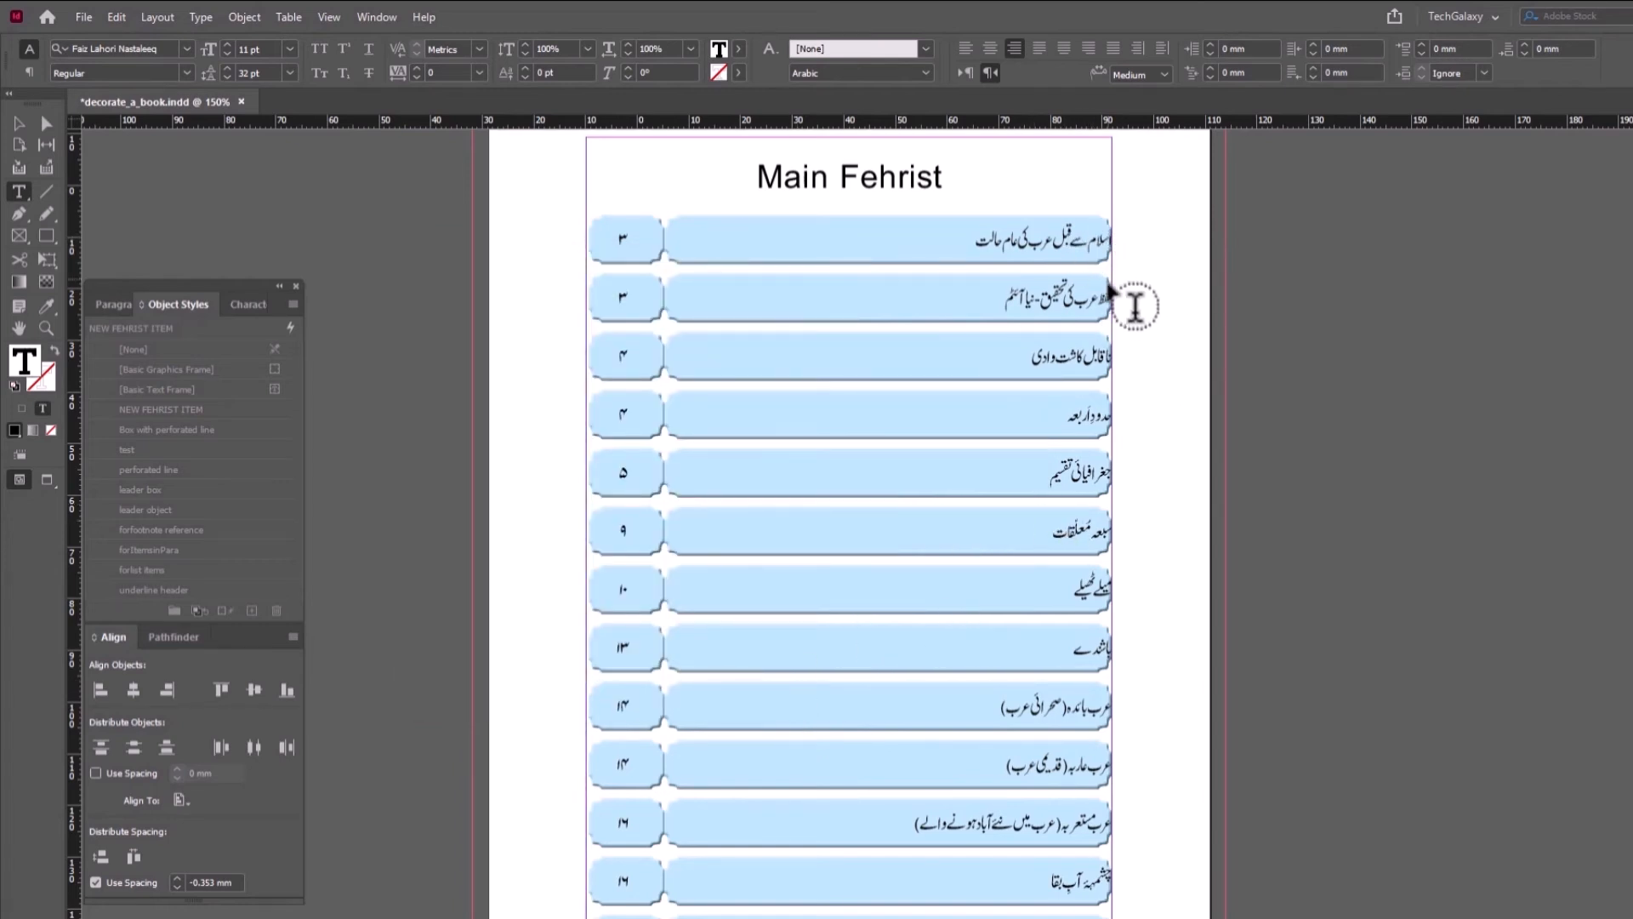
- Insert a tab before every TOC Body Text entry by replacing all GREP matches of ^. with \t$0
{"action": "left_click", "coordinate": [629, 266]}
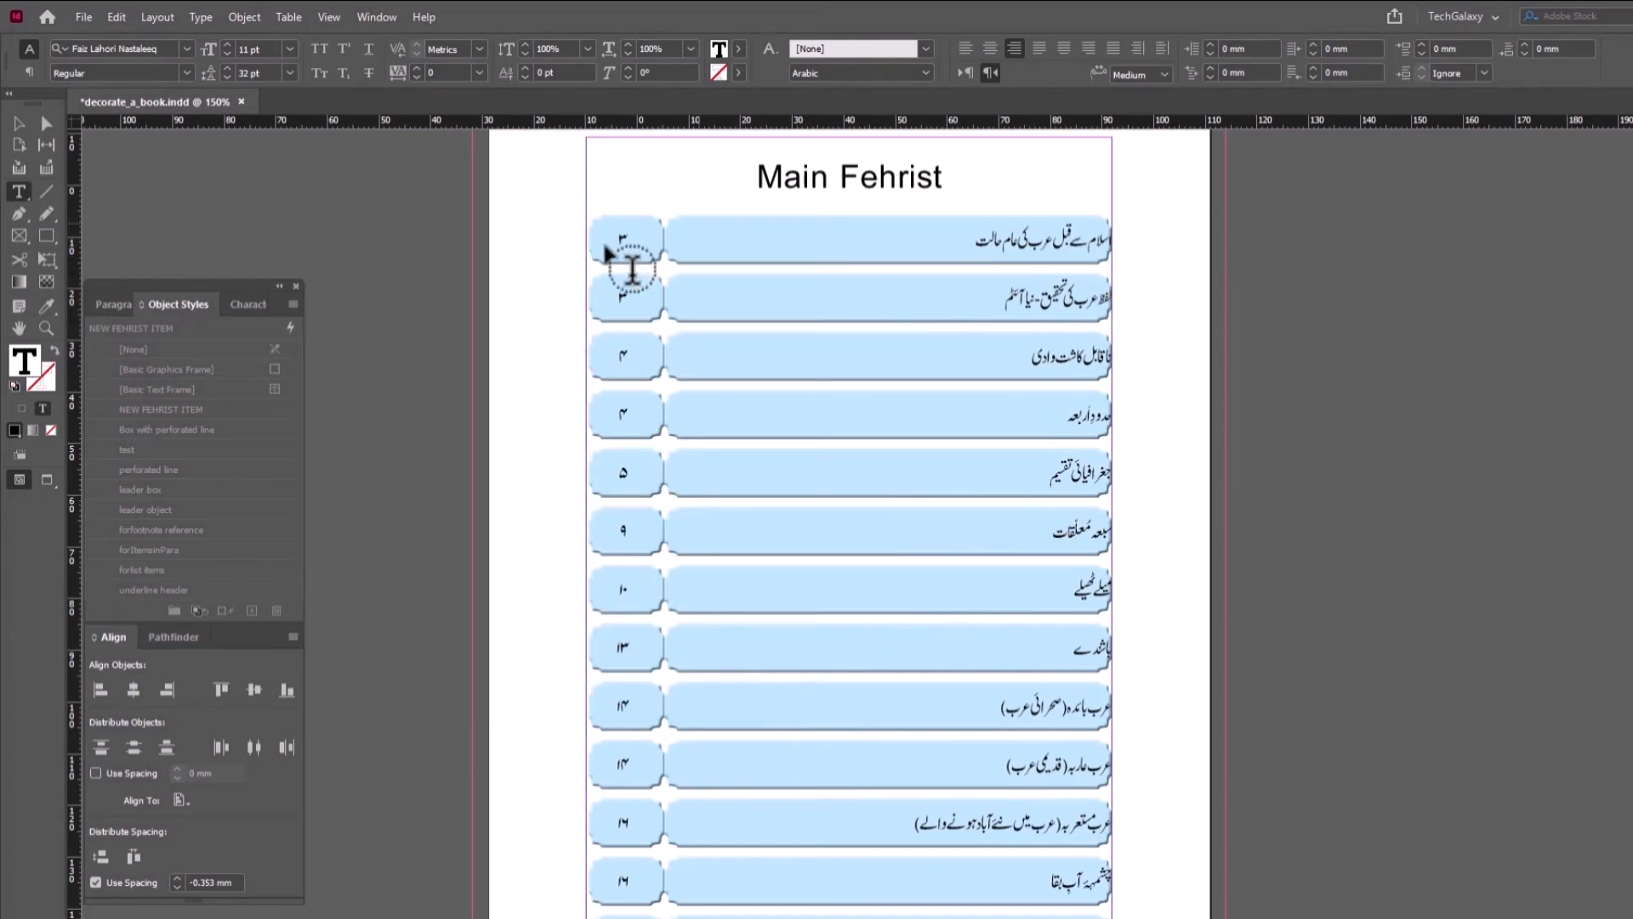
{"action": "left_click", "coordinate": [19, 123]}
{"action": "scroll", "coordinate": [948, 264], "scroll_direction": "up", "scroll_amount": 3}
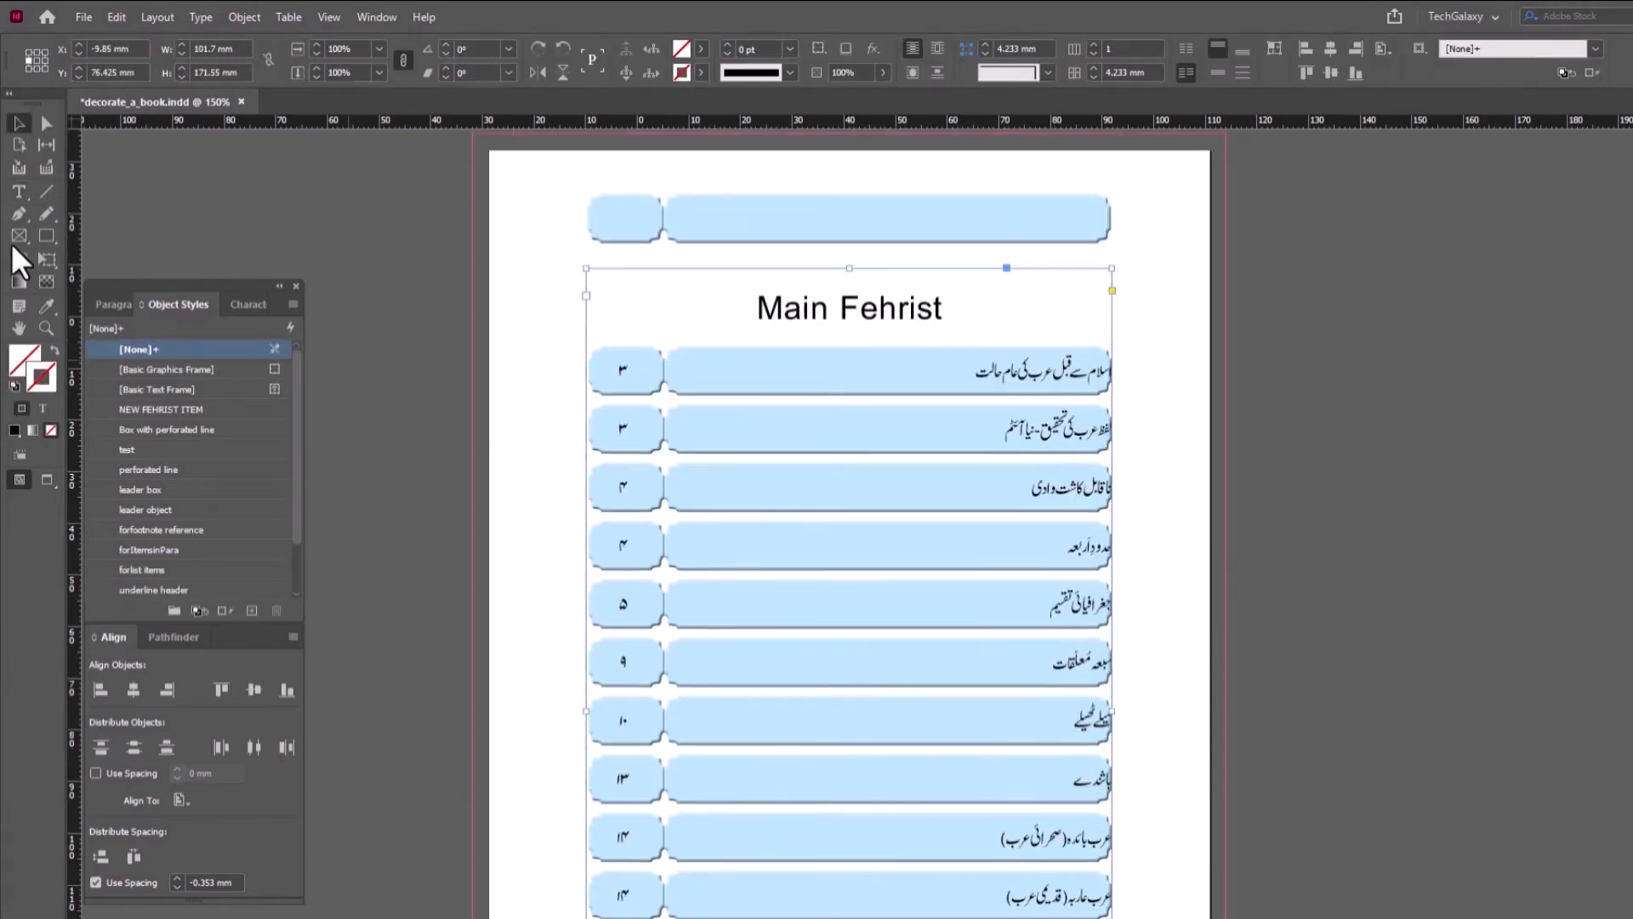
{"action": "left_click", "coordinate": [19, 191]}
{"action": "left_click", "coordinate": [853, 308]}
{"action": "key", "text": "ctrl+f"}
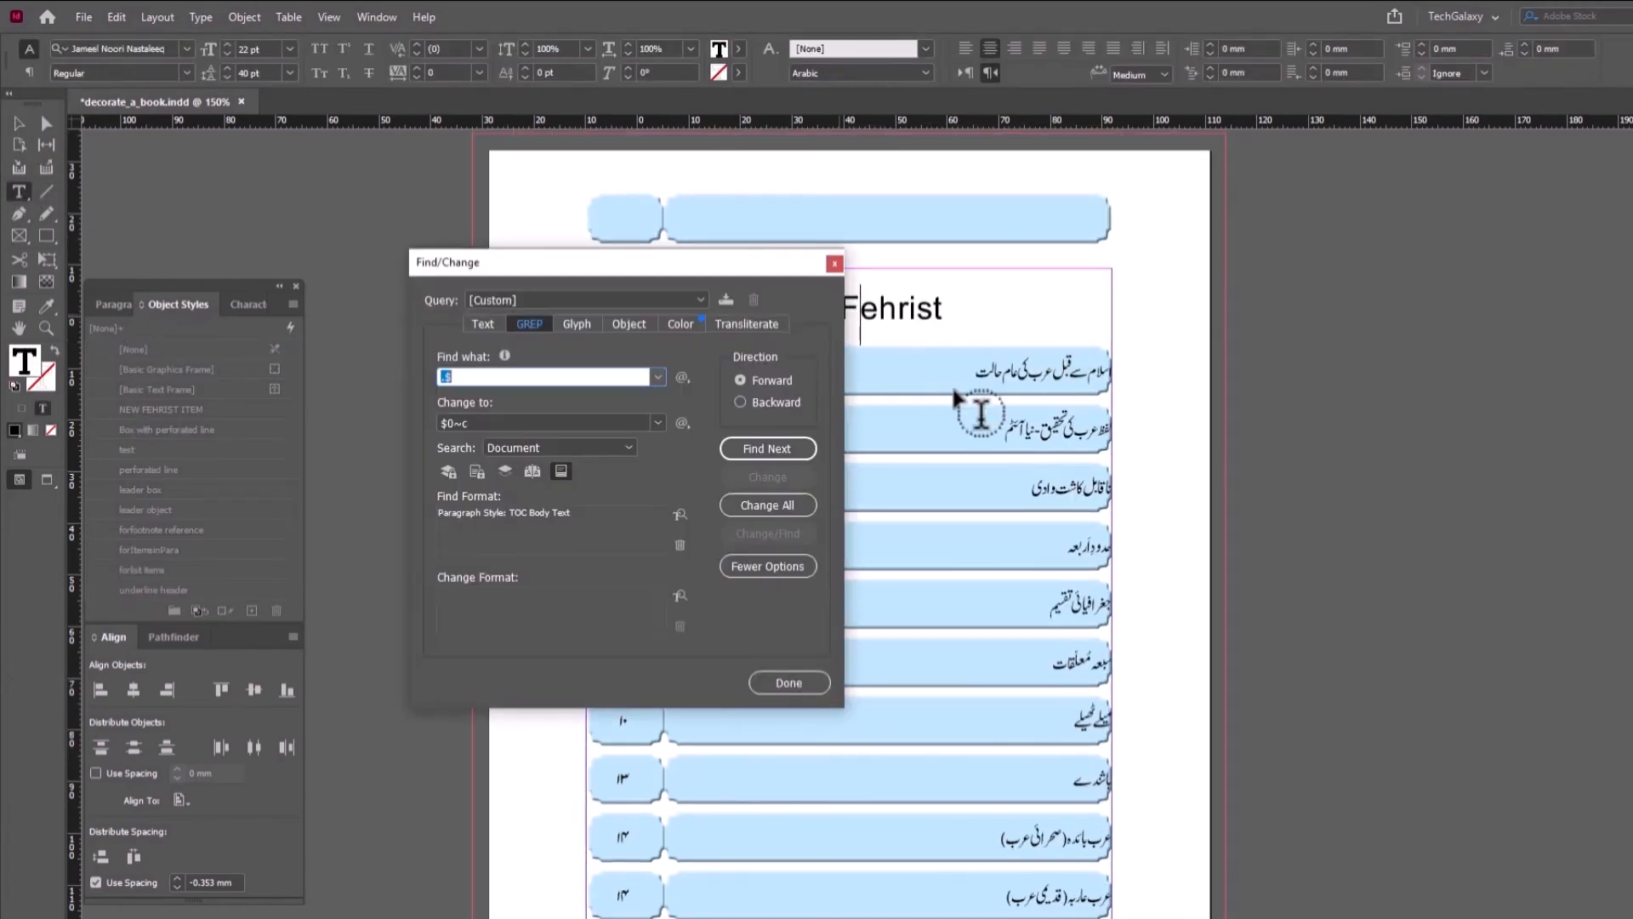
{"action": "left_click", "coordinate": [658, 376]}
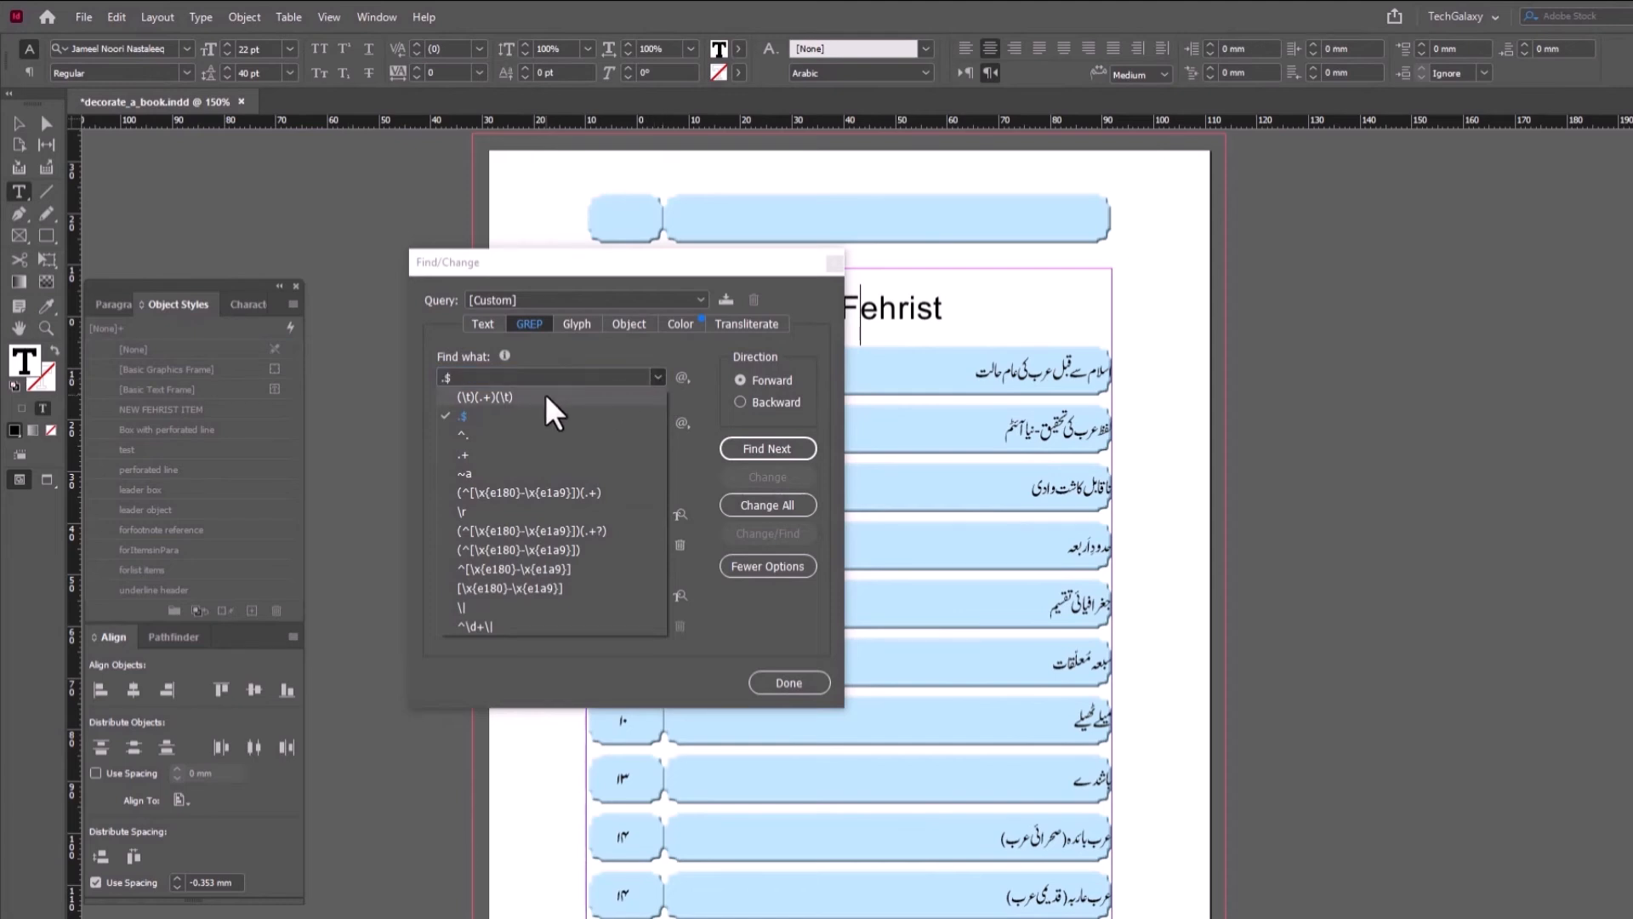
{"action": "left_click", "coordinate": [482, 436]}
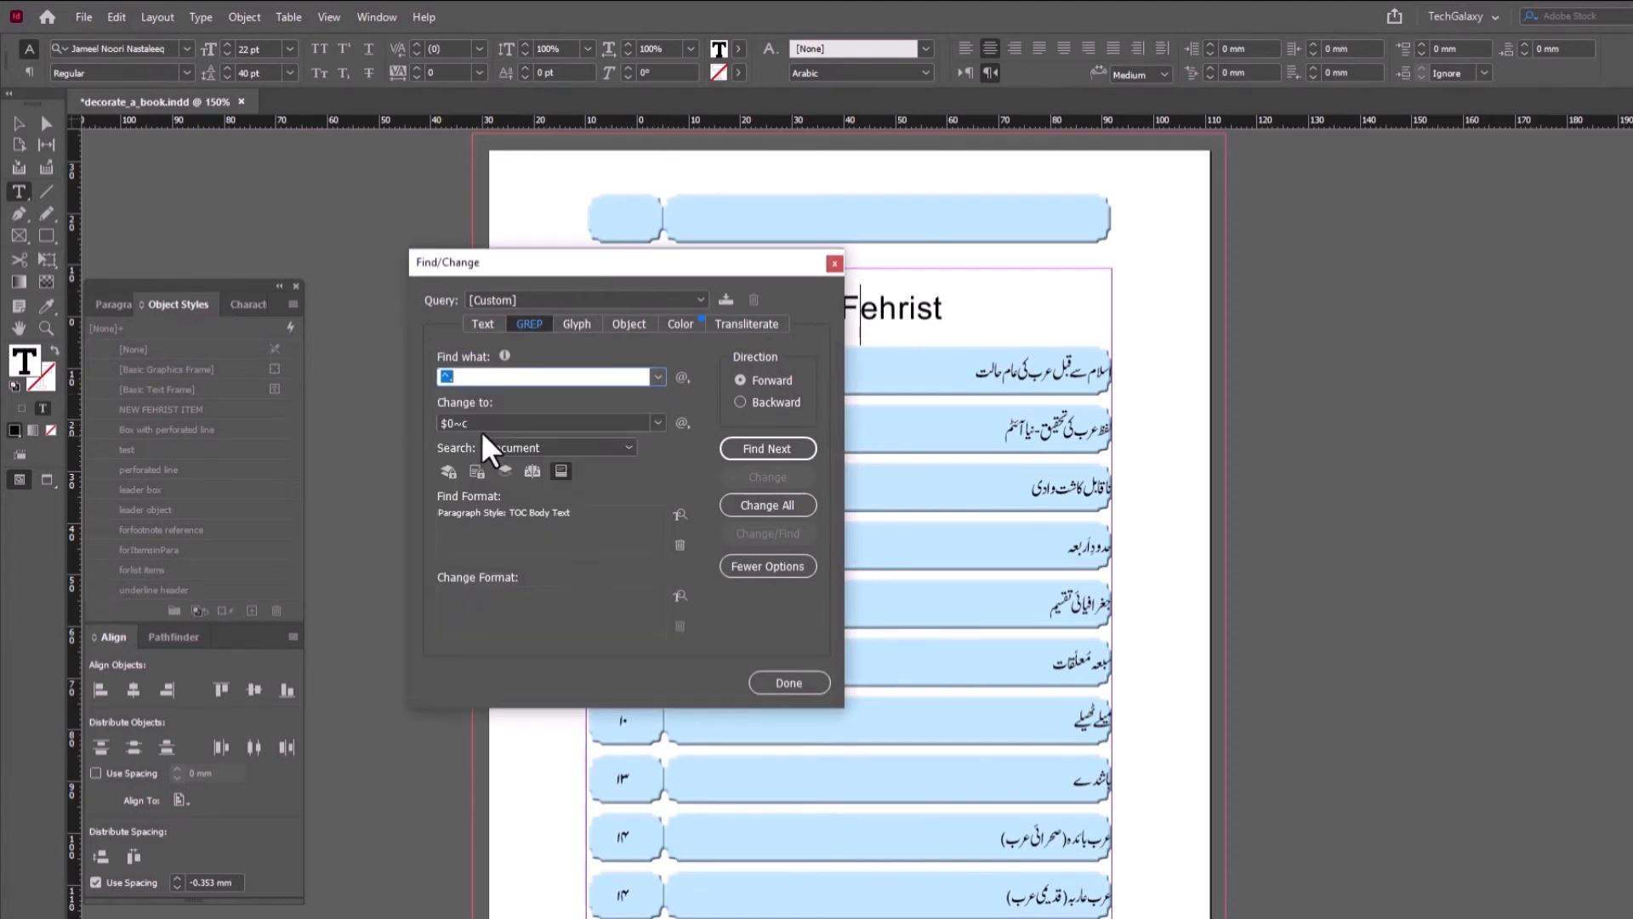
{"action": "left_click", "coordinate": [657, 423]}
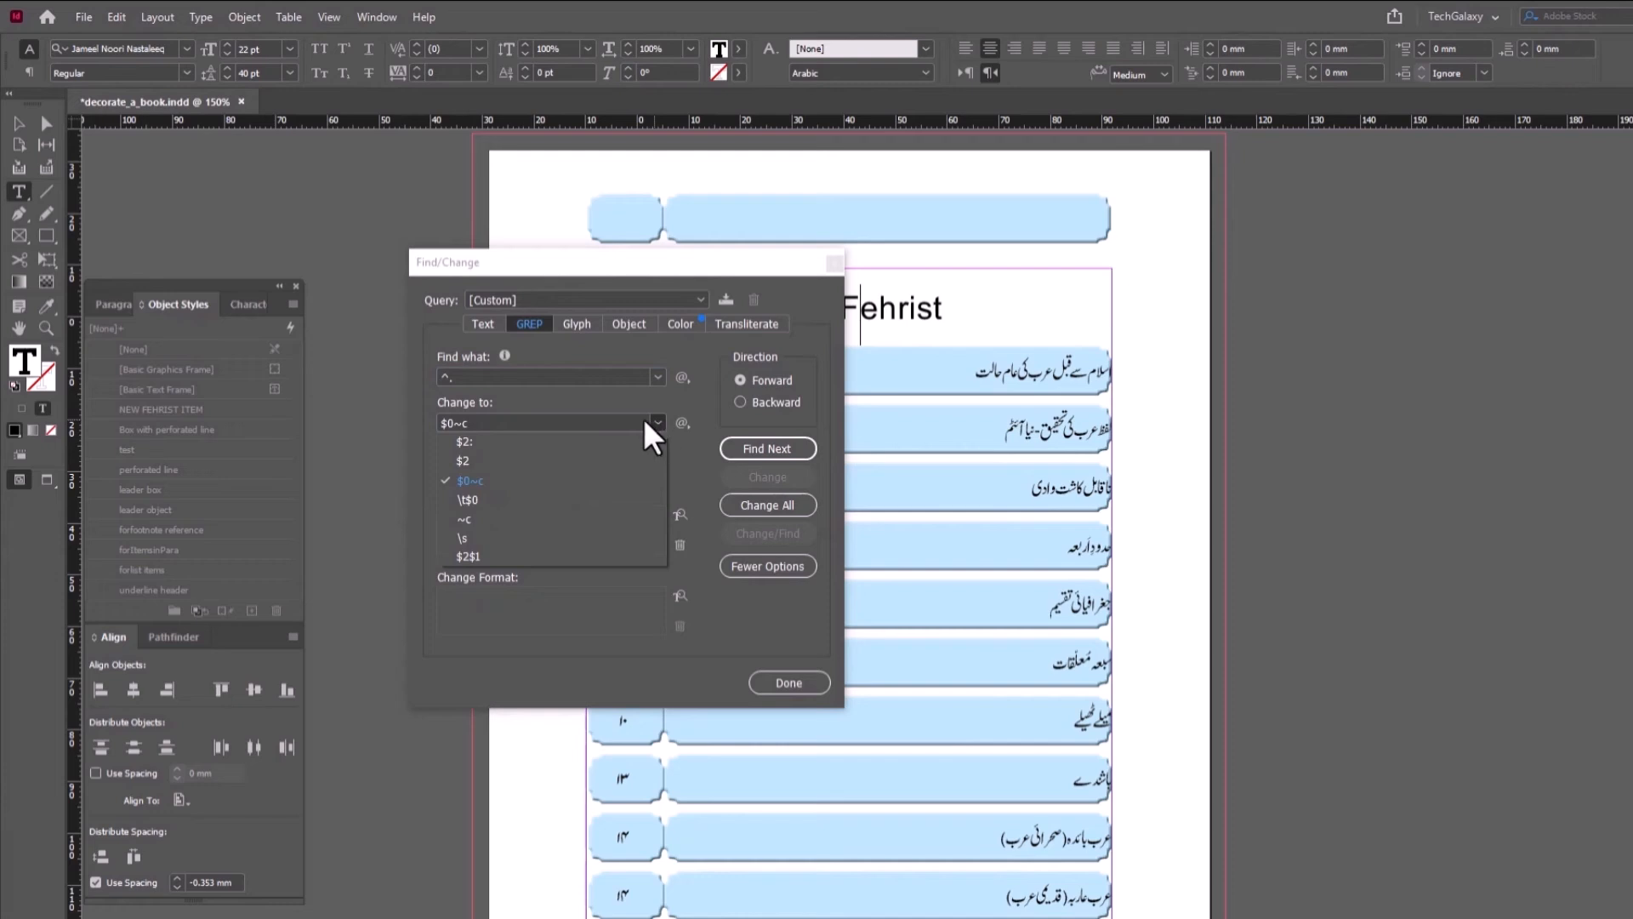
{"action": "left_click", "coordinate": [507, 498]}
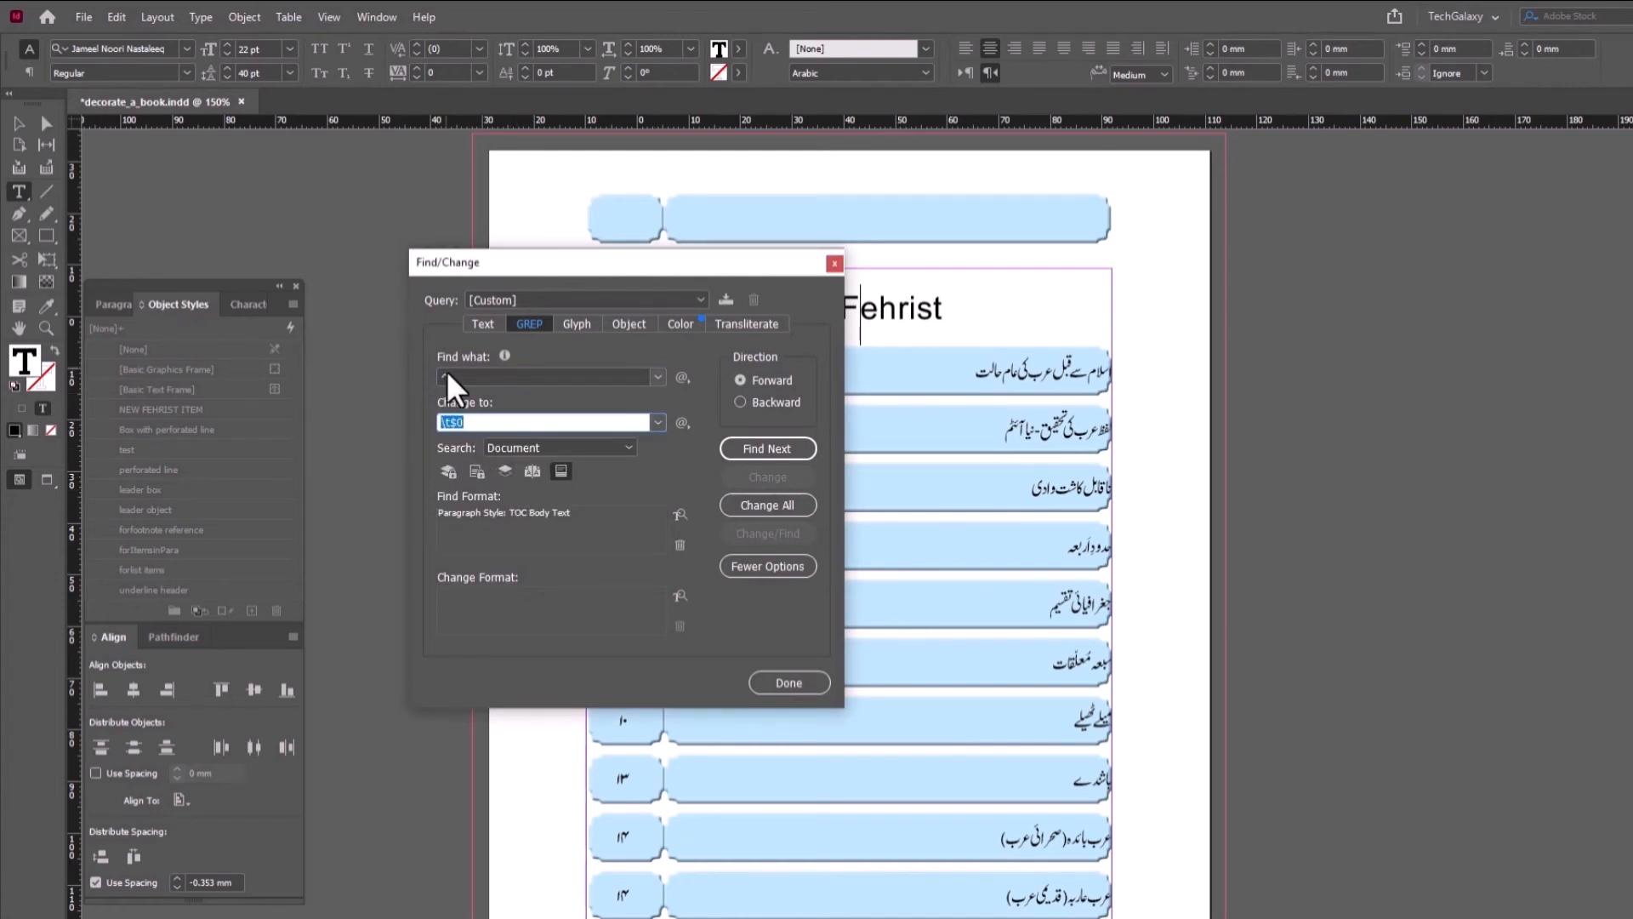
{"action": "left_click", "coordinate": [765, 446]}
{"action": "left_click", "coordinate": [779, 504]}
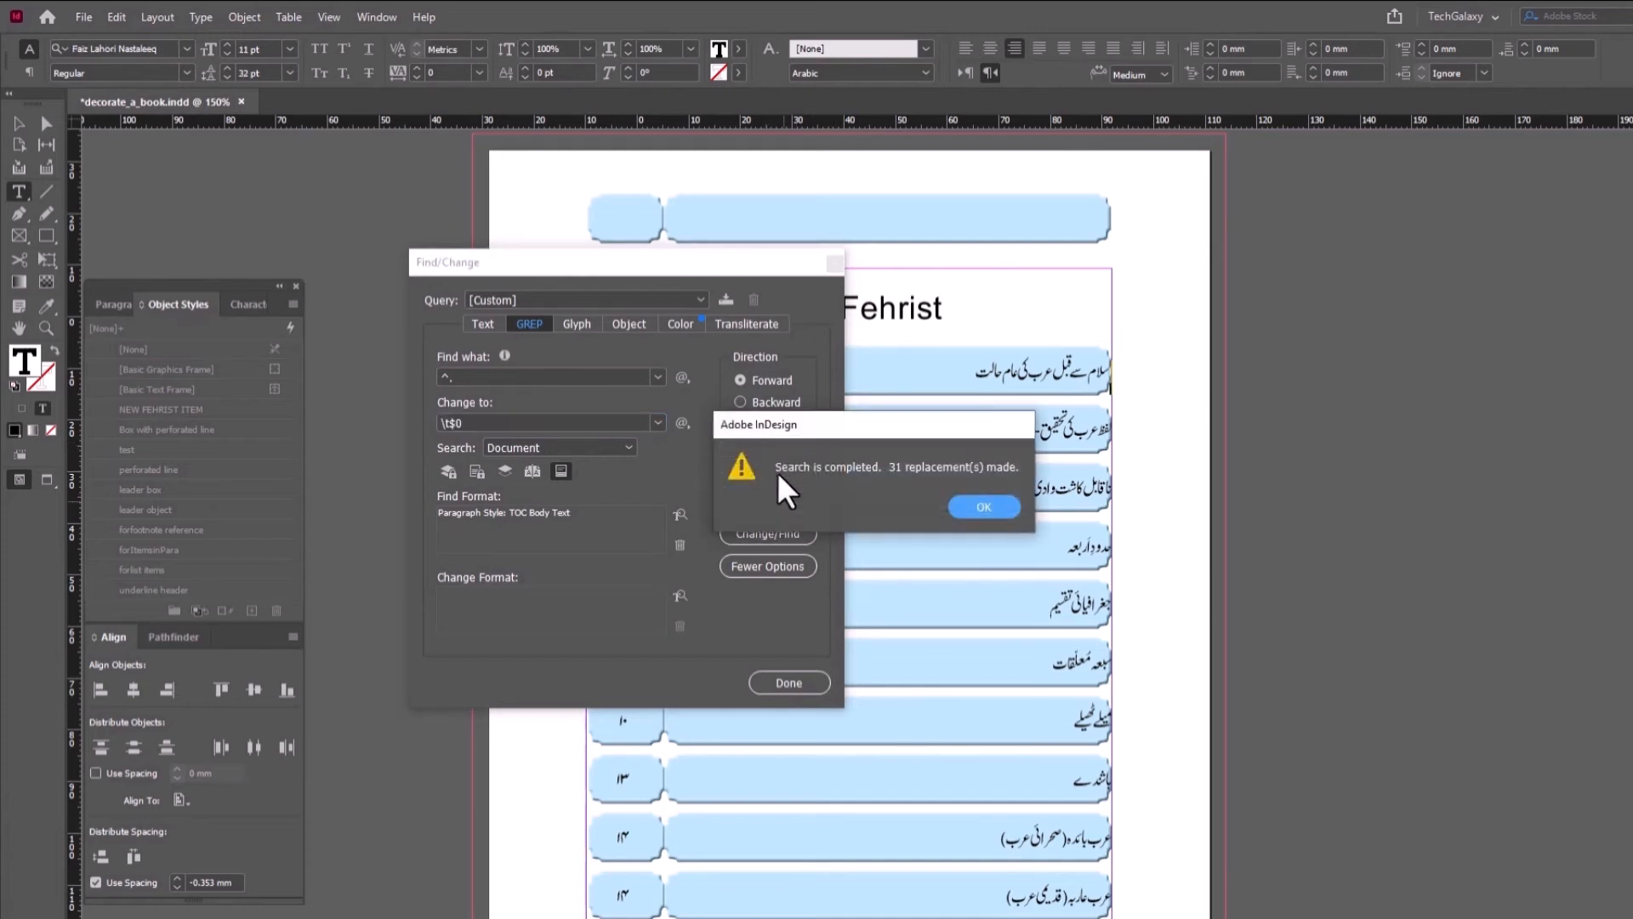
{"action": "left_click", "coordinate": [987, 505]}
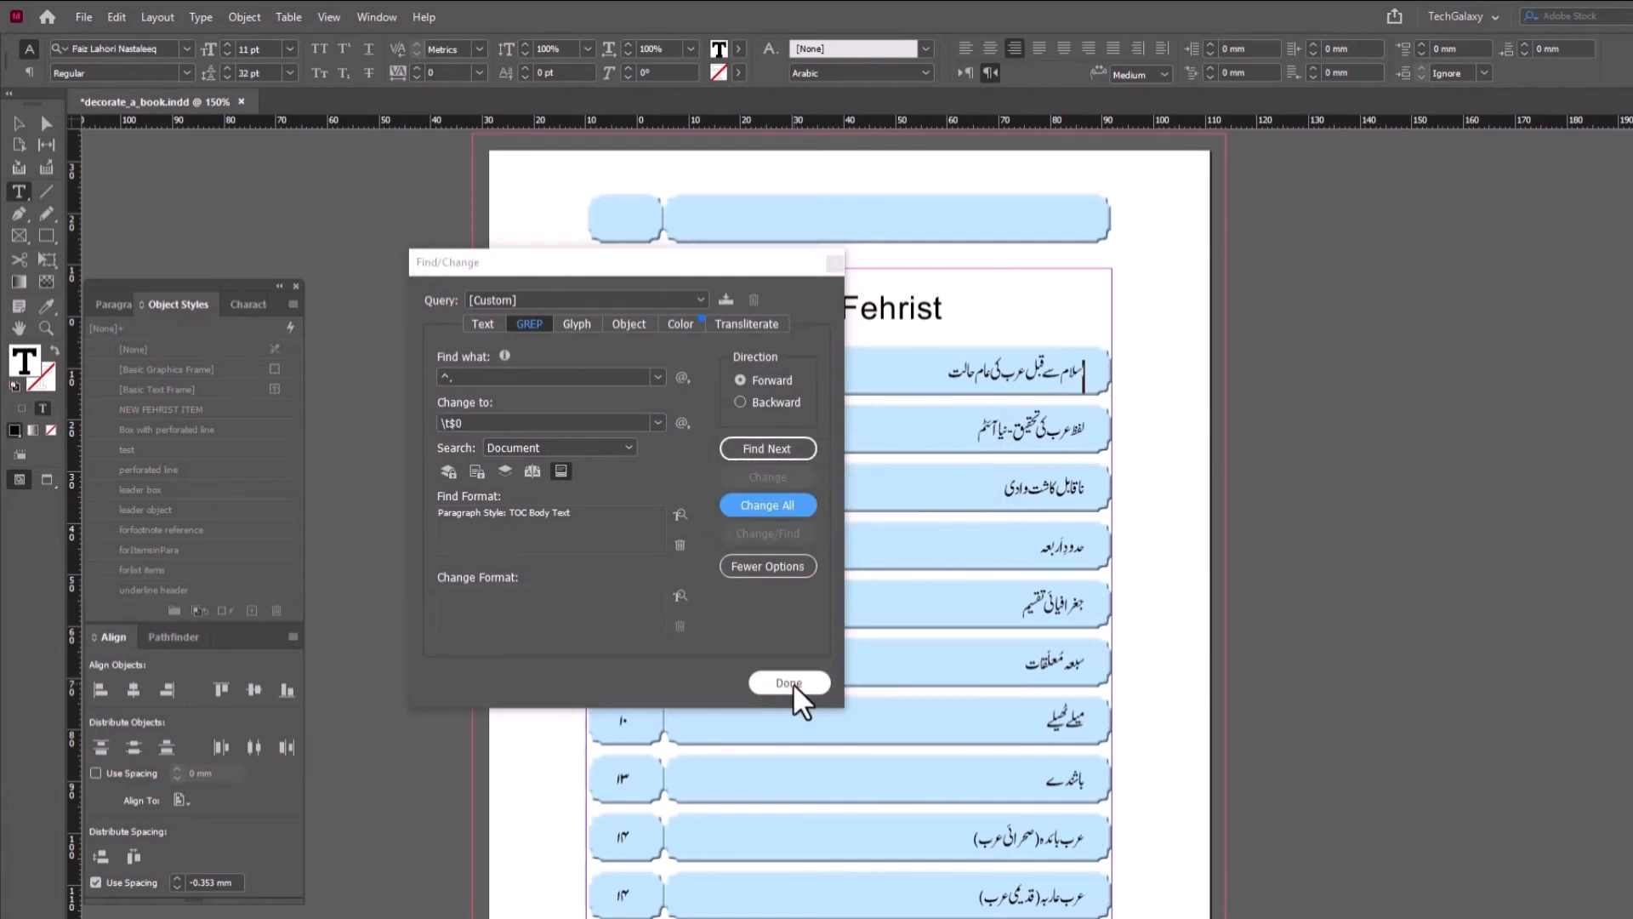
{"action": "left_click", "coordinate": [791, 682]}
- Look over the decorated contents page, from the frame group above the title down through the indented entries
{"action": "left_click", "coordinate": [19, 123]}
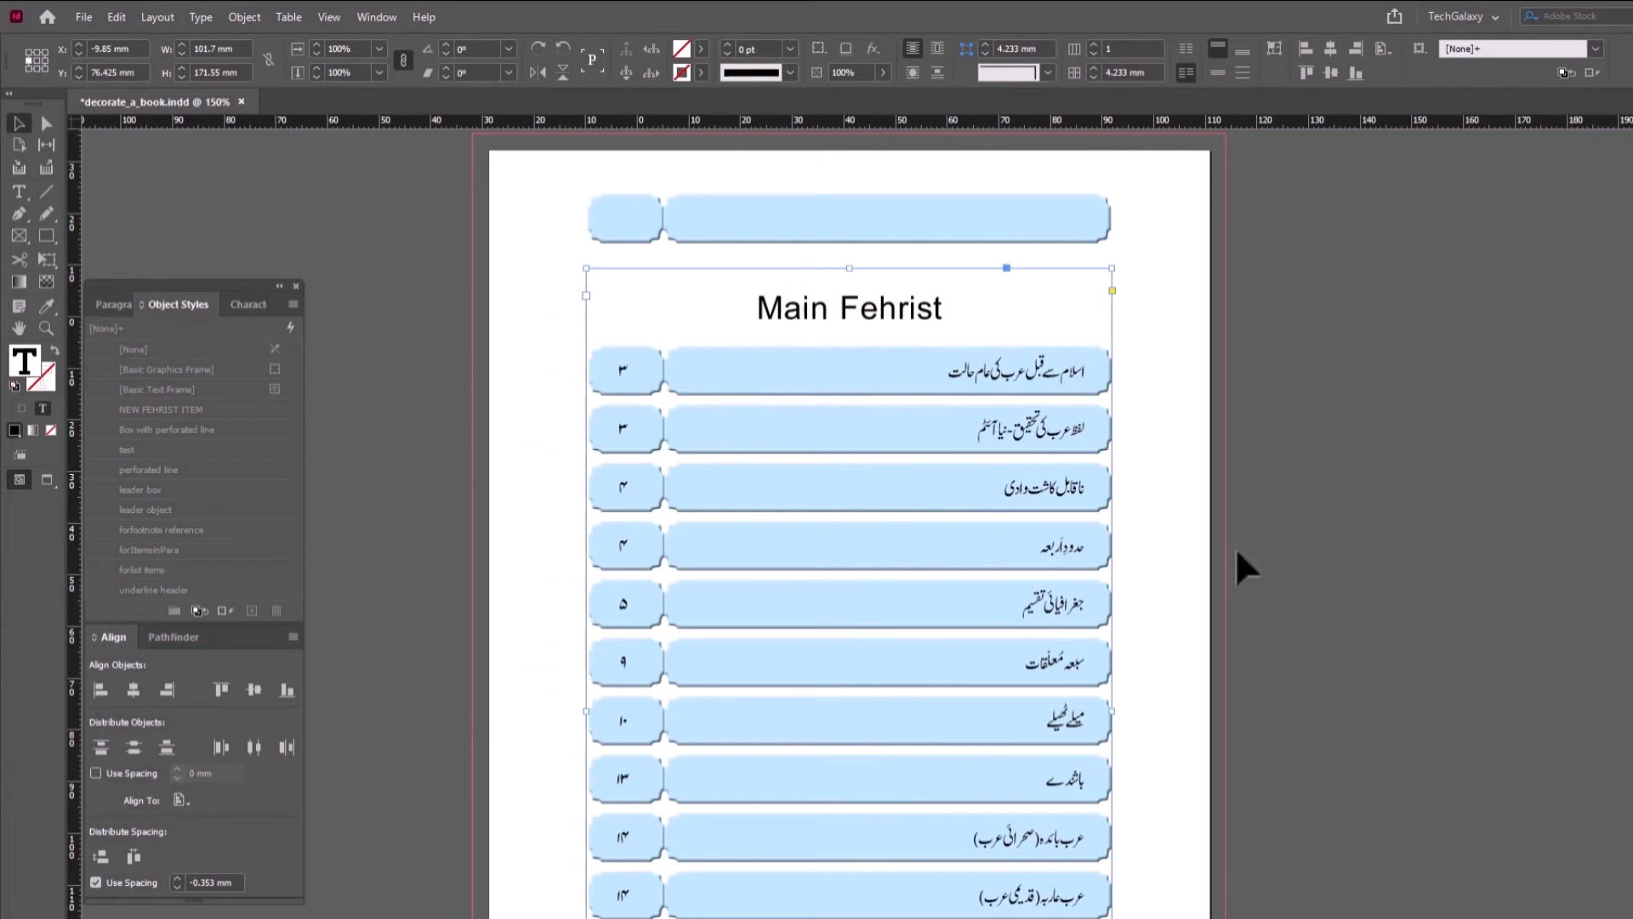
{"action": "scroll", "coordinate": [1257, 587], "scroll_direction": "down", "scroll_amount": 1}
{"action": "scroll", "coordinate": [906, 579], "scroll_direction": "down", "scroll_amount": 2}
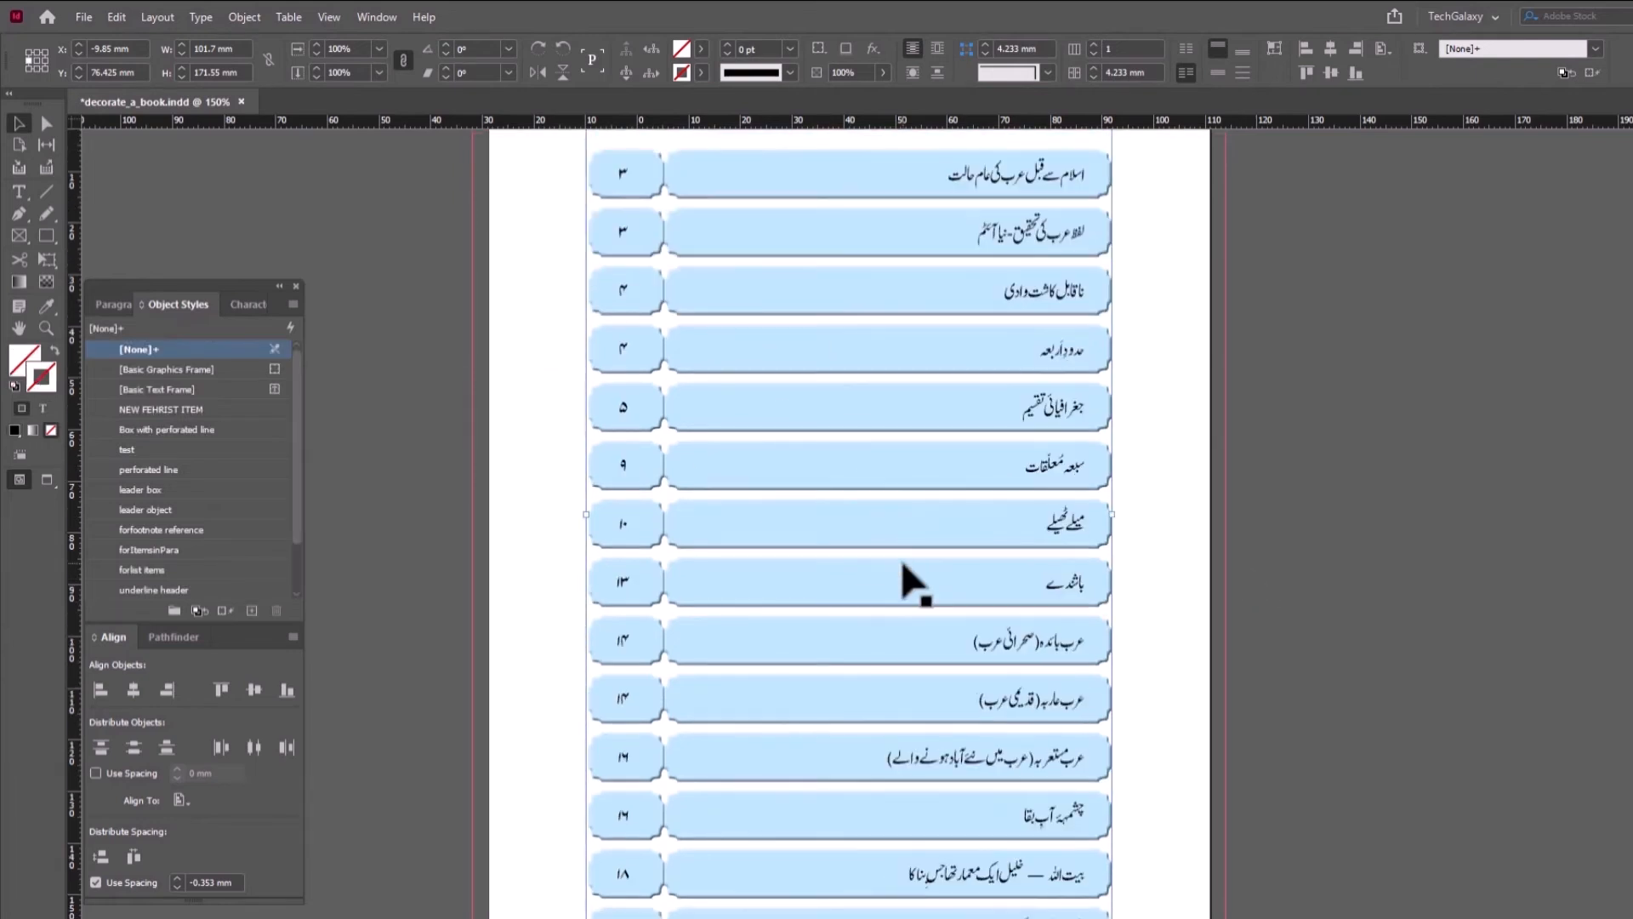
{"action": "scroll", "coordinate": [1213, 682], "scroll_direction": "up", "scroll_amount": 4}
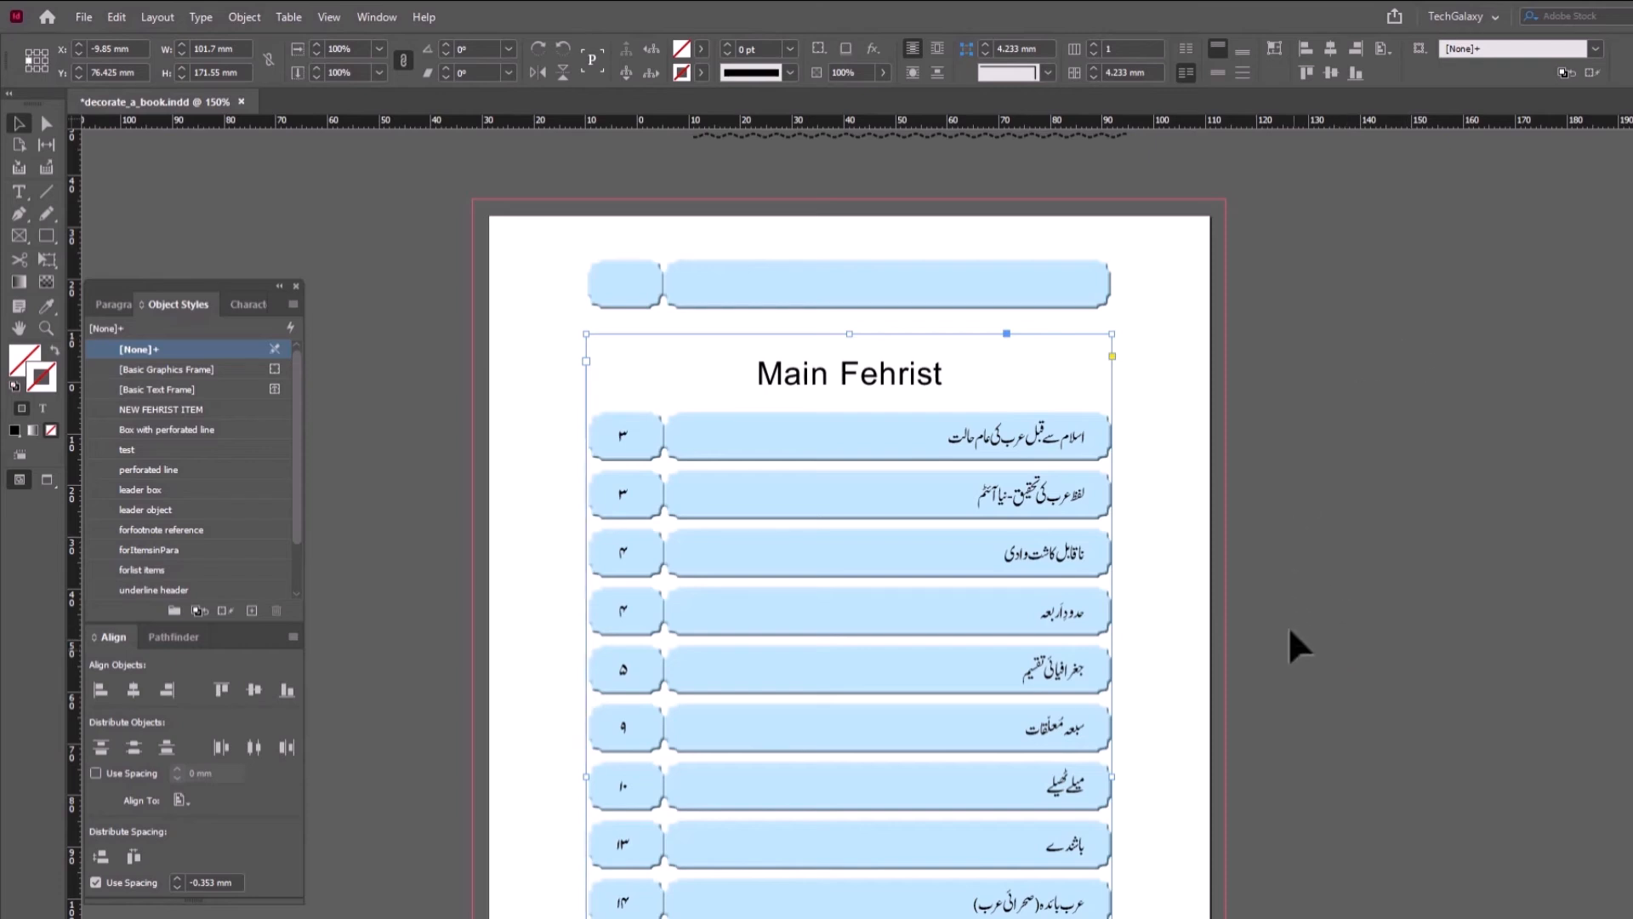
{"action": "left_click_drag", "start_coordinate": [1338, 586], "coordinate": [1240, 430]}
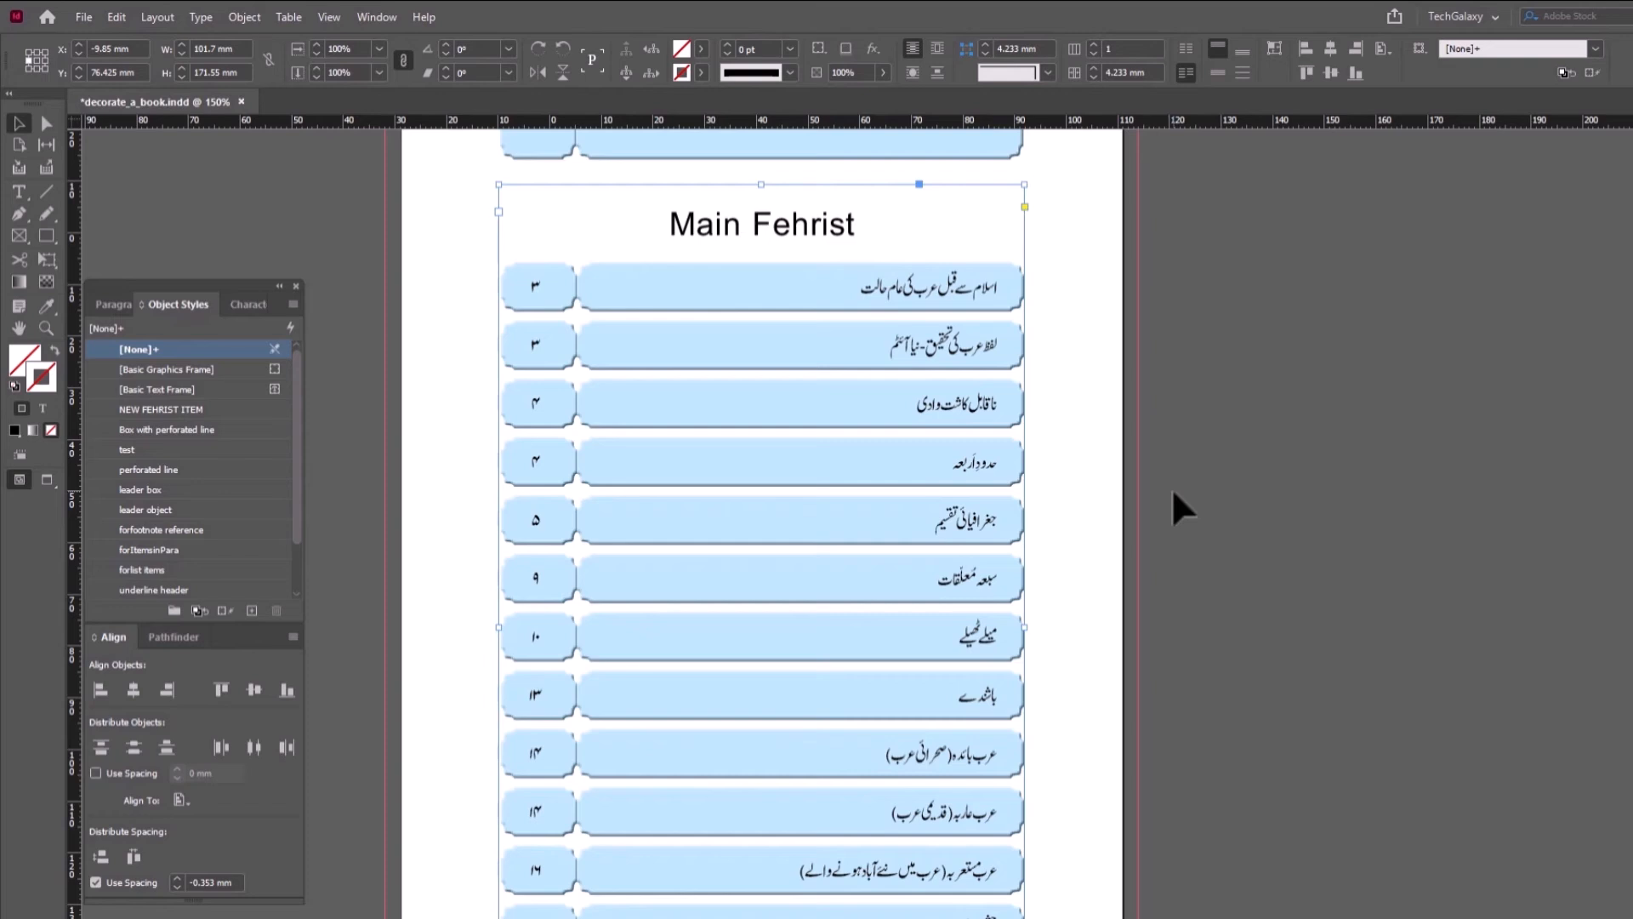
{"action": "scroll", "coordinate": [1274, 495], "scroll_direction": "up", "scroll_amount": 3}
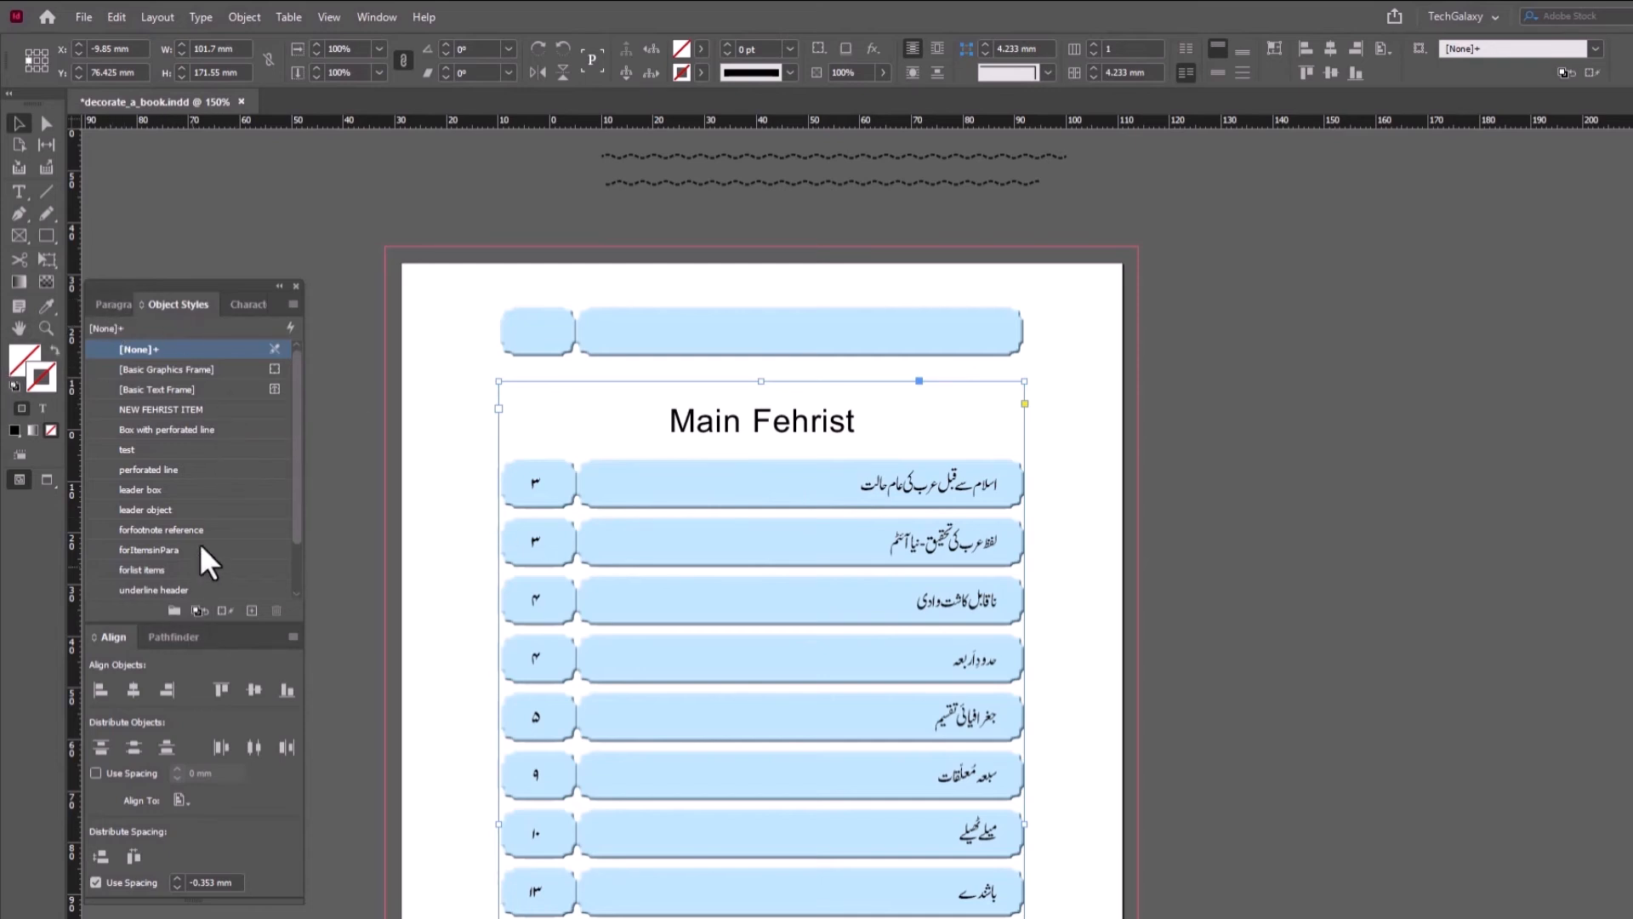
{"action": "scroll", "coordinate": [208, 553], "scroll_direction": "down", "scroll_amount": 1}
- Remove the anchored frames from all TOC Body Text entries by replacing every GREP match of ~a with nothing
{"action": "key", "text": "ctrl+f"}
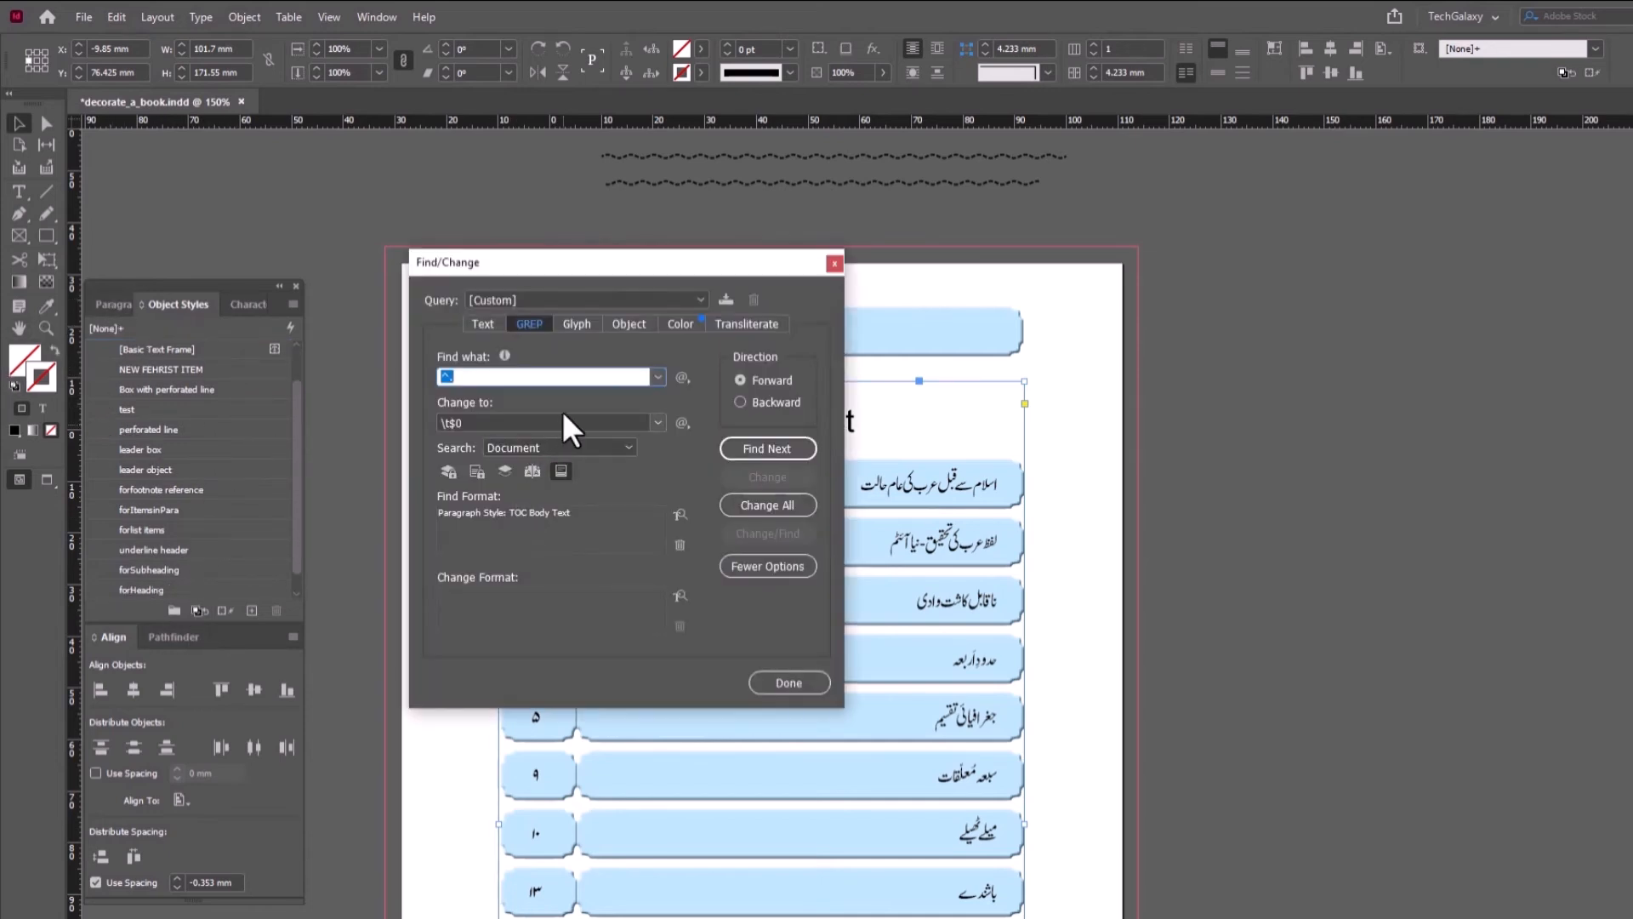
{"action": "type", "text": "~"}
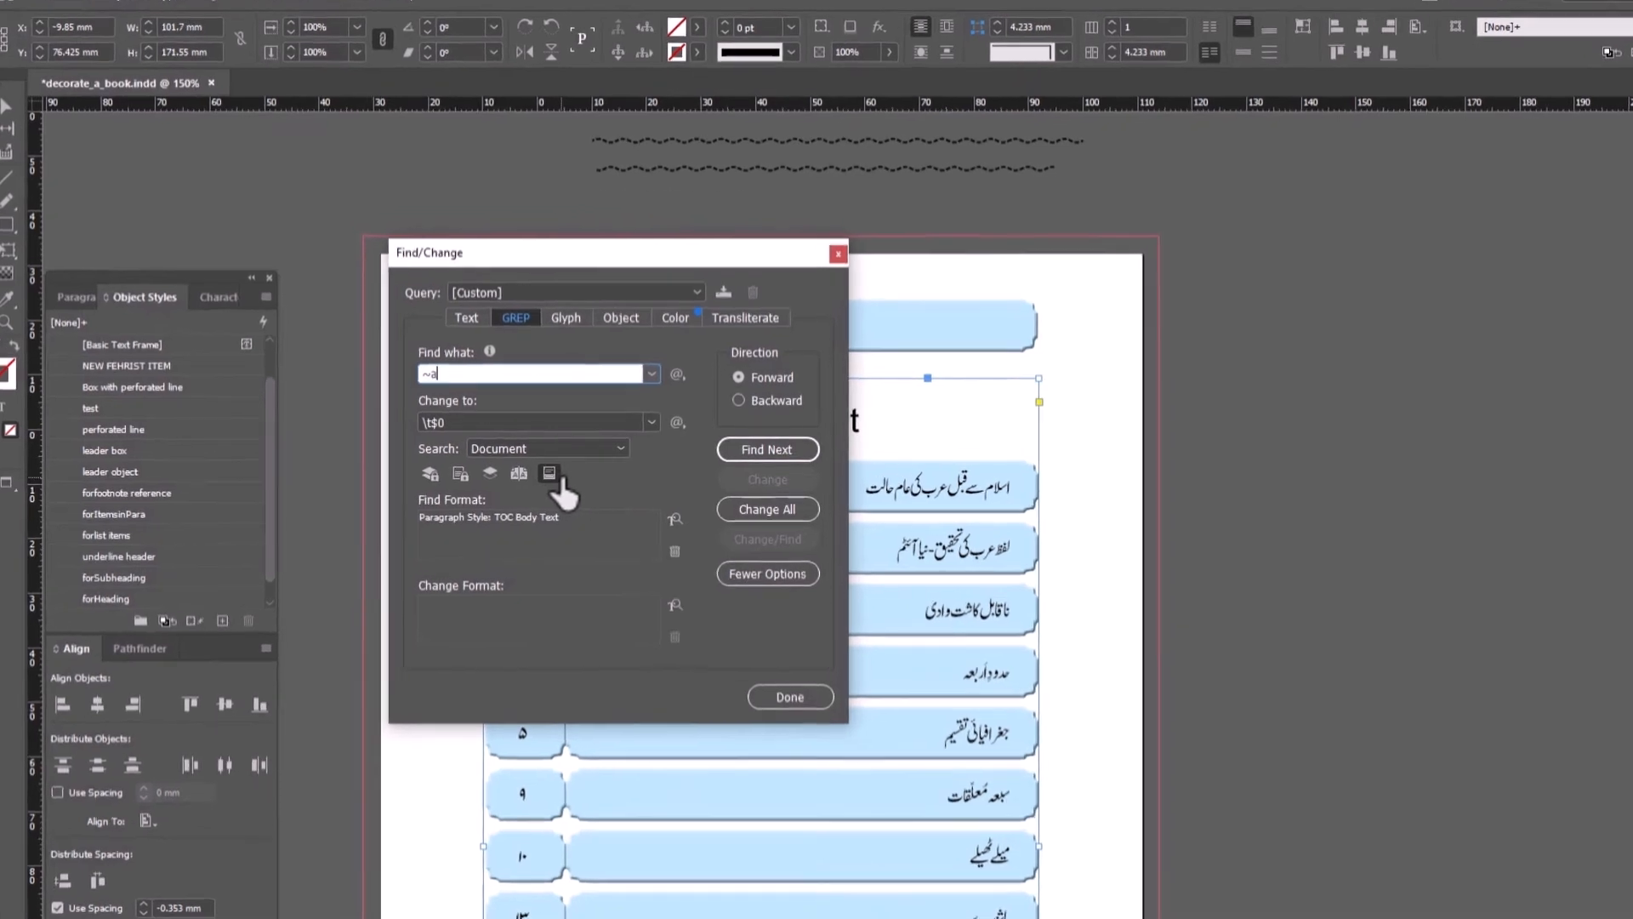
{"action": "type", "text": "a"}
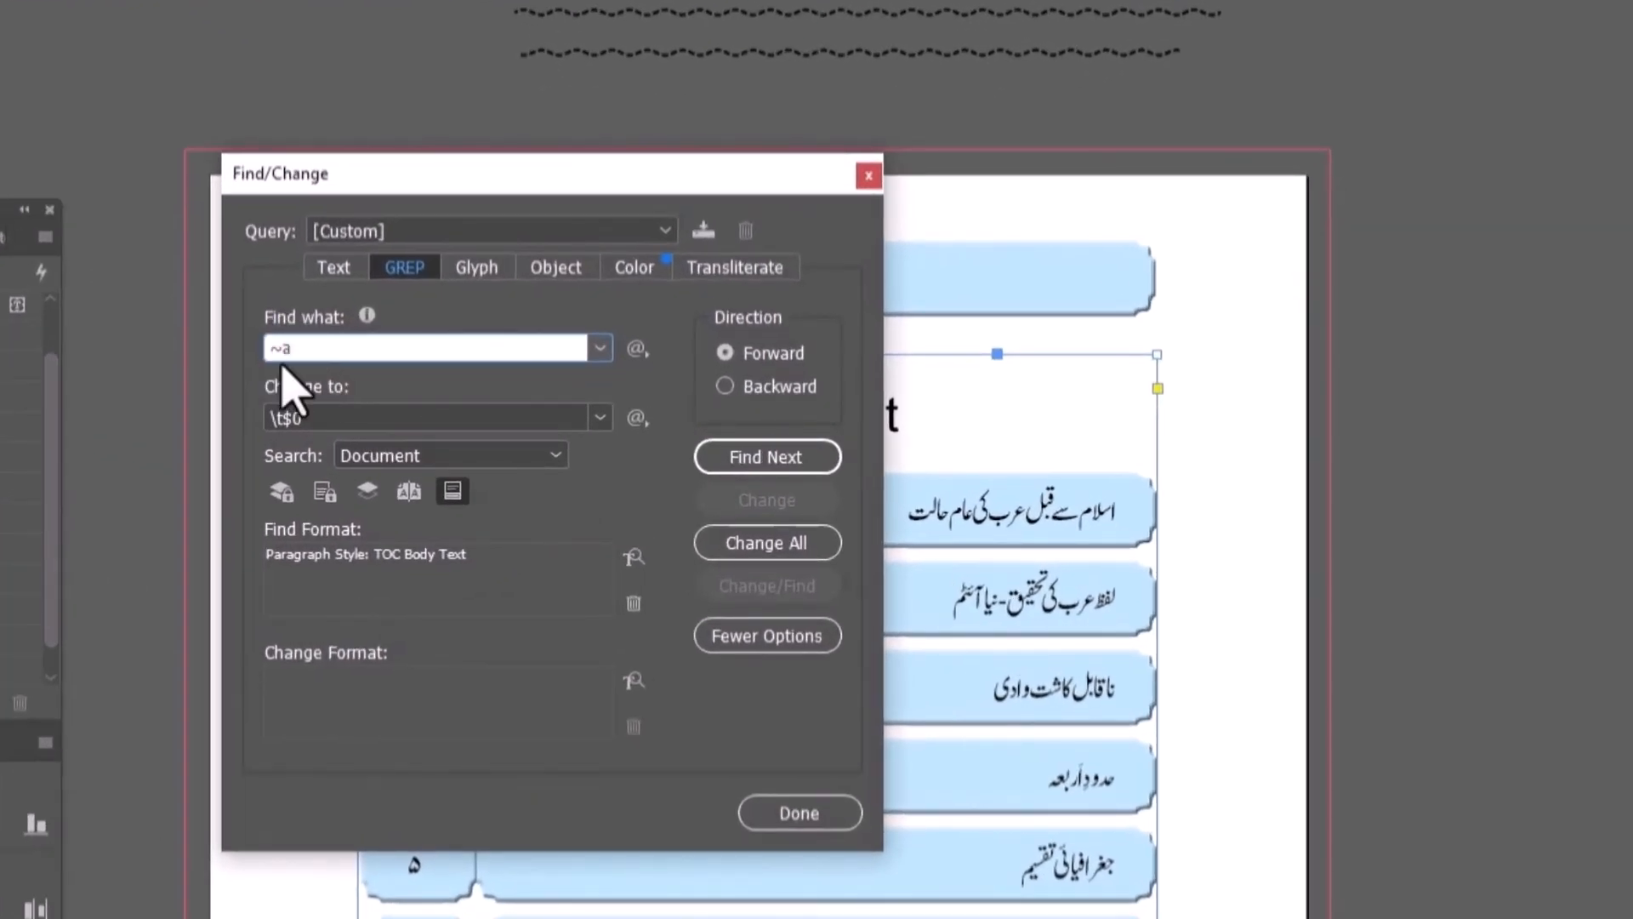
{"action": "key", "text": "Tab"}
{"action": "key", "text": "BackSpace"}
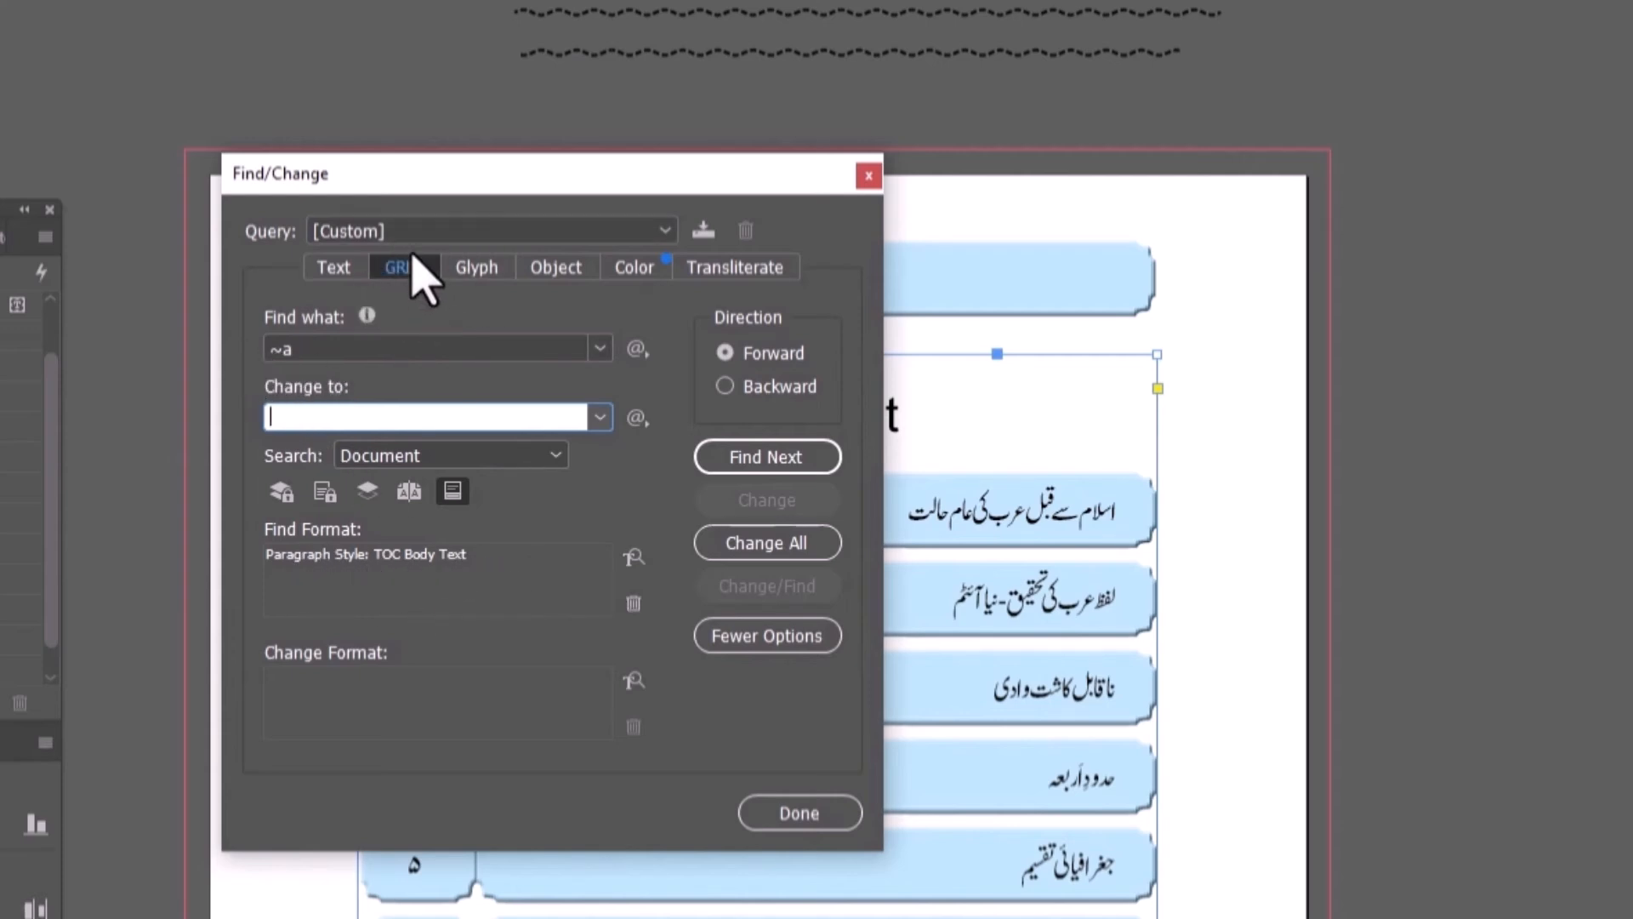
{"action": "left_click", "coordinate": [765, 457]}
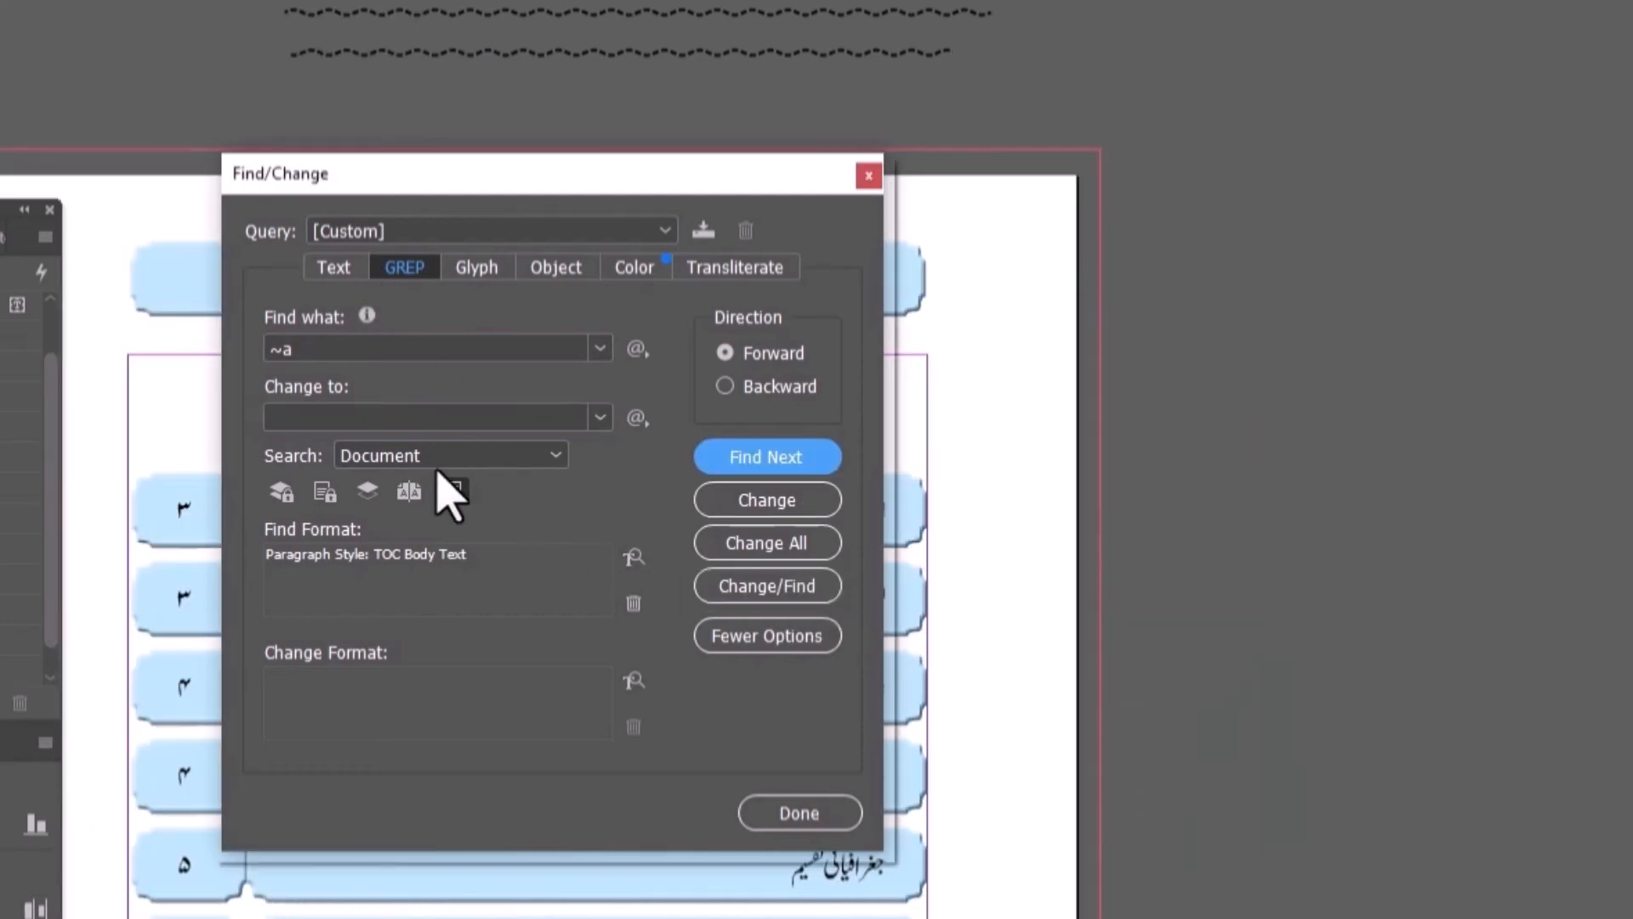
{"action": "left_click", "coordinate": [808, 543]}
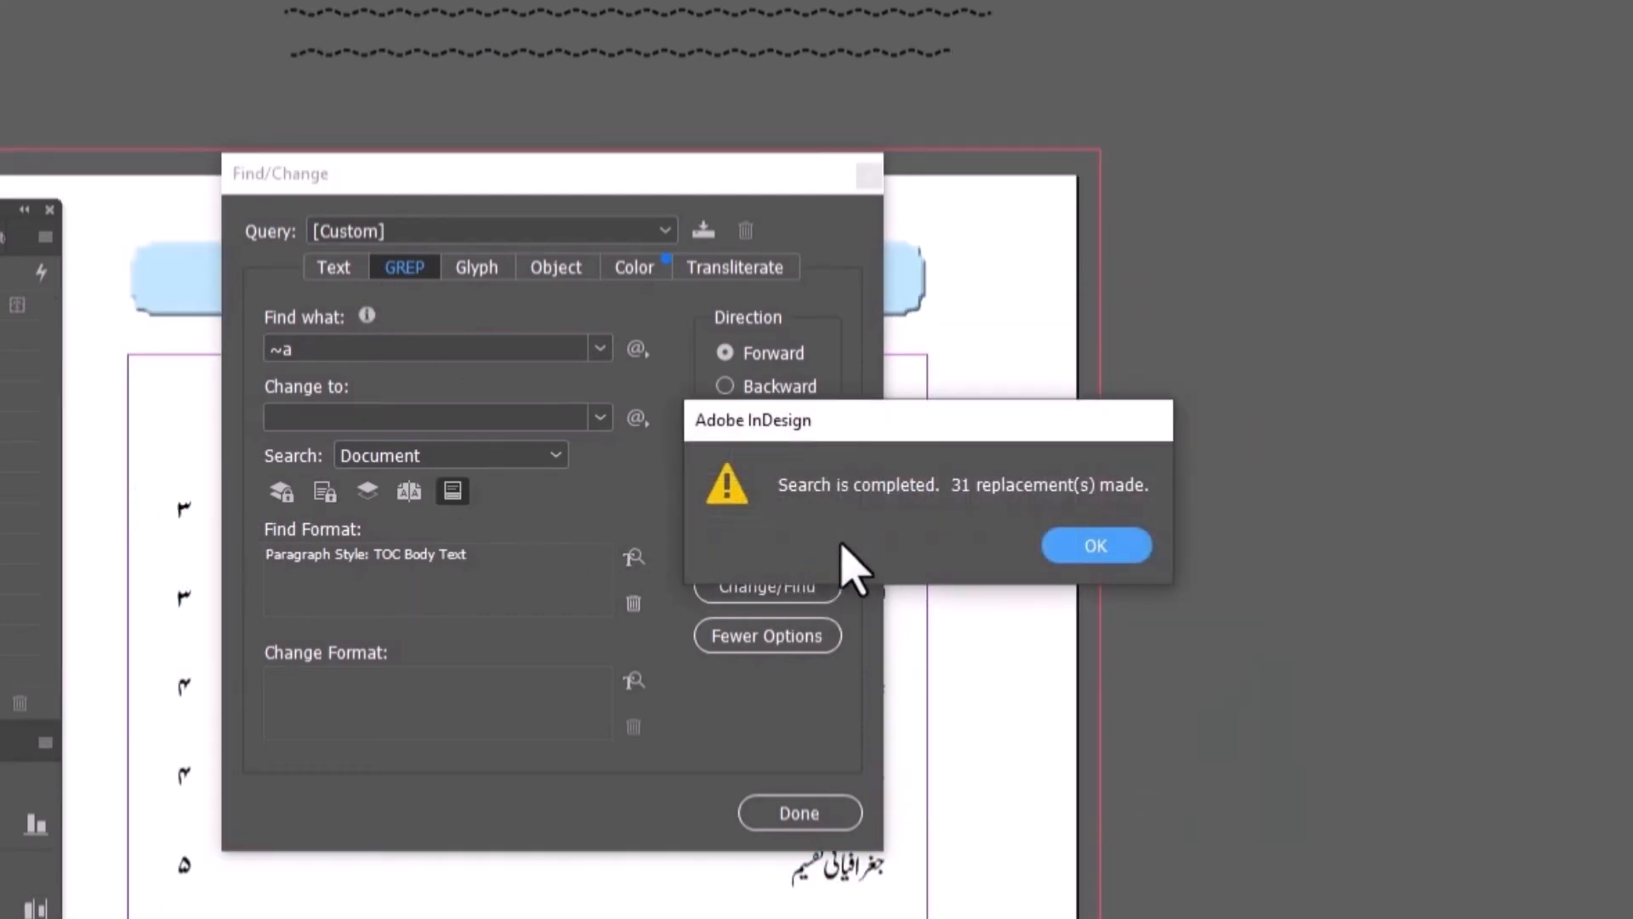
{"action": "left_click", "coordinate": [1084, 546]}
{"action": "left_click", "coordinate": [797, 817]}
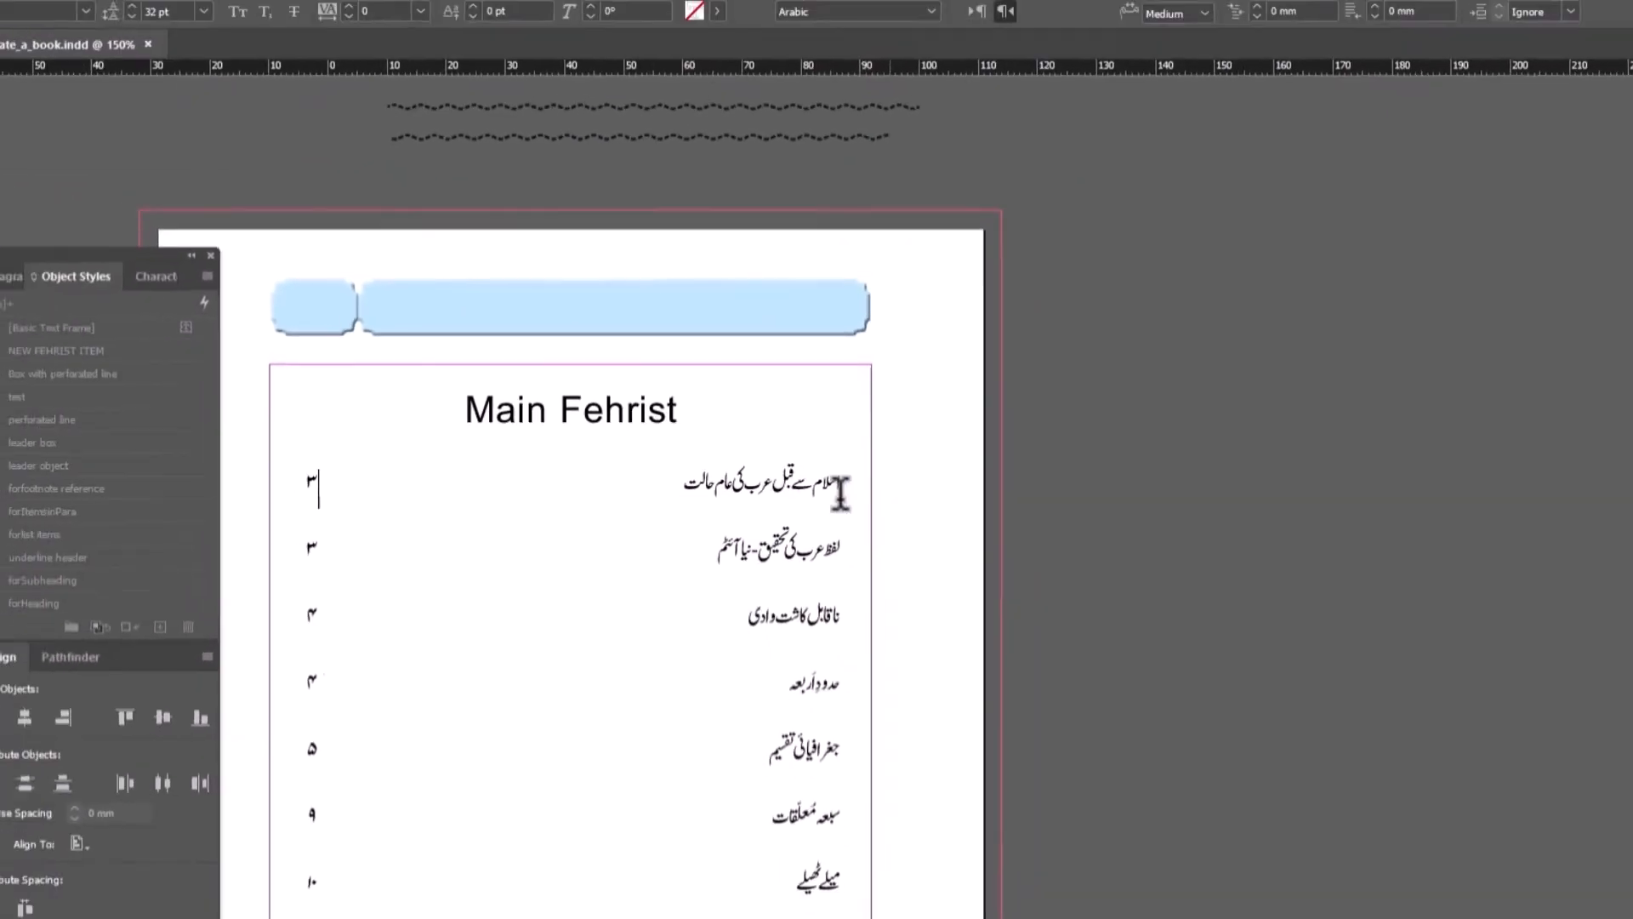
- Review the contents page down to its footer and check which paragraph style the section title on page 2 uses
{"action": "scroll", "coordinate": [829, 548], "scroll_direction": "down", "scroll_amount": 5}
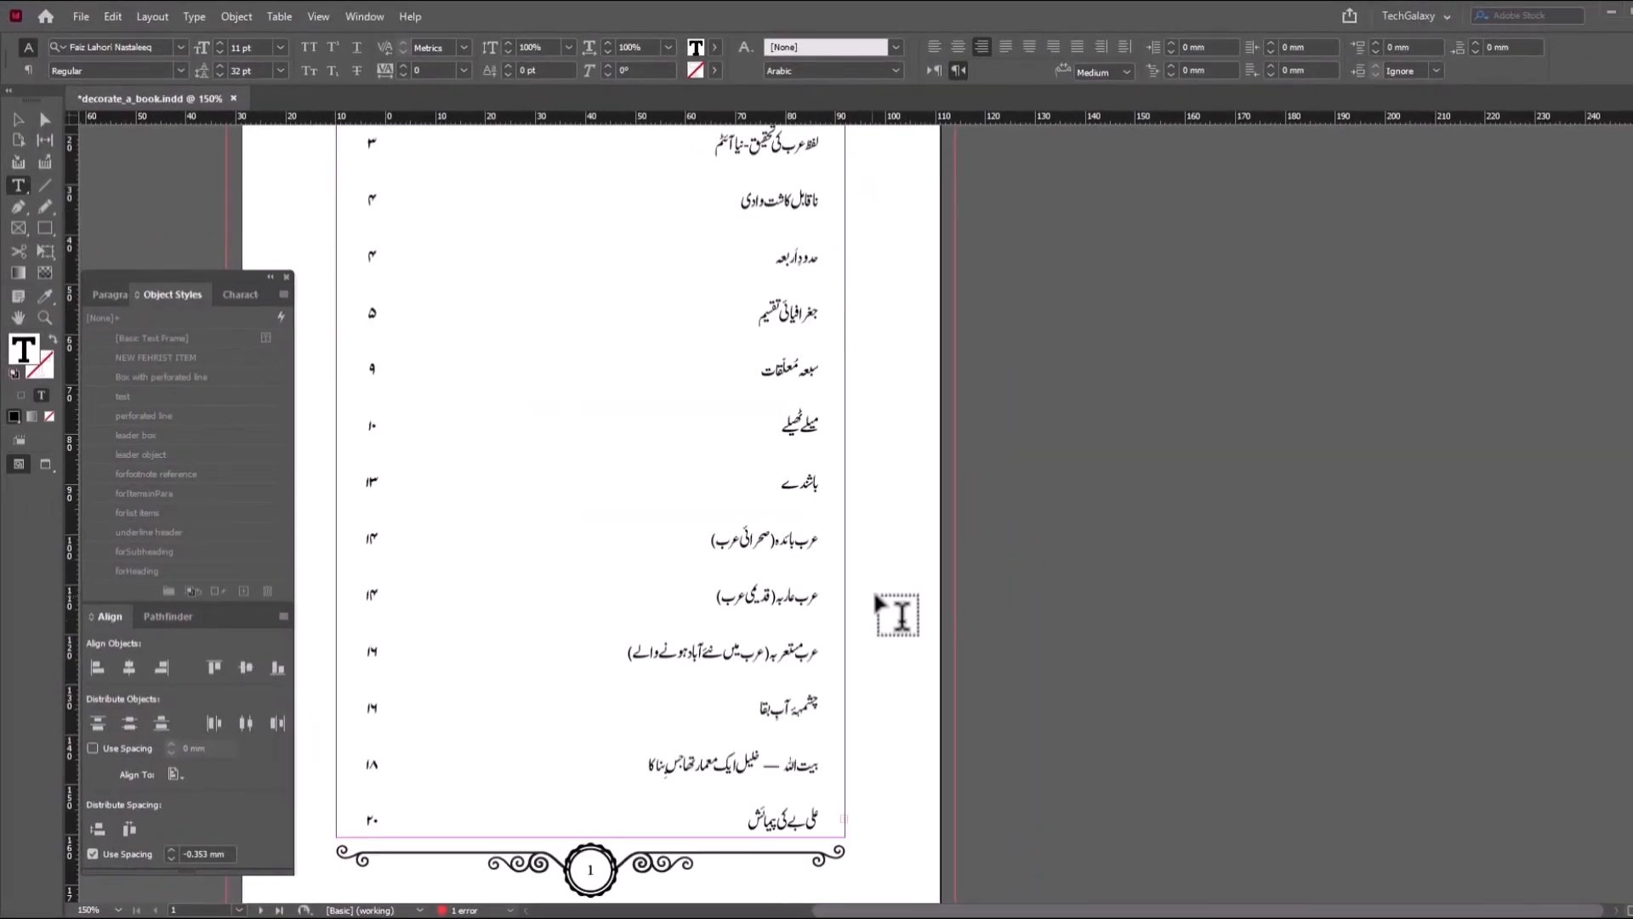
{"action": "left_click", "coordinate": [17, 124]}
{"action": "scroll", "coordinate": [982, 575], "scroll_direction": "down", "scroll_amount": 10}
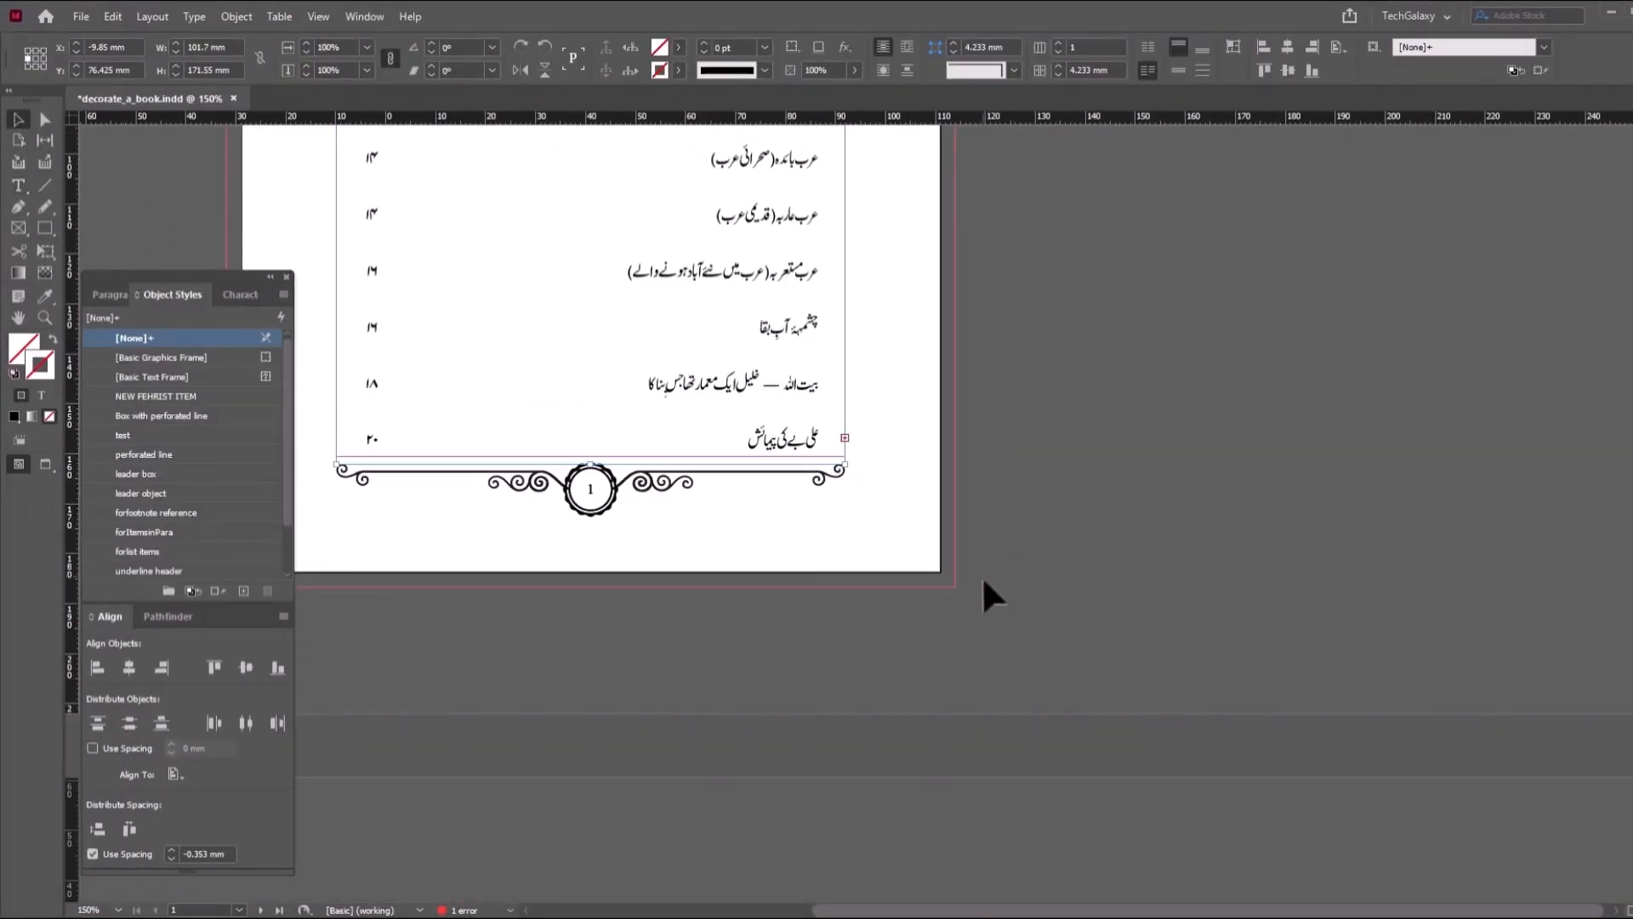
{"action": "scroll", "coordinate": [1018, 580], "scroll_direction": "up", "scroll_amount": 2}
{"action": "left_click_drag", "start_coordinate": [700, 502], "coordinate": [730, 345]}
{"action": "left_click", "coordinate": [18, 185]}
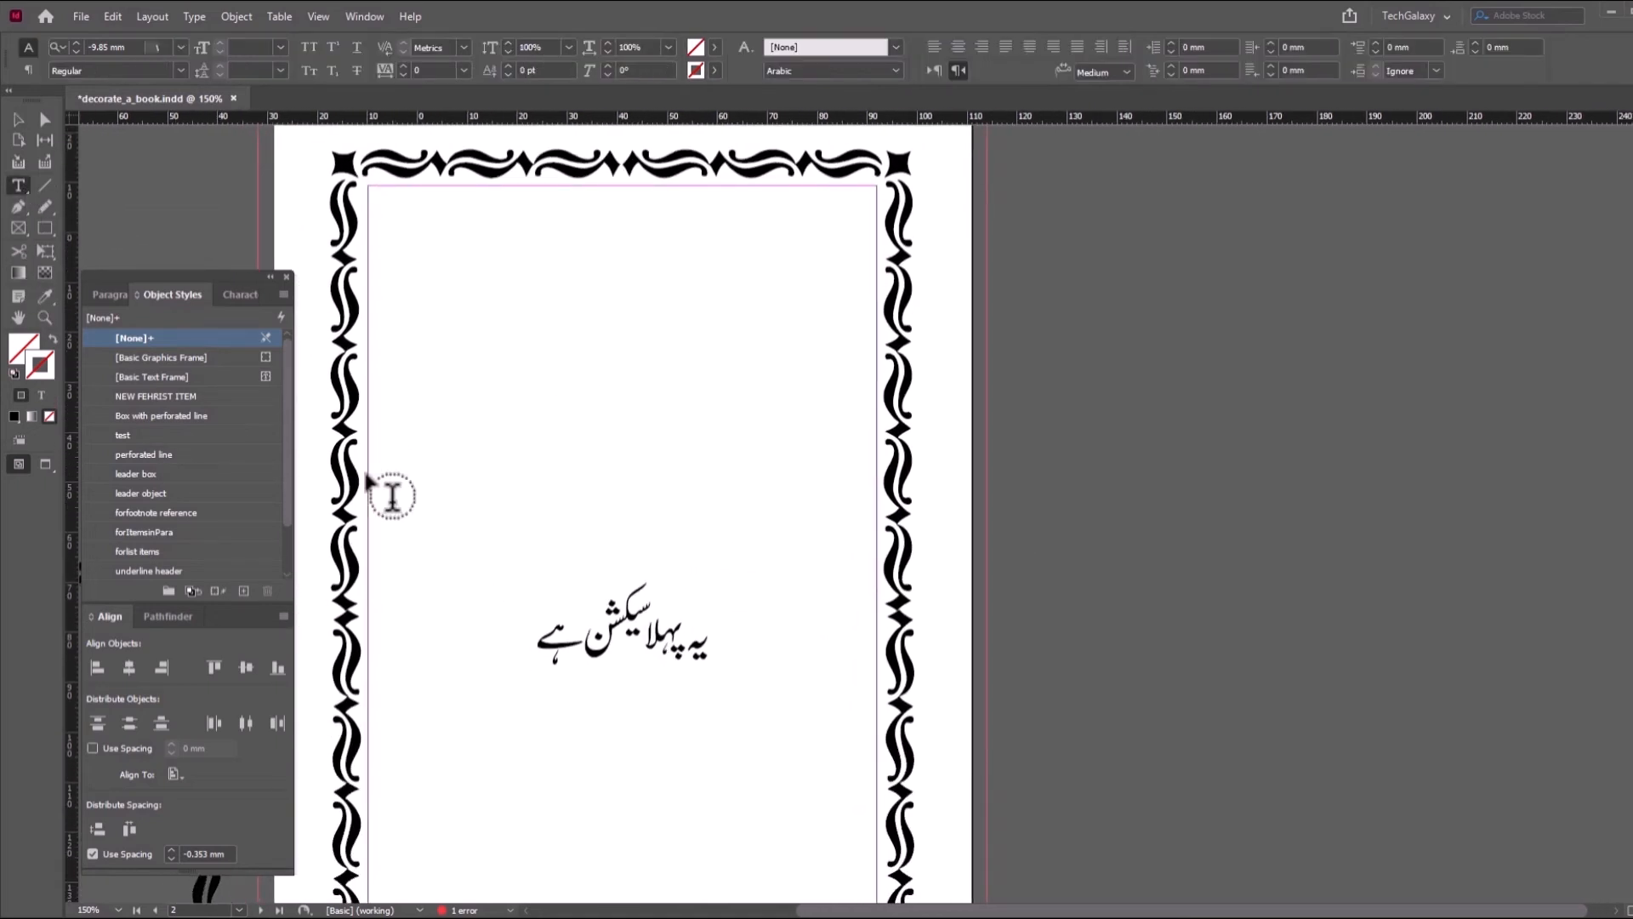
{"action": "left_click", "coordinate": [604, 634]}
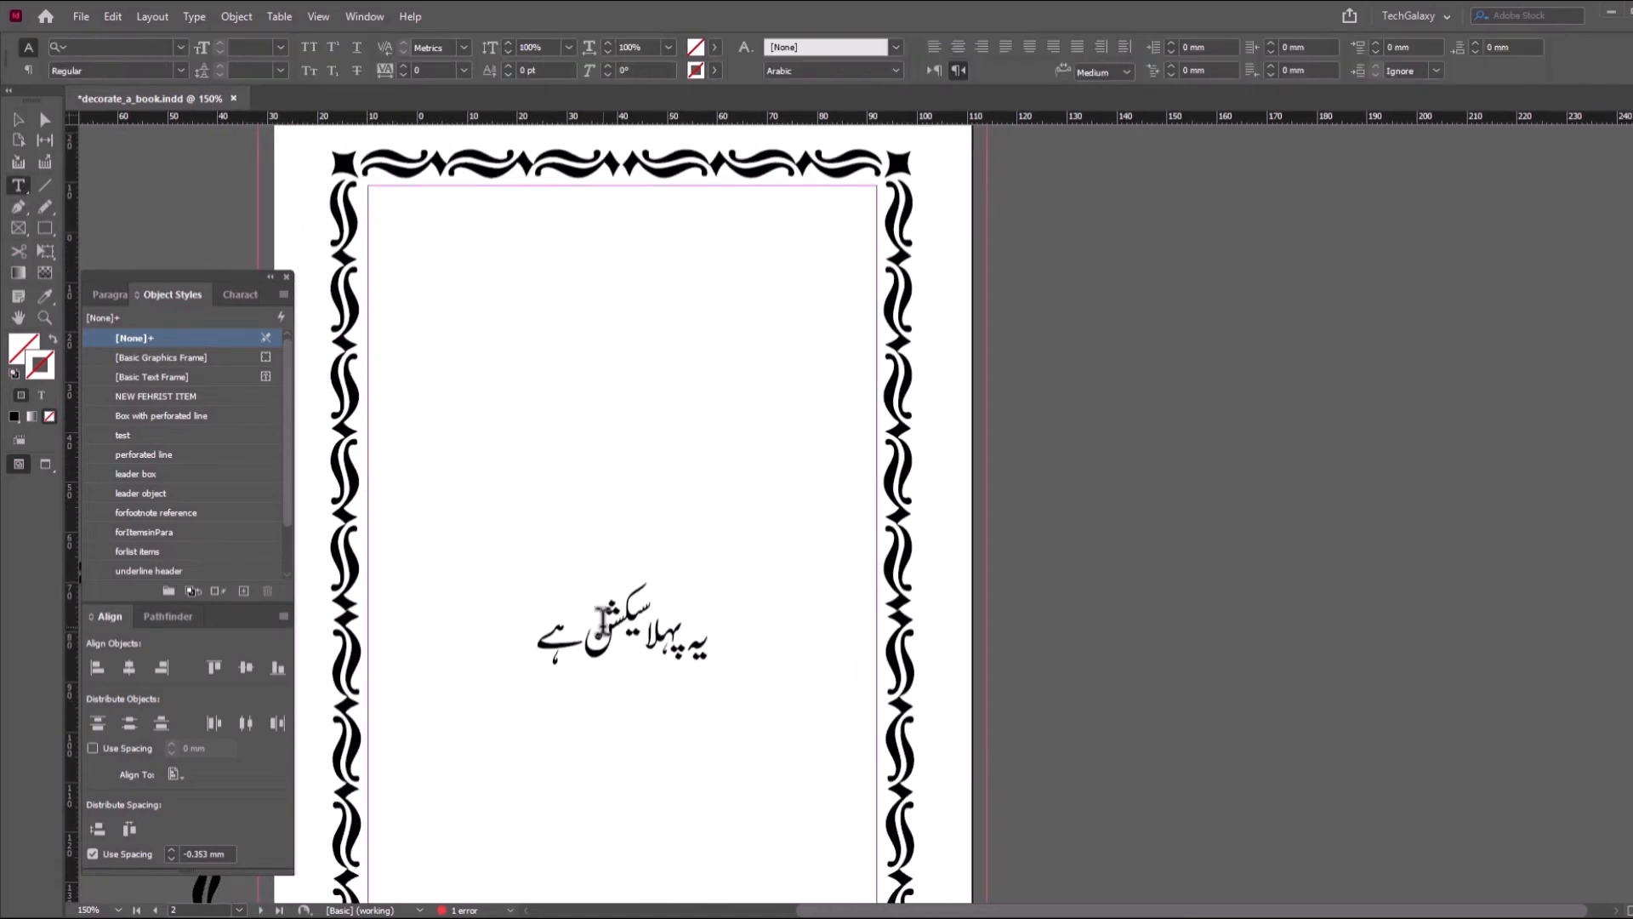
{"action": "left_click", "coordinate": [108, 294]}
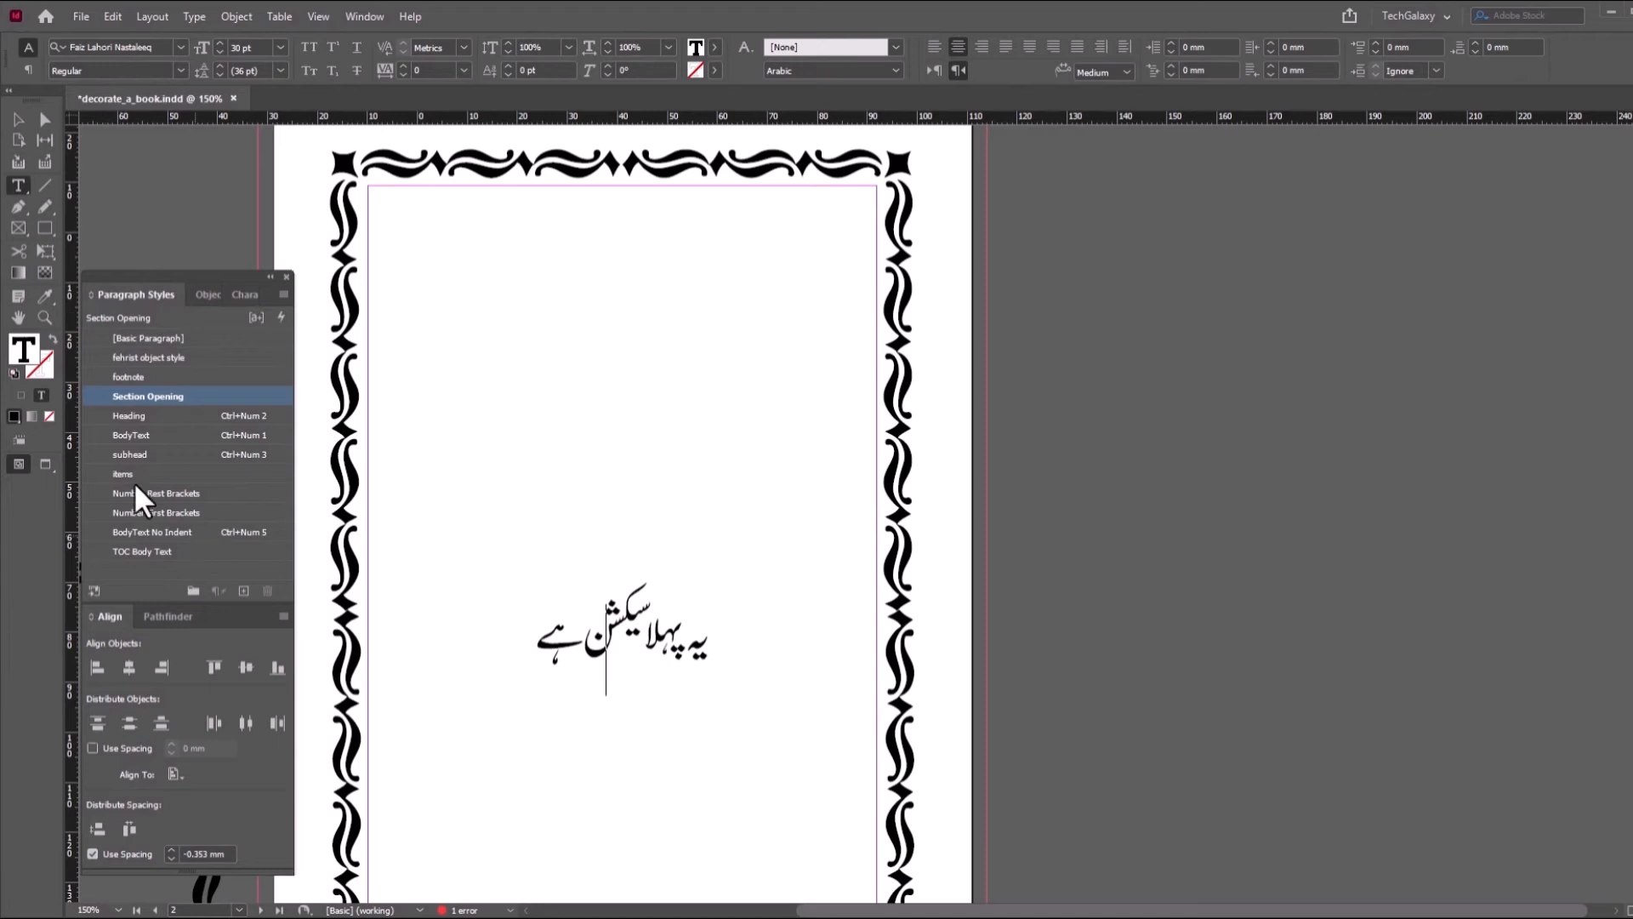
- Remove the anchored ornamental borders from all Section Opening paragraphs by replacing every GREP match of ~a with nothing
{"action": "left_click", "coordinate": [18, 119]}
{"action": "key", "text": "ctrl+f"}
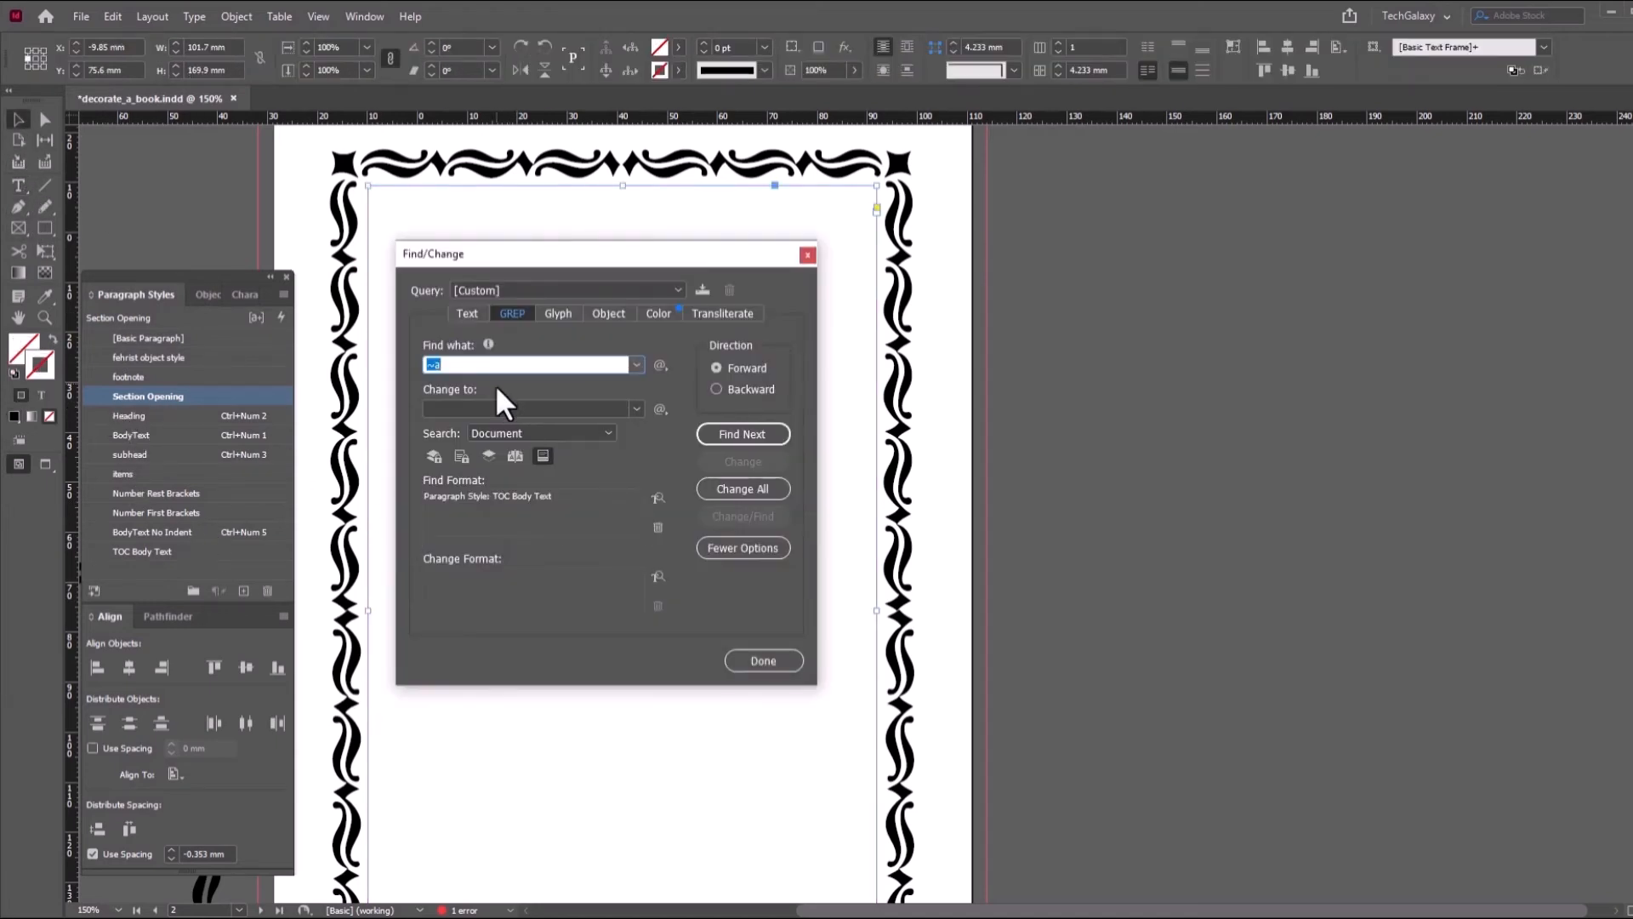
{"action": "left_click", "coordinate": [537, 495]}
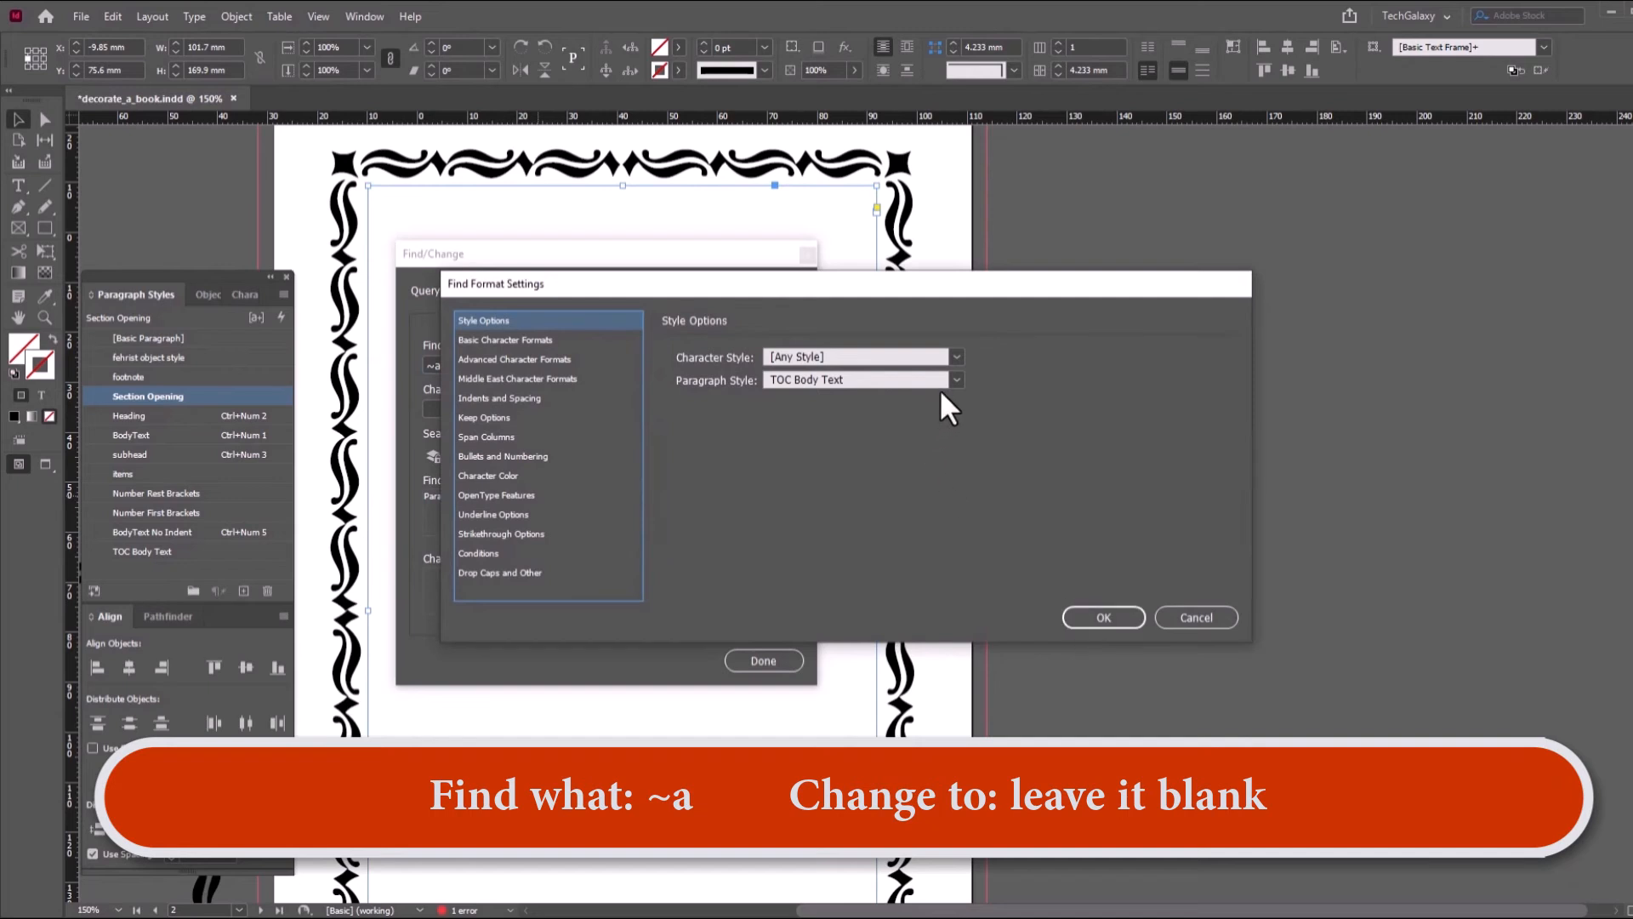
{"action": "left_click", "coordinate": [955, 381]}
{"action": "left_click", "coordinate": [849, 497]}
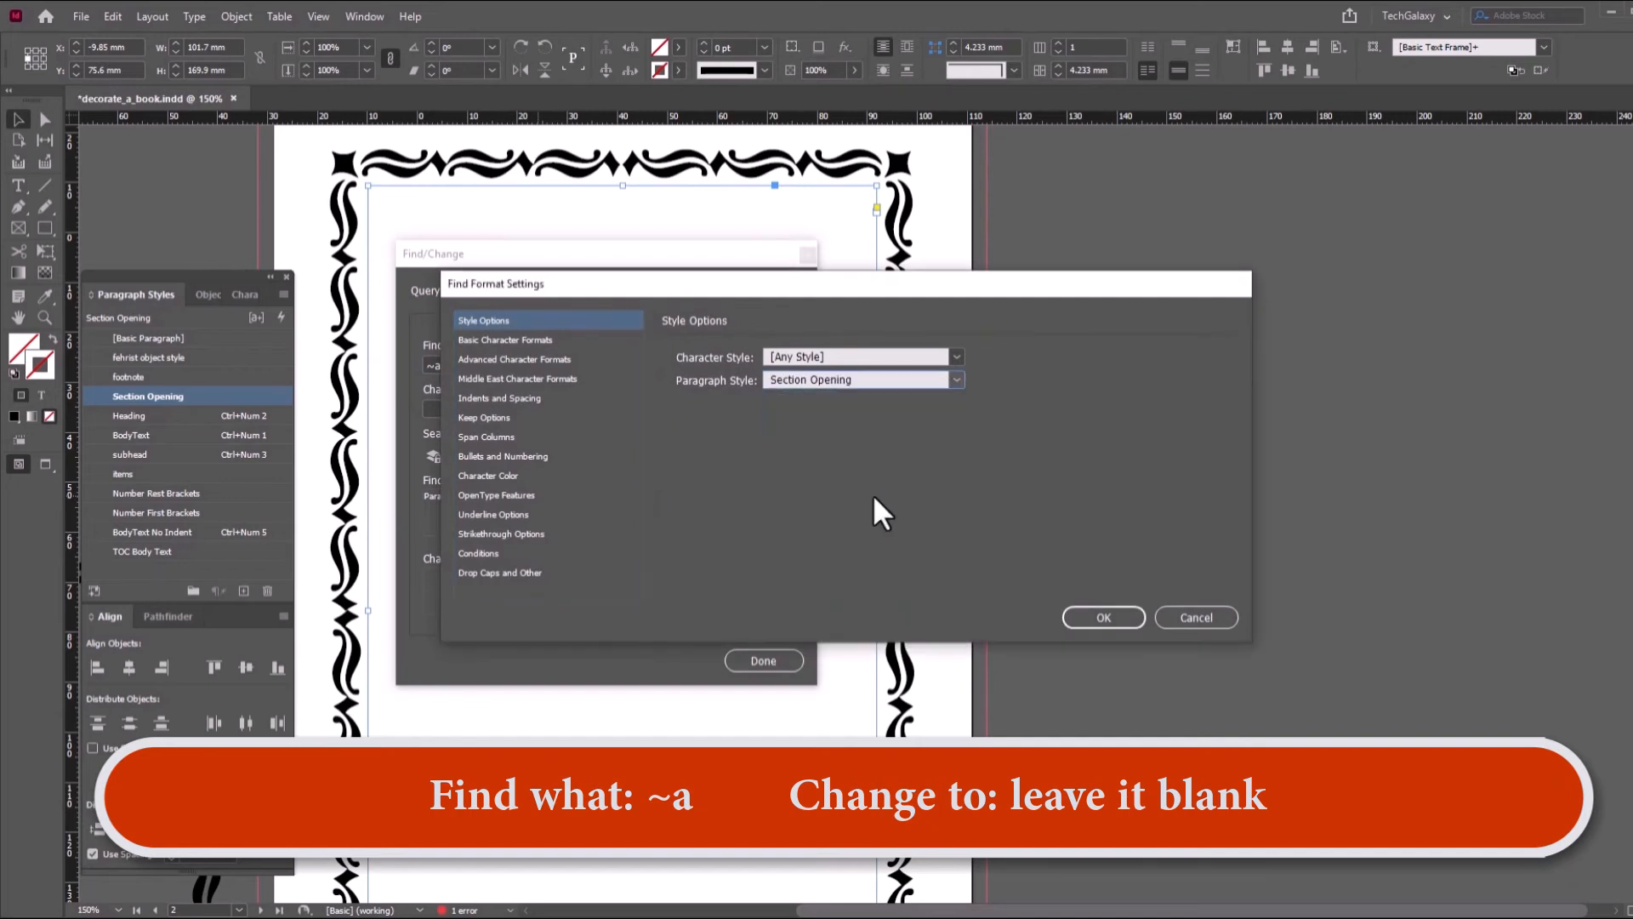
{"action": "left_click", "coordinate": [1103, 616]}
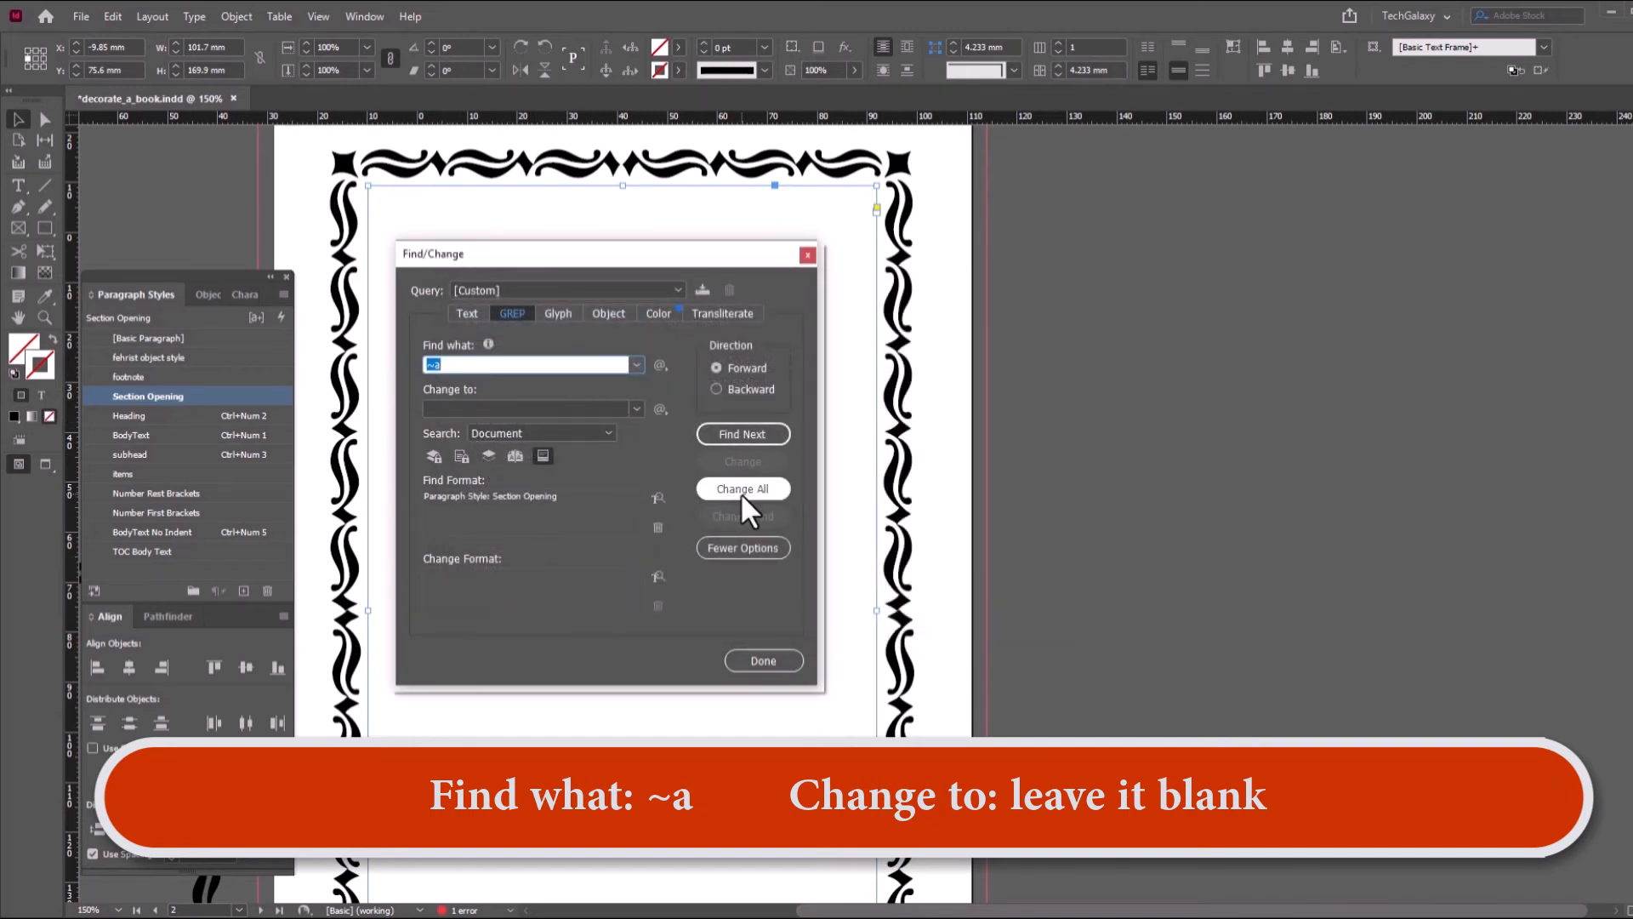
{"action": "left_click", "coordinate": [737, 432]}
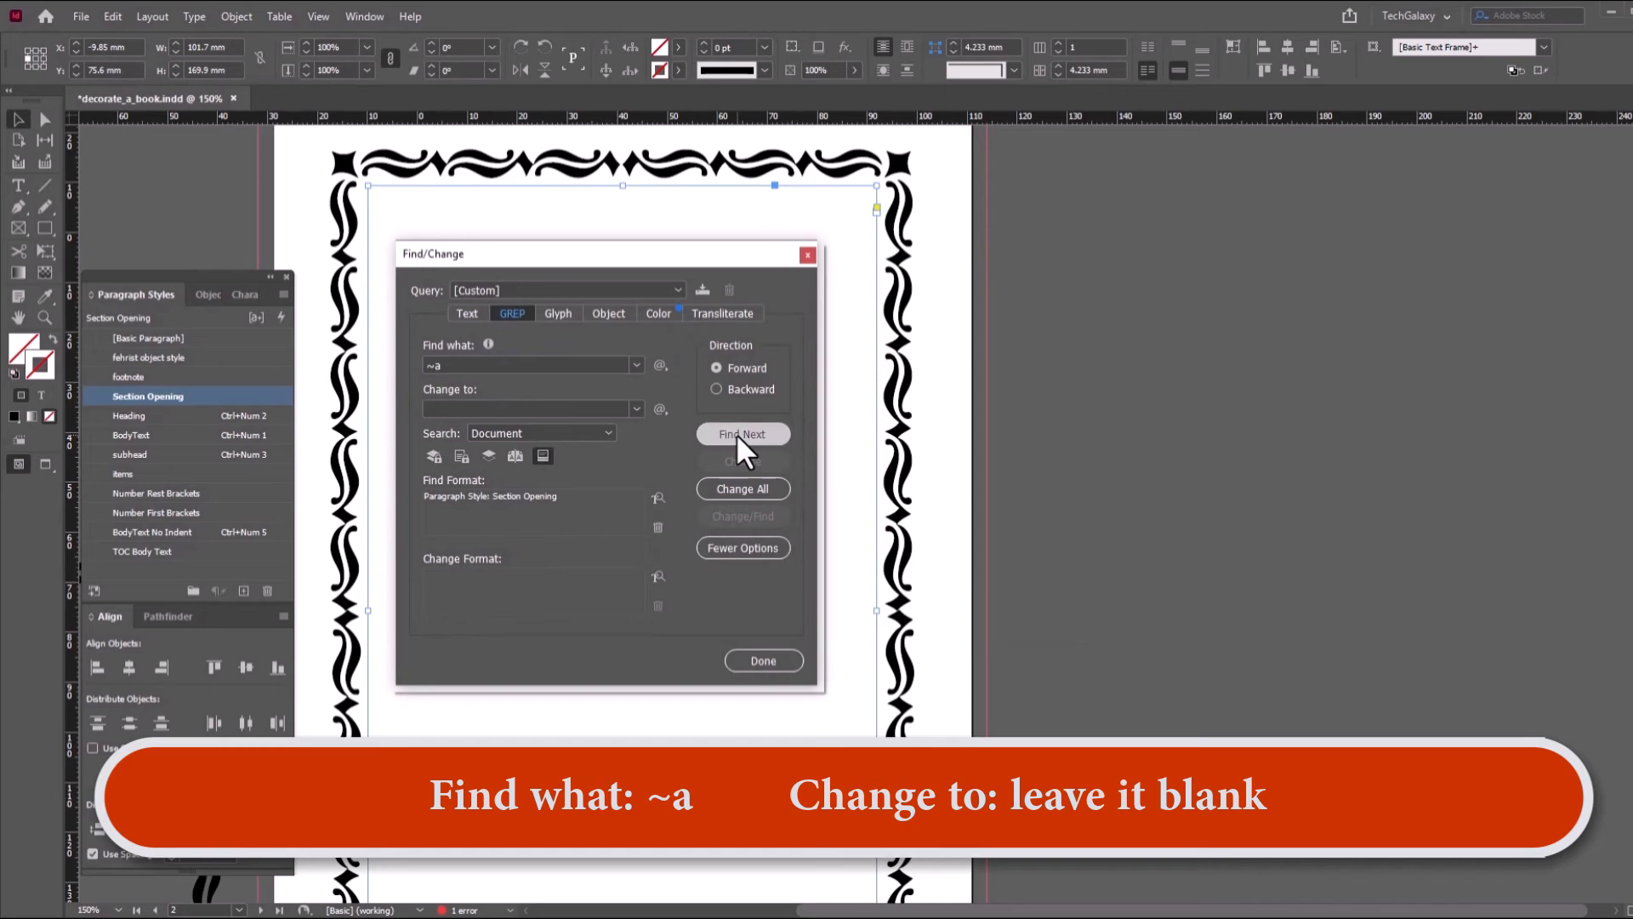
{"action": "left_click", "coordinate": [761, 487]}
{"action": "left_click", "coordinate": [948, 493]}
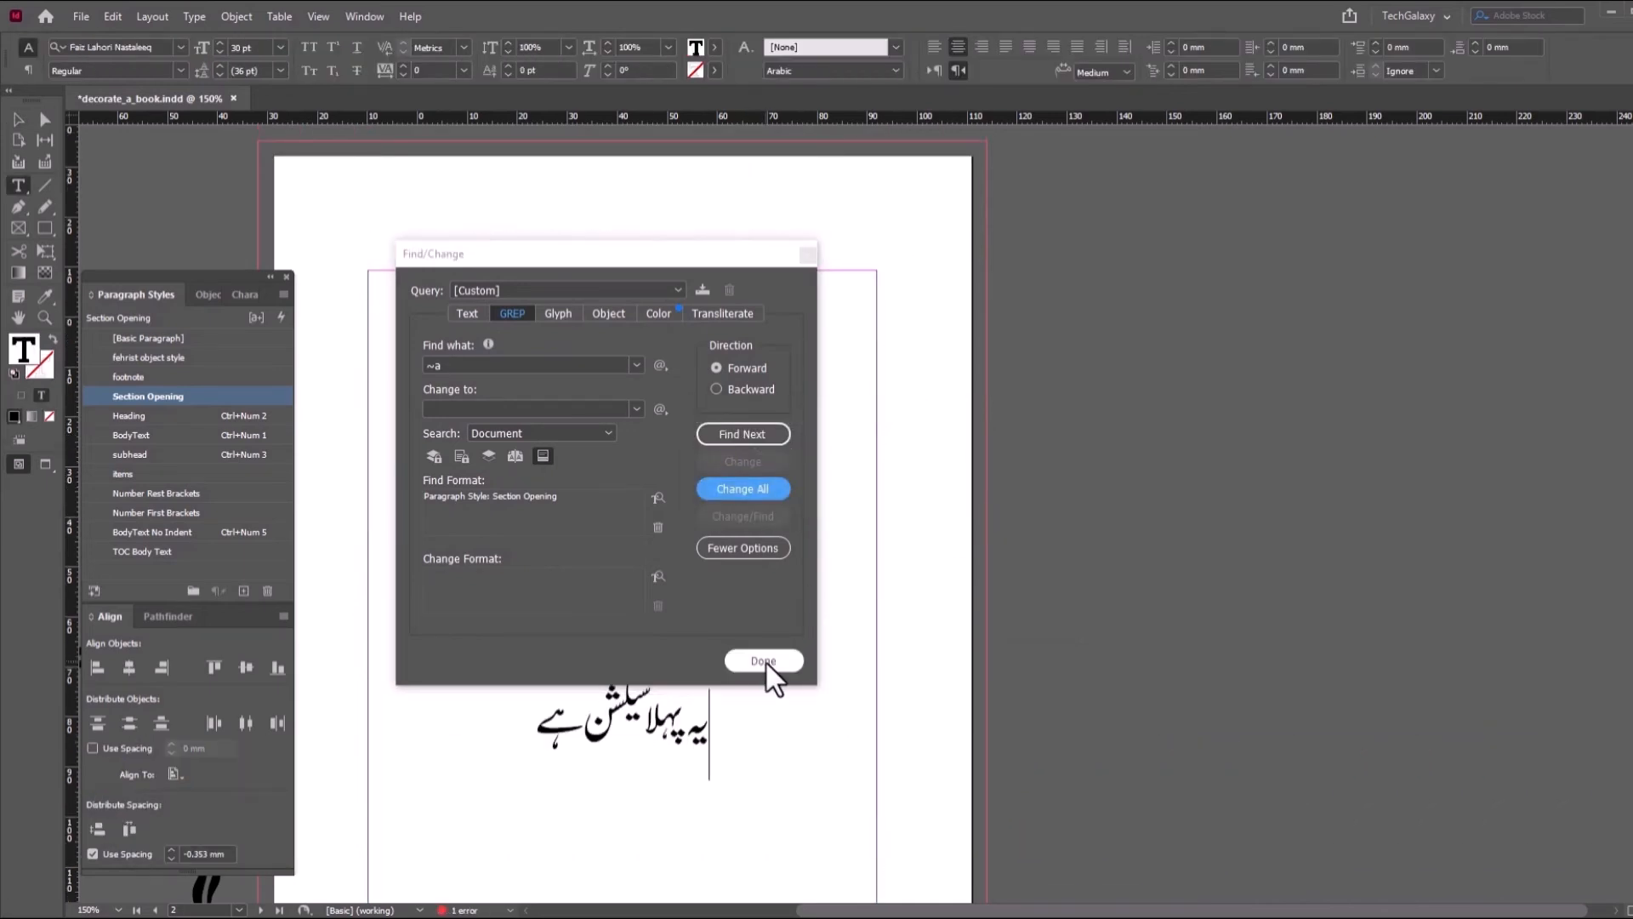
{"action": "left_click", "coordinate": [766, 663]}
- Limit the GREP search for ~a to the Heading paragraph style, replacing the Section Opening format criterion
{"action": "scroll", "coordinate": [807, 501], "scroll_direction": "down", "scroll_amount": 15}
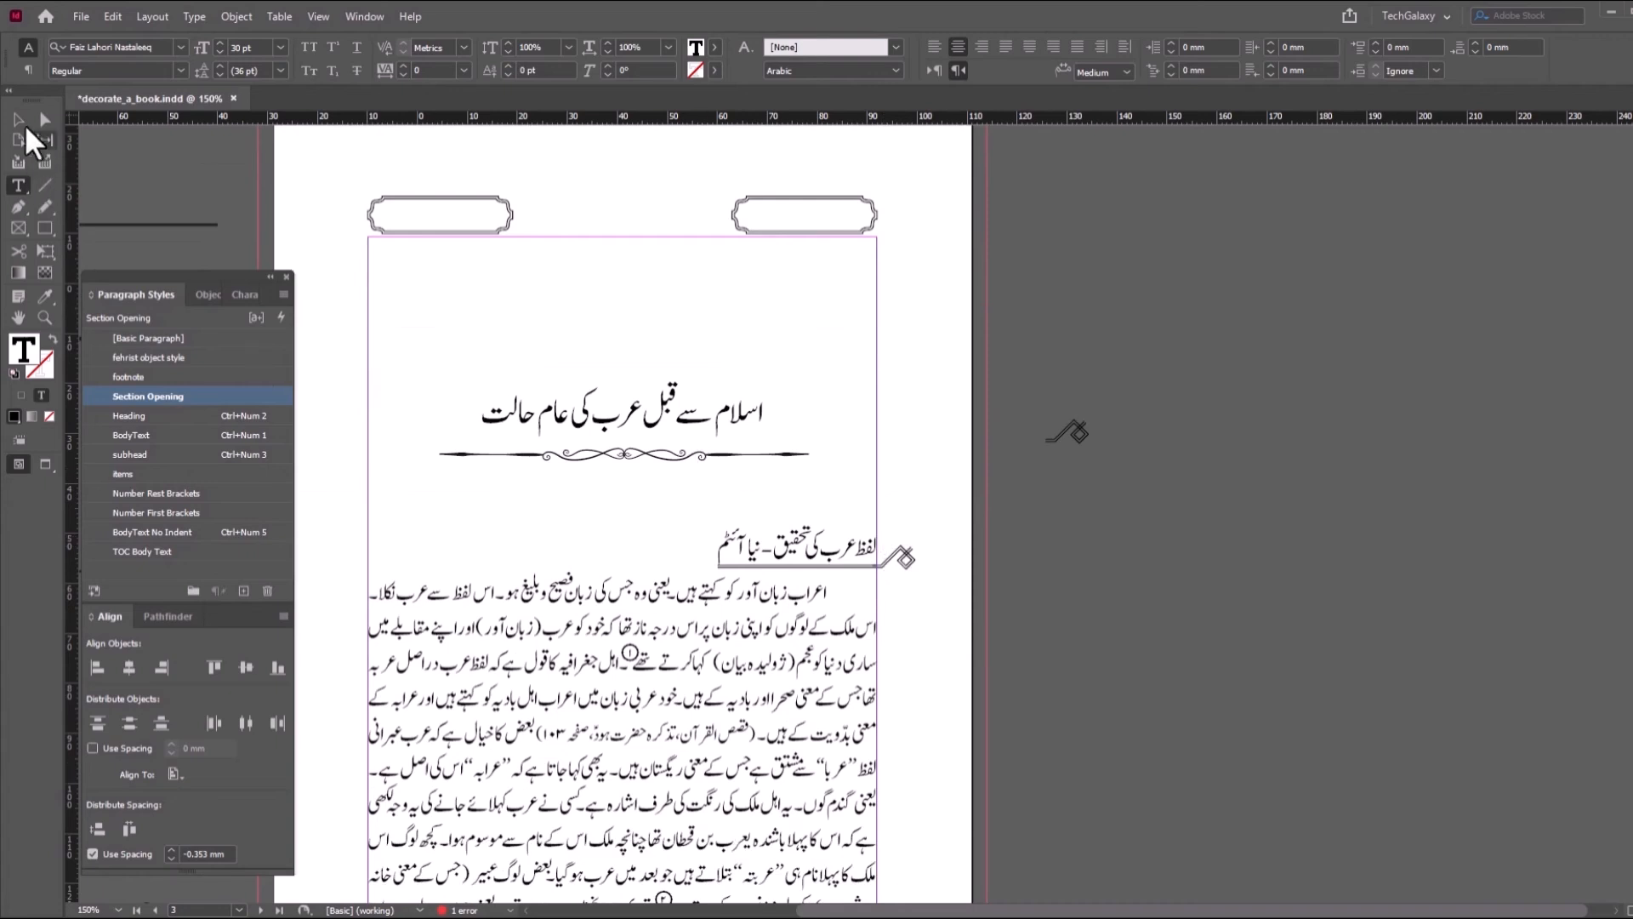
{"action": "left_click", "coordinate": [598, 414]}
{"action": "key", "text": "ctrl+f"}
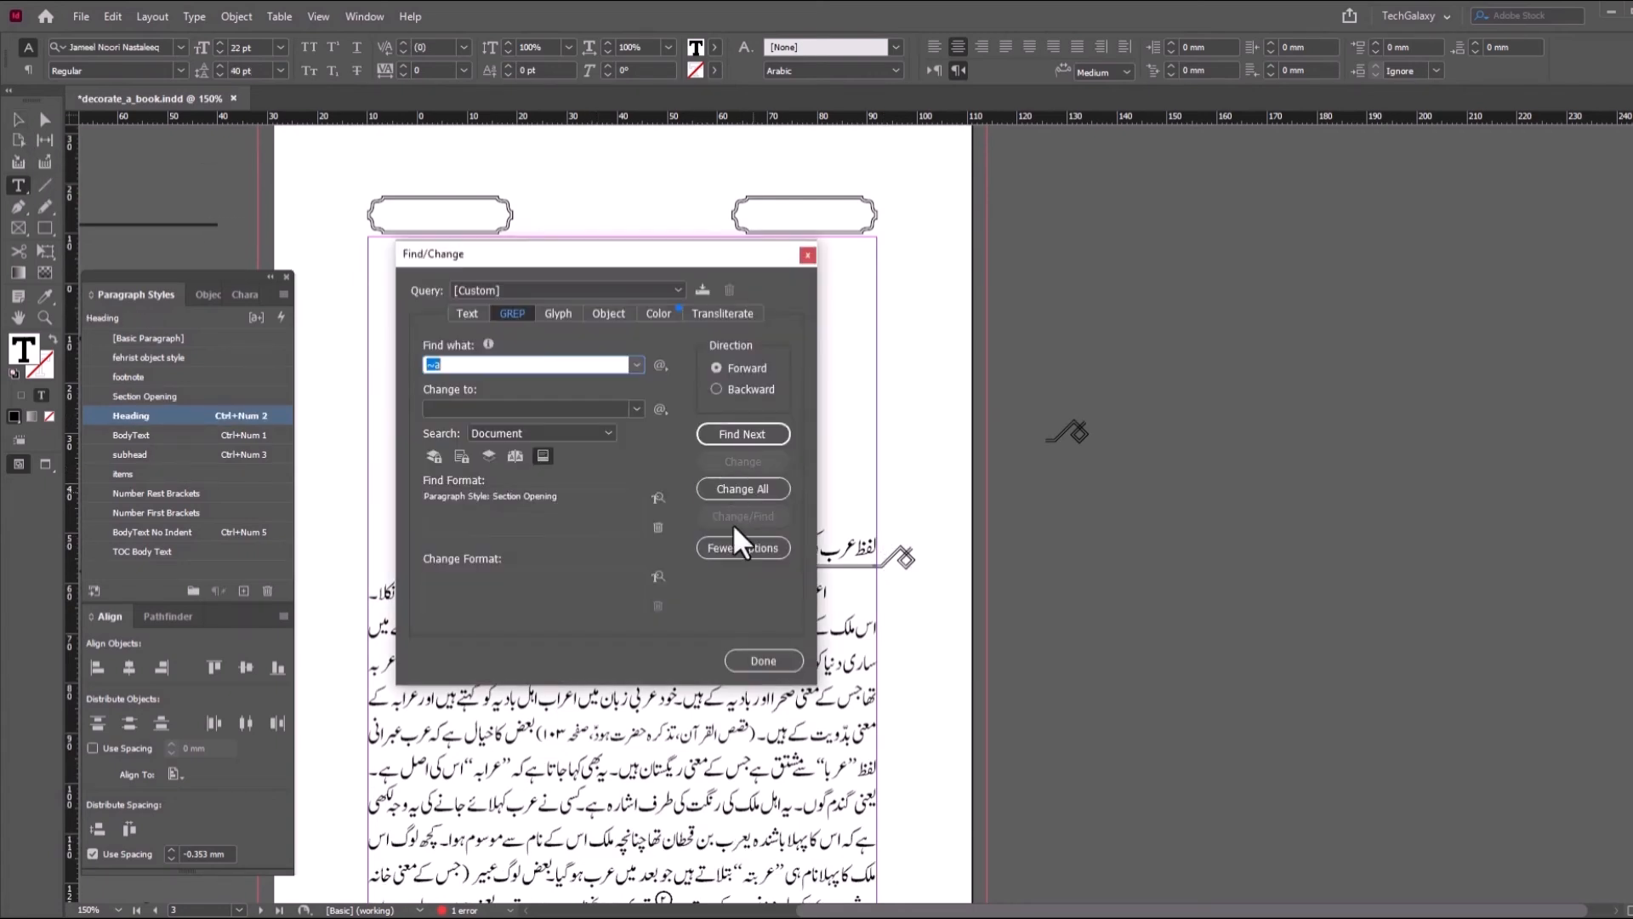
{"action": "left_click", "coordinate": [658, 528]}
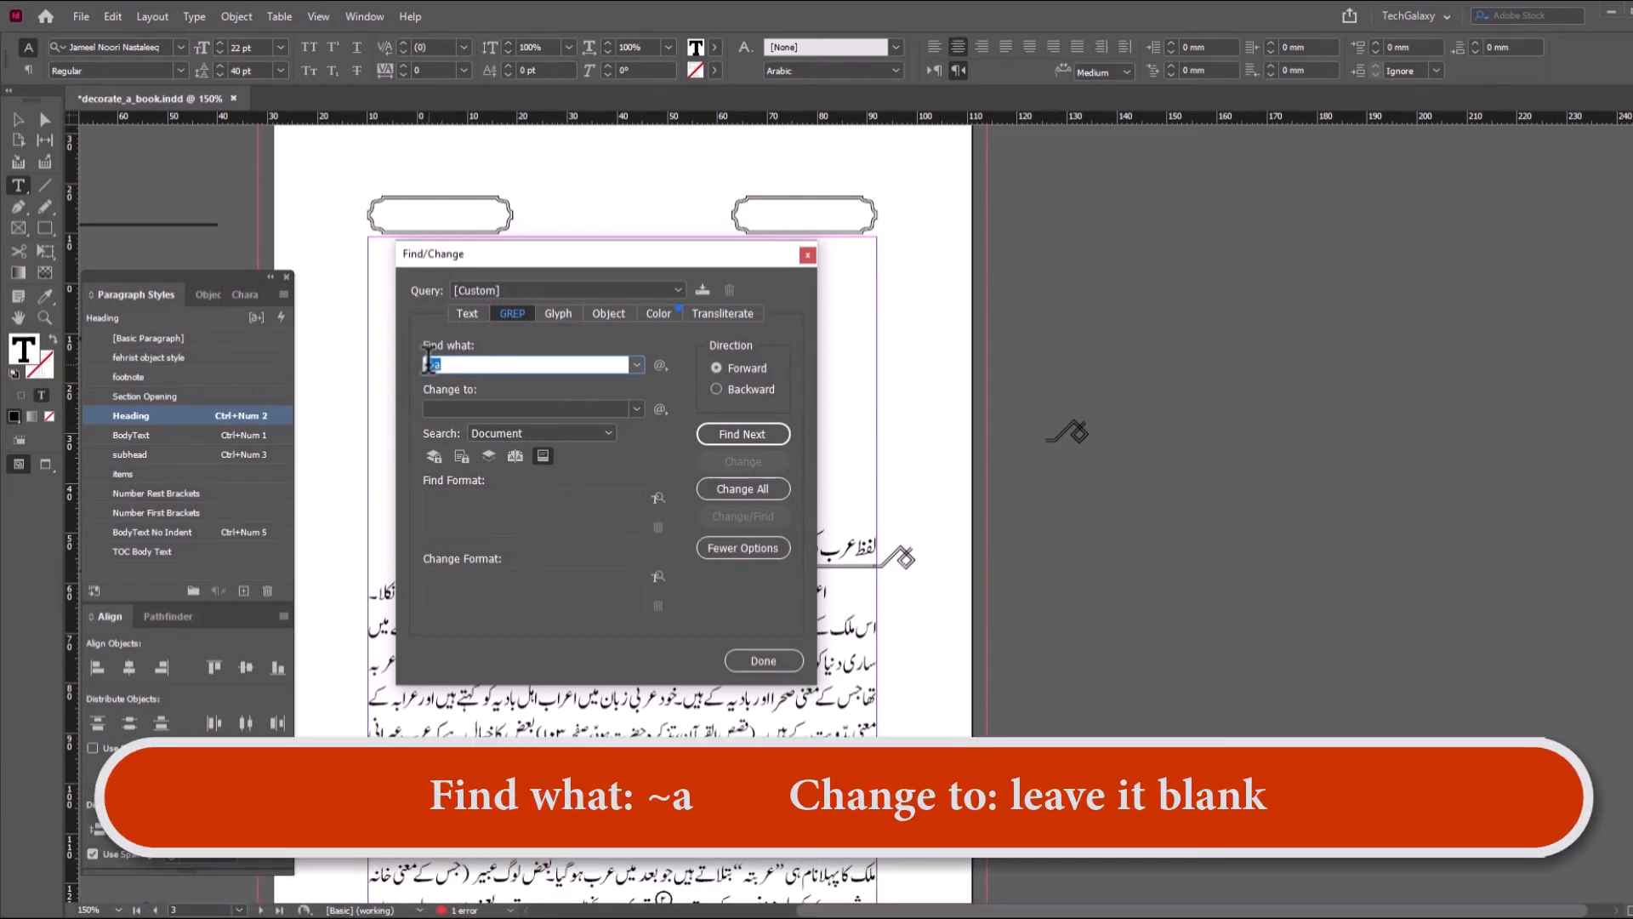
{"action": "left_click", "coordinate": [526, 519]}
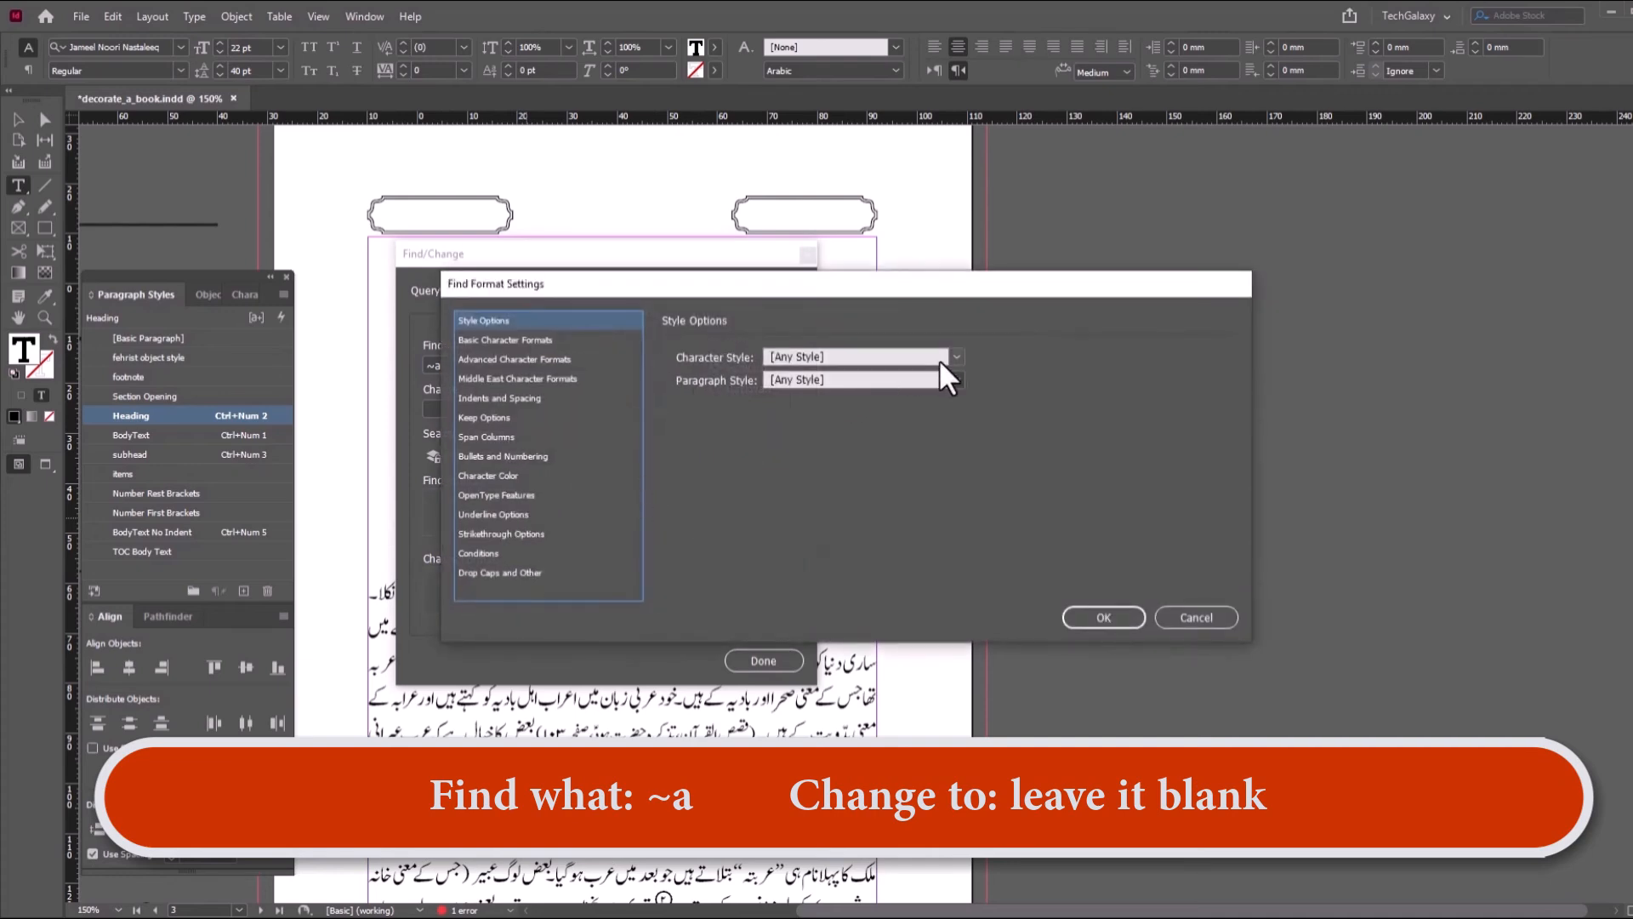
{"action": "left_click_drag", "start_coordinate": [810, 291], "coordinate": [678, 250]}
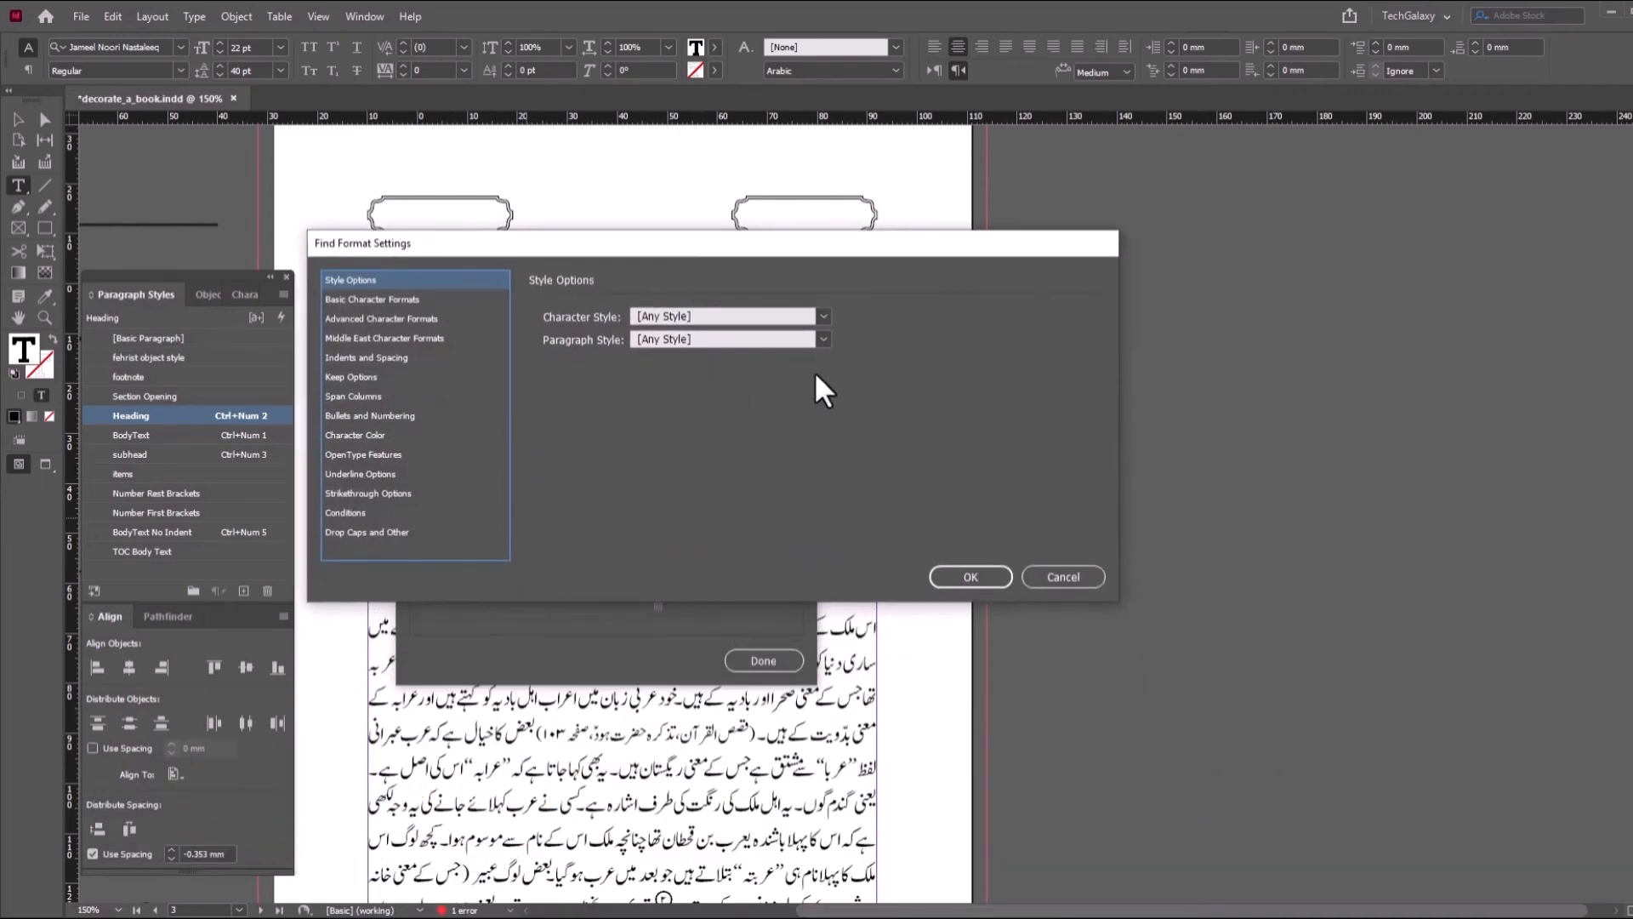
{"action": "left_click", "coordinate": [817, 338]}
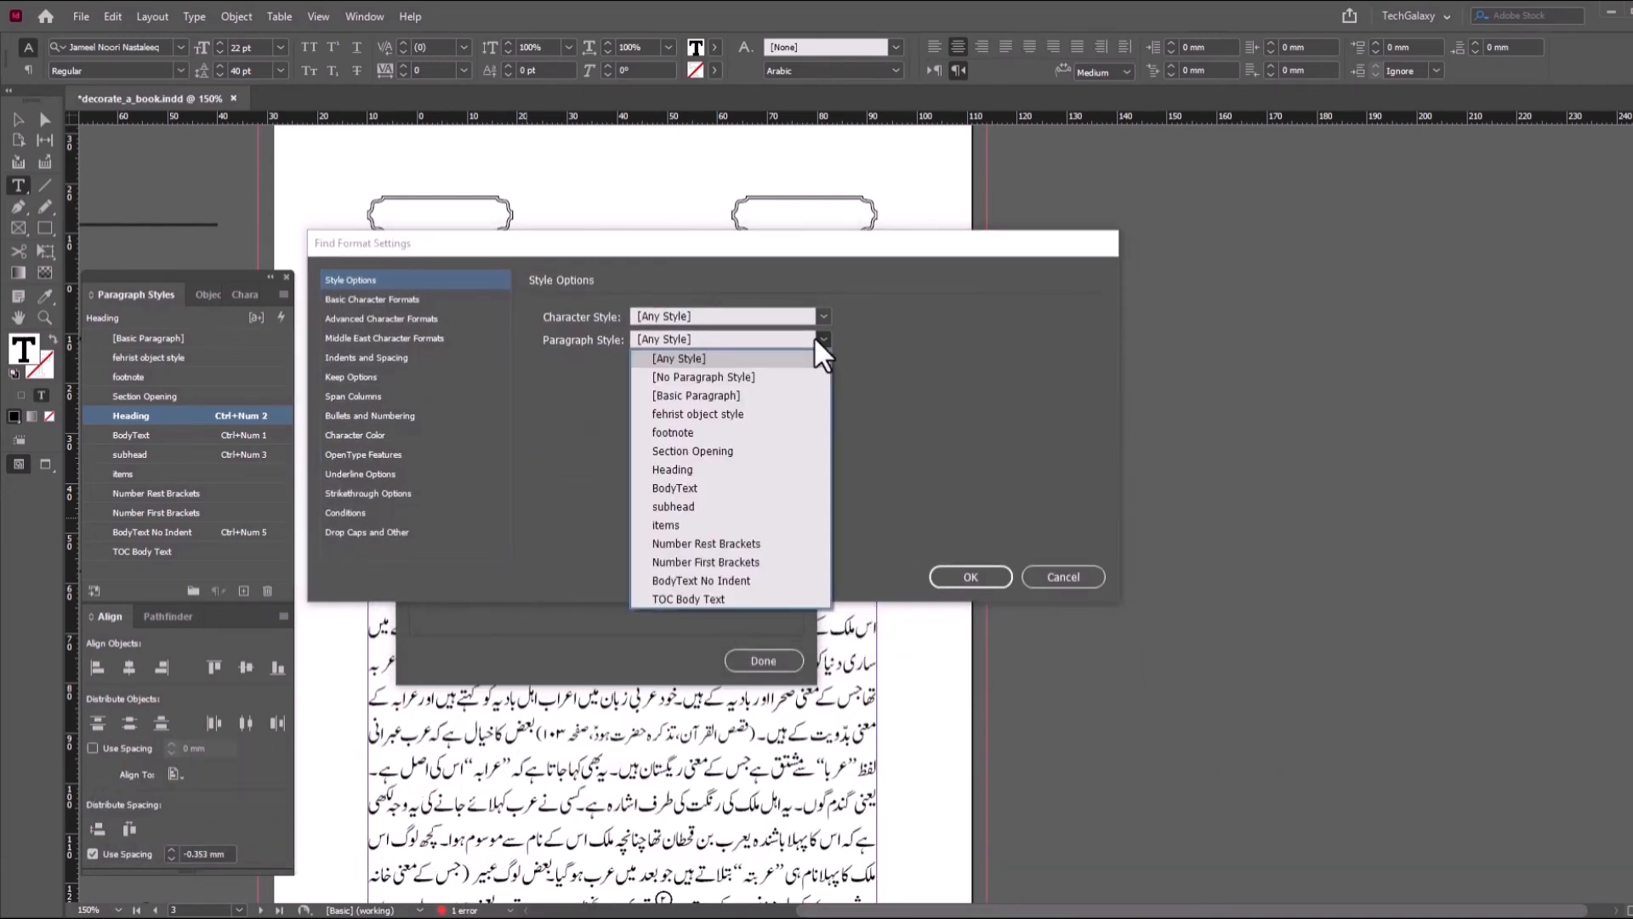
{"action": "left_click", "coordinate": [687, 470]}
{"action": "left_click", "coordinate": [968, 575]}
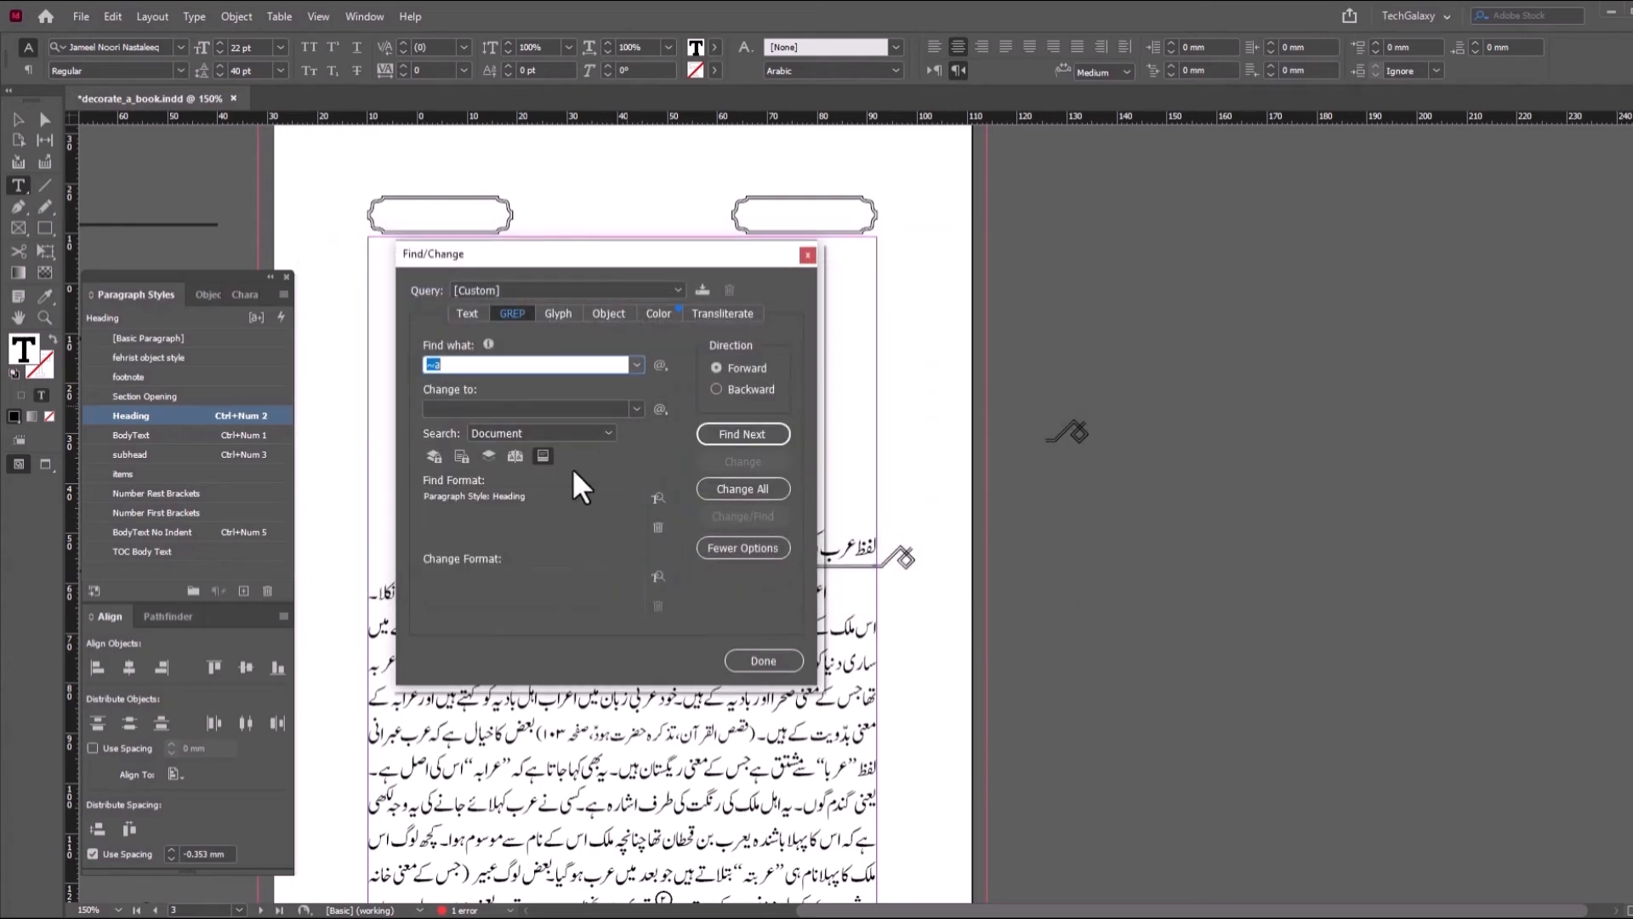
{"action": "mouse_move", "coordinate": [659, 254]}
{"action": "left_mouse_down"}
{"action": "mouse_move", "coordinate": [618, 393]}
{"action": "mouse_move", "coordinate": [648, 252]}
{"action": "left_mouse_up"}
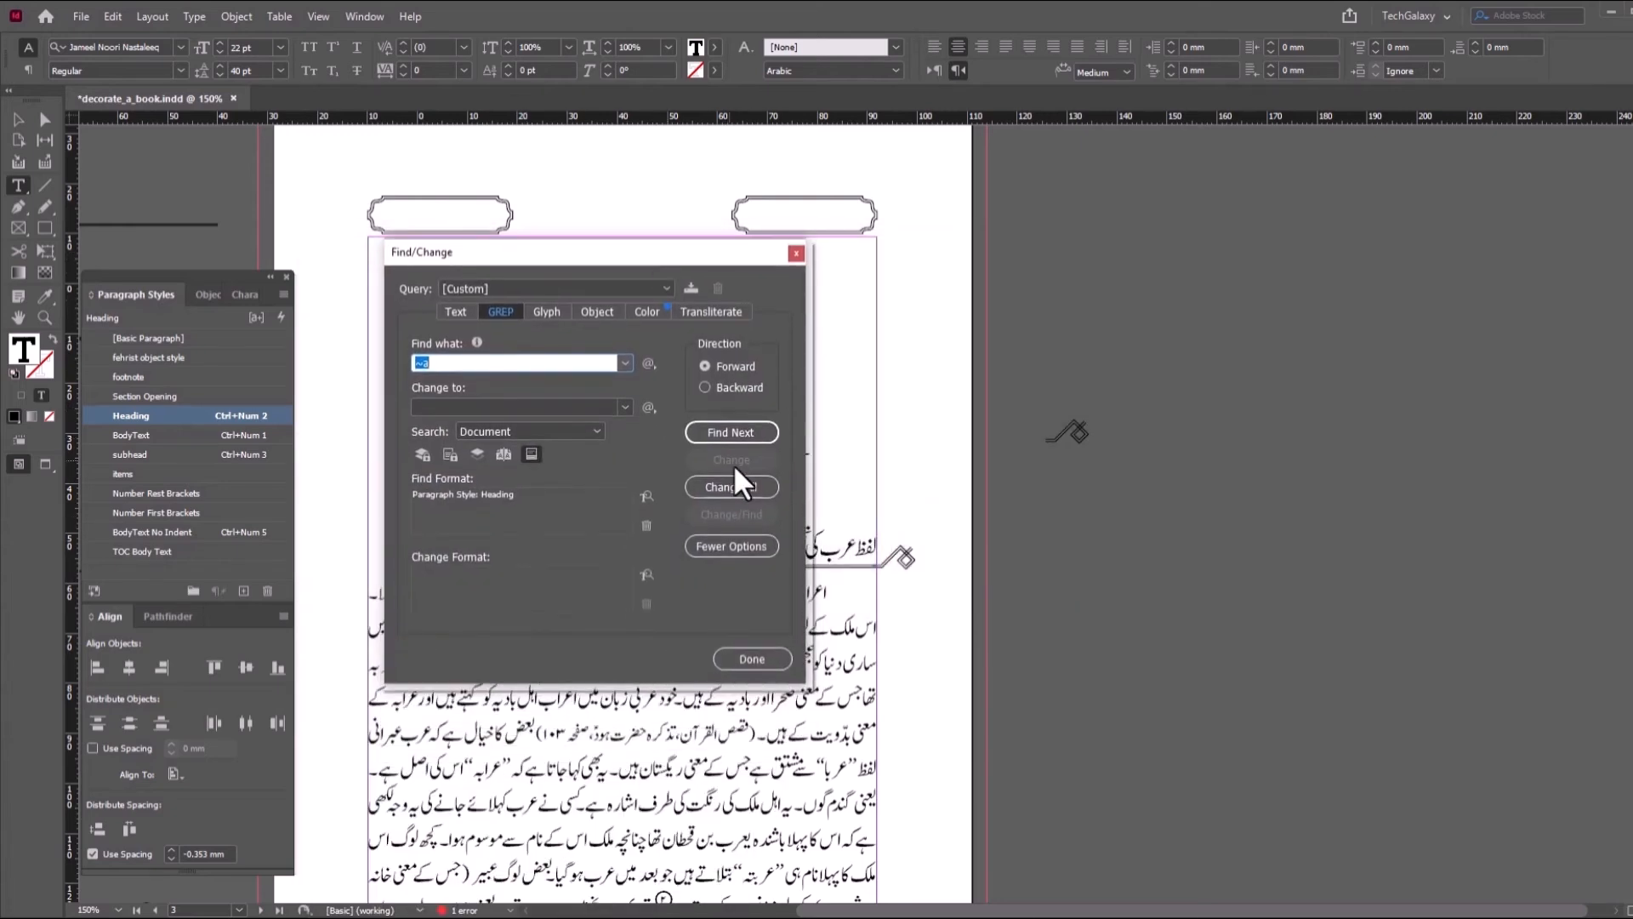
- Remove the anchored ornaments from all Heading paragraphs by replacing every ~a match with nothing
{"action": "left_click", "coordinate": [728, 432]}
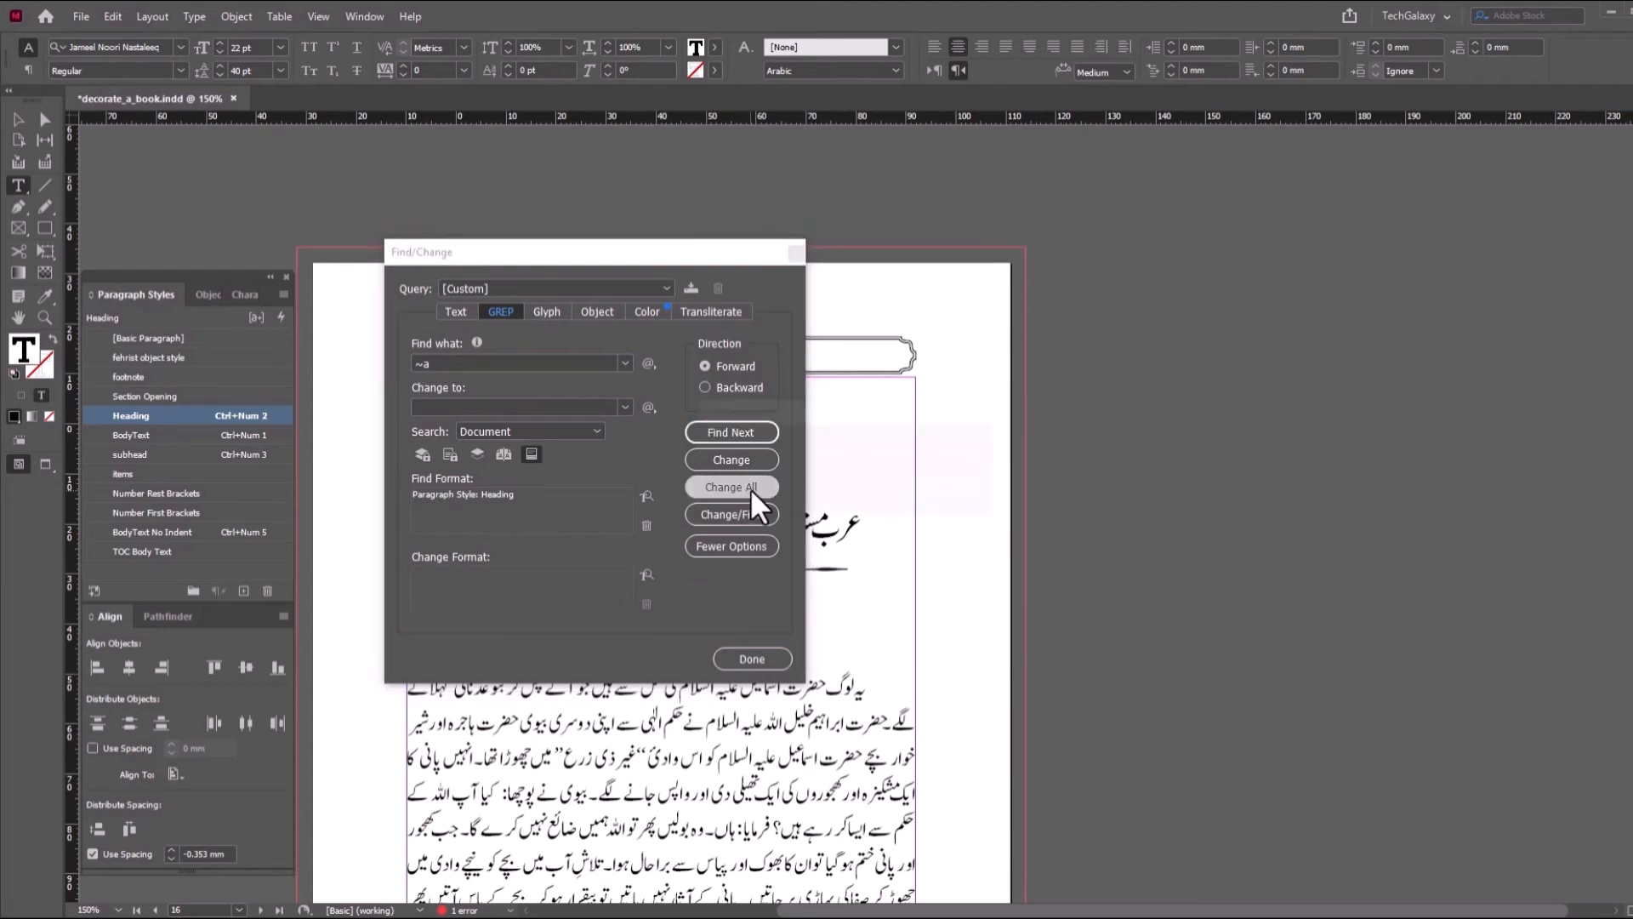
{"action": "left_click", "coordinate": [748, 488]}
{"action": "left_click", "coordinate": [944, 491]}
{"action": "left_click", "coordinate": [752, 659]}
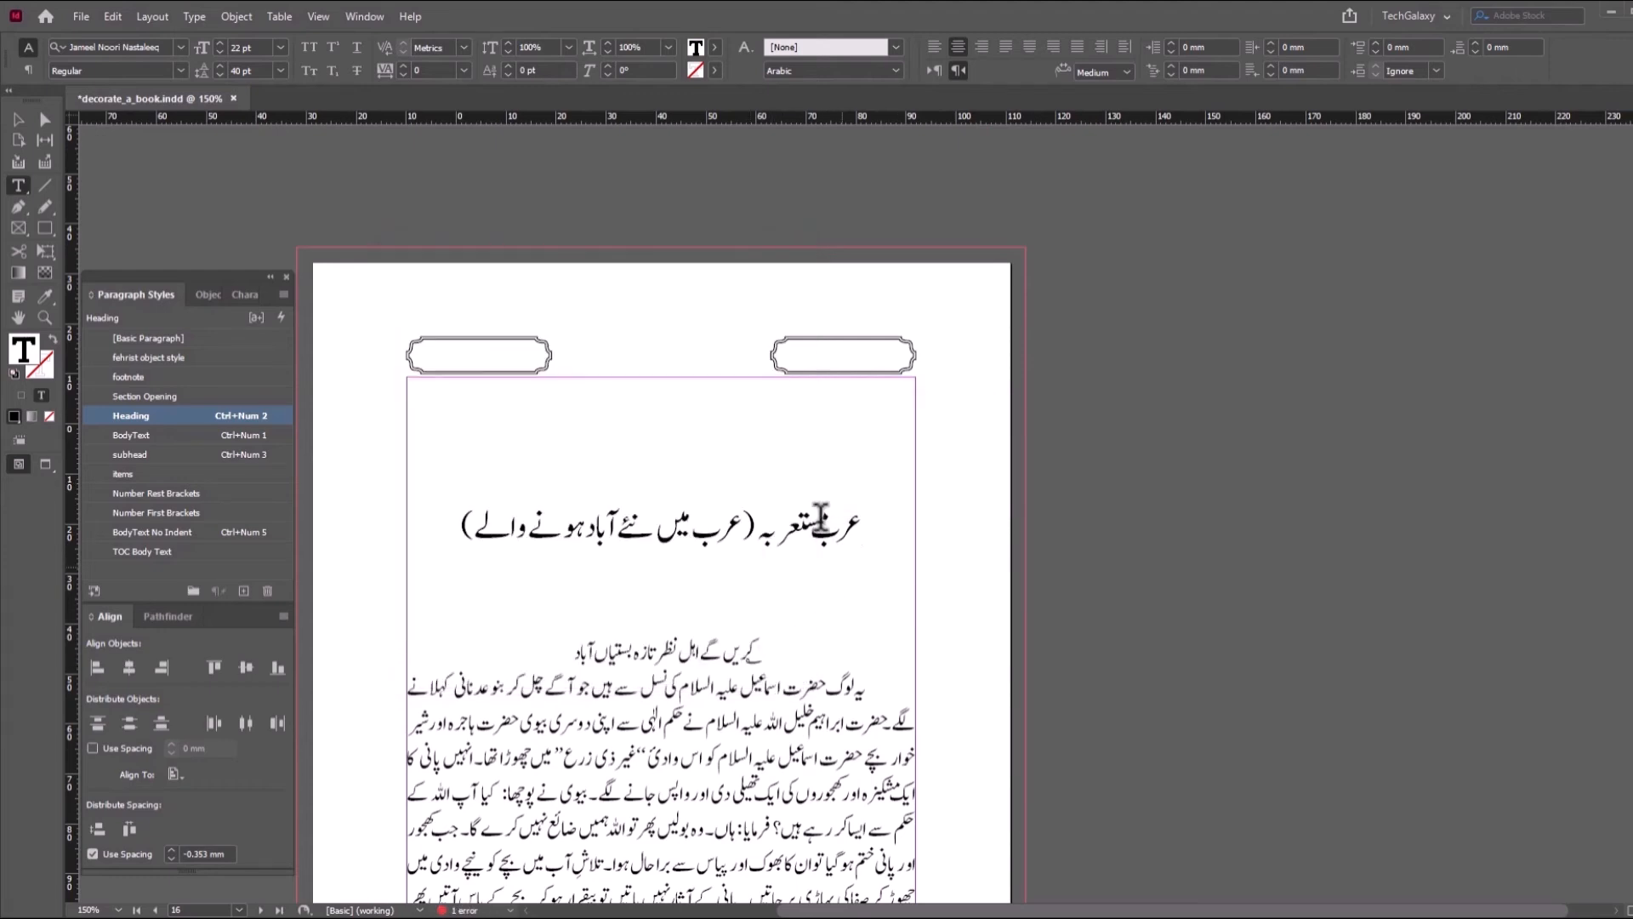
- Limit the GREP search for ~a to the subhead paragraph style, as used by the decorated subheading near the end of page 16
{"action": "scroll", "coordinate": [754, 585], "scroll_direction": "down", "scroll_amount": 3}
{"action": "scroll", "coordinate": [755, 585], "scroll_direction": "down", "scroll_amount": 5}
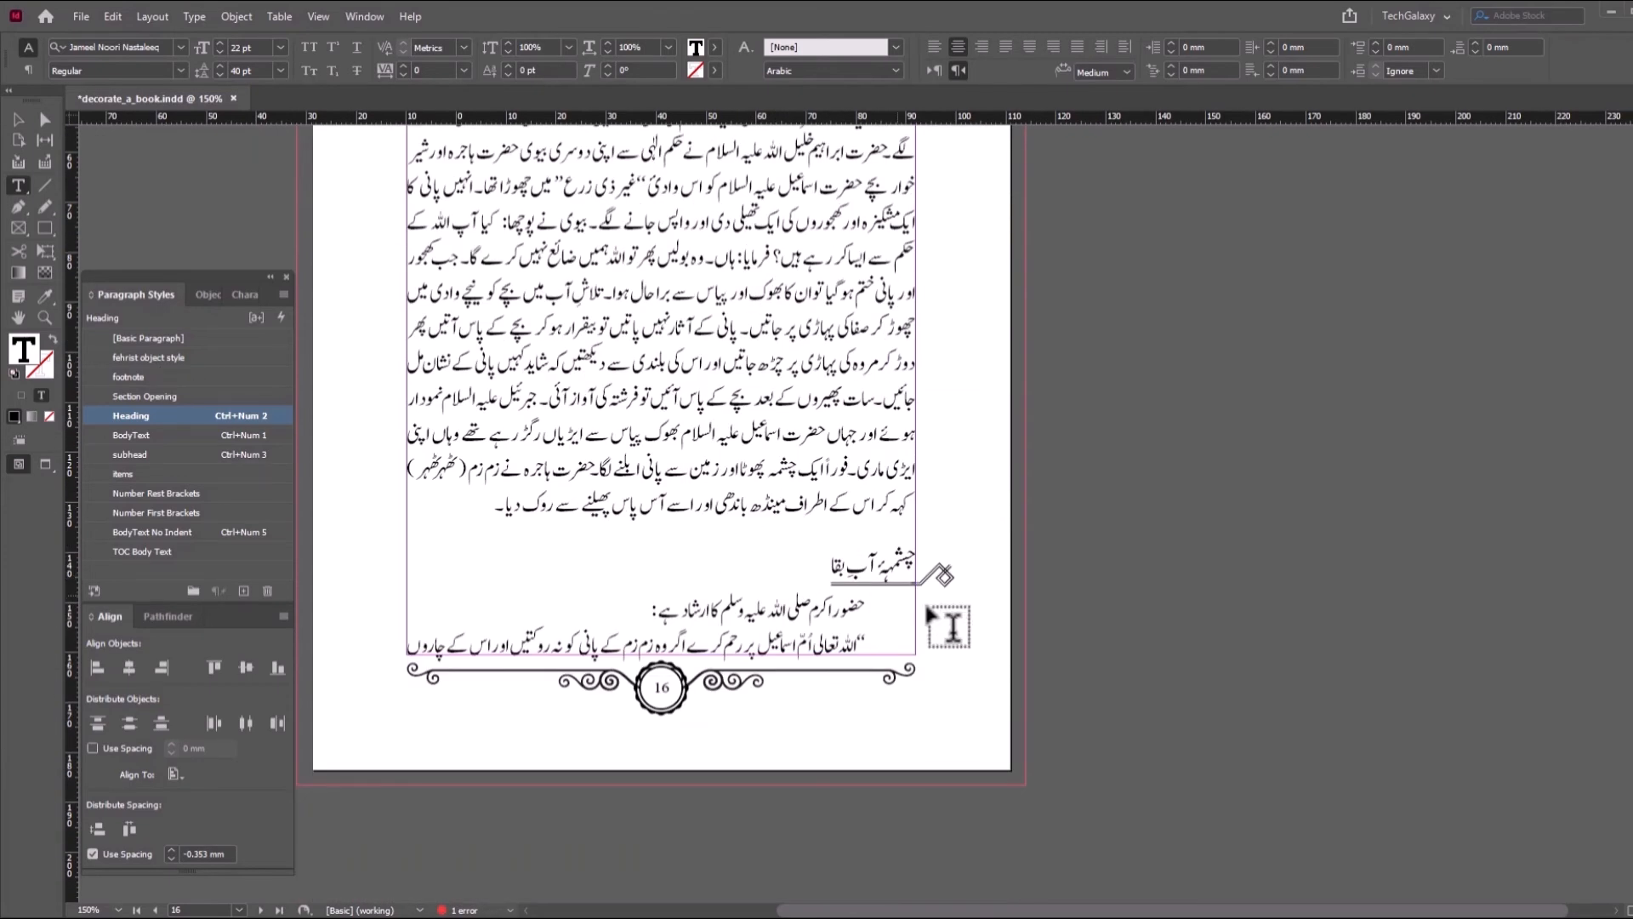
{"action": "left_click", "coordinate": [819, 563]}
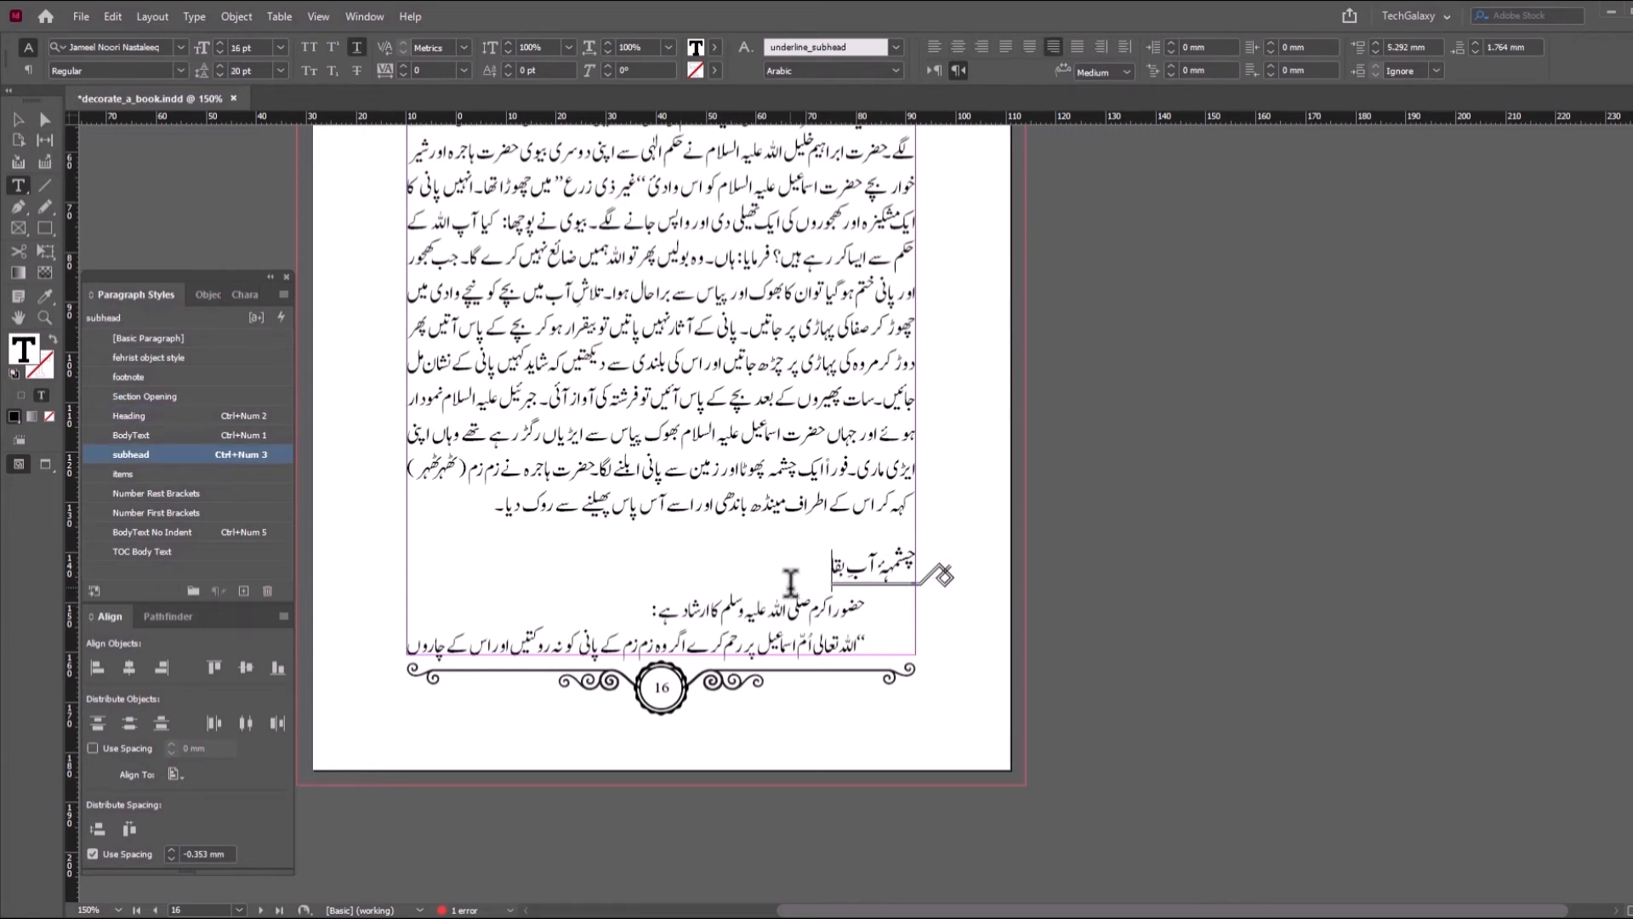
{"action": "key", "text": "ctrl+f"}
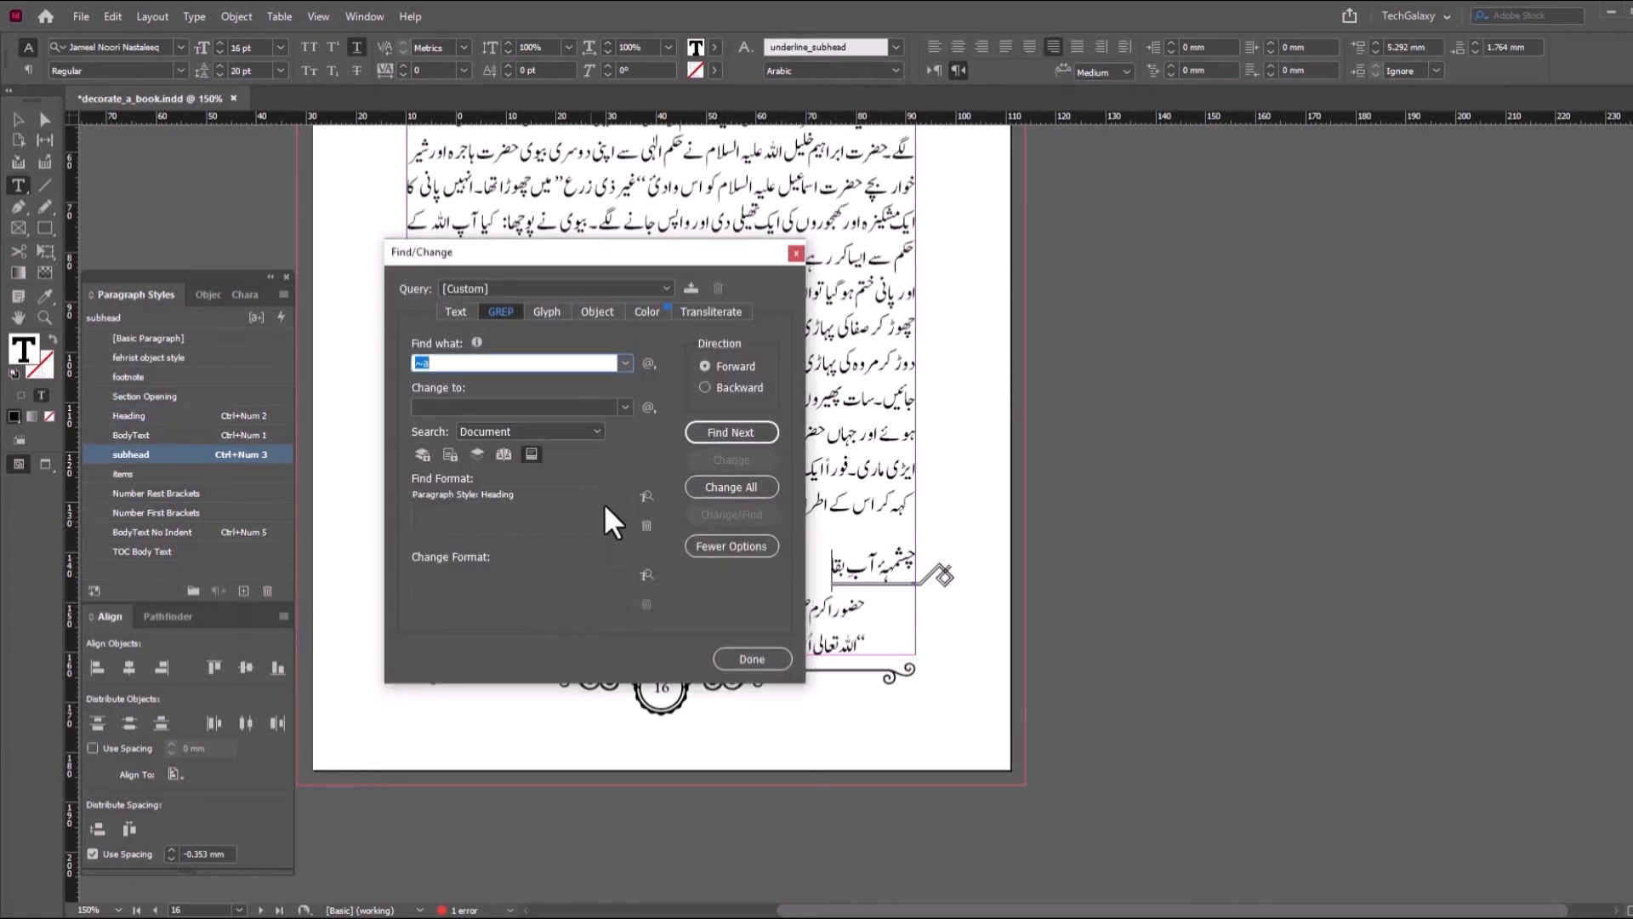
{"action": "left_click", "coordinate": [645, 525]}
{"action": "left_click", "coordinate": [570, 504]}
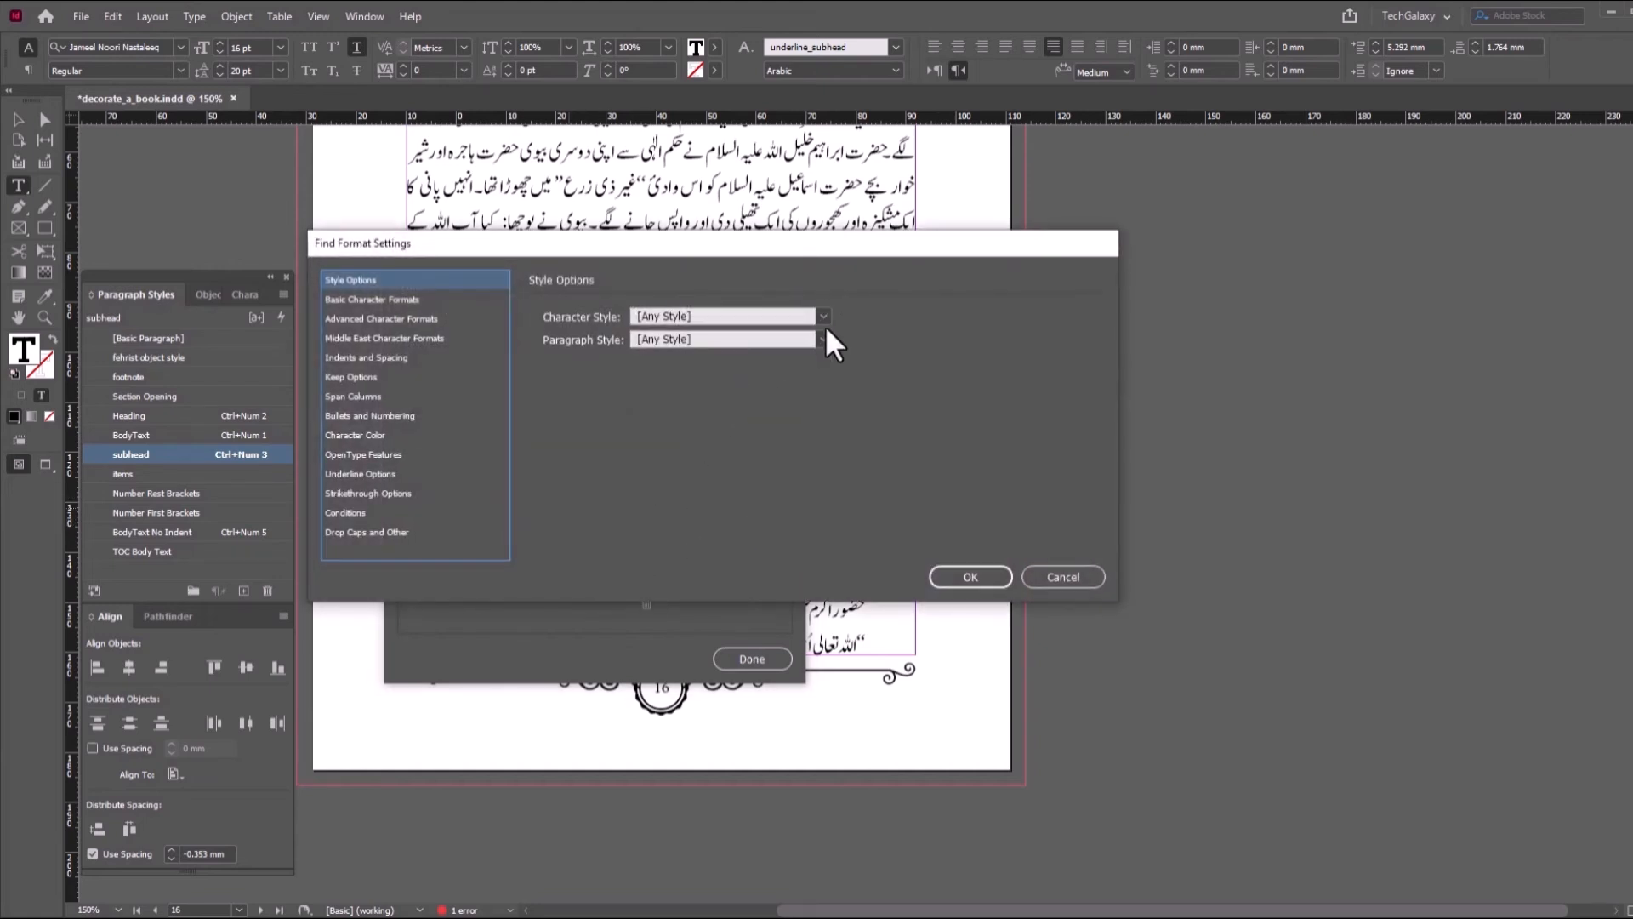
{"action": "left_click_drag", "start_coordinate": [824, 253], "coordinate": [767, 182]}
{"action": "left_click", "coordinate": [748, 268]}
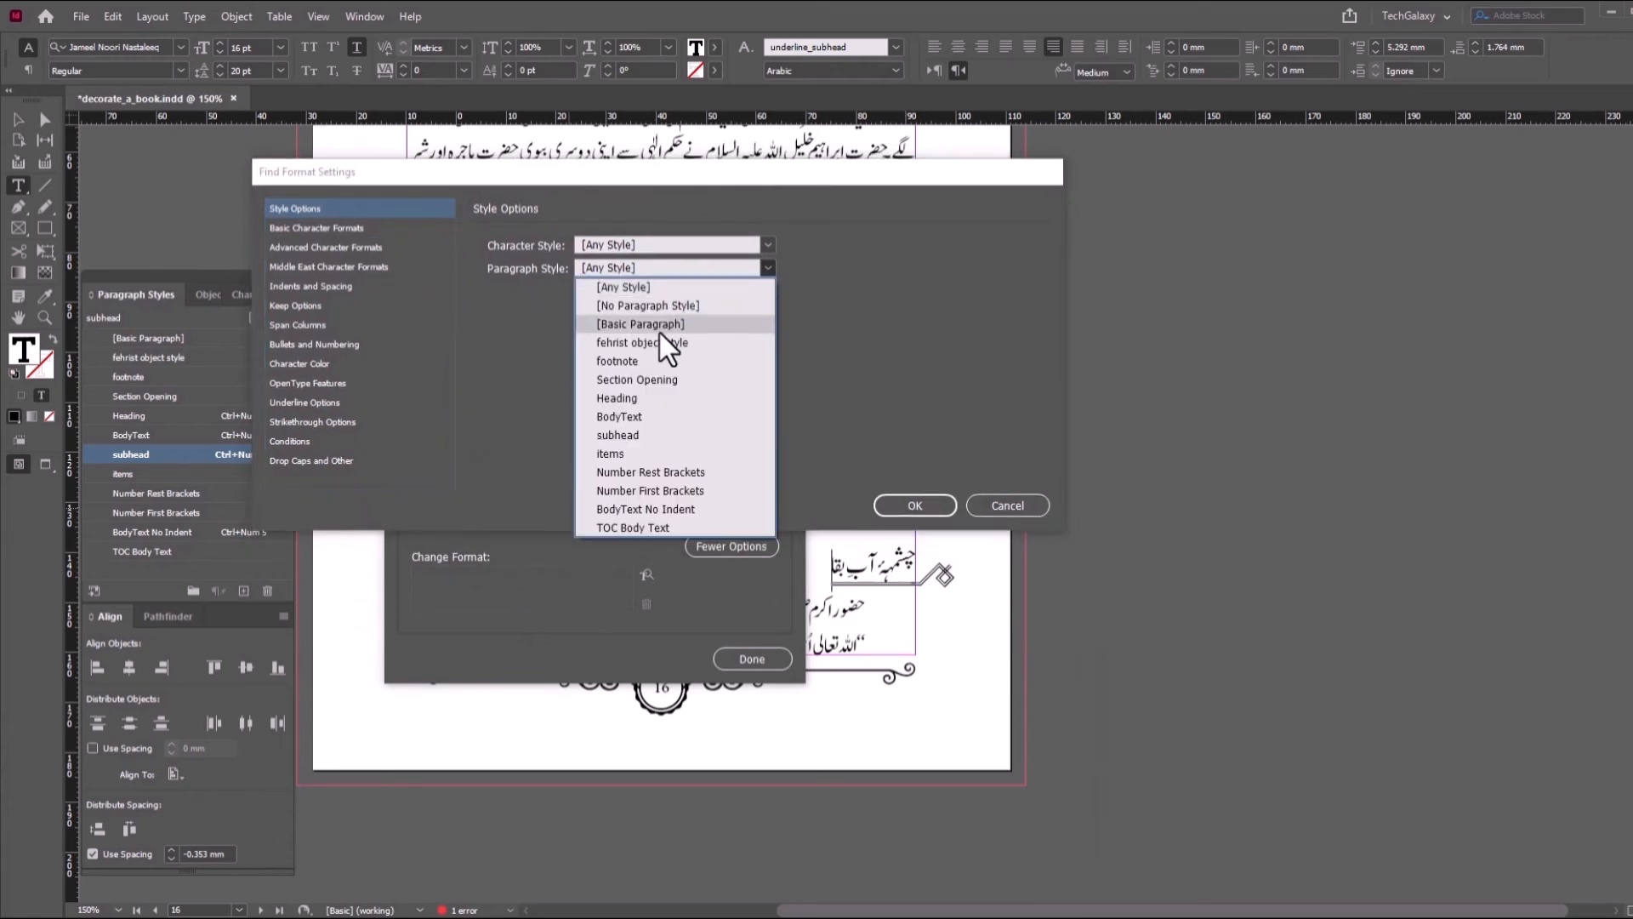
{"action": "left_click", "coordinate": [657, 432]}
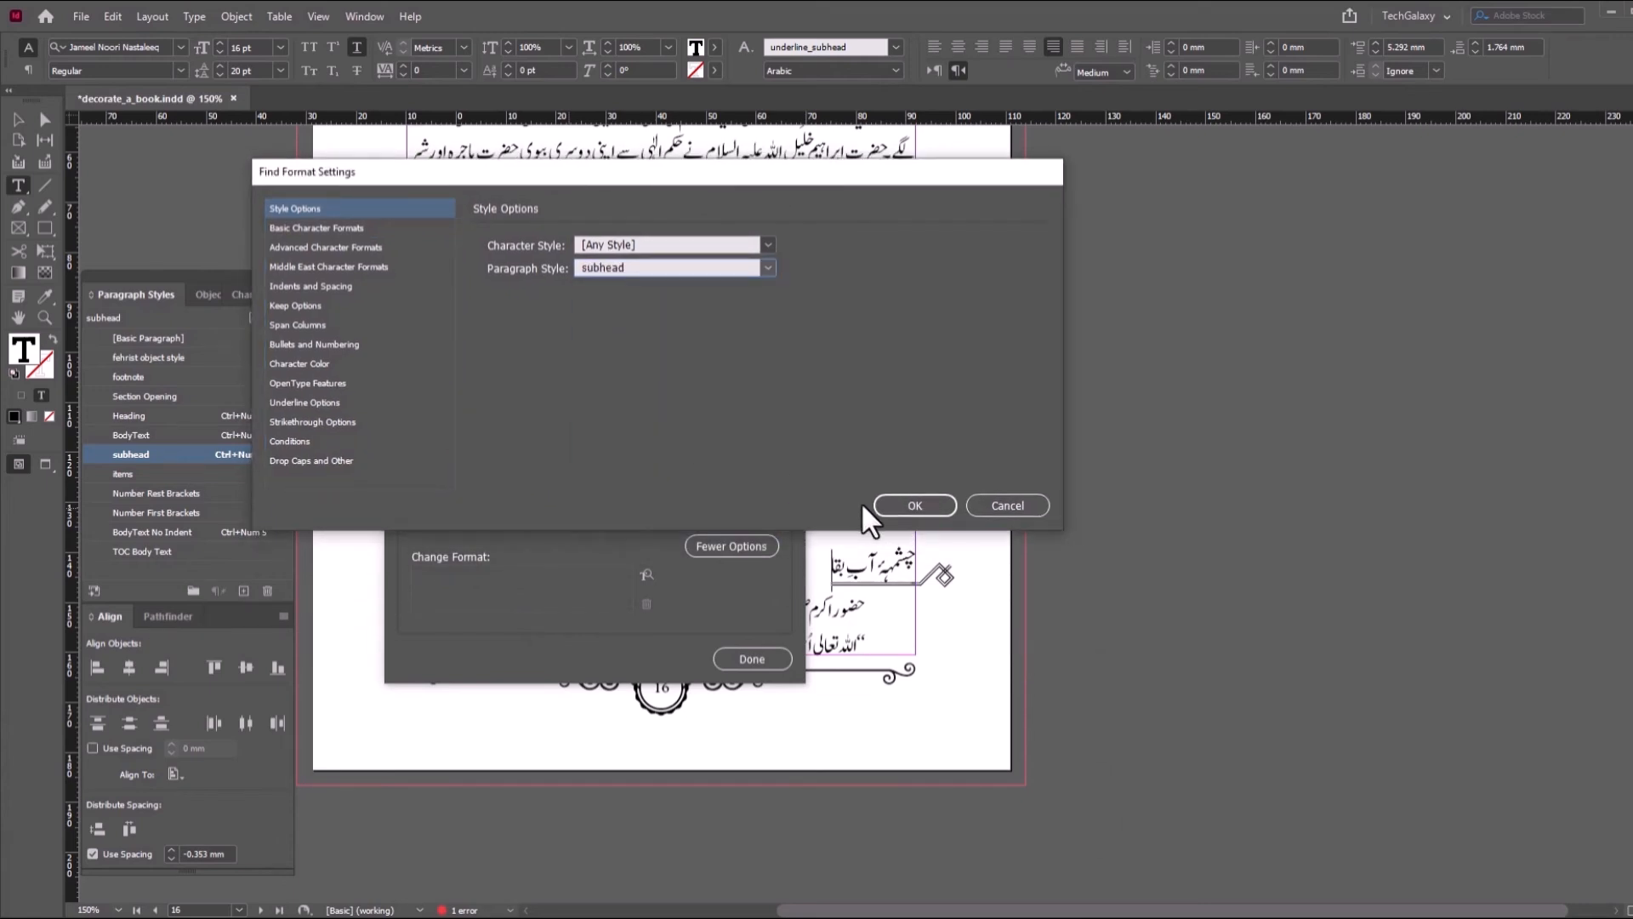
{"action": "left_click", "coordinate": [915, 506]}
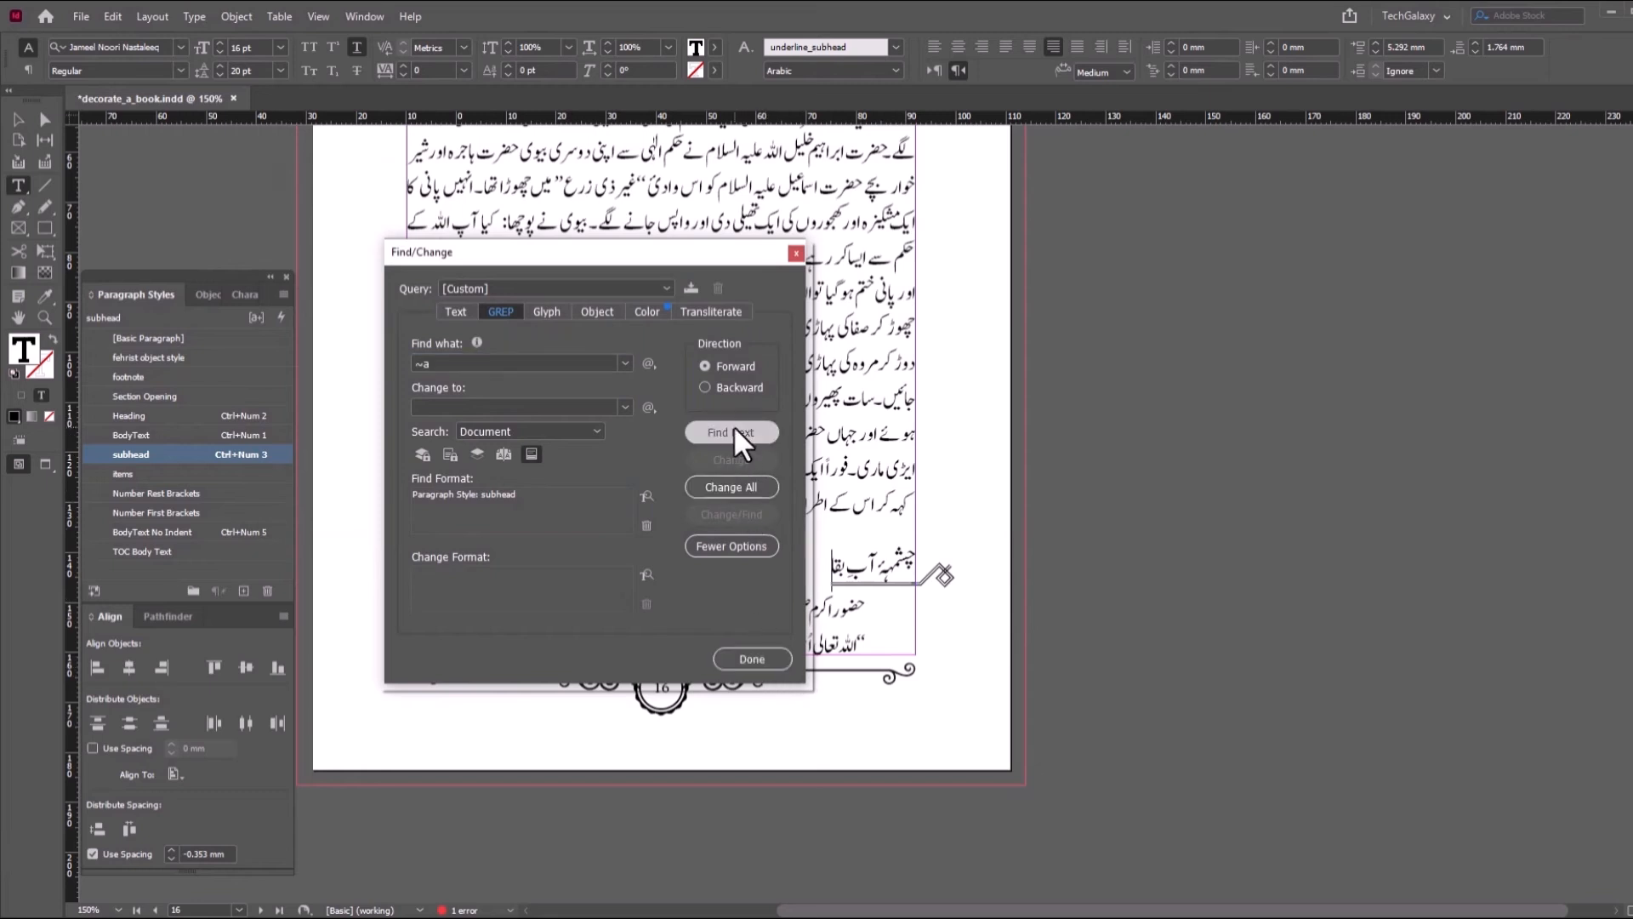
- Remove the anchored ornaments from all subhead paragraphs by replacing every ~a match with nothing
{"action": "left_click", "coordinate": [733, 430]}
{"action": "left_click", "coordinate": [758, 488]}
{"action": "left_click", "coordinate": [936, 487]}
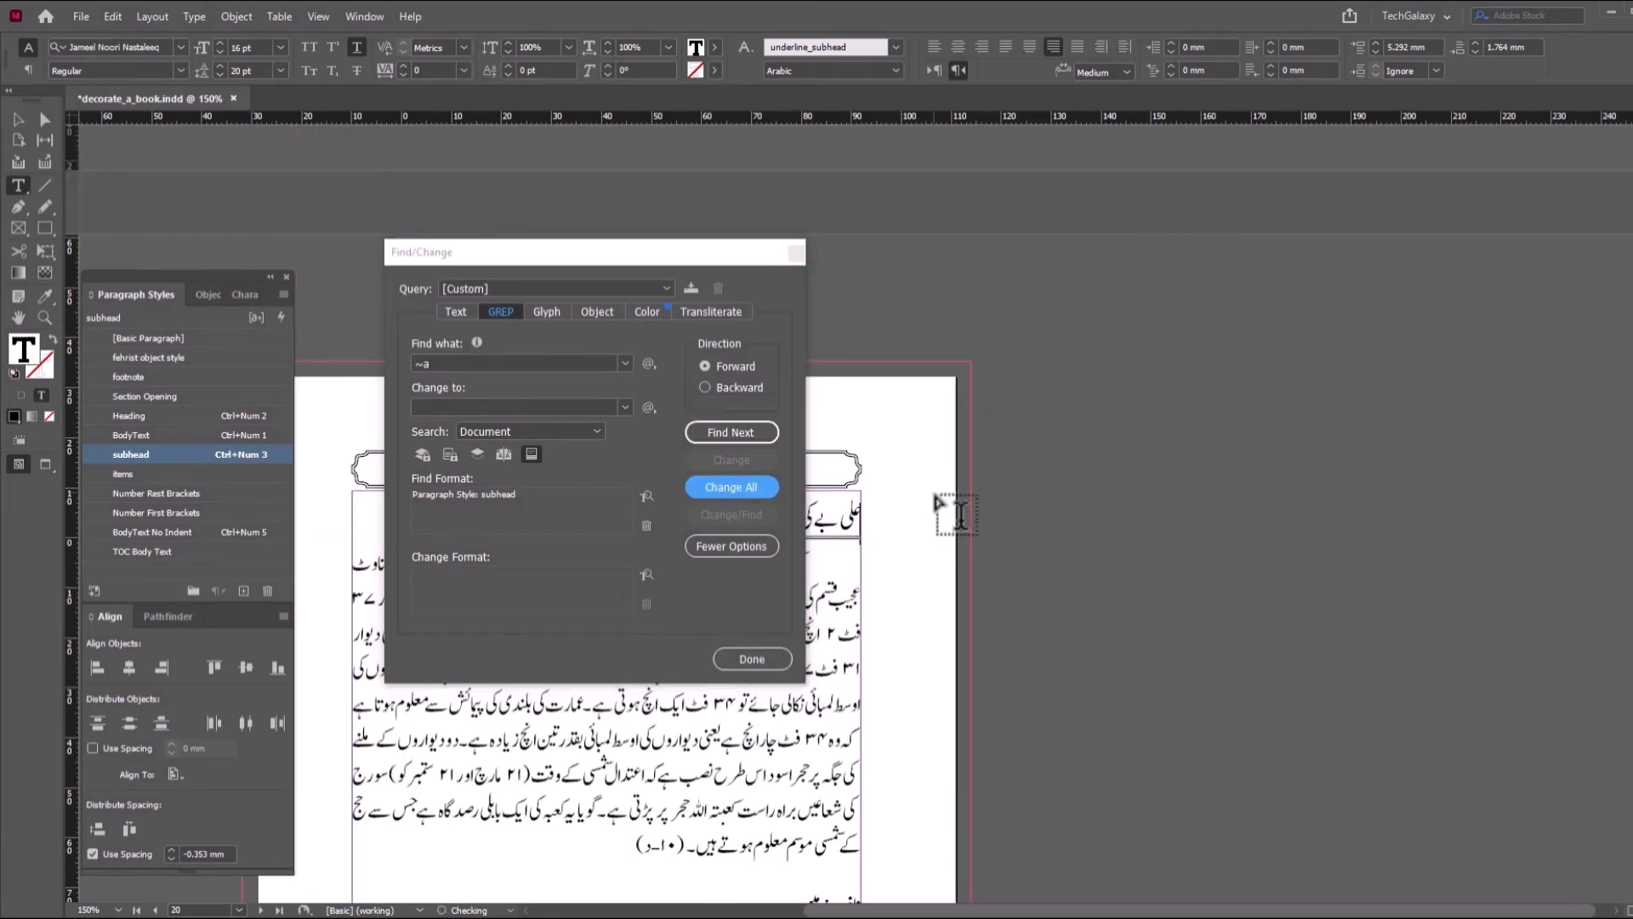
{"action": "left_click", "coordinate": [752, 658]}
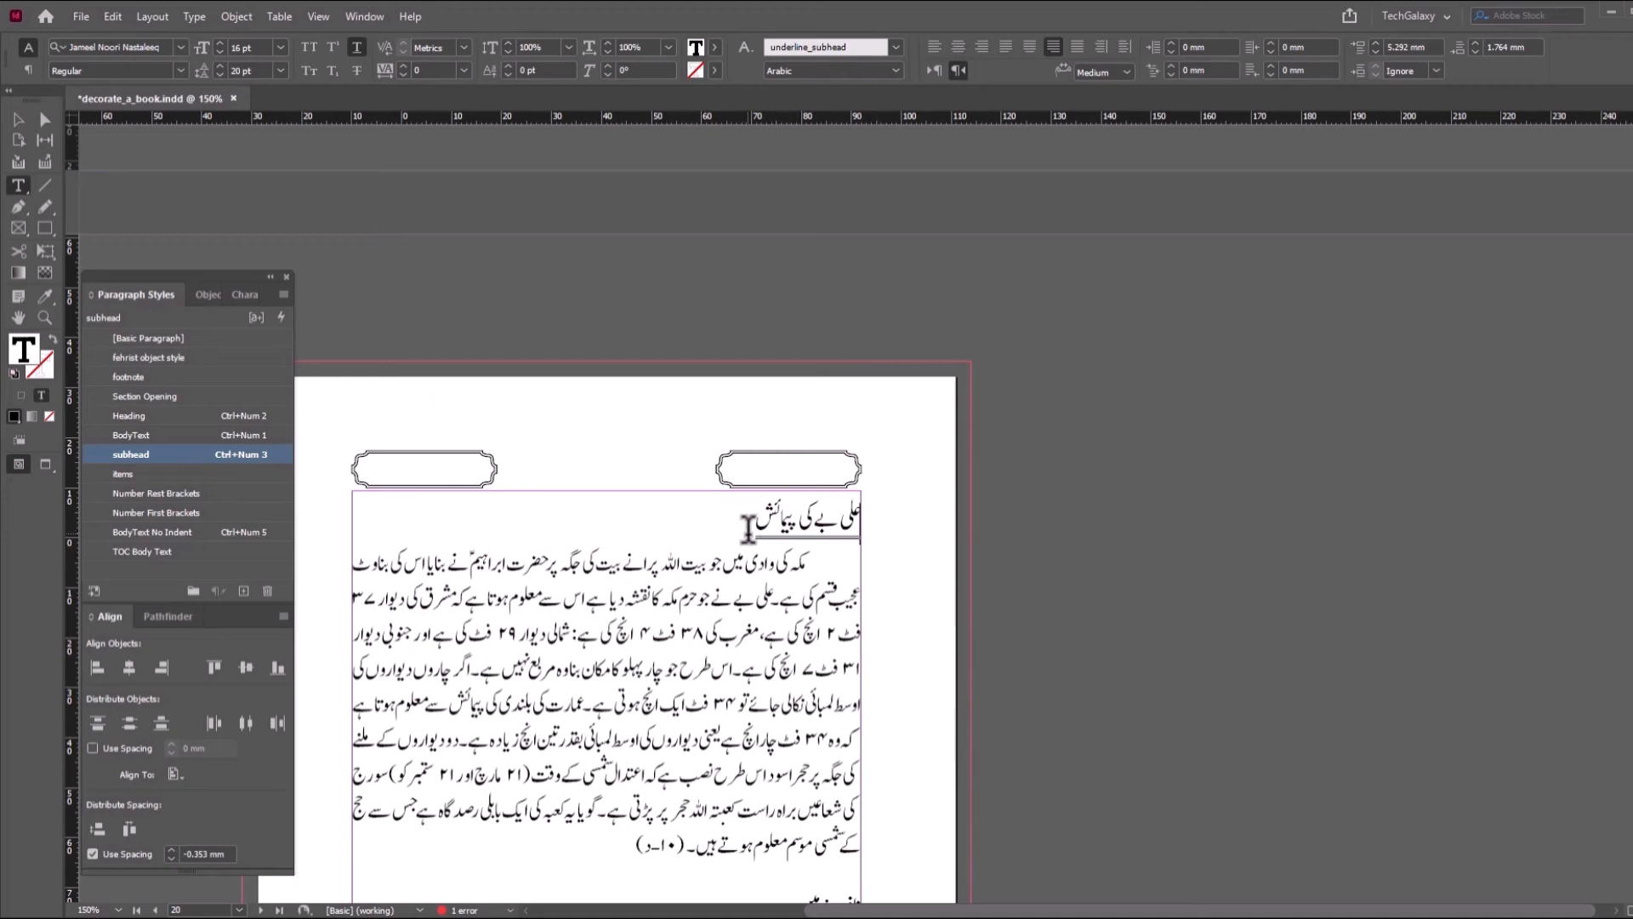
- Clear the underline from all subhead paragraphs by matching .+ with GREP and changing the character style to [None]
{"action": "key", "text": "ctrl+f"}
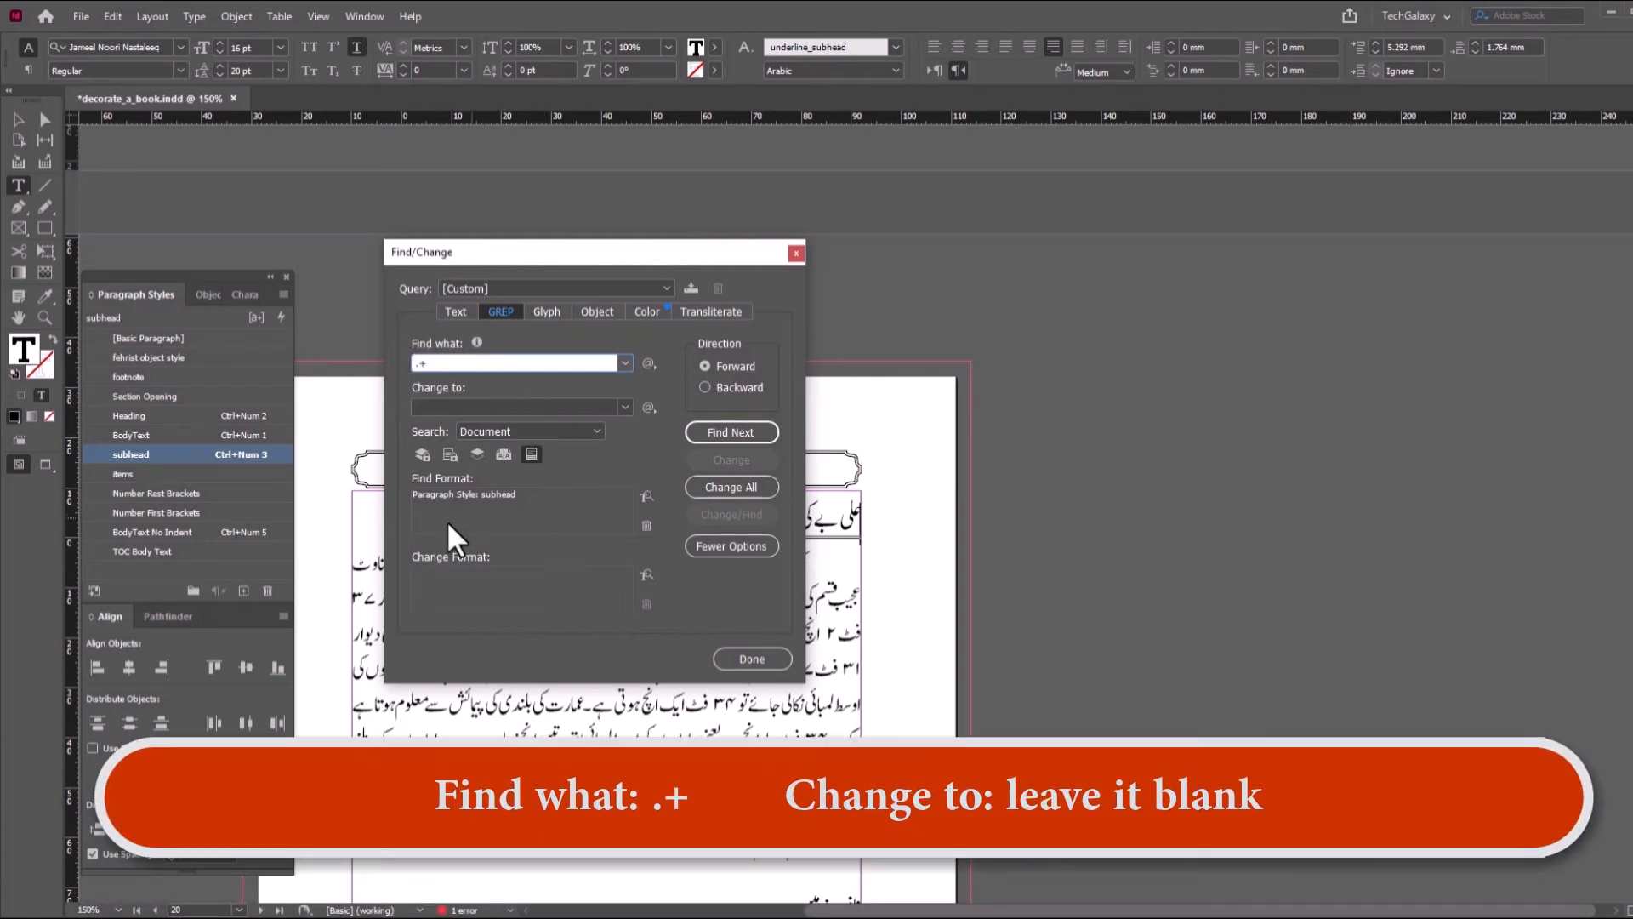
{"action": "left_click", "coordinate": [533, 583]}
{"action": "left_click", "coordinate": [957, 356]}
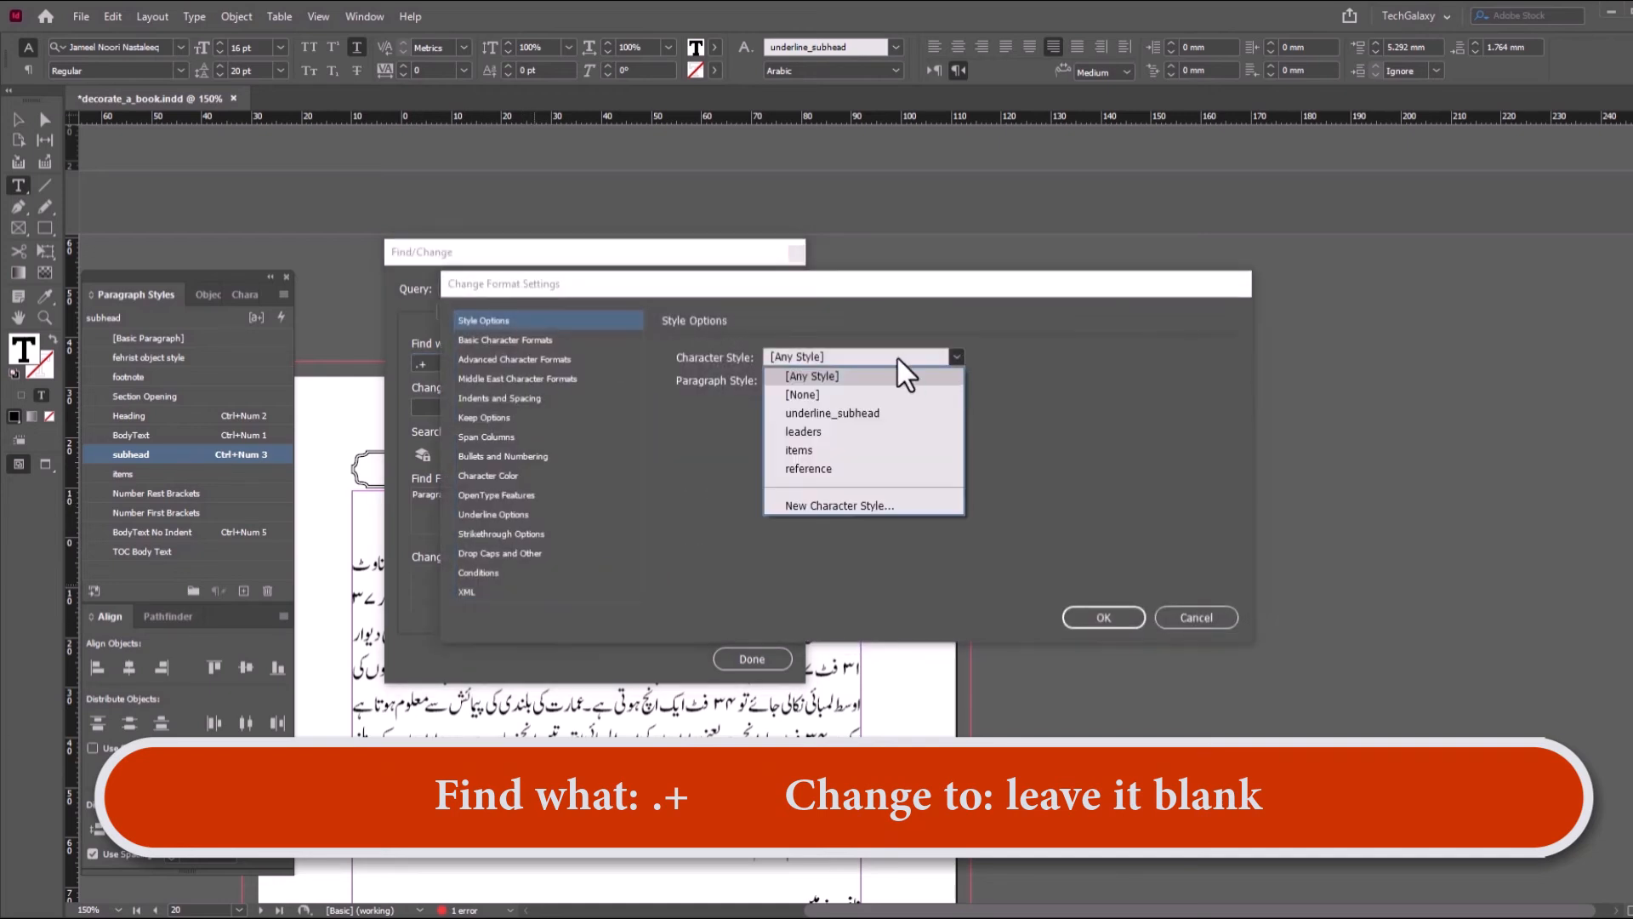
{"action": "left_click", "coordinate": [809, 384]}
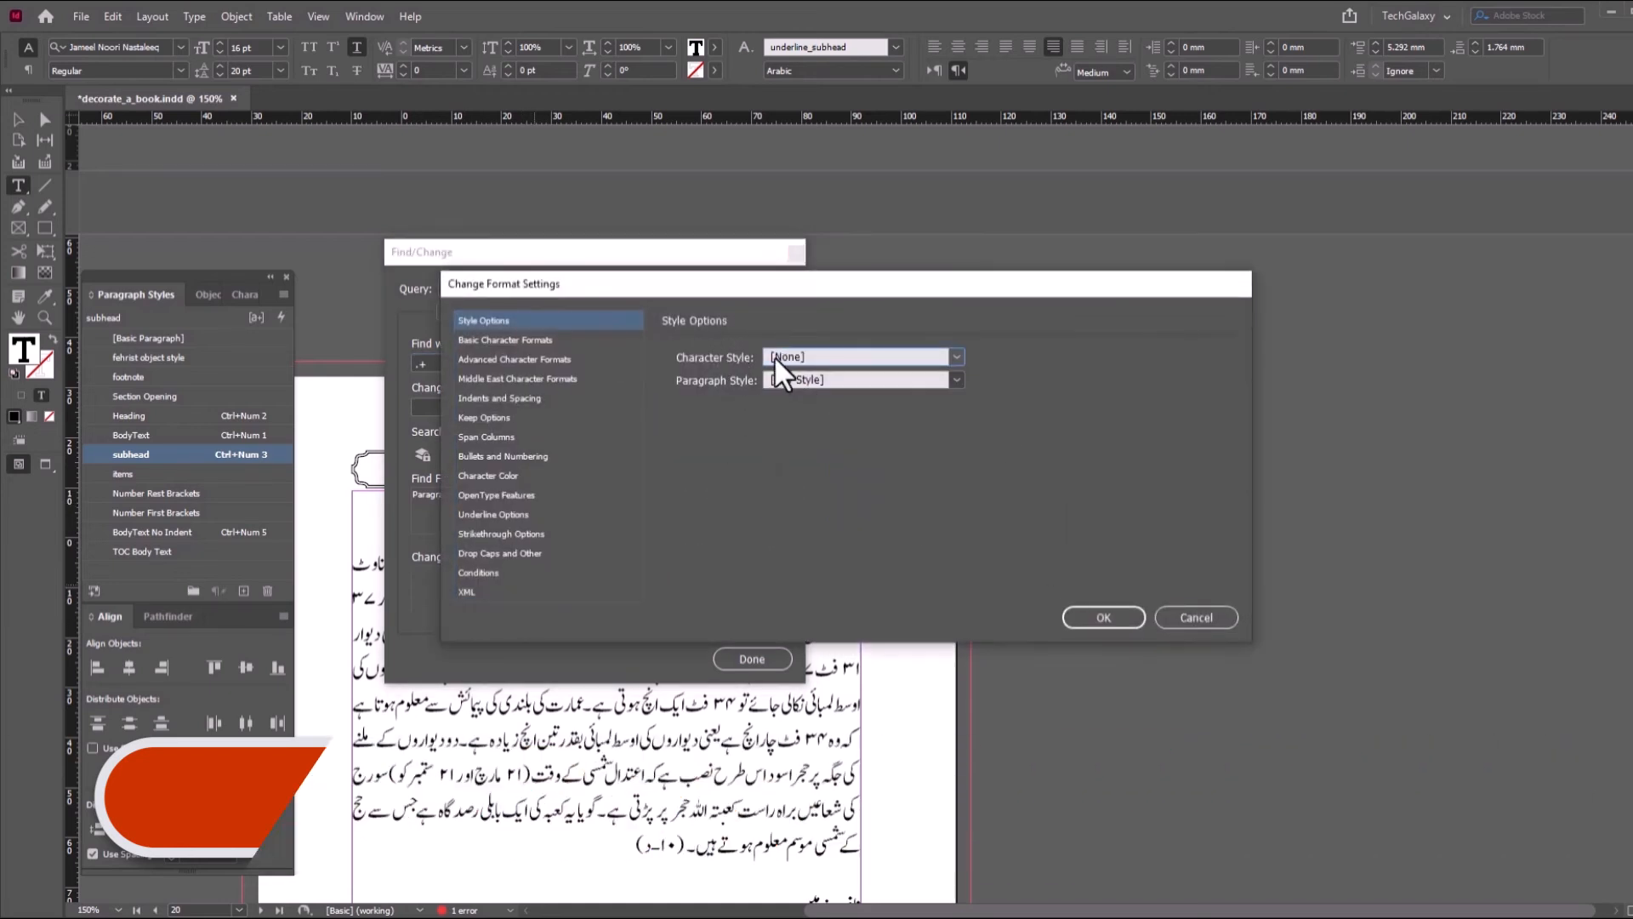
{"action": "left_click", "coordinate": [1098, 618]}
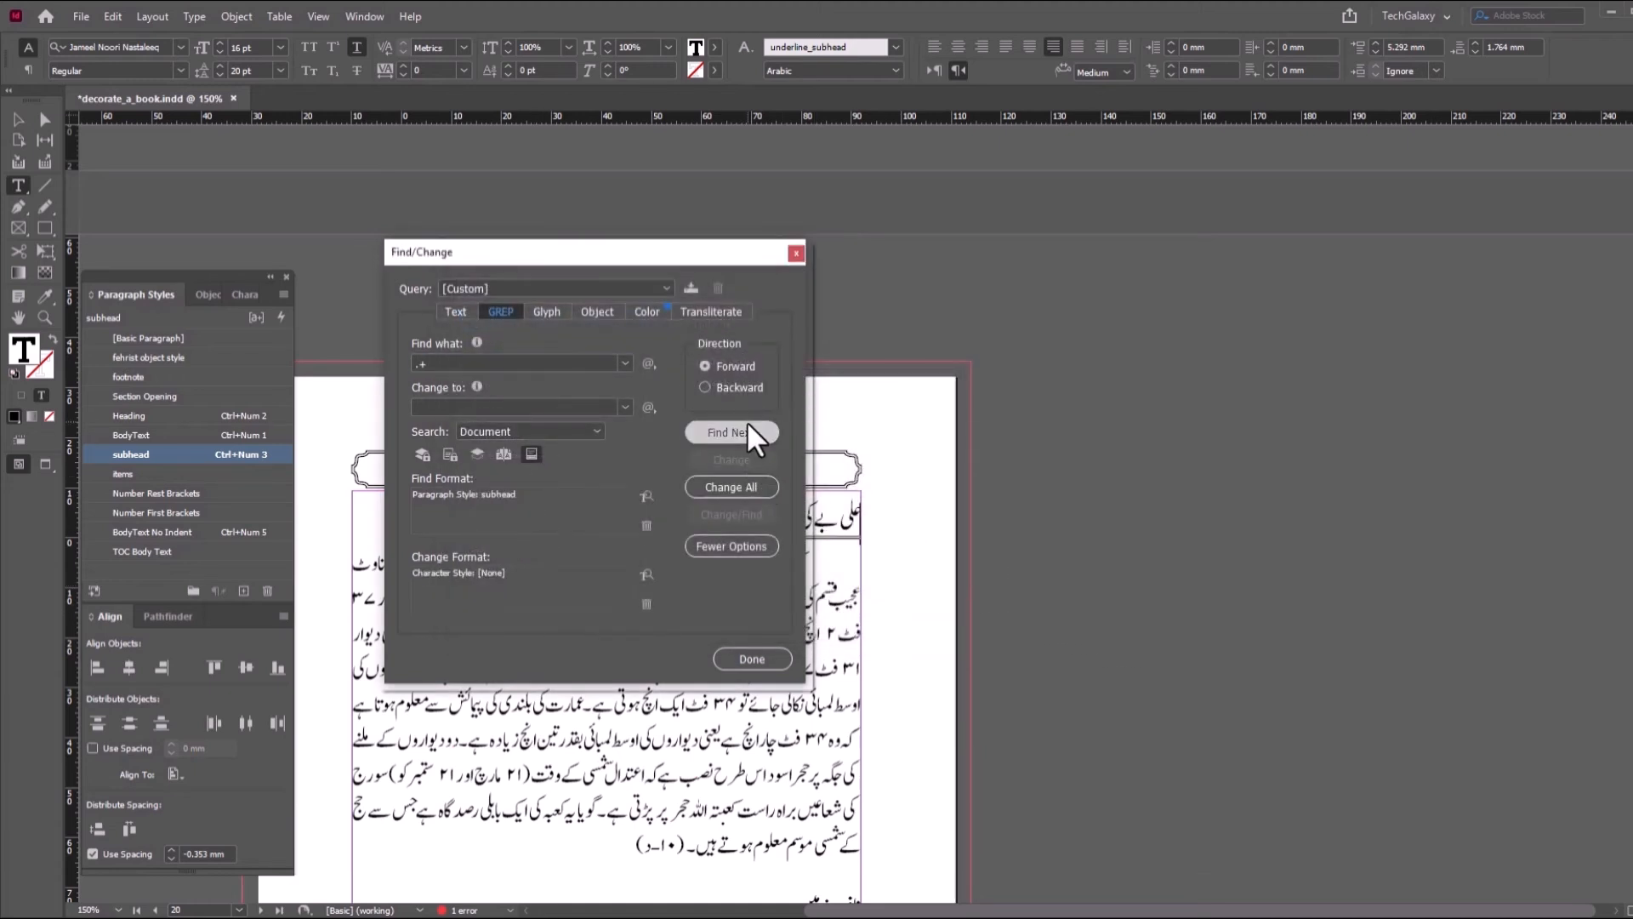
{"action": "left_click", "coordinate": [745, 485]}
{"action": "left_click", "coordinate": [946, 491]}
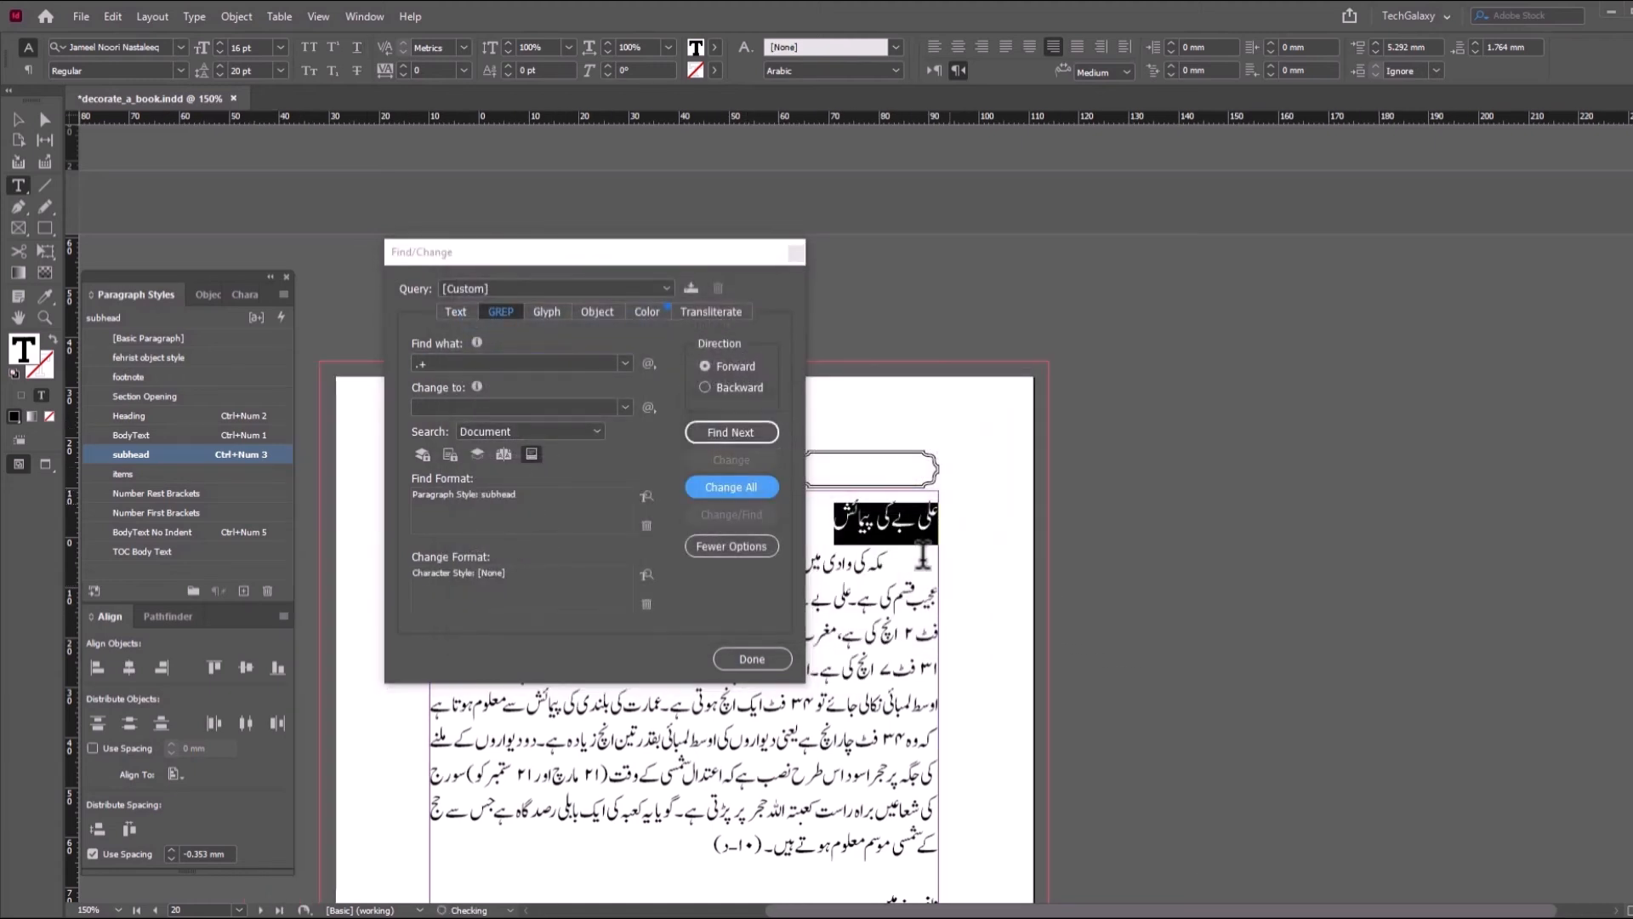
{"action": "left_click", "coordinate": [757, 665]}
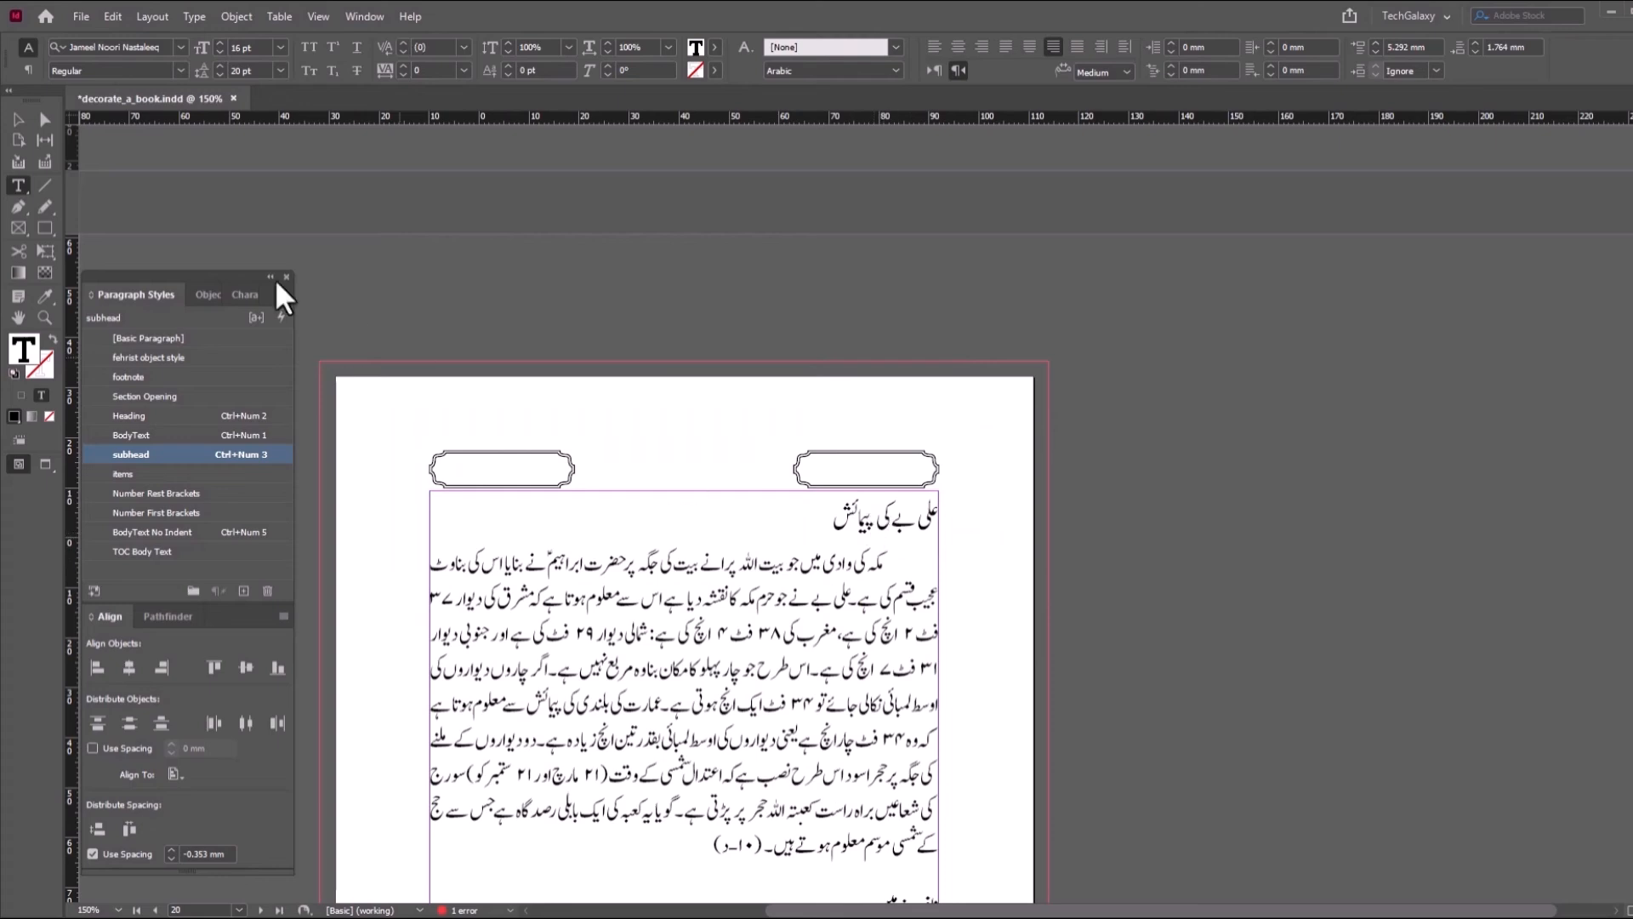
- Look through pages 20 to 29 to check the subheads and find numbered items that still carry decoration
{"action": "left_click", "coordinate": [18, 120]}
{"action": "scroll", "coordinate": [968, 507], "scroll_direction": "down", "scroll_amount": 15}
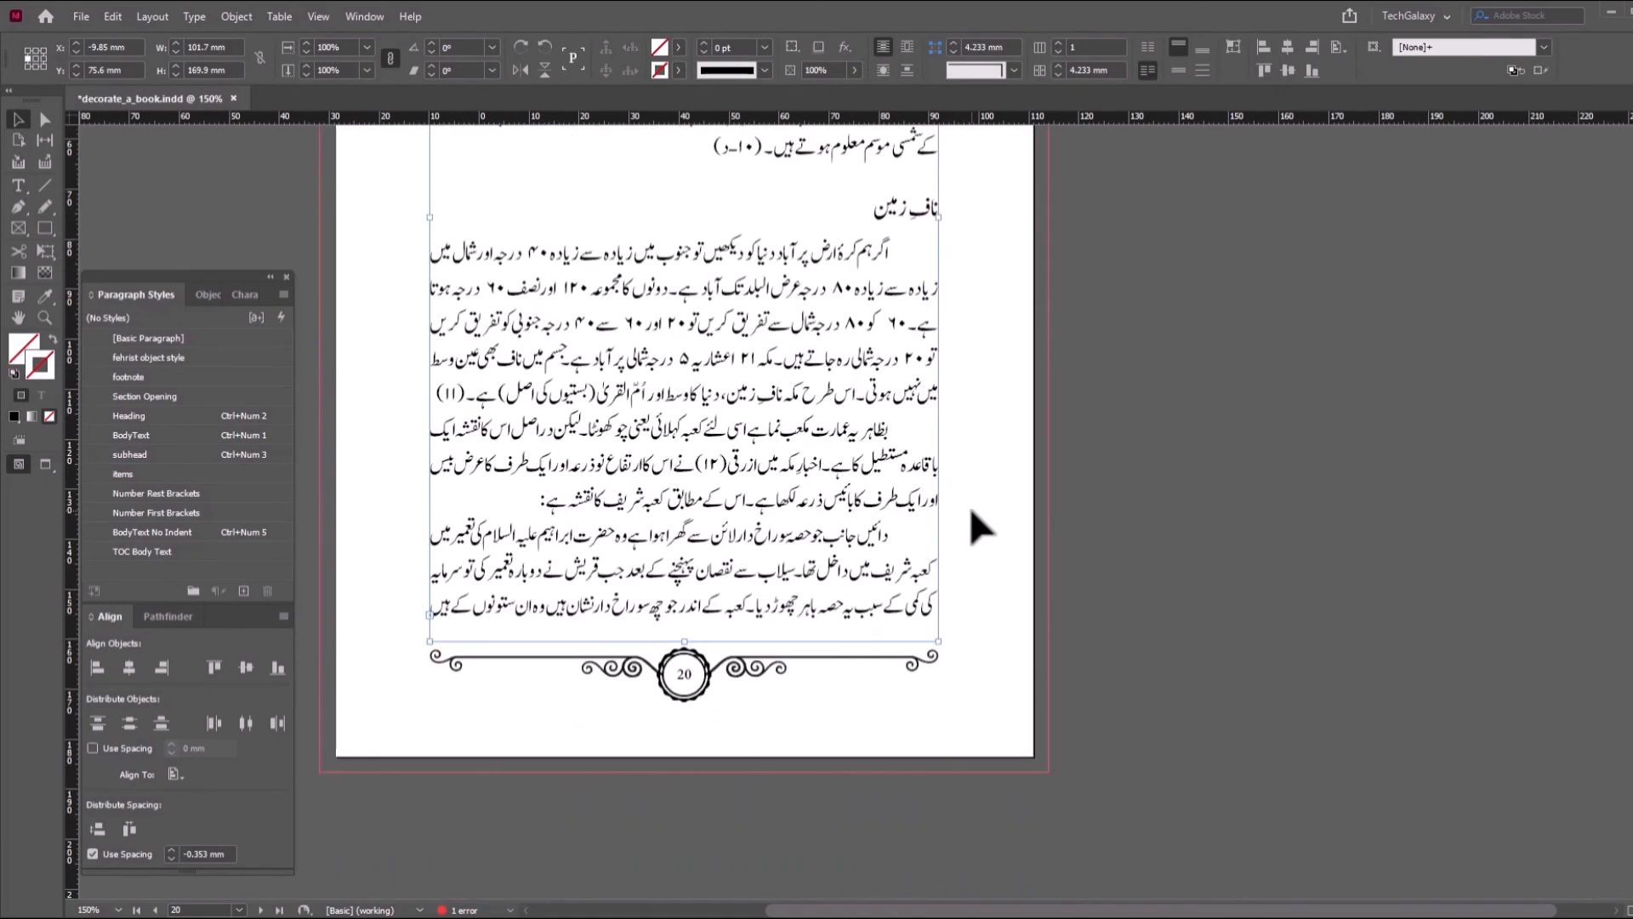
{"action": "scroll", "coordinate": [968, 507], "scroll_direction": "down", "scroll_amount": 15}
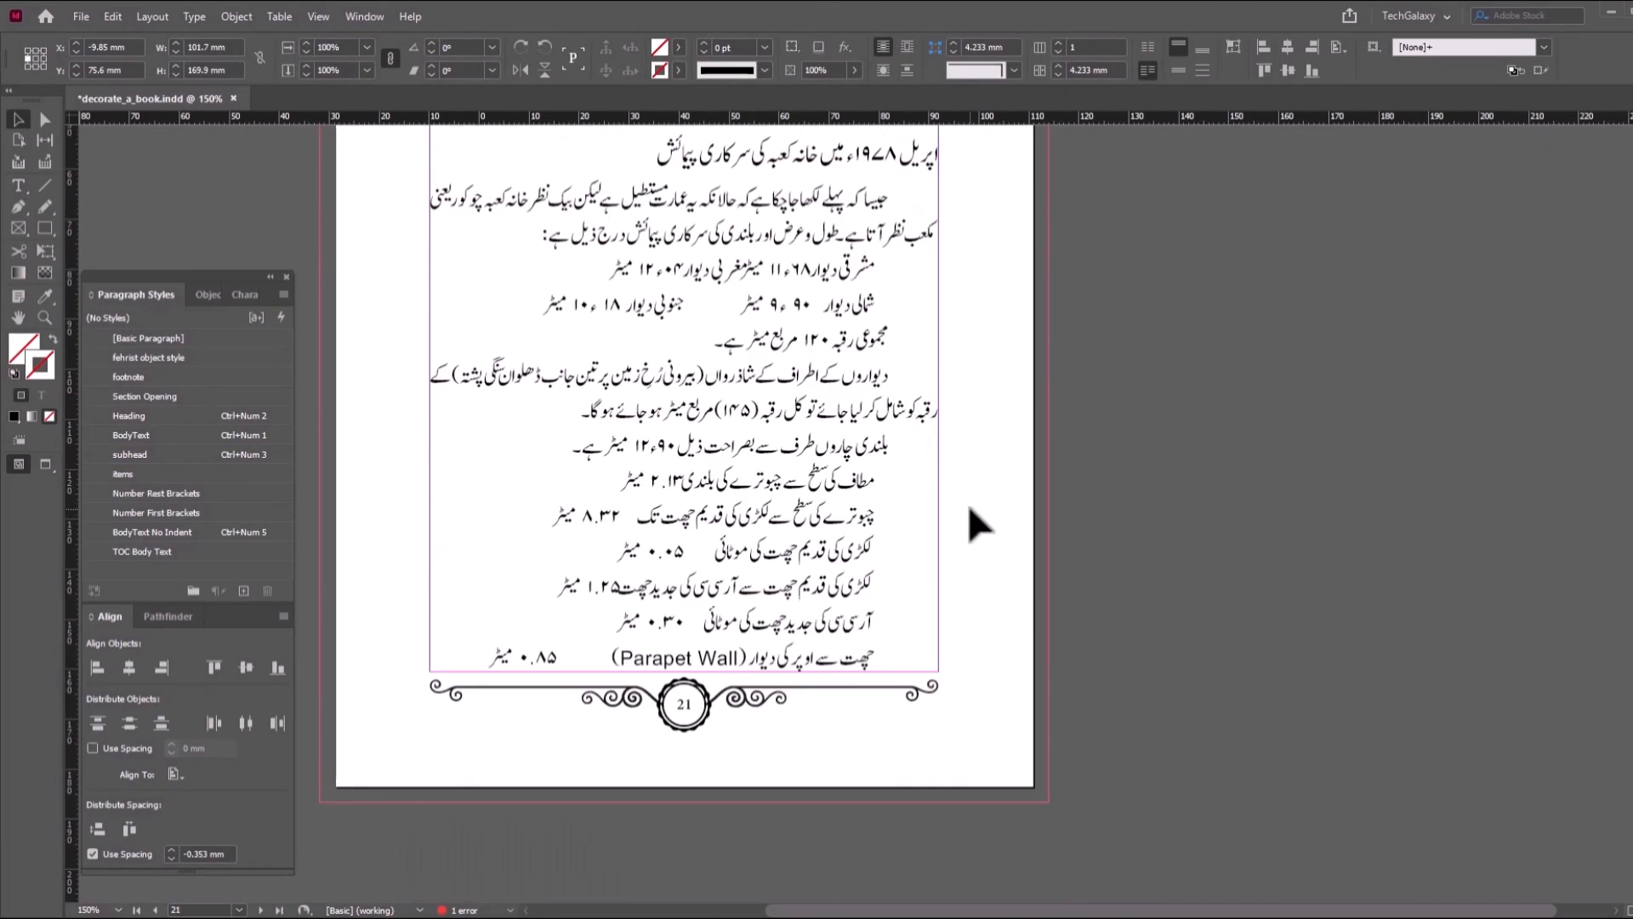
{"action": "scroll", "coordinate": [971, 521], "scroll_direction": "down", "scroll_amount": 20}
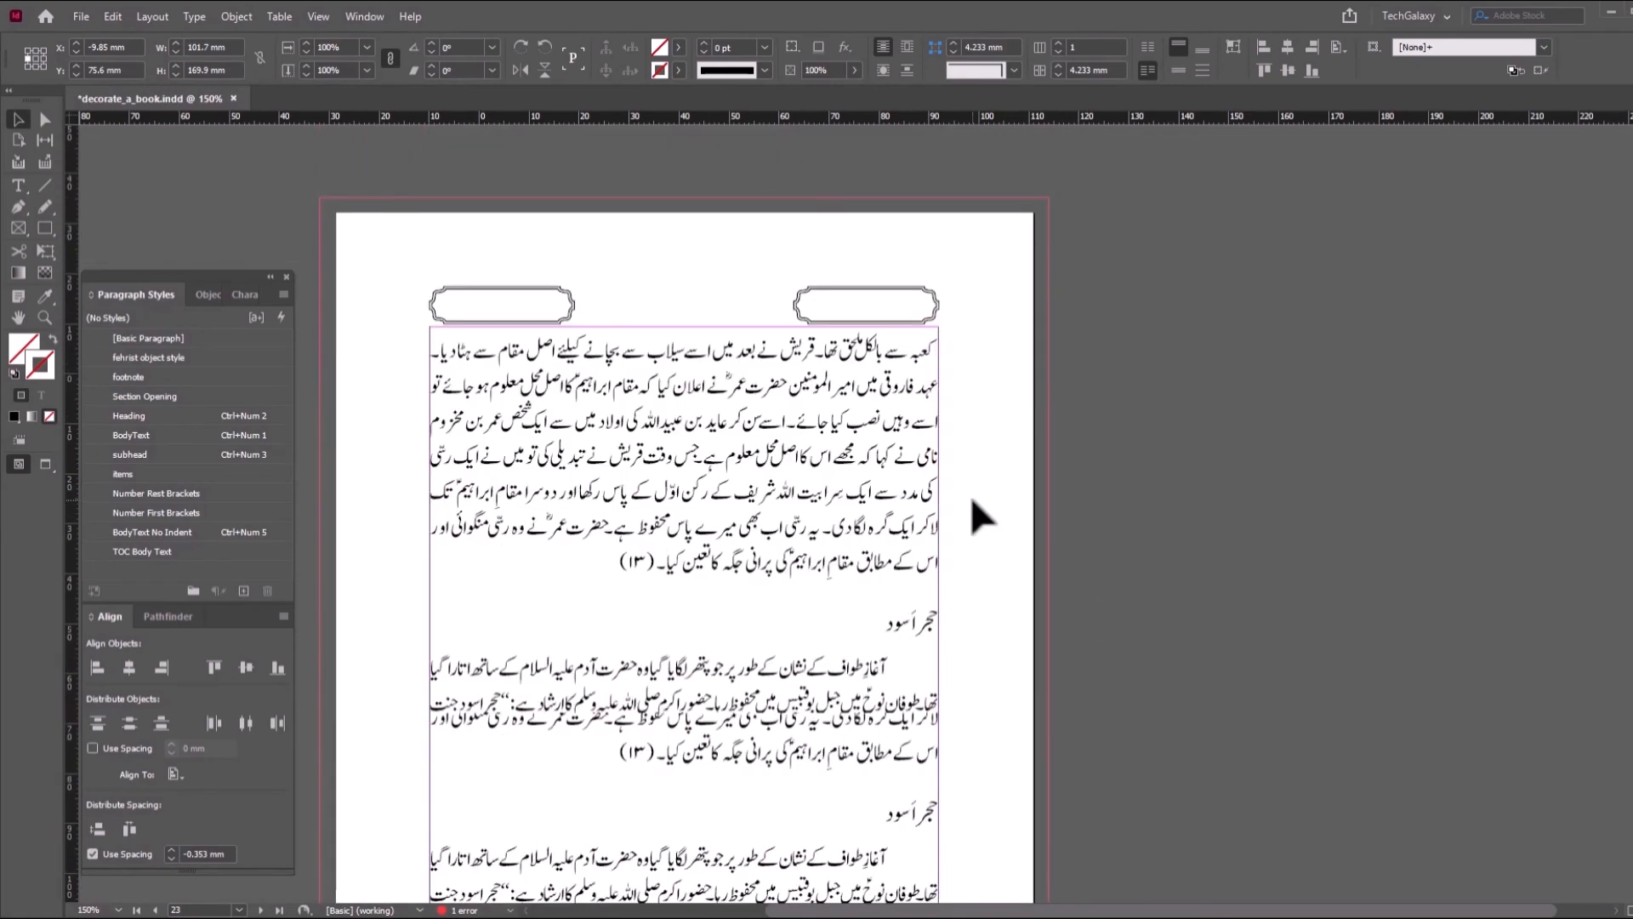
{"action": "scroll", "coordinate": [978, 514], "scroll_direction": "down", "scroll_amount": 20}
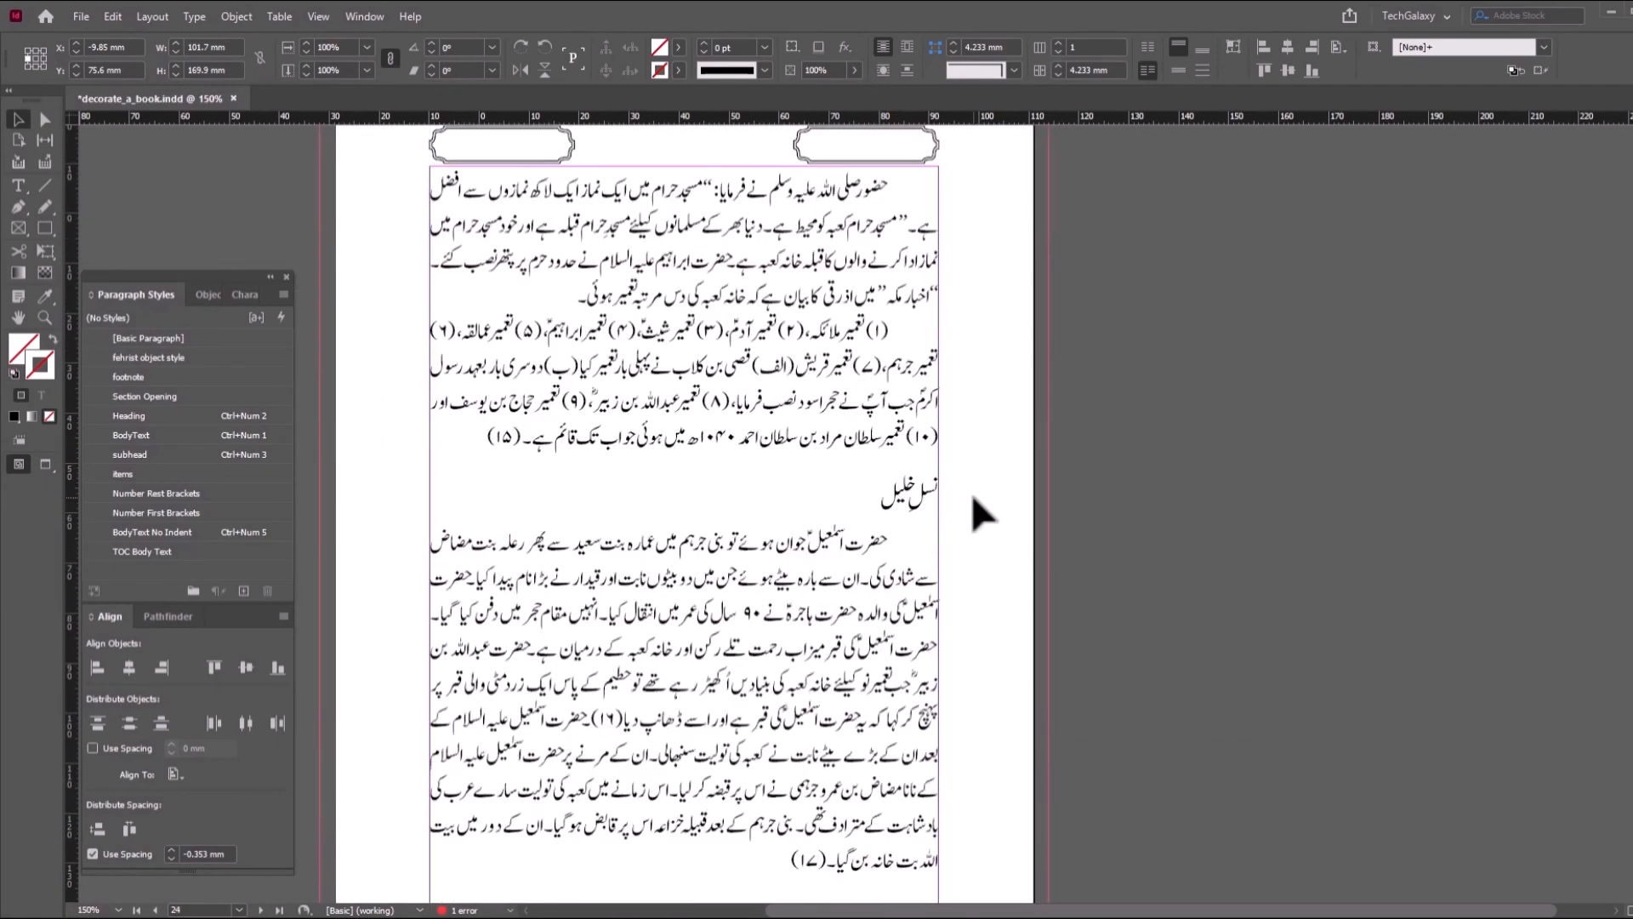
{"action": "scroll", "coordinate": [972, 494], "scroll_direction": "down", "scroll_amount": 20}
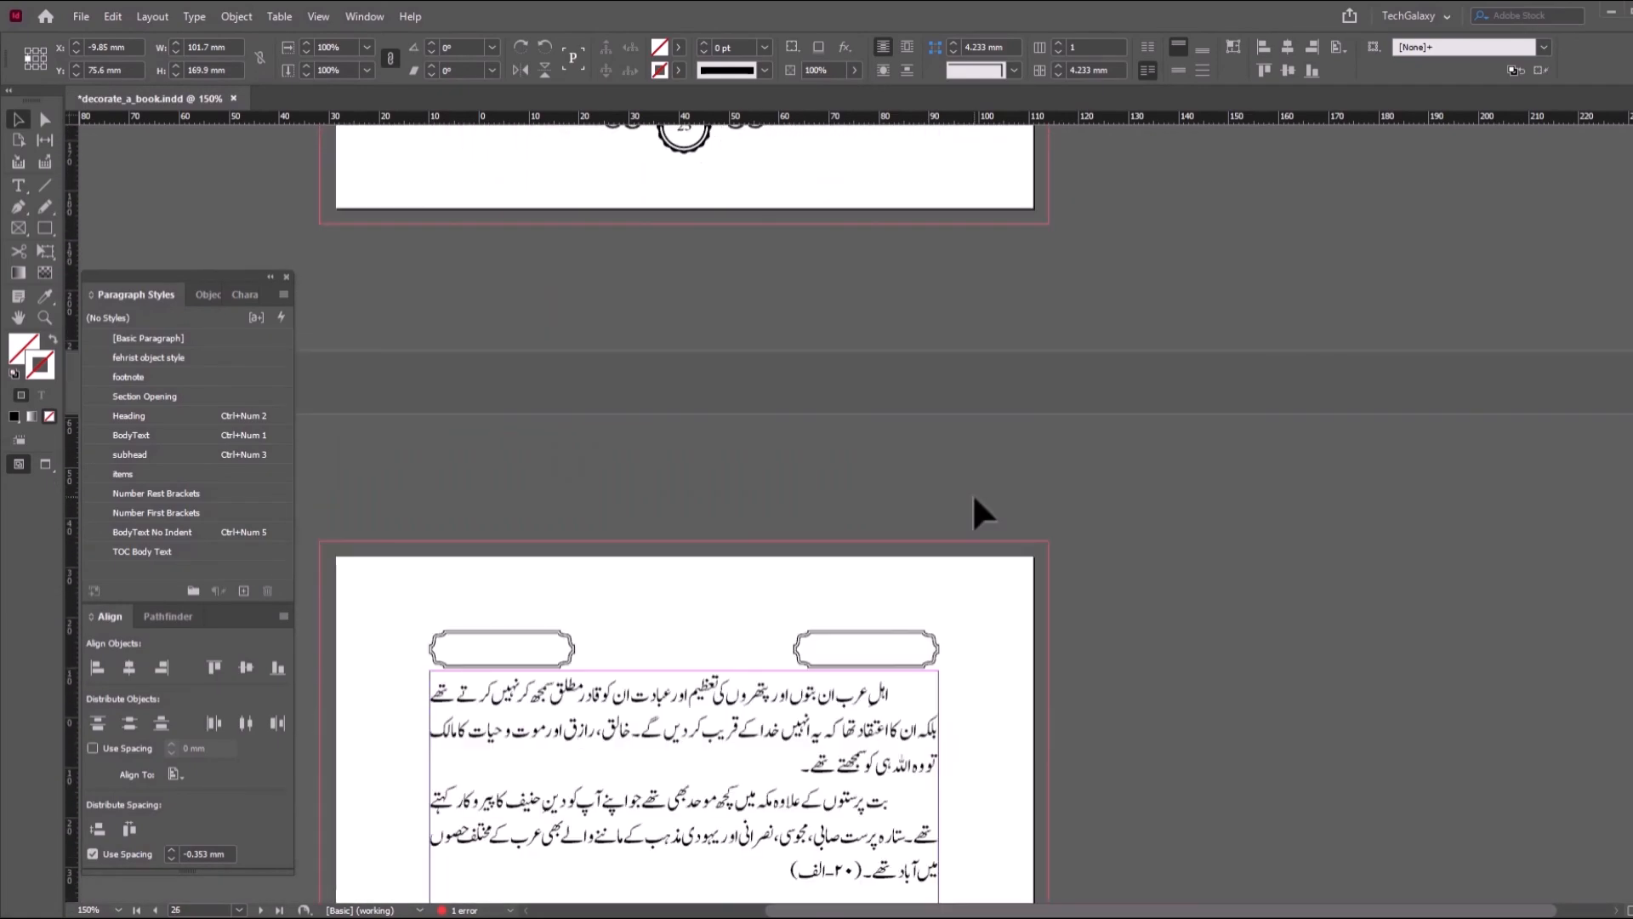
{"action": "scroll", "coordinate": [975, 501], "scroll_direction": "down", "scroll_amount": 20}
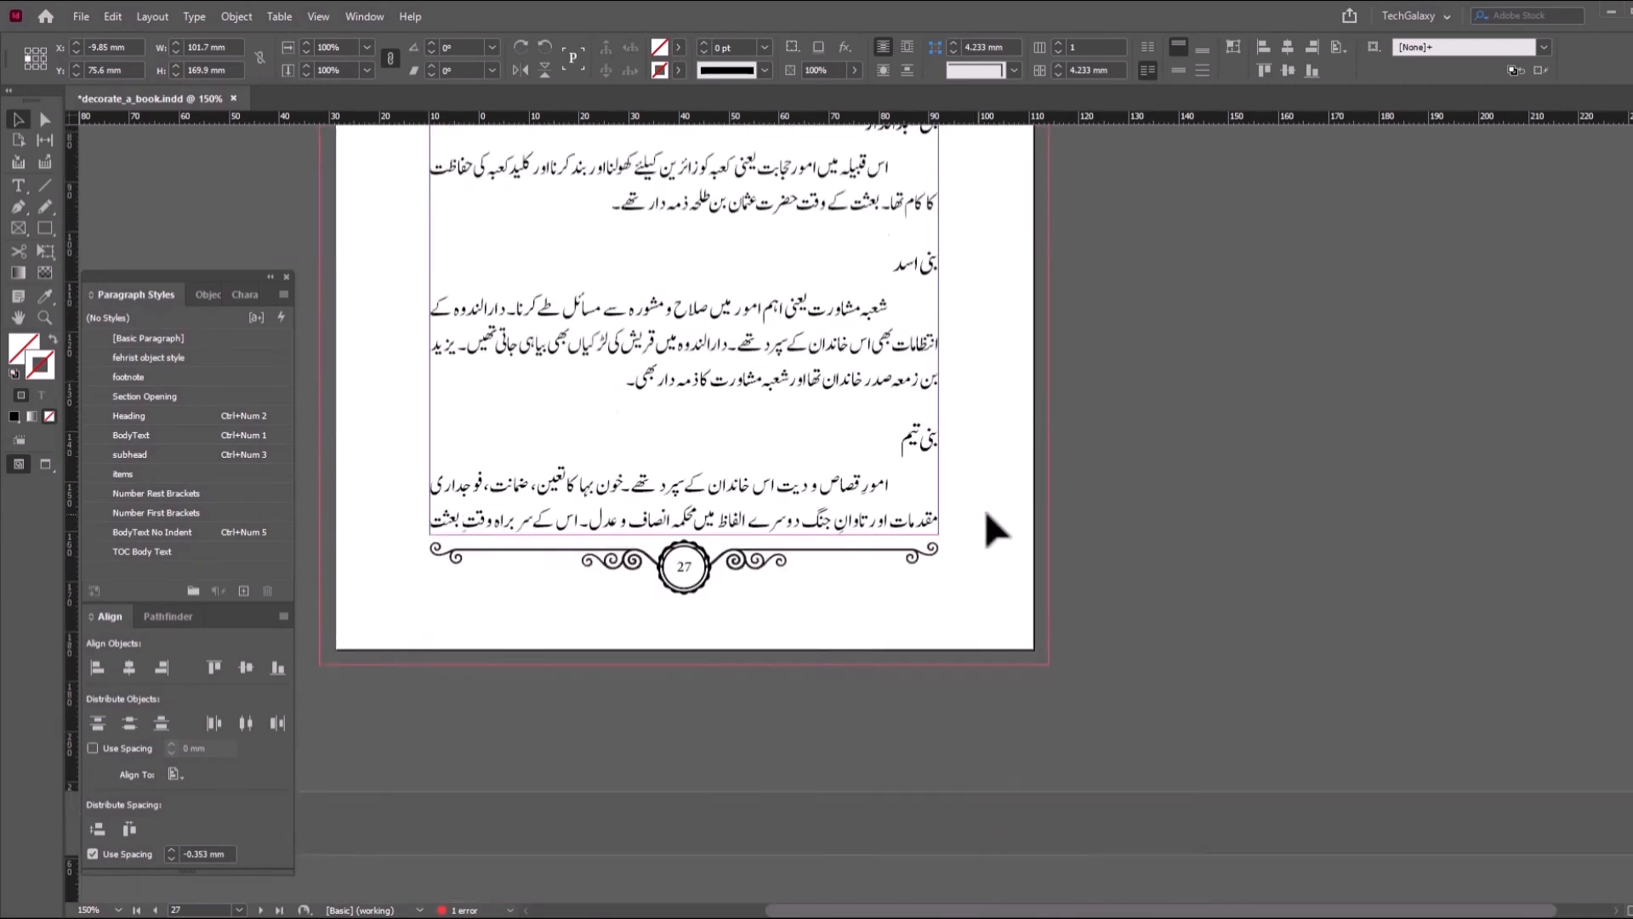
{"action": "scroll", "coordinate": [992, 502], "scroll_direction": "down", "scroll_amount": 5}
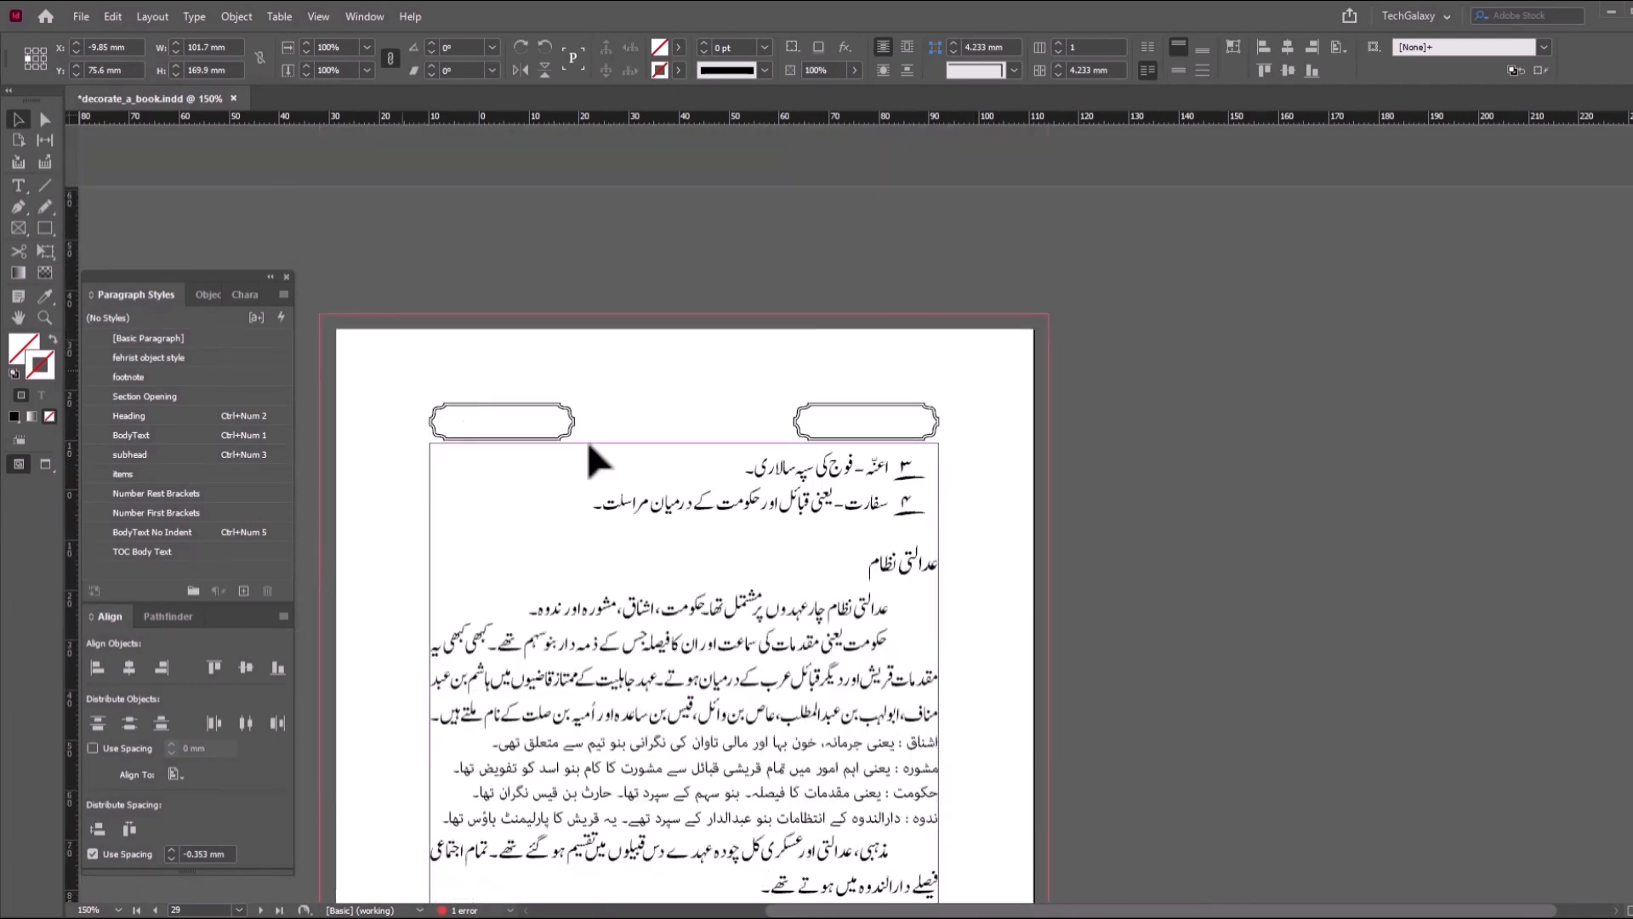
{"action": "scroll", "coordinate": [978, 493], "scroll_direction": "up", "scroll_amount": 7}
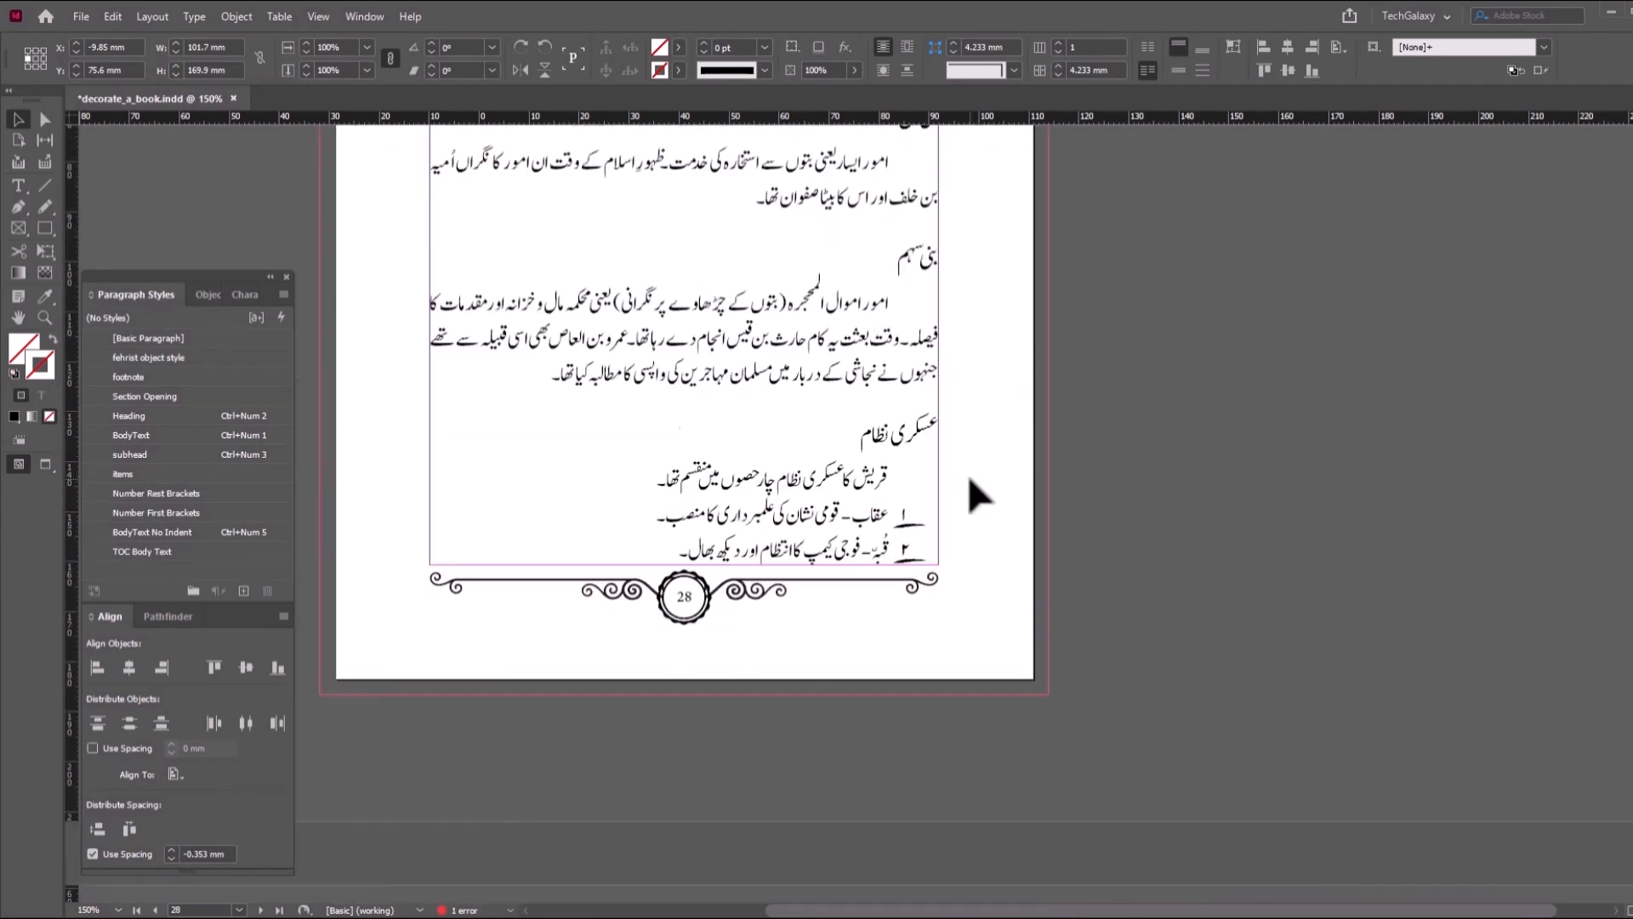
- Set up a GREP search for ~a with an empty replacement, clearing the existing find and change formats
{"action": "left_click", "coordinate": [18, 186]}
{"action": "left_click", "coordinate": [862, 511]}
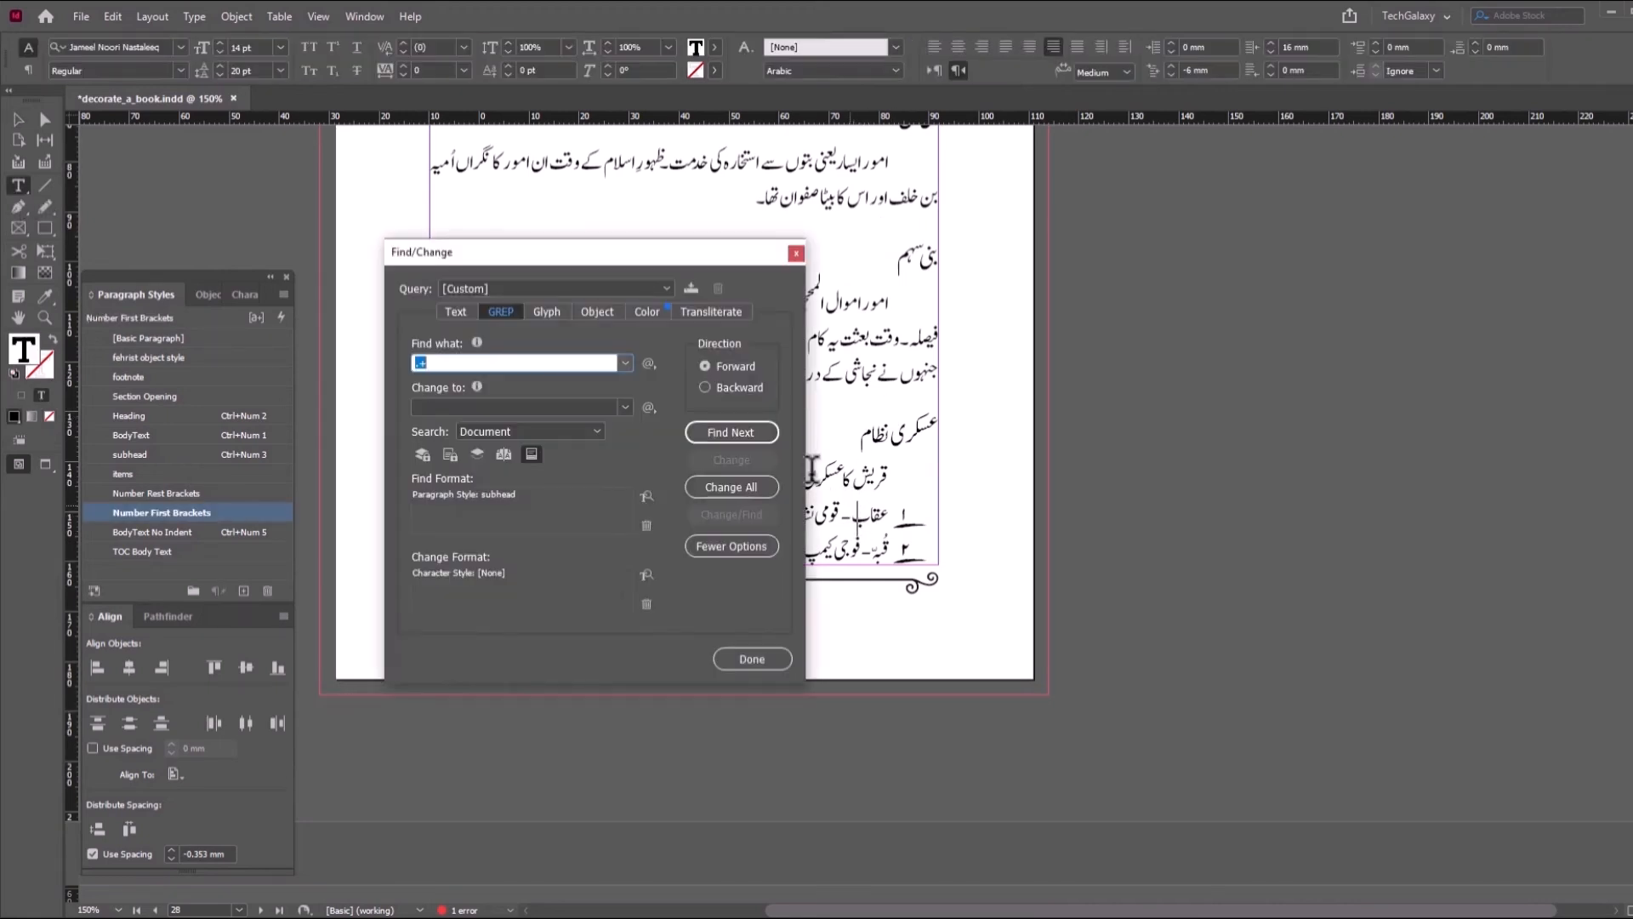
{"action": "key", "text": "ctrl+f"}
{"action": "type", "text": "~a"}
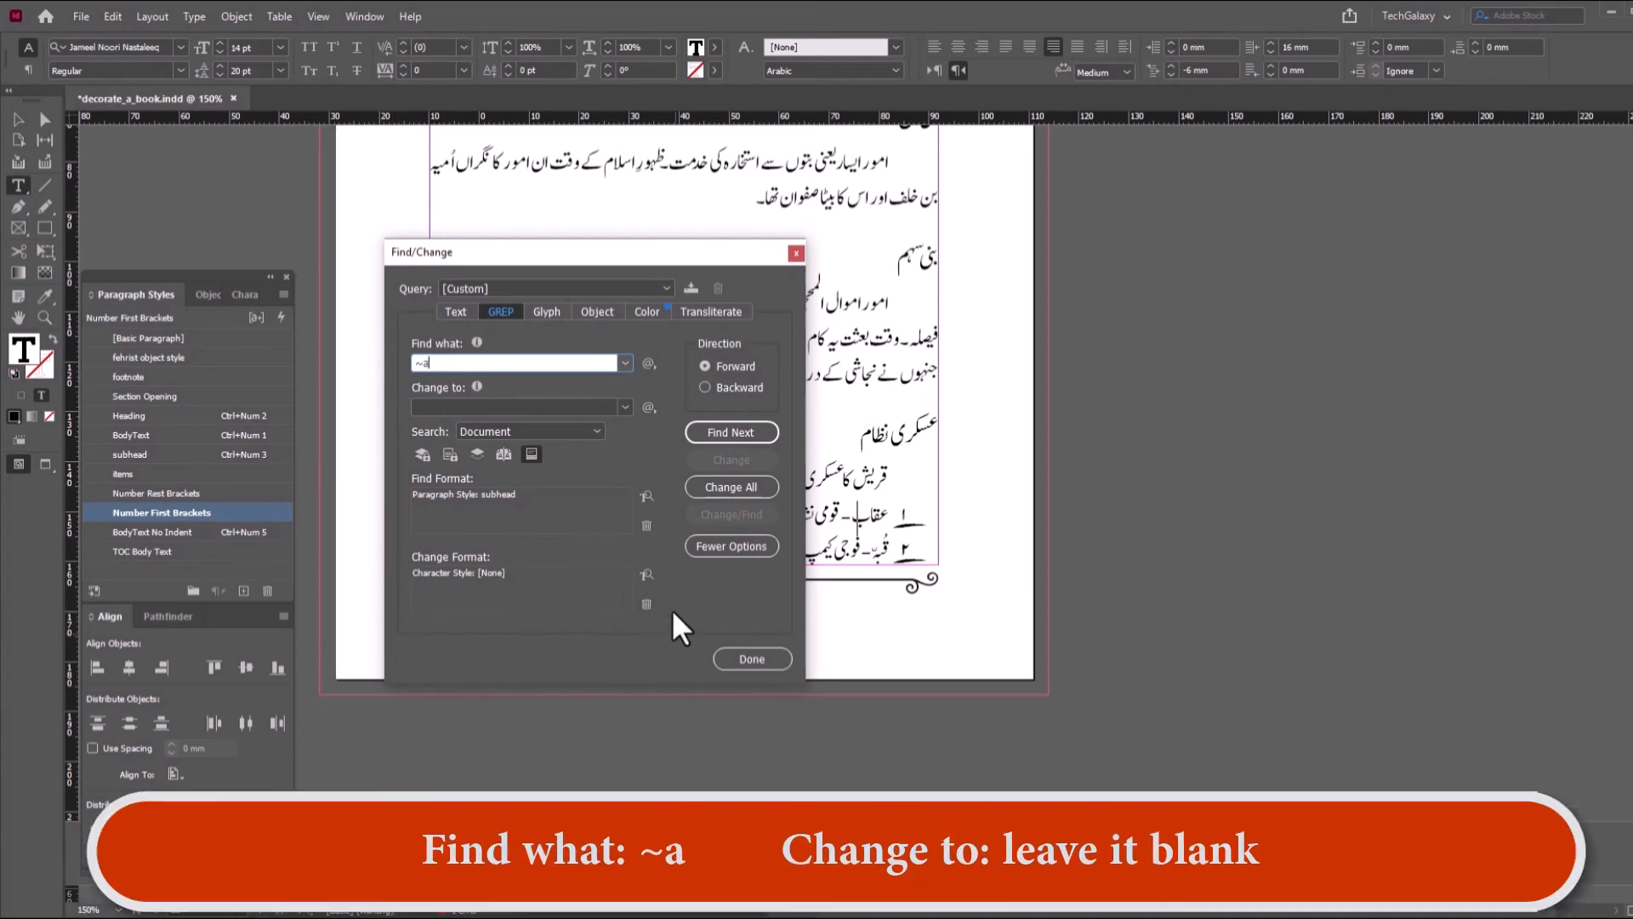
{"action": "left_click", "coordinate": [646, 605]}
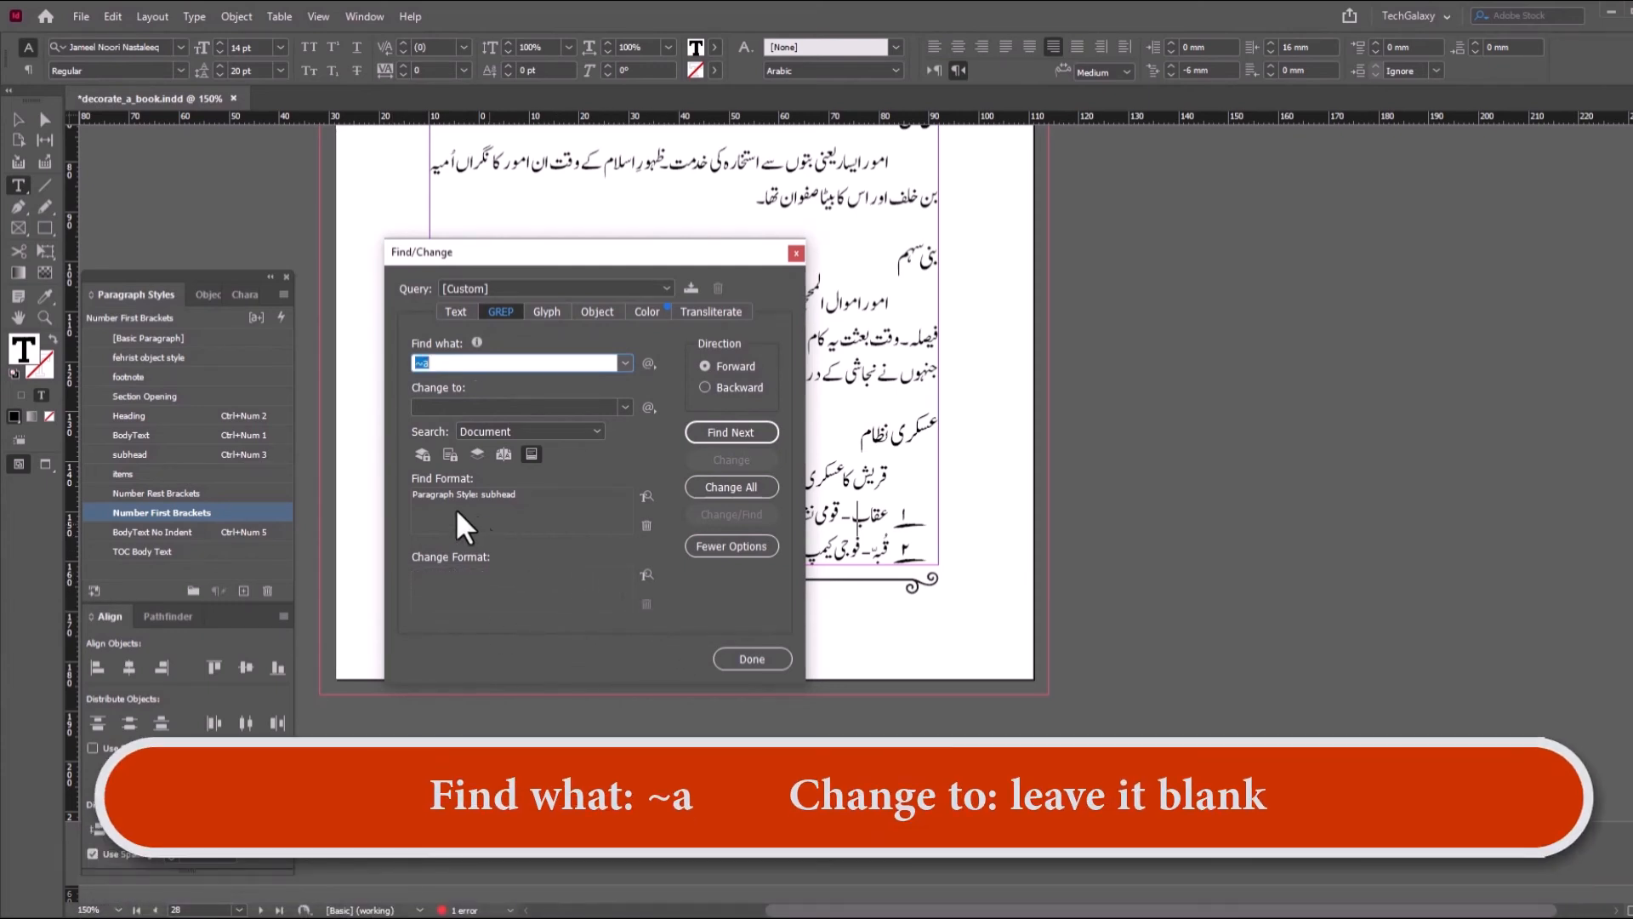
{"action": "left_click", "coordinate": [646, 525]}
- Remove the anchored ornaments from all Number Rest Brackets paragraphs by replacing every ~a match with nothing
{"action": "left_click", "coordinate": [646, 496]}
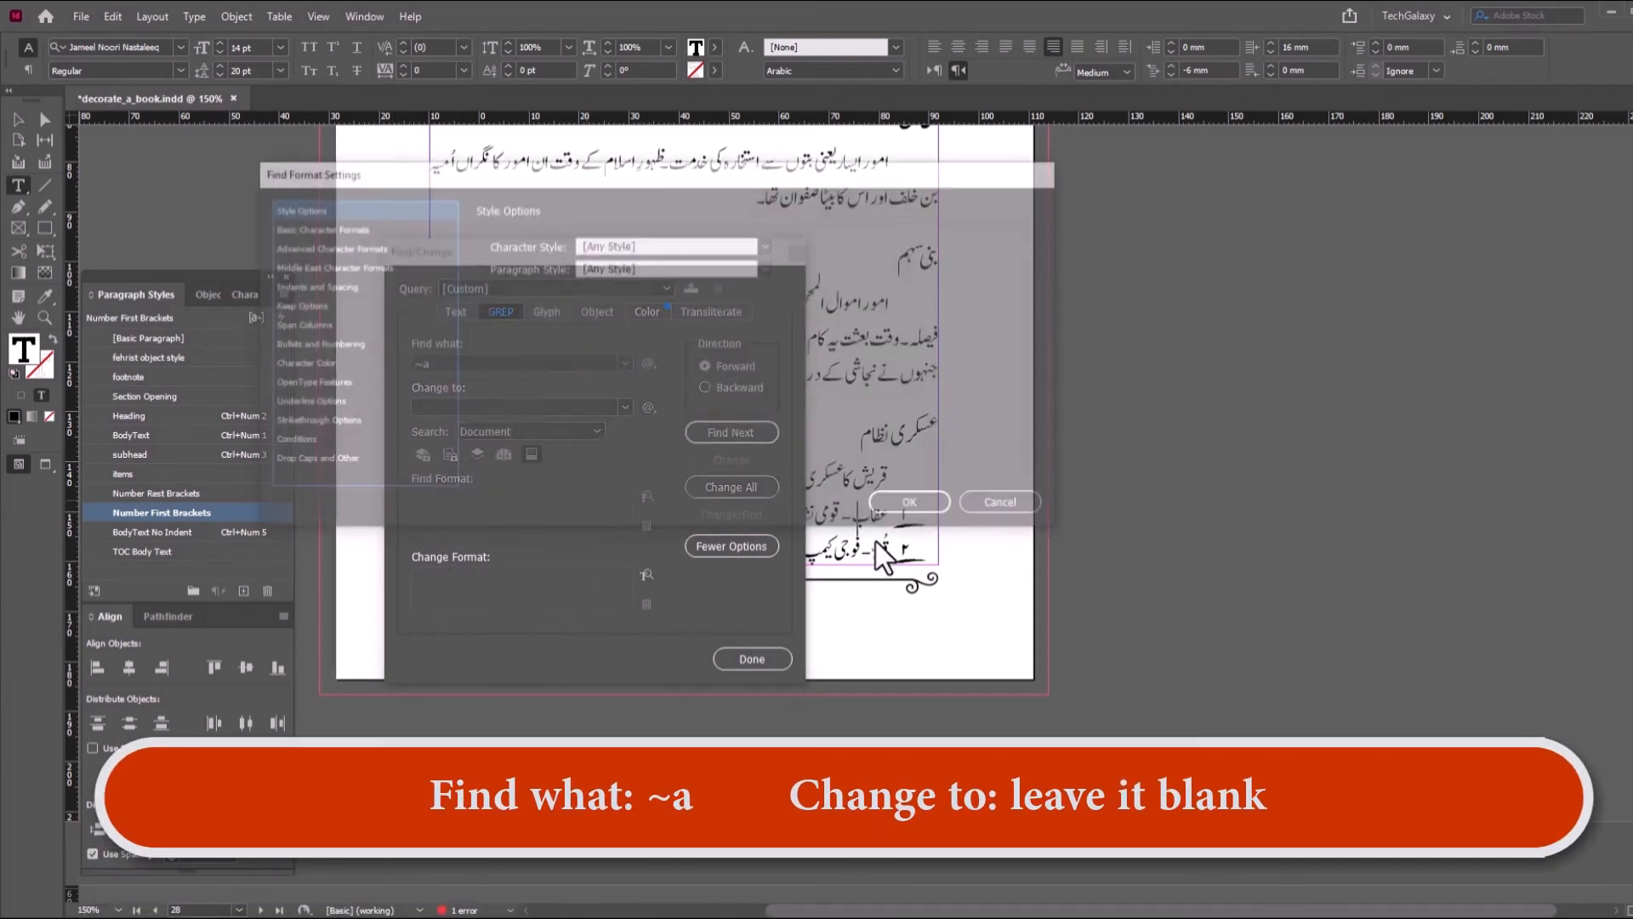
{"action": "left_click", "coordinate": [756, 270]}
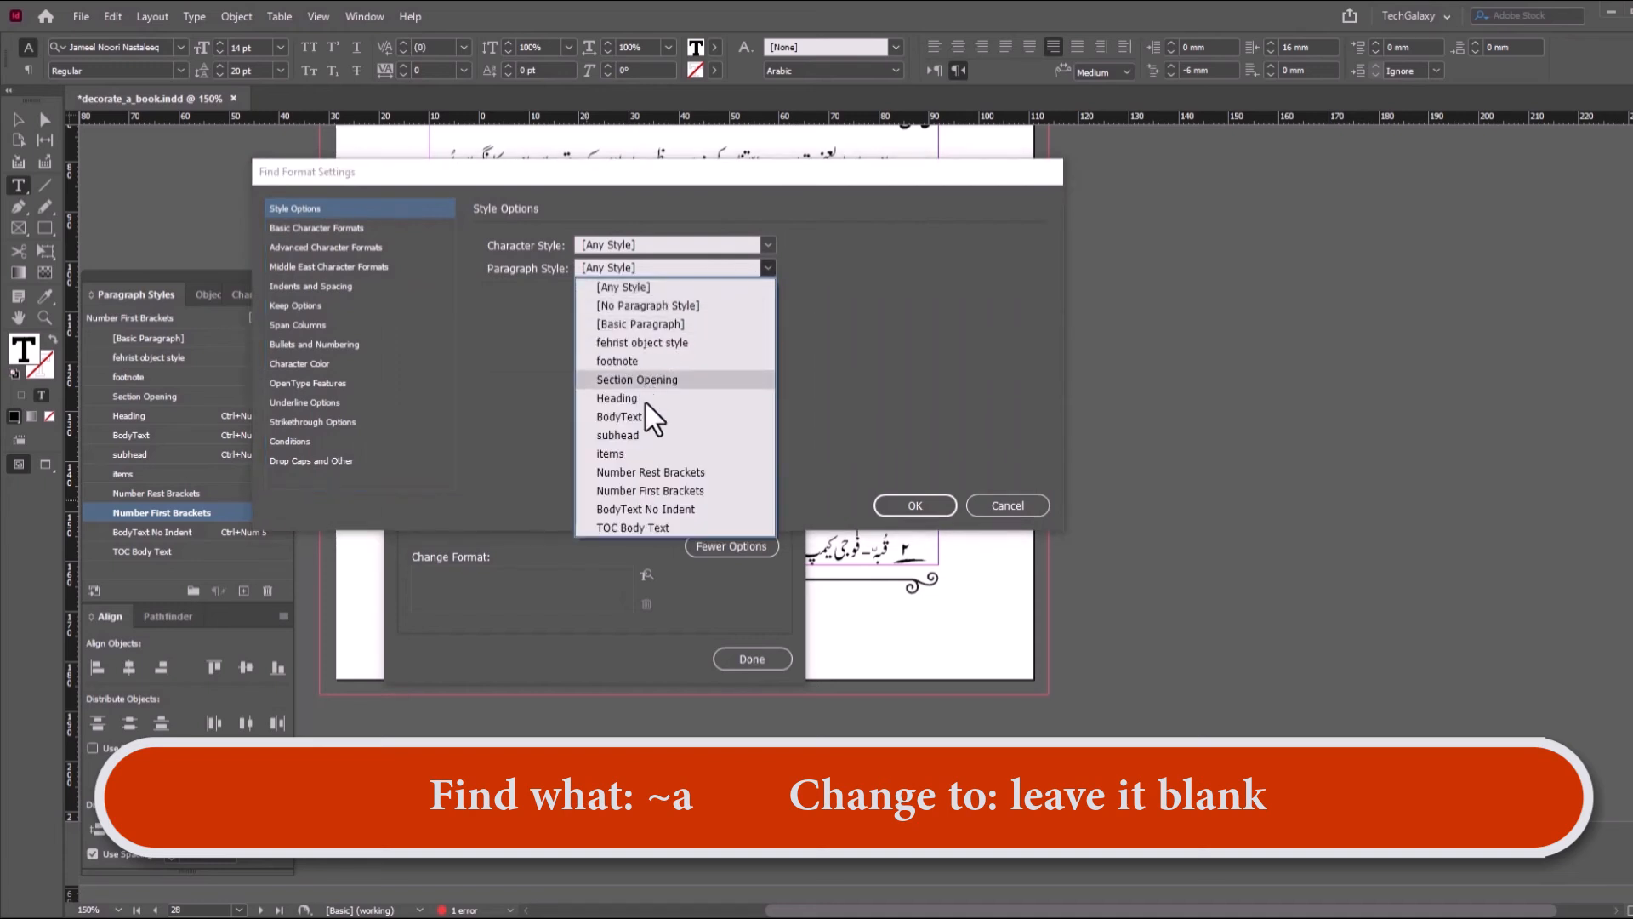
{"action": "left_click", "coordinate": [677, 473]}
{"action": "left_click", "coordinate": [923, 503]}
{"action": "left_click", "coordinate": [738, 431]}
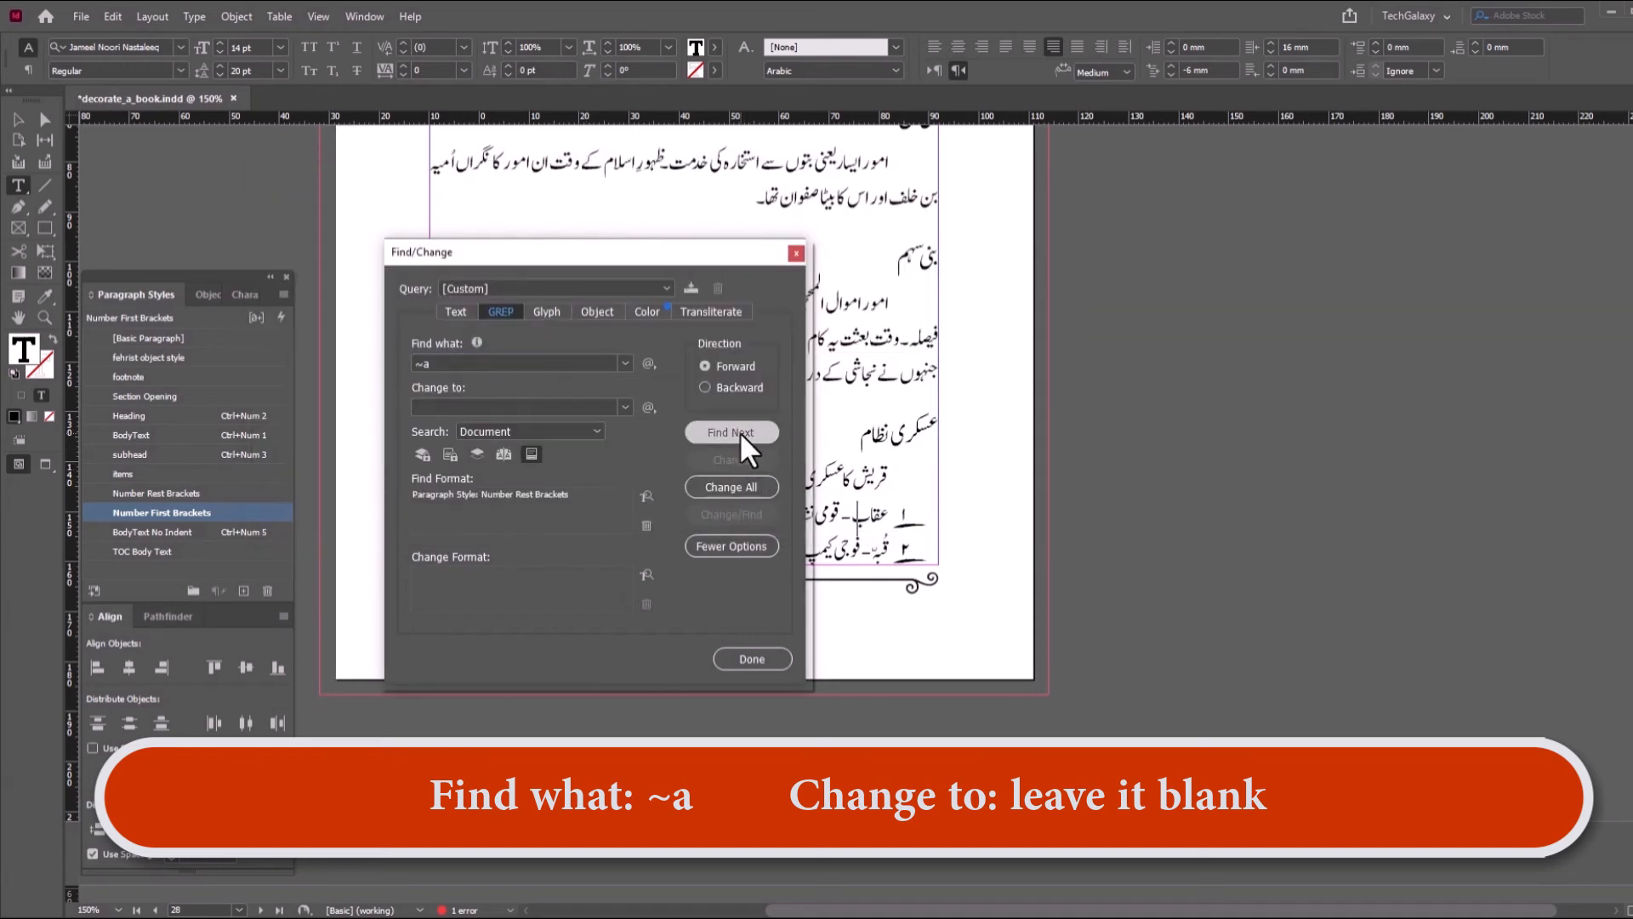
{"action": "left_click", "coordinate": [946, 491]}
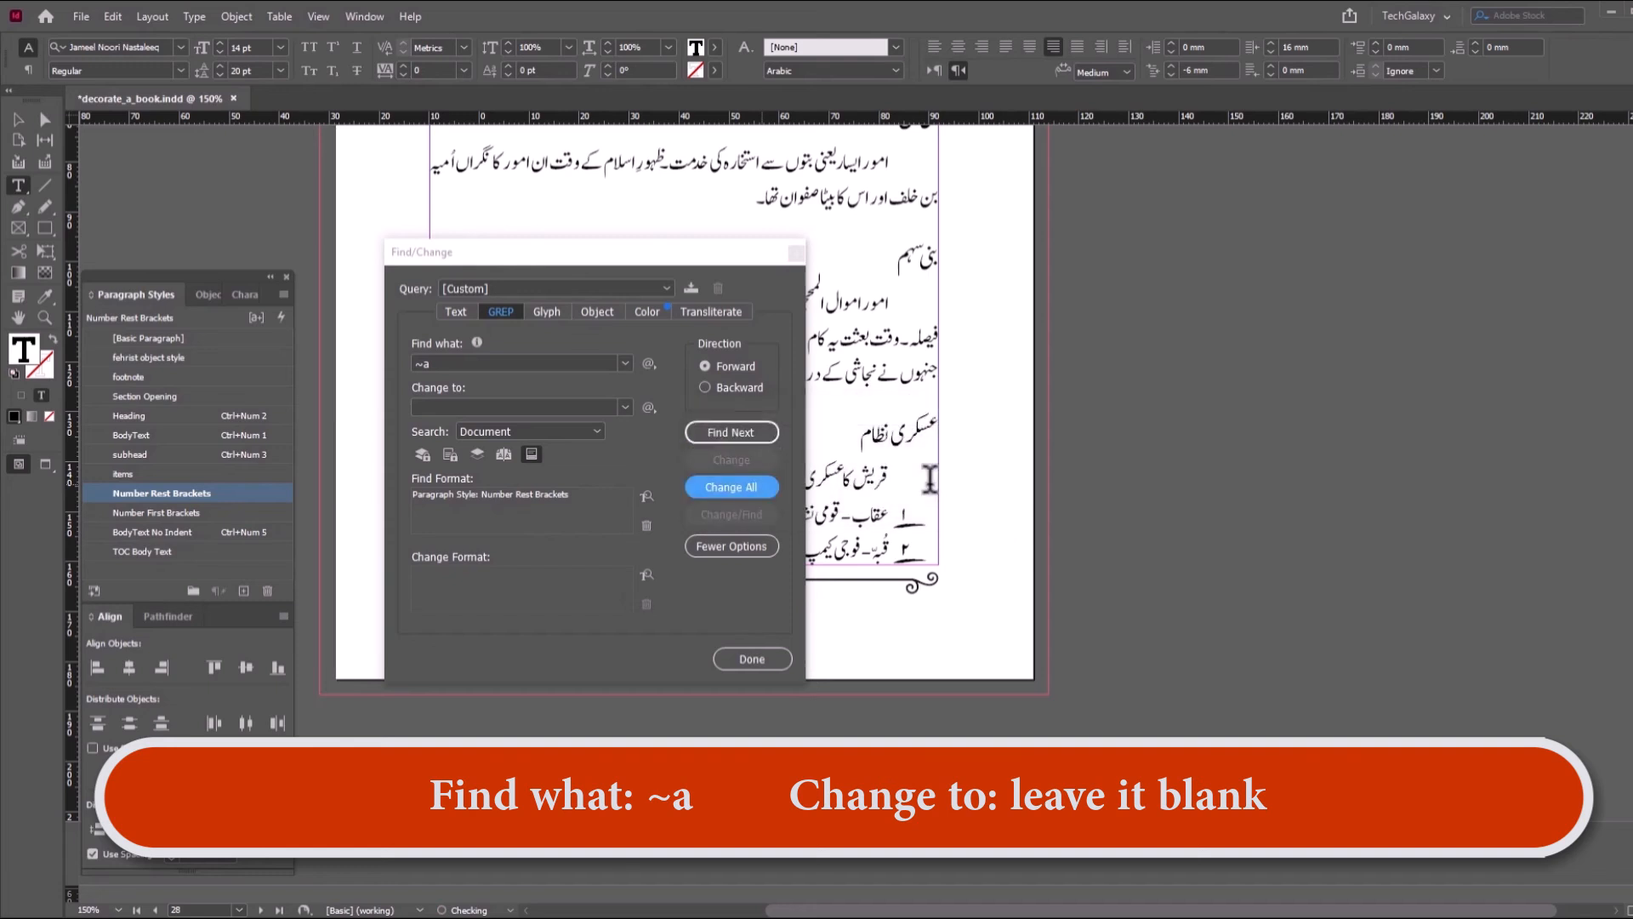
- Switch the search's paragraph style to Number First Brackets and replace every ~a match there with nothing
{"action": "double_click", "coordinate": [621, 521]}
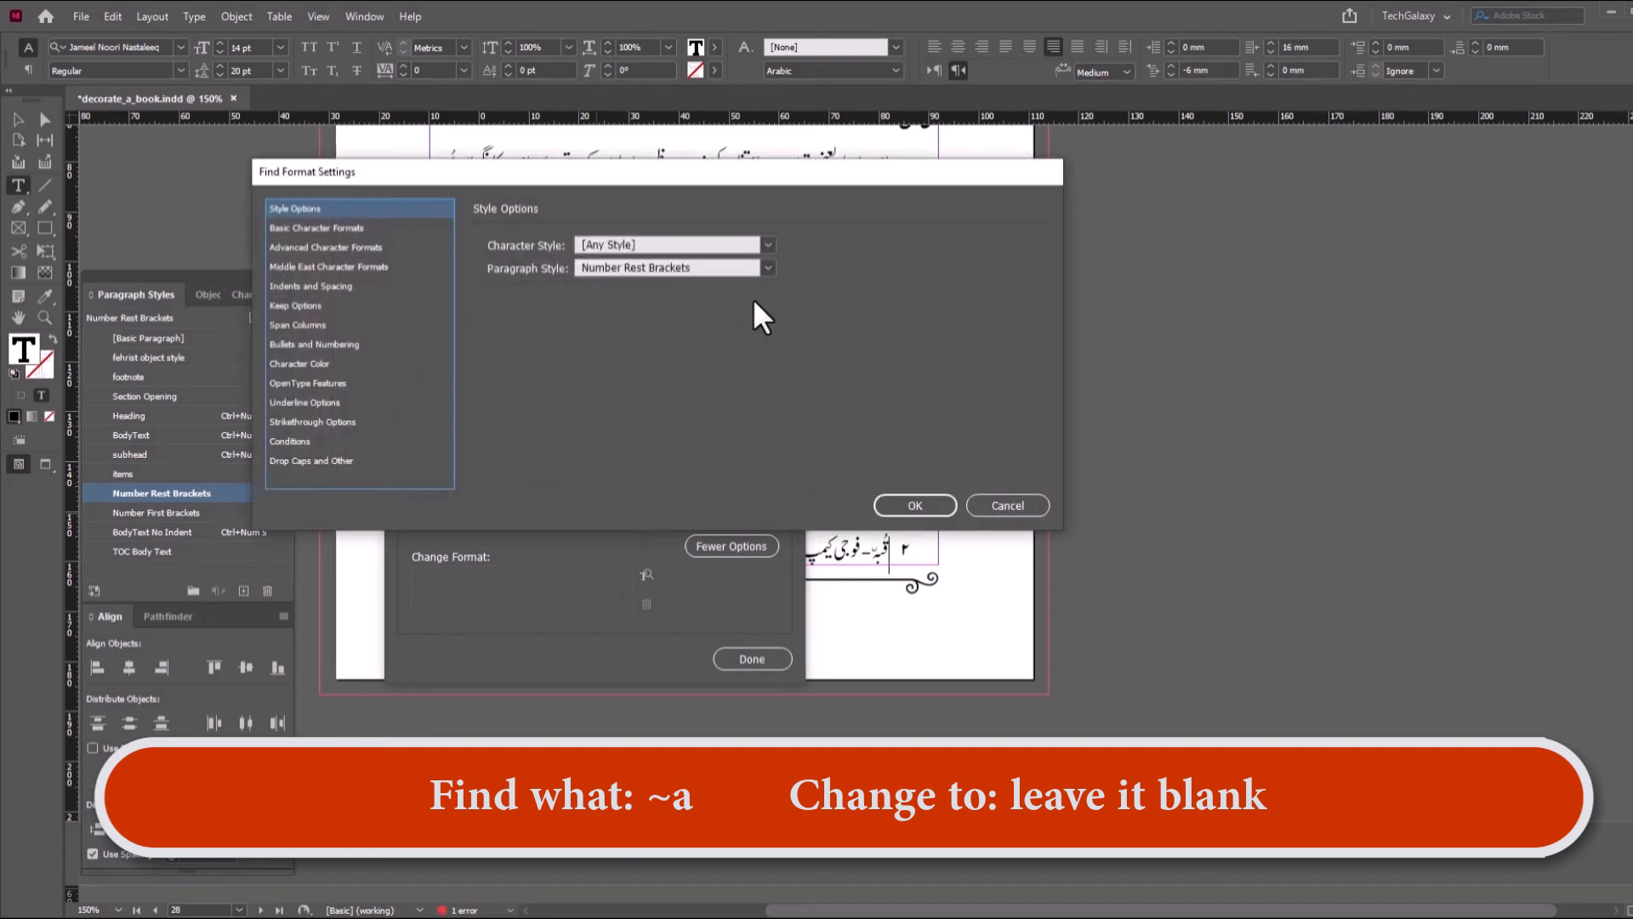
{"action": "left_click", "coordinate": [766, 268]}
{"action": "left_click", "coordinate": [687, 489]}
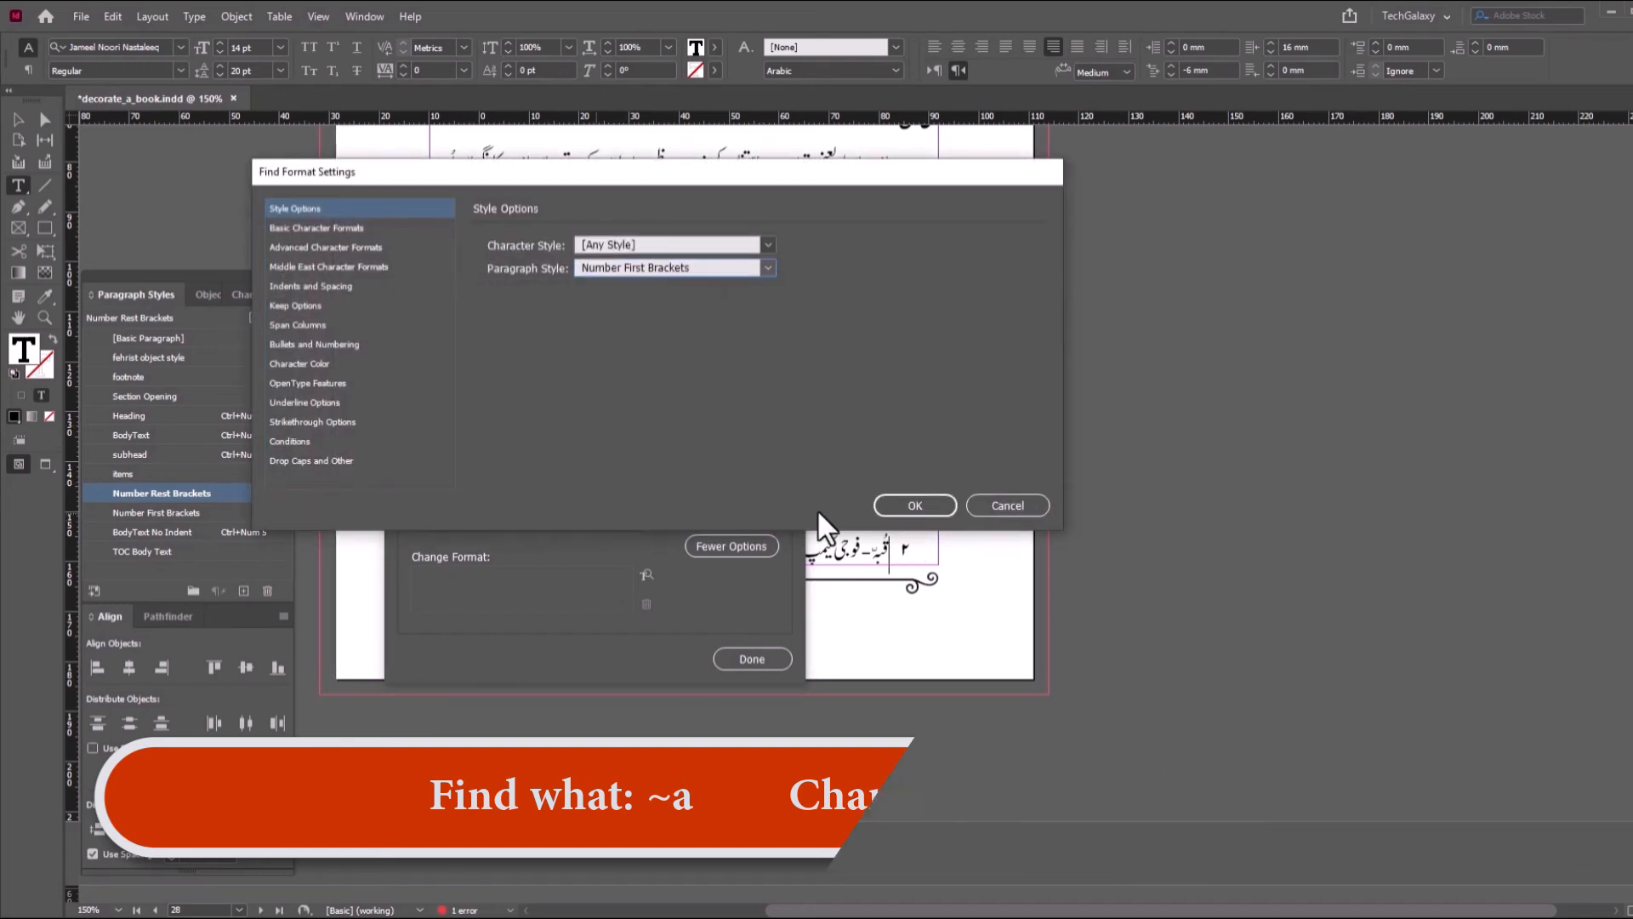
{"action": "left_click", "coordinate": [915, 505]}
{"action": "left_click", "coordinate": [723, 434]}
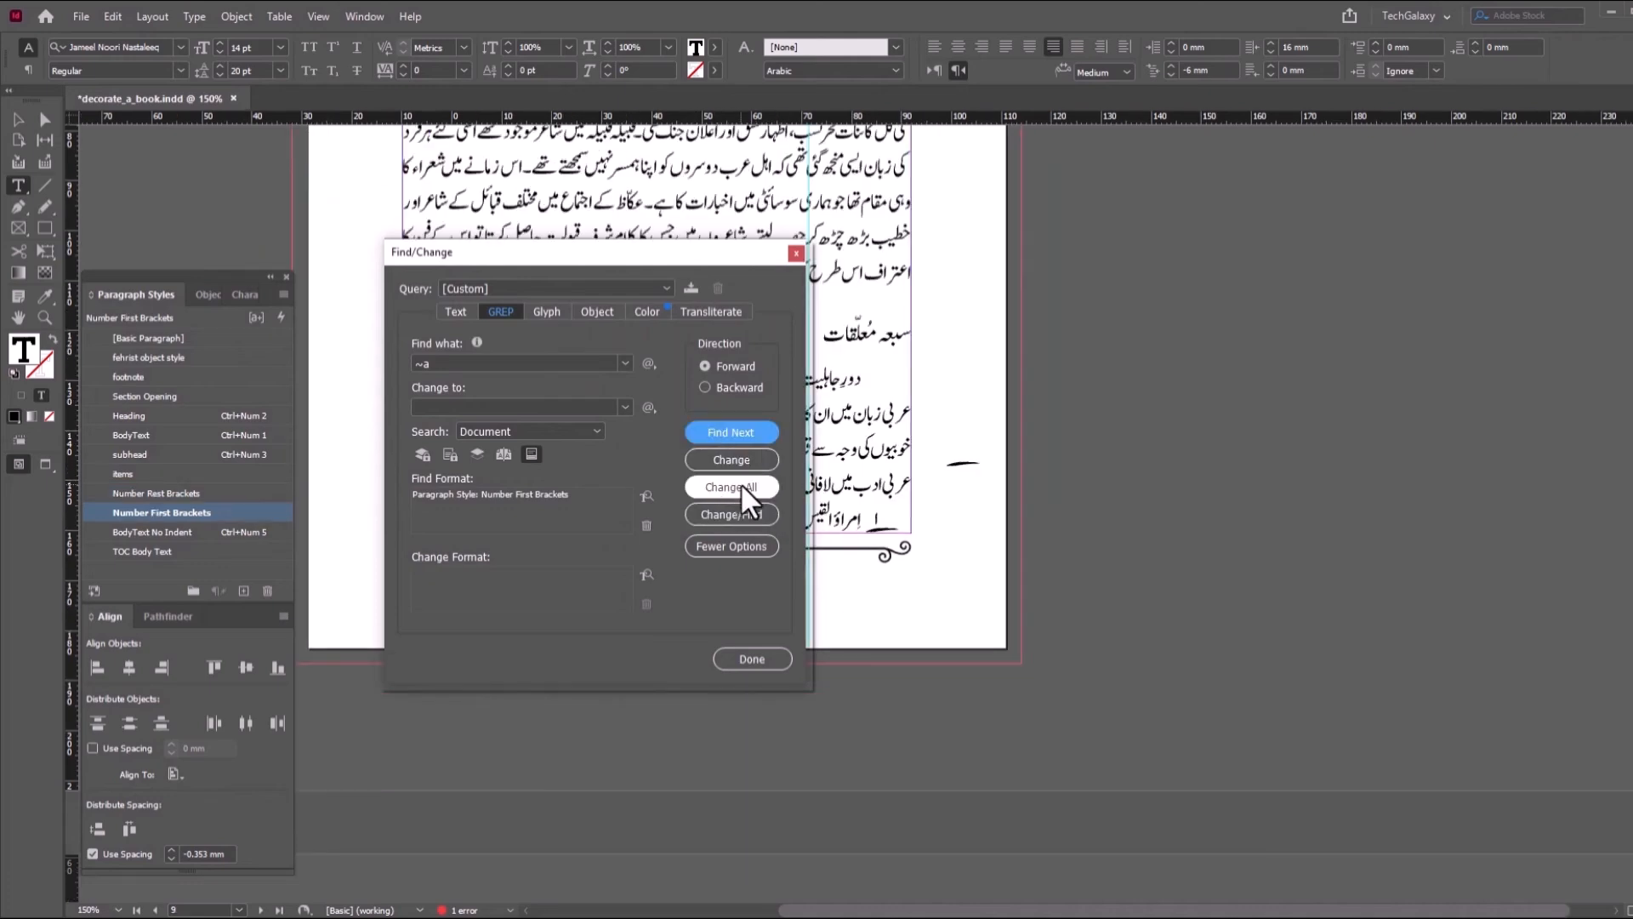
{"action": "left_click", "coordinate": [731, 486]}
{"action": "left_click", "coordinate": [942, 495]}
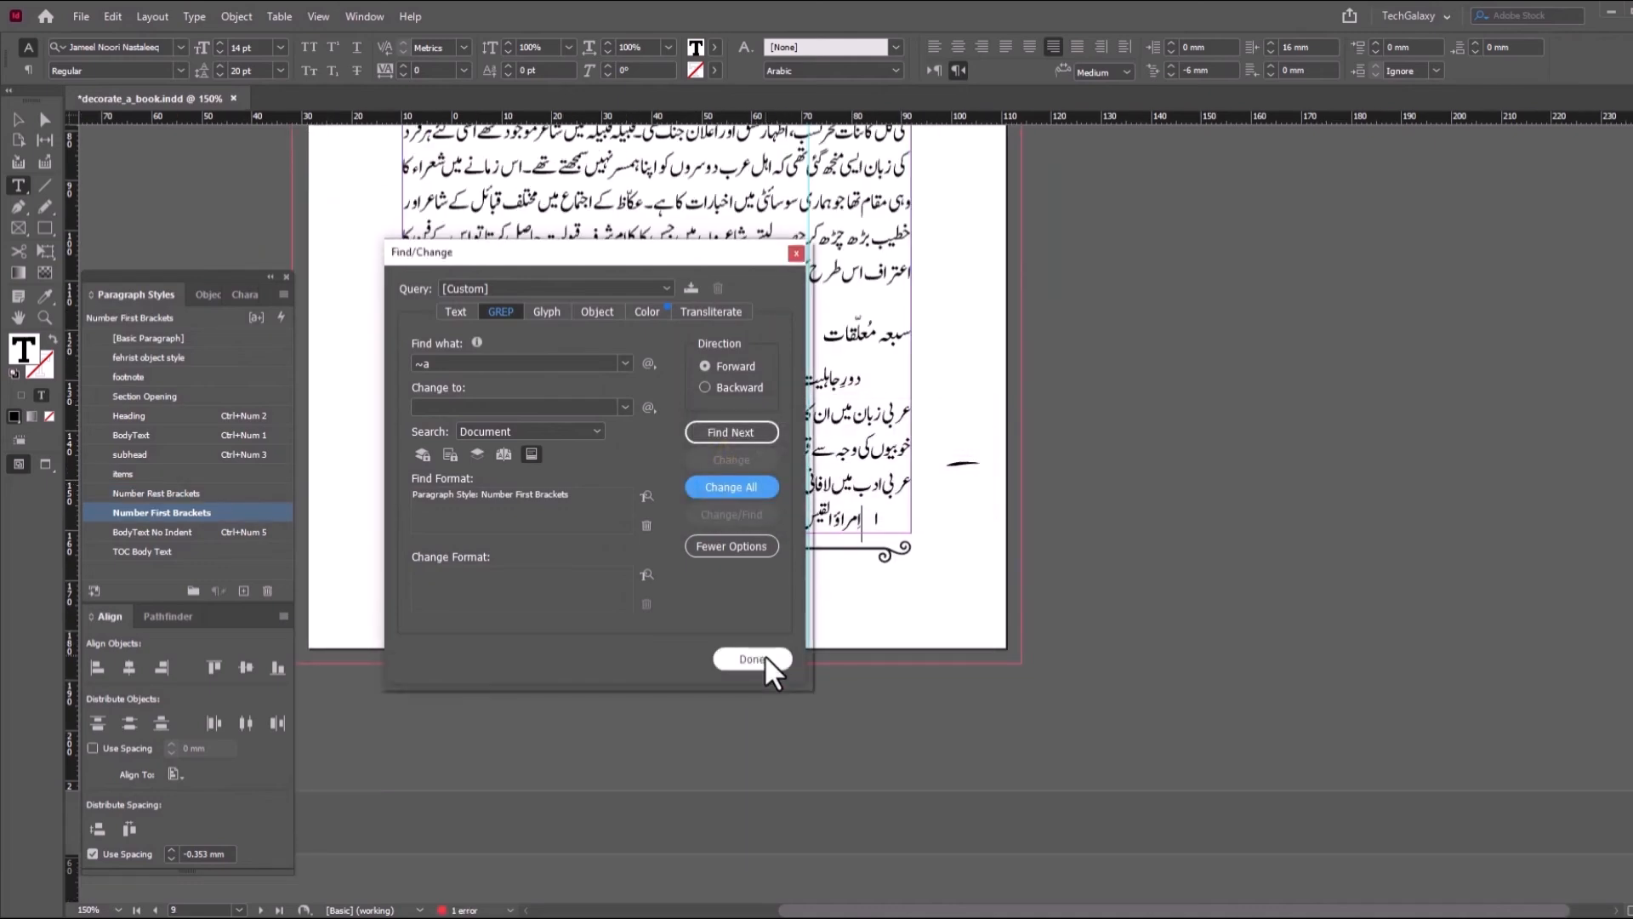
{"action": "left_click", "coordinate": [774, 666]}
- Reopen the GREP search from the paragraph beside the black label on page 9 and clear its paragraph style limit
{"action": "scroll", "coordinate": [885, 467], "scroll_direction": "up", "scroll_amount": 5}
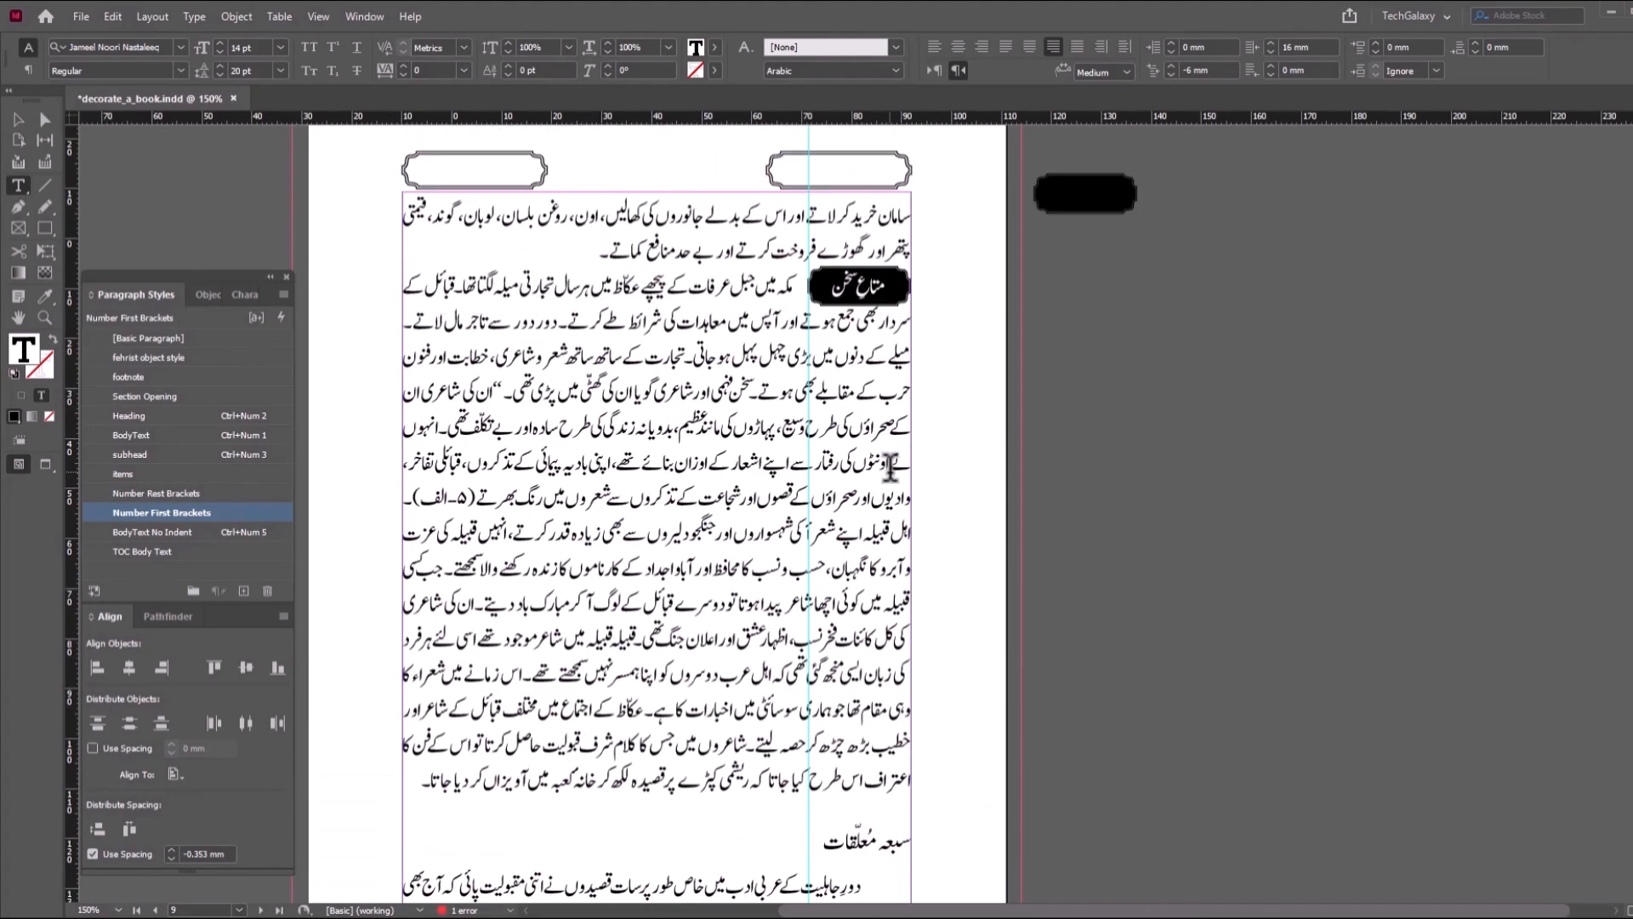
{"action": "left_click", "coordinate": [18, 119]}
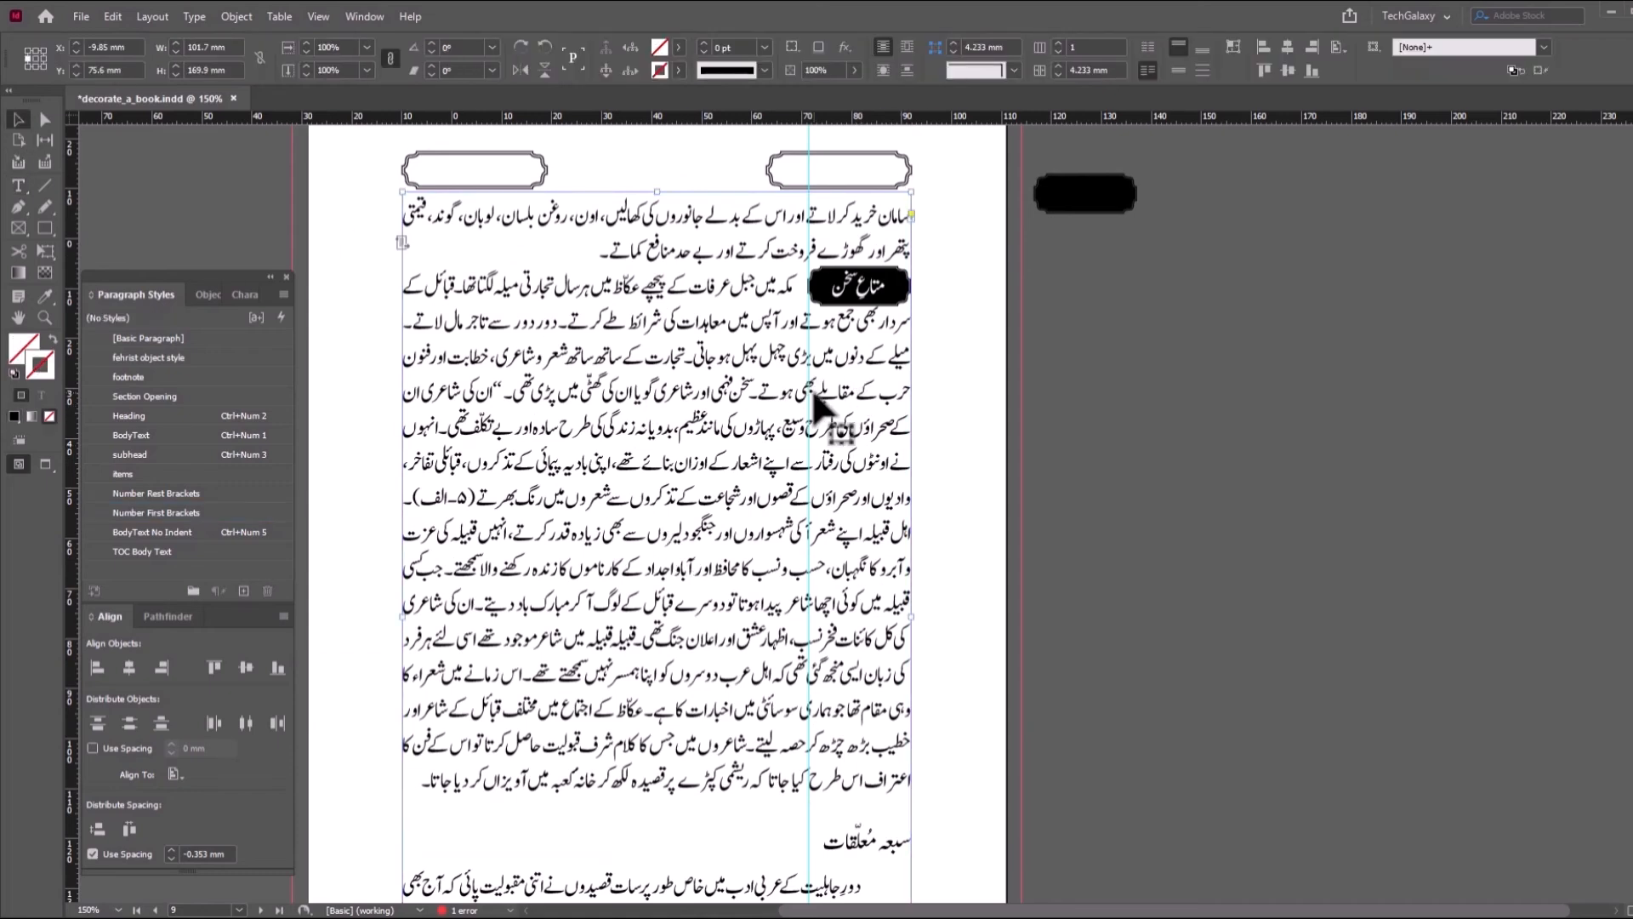
{"action": "scroll", "coordinate": [876, 459], "scroll_direction": "up", "scroll_amount": 2}
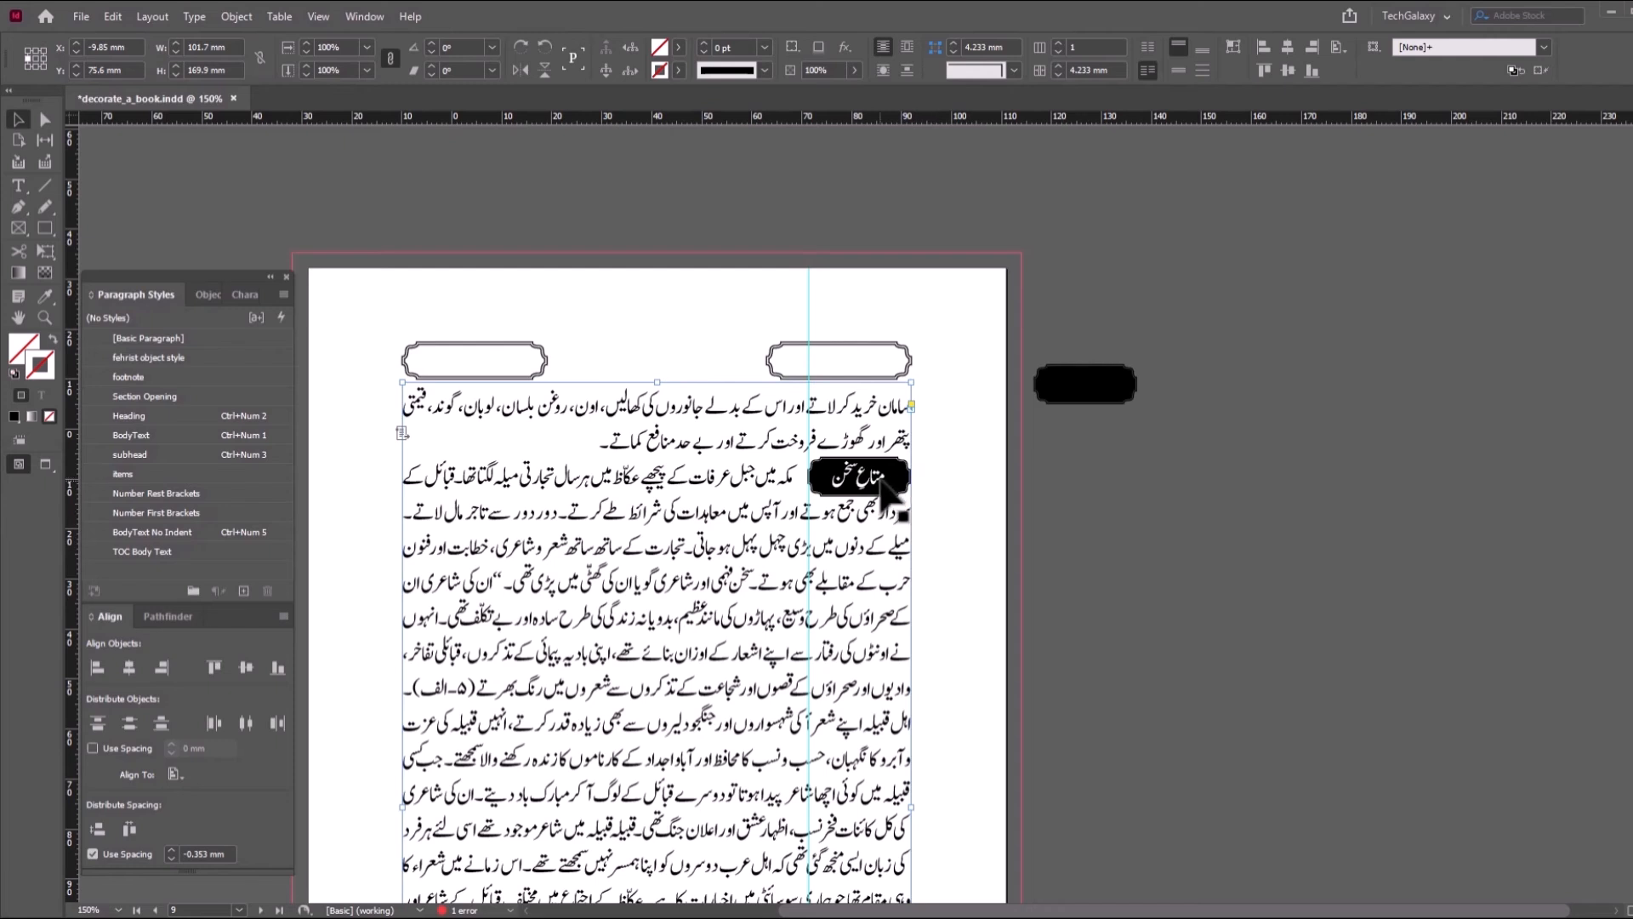
{"action": "left_click", "coordinate": [19, 185]}
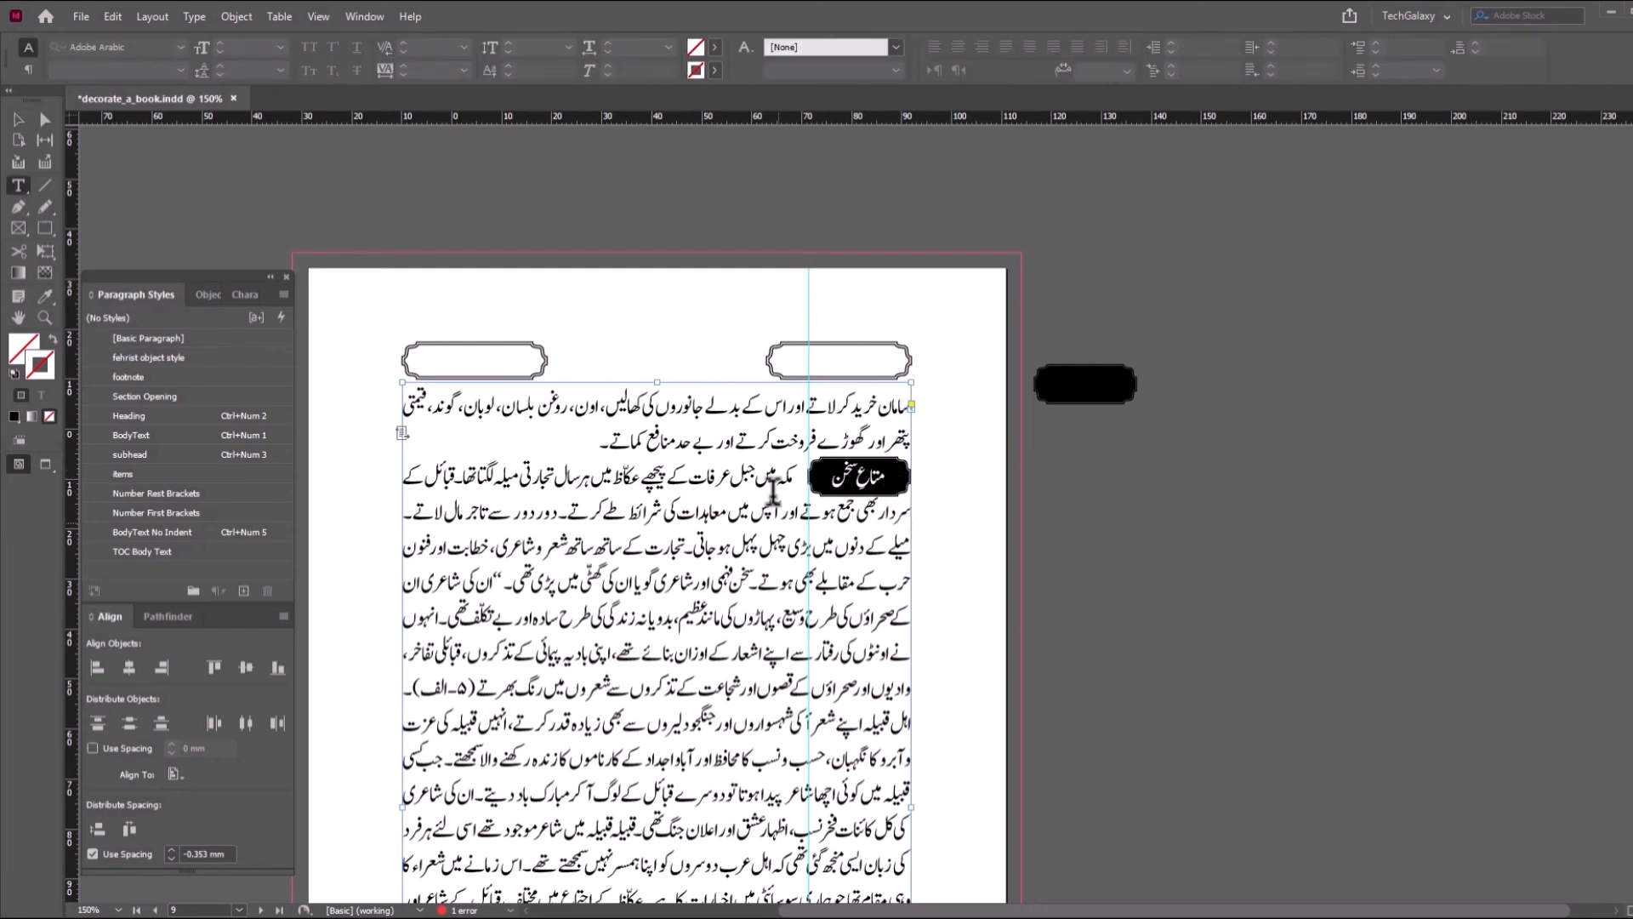
{"action": "left_click", "coordinate": [788, 480]}
{"action": "key", "text": "ctrl+f"}
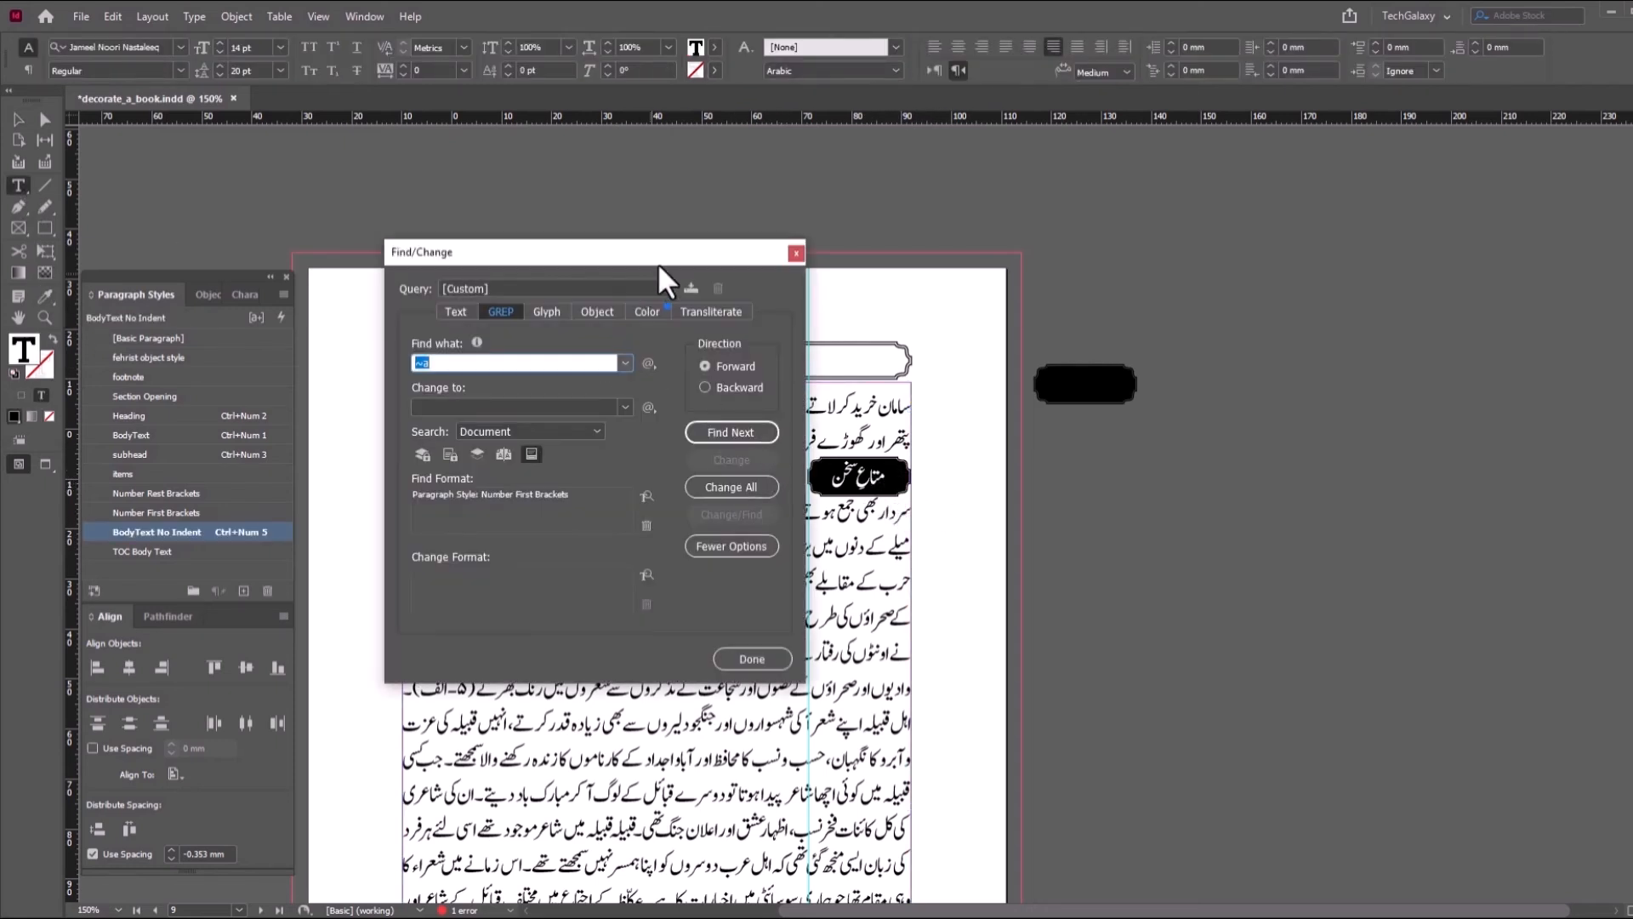
{"action": "left_click_drag", "start_coordinate": [660, 250], "coordinate": [563, 242]}
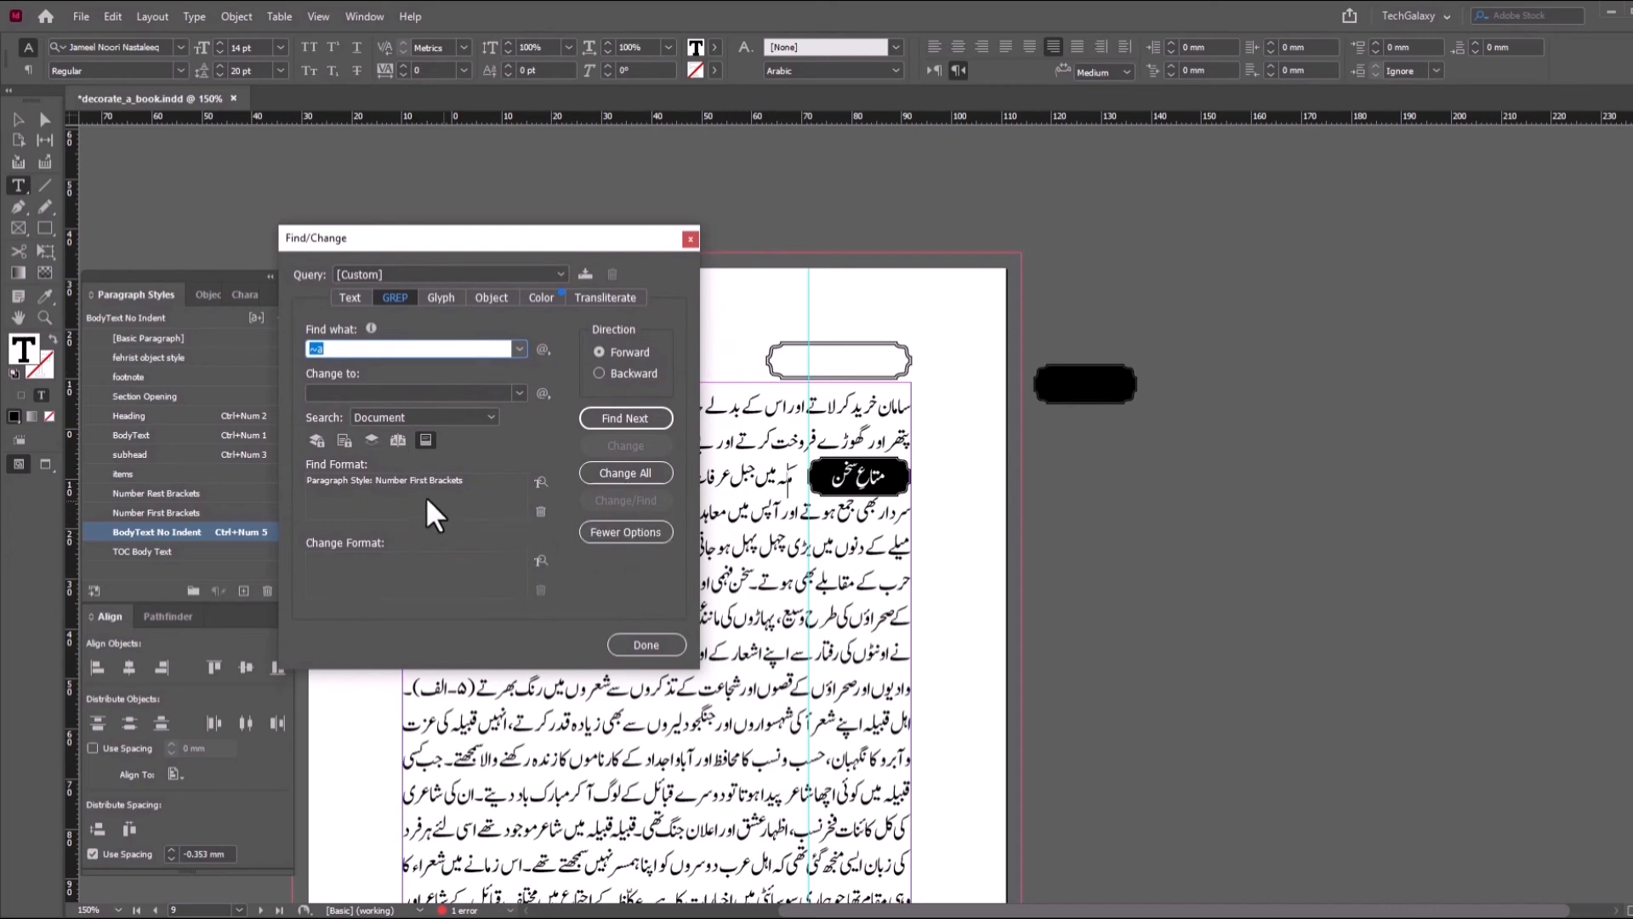
{"action": "left_click", "coordinate": [540, 512]}
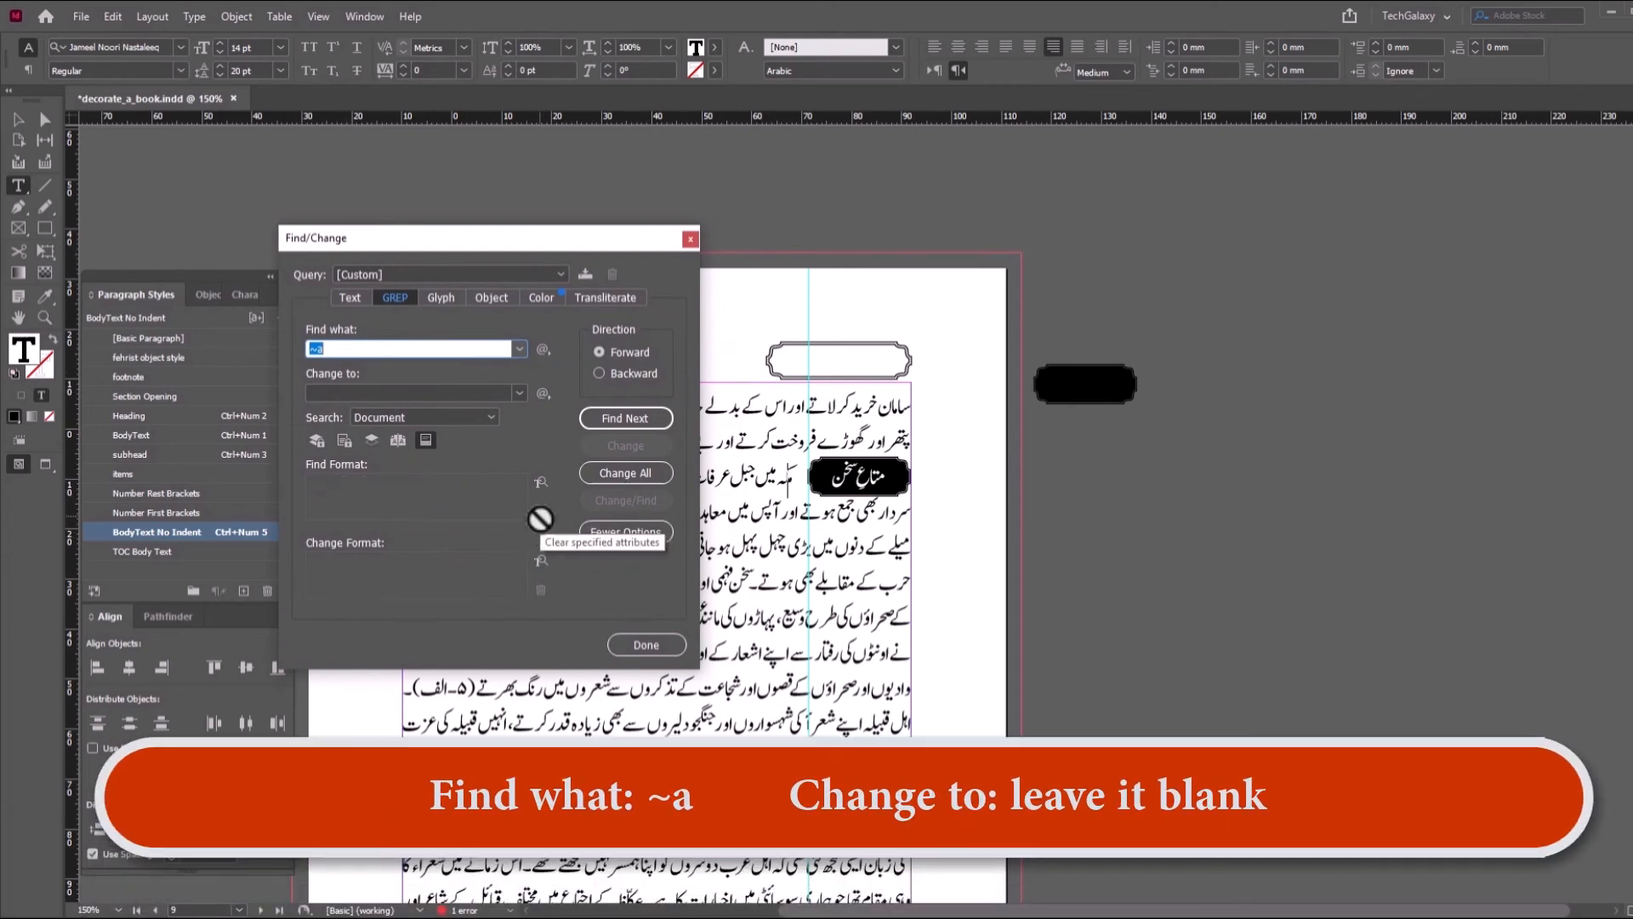
- Check which character style is applied to the white text inside the black label on page 9
{"action": "left_click", "coordinate": [893, 492]}
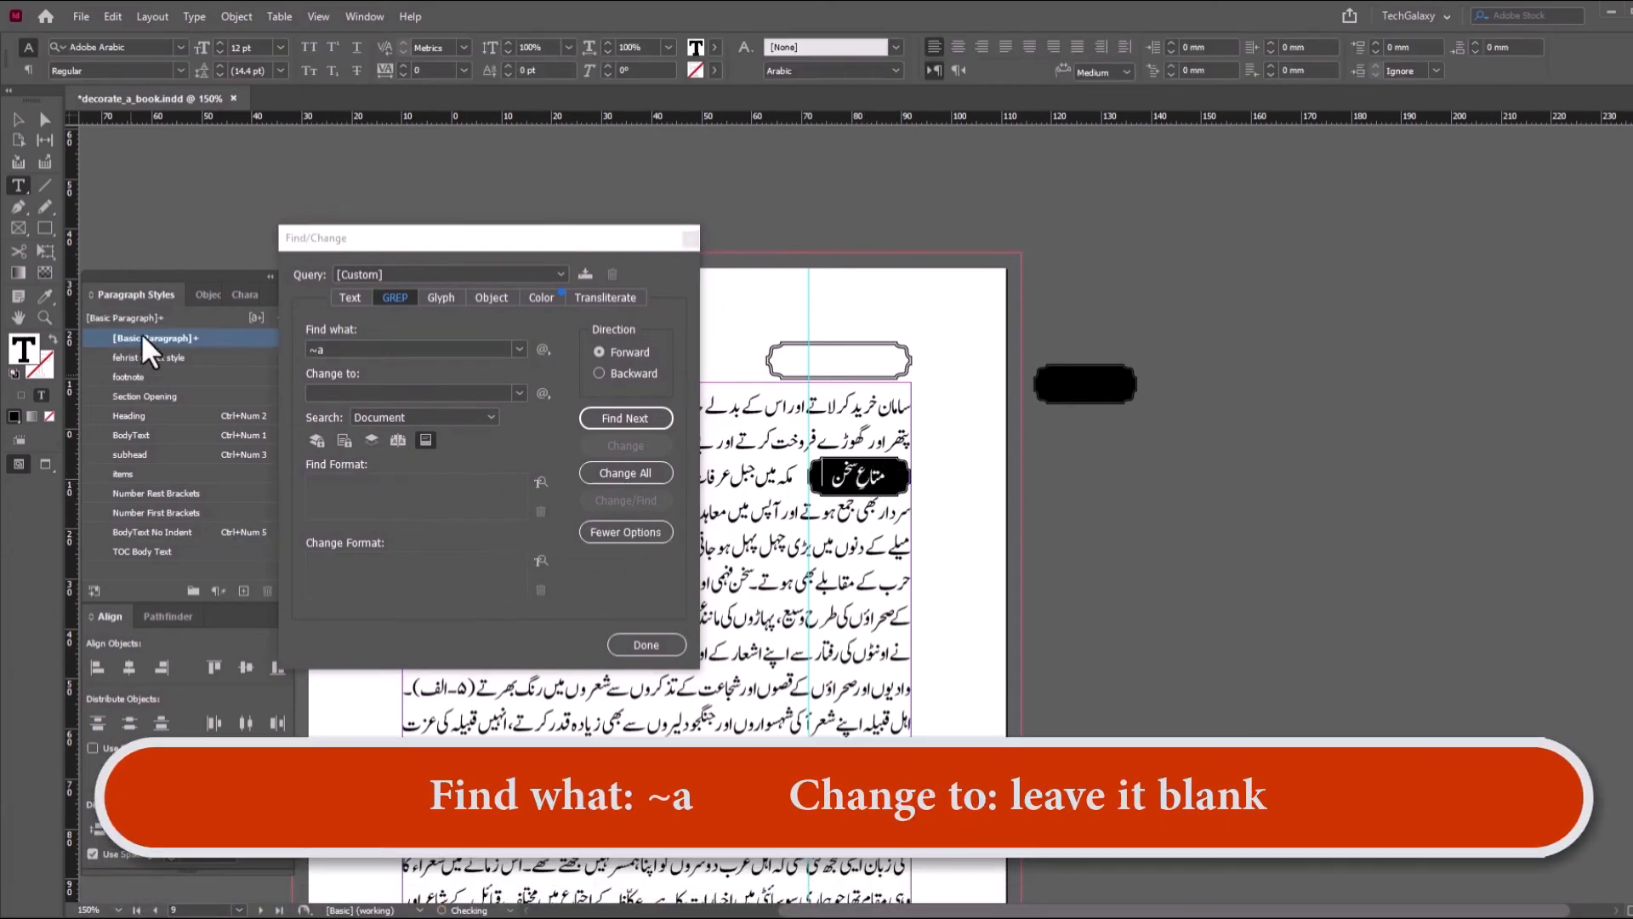
{"action": "left_click", "coordinate": [208, 294]}
{"action": "left_click", "coordinate": [243, 296]}
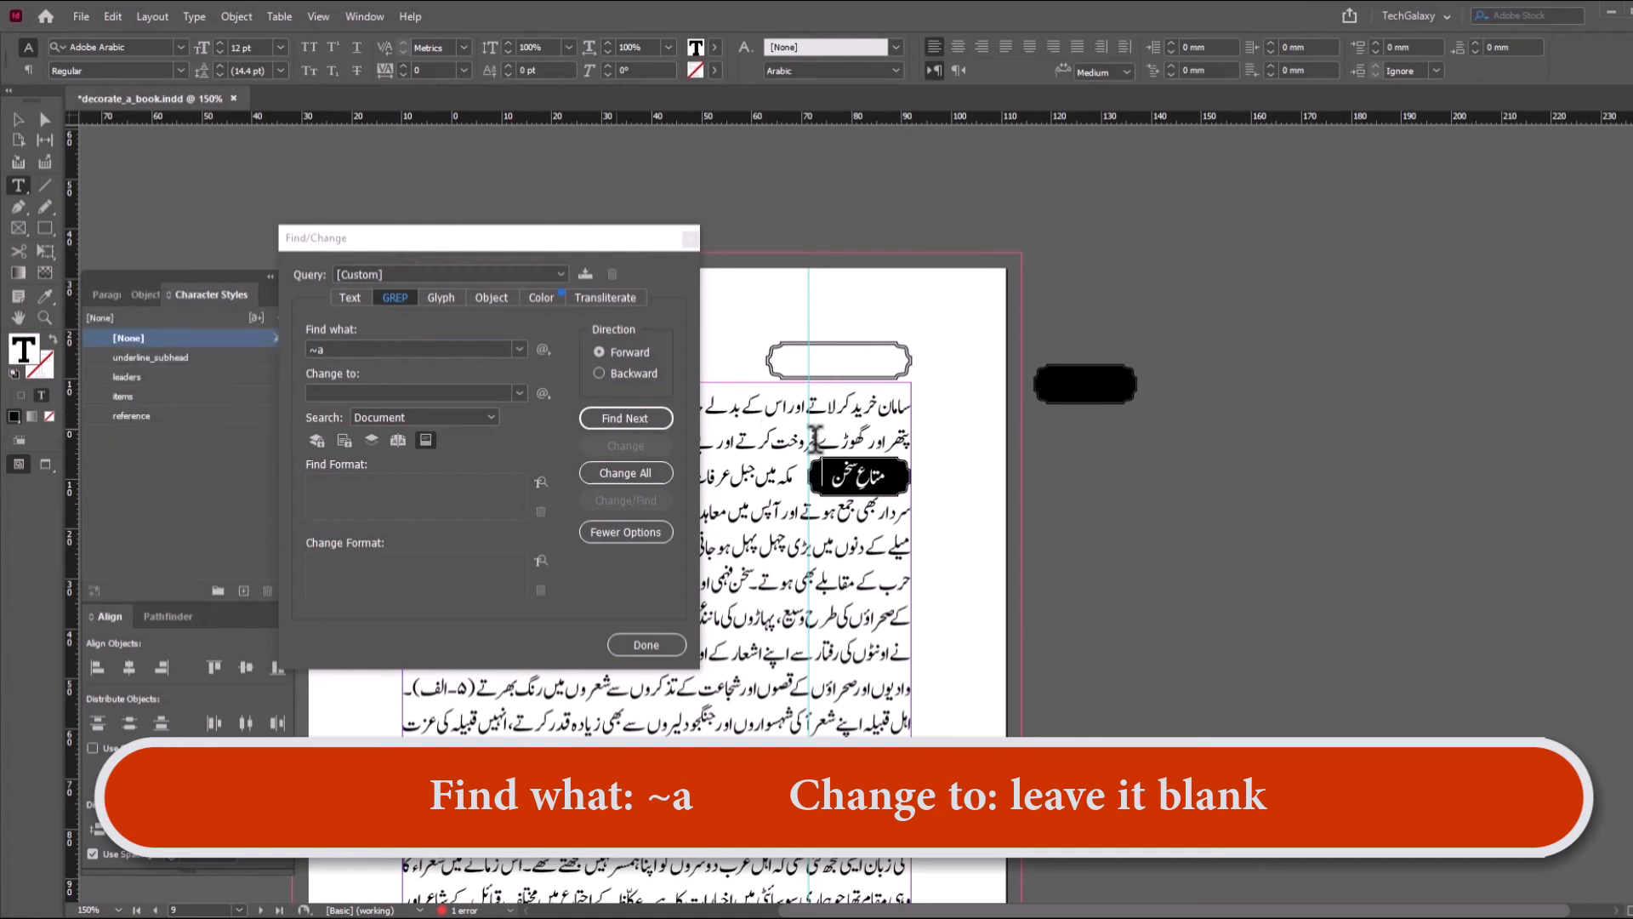
{"action": "left_click", "coordinate": [888, 552]}
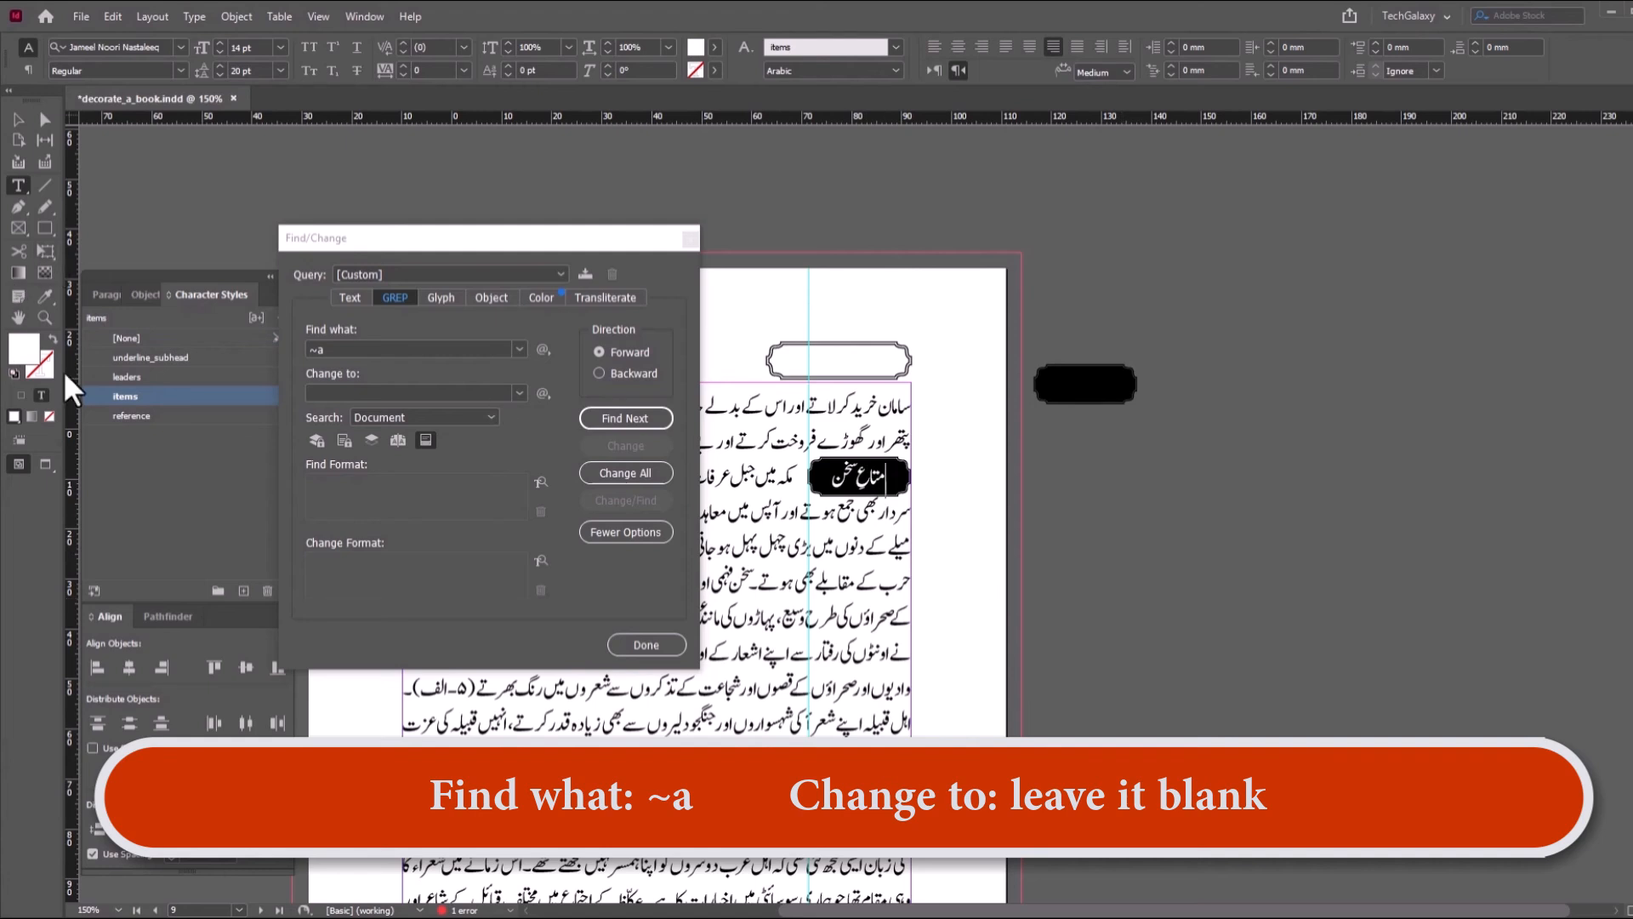
- Remove the black label backgrounds by replacing every ~a match in the items character style with nothing
{"action": "left_click", "coordinate": [437, 511]}
{"action": "left_click", "coordinate": [761, 248]}
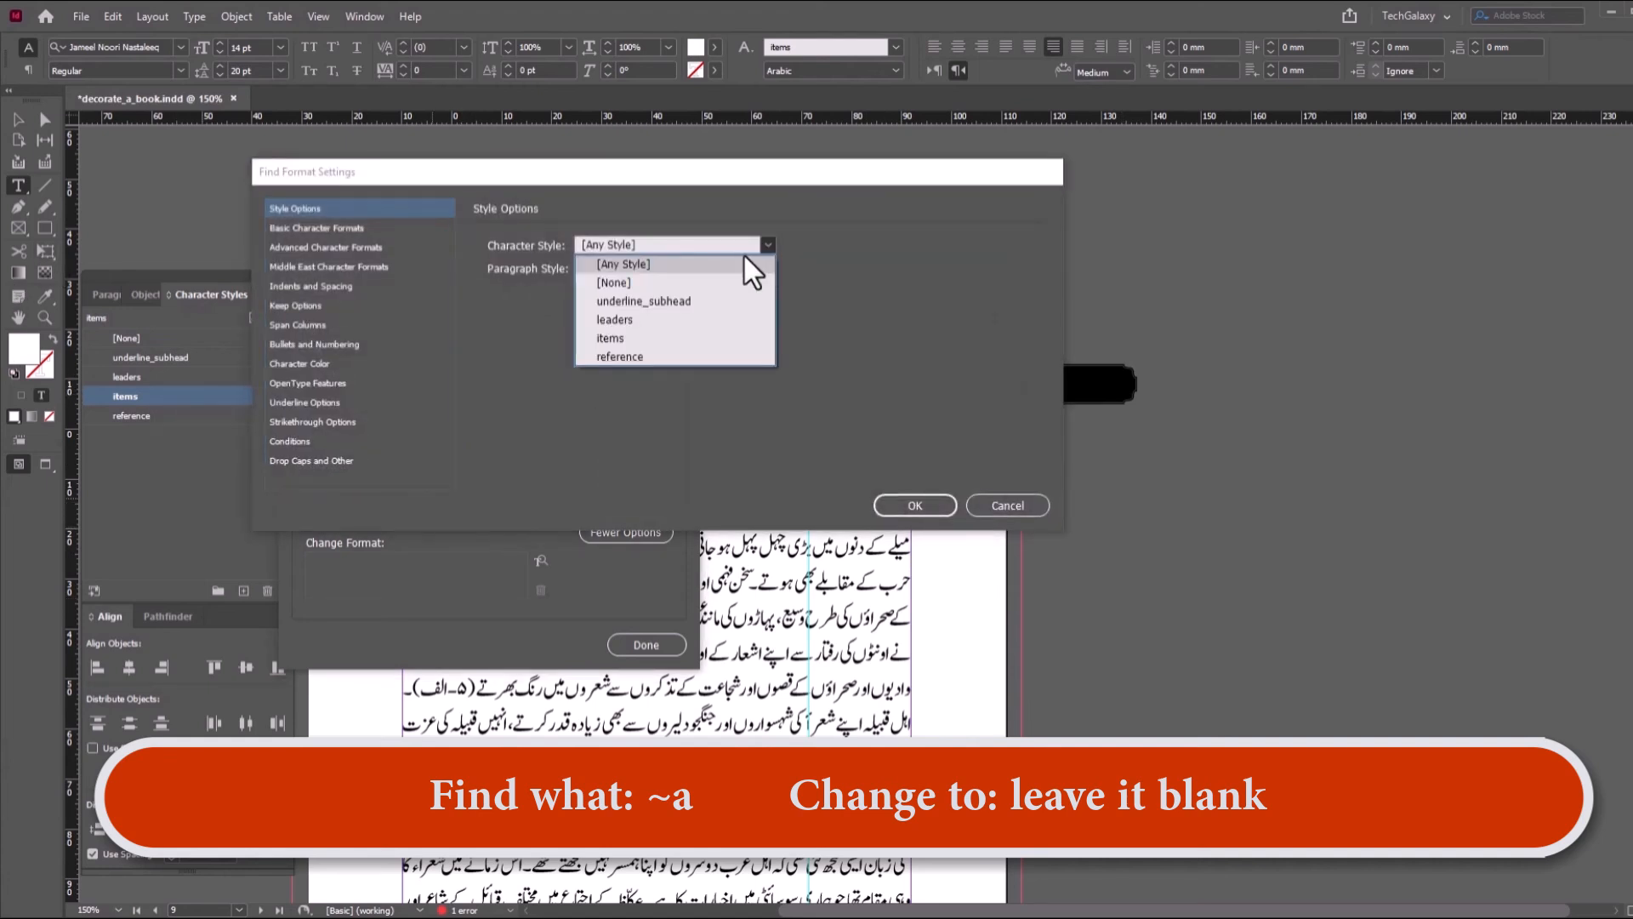
{"action": "left_click", "coordinate": [660, 337]}
{"action": "left_click", "coordinate": [914, 507]}
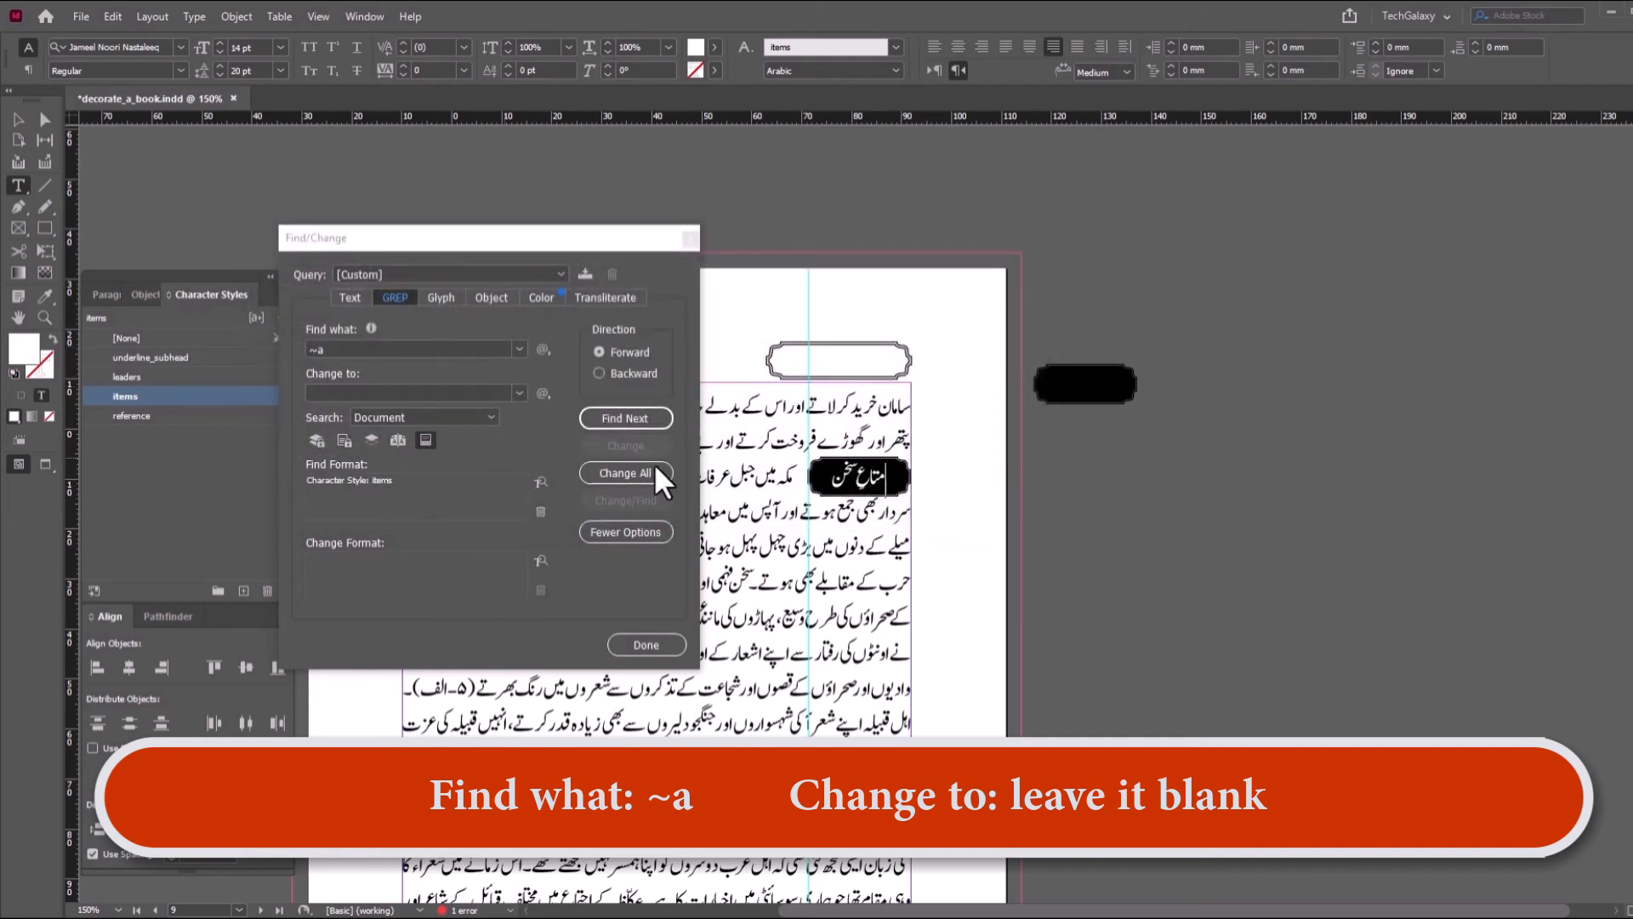
{"action": "left_click", "coordinate": [634, 420]}
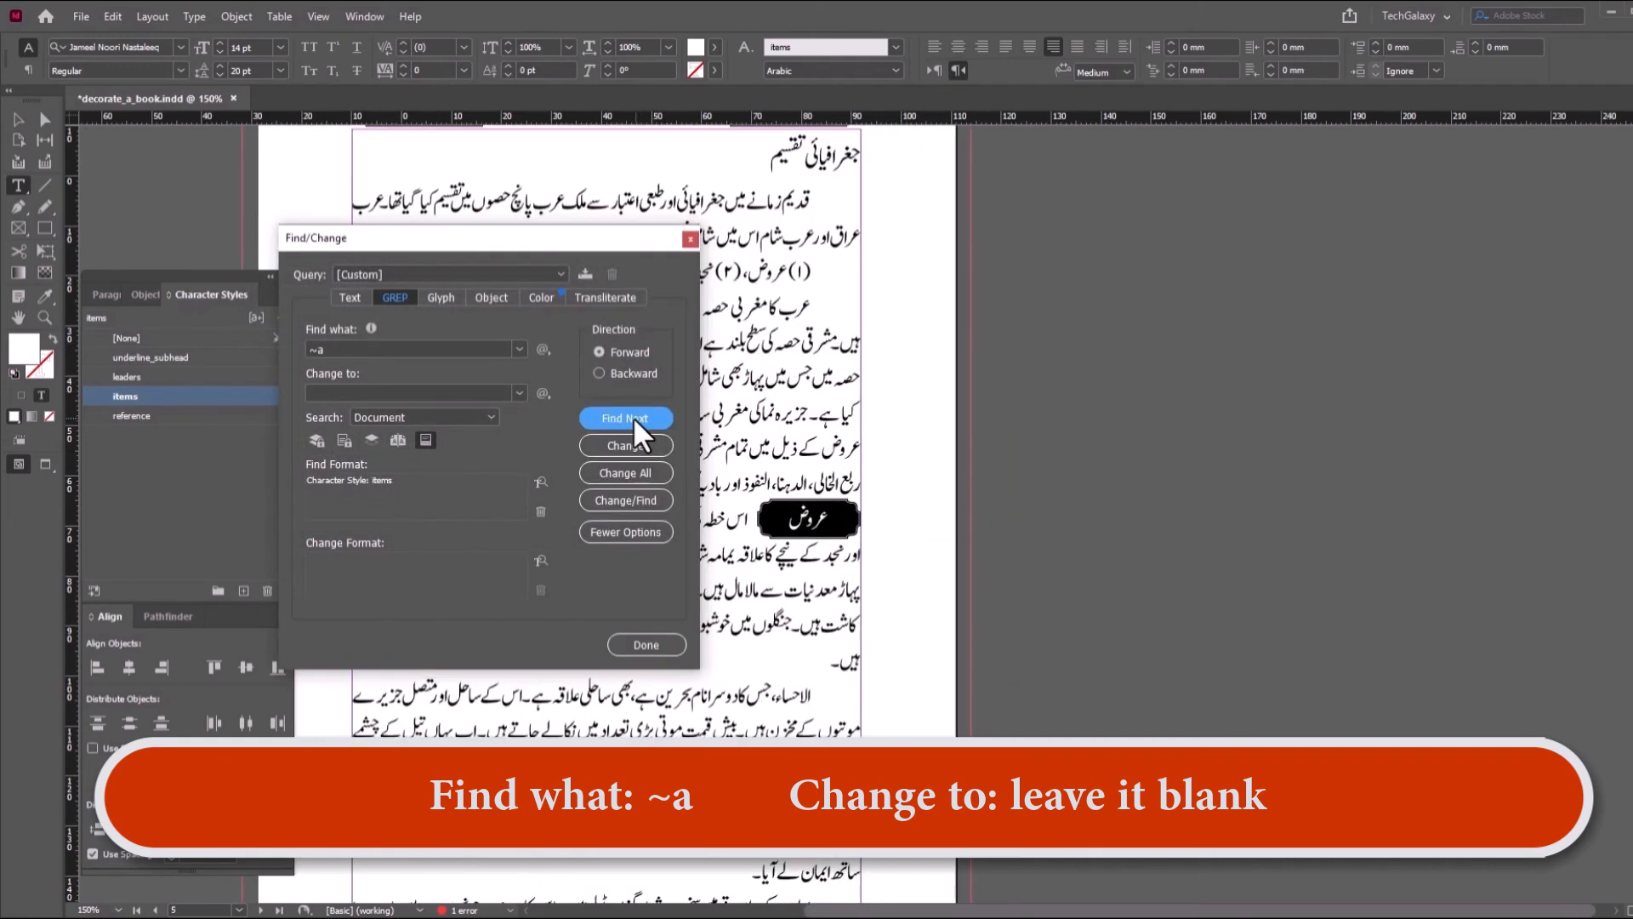
{"action": "left_click", "coordinate": [664, 475]}
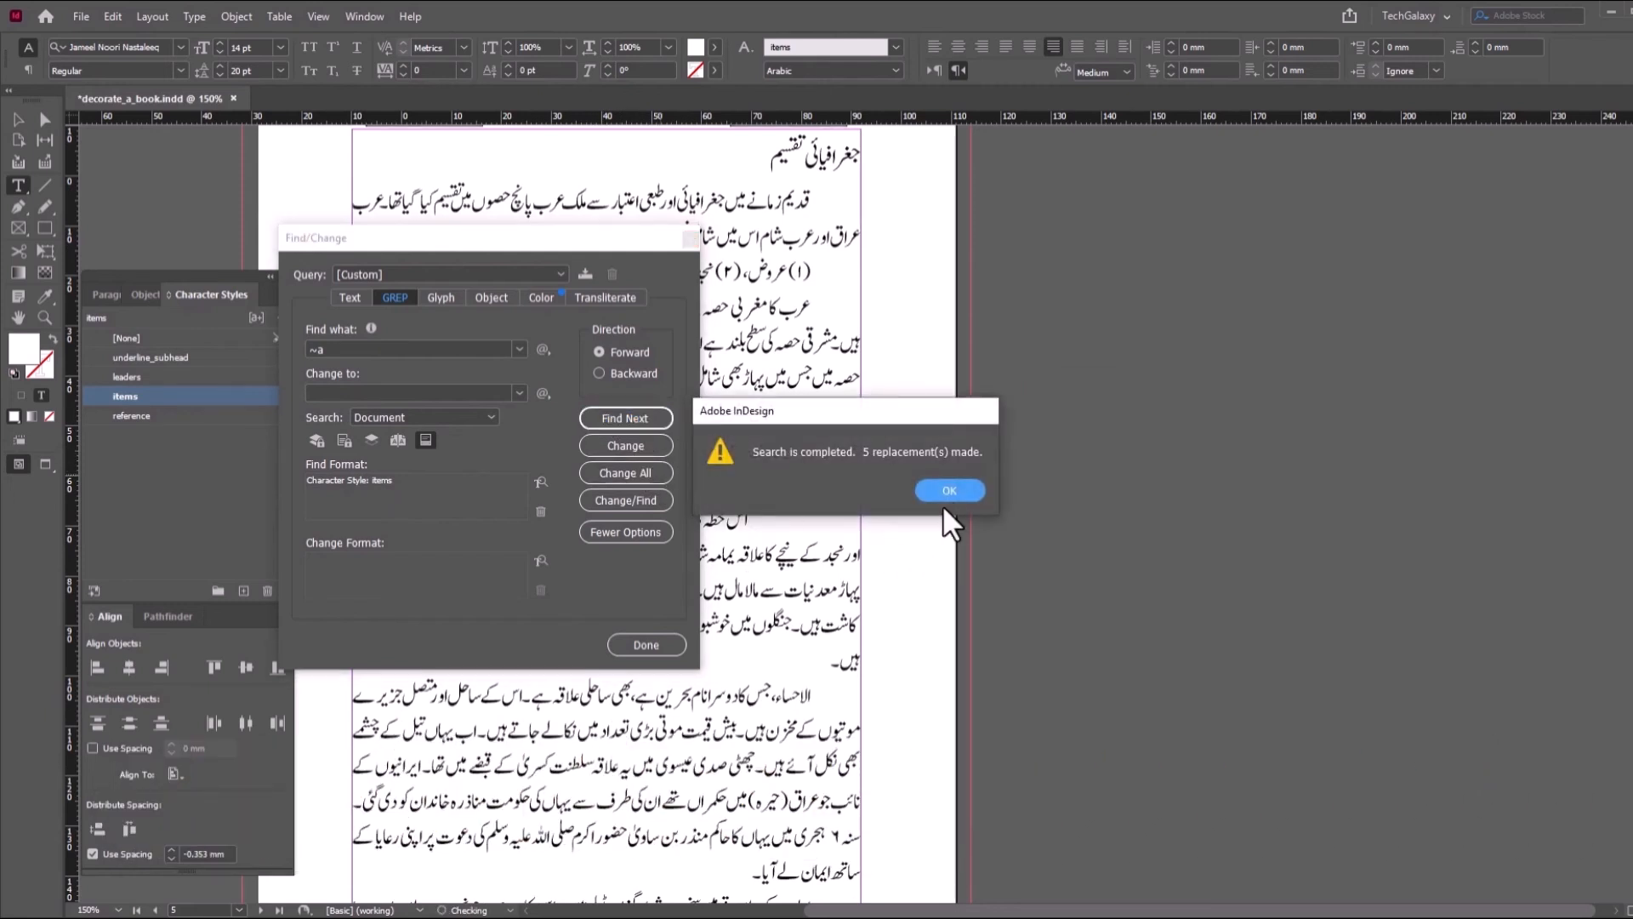
{"action": "left_click", "coordinate": [946, 493]}
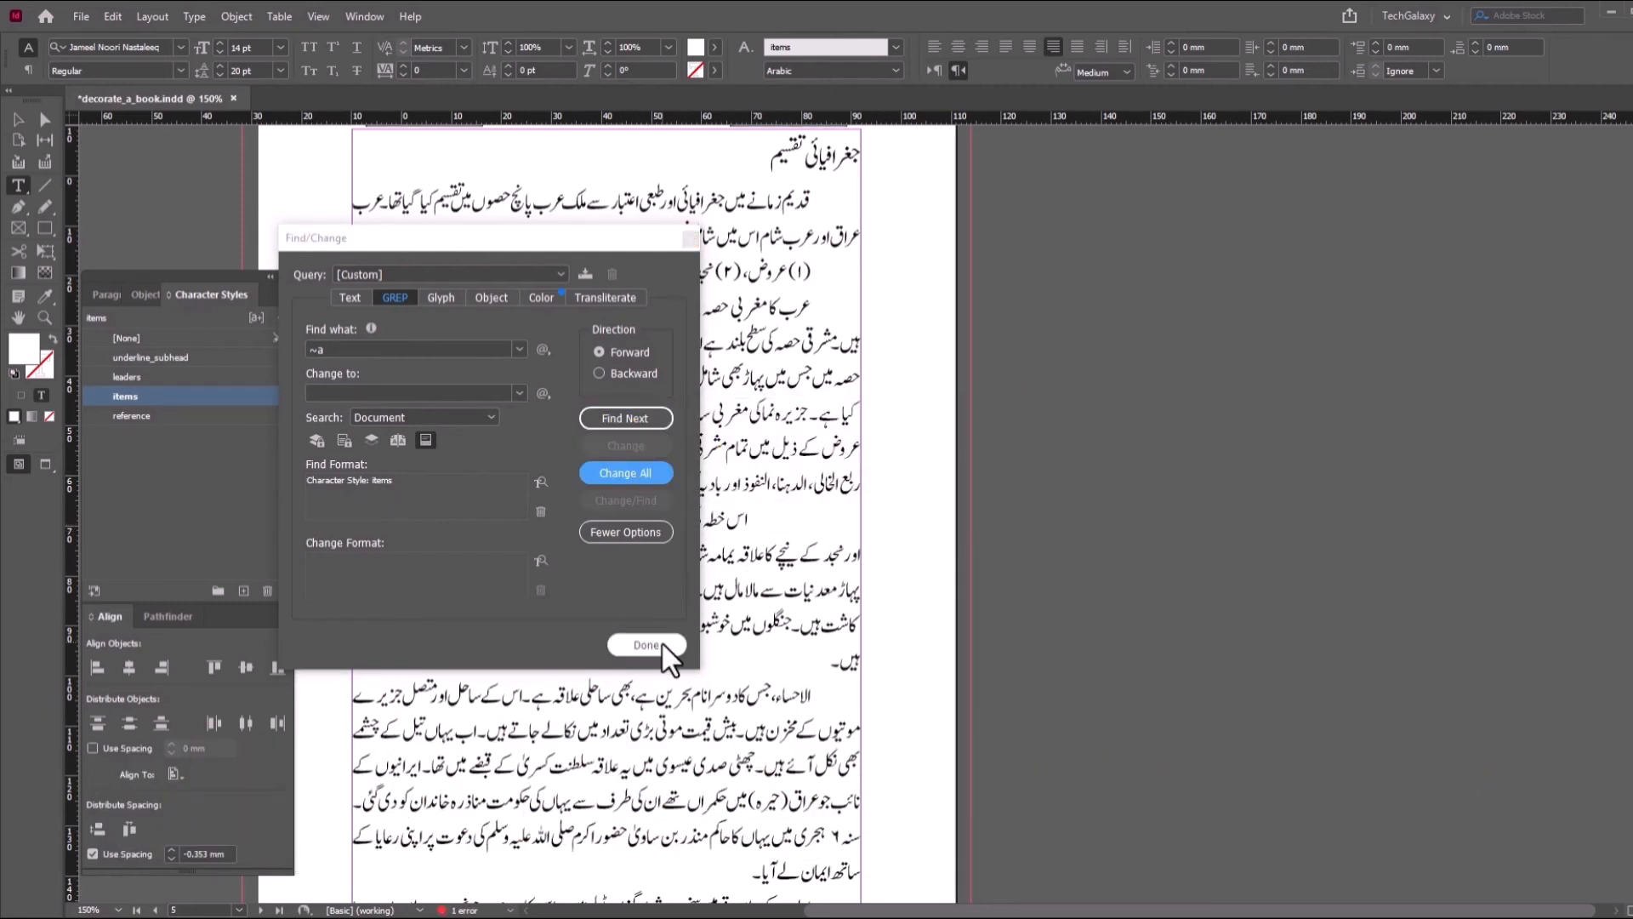
{"action": "left_click", "coordinate": [646, 644]}
- Change the character color of the items character style to [Black]
{"action": "right_click", "coordinate": [164, 404]}
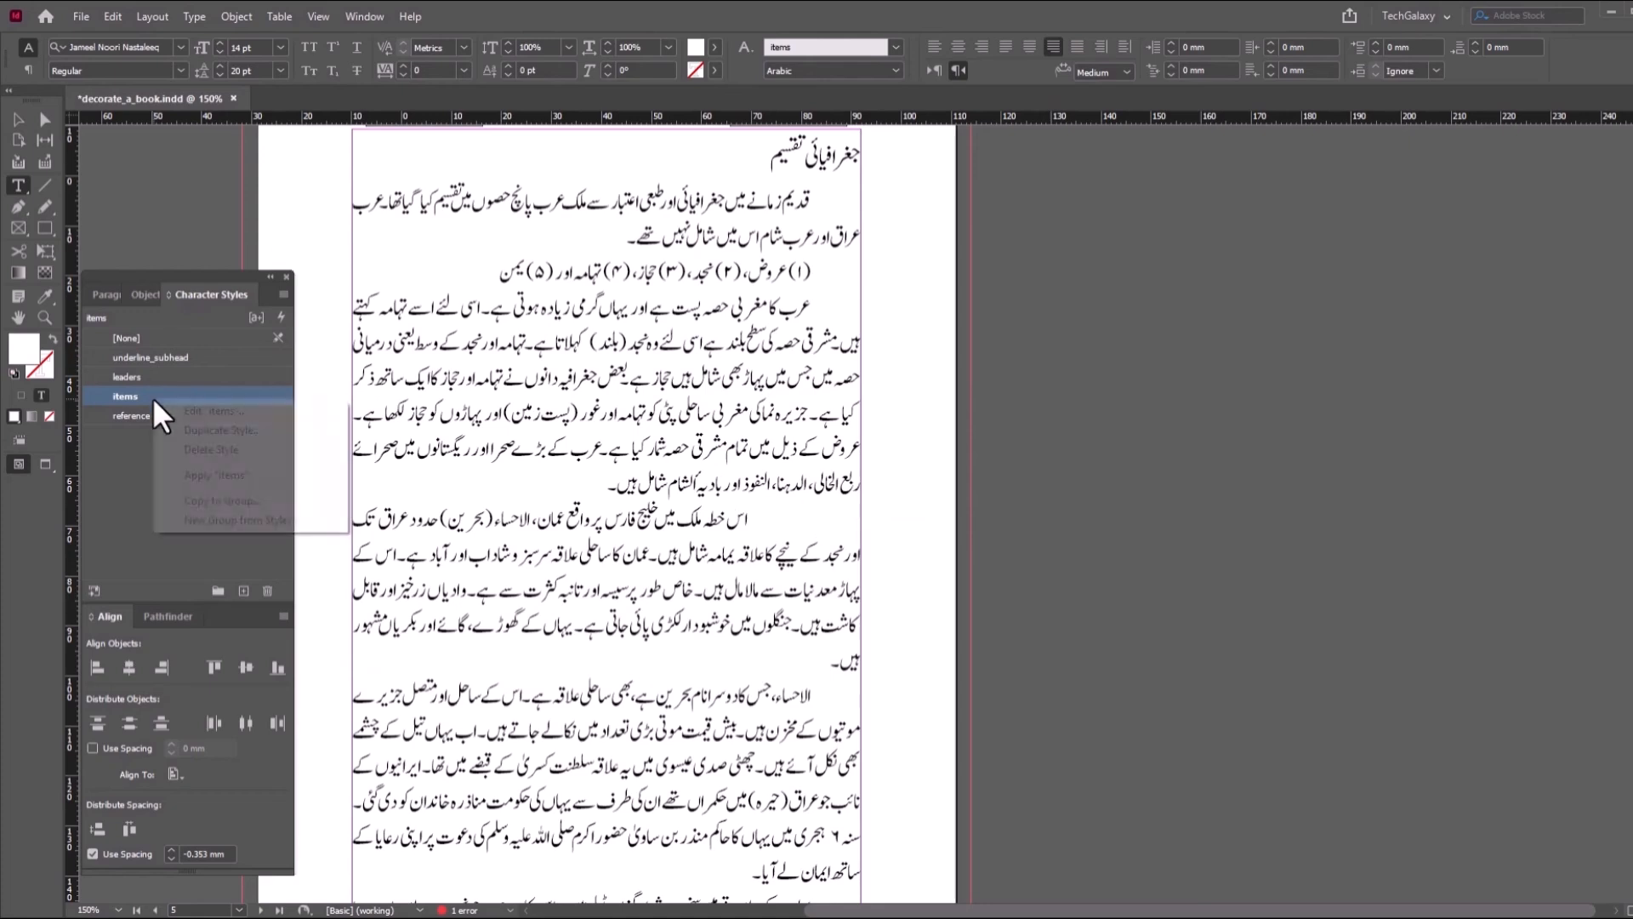
{"action": "left_click", "coordinate": [191, 411]}
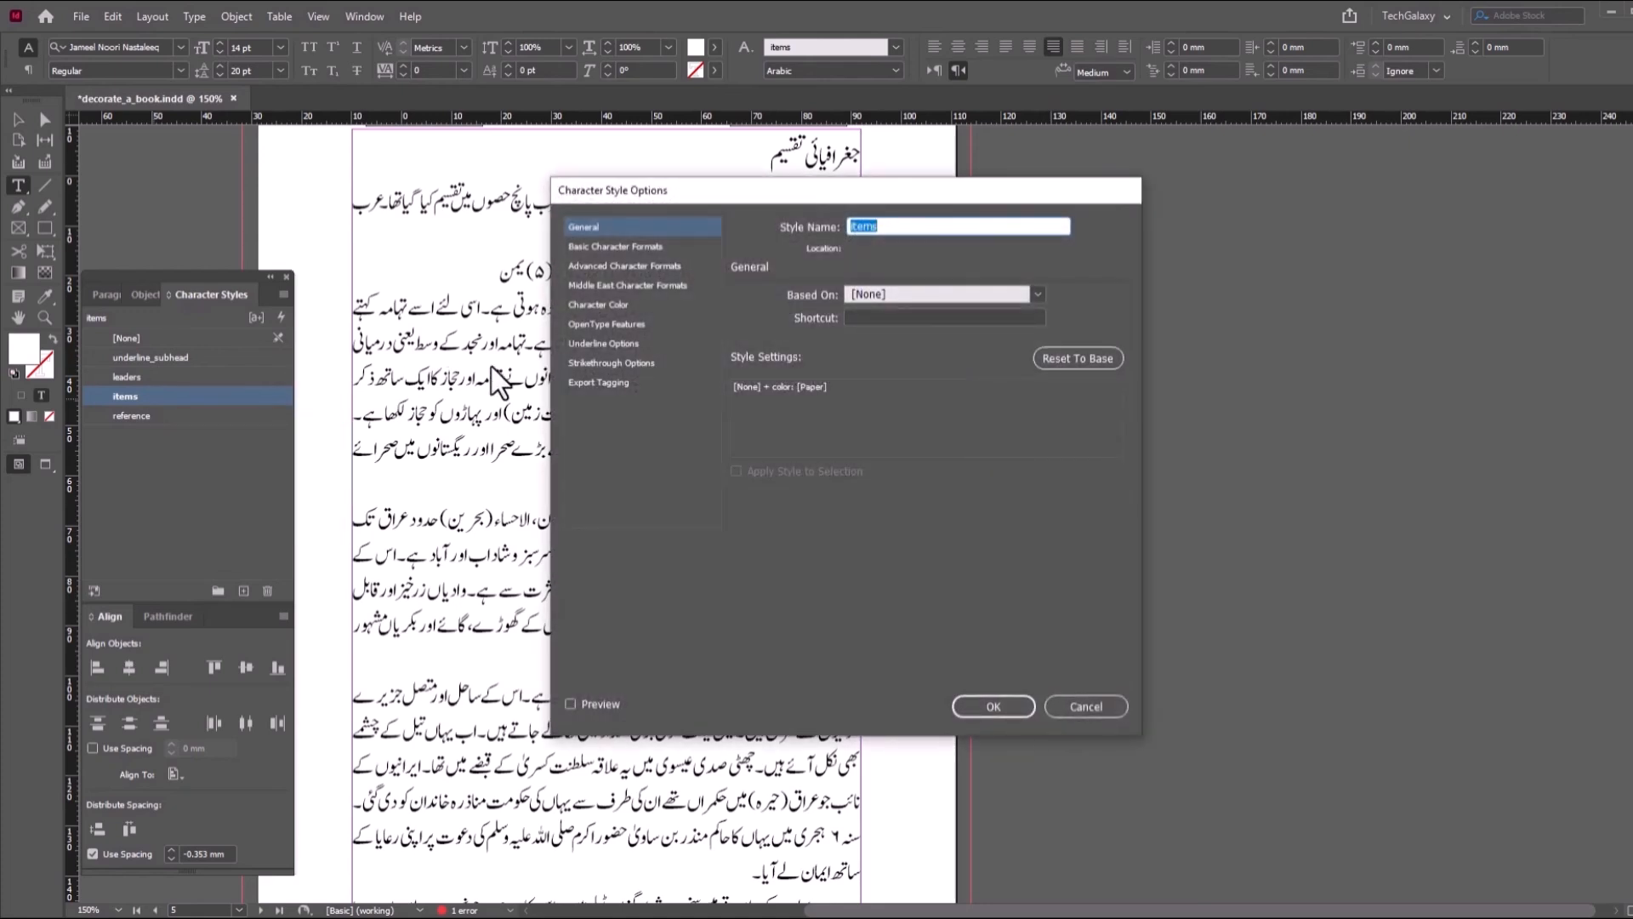
{"action": "left_click", "coordinate": [601, 306]}
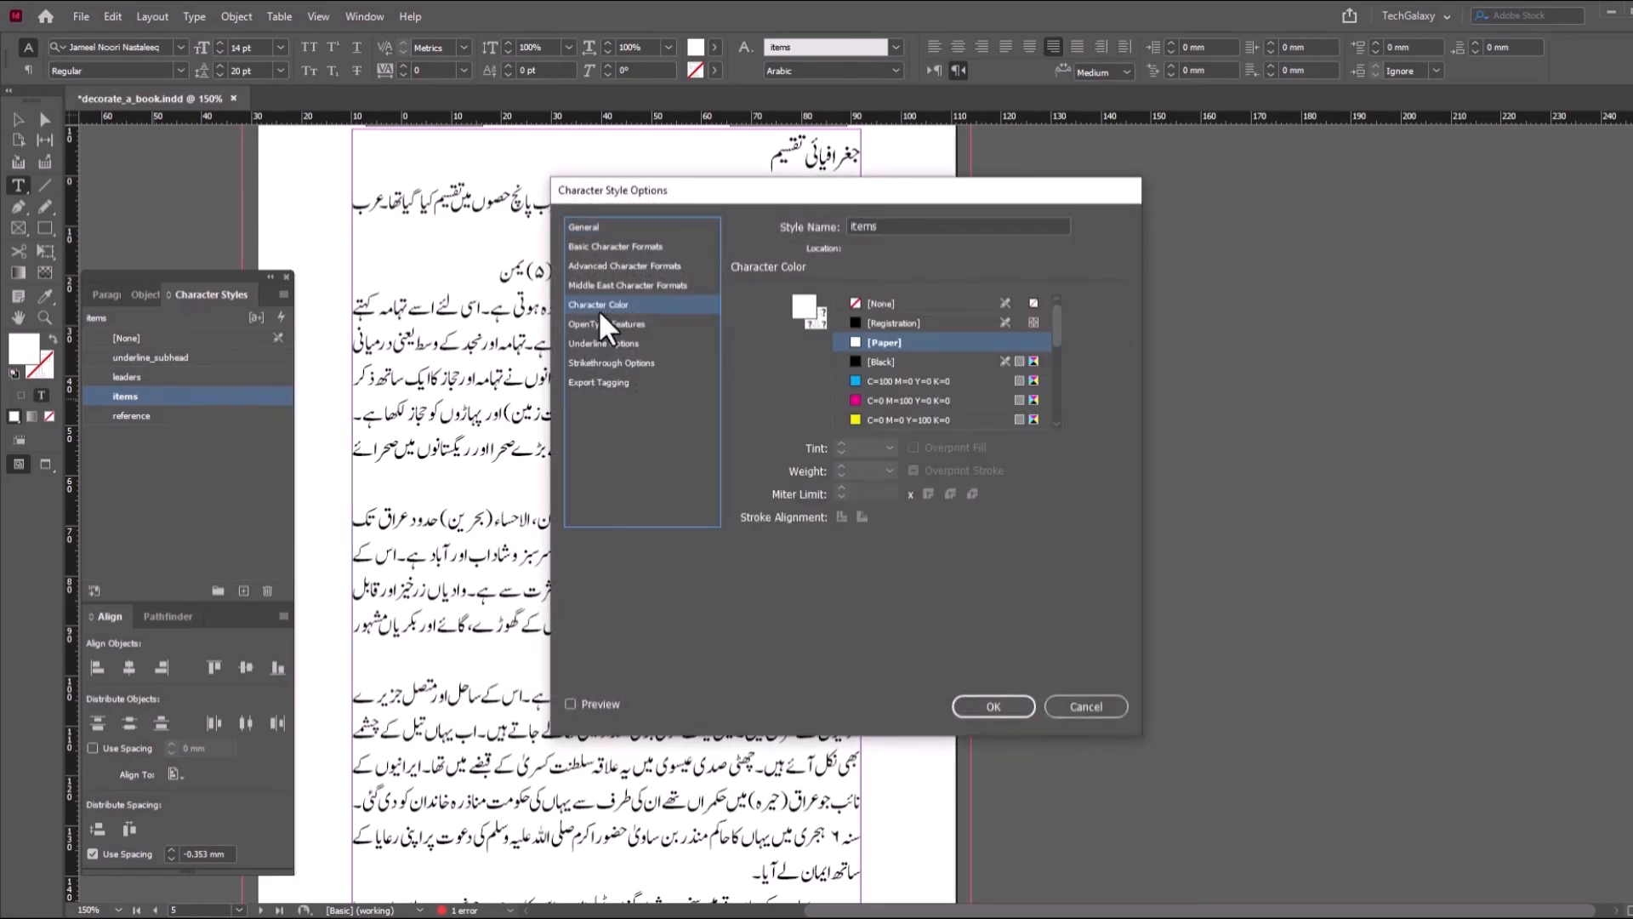
{"action": "left_click", "coordinate": [903, 363]}
{"action": "left_click", "coordinate": [989, 706]}
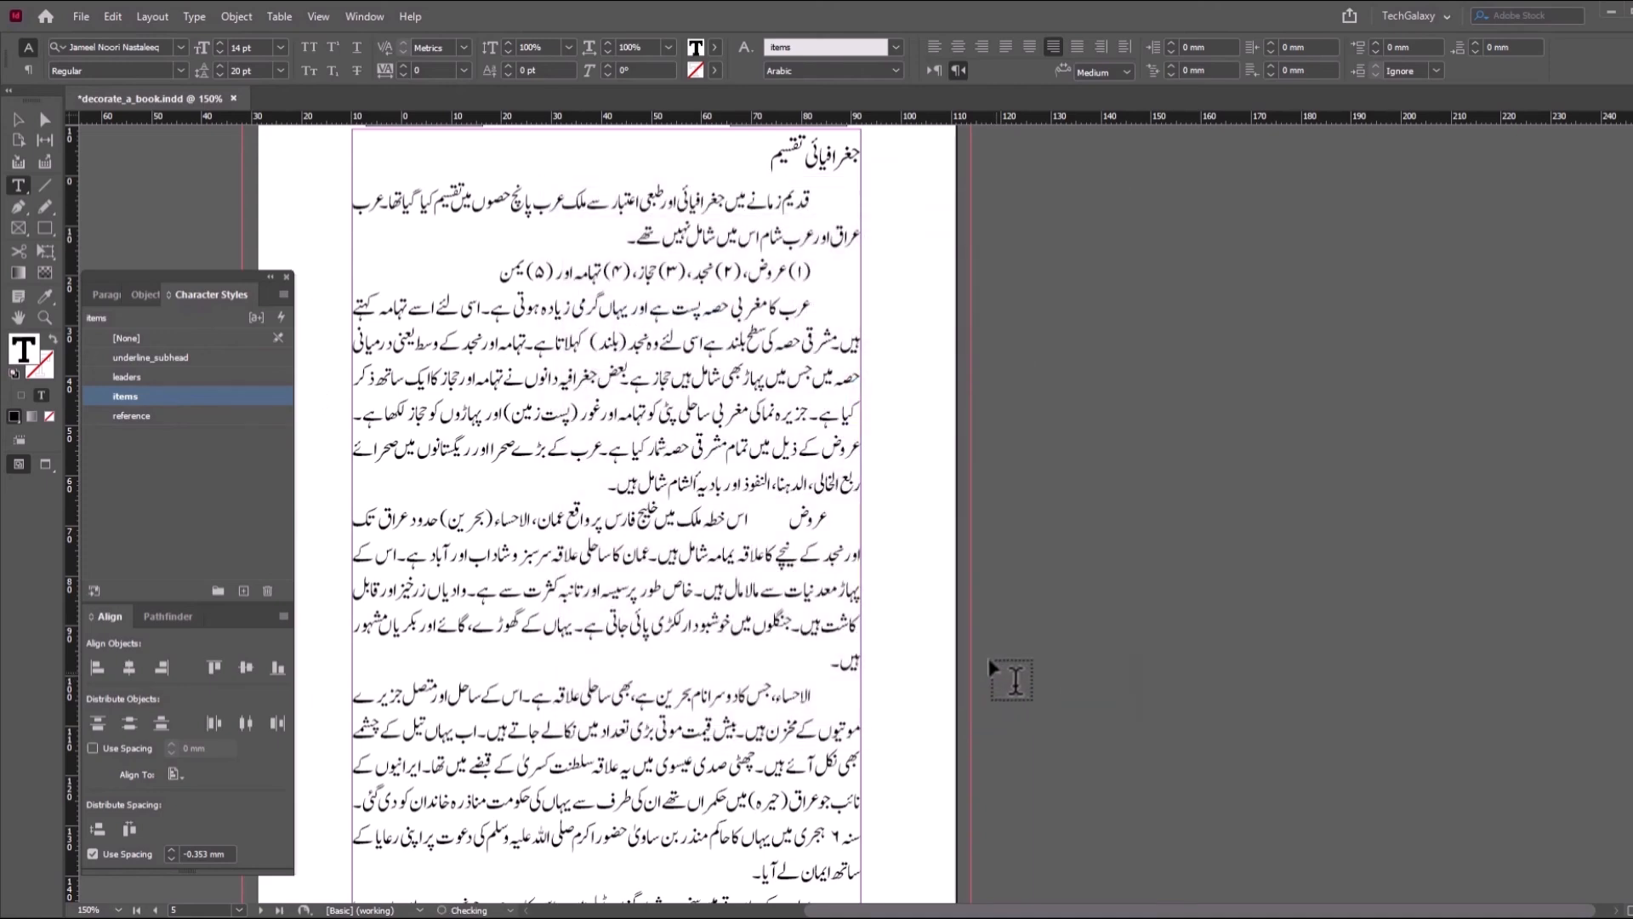
- Show the hidden characters around the first inline item label on page 5
{"action": "scroll", "coordinate": [831, 520], "scroll_direction": "up", "scroll_amount": 10}
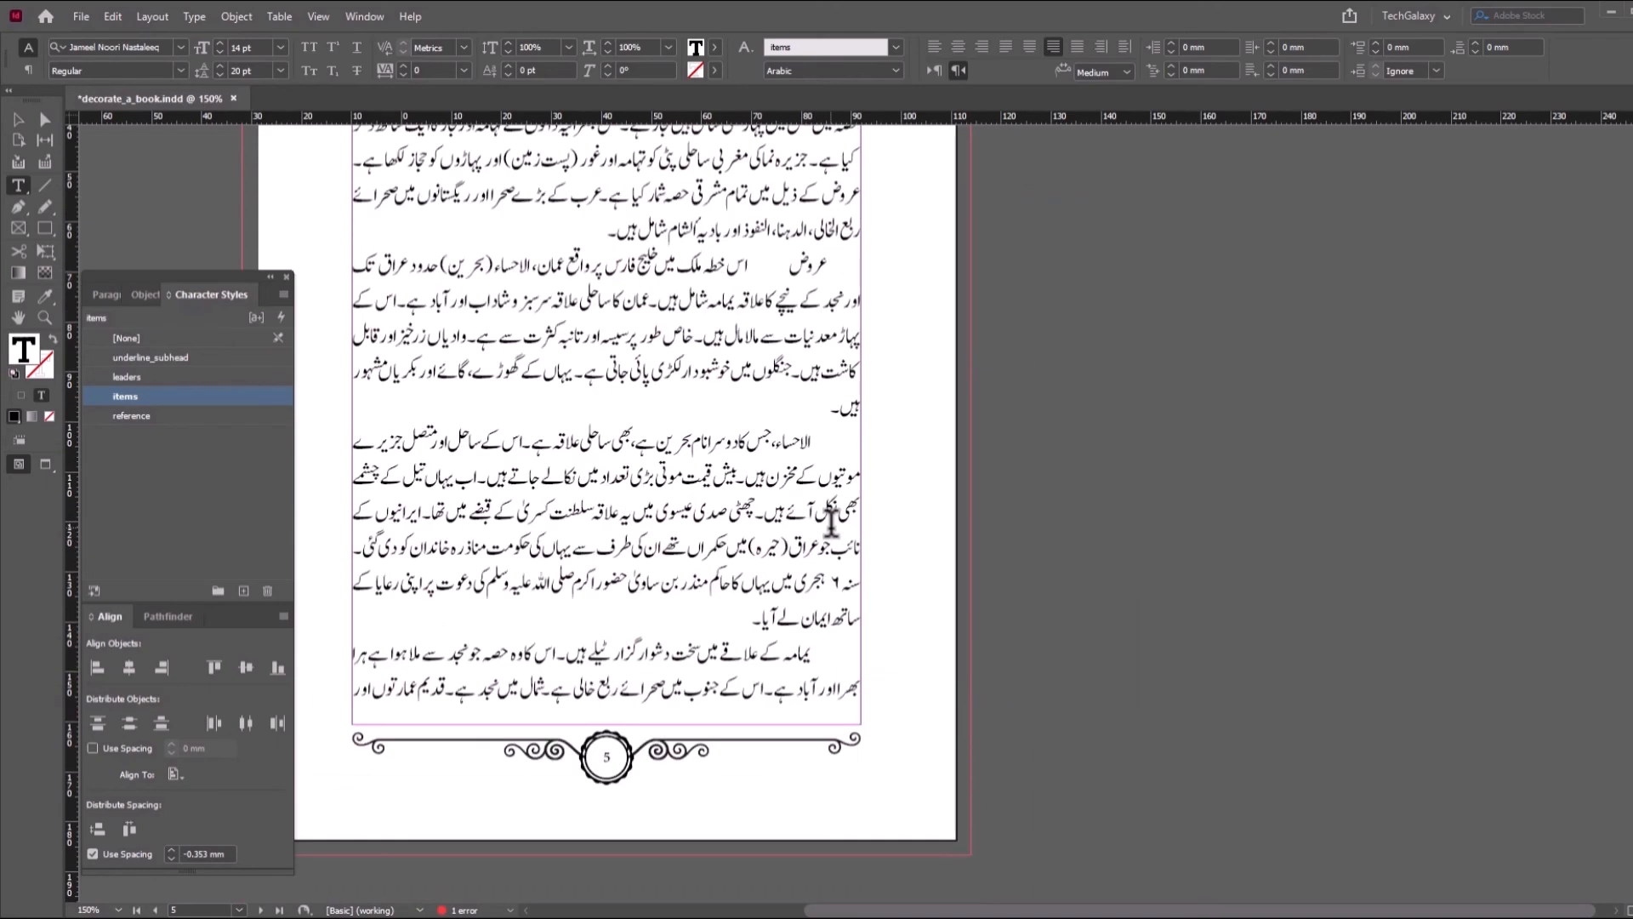
{"action": "scroll", "coordinate": [831, 515], "scroll_direction": "down", "scroll_amount": 9}
{"action": "key", "text": "ctrl+f"}
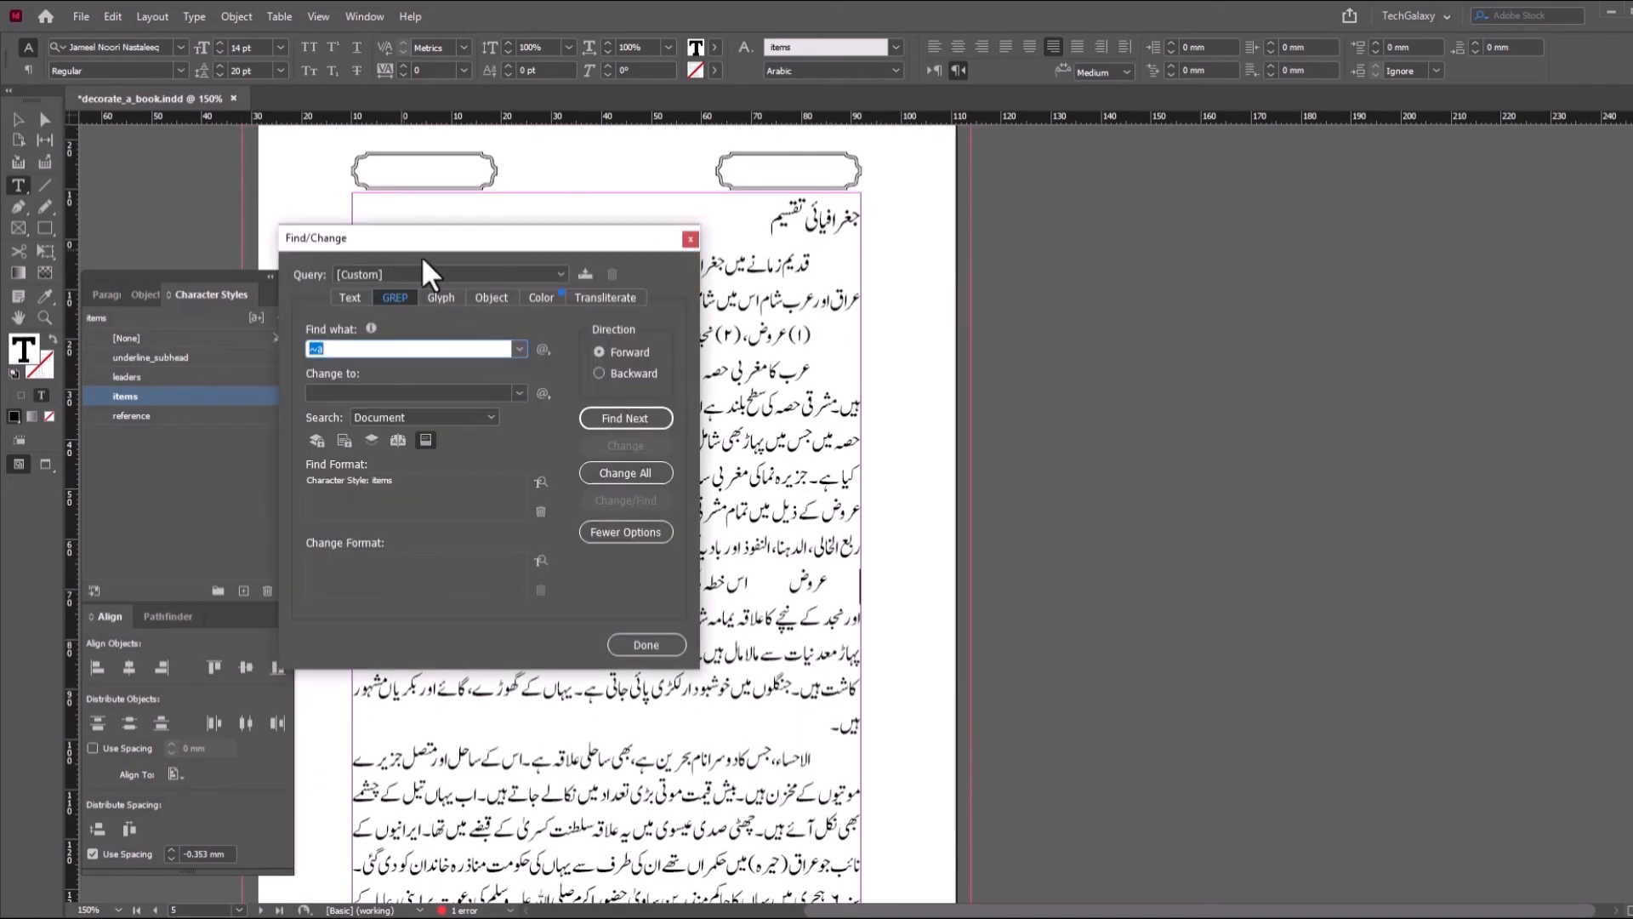
{"action": "mouse_move", "coordinate": [481, 242]}
{"action": "left_mouse_down"}
{"action": "mouse_move", "coordinate": [423, 281]}
{"action": "mouse_move", "coordinate": [481, 236]}
{"action": "left_mouse_up"}
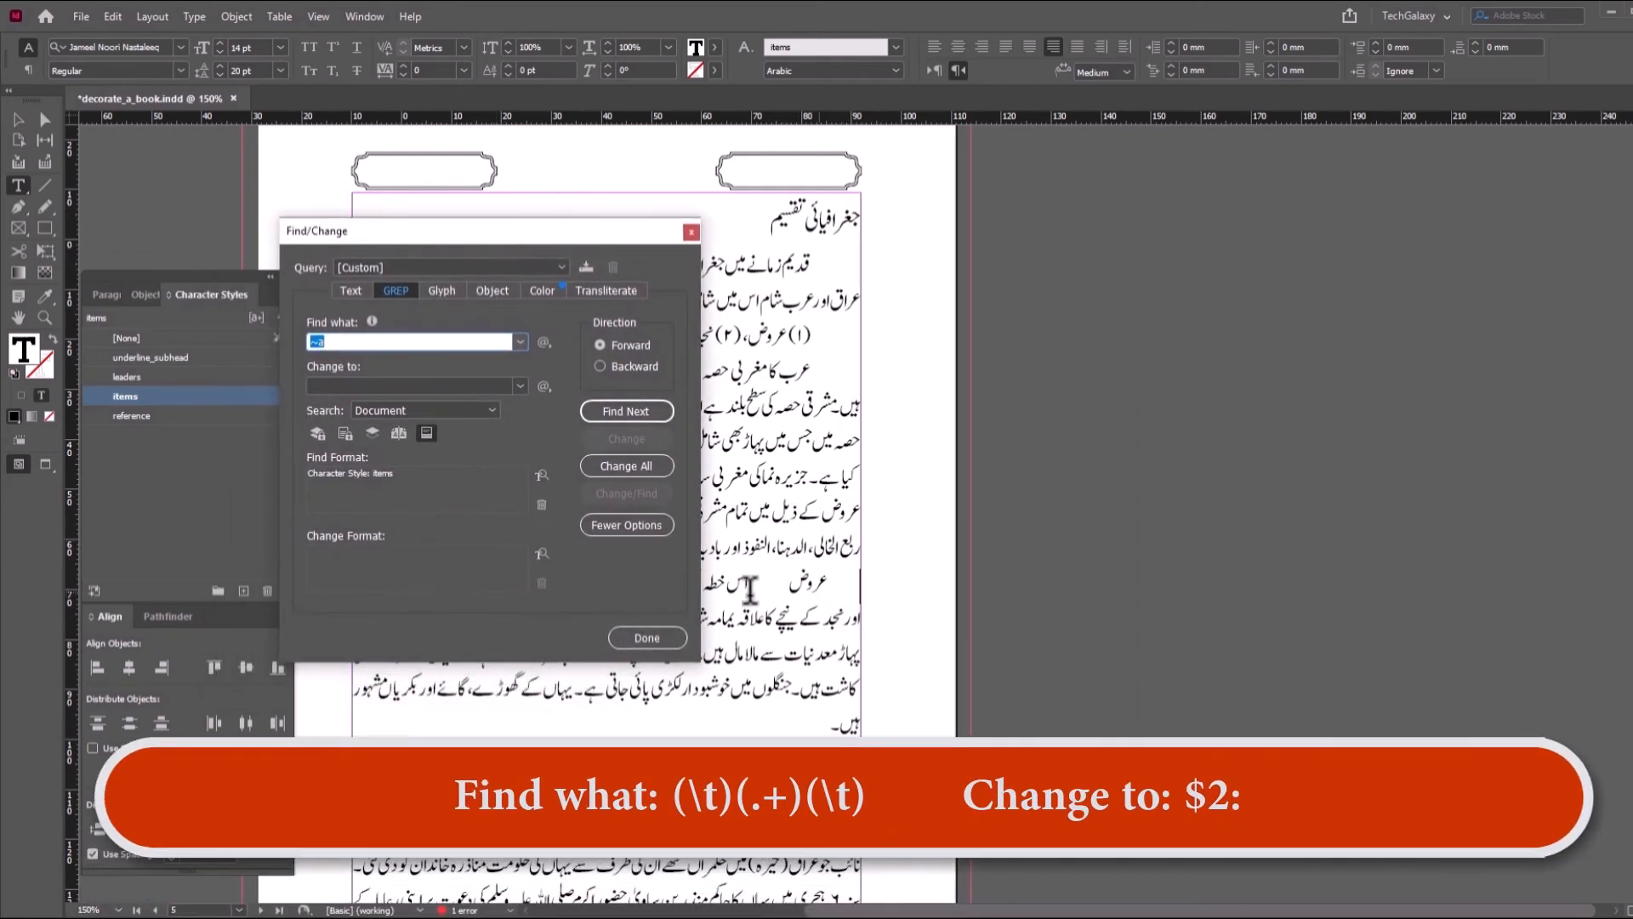
{"action": "left_click", "coordinate": [681, 638]}
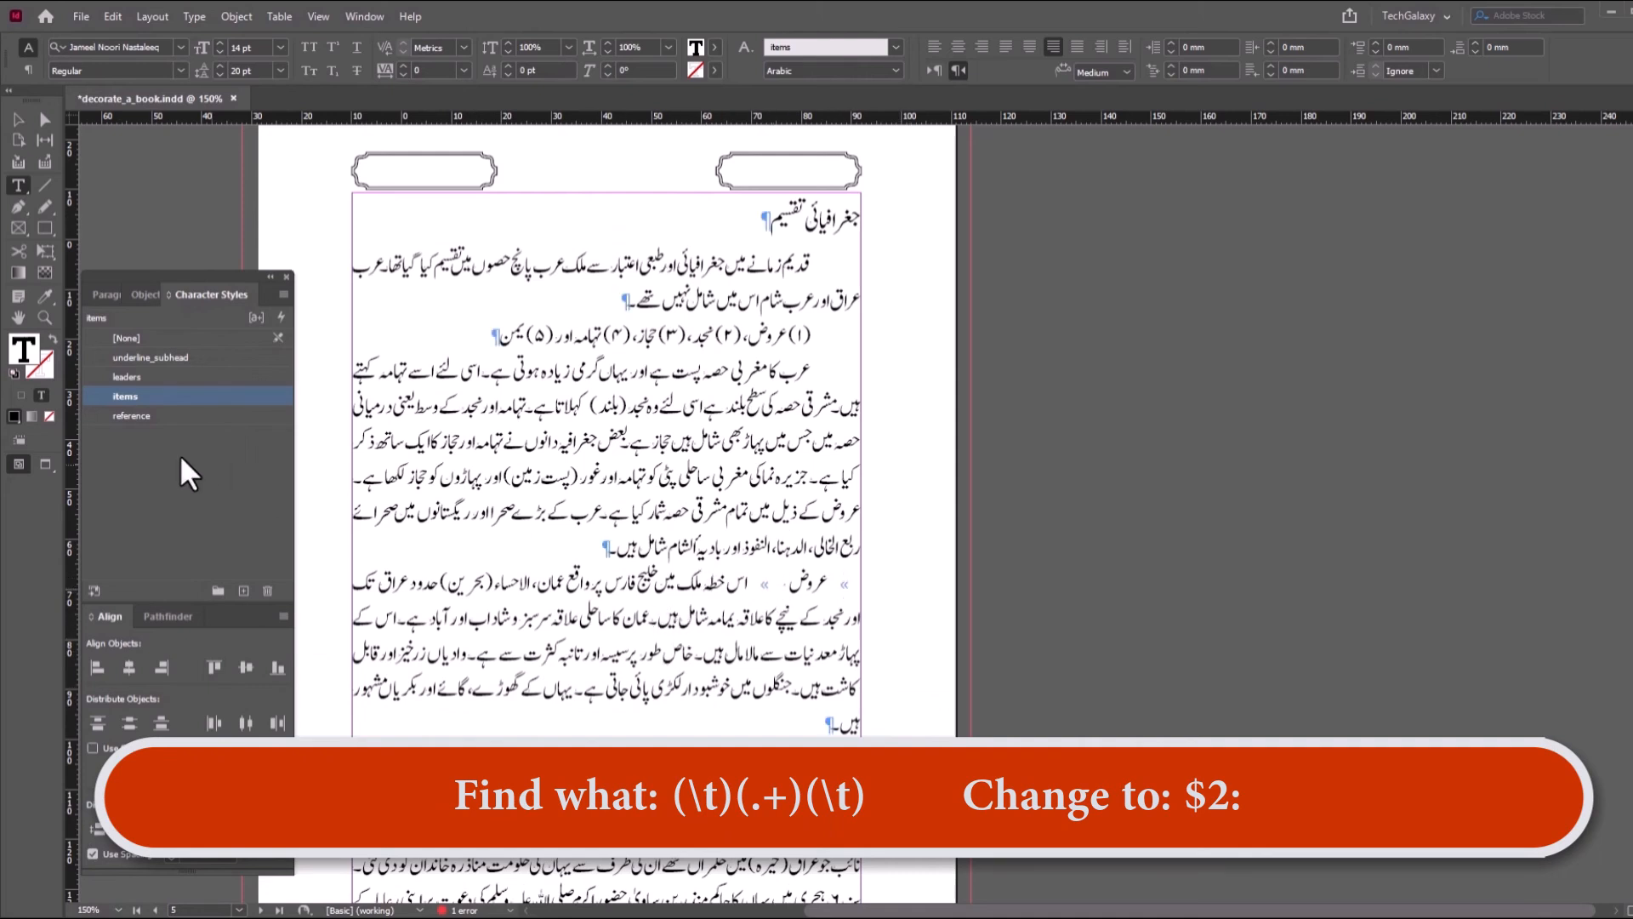
- Replace every (\t)(.+)(\t) GREP match in the items character style with $2: across the document
{"action": "key", "text": "ctrl+f"}
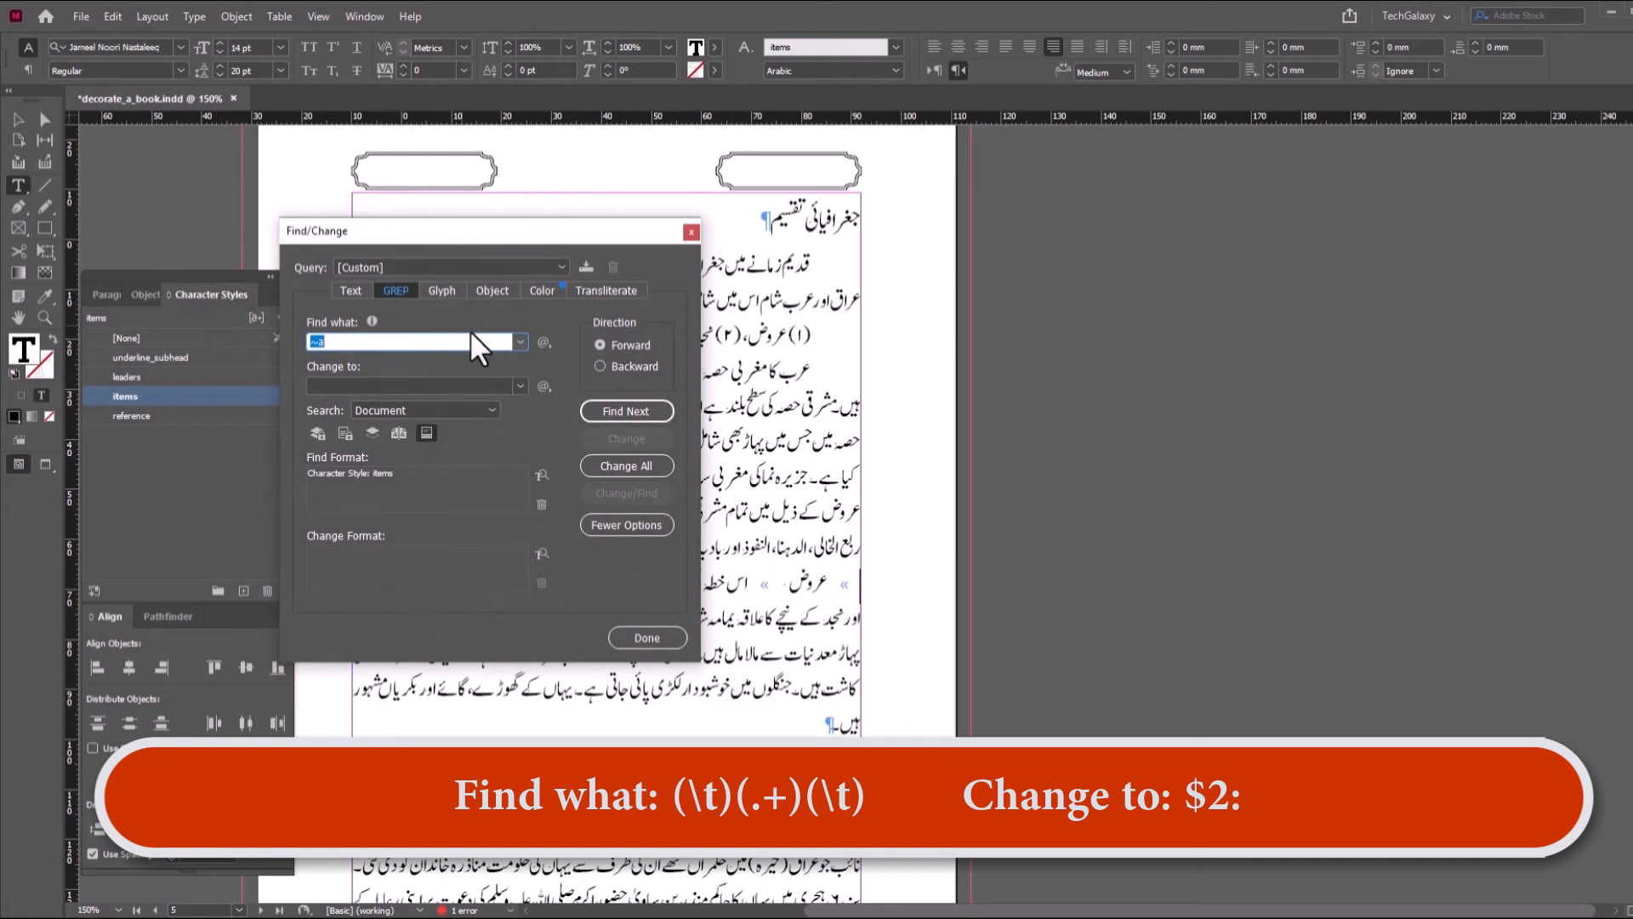
{"action": "left_click", "coordinate": [519, 342]}
{"action": "left_click", "coordinate": [407, 383]}
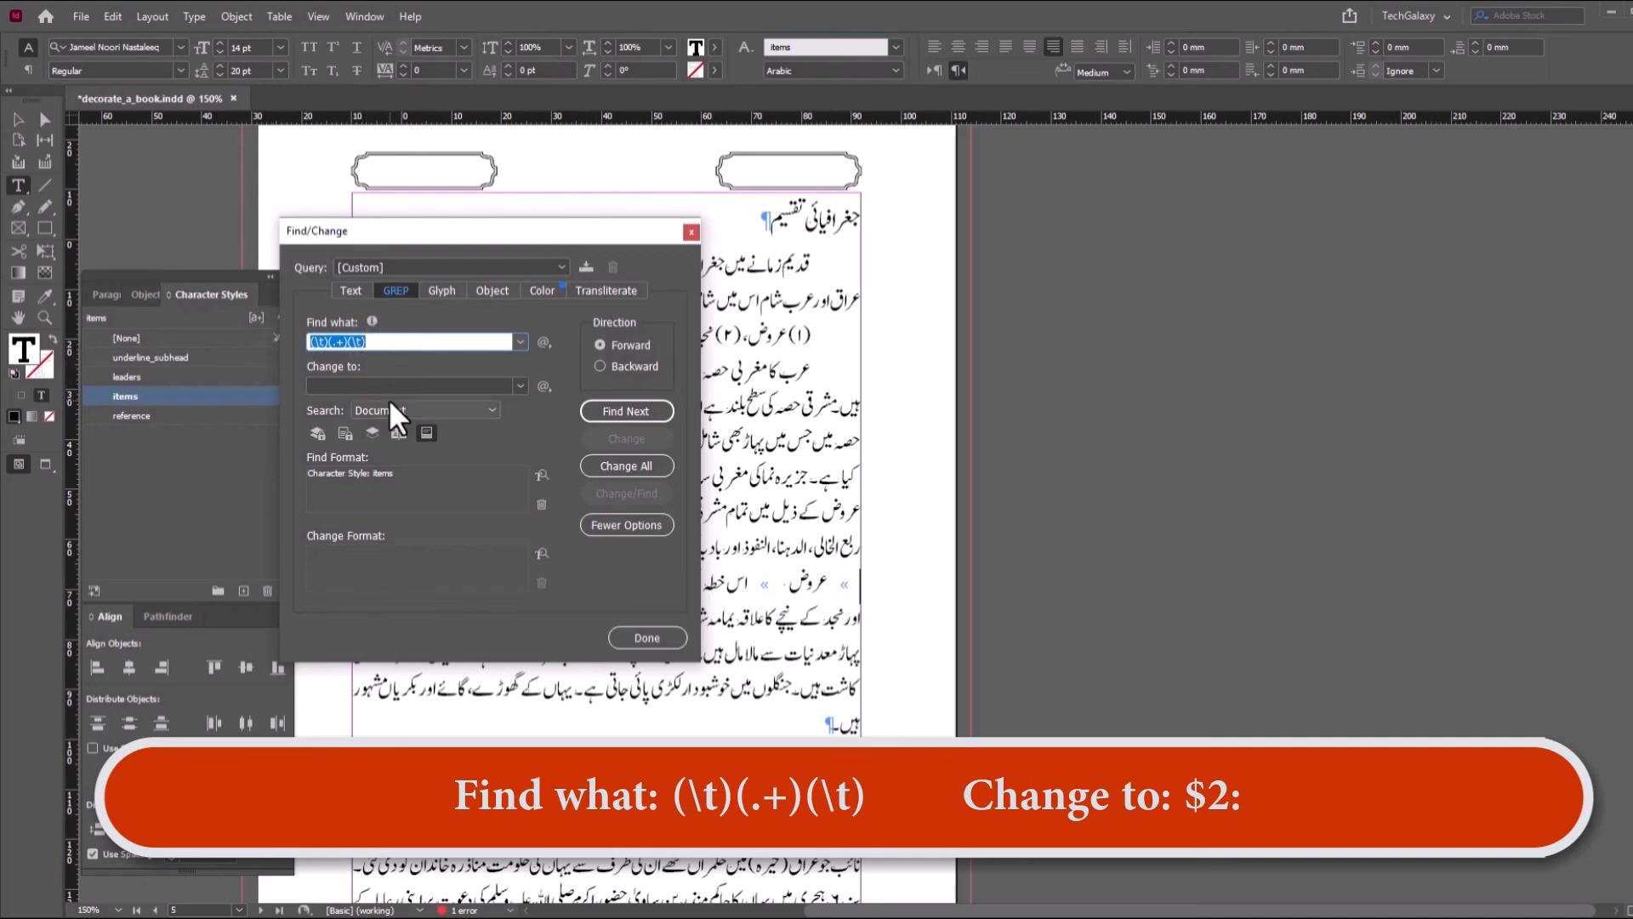
{"action": "left_click", "coordinate": [385, 382]}
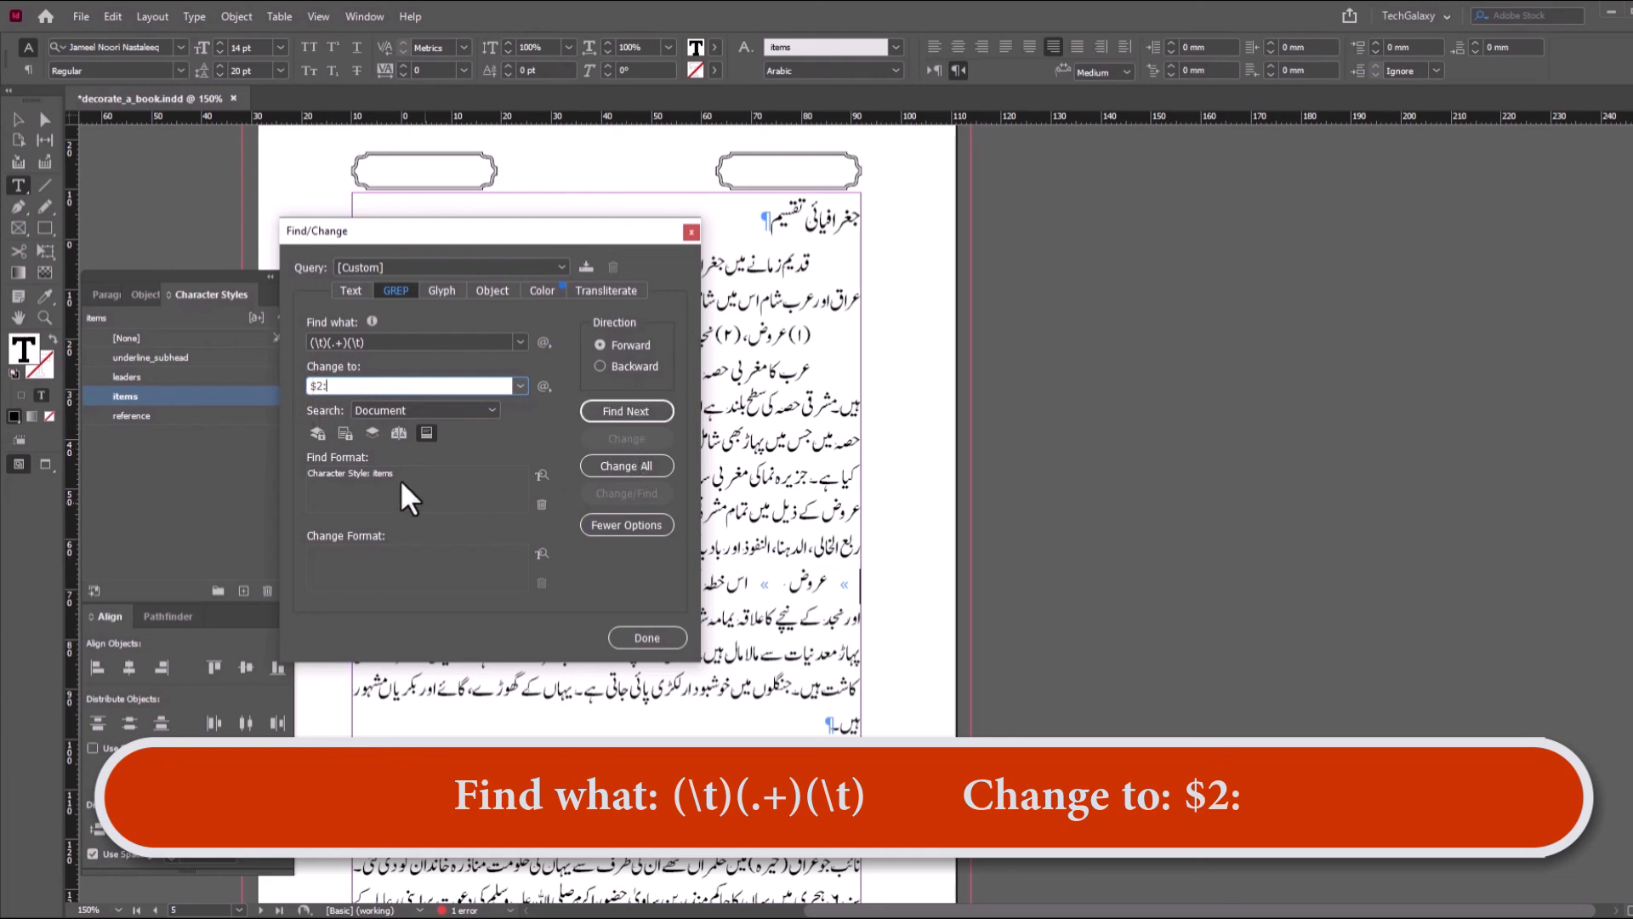
{"action": "left_click", "coordinate": [646, 412]}
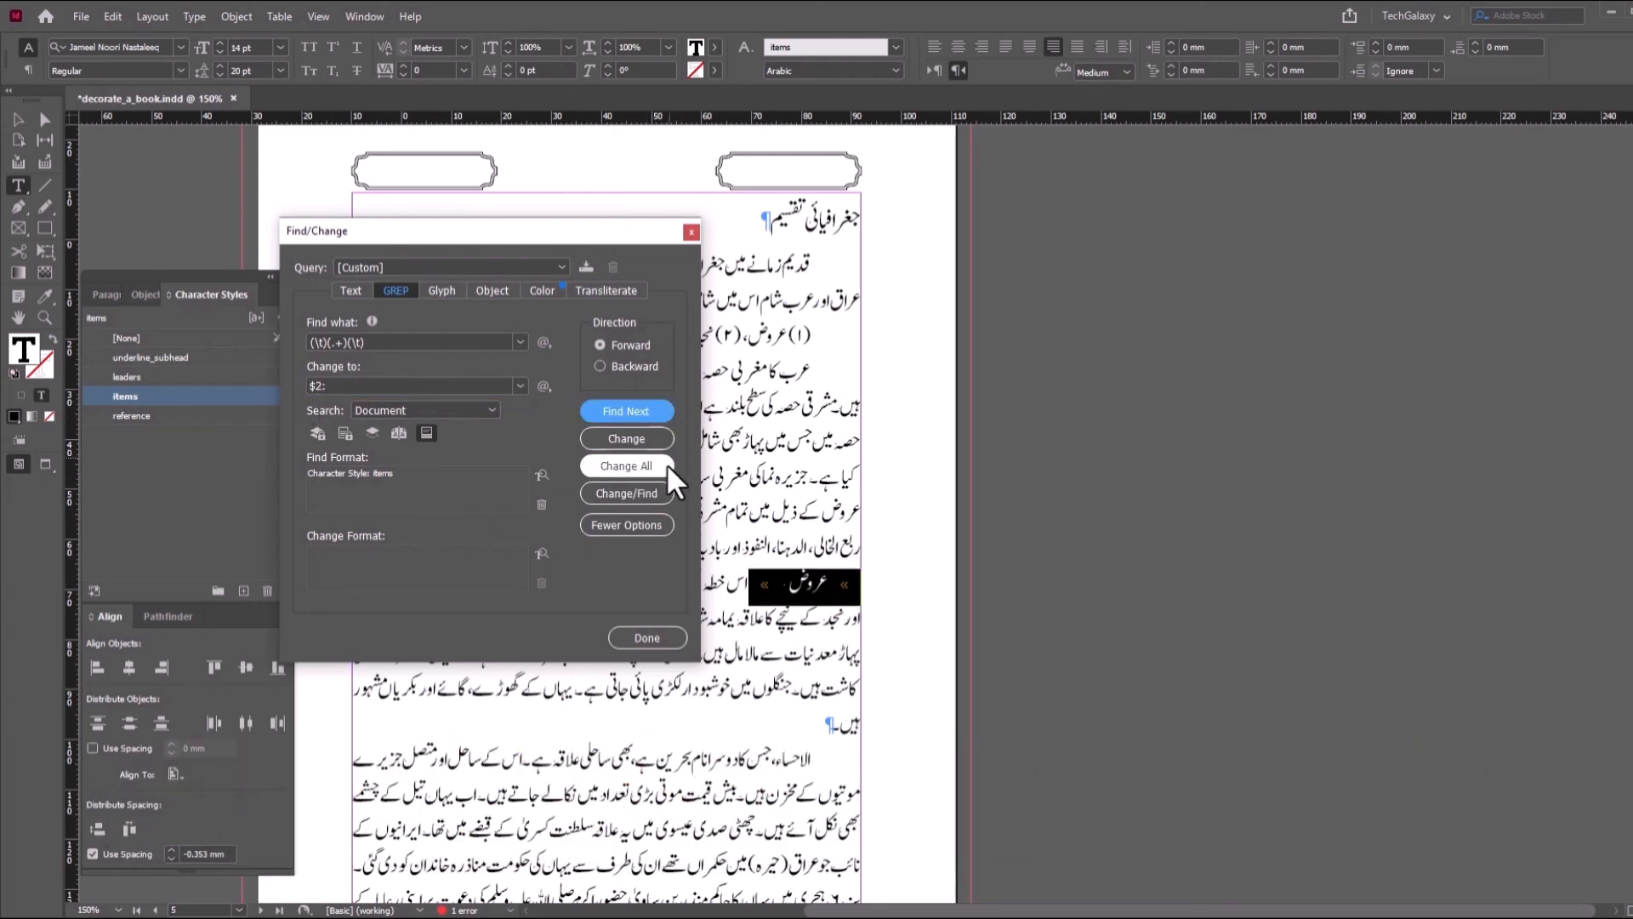
{"action": "left_click", "coordinate": [643, 483]}
{"action": "left_click", "coordinate": [938, 493]}
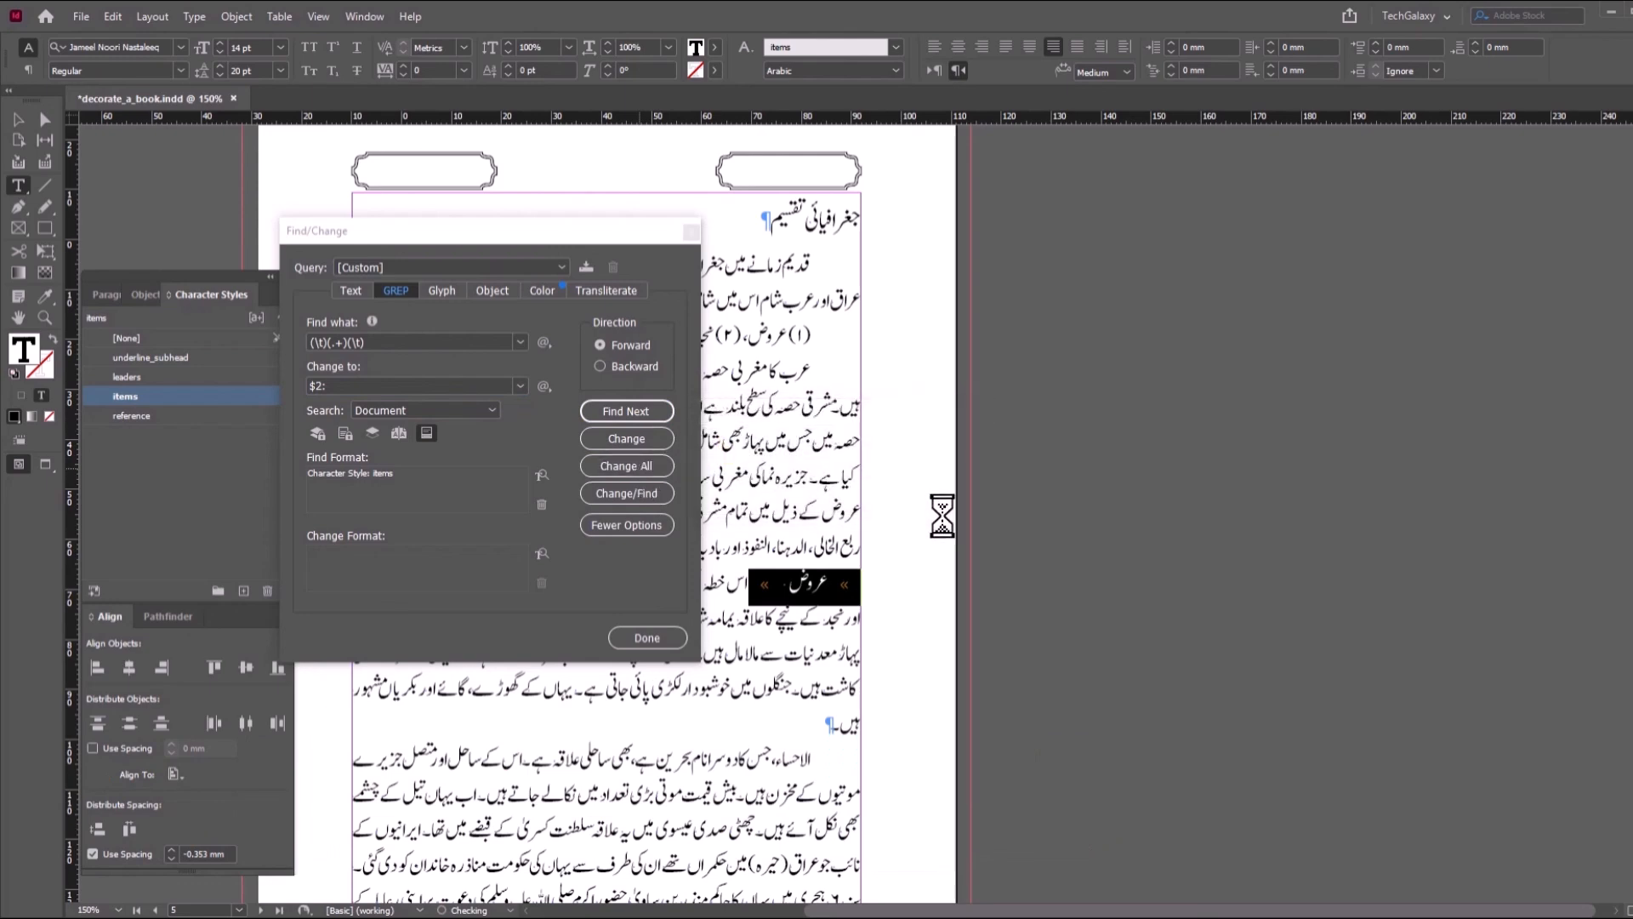
{"action": "left_click", "coordinate": [647, 637]}
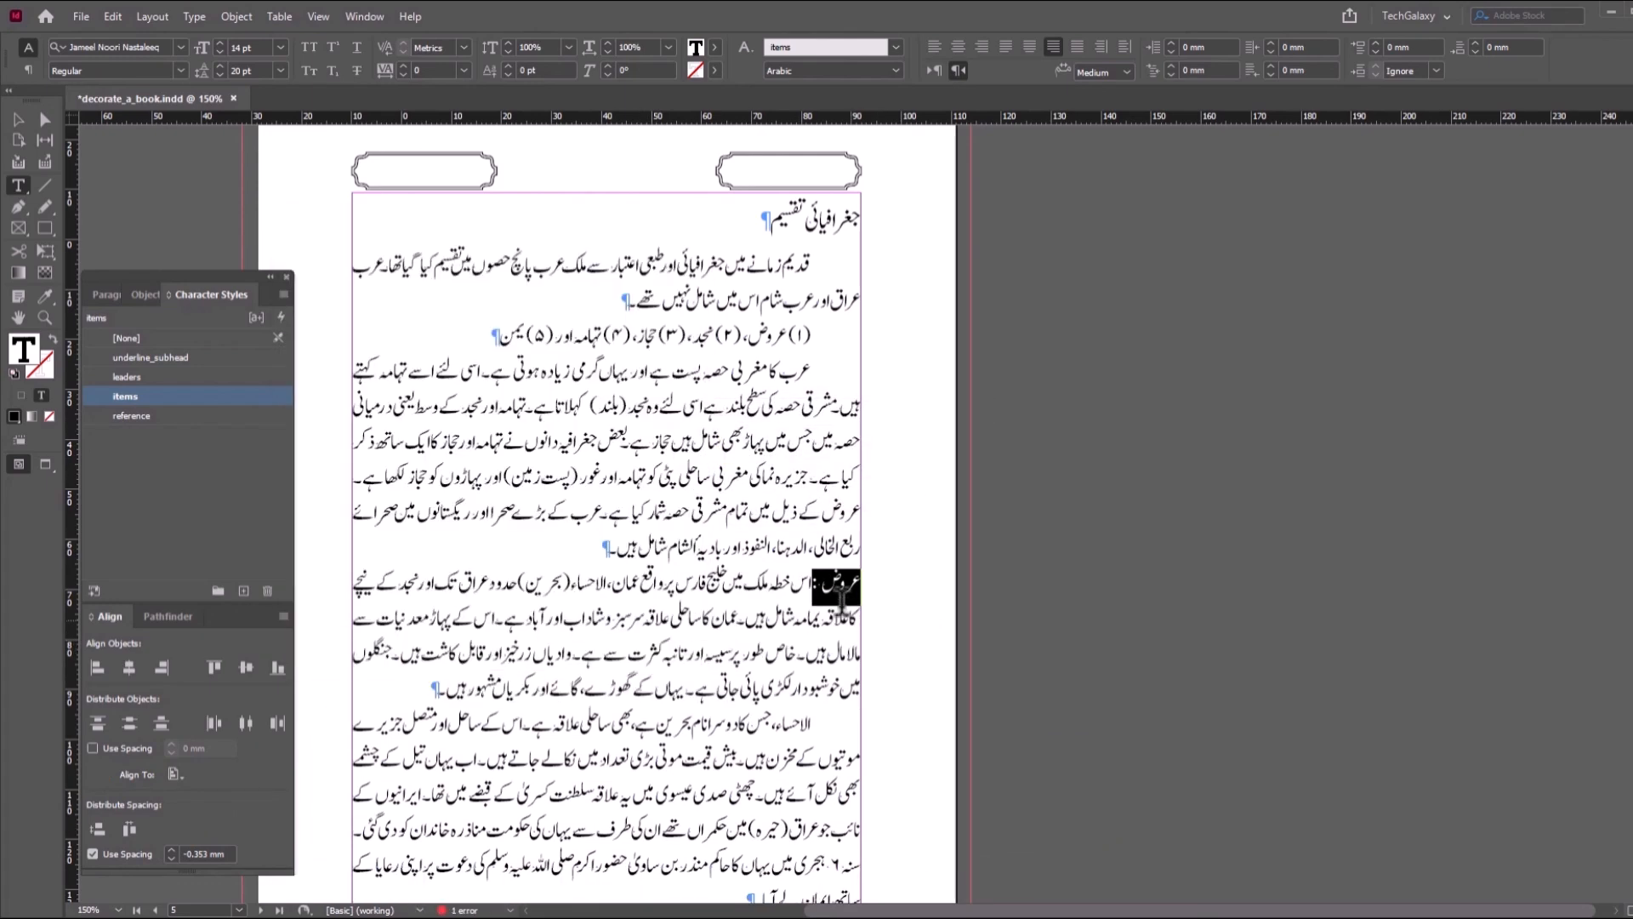
- Check the pages from 6 through 11 for the replaced item labels and return to page 3
{"action": "scroll", "coordinate": [885, 605], "scroll_direction": "down", "scroll_amount": 15}
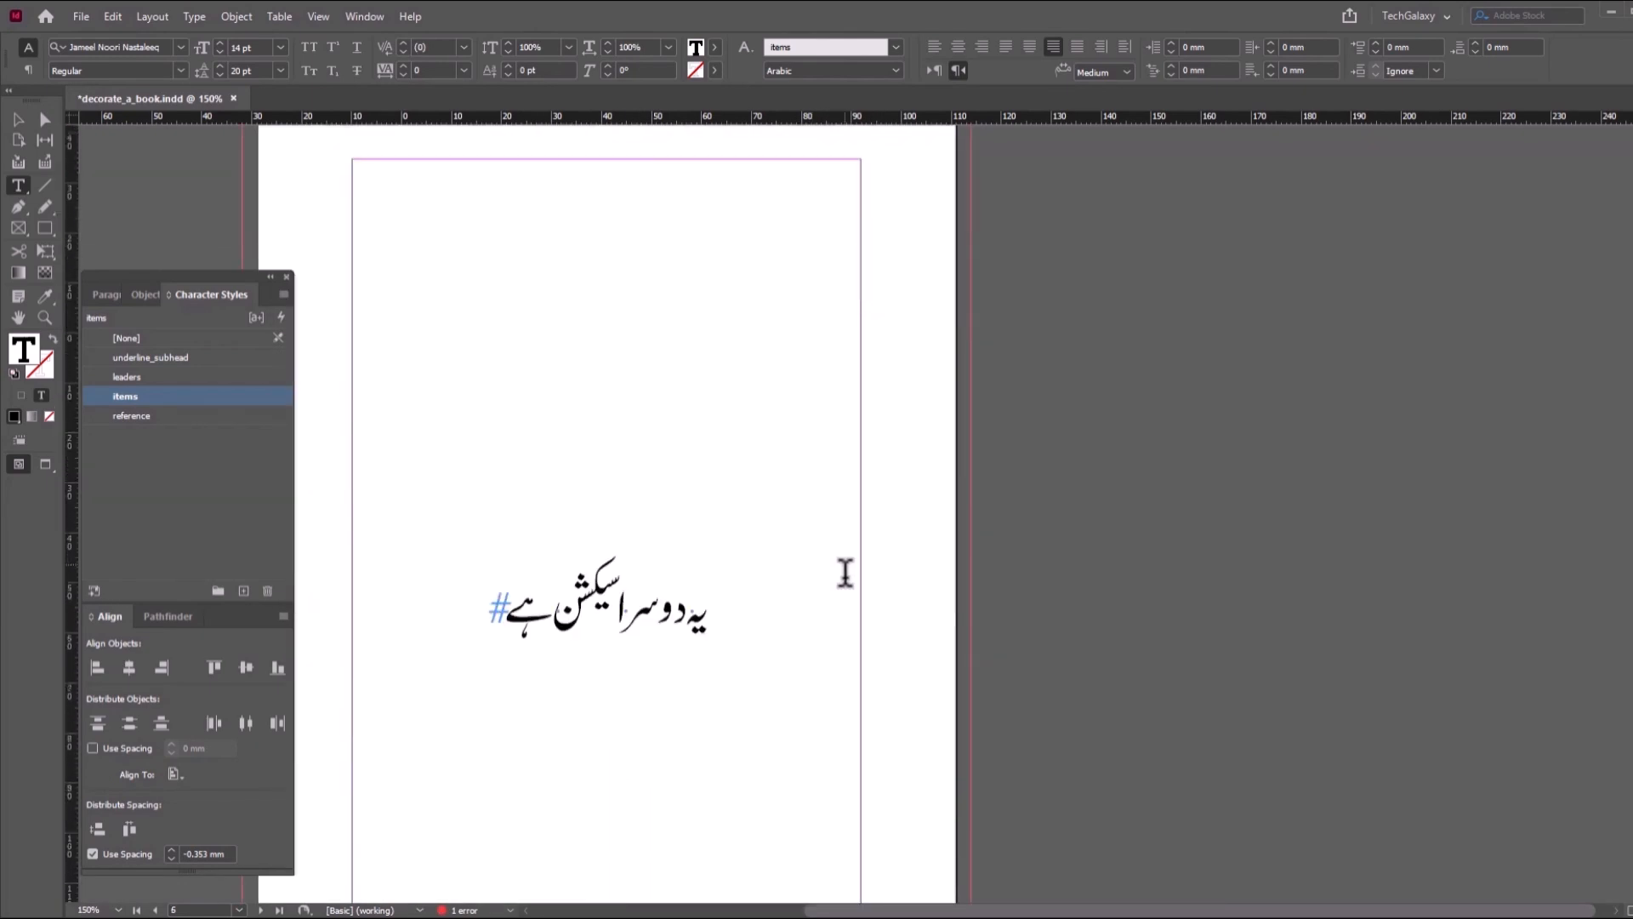
{"action": "scroll", "coordinate": [885, 593], "scroll_direction": "down", "scroll_amount": 20}
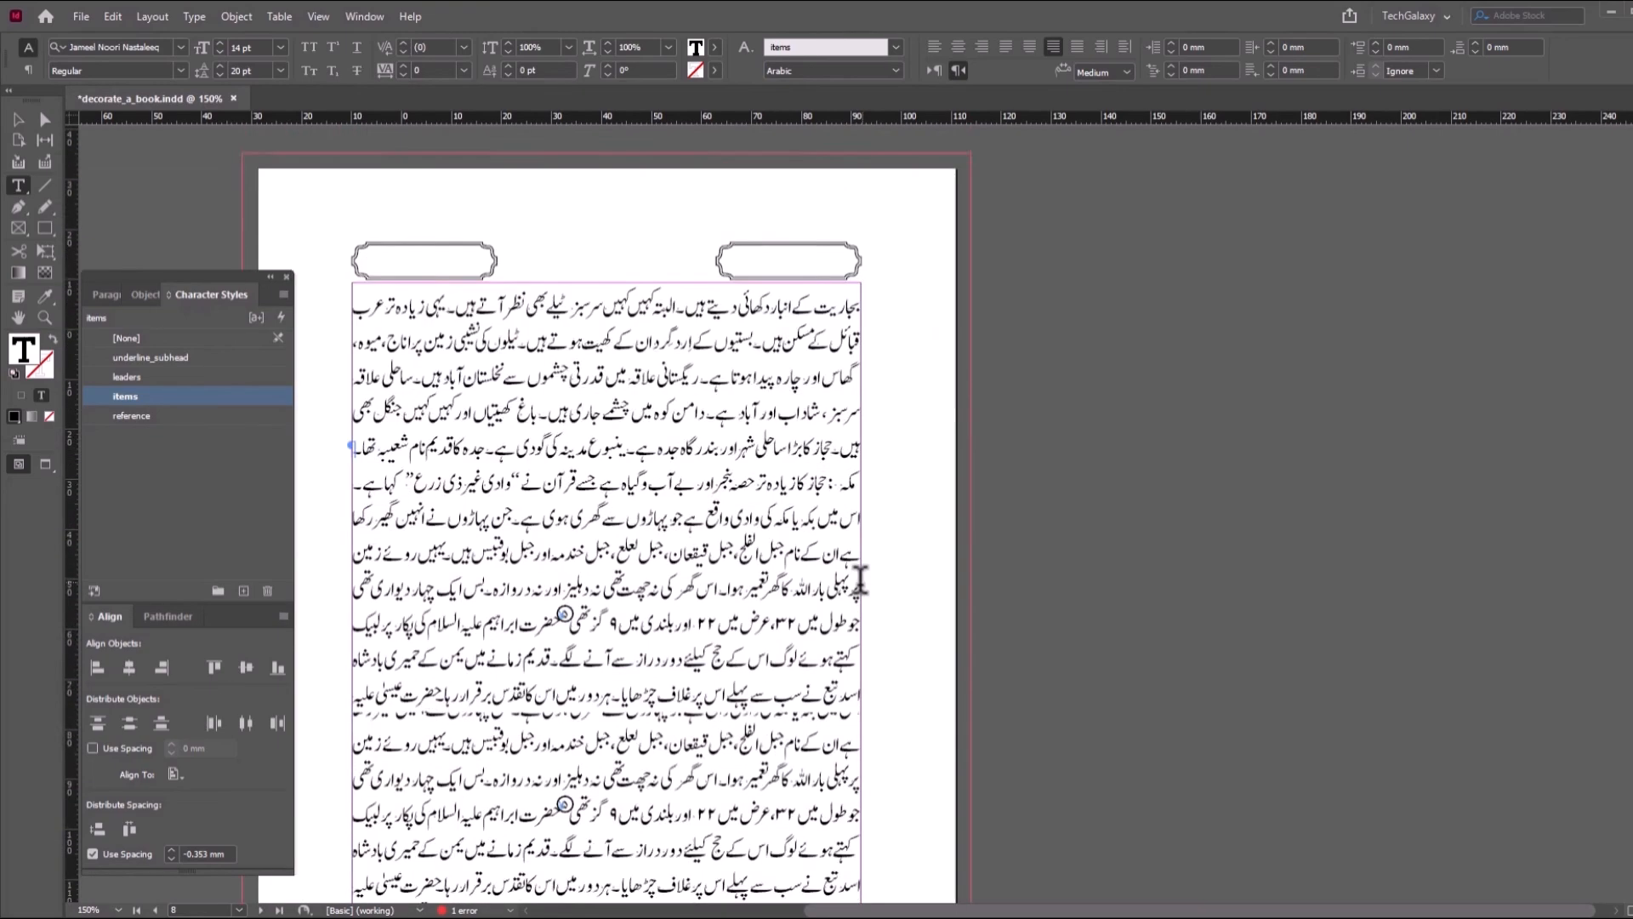
{"action": "scroll", "coordinate": [861, 579], "scroll_direction": "down", "scroll_amount": 10}
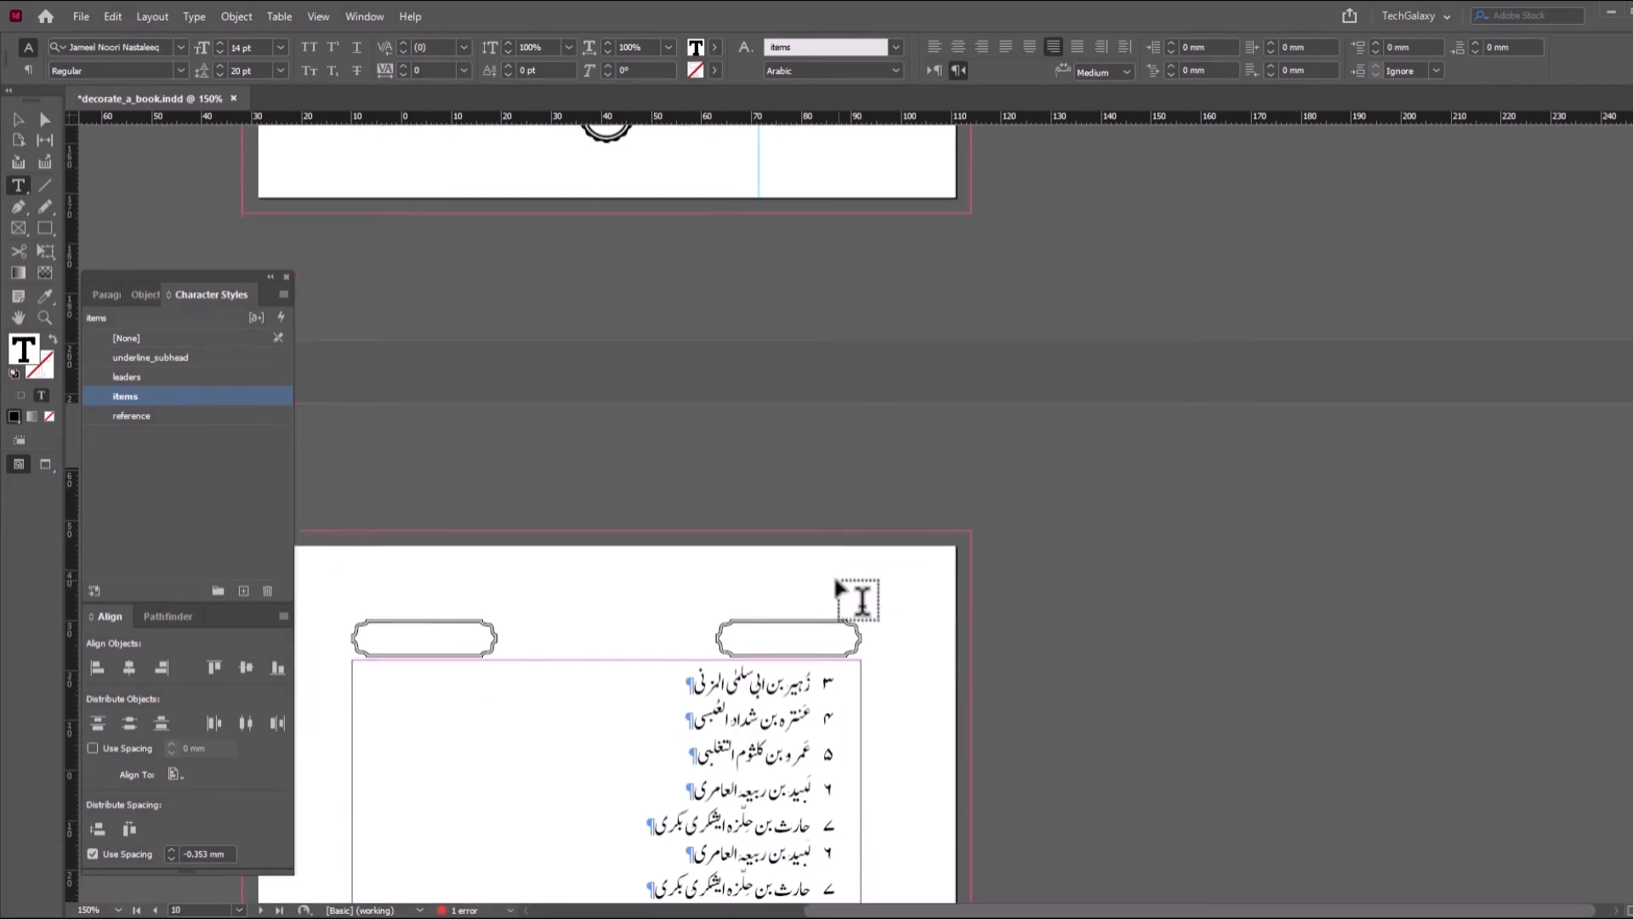
{"action": "scroll", "coordinate": [821, 570], "scroll_direction": "down", "scroll_amount": 12}
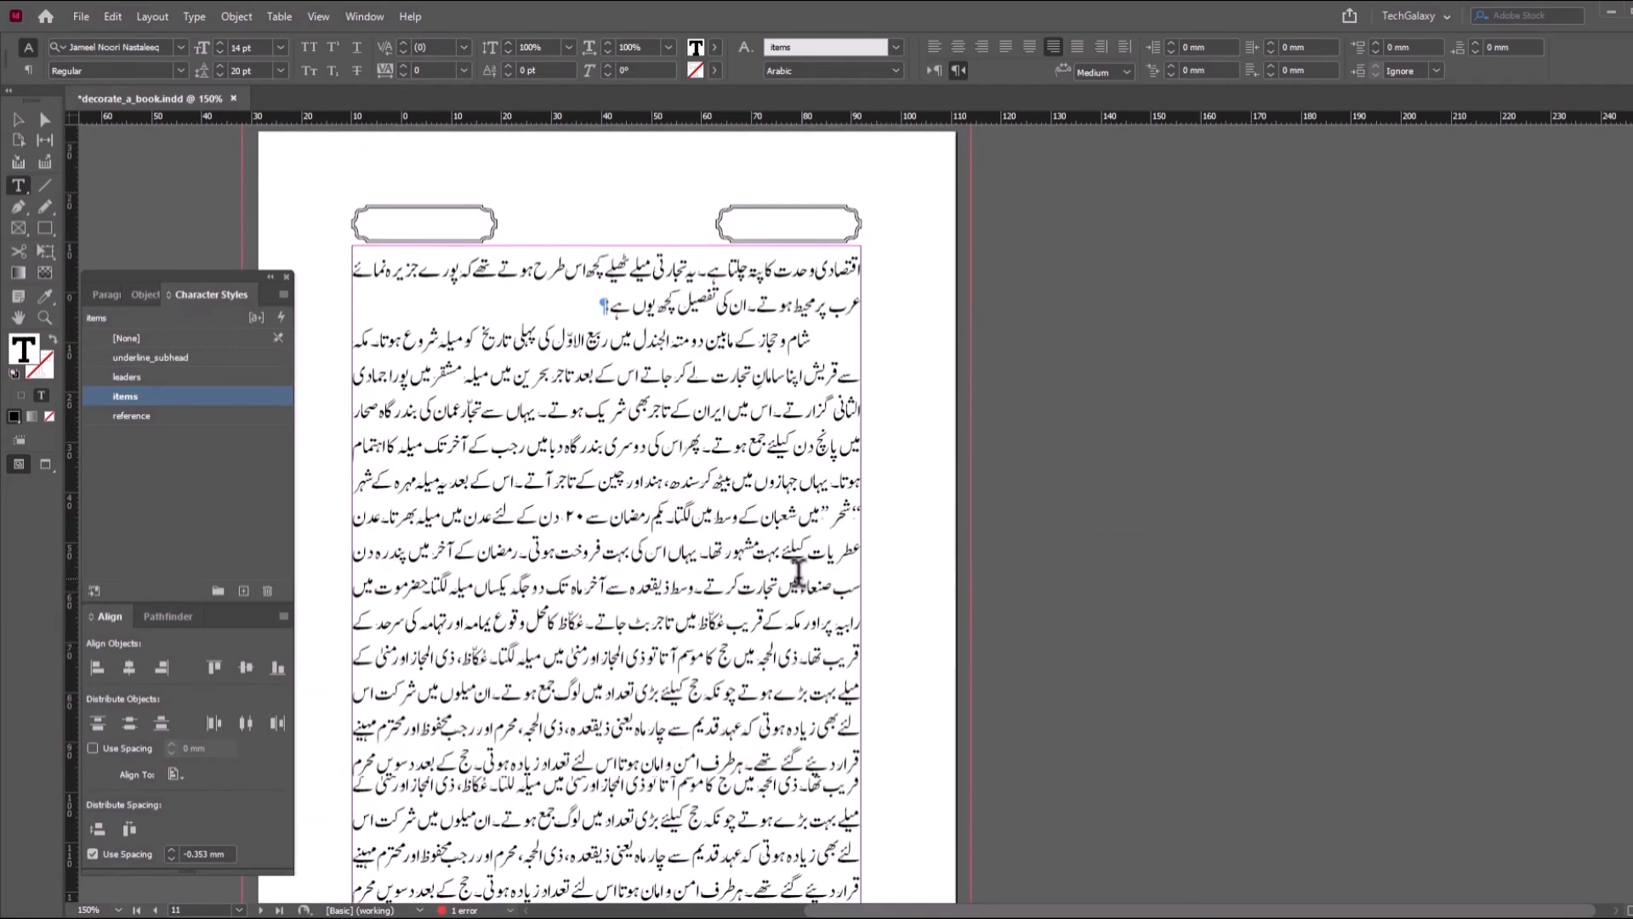
{"action": "scroll", "coordinate": [794, 565], "scroll_direction": "up", "scroll_amount": 8}
{"action": "key", "text": "ctrl+j"}
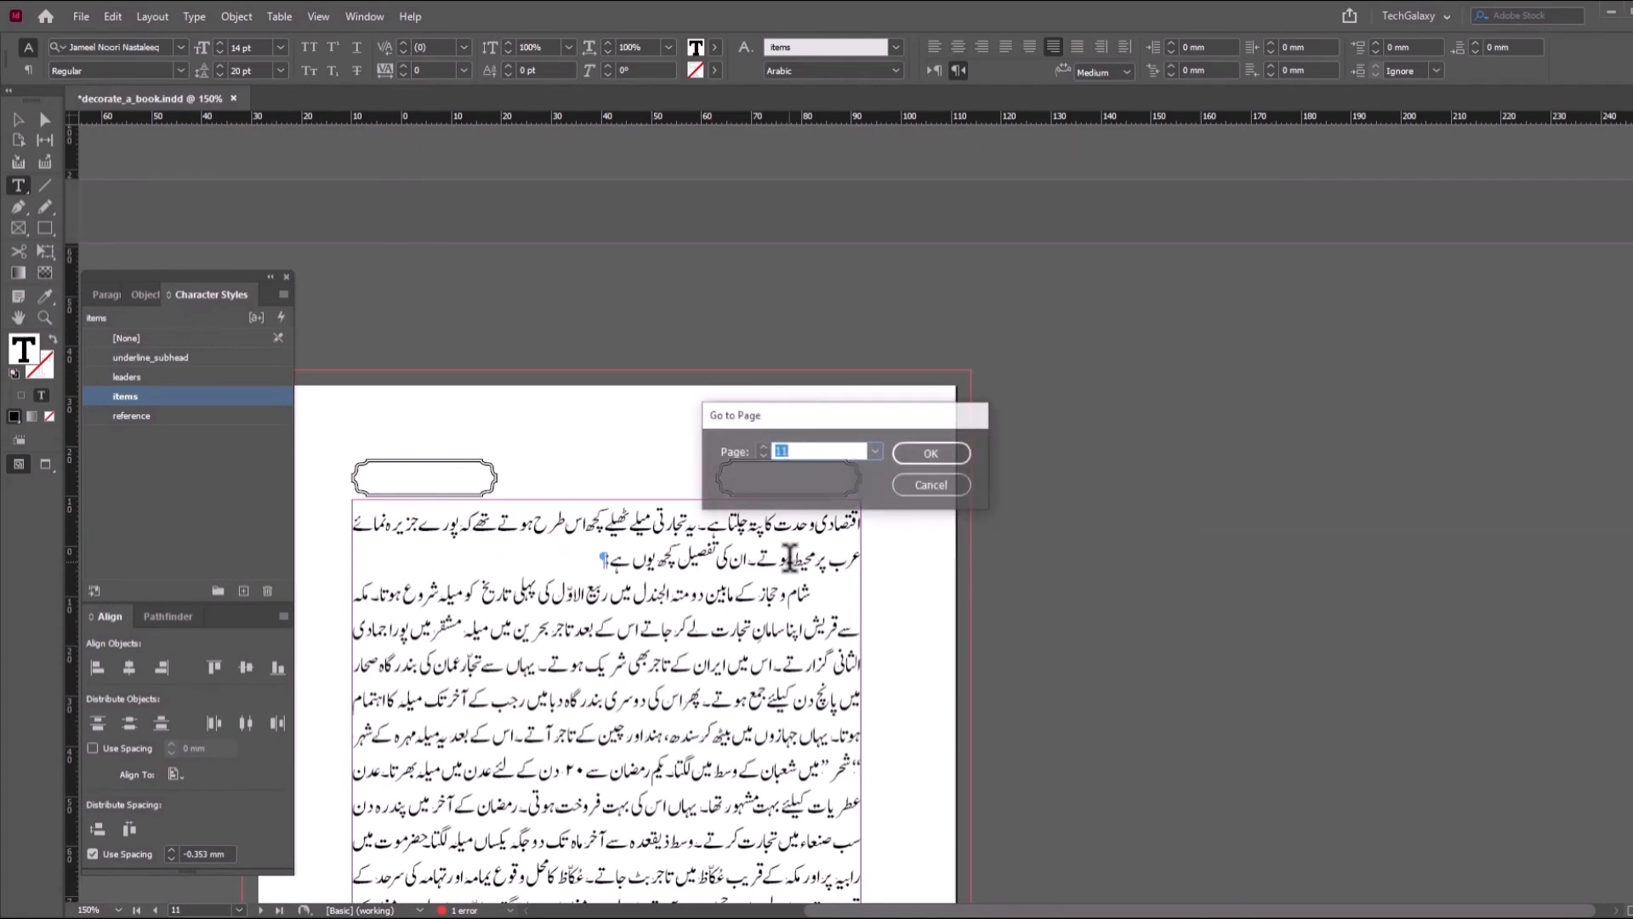
{"action": "type", "text": "3"}
{"action": "key", "text": "Return"}
{"action": "scroll", "coordinate": [883, 549], "scroll_direction": "down", "scroll_amount": 4}
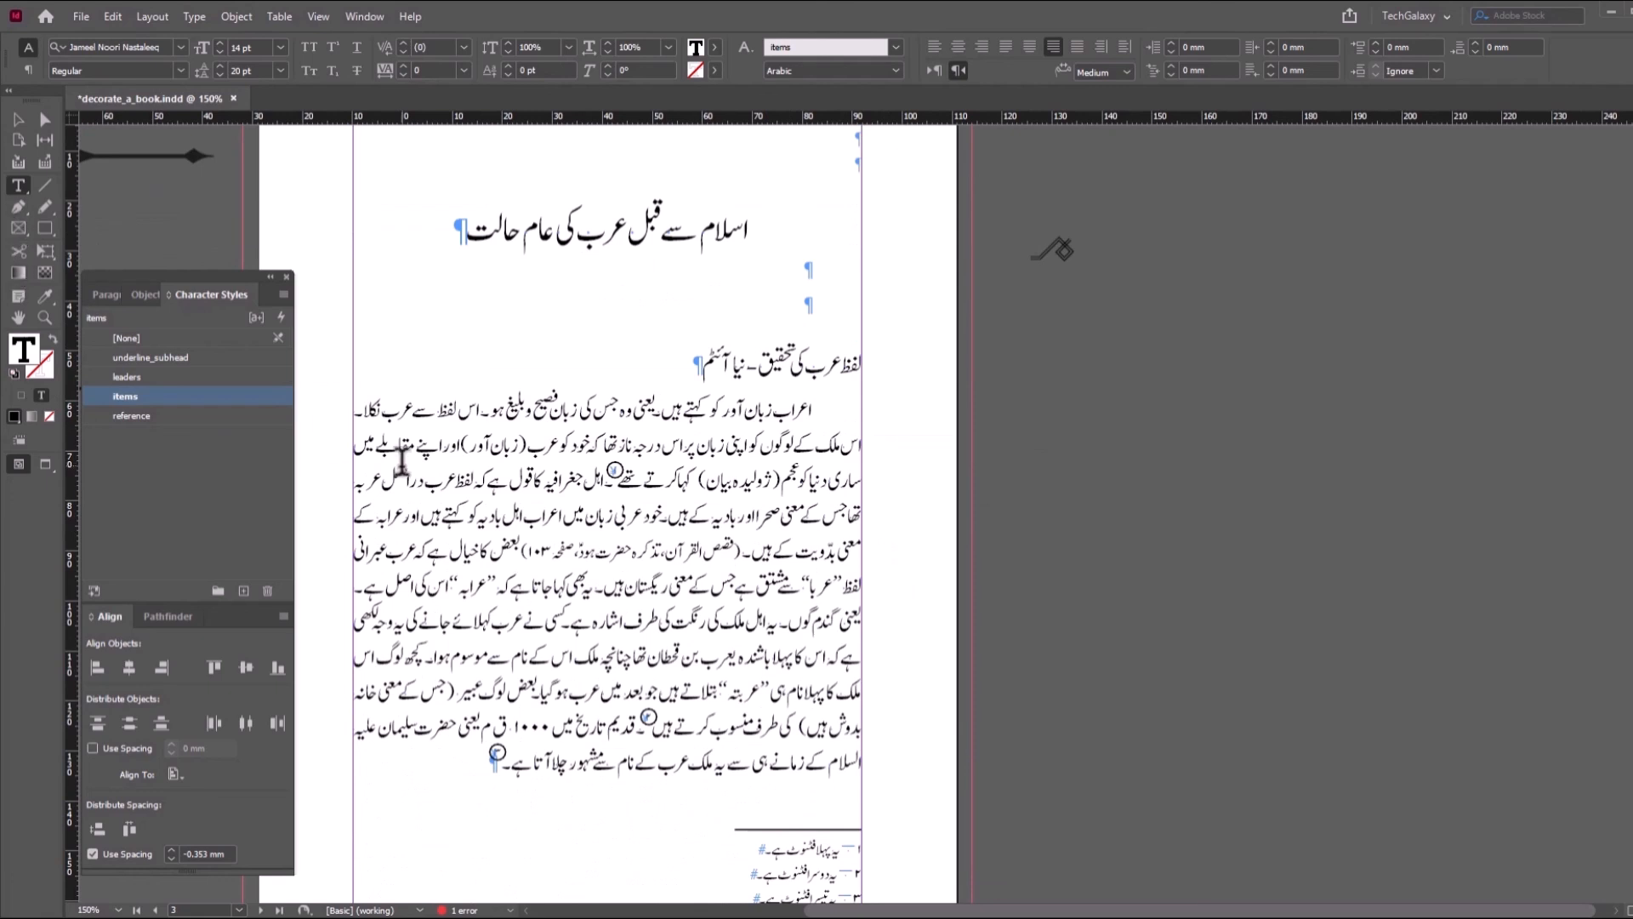
- Deselect the text and set the GREP search pattern to ~a
{"action": "left_click", "coordinate": [17, 119]}
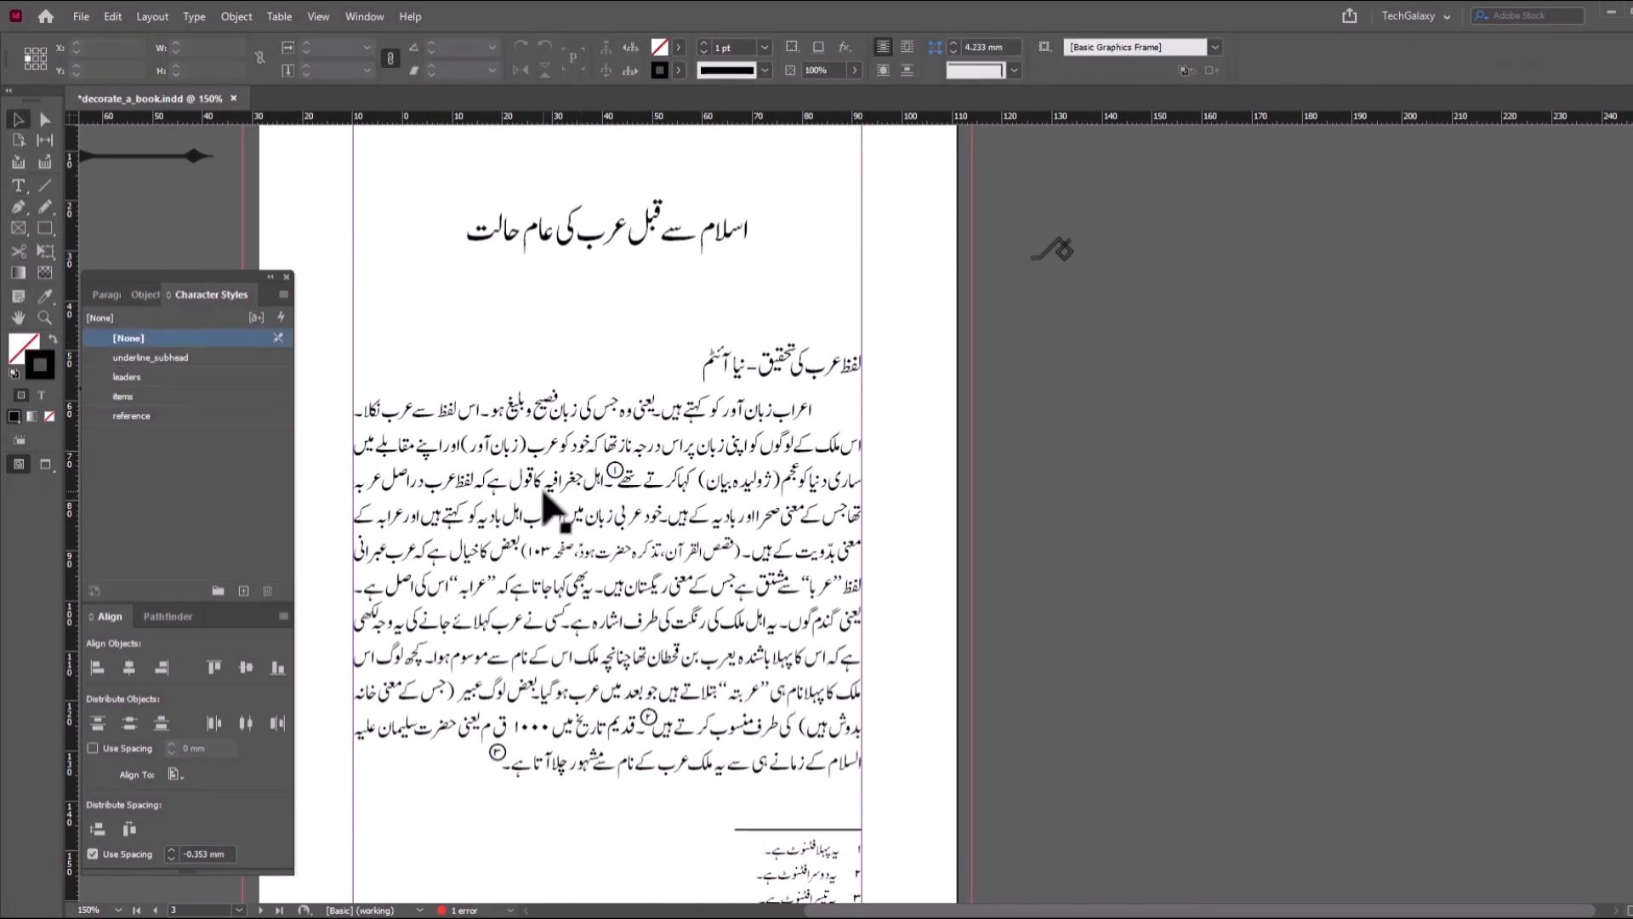
{"action": "key", "text": "ctrl+f"}
{"action": "left_click", "coordinate": [518, 343]}
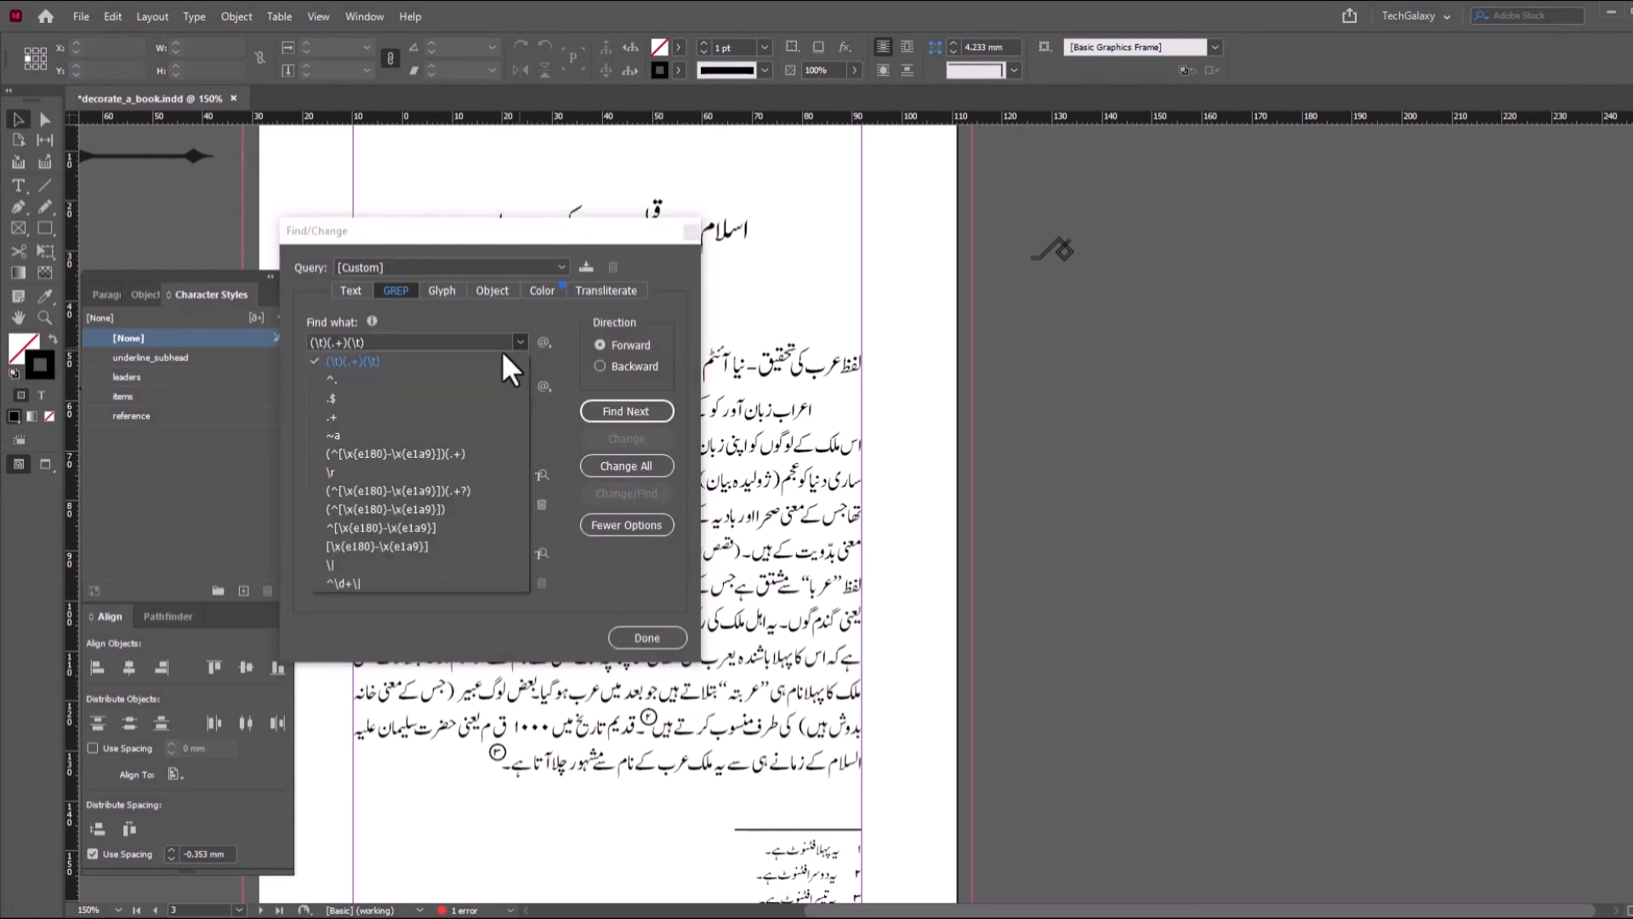
{"action": "left_click", "coordinate": [371, 433]}
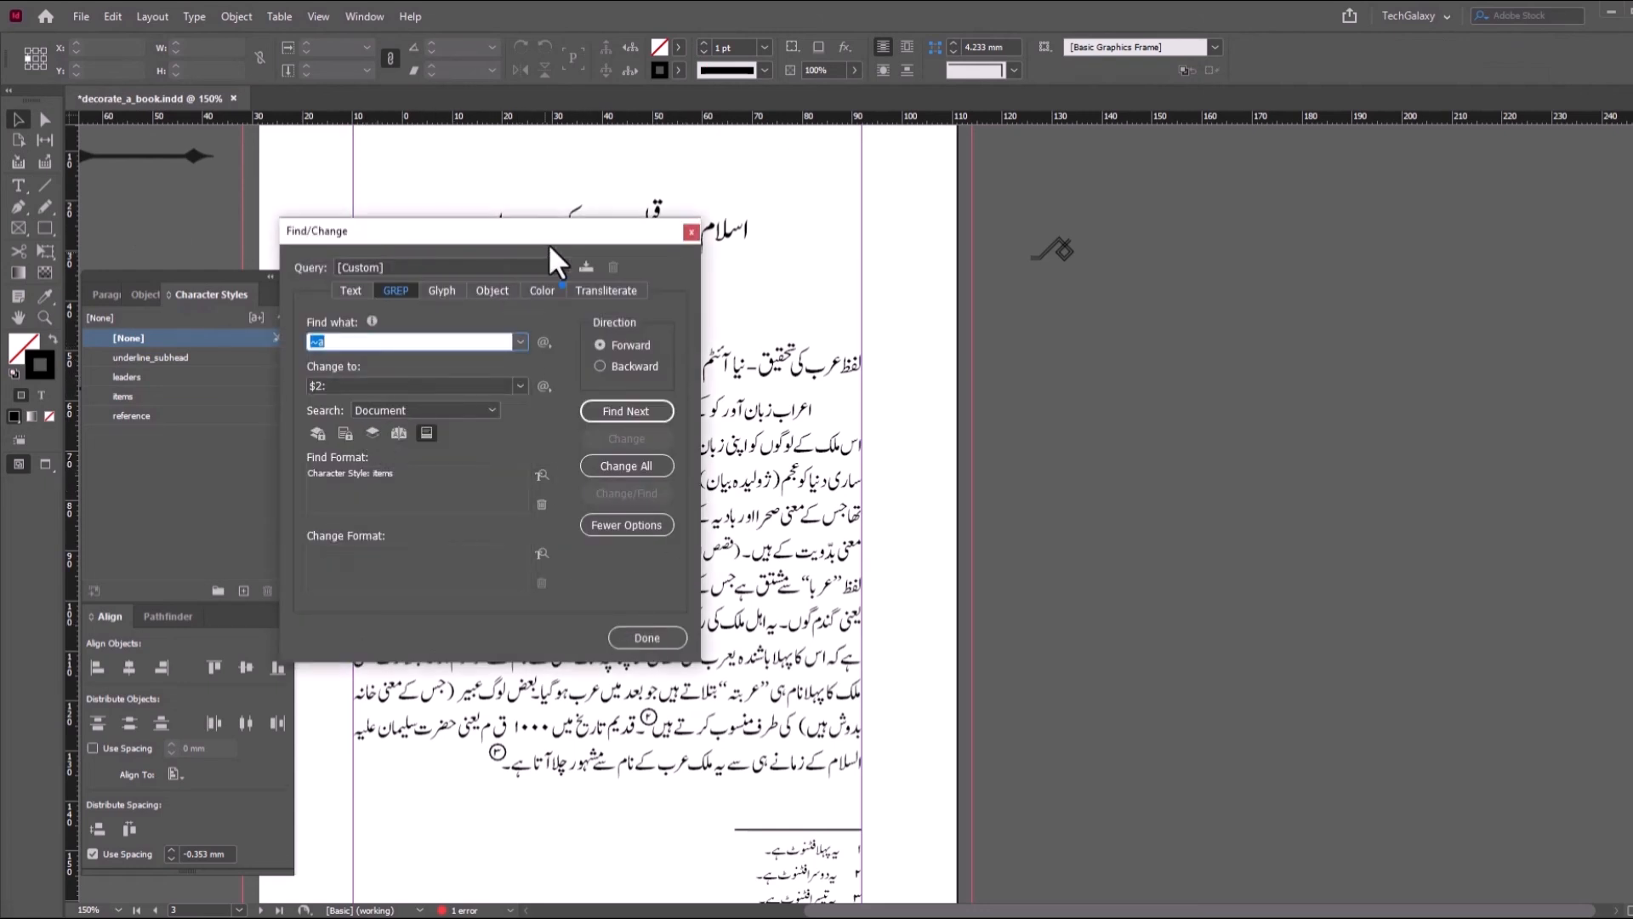
{"action": "left_click_drag", "start_coordinate": [548, 243], "coordinate": [441, 210]}
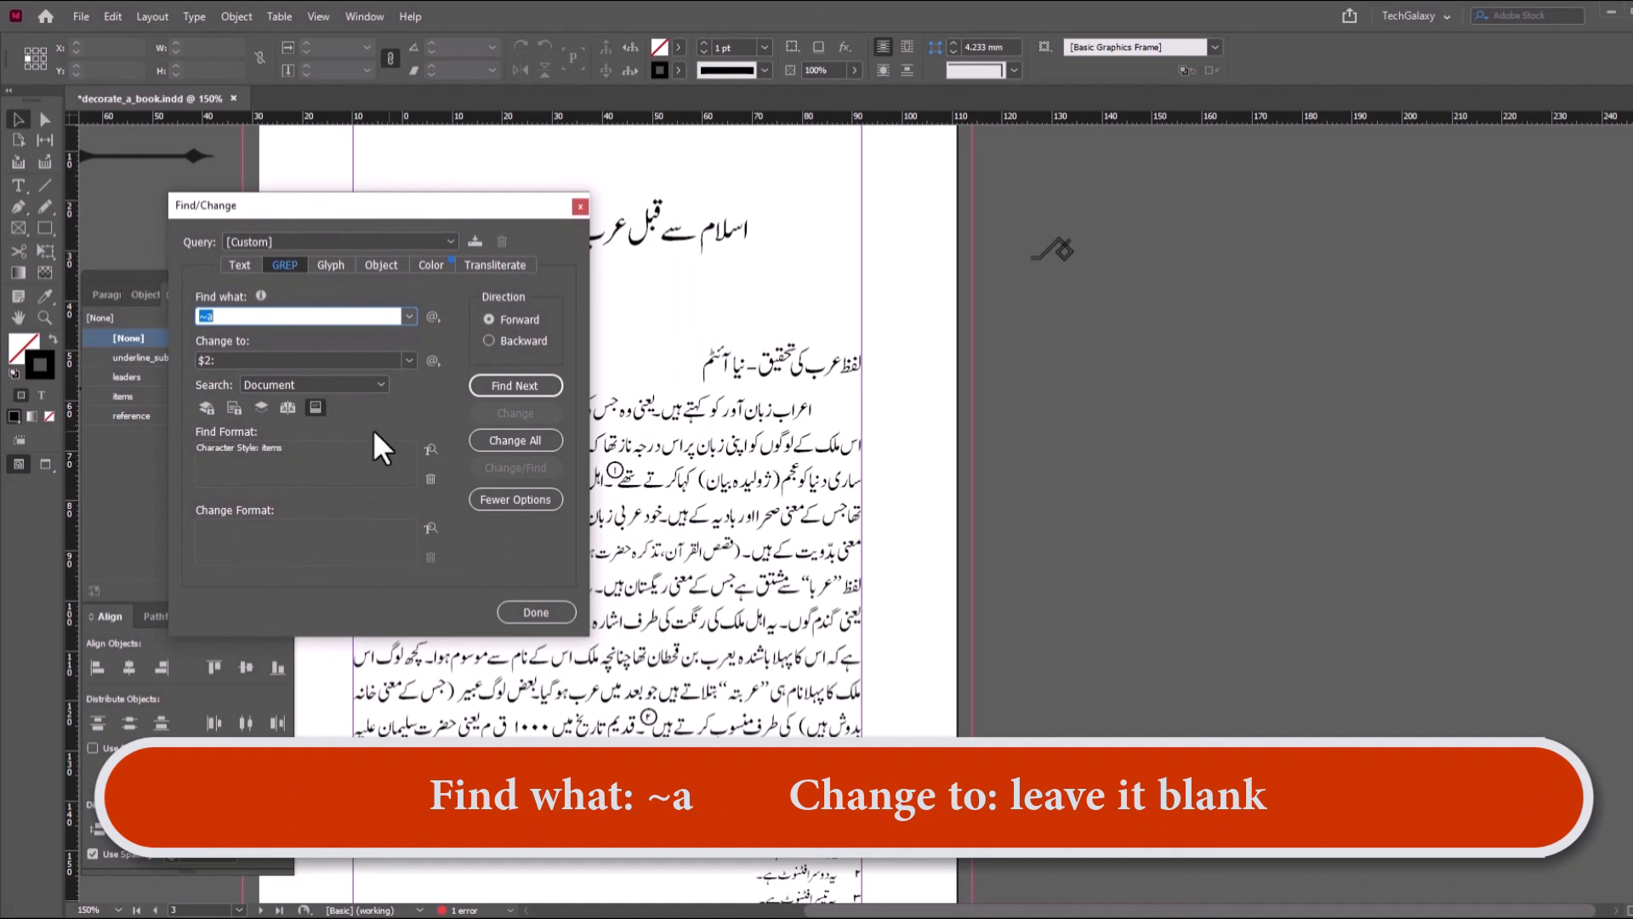
- Clear the items style limit and restrict the search to the reference character style
{"action": "left_click", "coordinate": [430, 479]}
{"action": "left_click", "coordinate": [344, 457]}
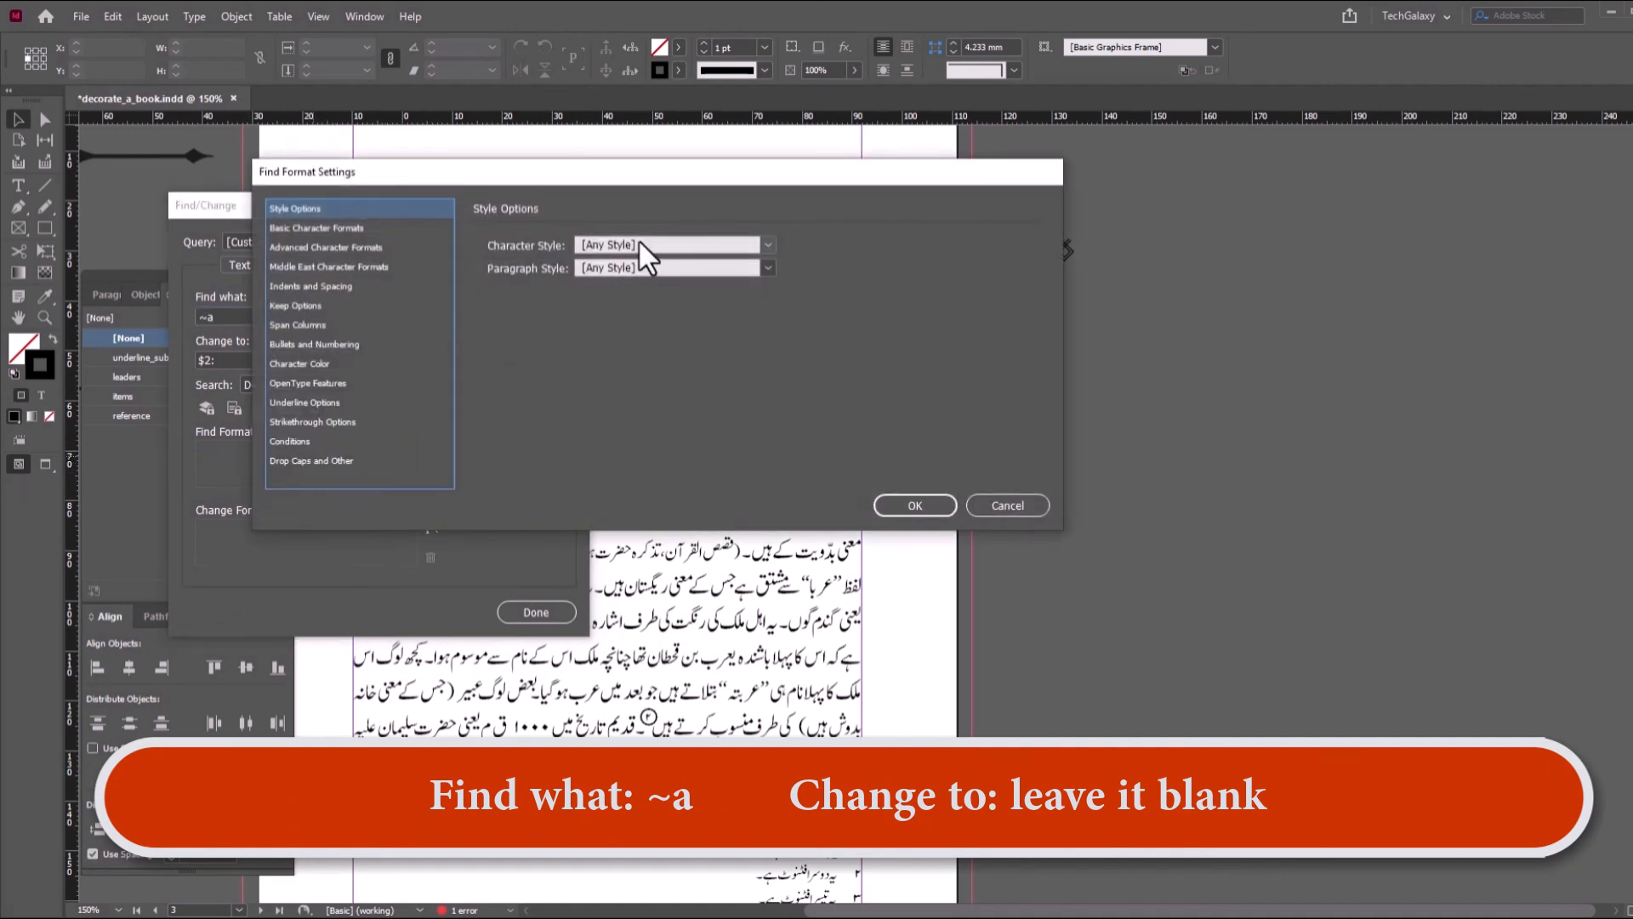
{"action": "left_click", "coordinate": [639, 244]}
{"action": "left_click", "coordinate": [631, 354]}
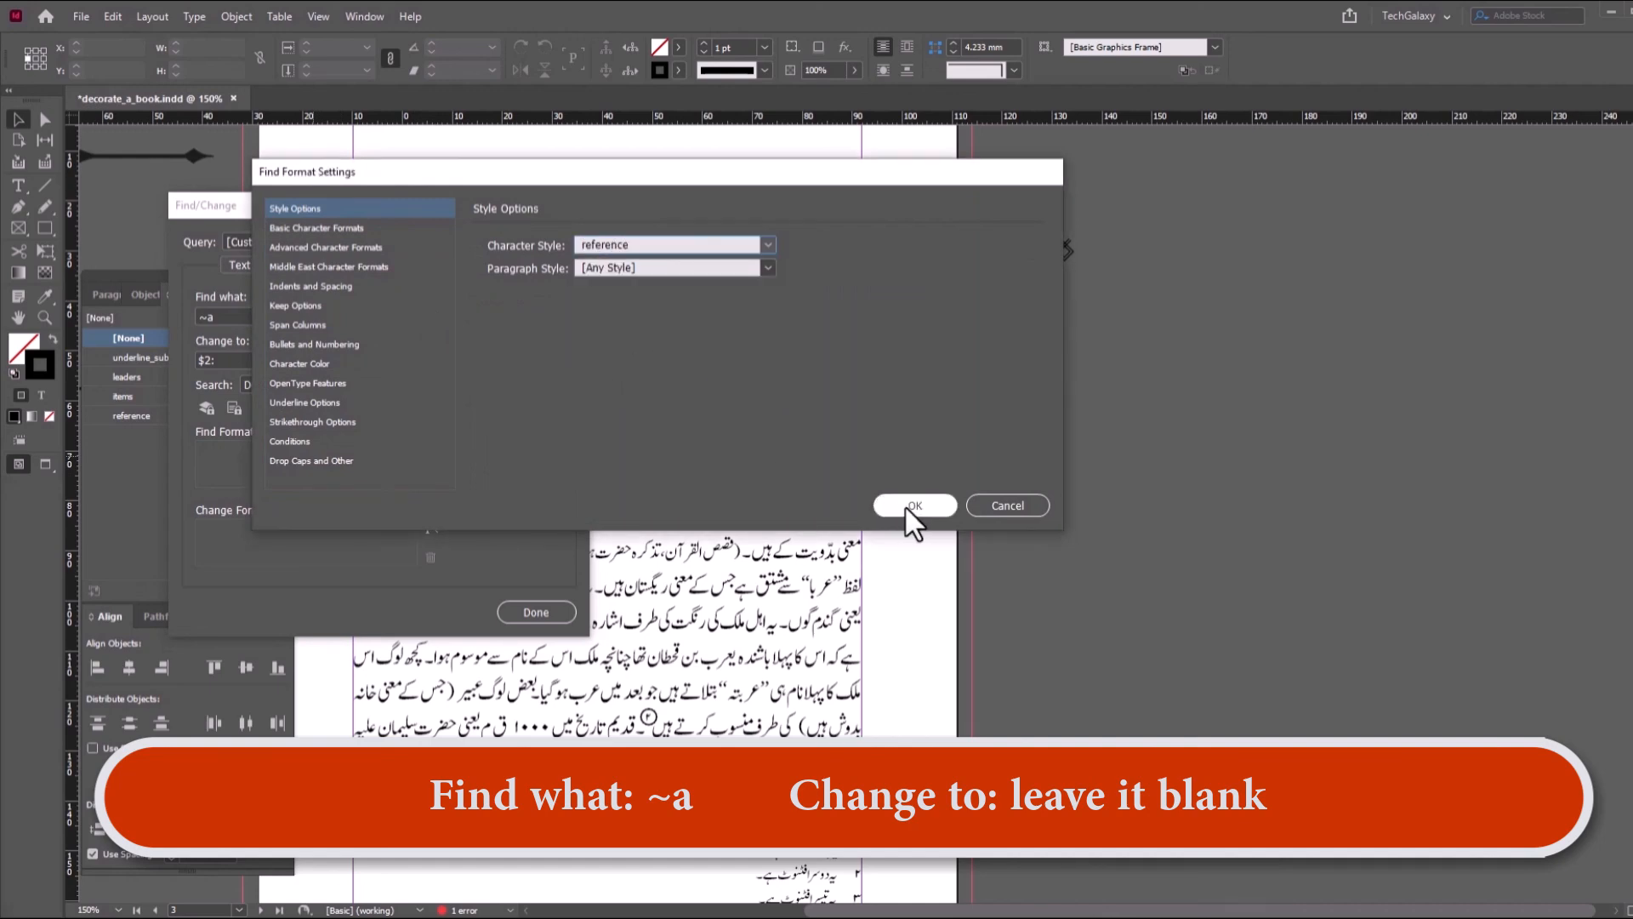
{"action": "left_click", "coordinate": [910, 505]}
- Replace every ~a match in the reference character style with $2: throughout the document
{"action": "left_click", "coordinate": [497, 384]}
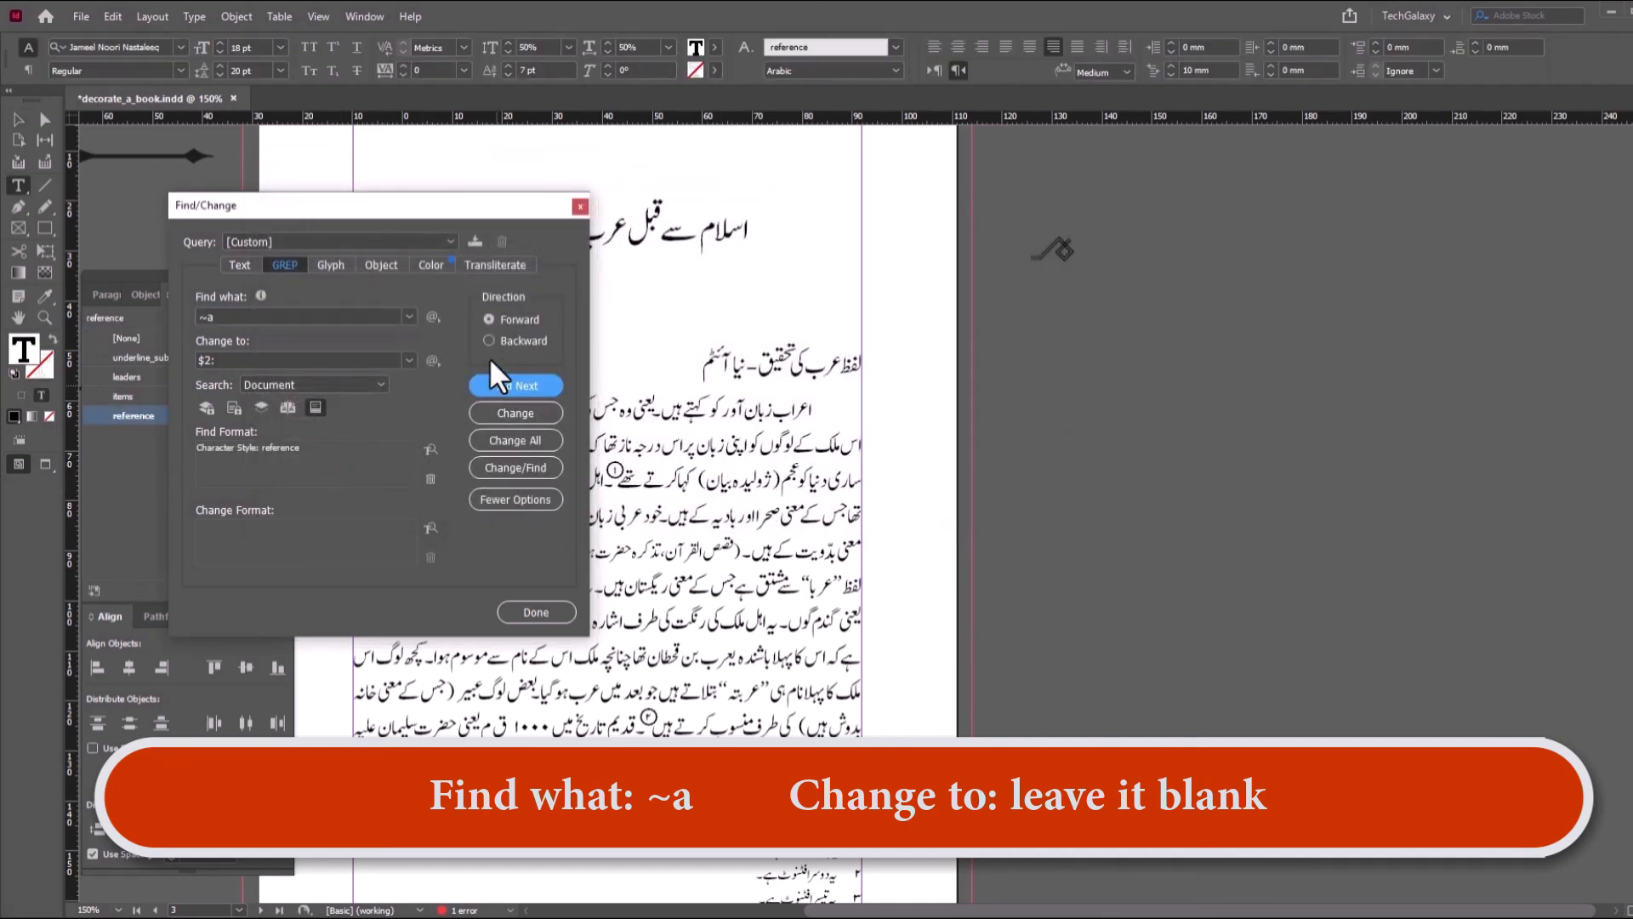
{"action": "left_click", "coordinate": [514, 439]}
{"action": "left_click", "coordinate": [946, 491]}
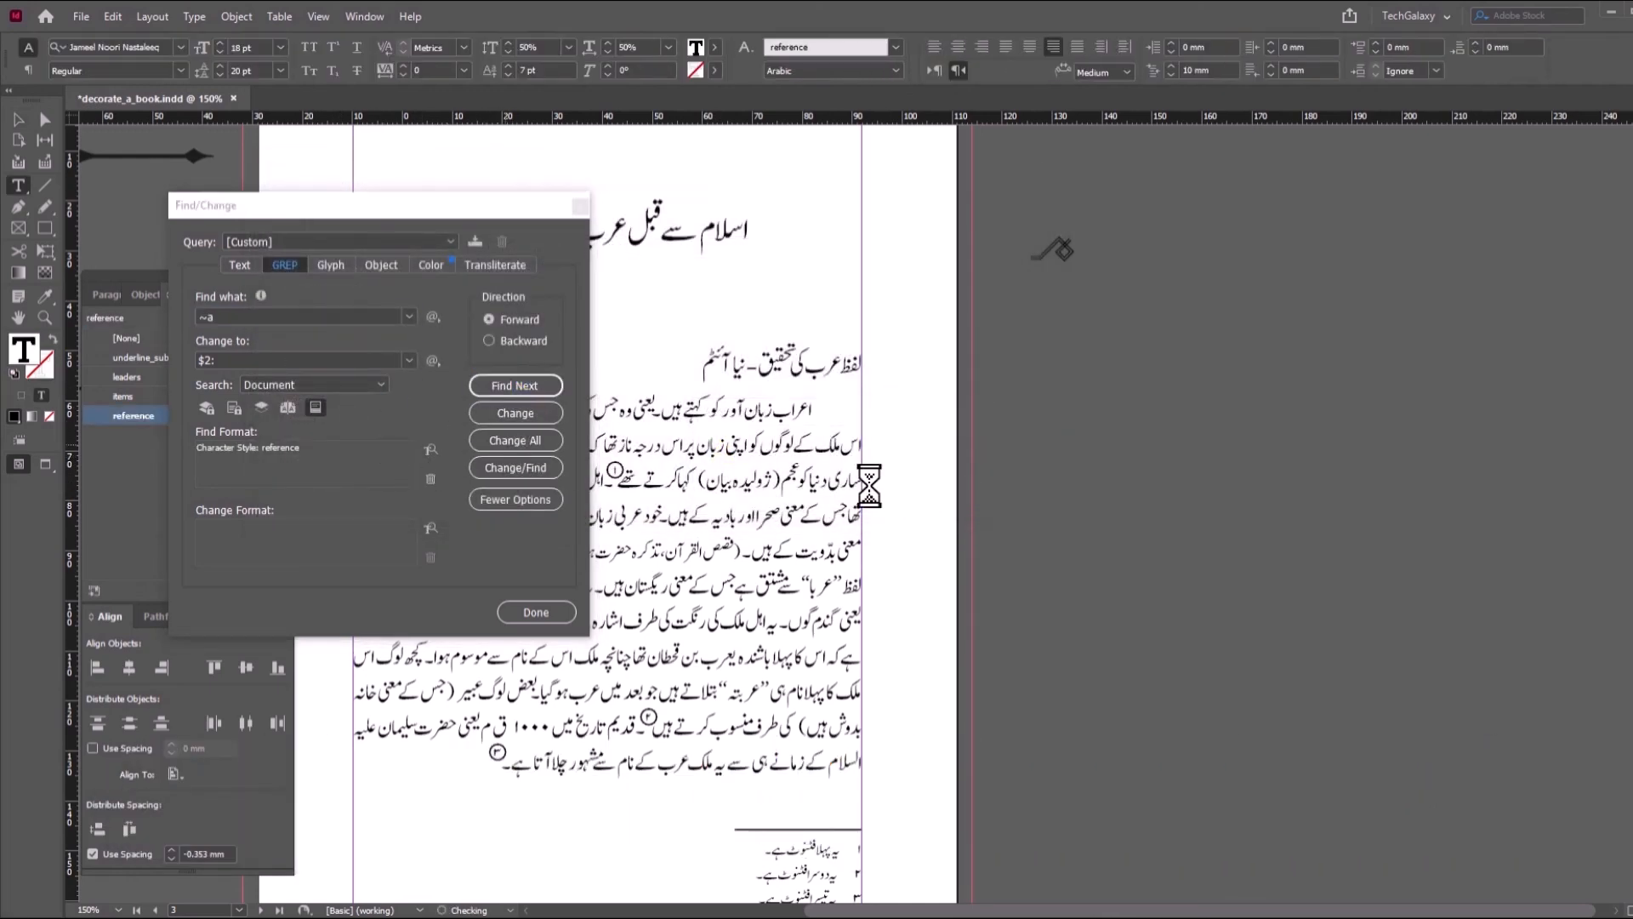
{"action": "left_click", "coordinate": [536, 613]}
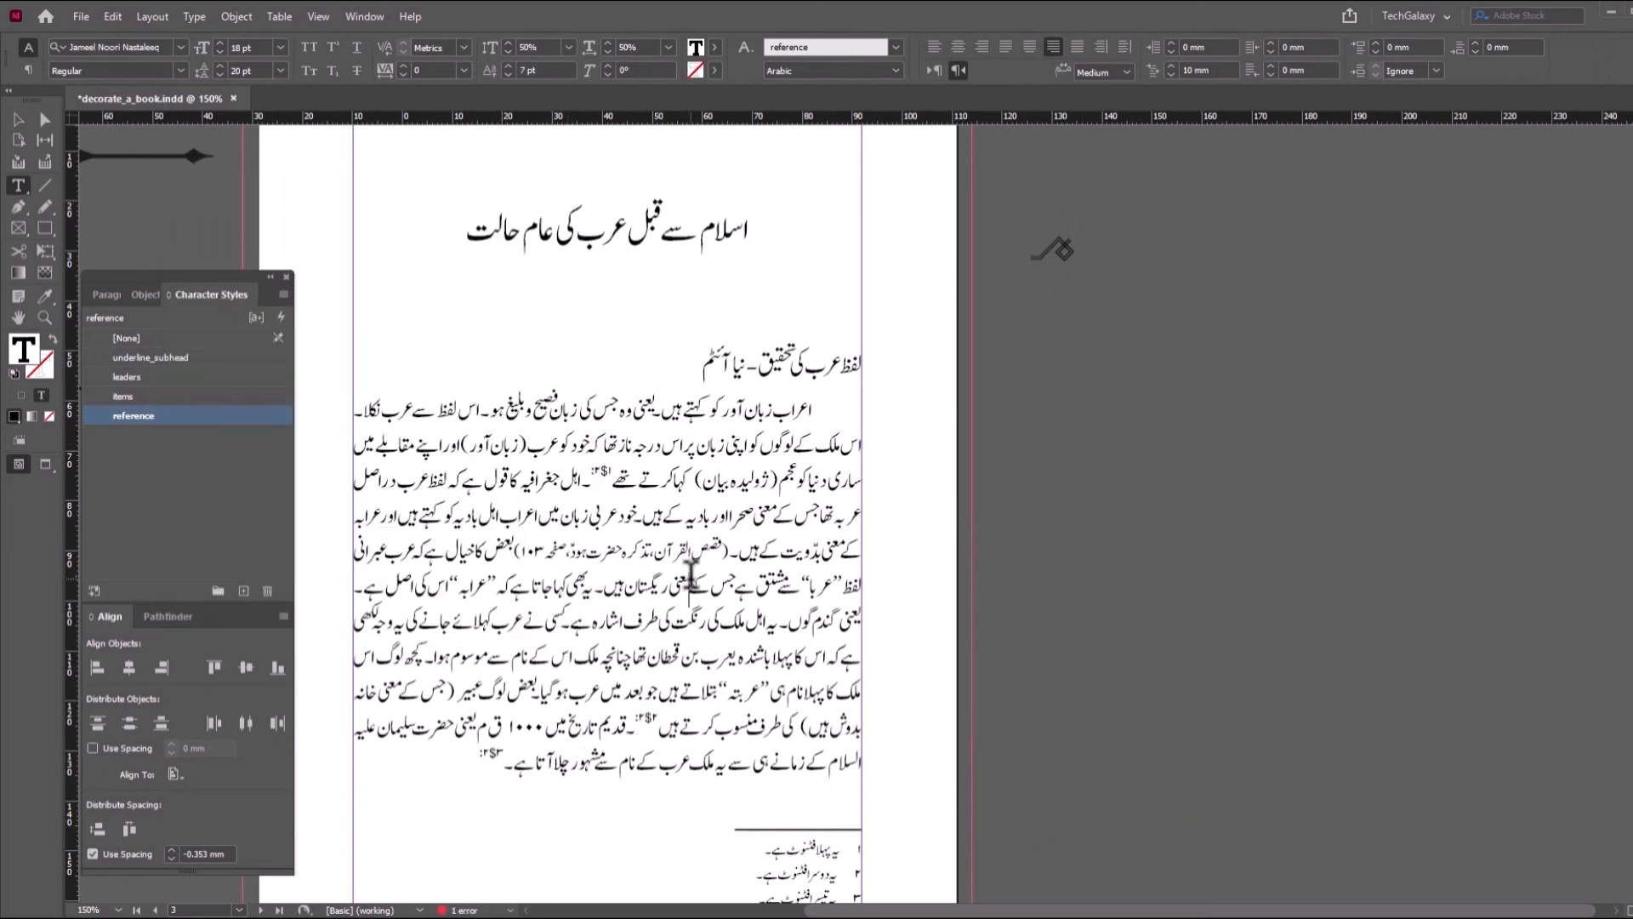
- Examine the body text on page 3 and the decorative header frames on page 4
{"action": "left_click", "coordinate": [691, 572]}
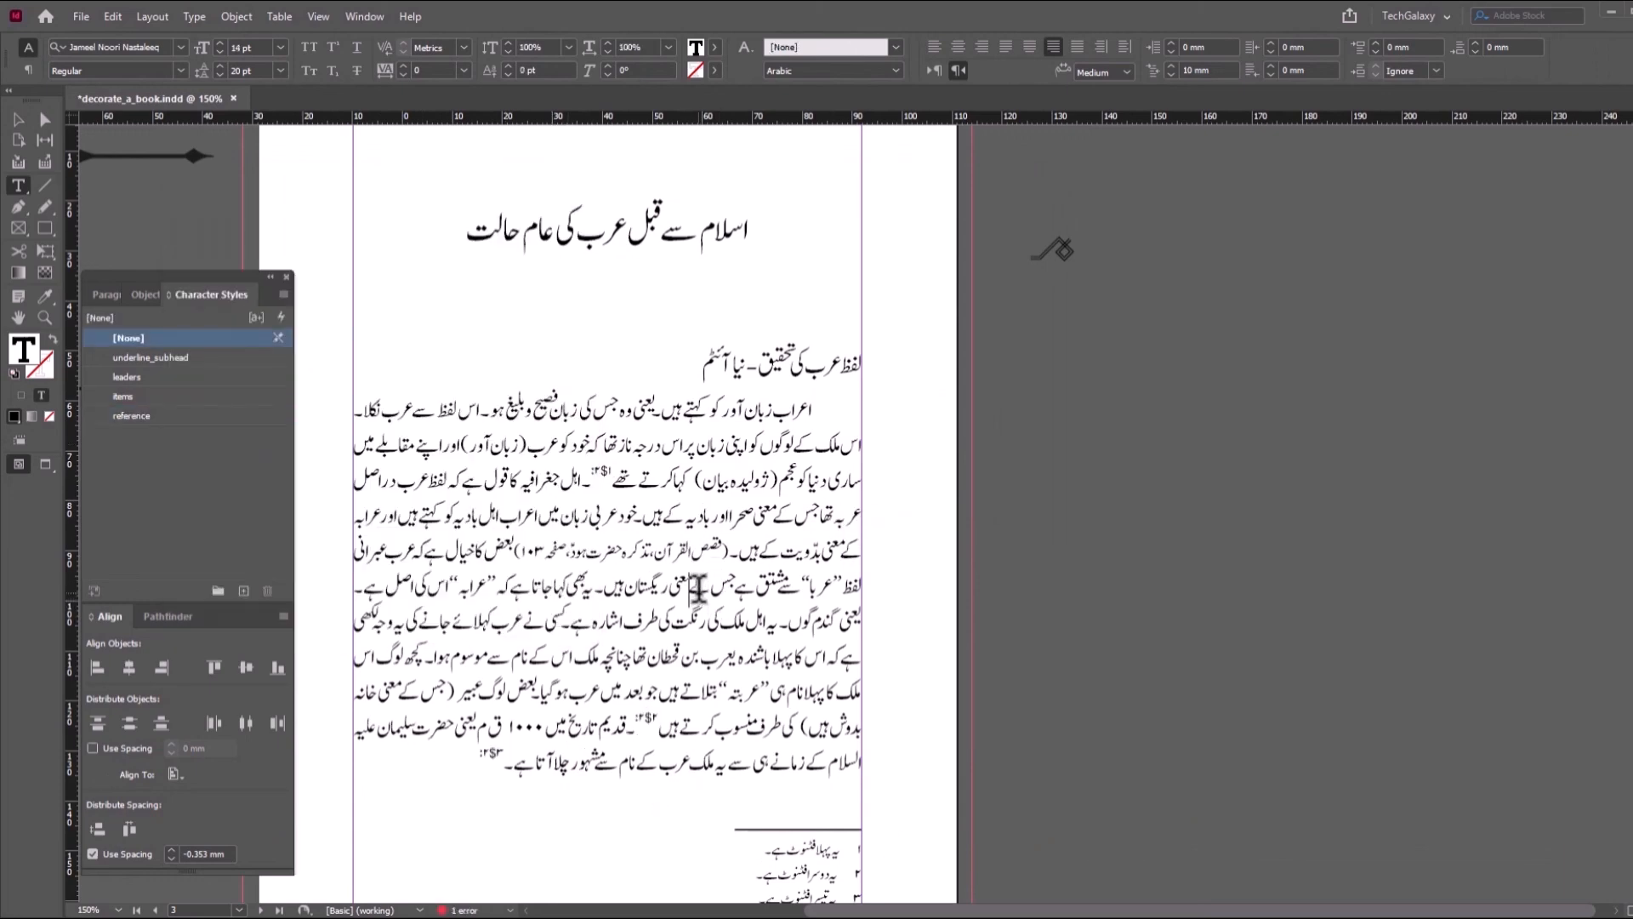
{"action": "scroll", "coordinate": [702, 587], "scroll_direction": "down", "scroll_amount": 12}
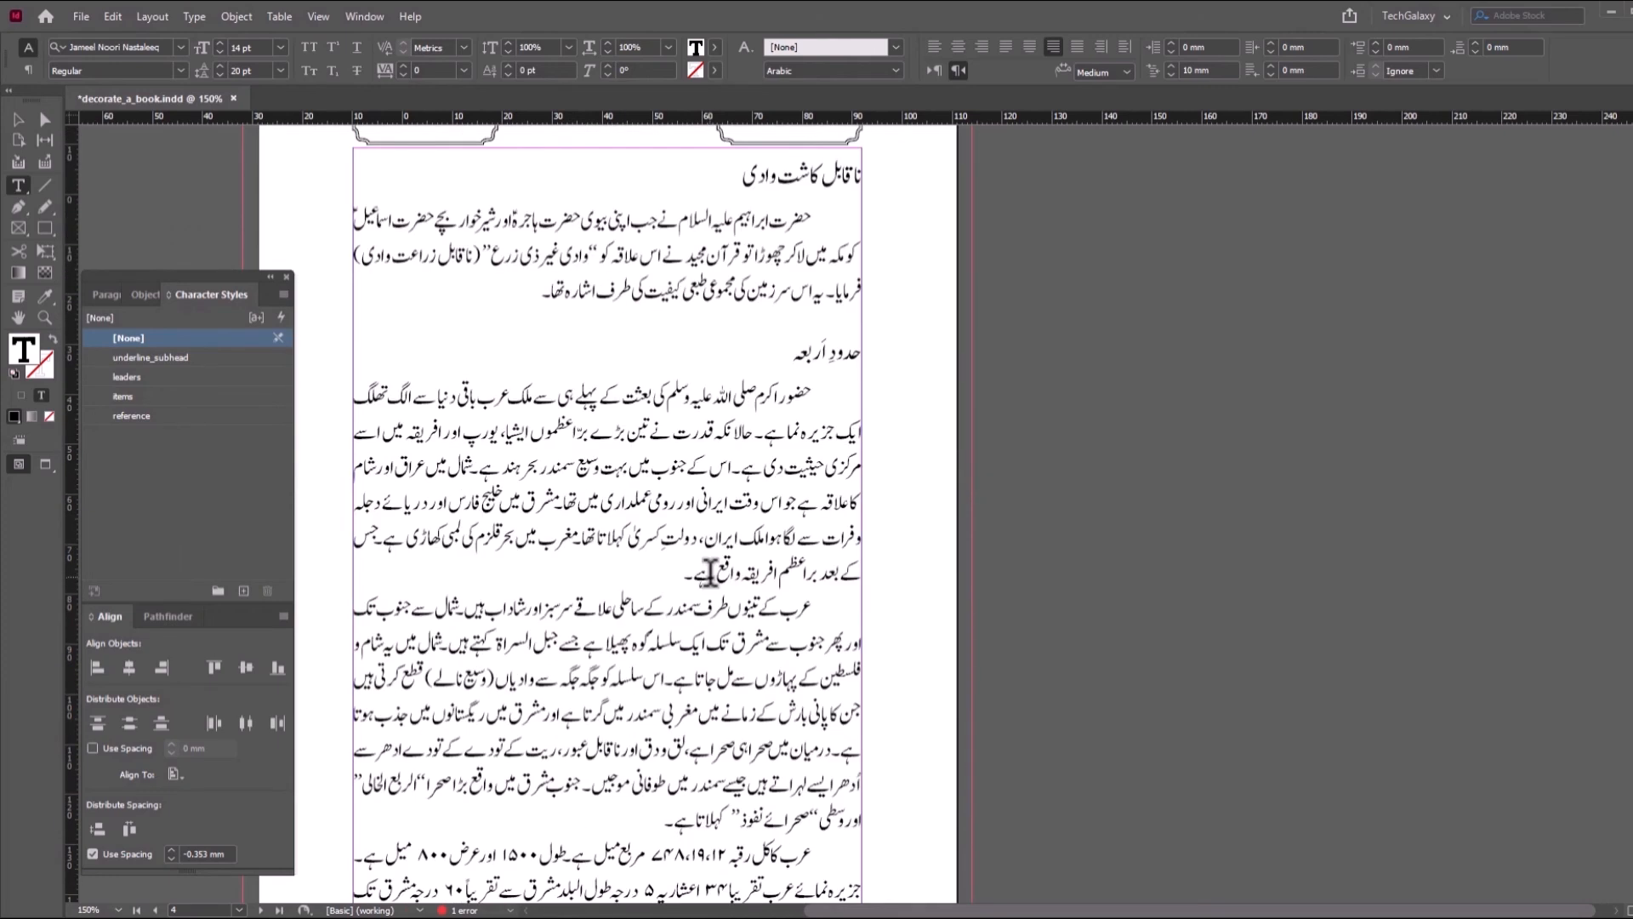
{"action": "scroll", "coordinate": [713, 567], "scroll_direction": "up", "scroll_amount": 5}
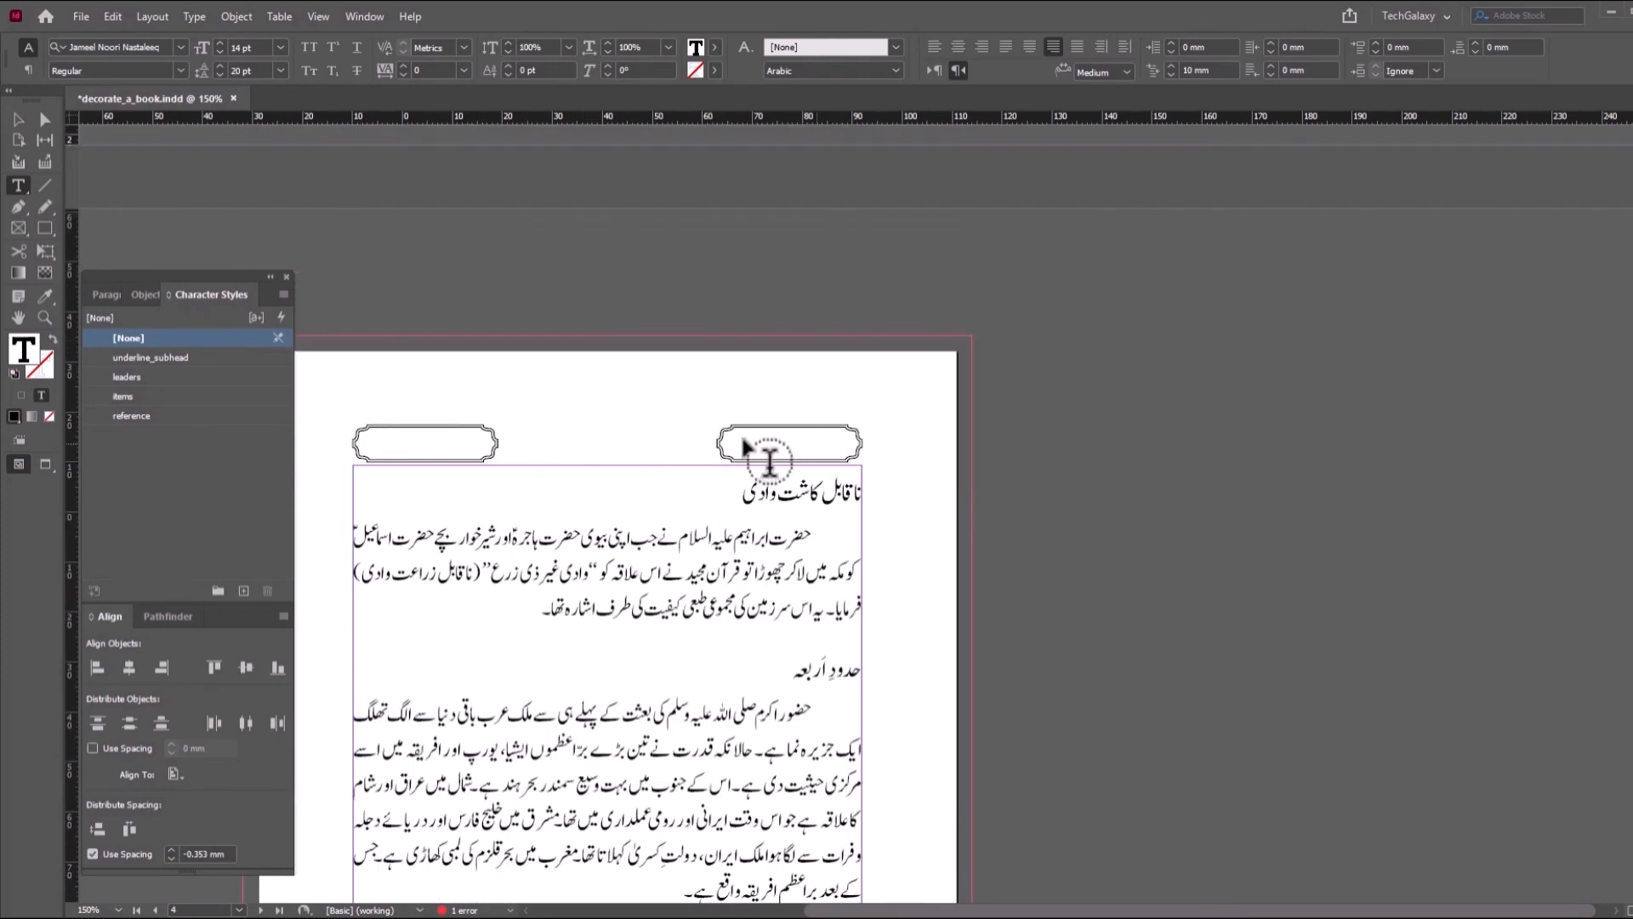
{"action": "left_click_drag", "start_coordinate": [467, 446], "coordinate": [458, 430]}
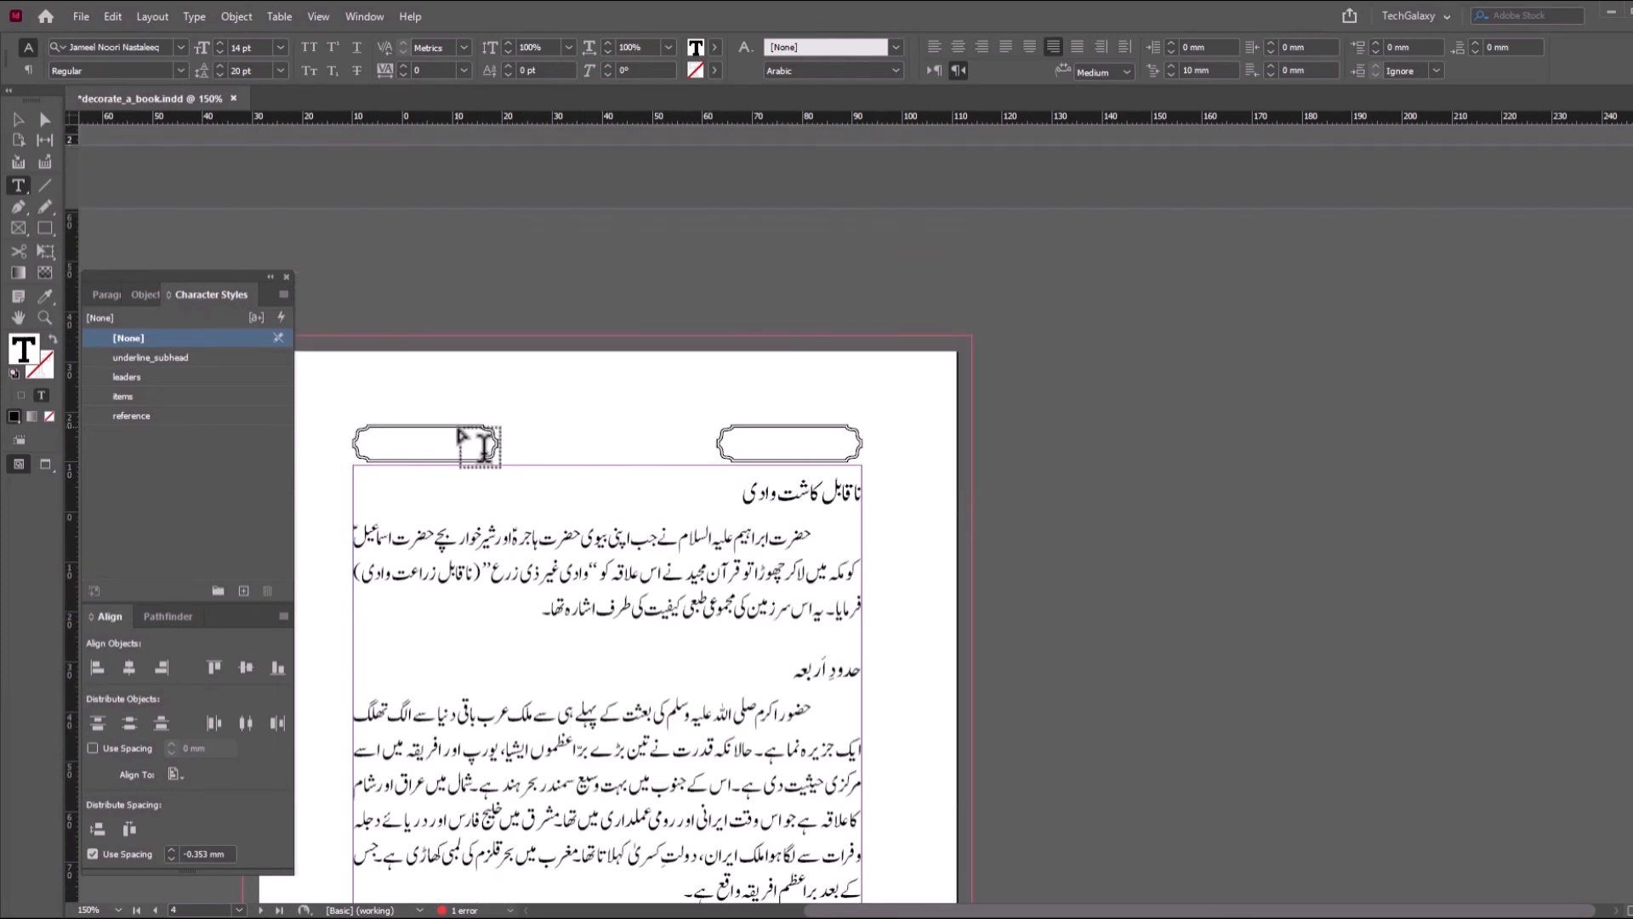
{"action": "scroll", "coordinate": [483, 445], "scroll_direction": "down", "scroll_amount": 3}
{"action": "scroll", "coordinate": [480, 443], "scroll_direction": "up", "scroll_amount": 4}
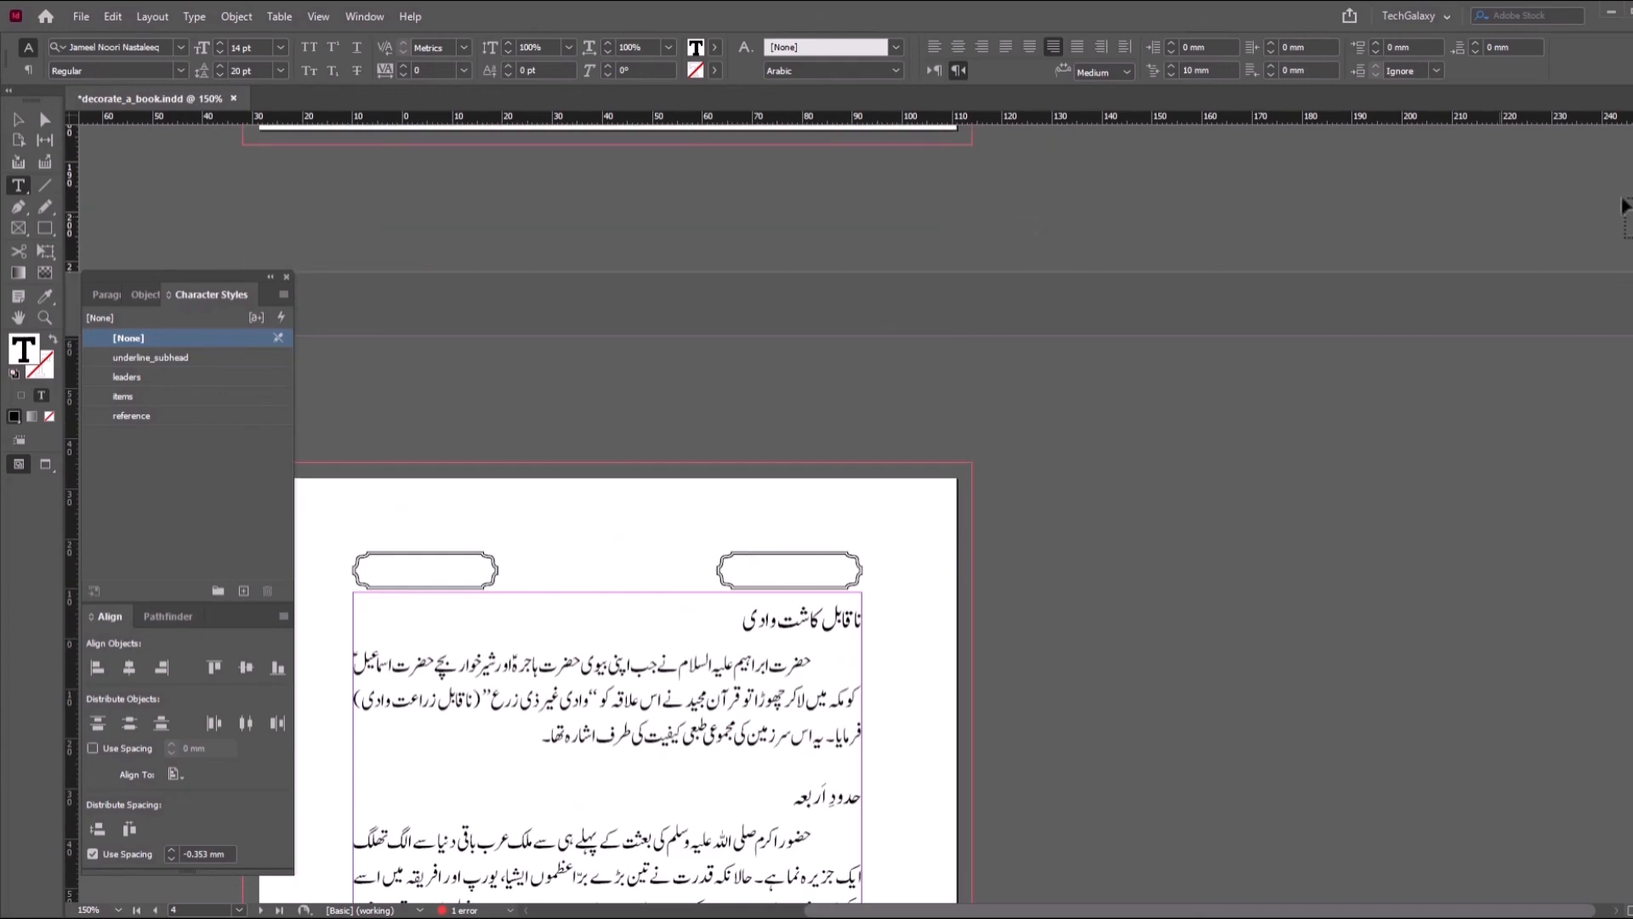
- Open the A-Parent page and delete the ornamental footer line behind the page number
{"action": "left_click", "coordinate": [1629, 128]}
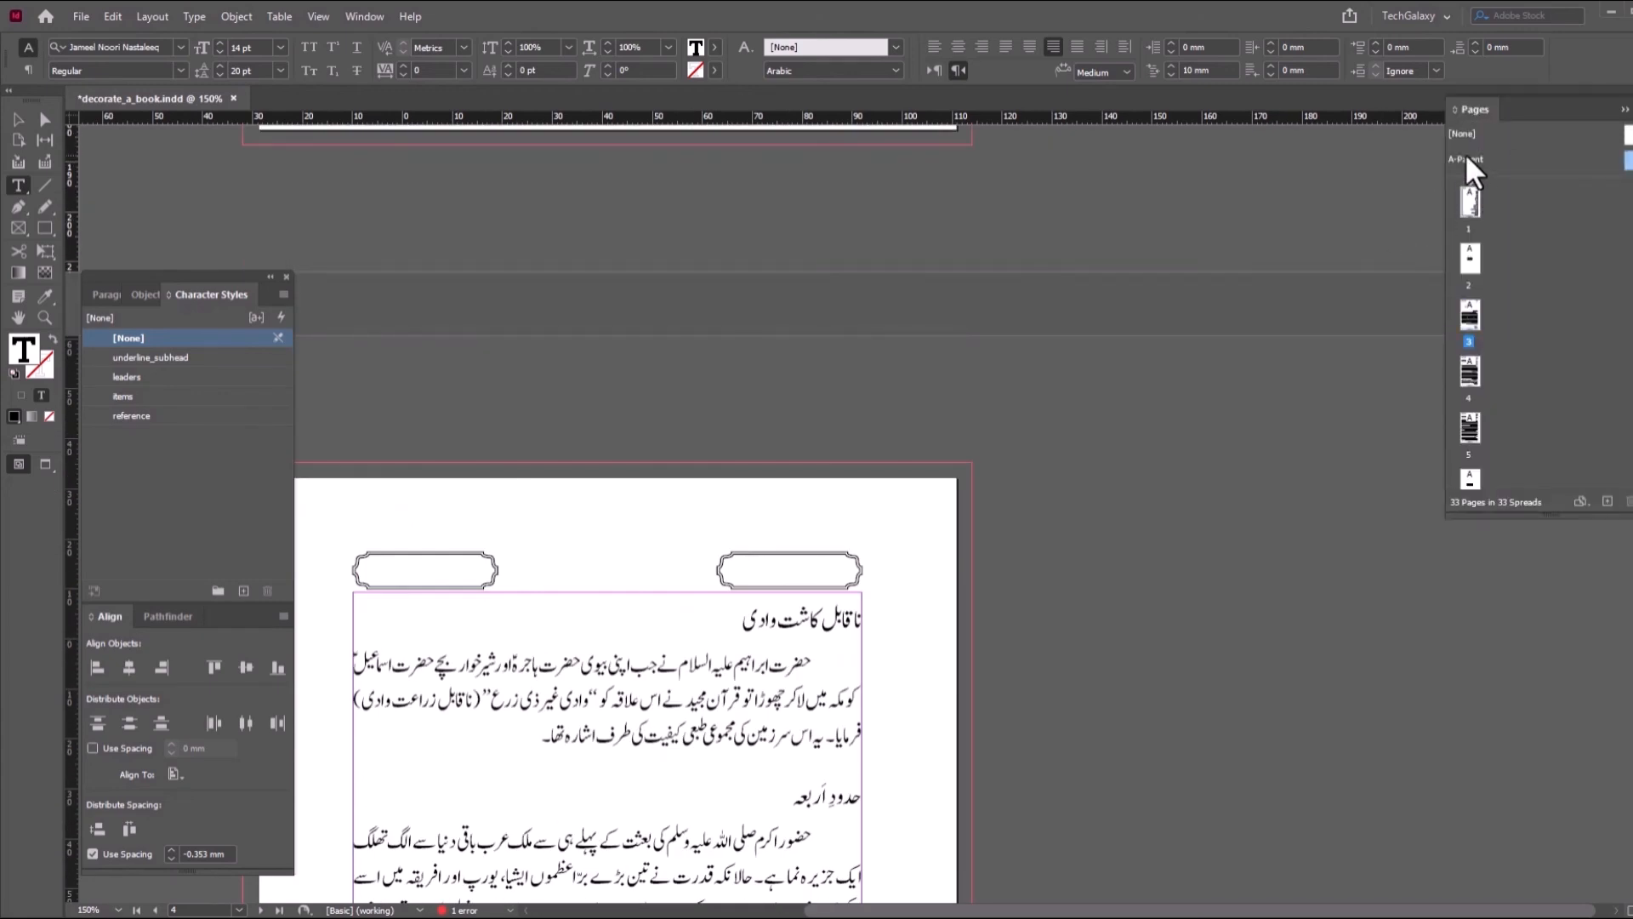
{"action": "double_click", "coordinate": [1468, 159]}
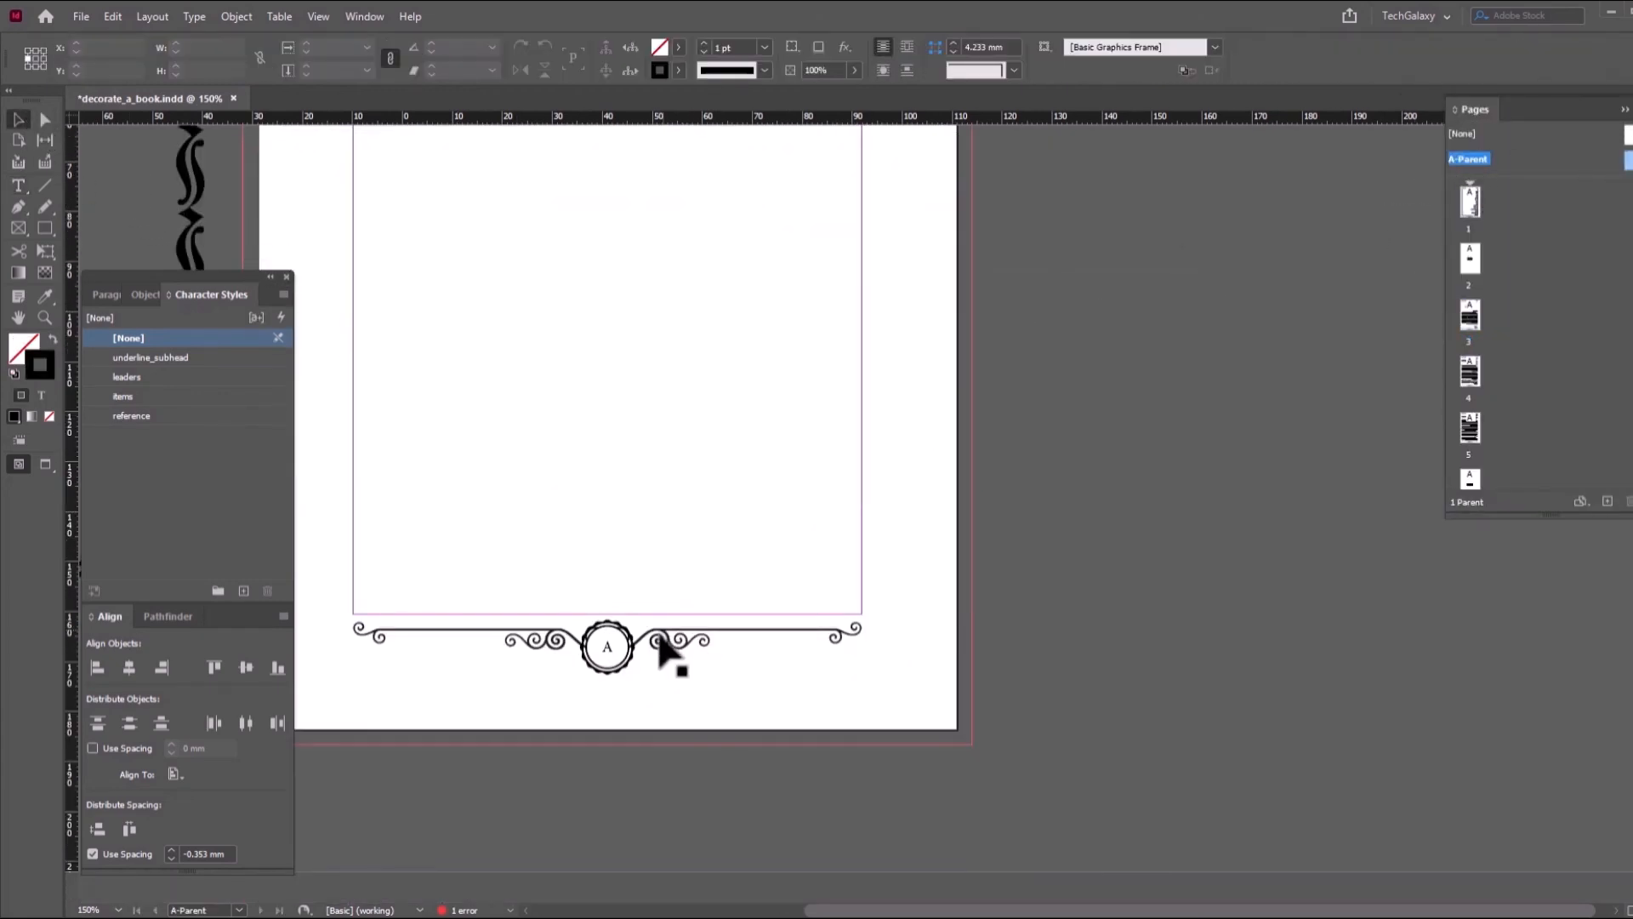
{"action": "left_click", "coordinate": [681, 637]}
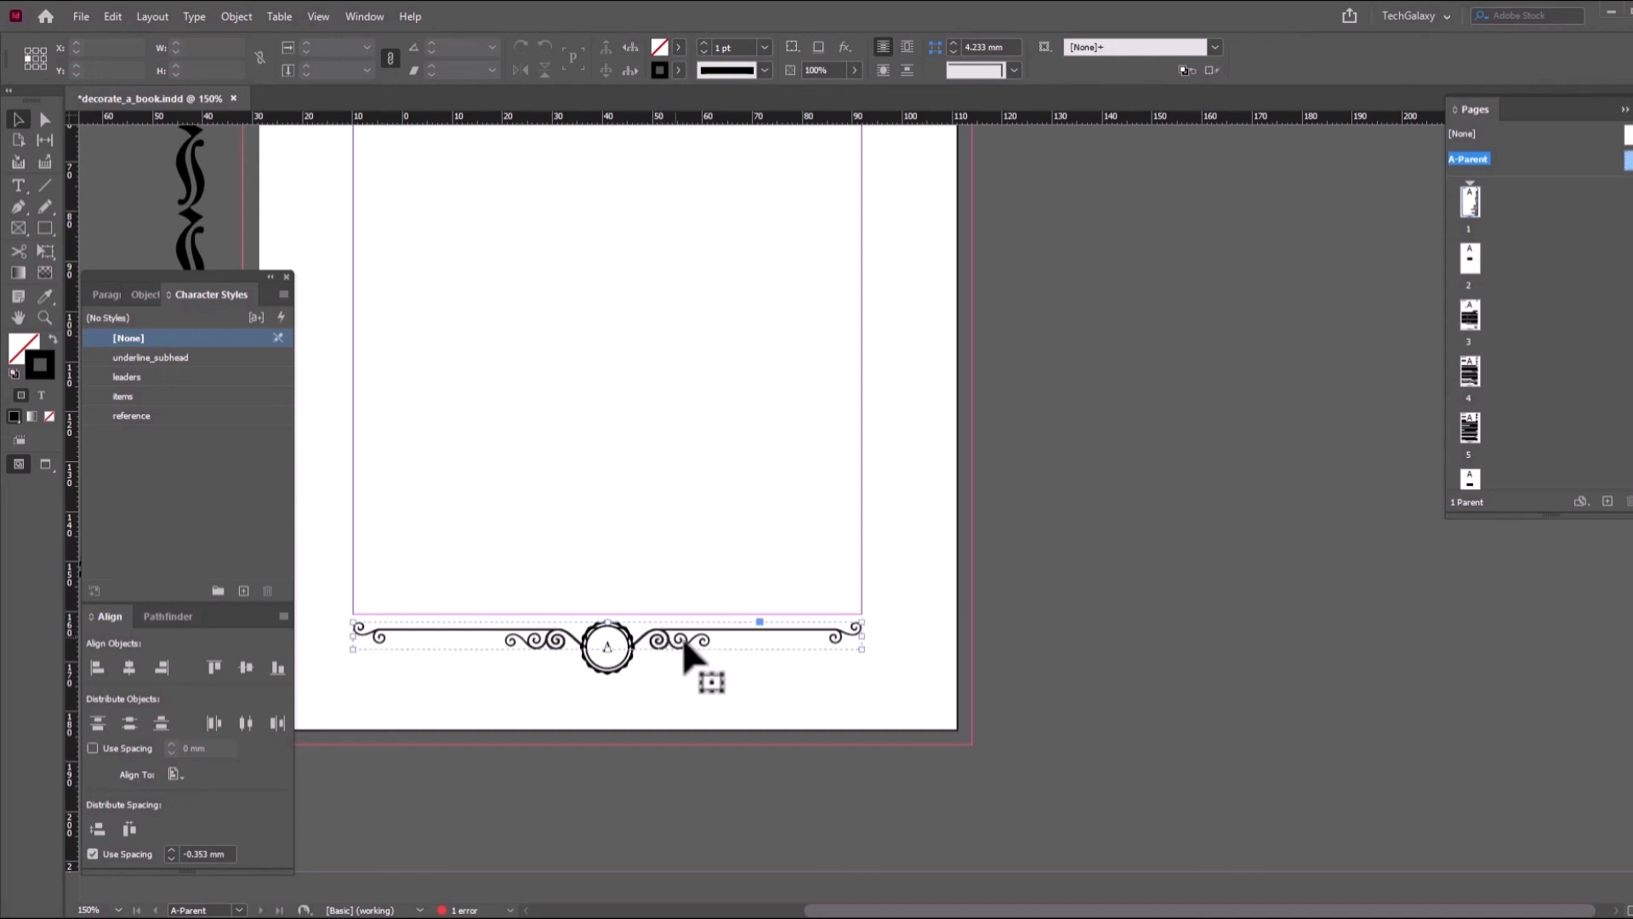
{"action": "key", "text": "Delete"}
- Ungroup the page-number badge and delete its circular frame, keeping the page-number marker
{"action": "right_click", "coordinate": [614, 653]}
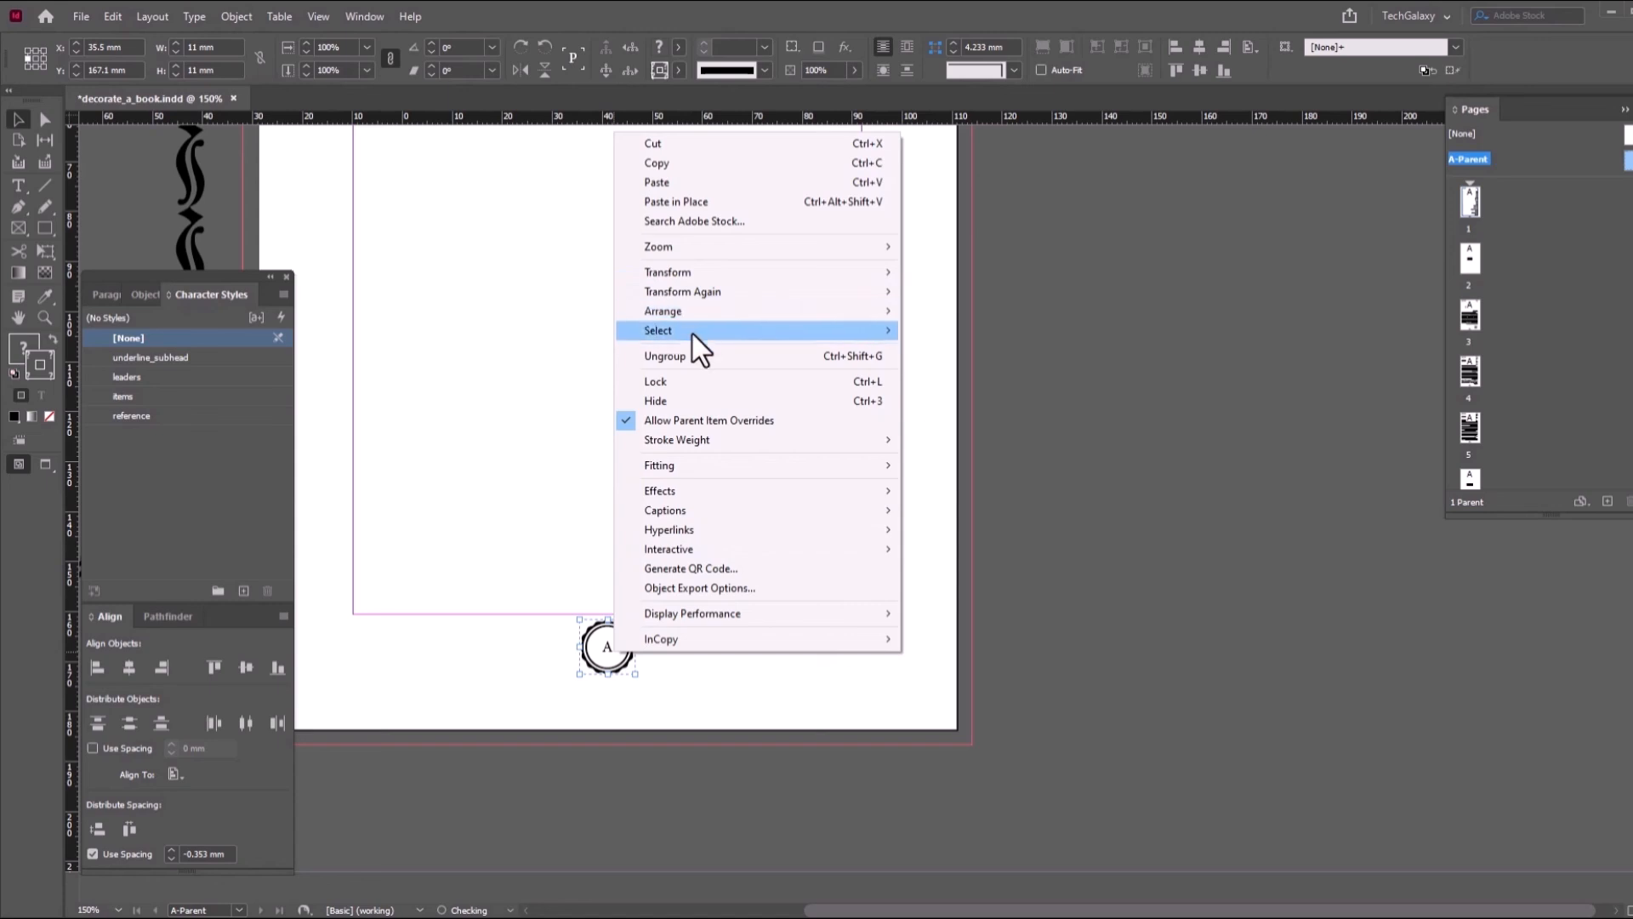
{"action": "left_click", "coordinate": [690, 356]}
{"action": "left_click", "coordinate": [630, 640]}
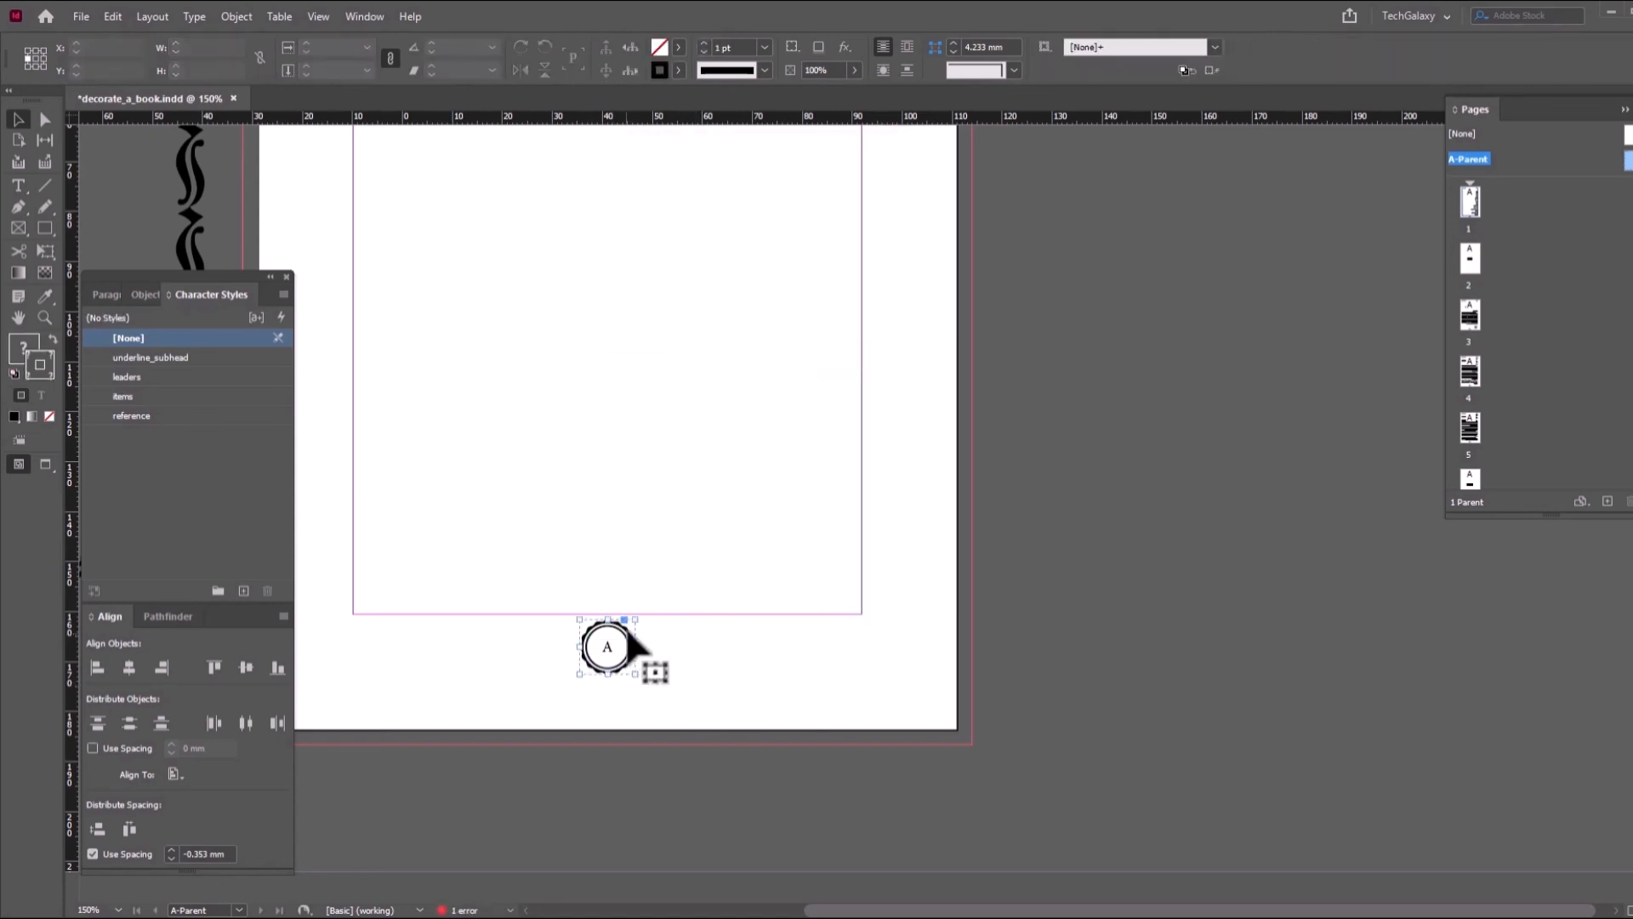
{"action": "key", "text": "Delete"}
- Delete both decorative header frames from the top of the A-Parent page
{"action": "scroll", "coordinate": [809, 583], "scroll_direction": "up", "scroll_amount": 8}
{"action": "left_click_drag", "start_coordinate": [375, 340], "coordinate": [779, 391]}
{"action": "key", "text": "Delete"}
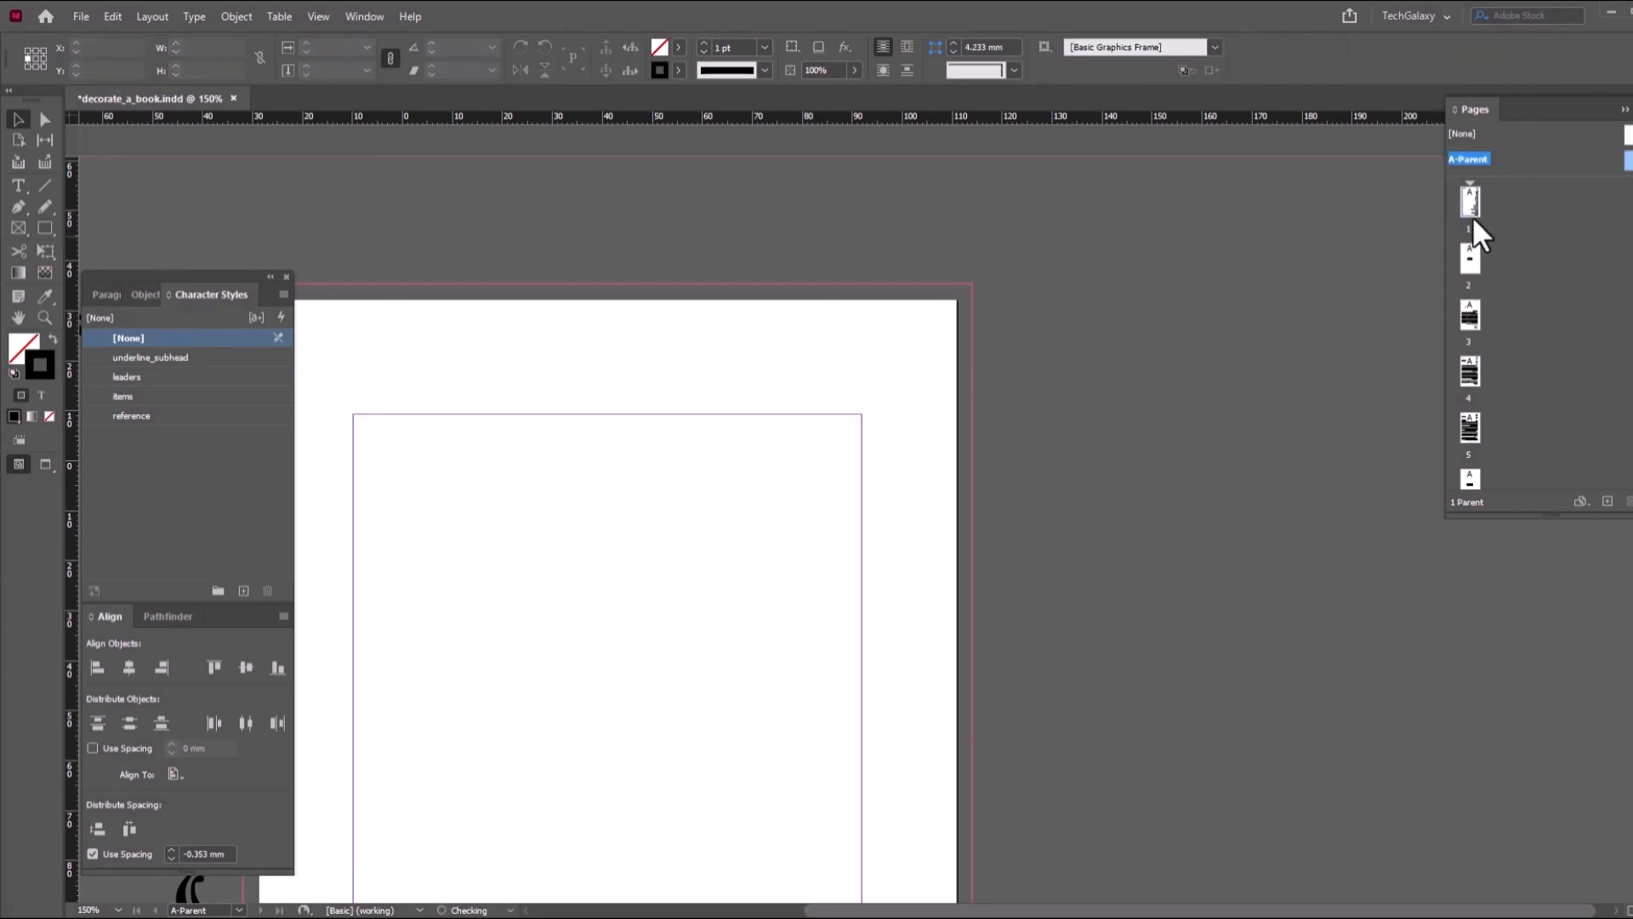
- Go to page 1 and review the headers and footers on the pages through page 4
{"action": "double_click", "coordinate": [1473, 204]}
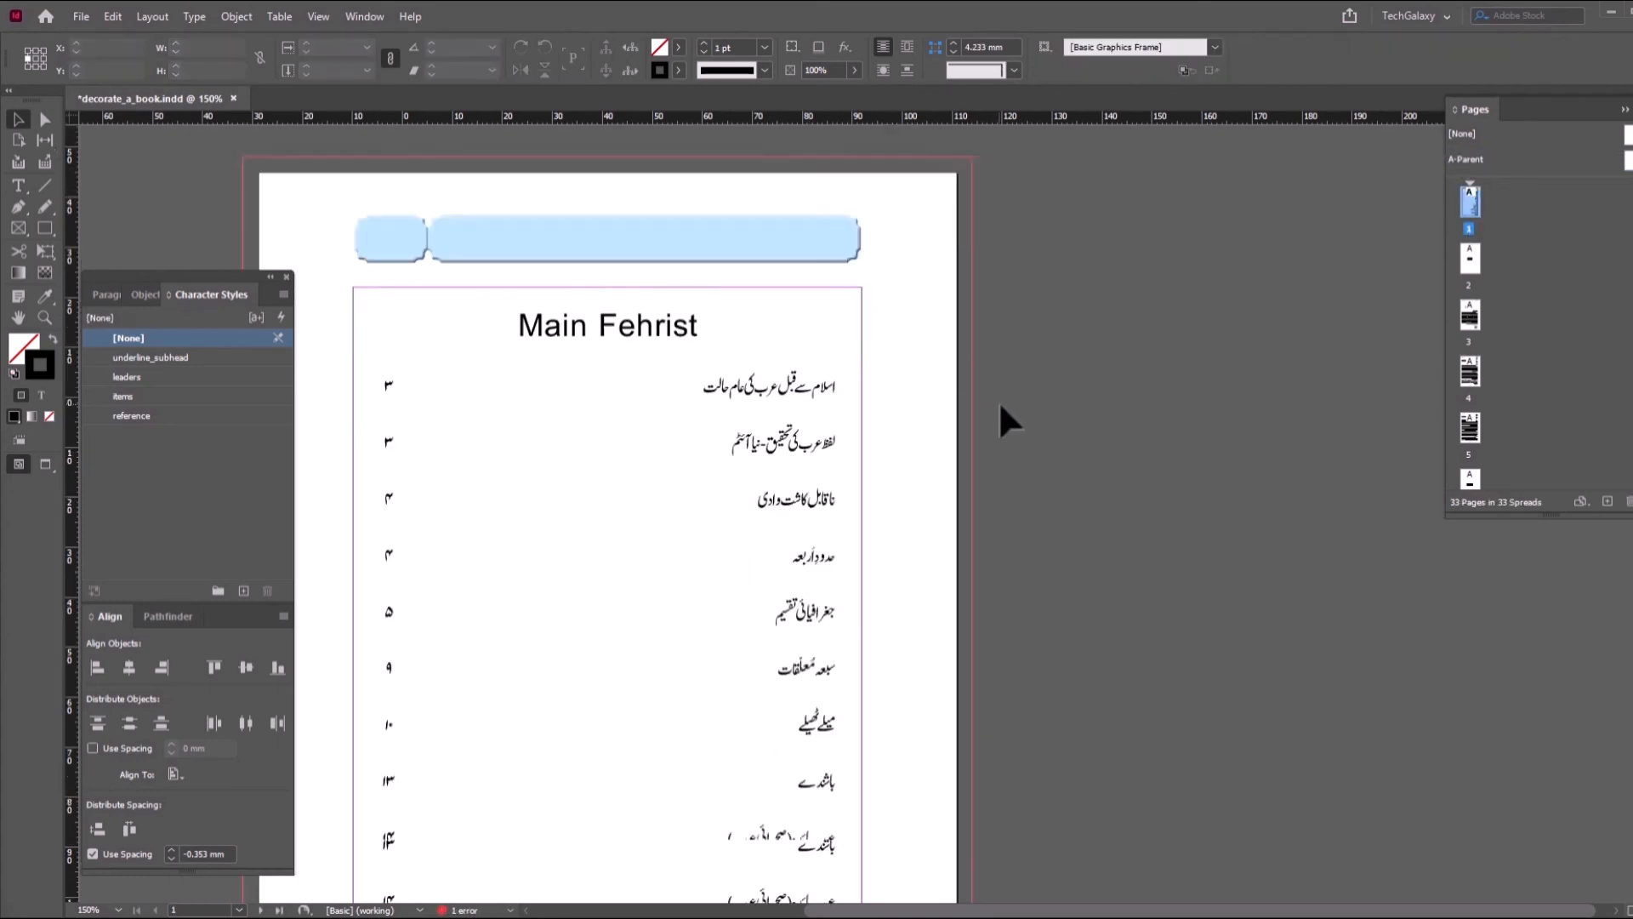
{"action": "scroll", "coordinate": [999, 401], "scroll_direction": "down", "scroll_amount": 20}
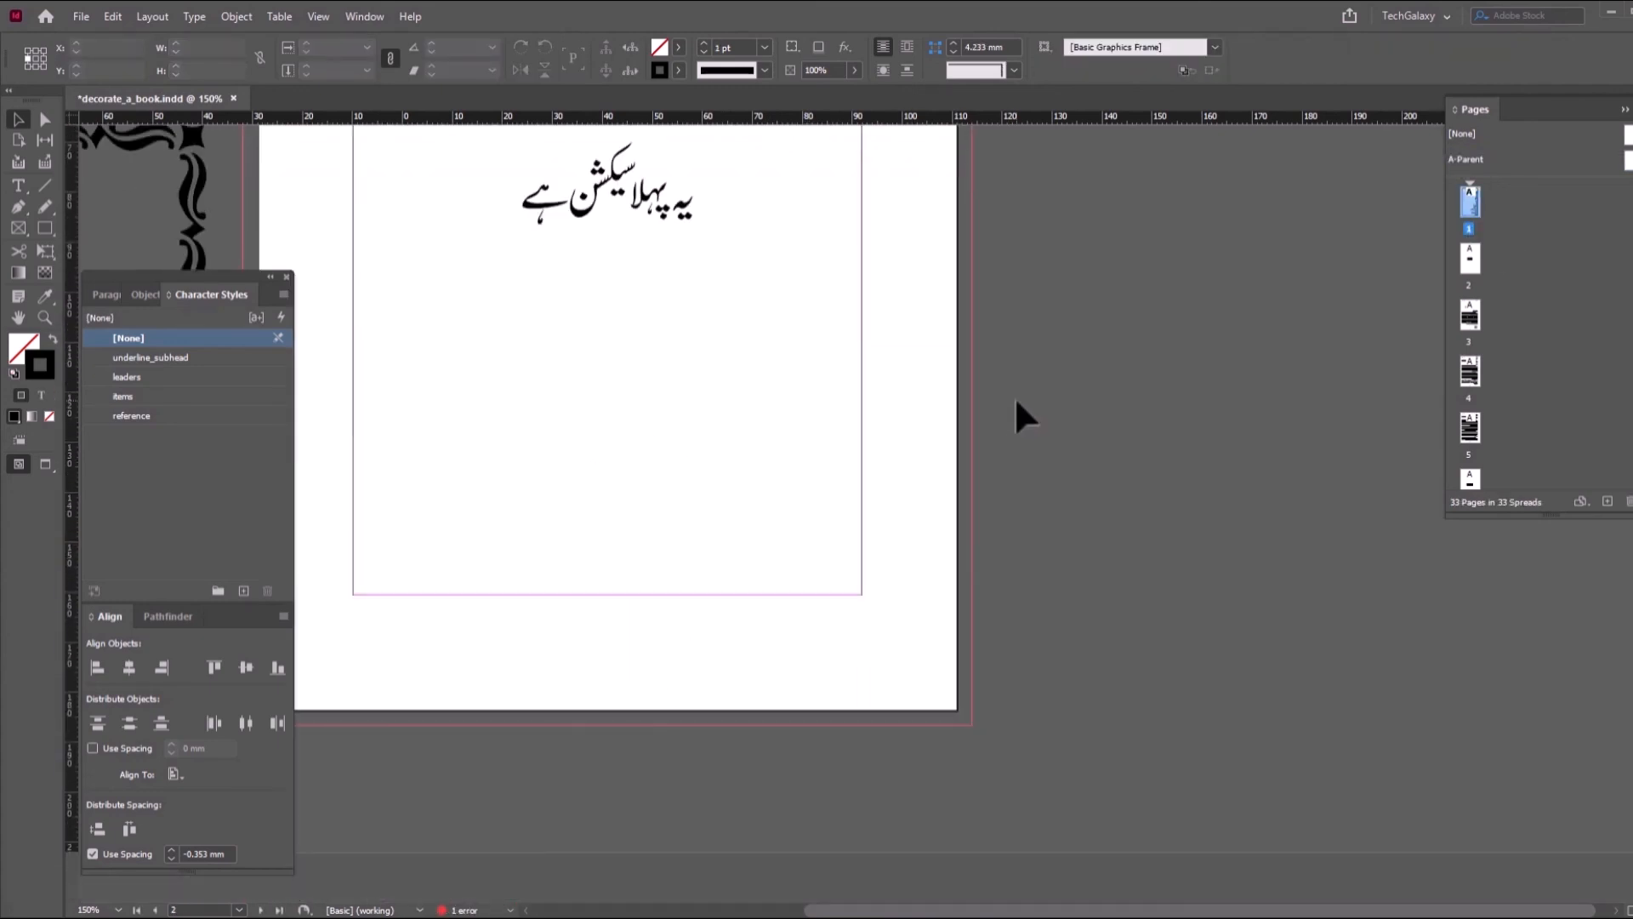
{"action": "scroll", "coordinate": [1016, 406], "scroll_direction": "down", "scroll_amount": 10}
{"action": "scroll", "coordinate": [1024, 389], "scroll_direction": "down", "scroll_amount": 15}
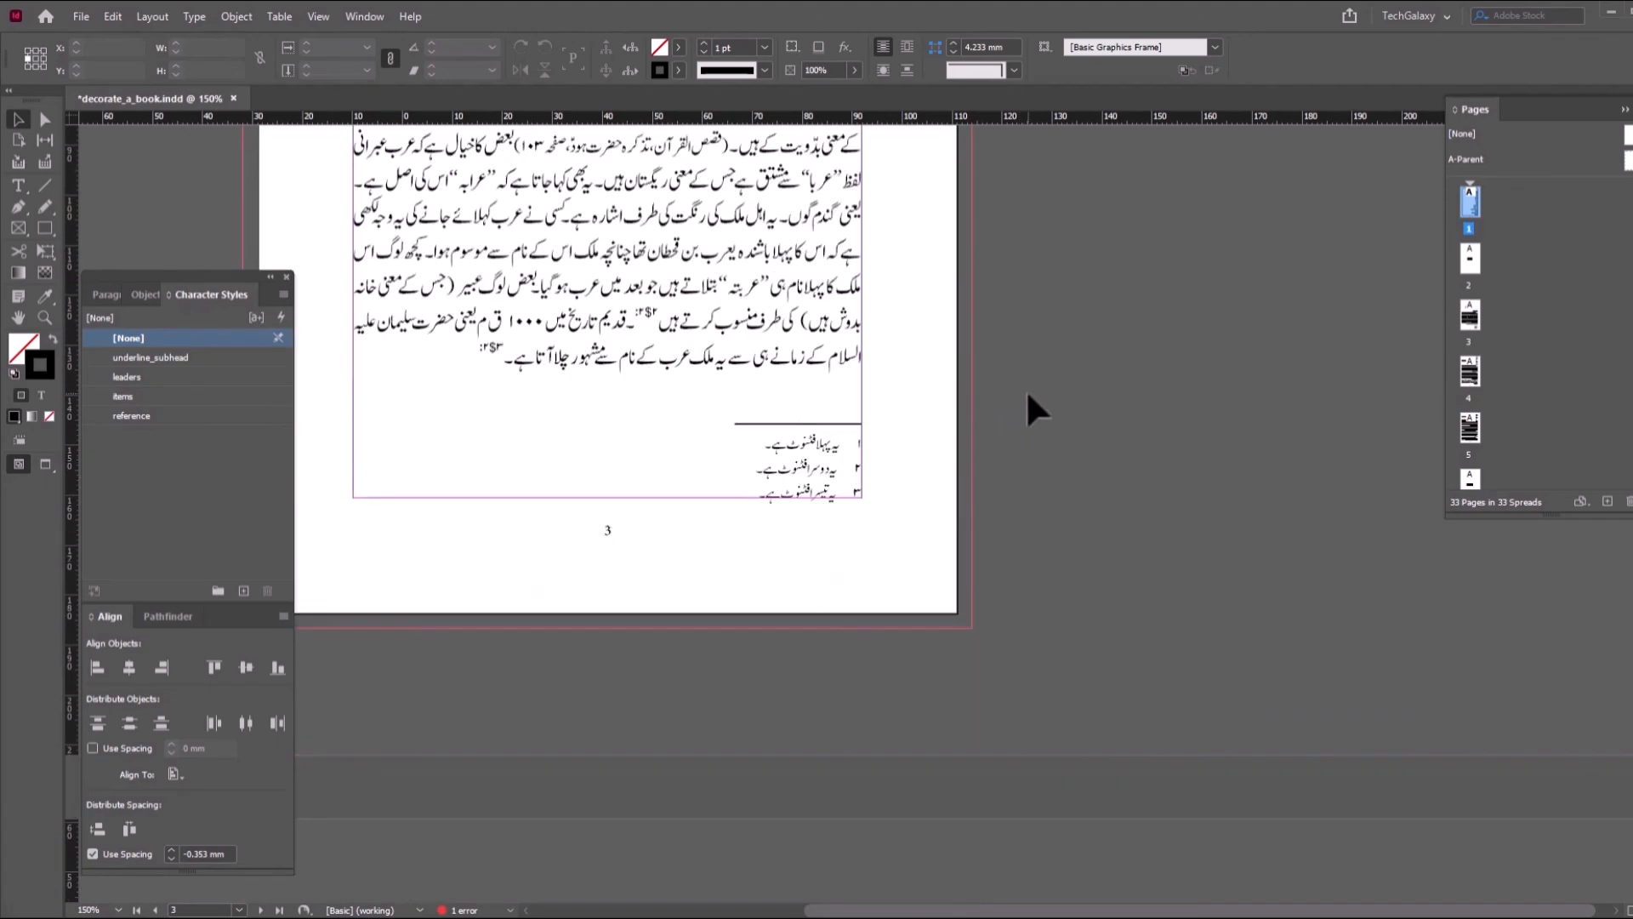
{"action": "scroll", "coordinate": [1034, 426], "scroll_direction": "down", "scroll_amount": 15}
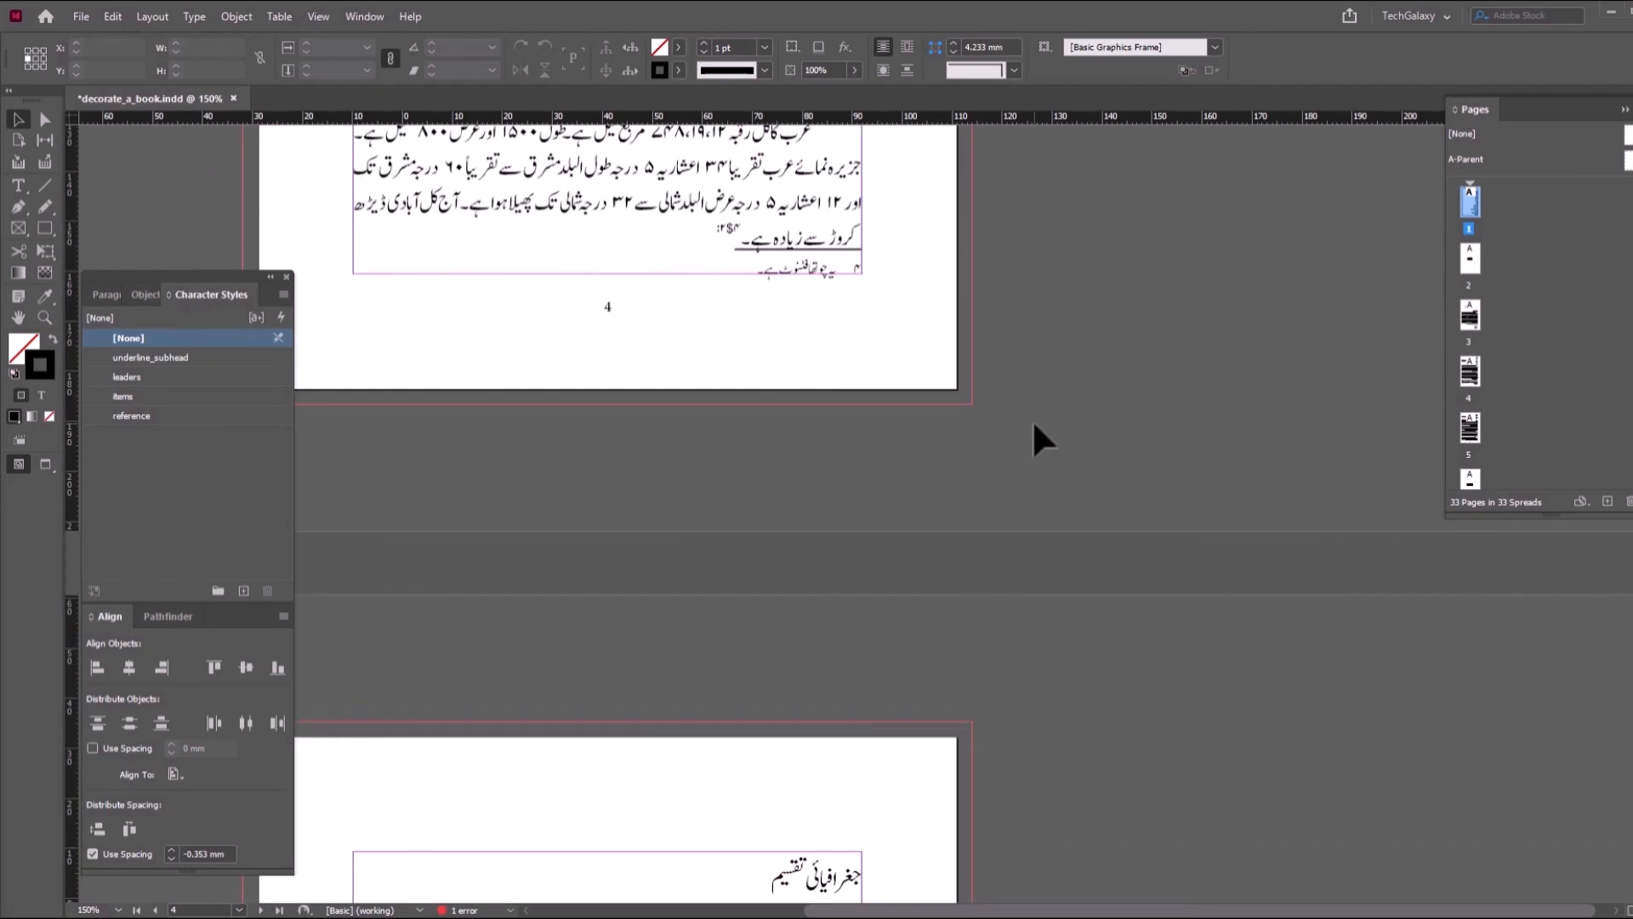